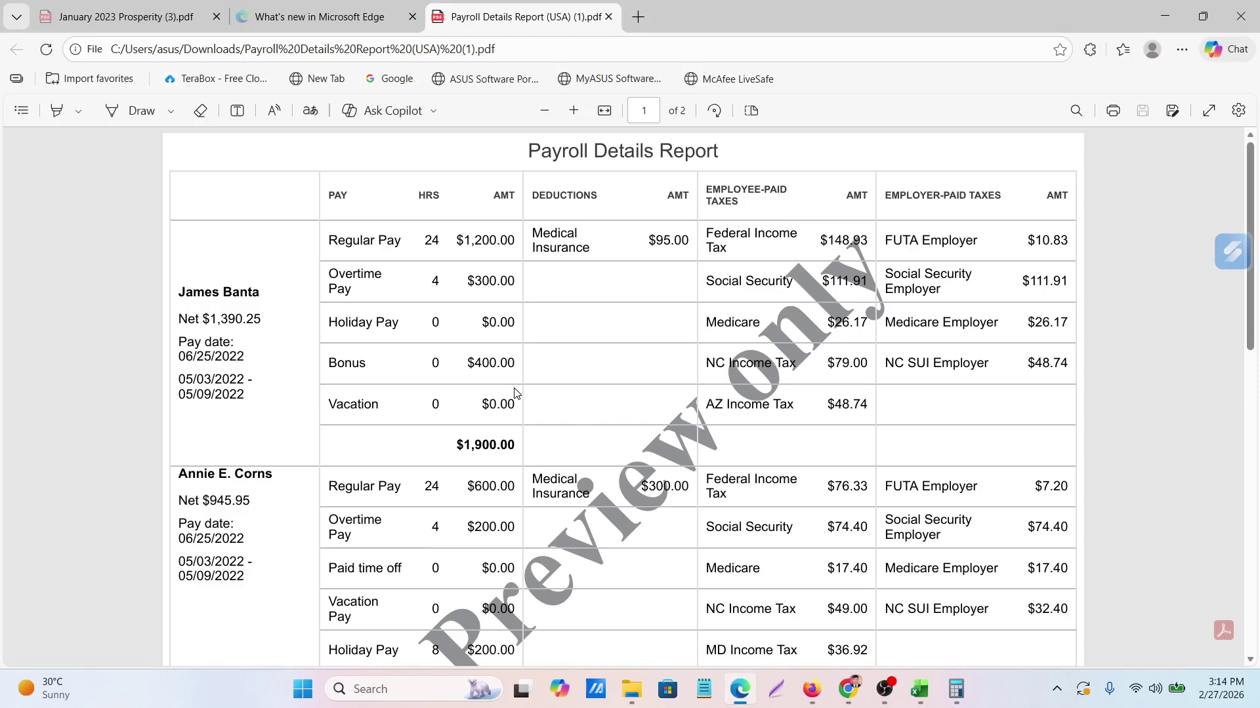
Look over the pay, deductions and tax columns on the first page of the Payroll Details Report
scroll(514, 393, "down", 5)
scroll(514, 393, "up", 5)
scroll(514, 393, "down", 3)
scroll(514, 393, "up", 3)
scroll(455, 316, "down", 3)
scroll(455, 316, "up", 3)
Switch to the Google Meet call in Chrome and admit all guests waiting to join
mouse_move(848, 688)
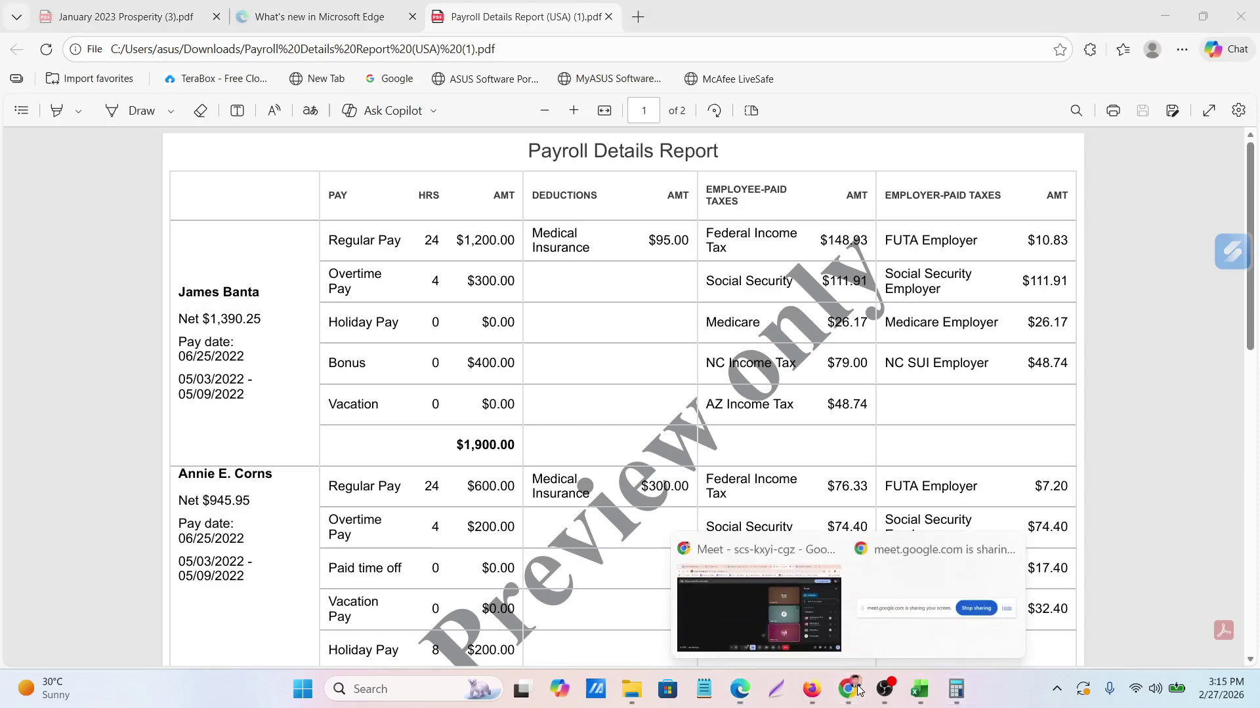
left_click(781, 597)
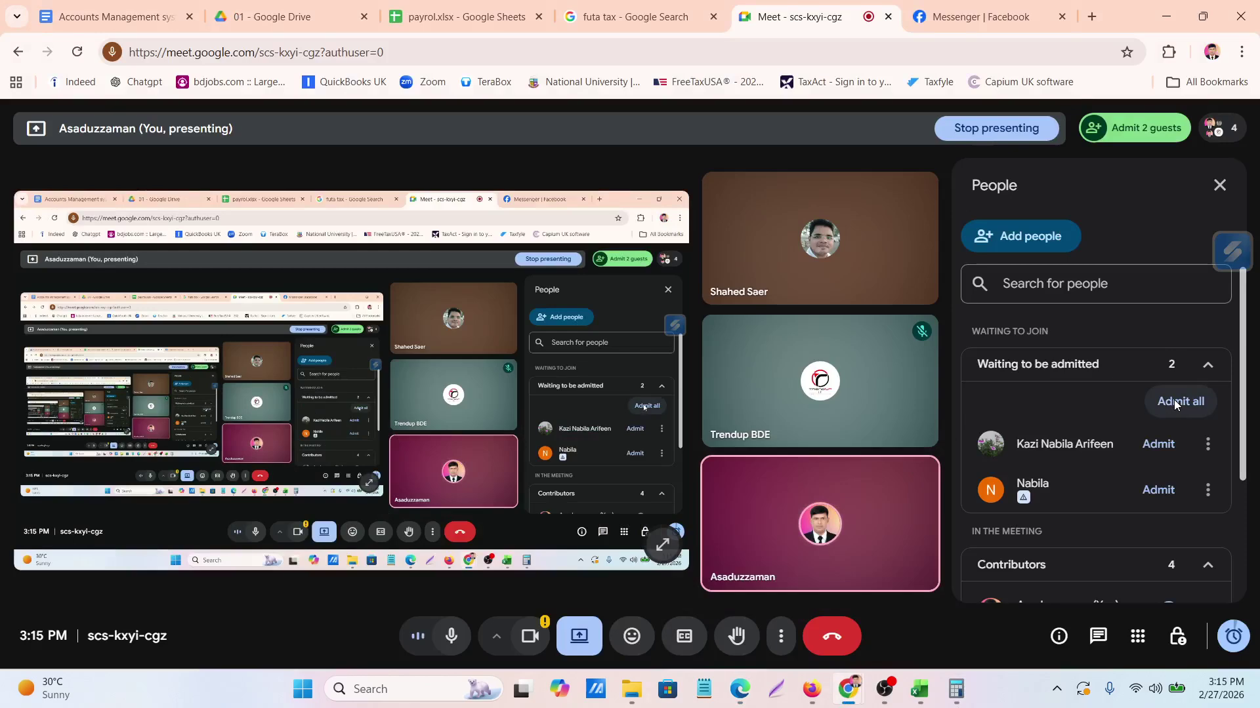
left_click(1174, 402)
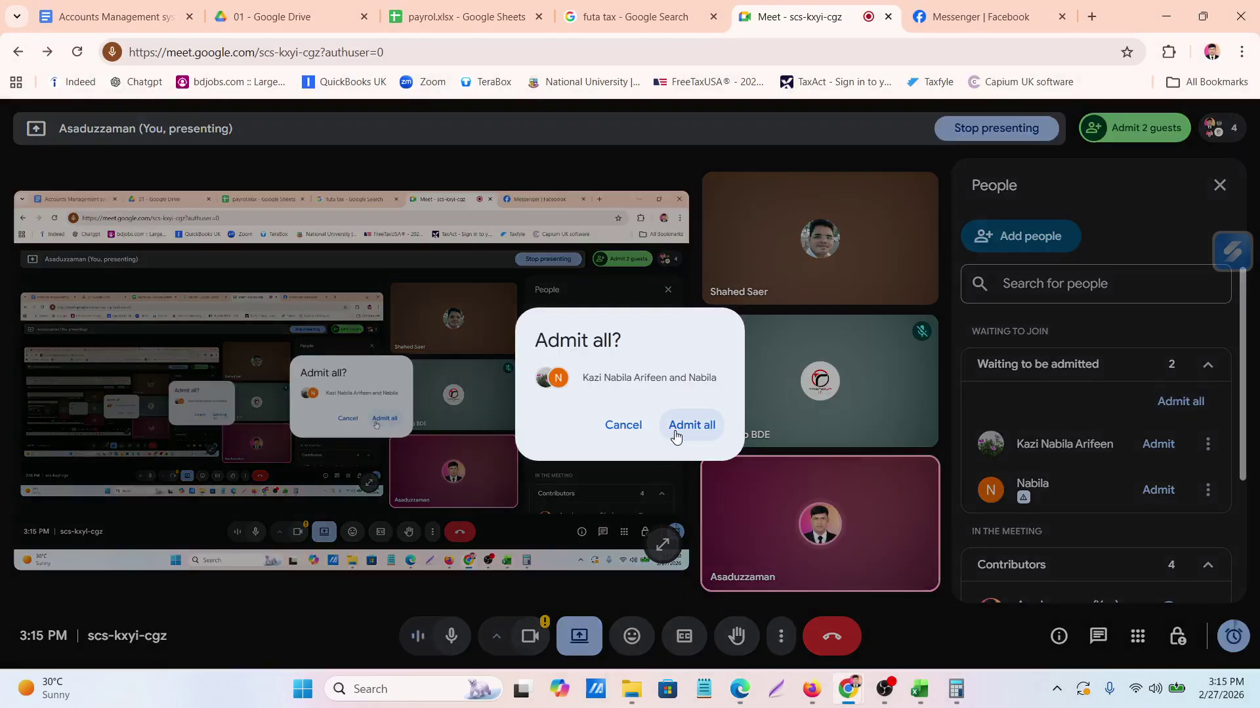
left_click(675, 438)
left_click(816, 697)
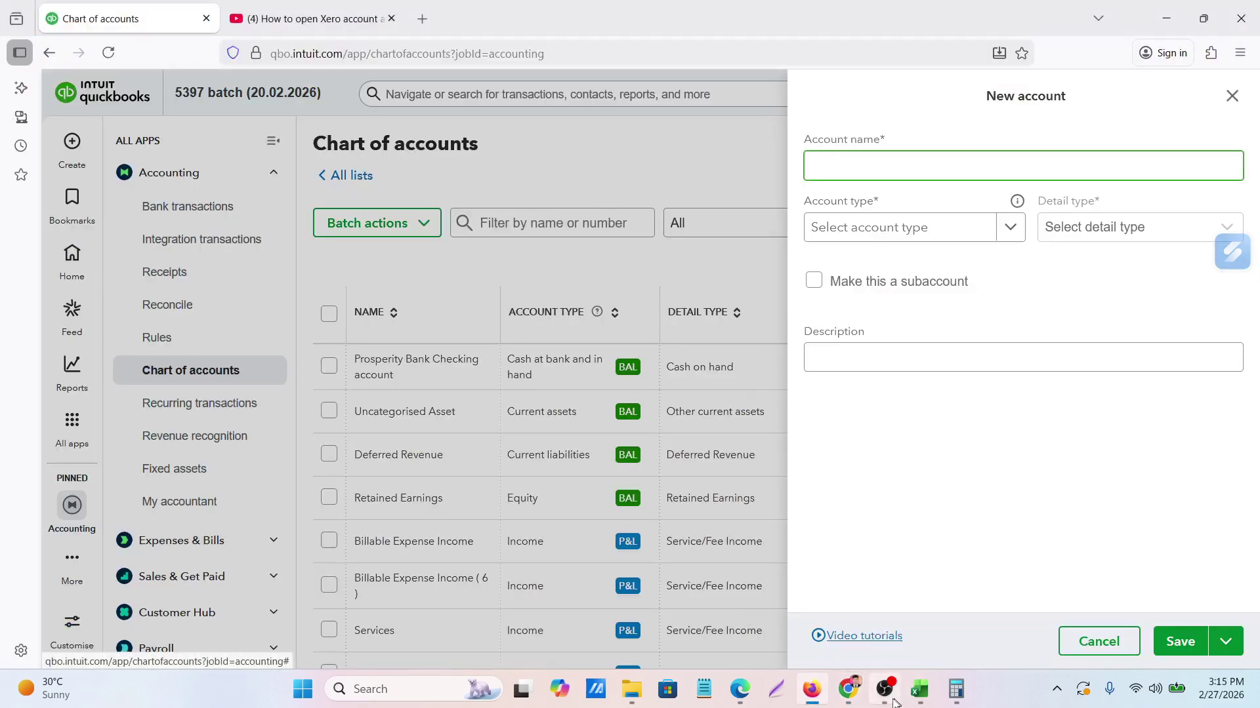
mouse_move(848, 689)
left_click(770, 585)
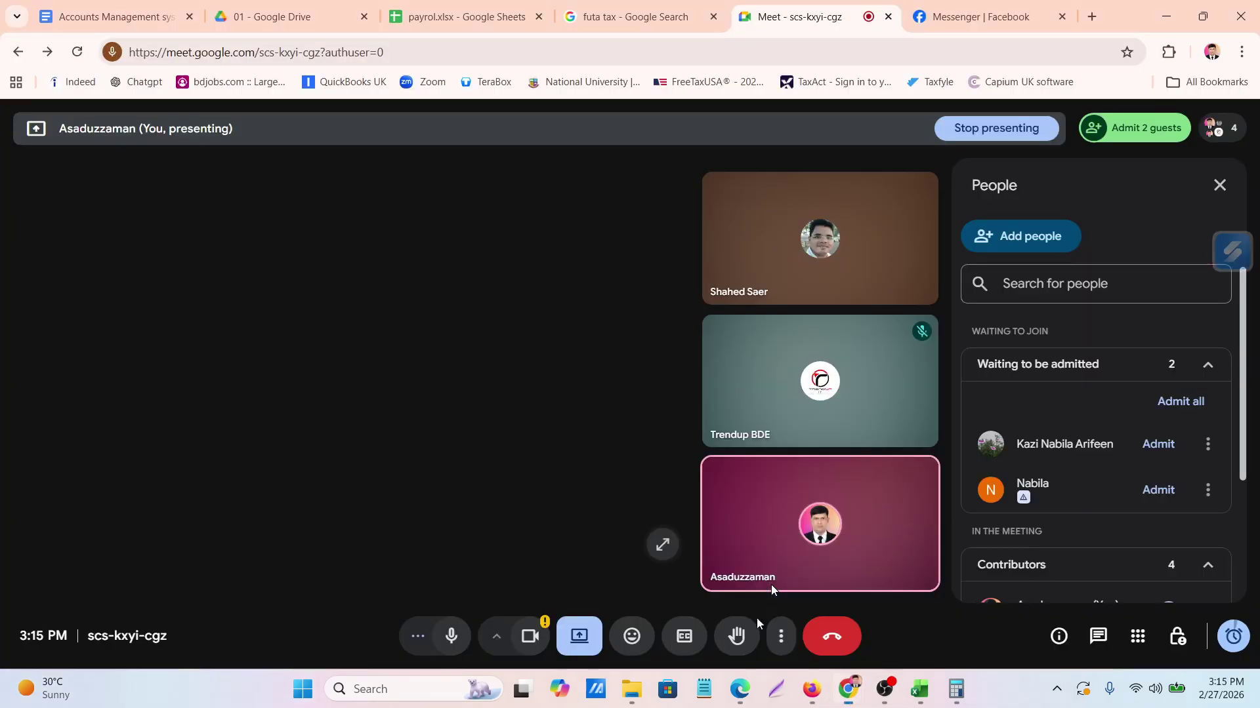
Return to the Payroll Details Report in Edge and review both employees' pay, deductions and taxes
left_click(739, 689)
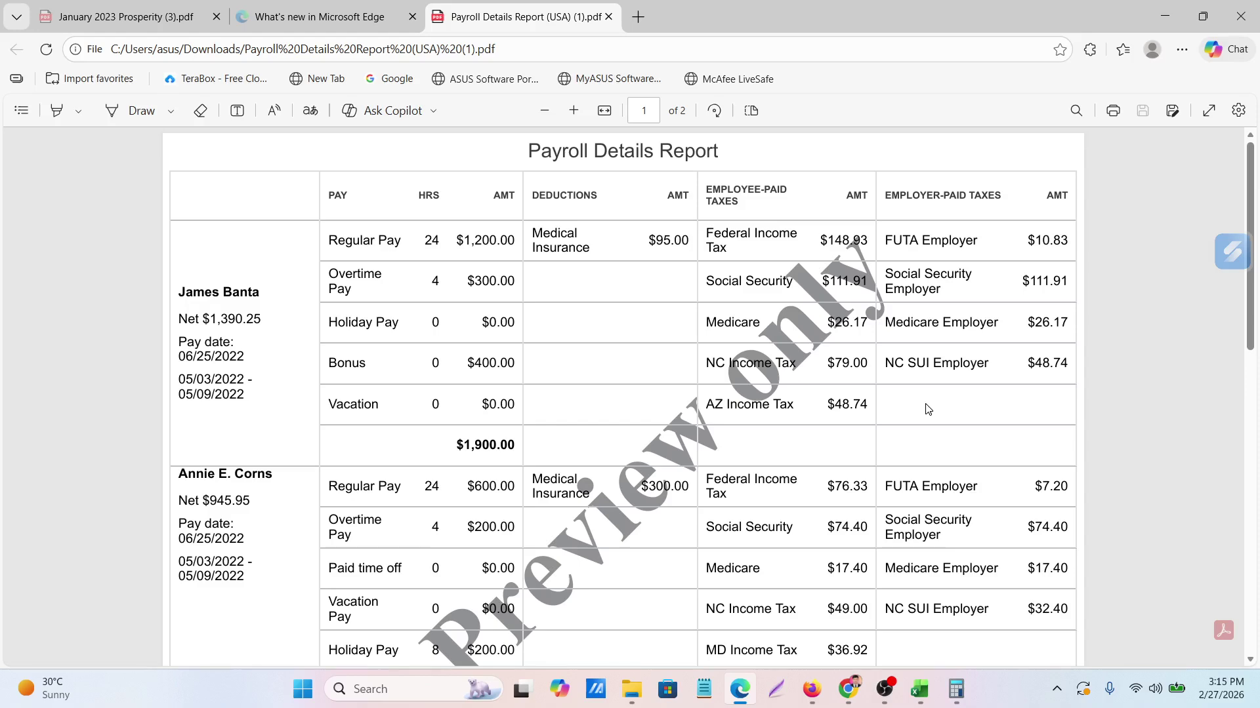
scroll(577, 347, "down", 1)
scroll(623, 394, "down", 5)
scroll(623, 394, "up", 6)
scroll(623, 393, "down", 5)
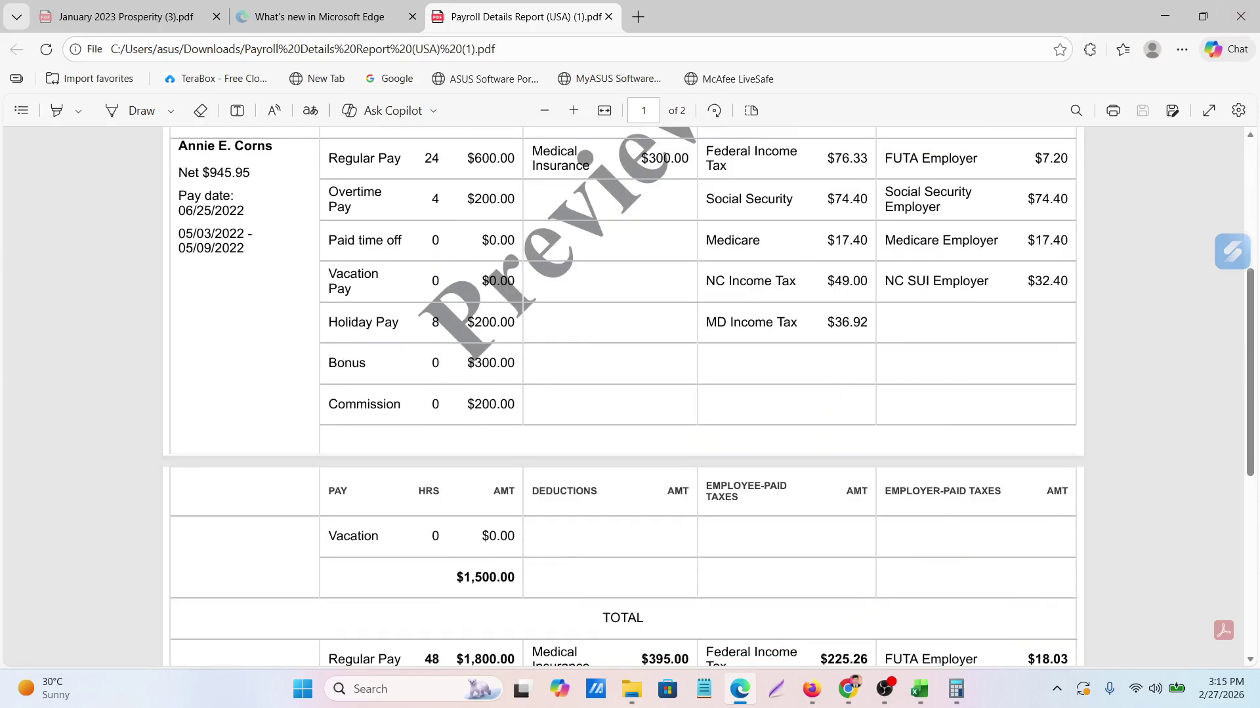
scroll(623, 394, "up", 5)
scroll(623, 394, "down", 5)
scroll(511, 278, "down", 2)
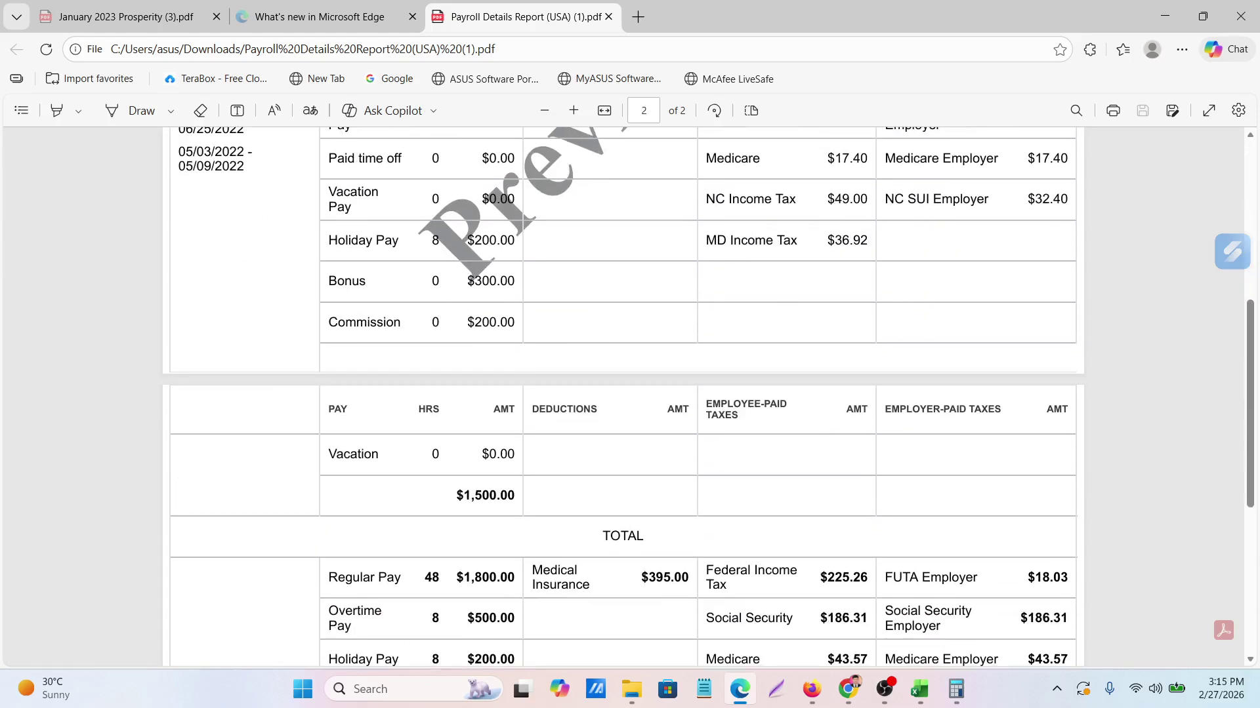
scroll(511, 279, "up", 6)
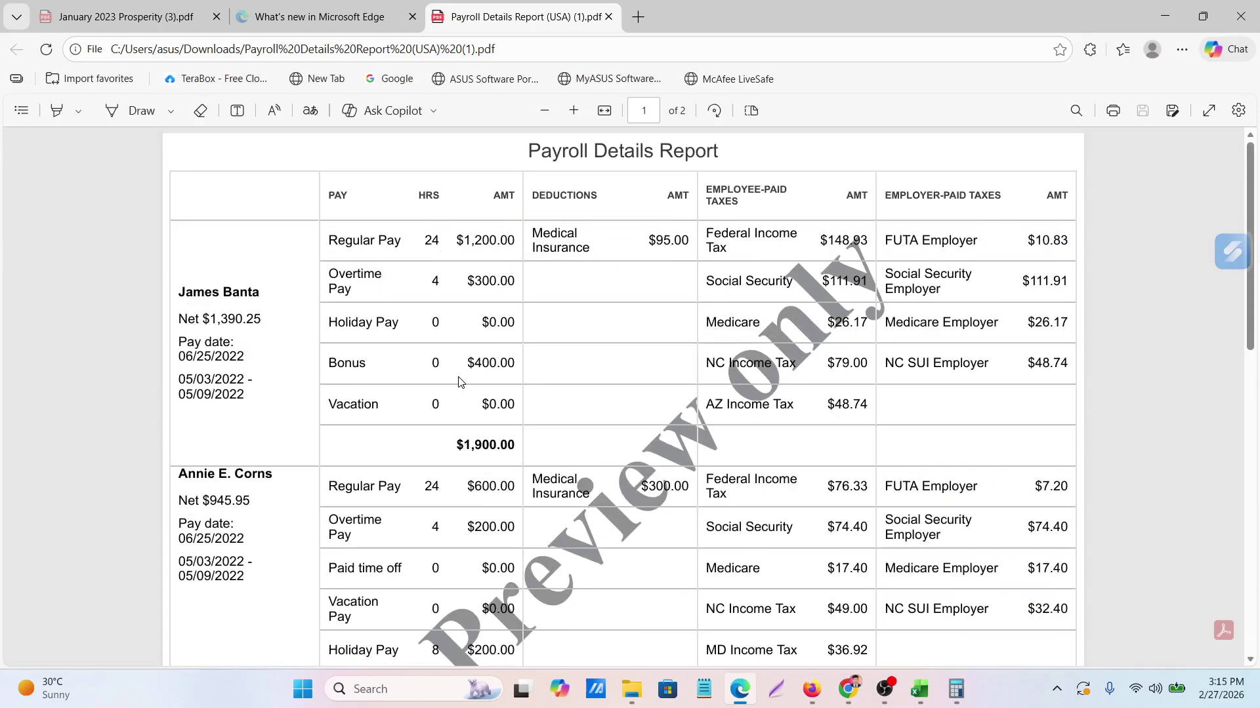
Examine the report's TOTAL and GRAND TOTAL sections against the individual employee sections
scroll(461, 382, "down", 10)
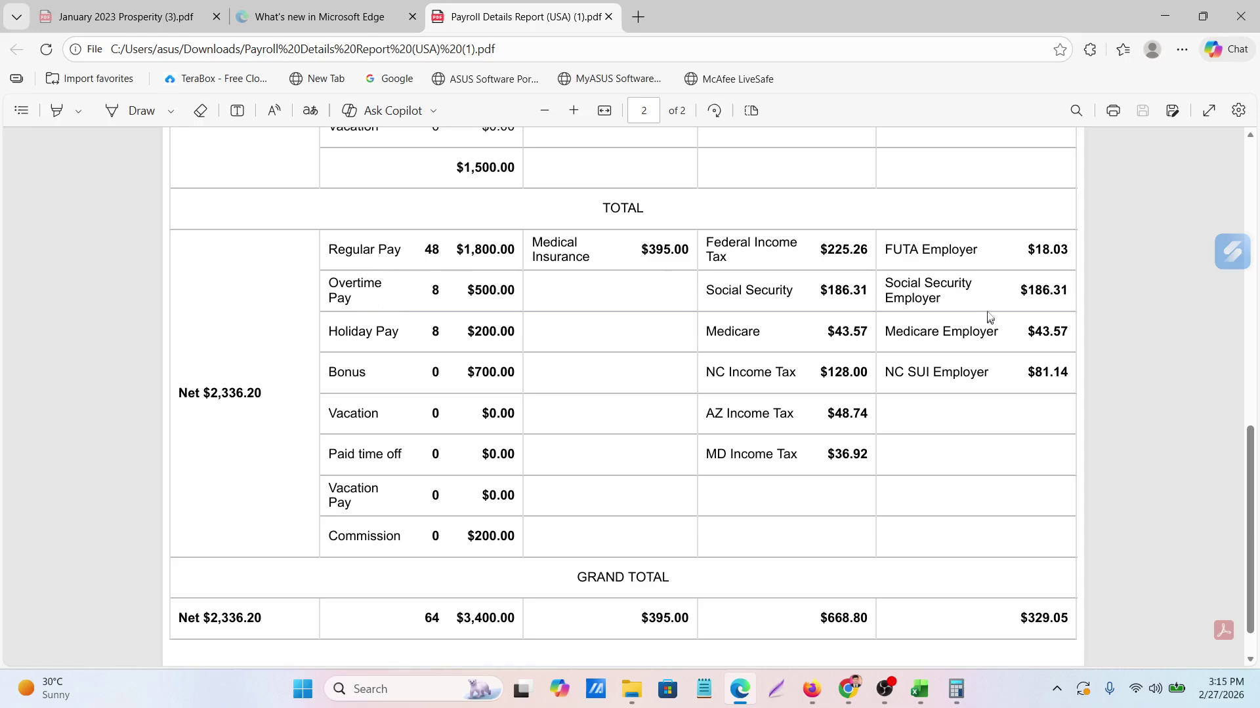
scroll(434, 348, "up", 10)
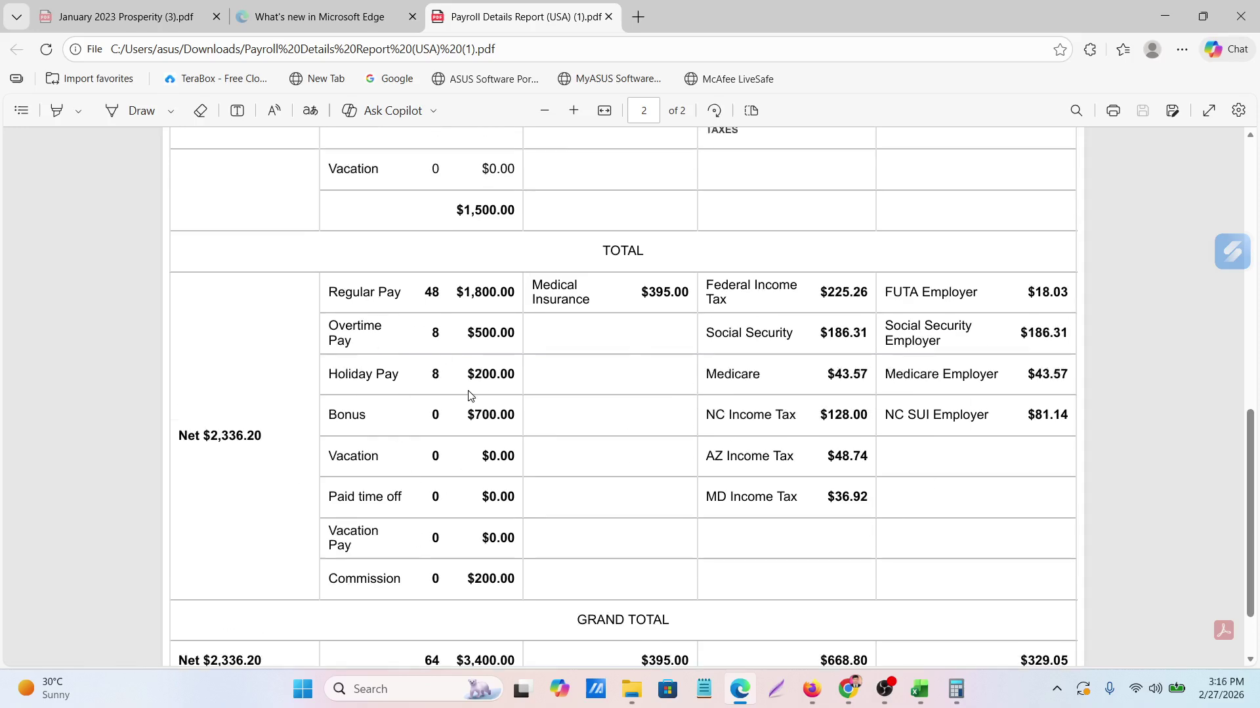
scroll(490, 247, "down", 5)
scroll(467, 303, "down", 3)
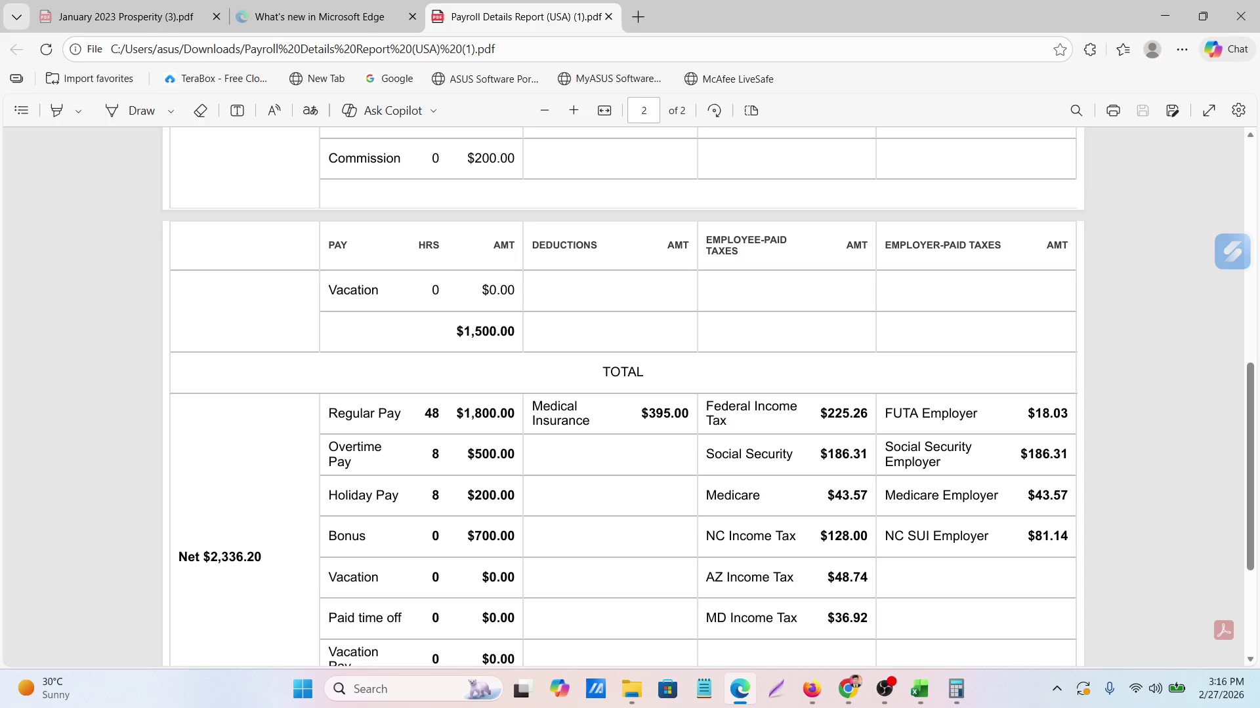
scroll(469, 409, "up", 9)
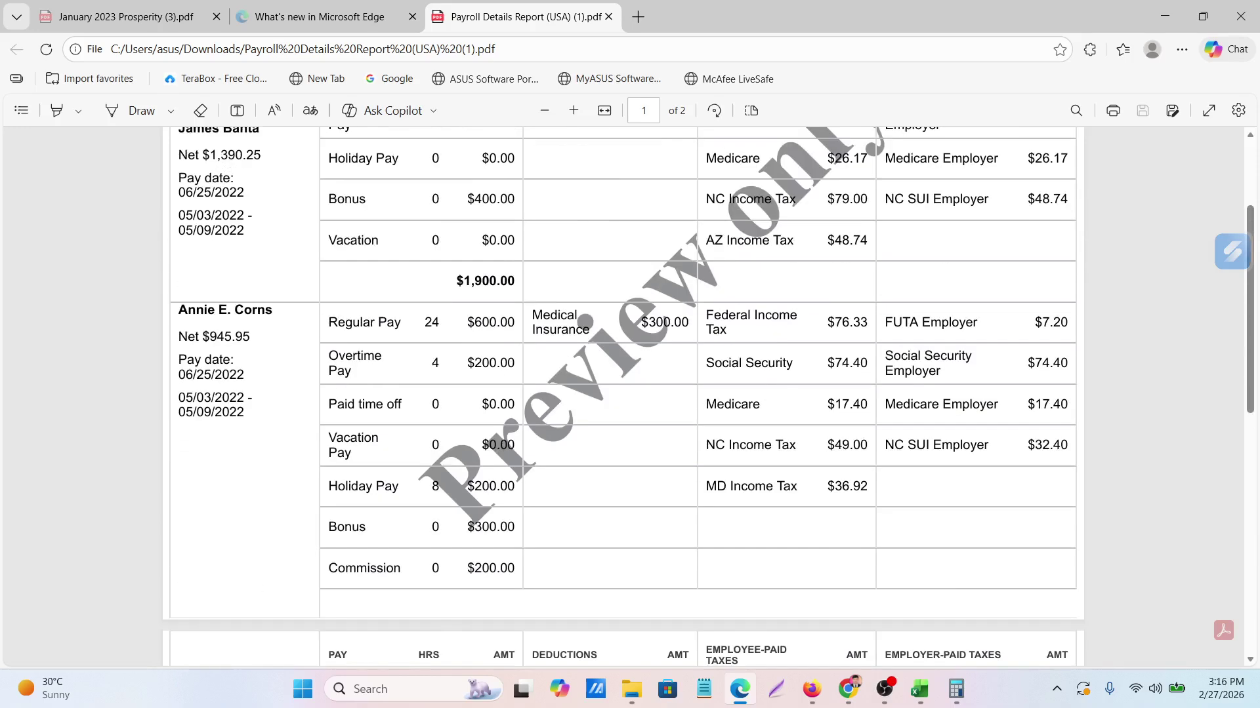
scroll(484, 289, "down", 4)
scroll(483, 289, "down", 3)
scroll(484, 288, "up", 4)
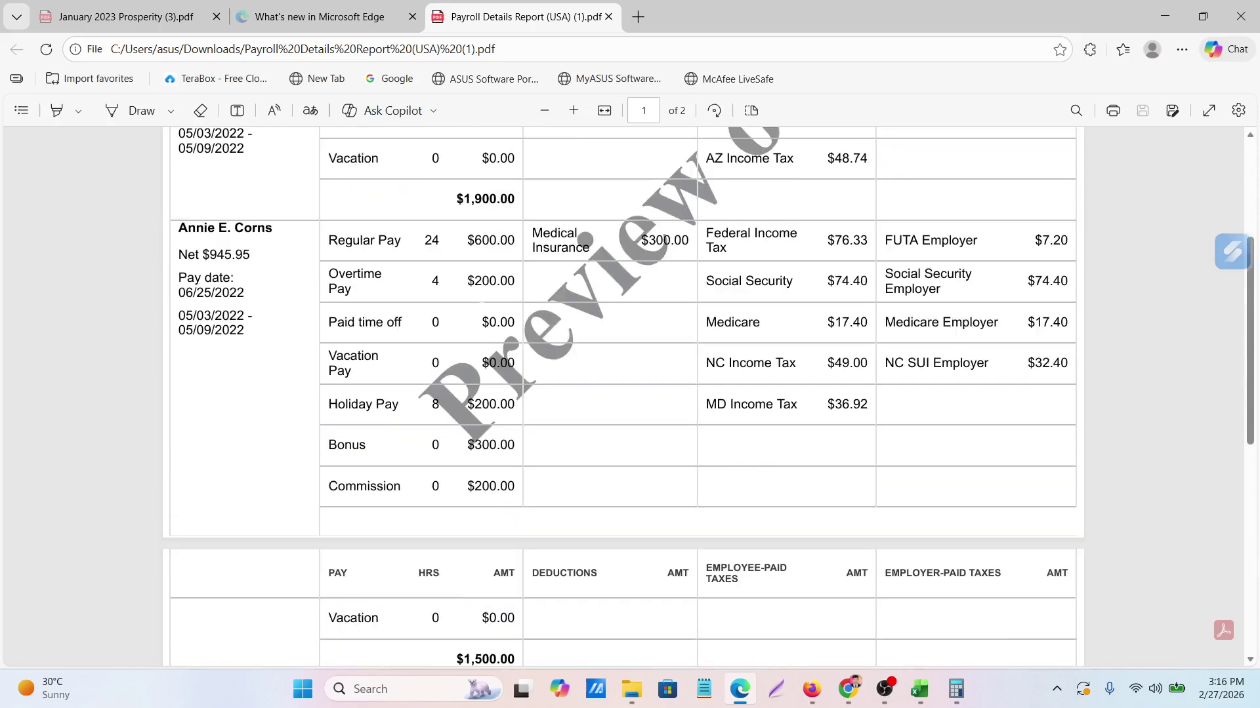
scroll(472, 328, "down", 4)
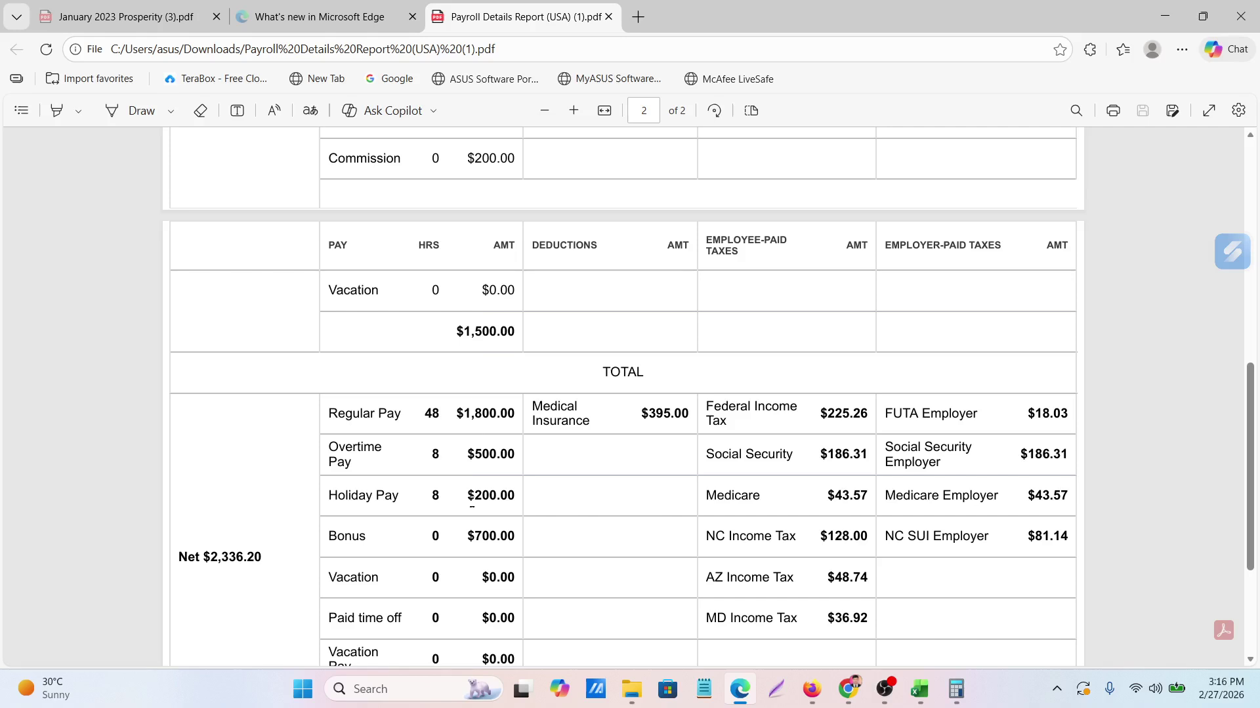
Highlight the total pay items, grand total pay, Medical Insurance deduction, Federal Income Tax and Social Security entries in the totals section
left_click_drag(468, 454, 510, 456)
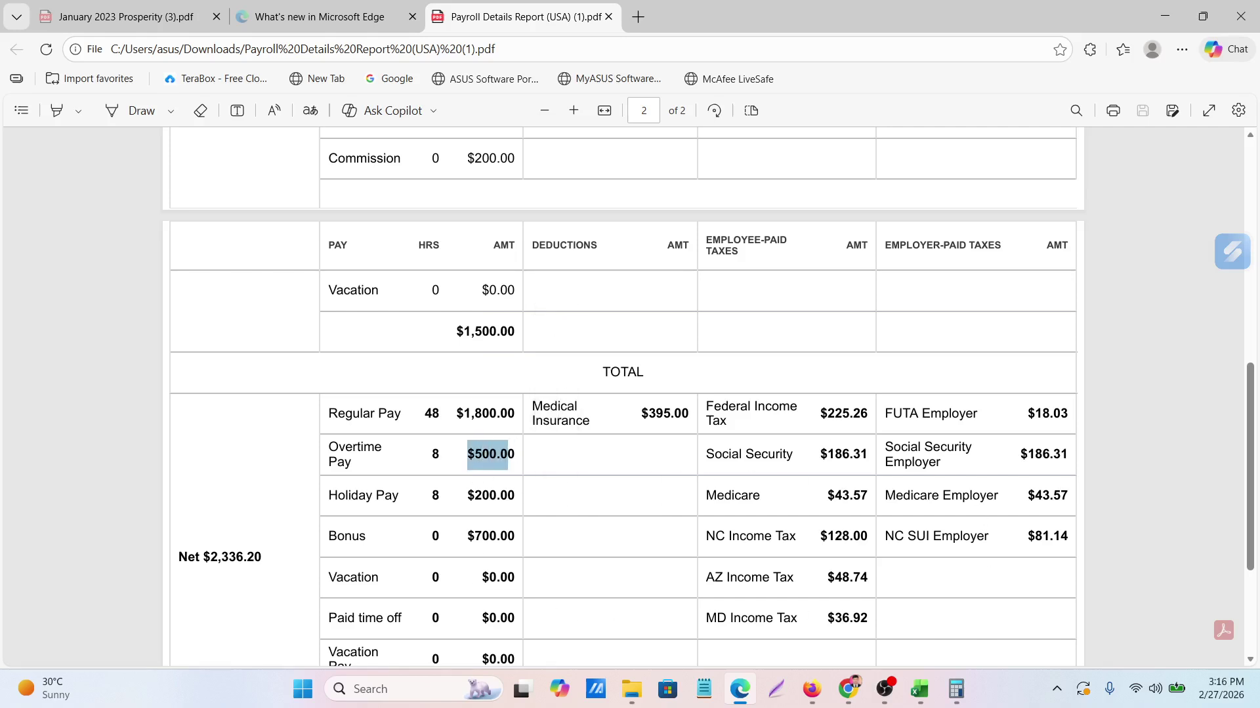
scroll(426, 368, "down", 2)
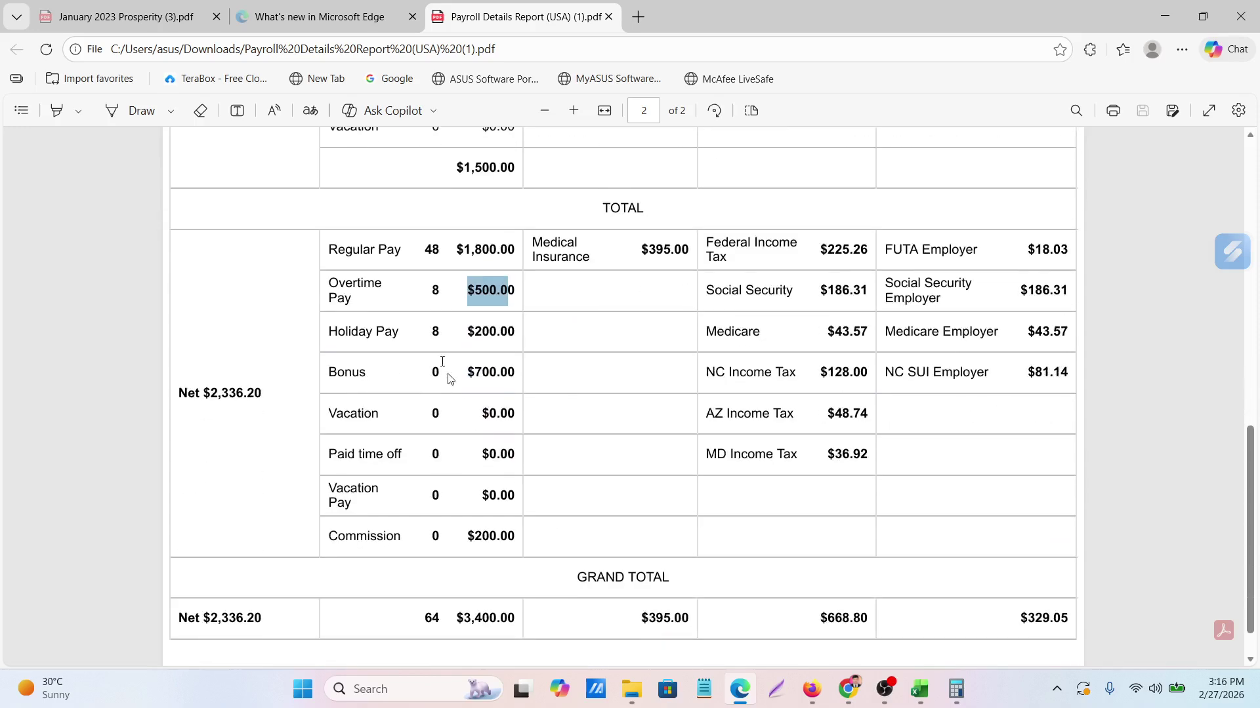
left_click_drag(329, 249, 470, 540)
left_click(471, 540)
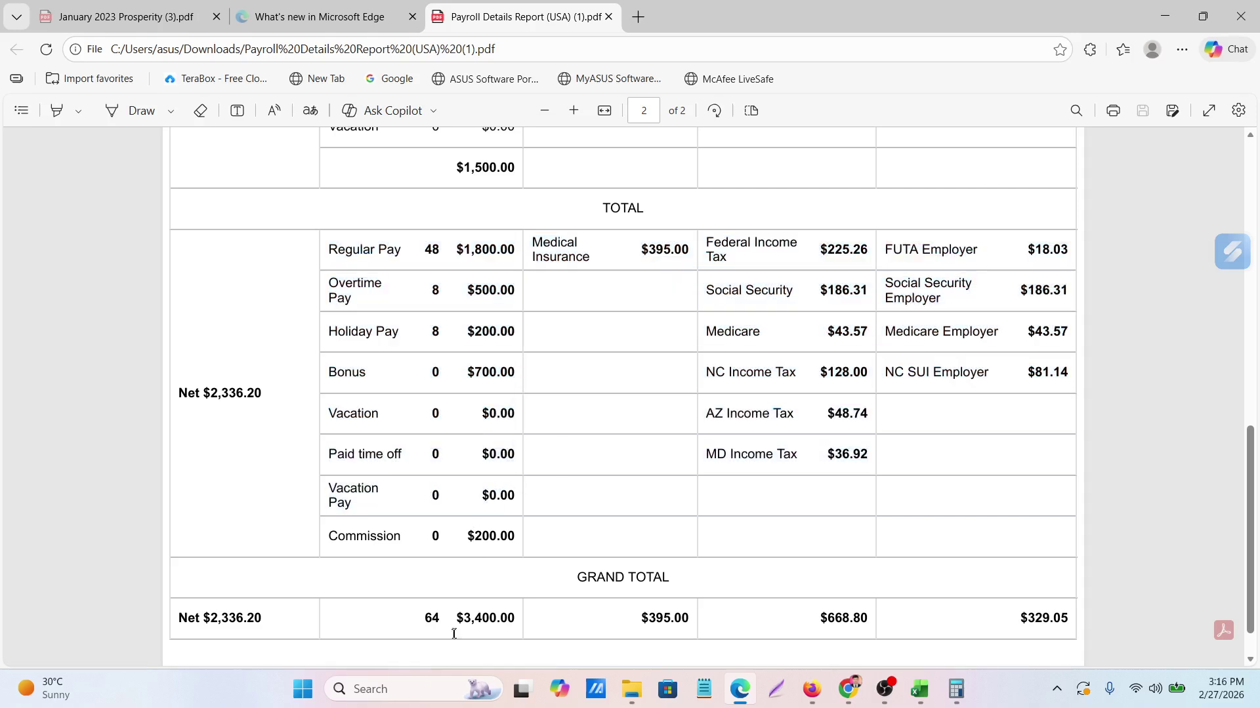
left_click_drag(458, 621, 513, 627)
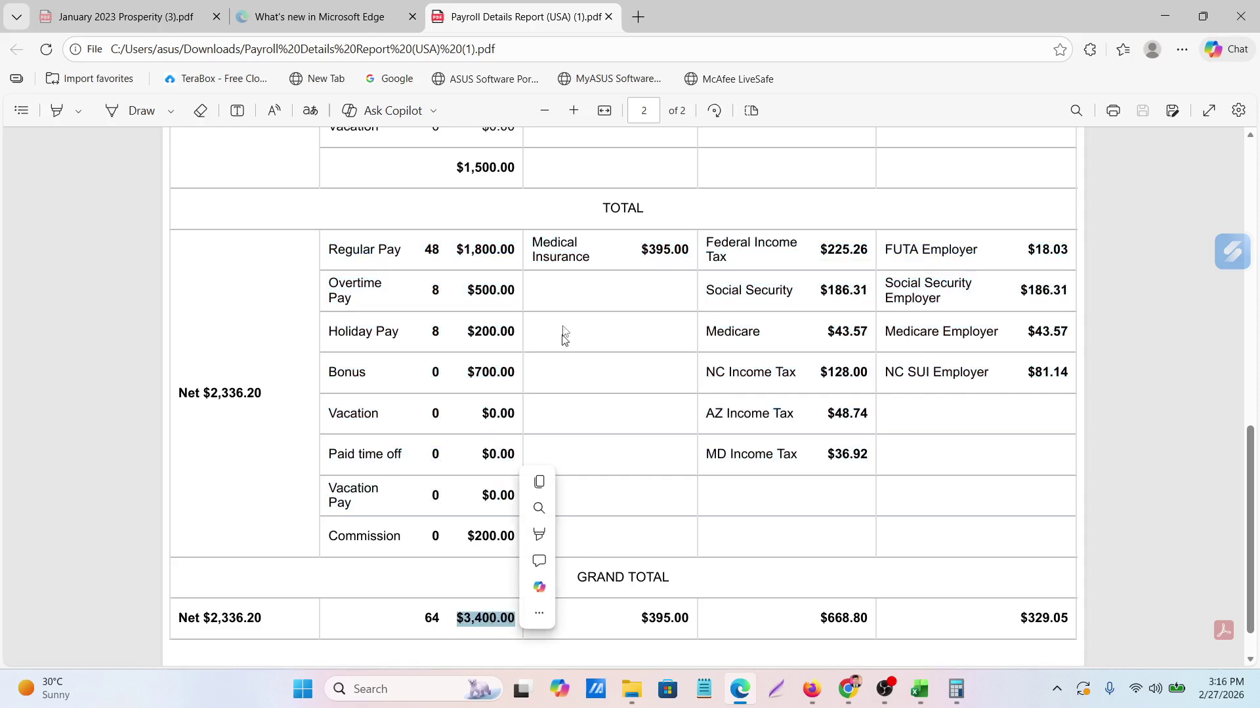
left_click_drag(533, 244, 658, 265)
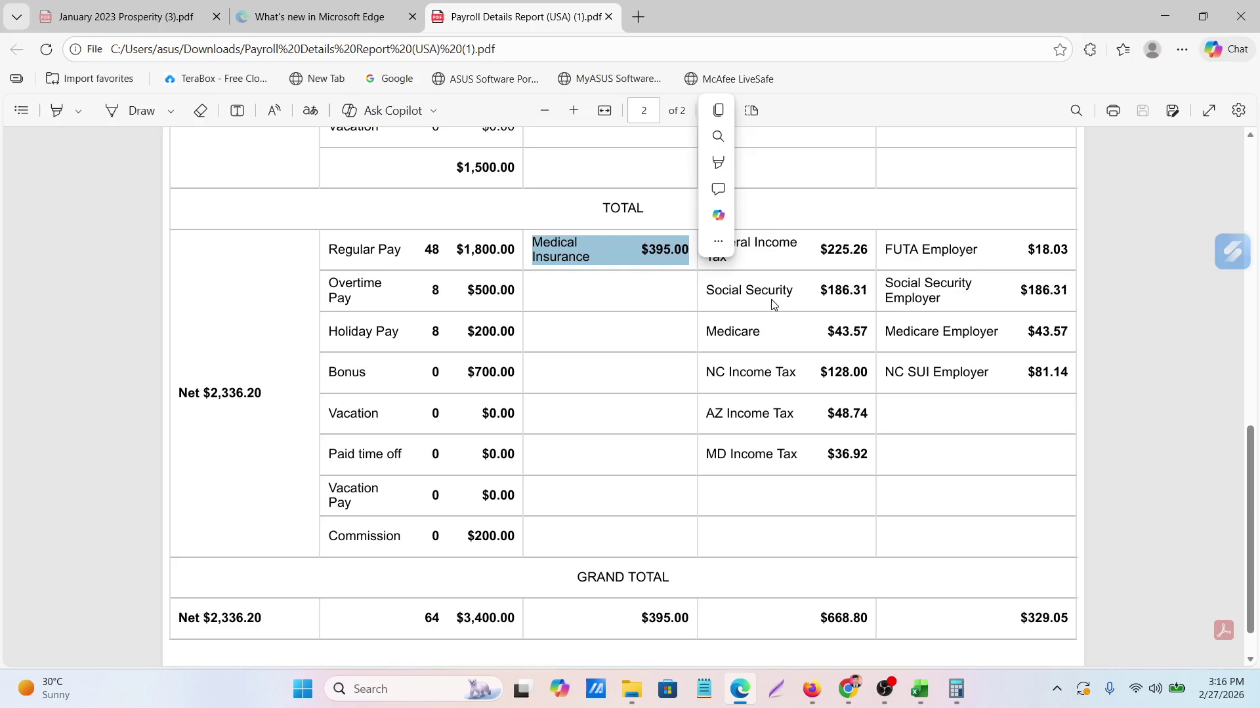
left_click_drag(773, 298, 761, 296)
left_click_drag(707, 248, 779, 261)
left_click_drag(722, 294, 786, 296)
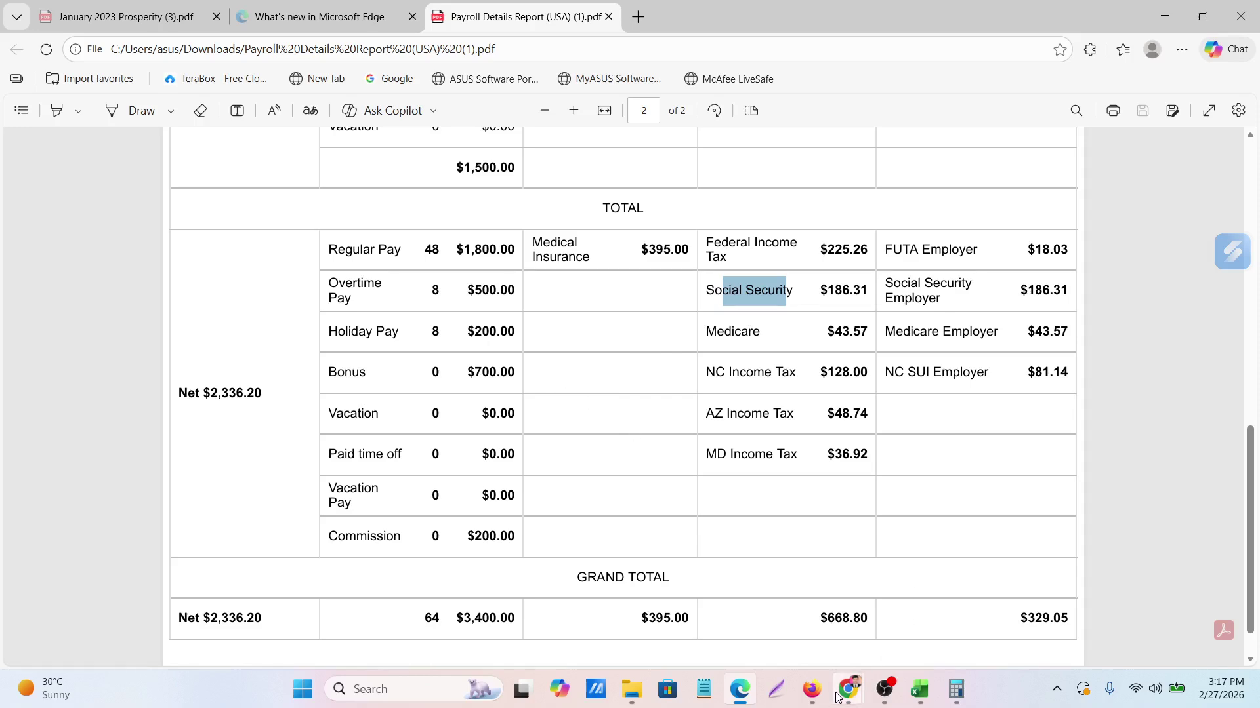
Switch to the payrol.xlsx Google Sheet in Chrome and enlarge the page to read the payroll journal entry
mouse_move(841, 694)
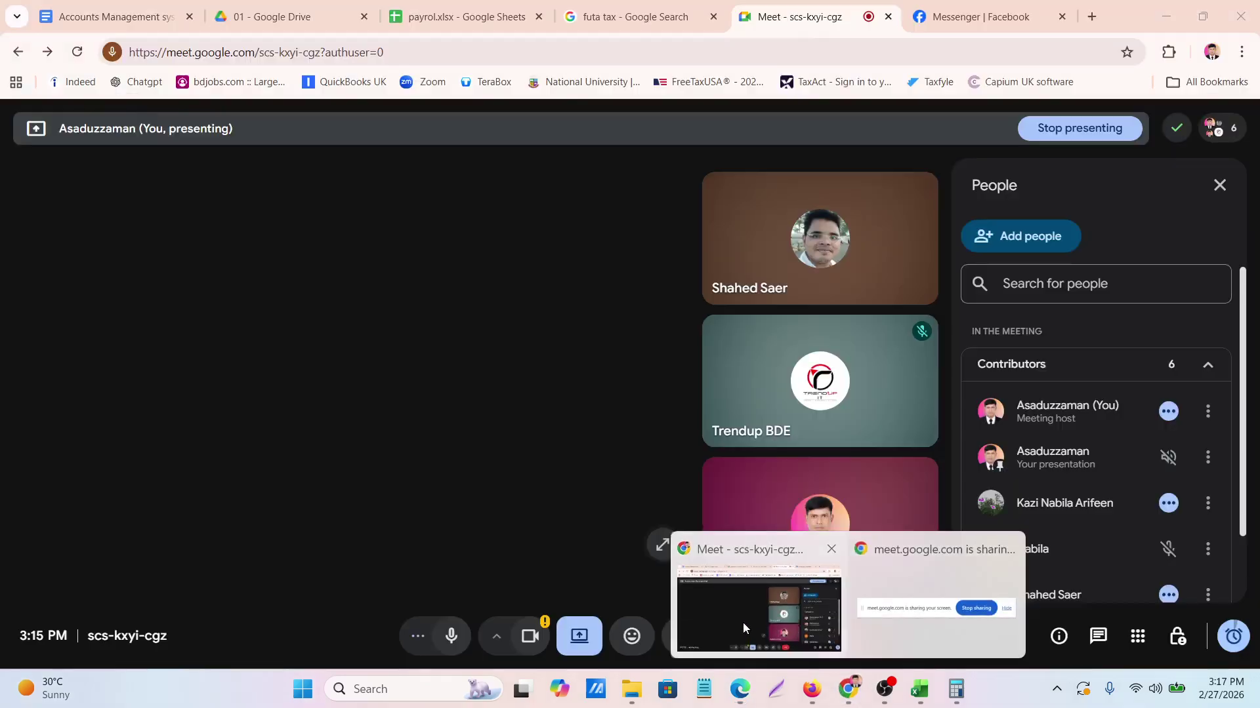
left_click(743, 622)
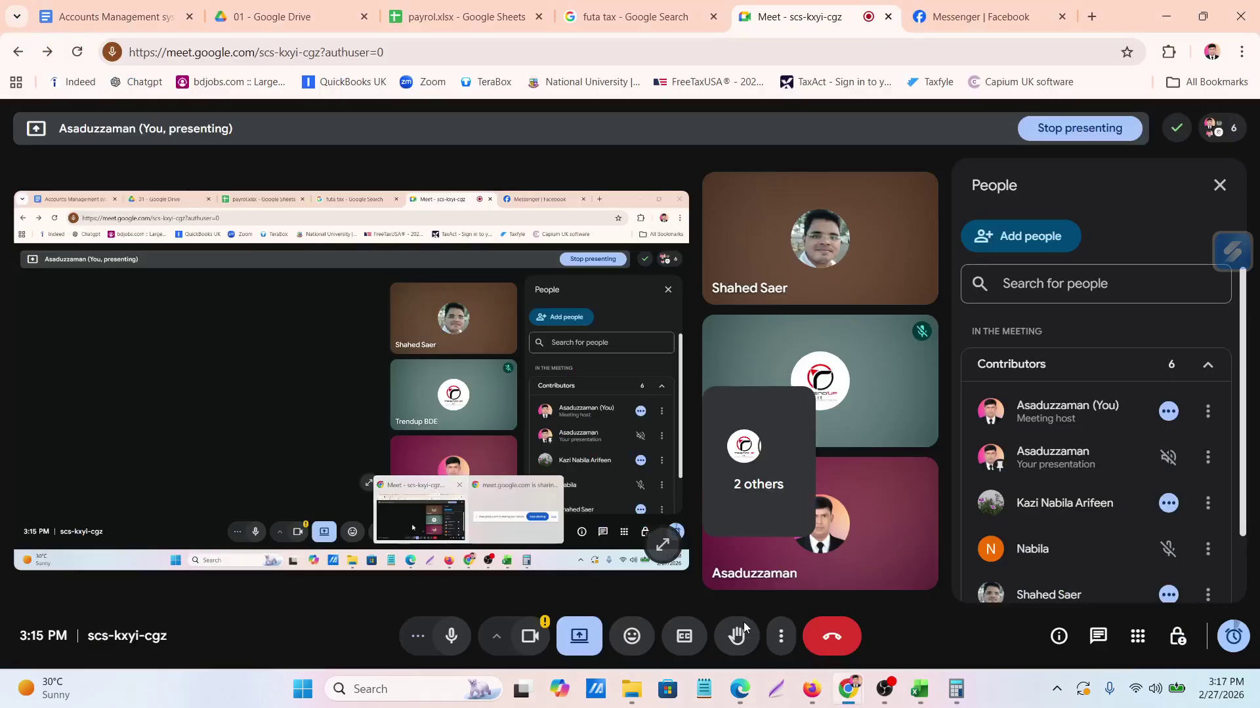
left_click(459, 16)
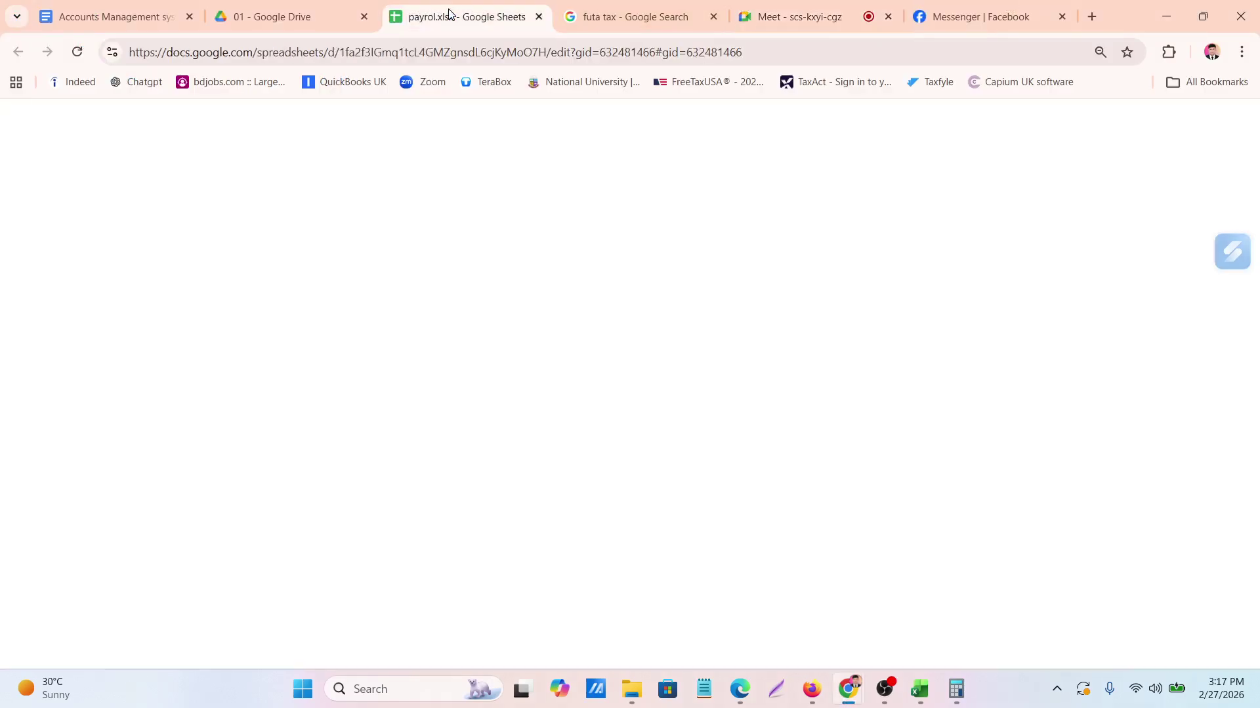
scroll(451, 458, "up", 3)
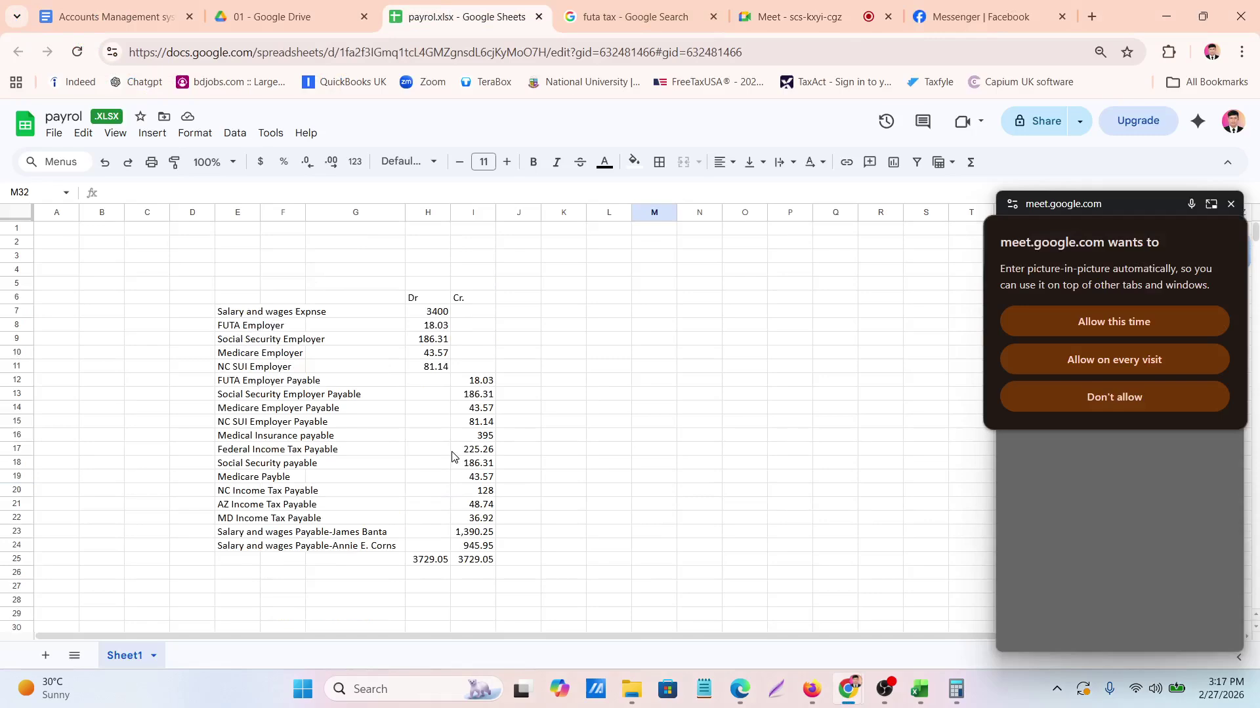
scroll(451, 457, "up", 4)
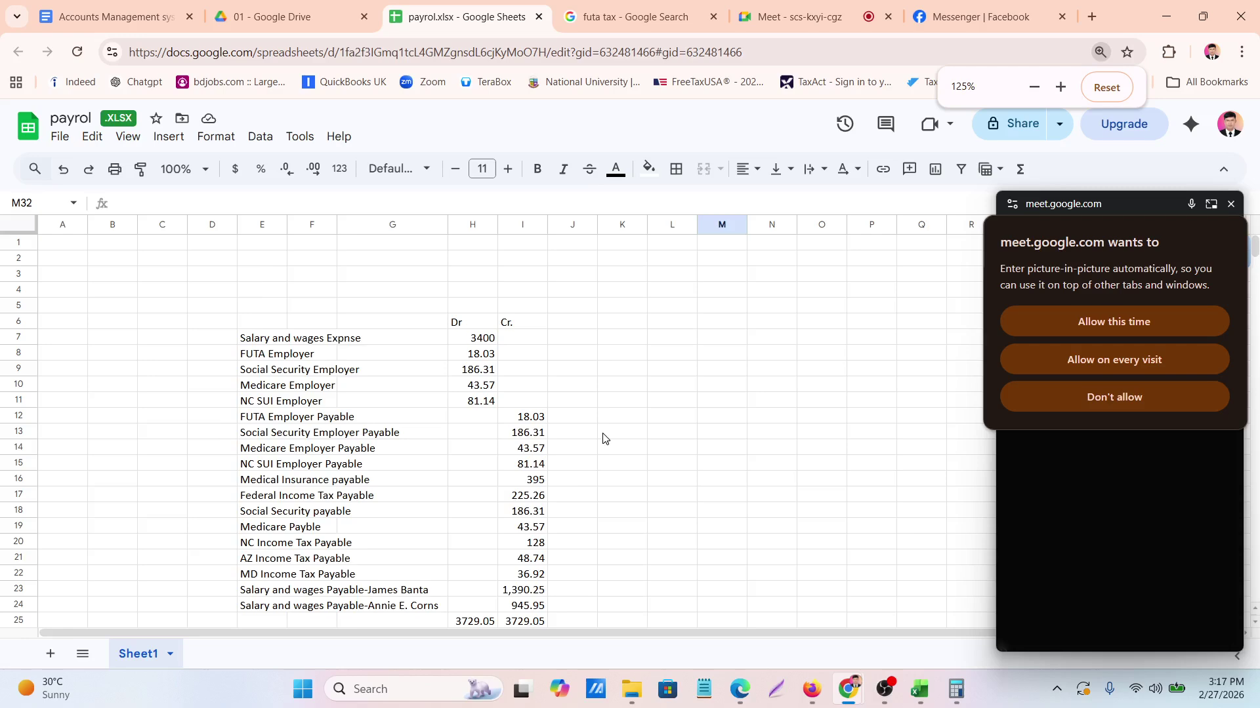
scroll(598, 435, "up", 2)
scroll(598, 435, "up", 2)
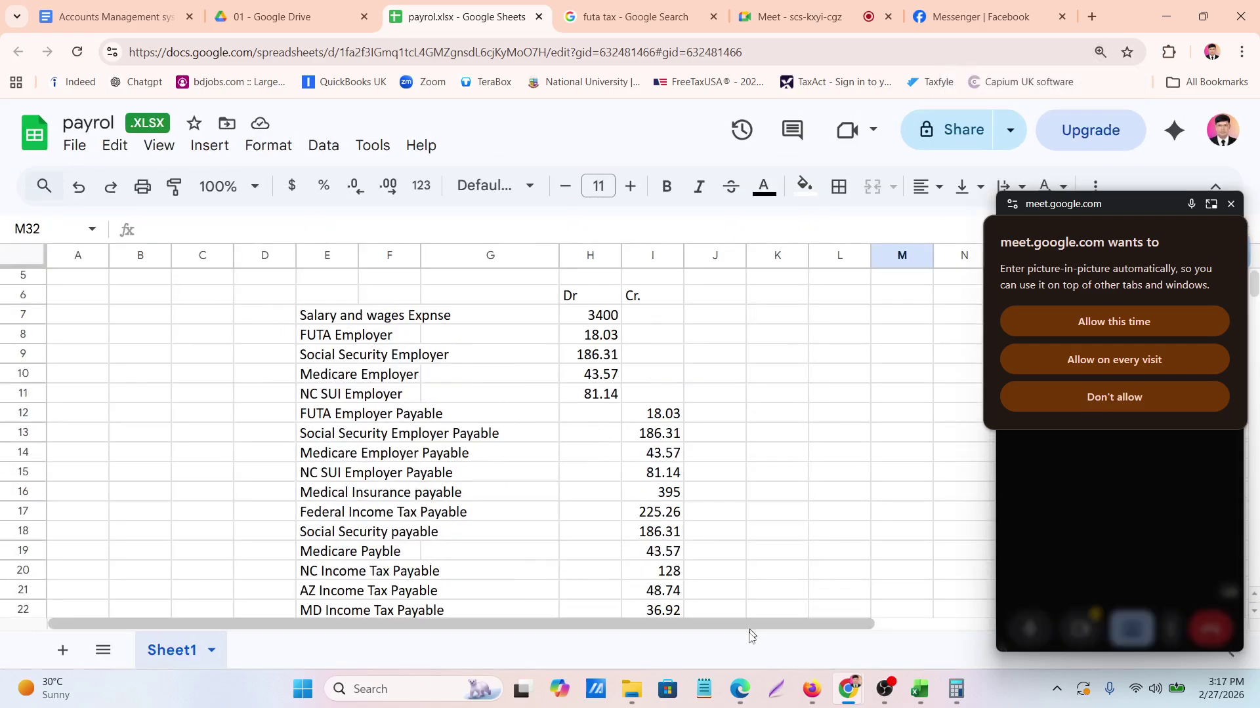
Return to the payroll report in Edge, shrink the floating Meet window off the tax columns, and allow its picture-in-picture this time
left_click(739, 689)
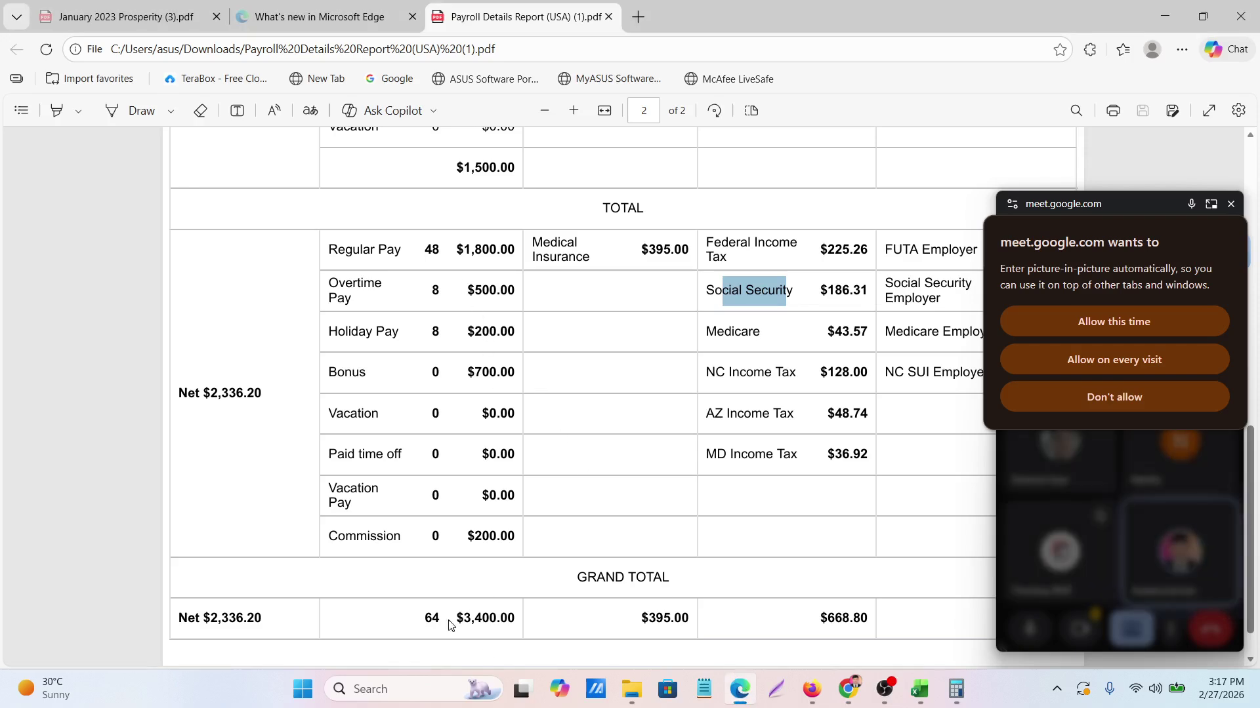
left_click(741, 695)
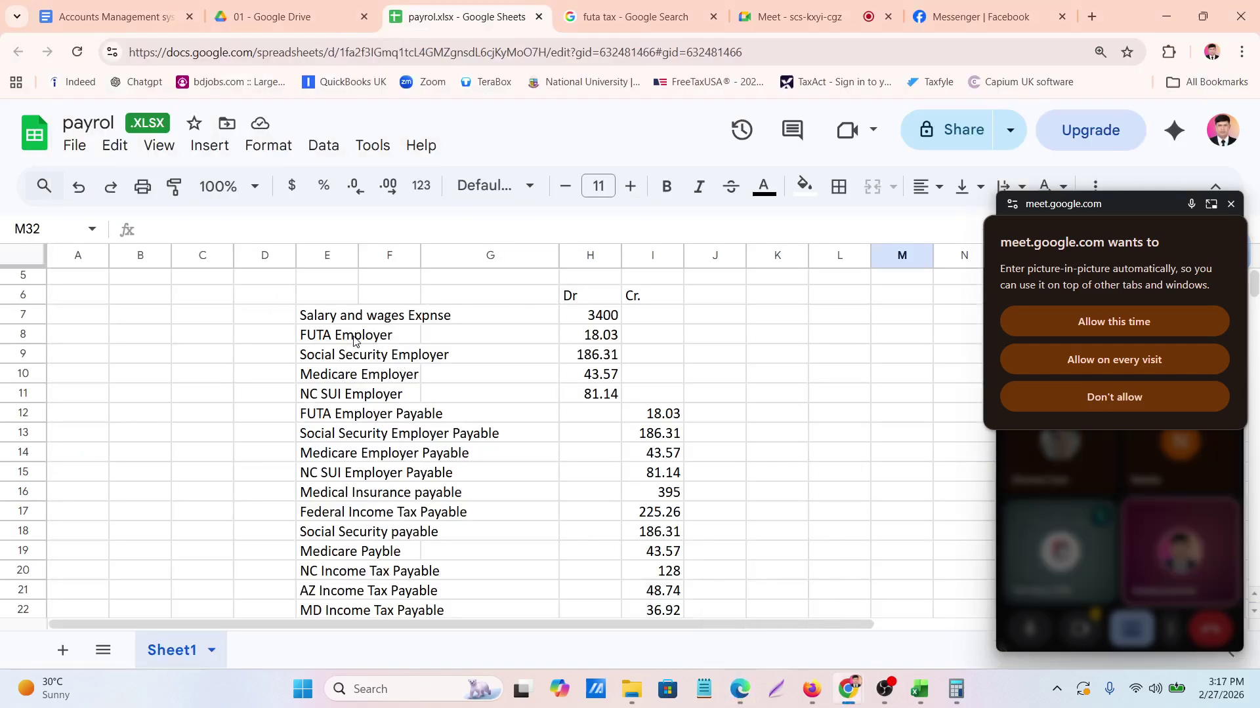
left_click(732, 688)
left_click_drag(1085, 195, 1168, 507)
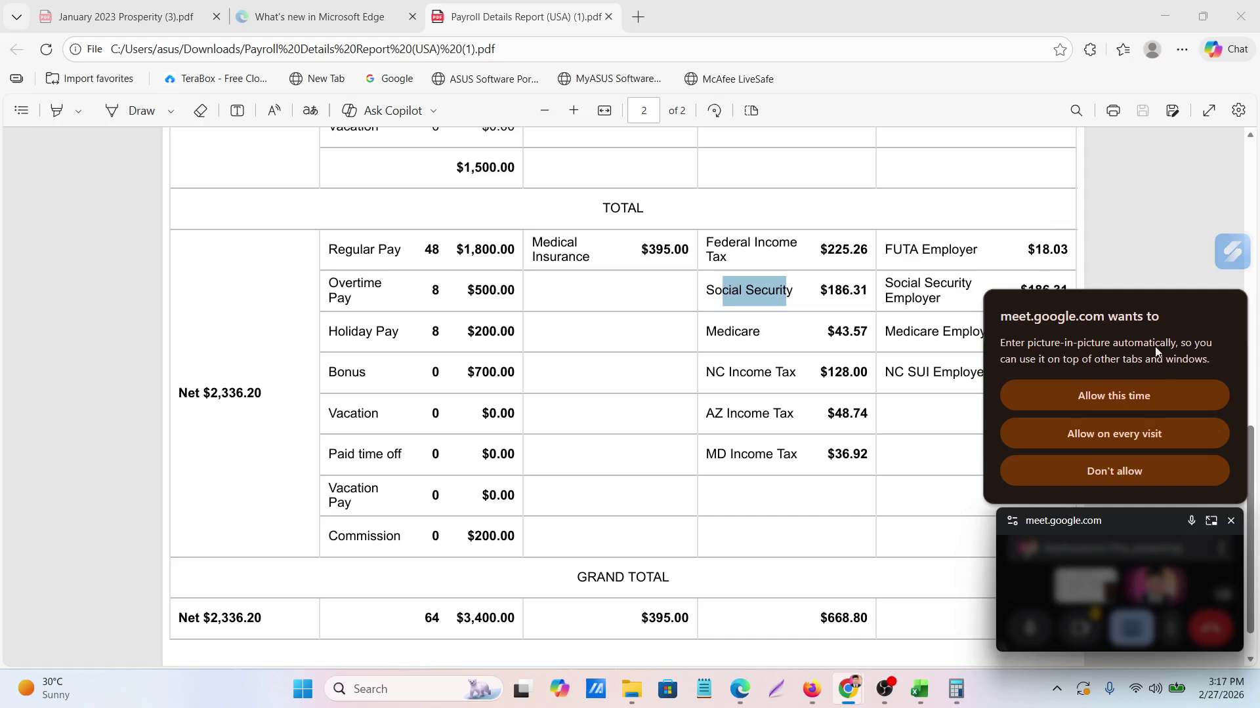
left_click(1119, 396)
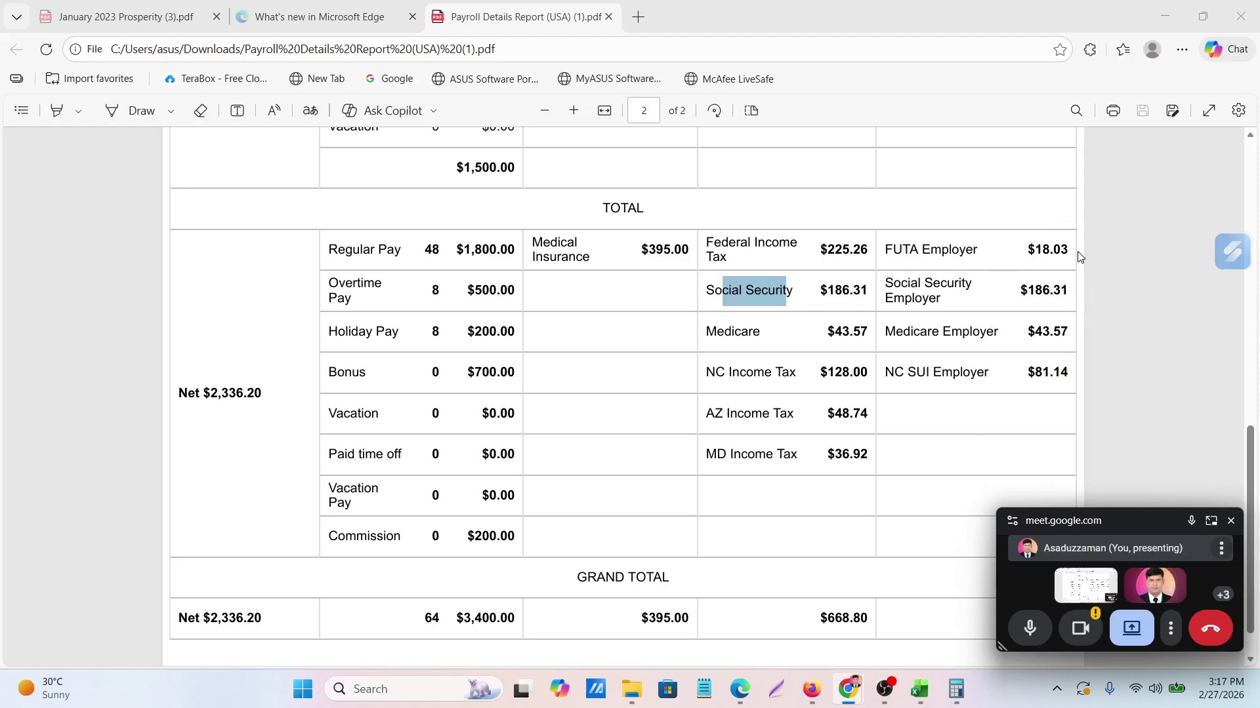
Look at the sample journal entry in Excel and return to the payrol.xlsx Google Sheet in Chrome
left_click(919, 689)
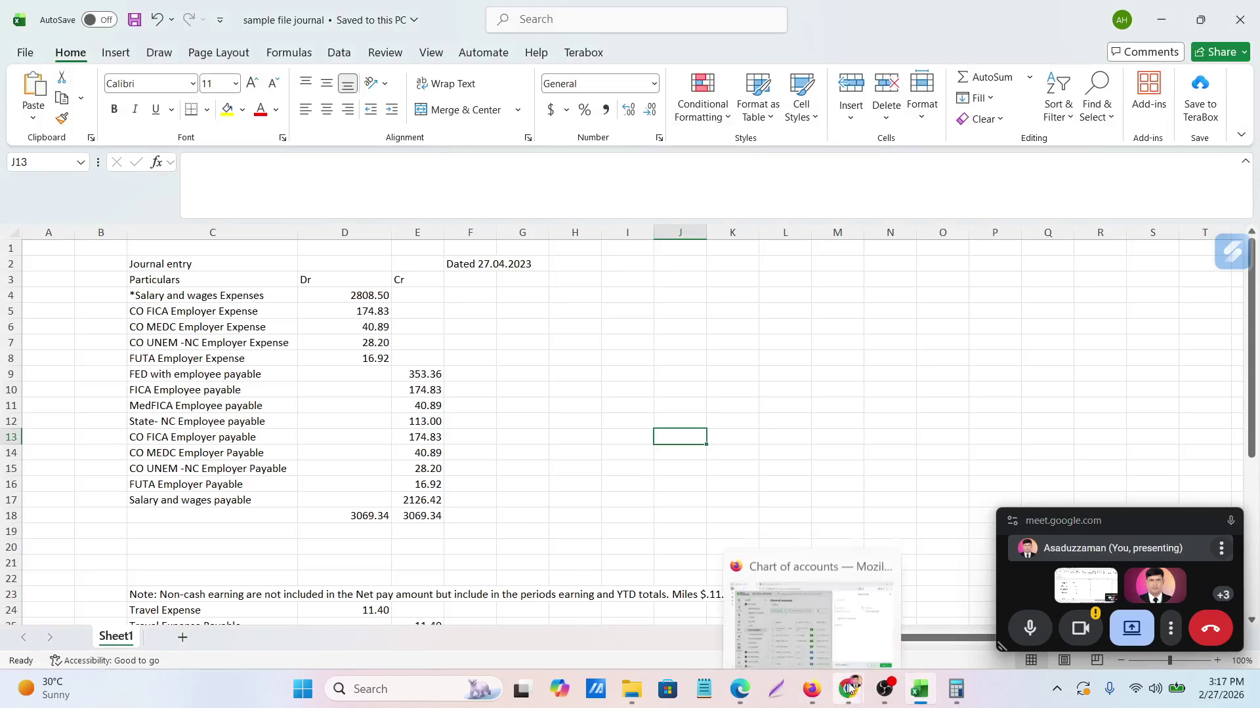
mouse_move(848, 688)
left_click(659, 600)
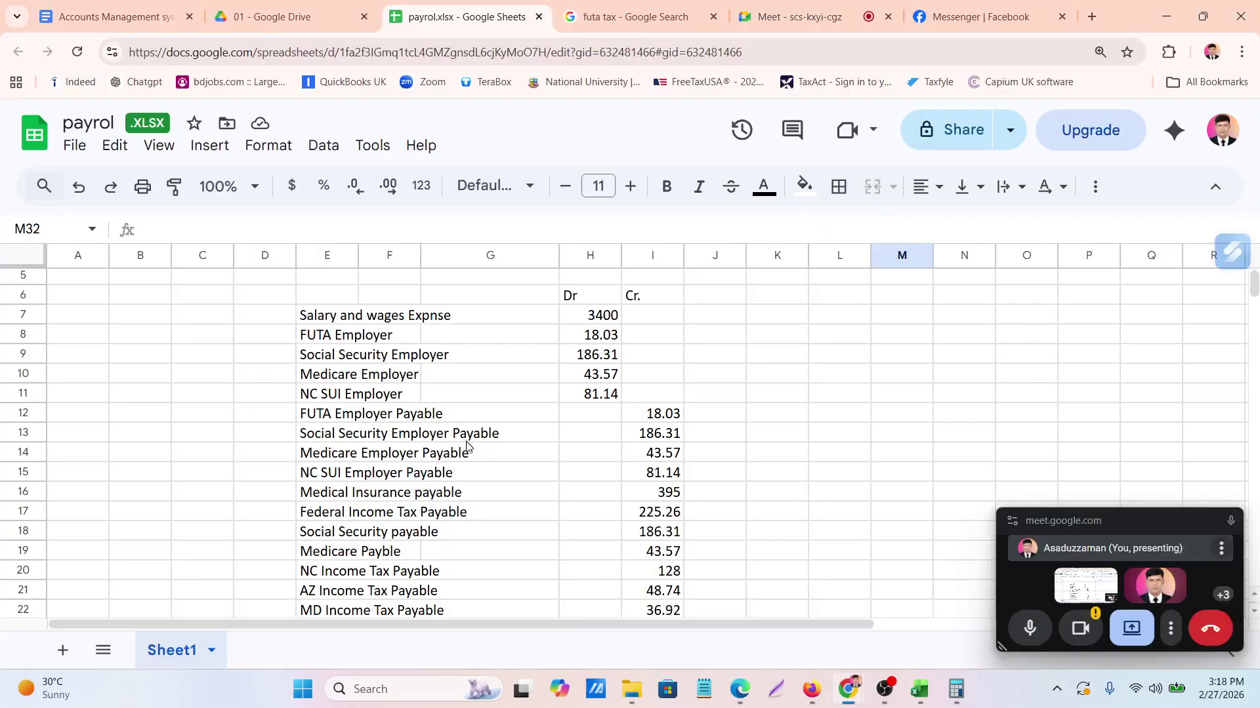
Rename the FUTA Employer debit line in E8 as FUTA Employer Expenses
left_click(601, 335)
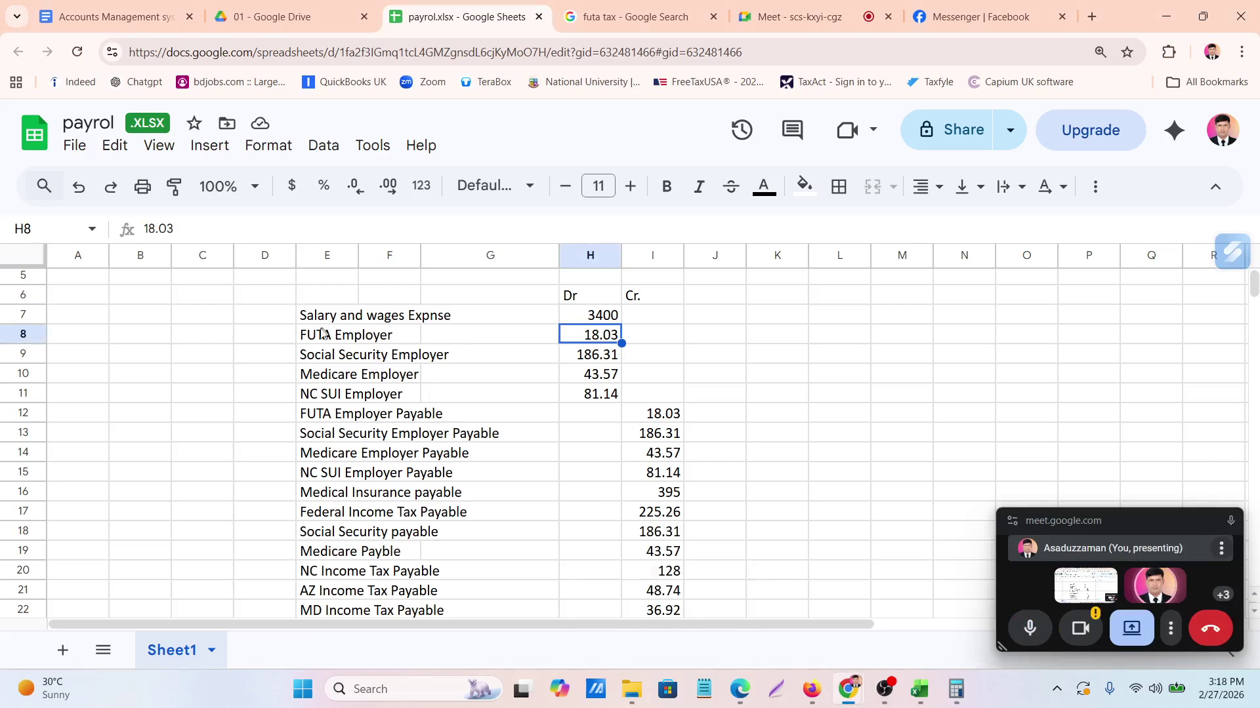
left_click(326, 333)
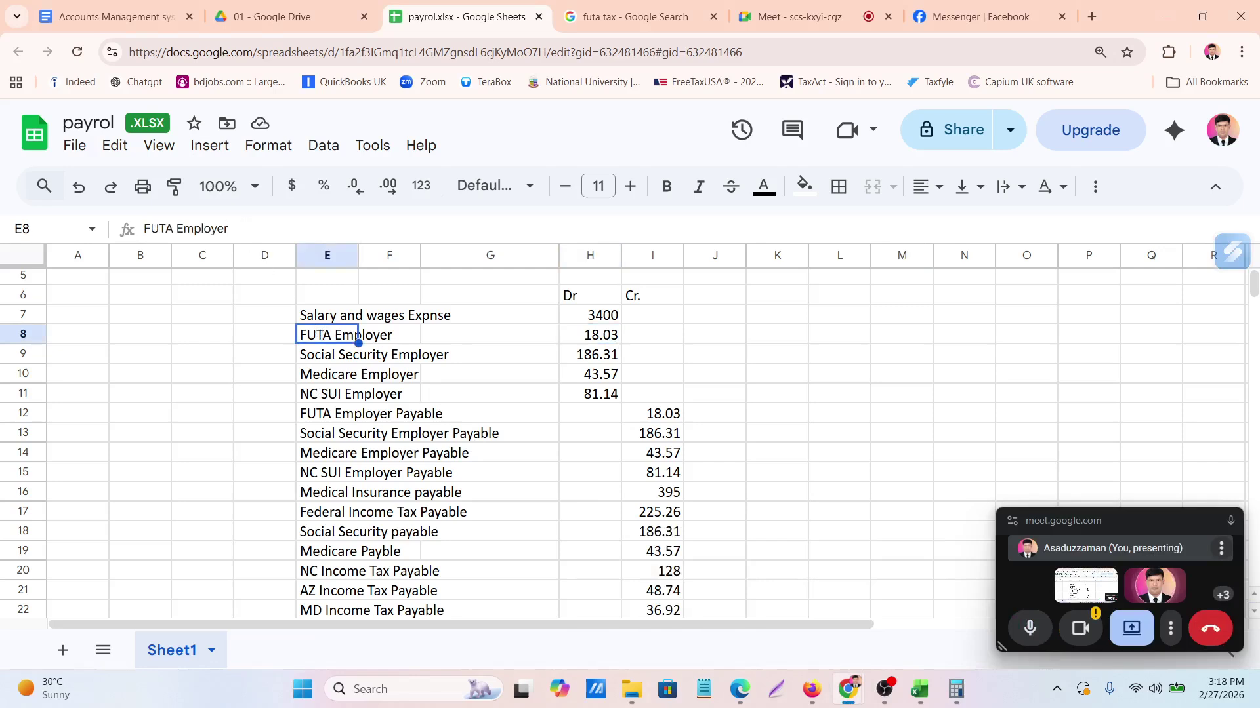
double_click(358, 336)
type("Expenses")
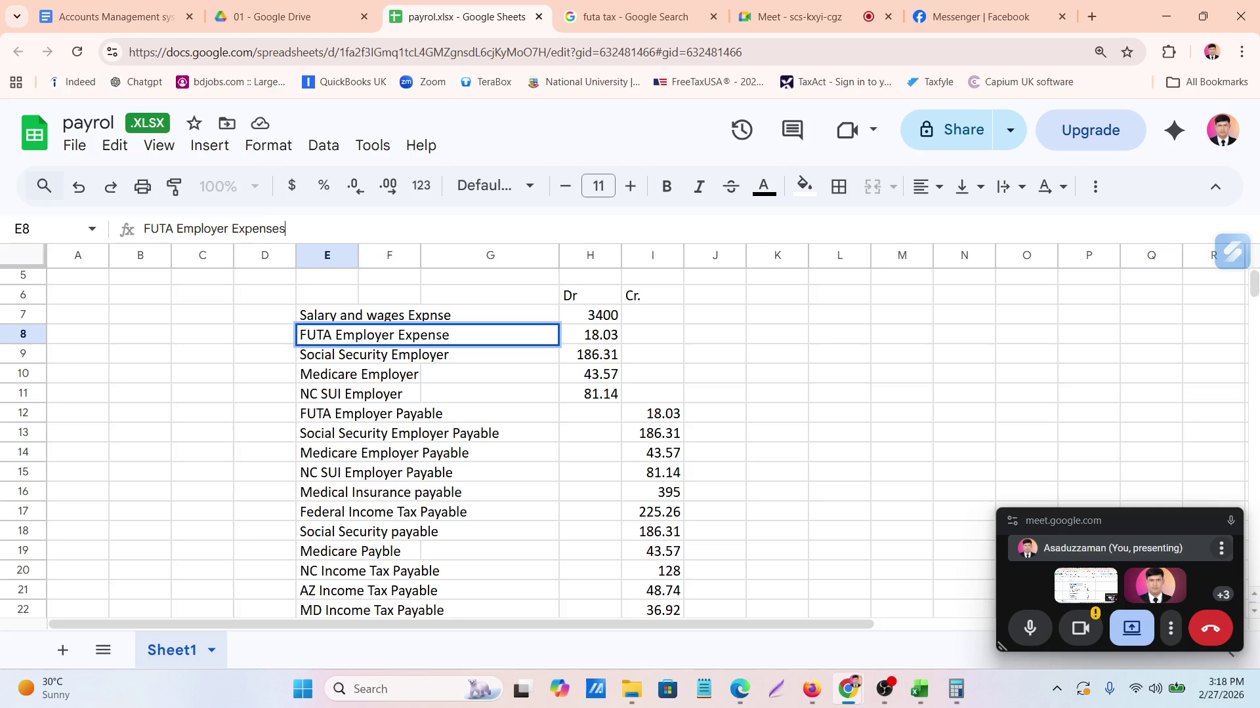
left_click(804, 315)
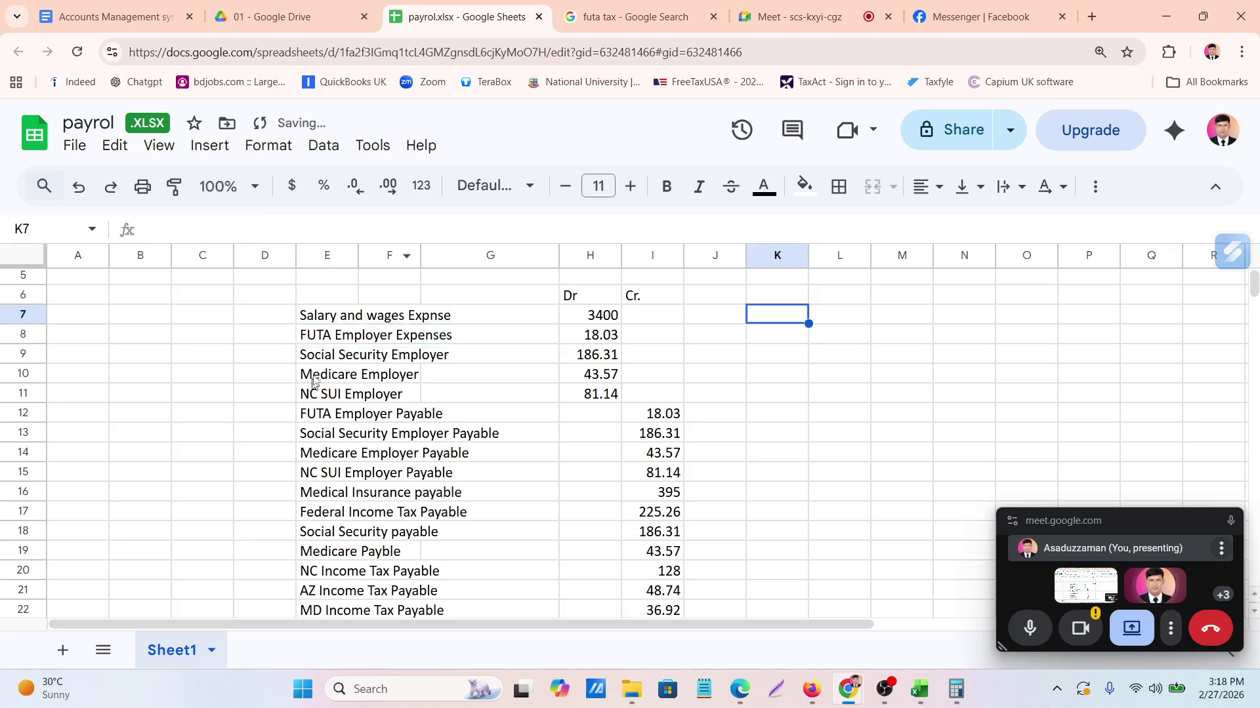
Extend the Social Security Employer debit label in E9 to Social Security Employer Expenses
left_click(311, 358)
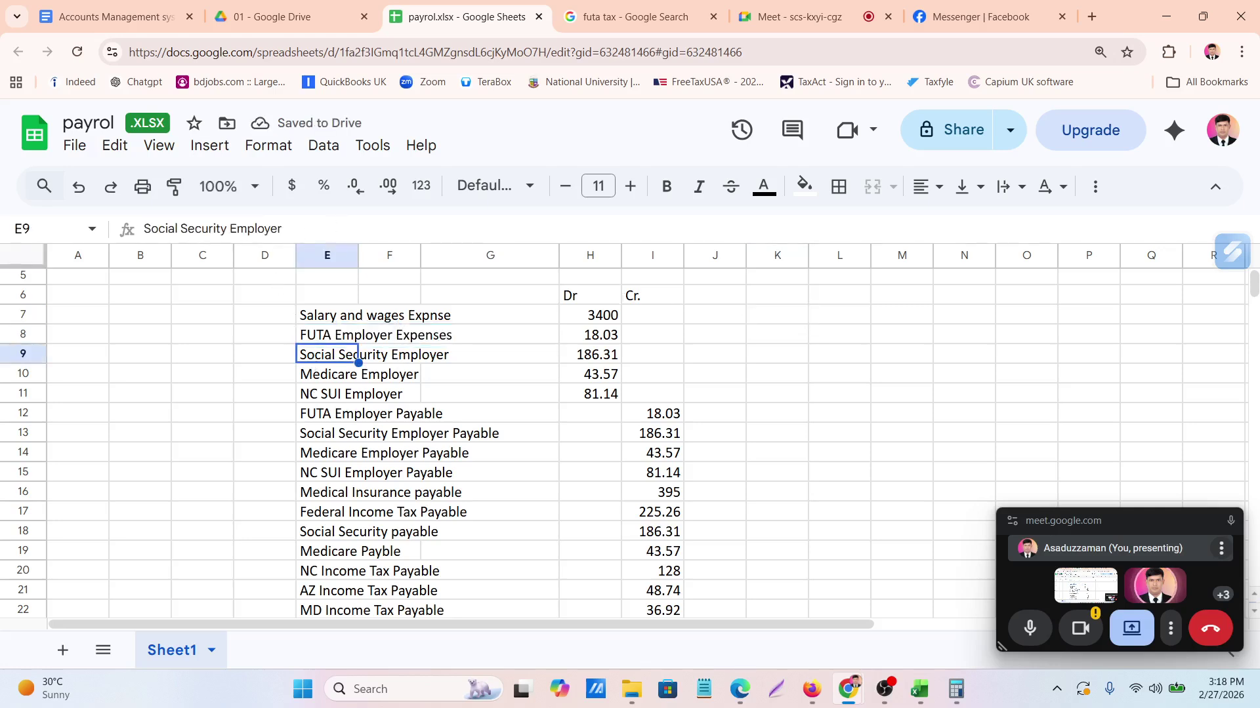
double_click(349, 355)
type("Ex")
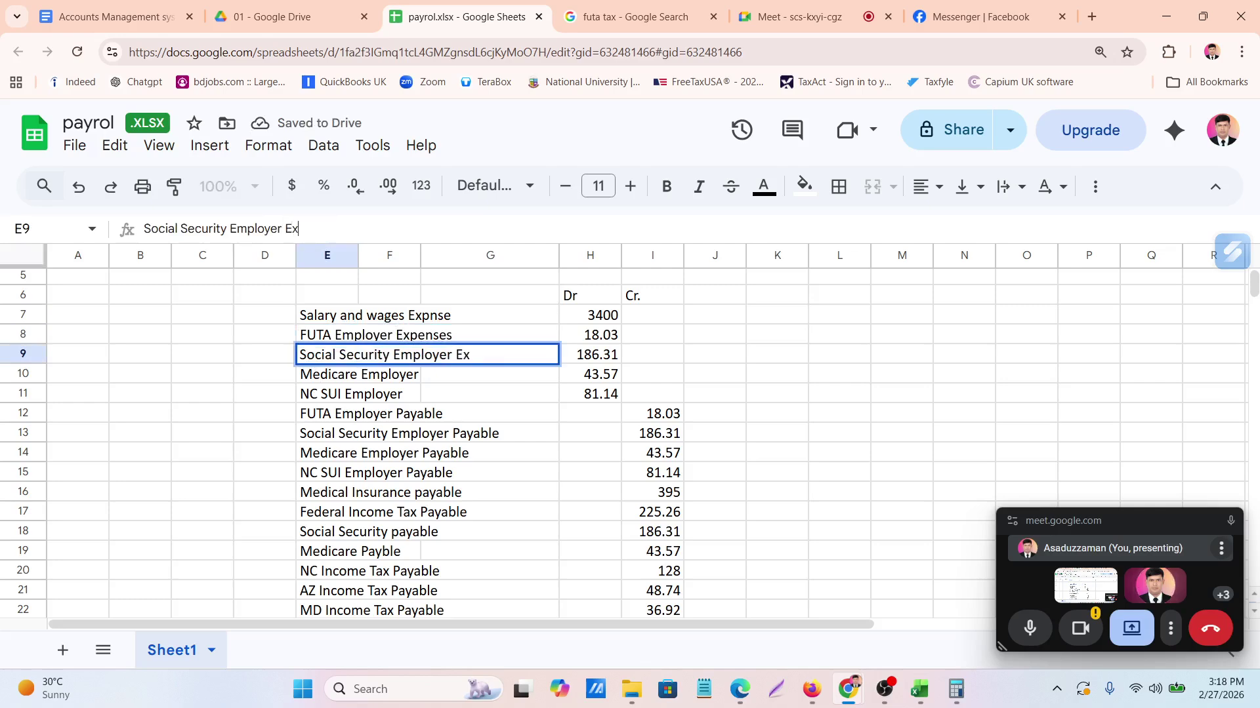
type("penses")
left_click(917, 392)
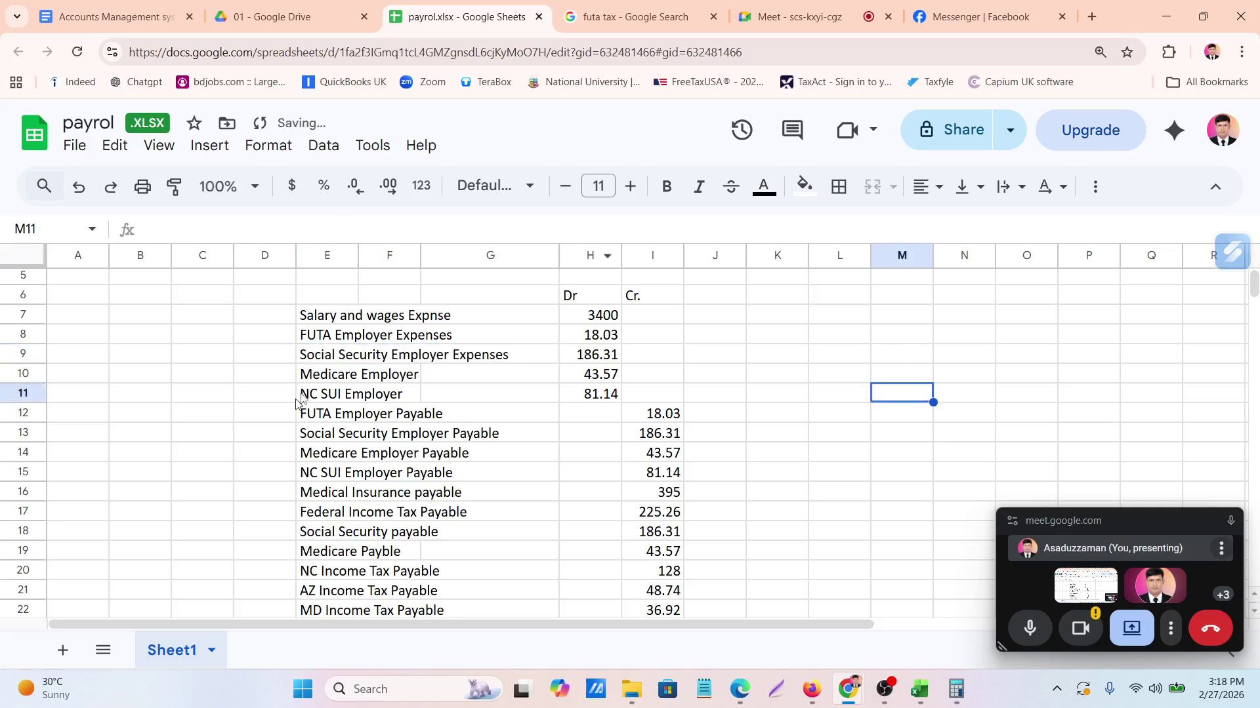
Change the Medicare Employer debit label in E10 to Medicare Employer Expenses
left_click(326, 376)
double_click(326, 376)
type("Expenses")
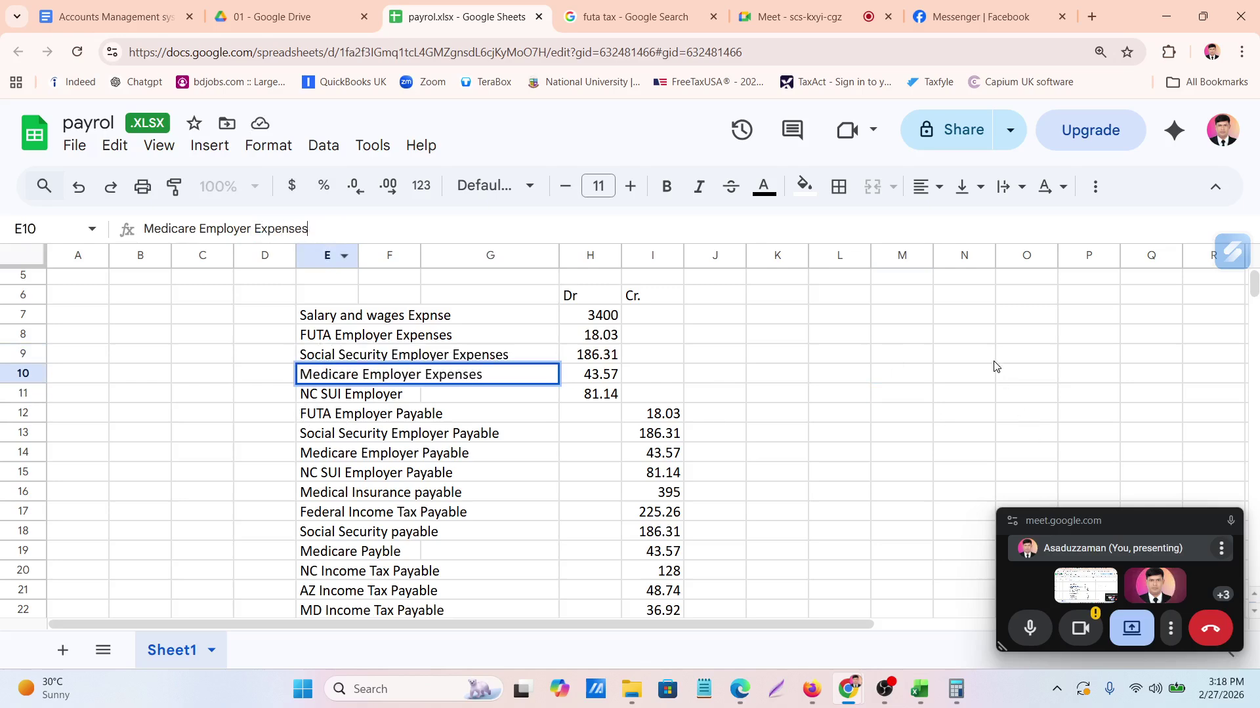
left_click(994, 366)
Change the NC SUI Employer debit label in E11 to NC SUI Employer Expenses
left_click(354, 397)
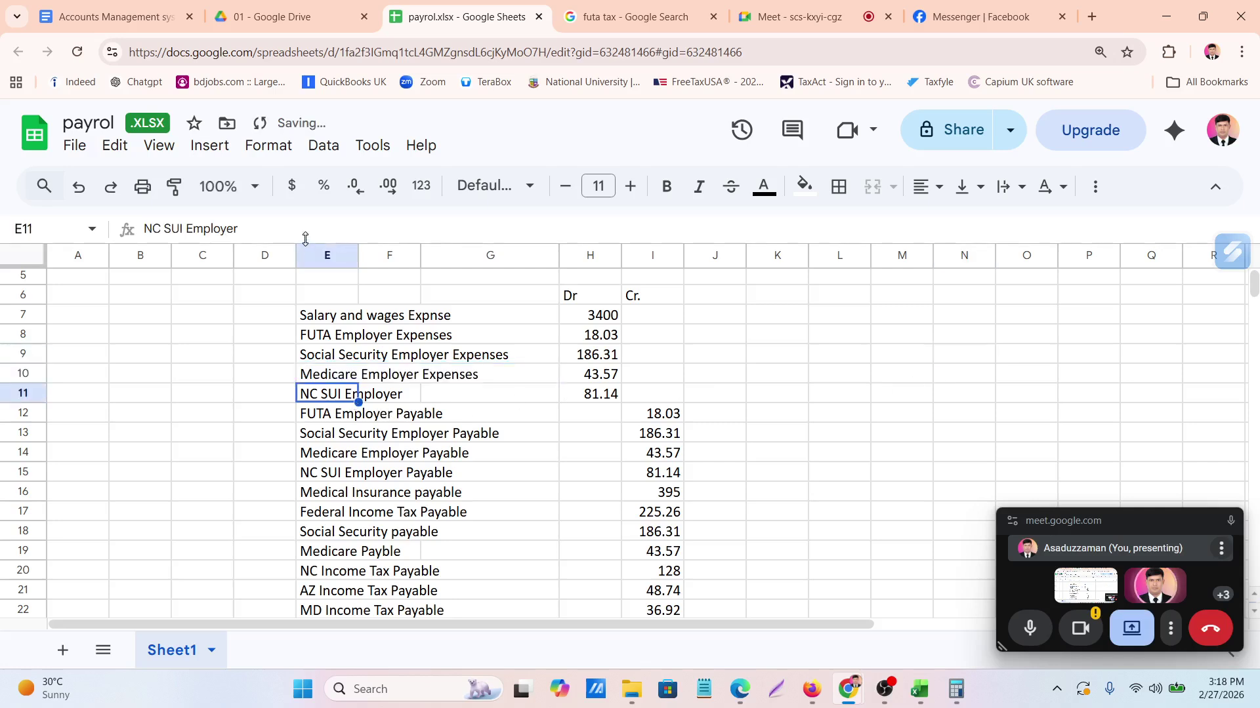
double_click(353, 394)
type("Ex")
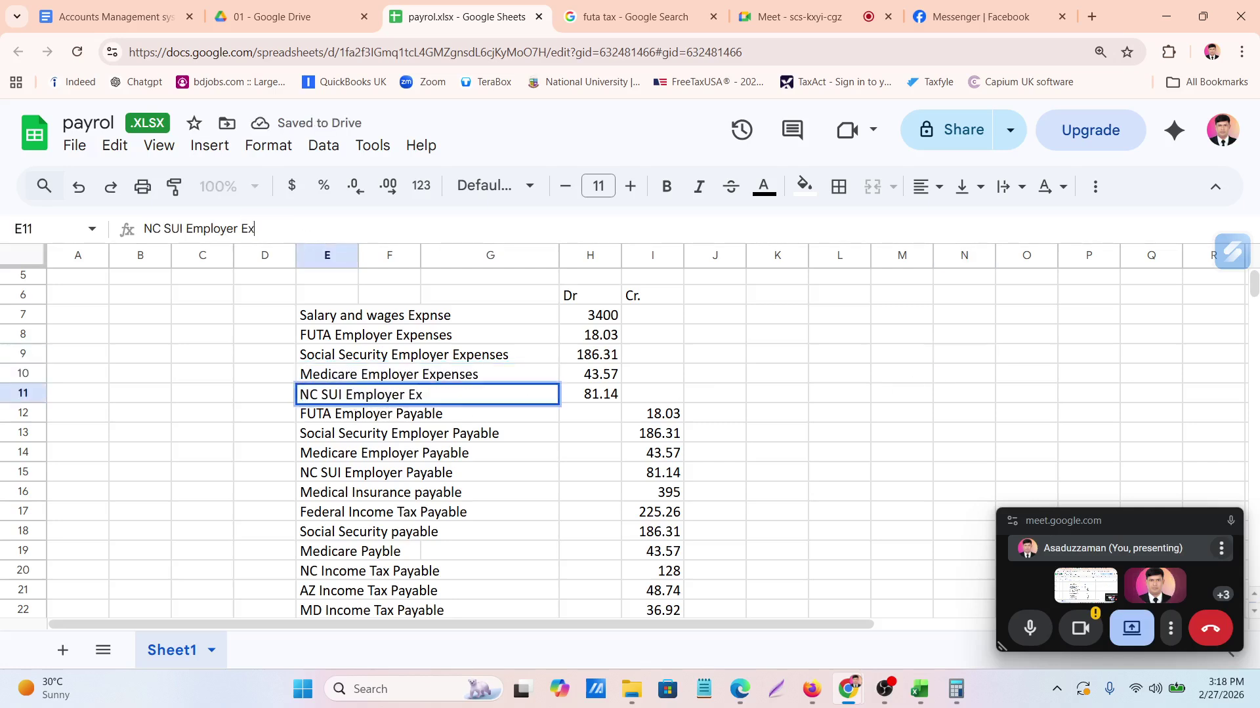
type("penses")
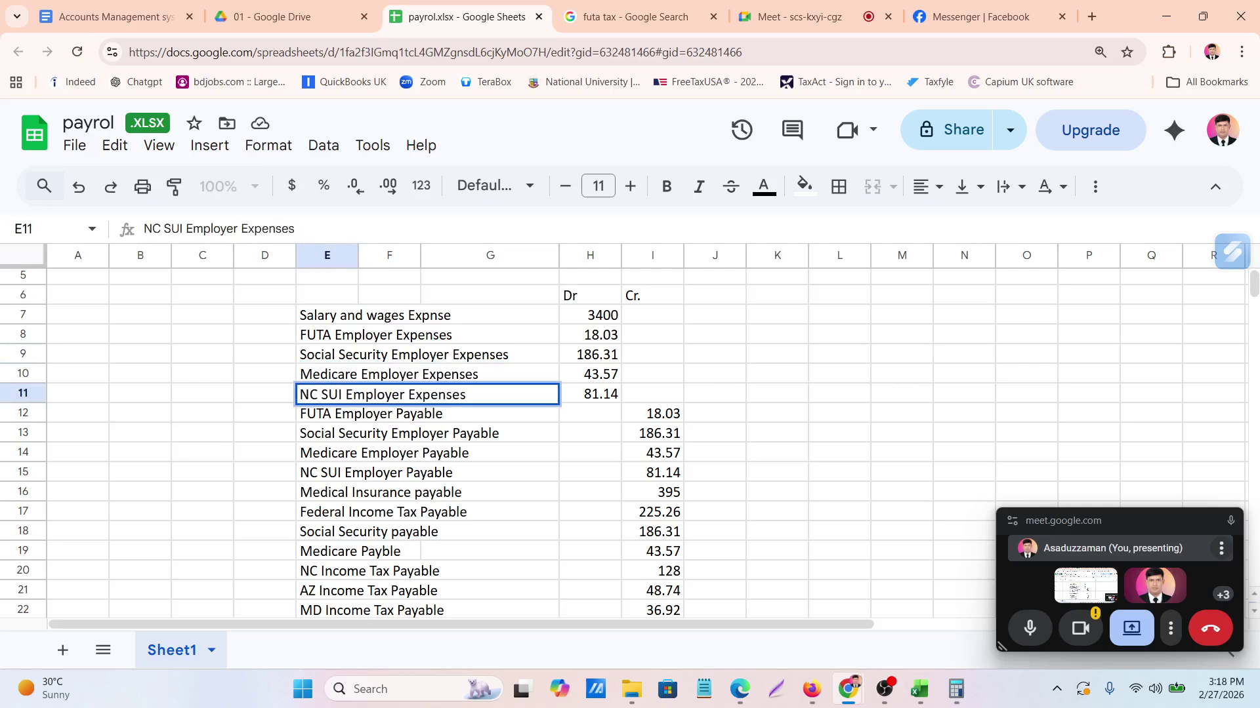
left_click(799, 423)
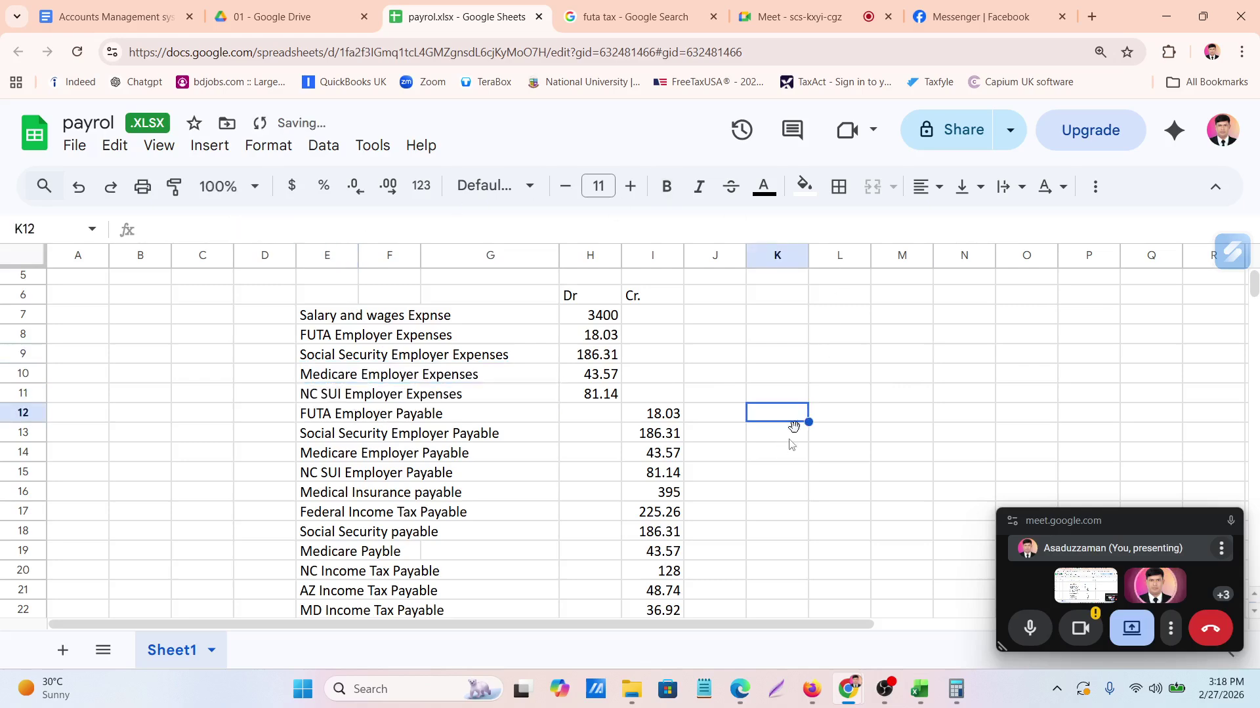
Switch to the payroll report in Edge and highlight the employer tax entries from FUTA Employer to NC SUI Employer in the TOTAL section
left_click(751, 692)
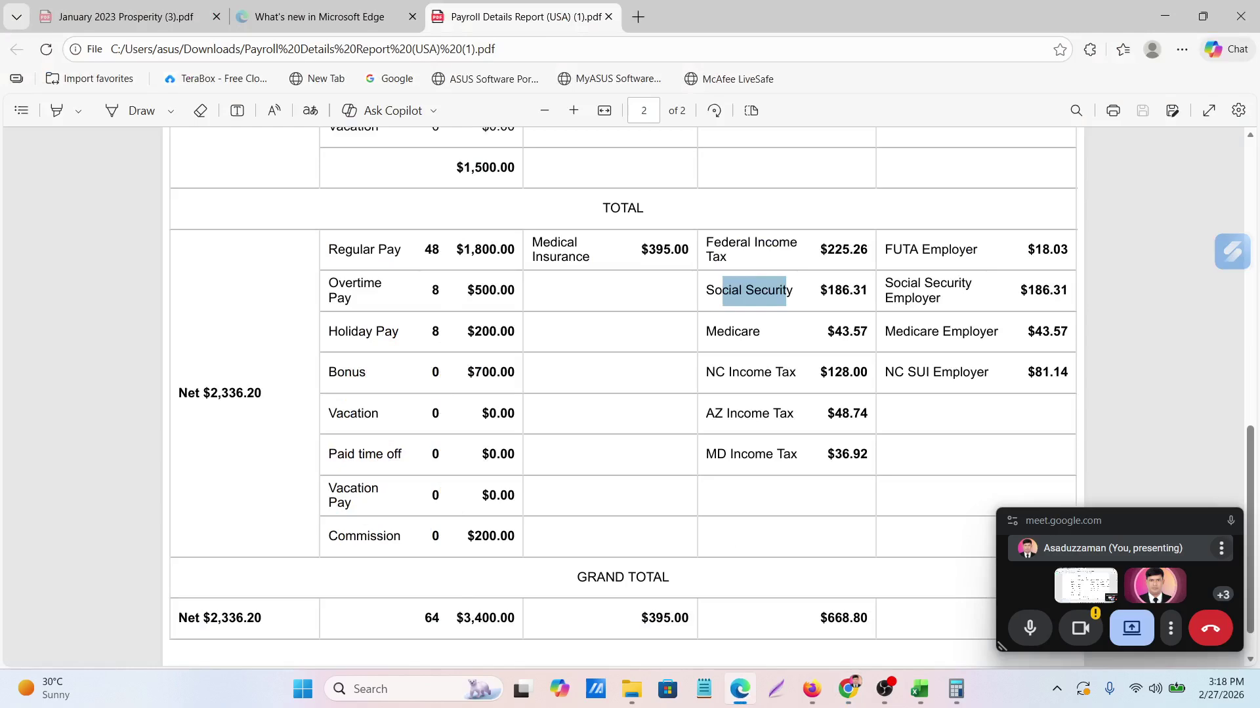
left_click(897, 253)
left_click_drag(897, 253, 1009, 380)
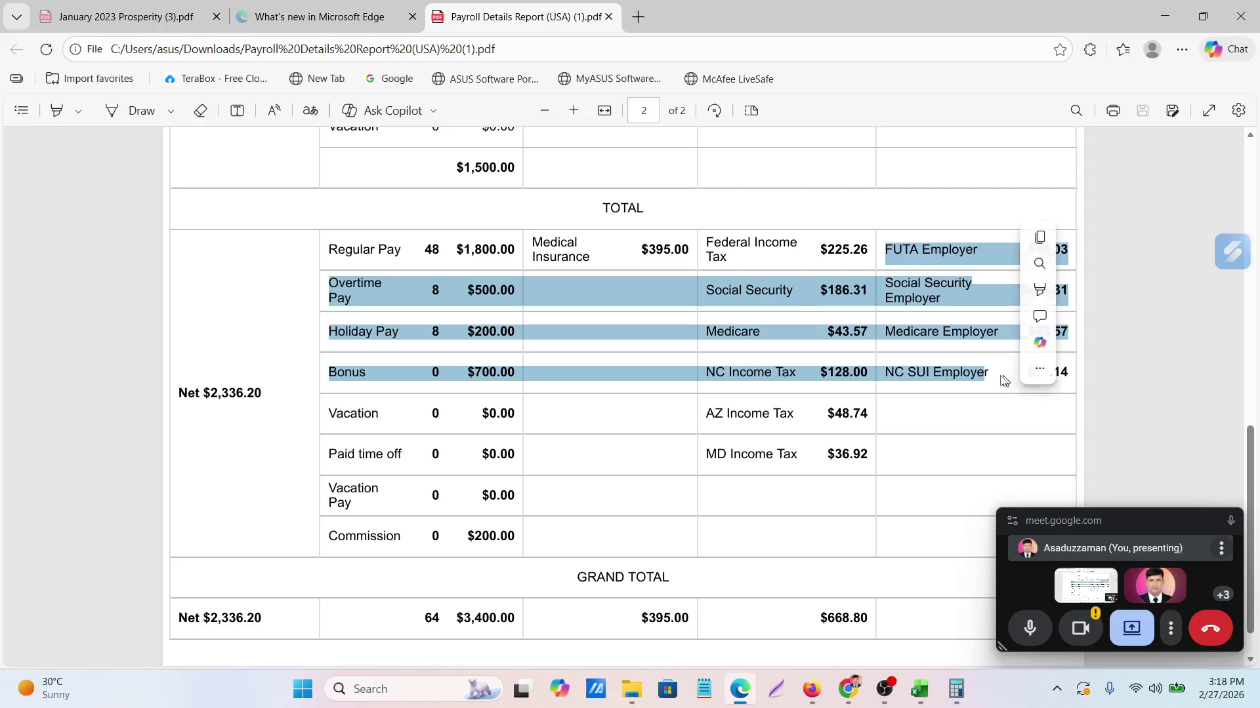
left_click(1009, 381)
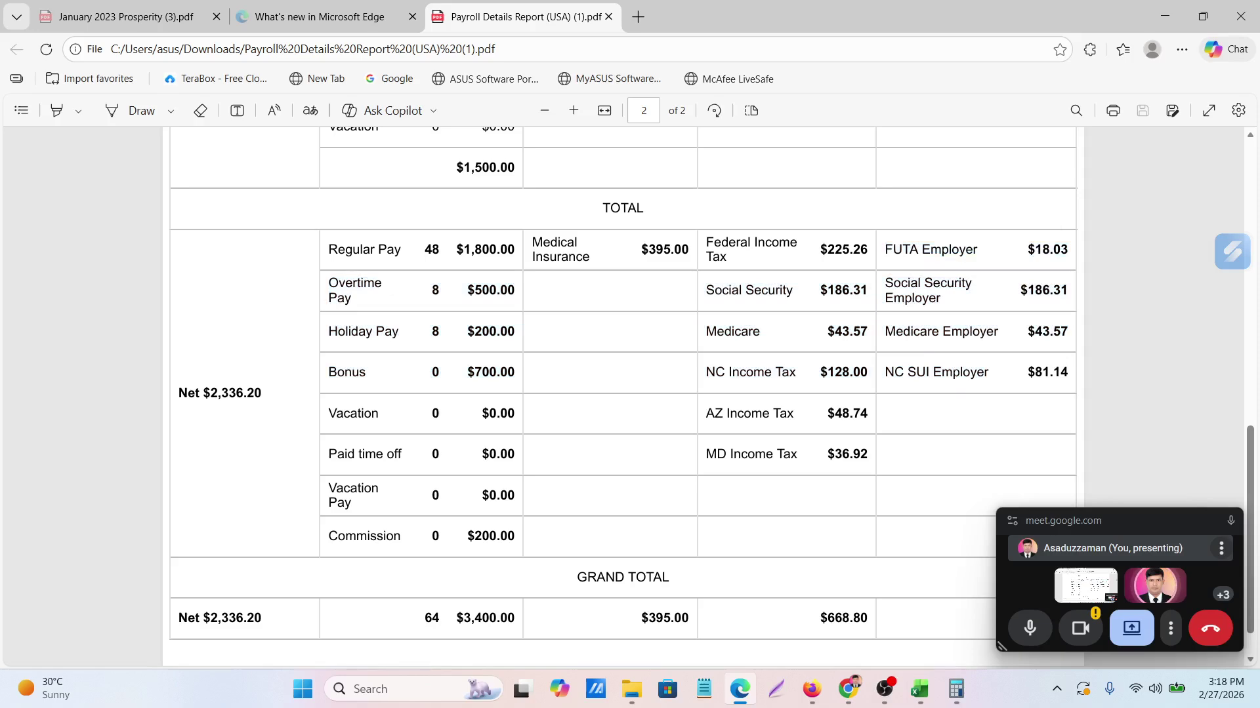
Return to the payrol.xlsx sheet in Chrome and review the debit lines from salary and wages through NC SUI Employer Expenses
mouse_move(845, 697)
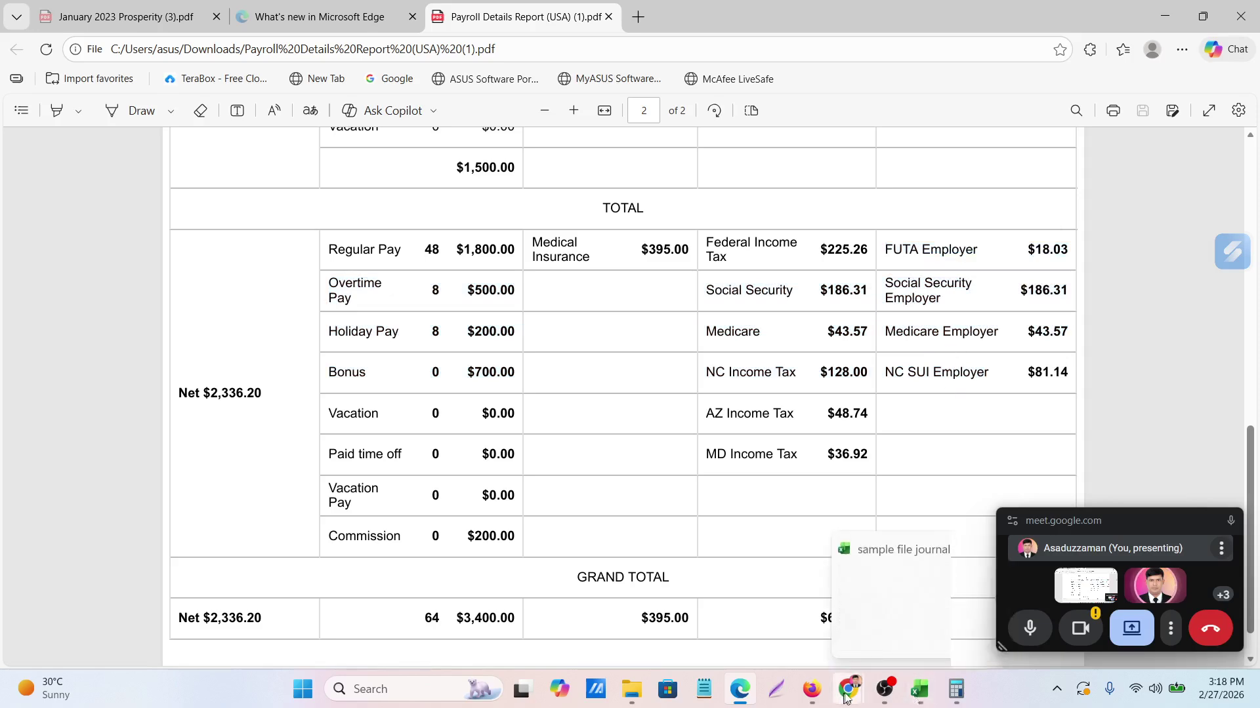
left_click(699, 632)
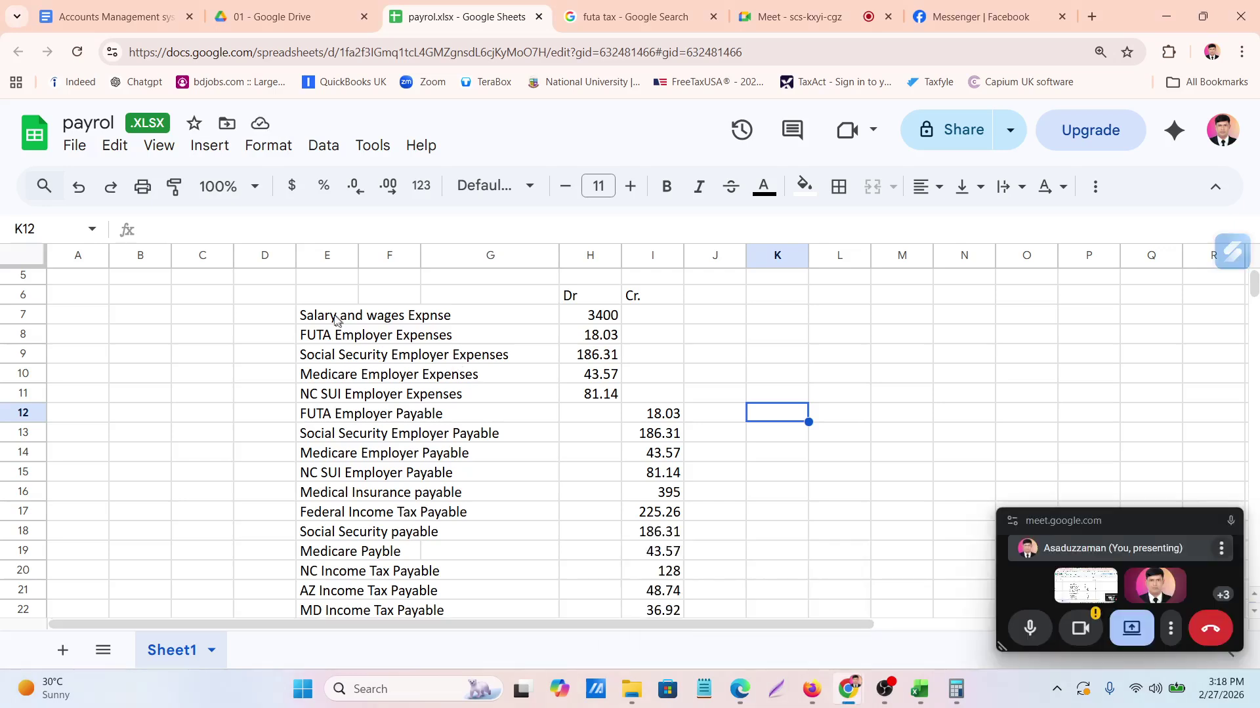
left_click(614, 318)
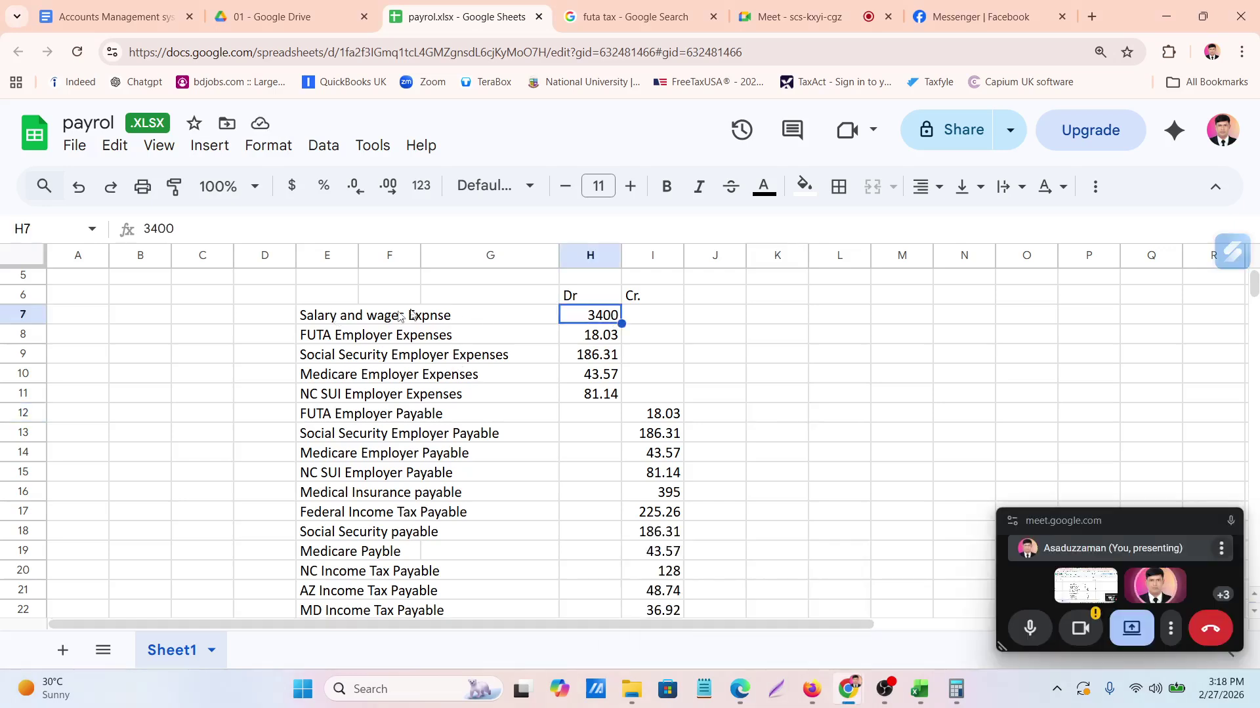
left_click(329, 339)
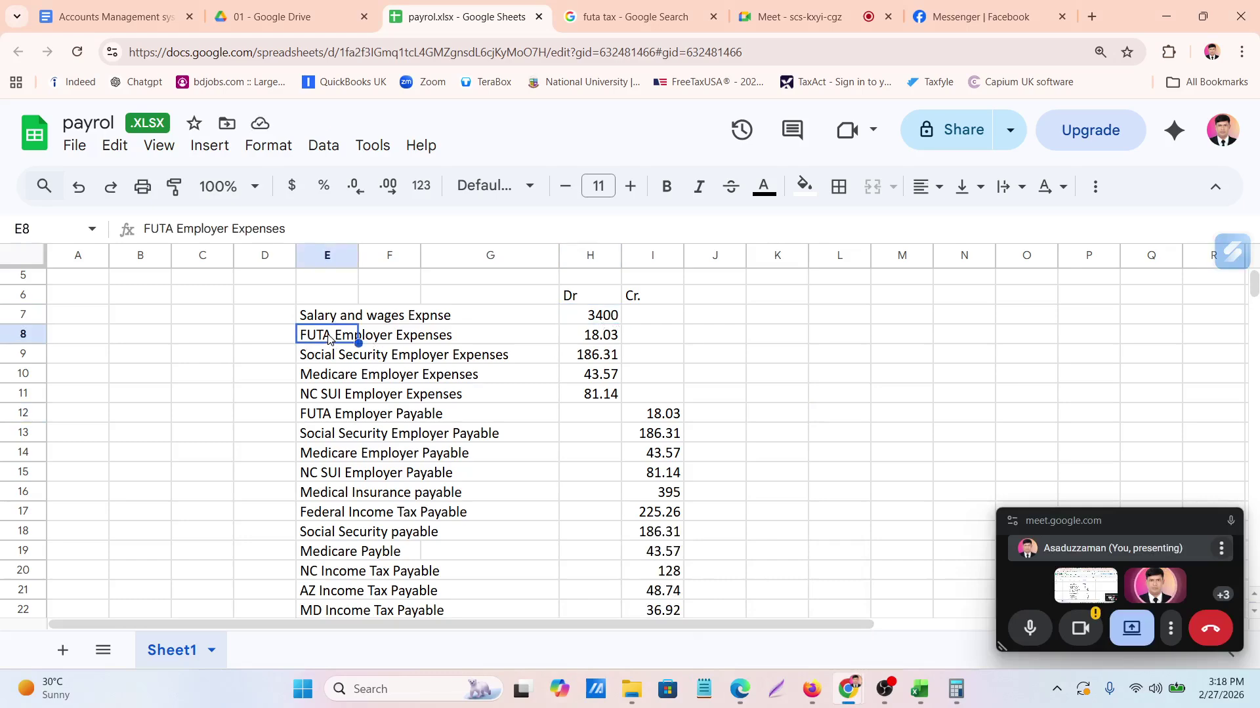
left_click(329, 400)
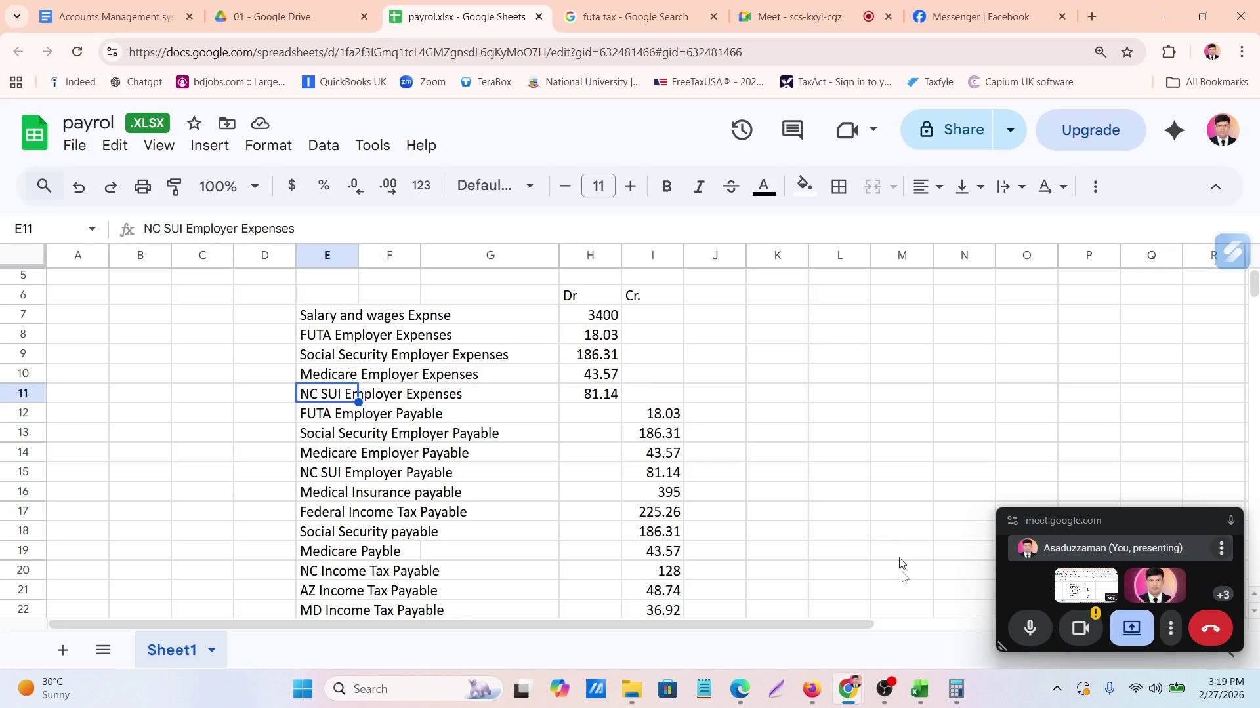
Consult the sample journal in Excel and the payroll totals in Edge, and return to the payrol.xlsx sheet in Chrome
left_click(918, 689)
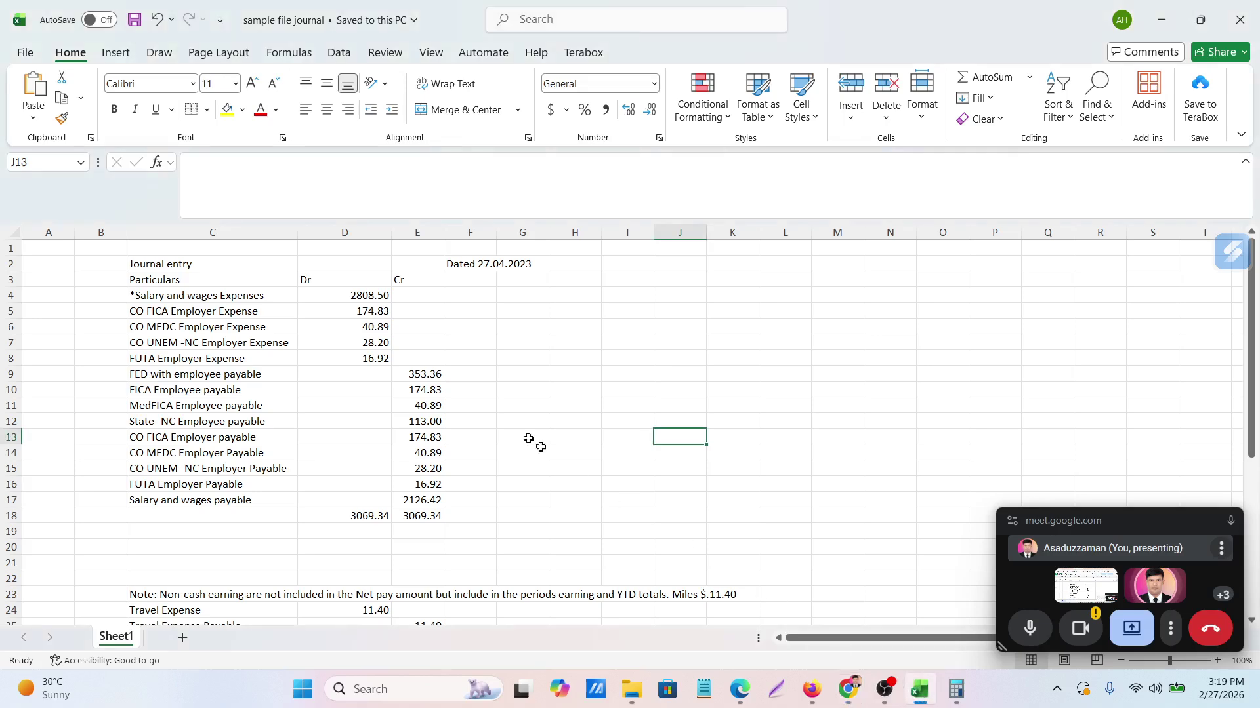
left_click(739, 689)
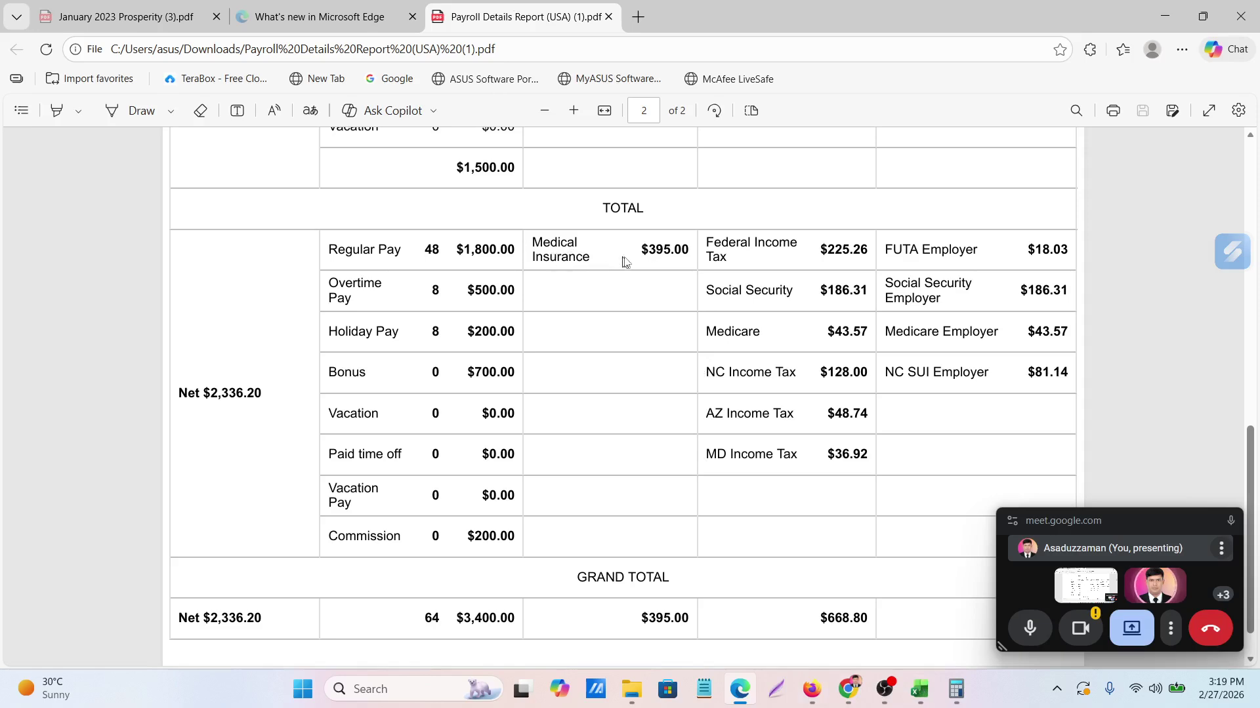
left_click(847, 689)
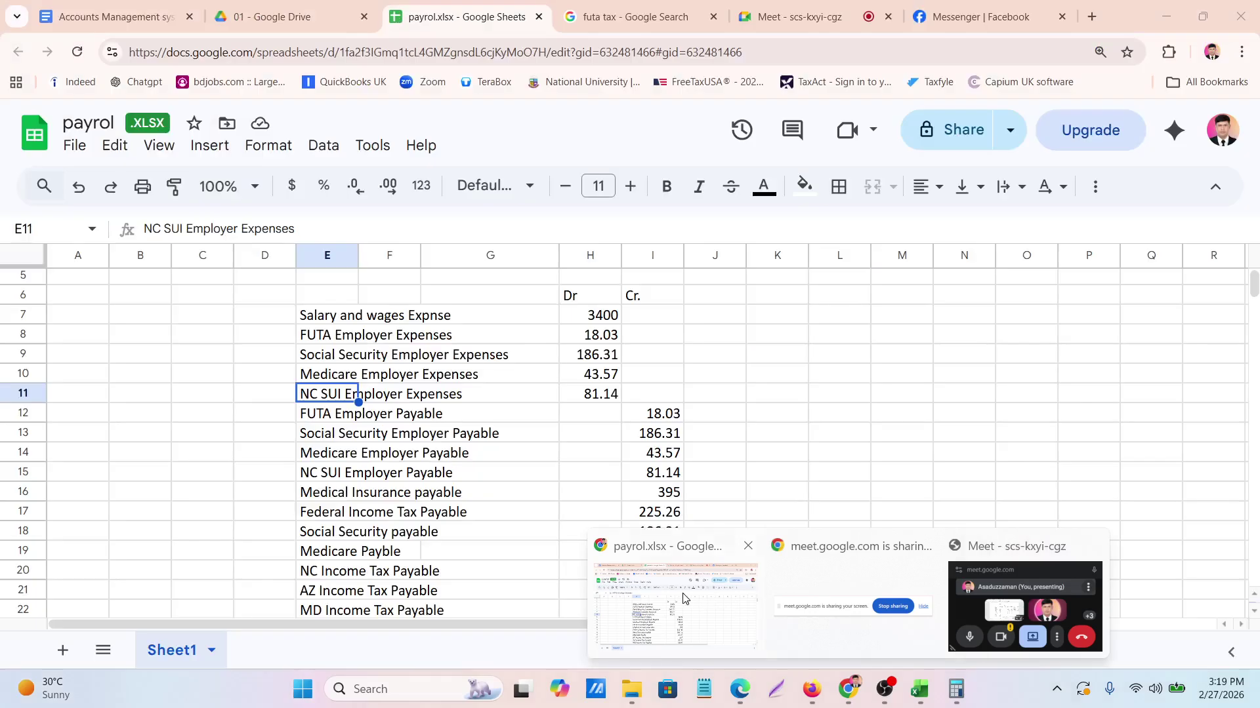
left_click(683, 598)
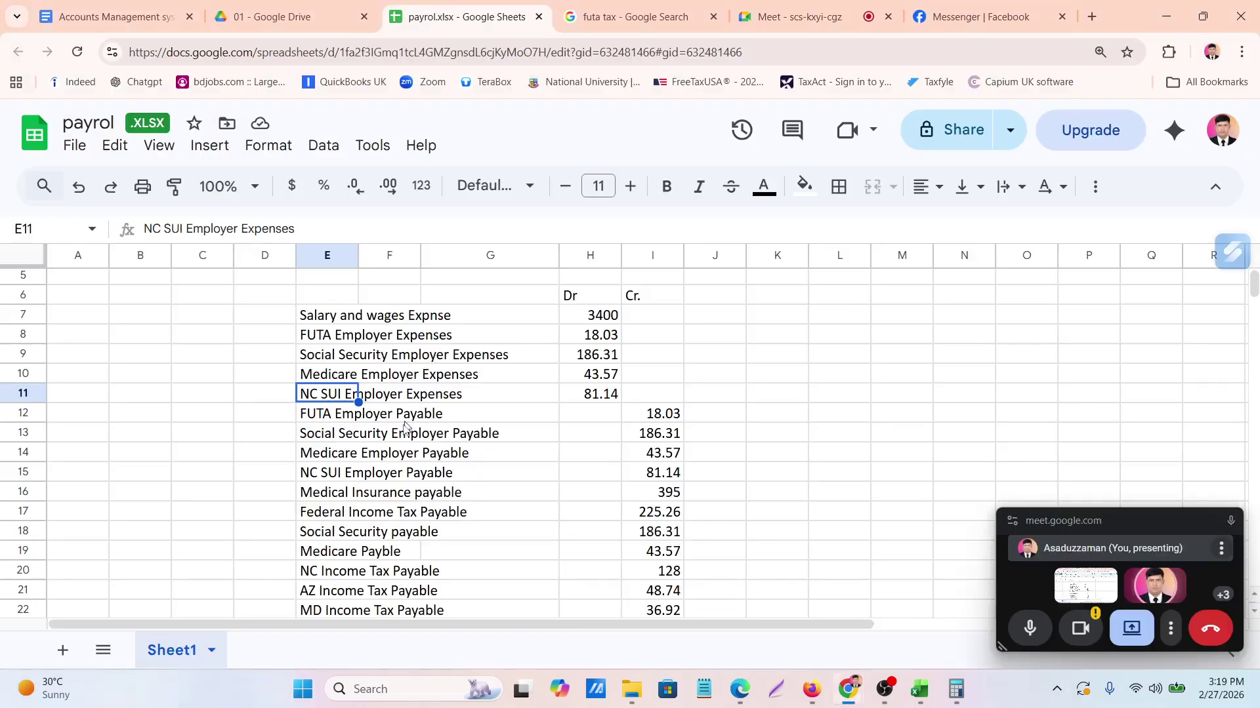
Review the credit side of the journal entry, pointing out the FUTA Employer, Medicare Employer and employee Medicare payable lines
left_click(334, 418)
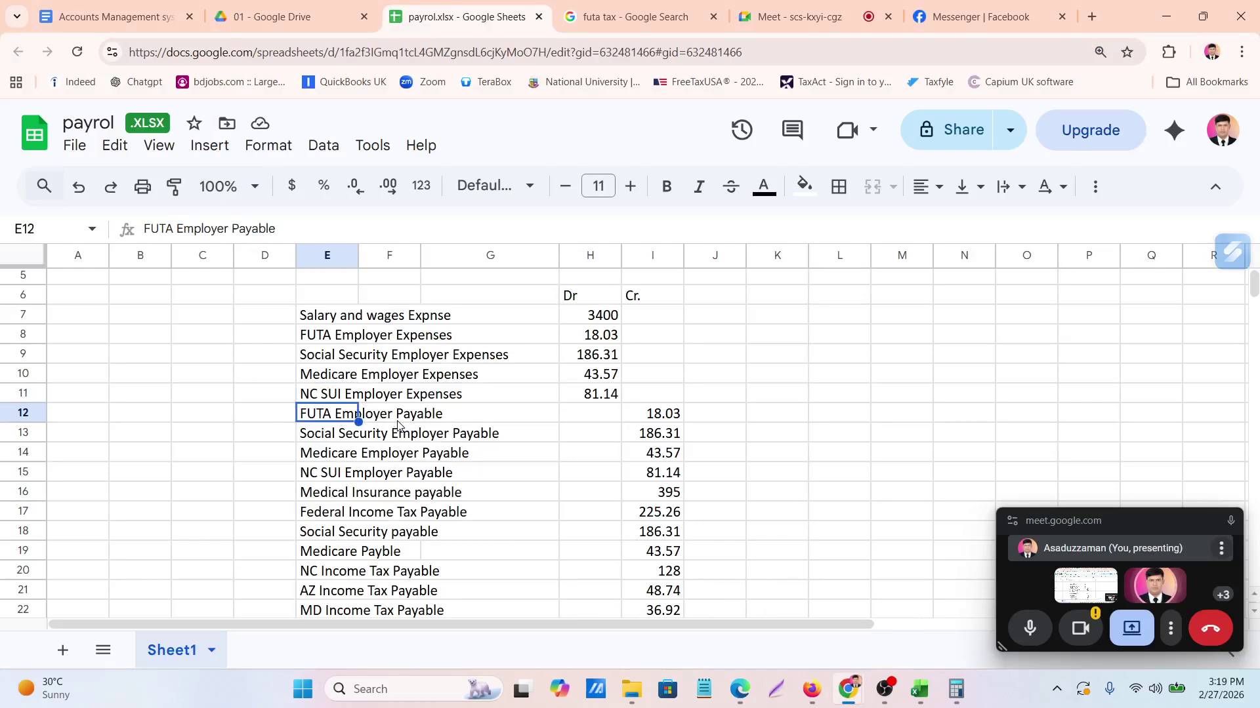
left_click(654, 420)
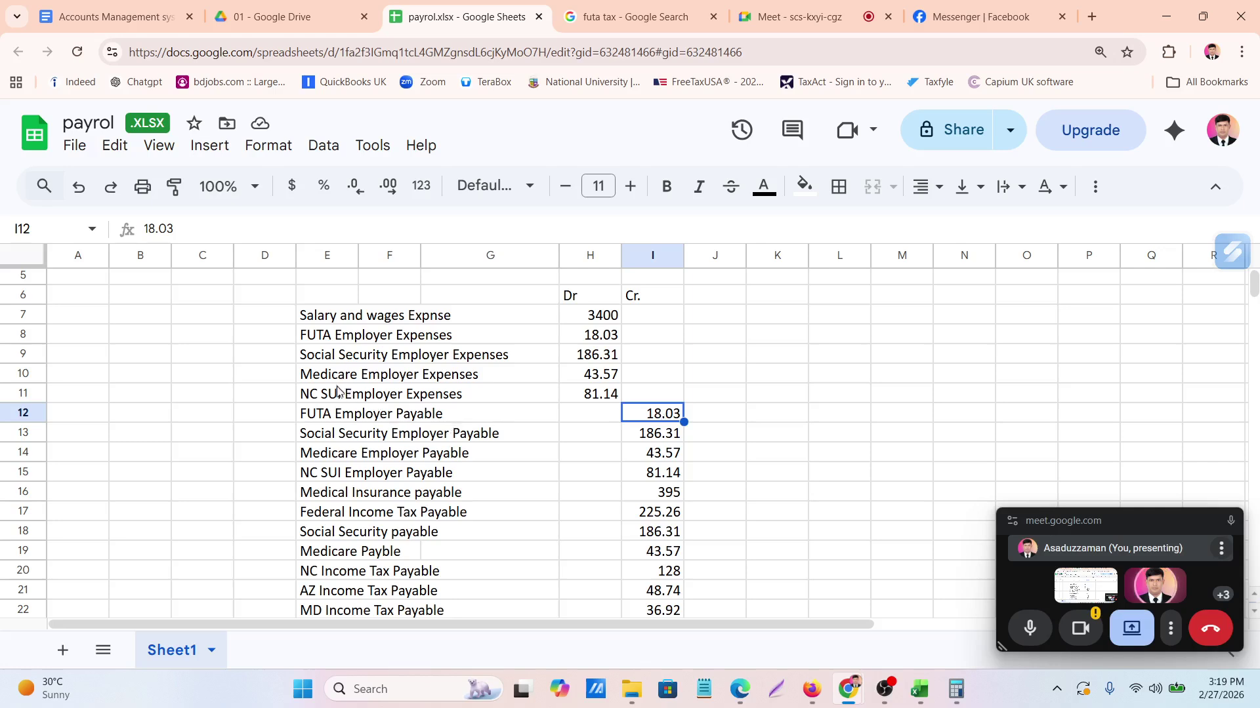
left_click(330, 457)
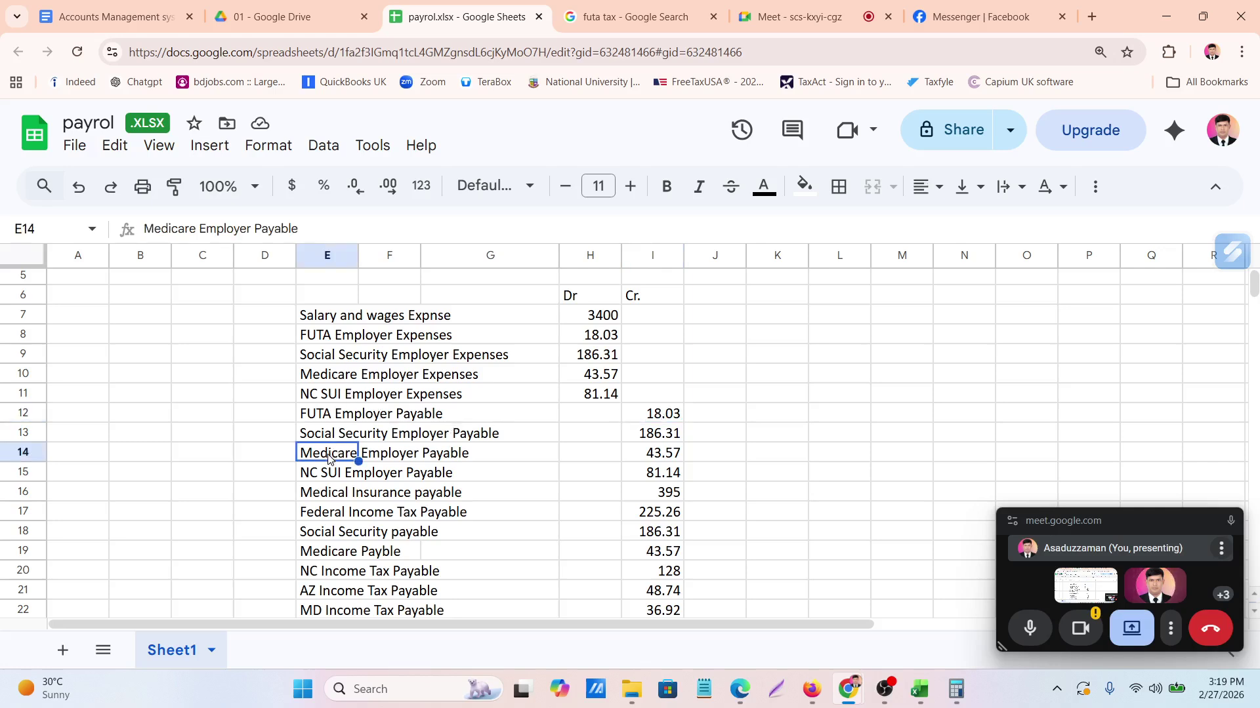
left_click(333, 558)
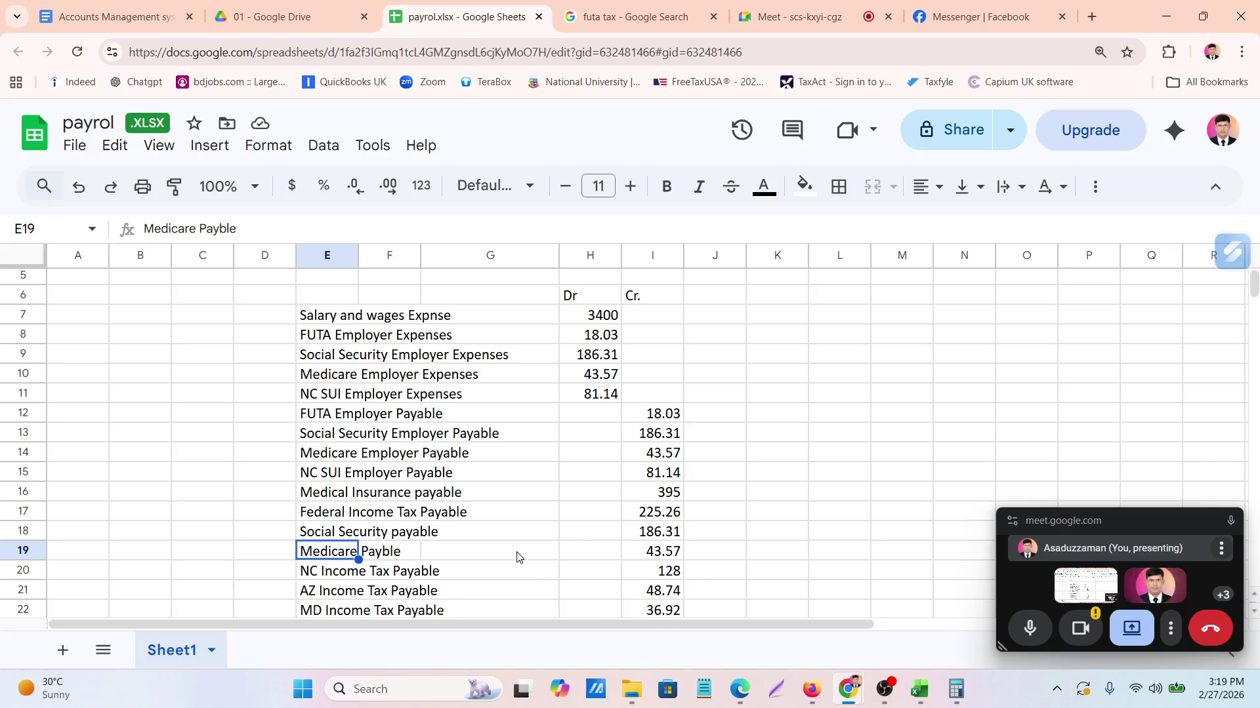
left_click(735, 694)
left_click(734, 698)
left_click(738, 357)
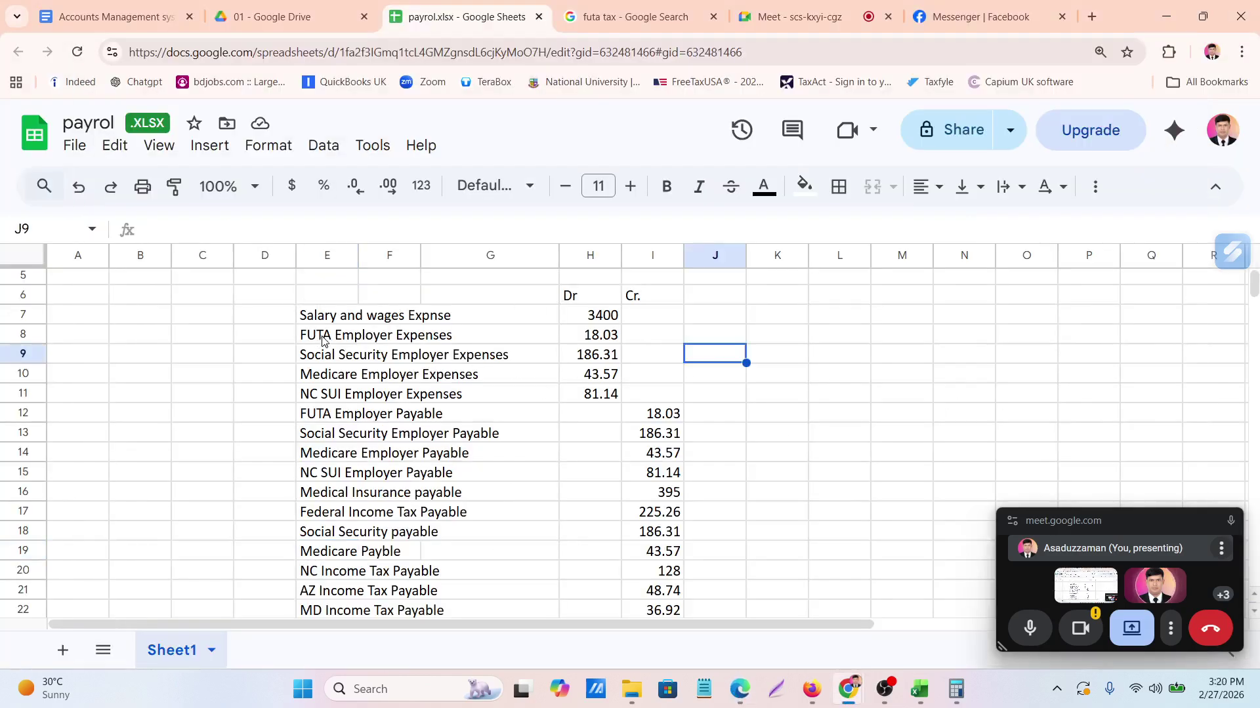
Compare the FUTA and Social Security employer expense debits with their matching payable credits
left_click(610, 338)
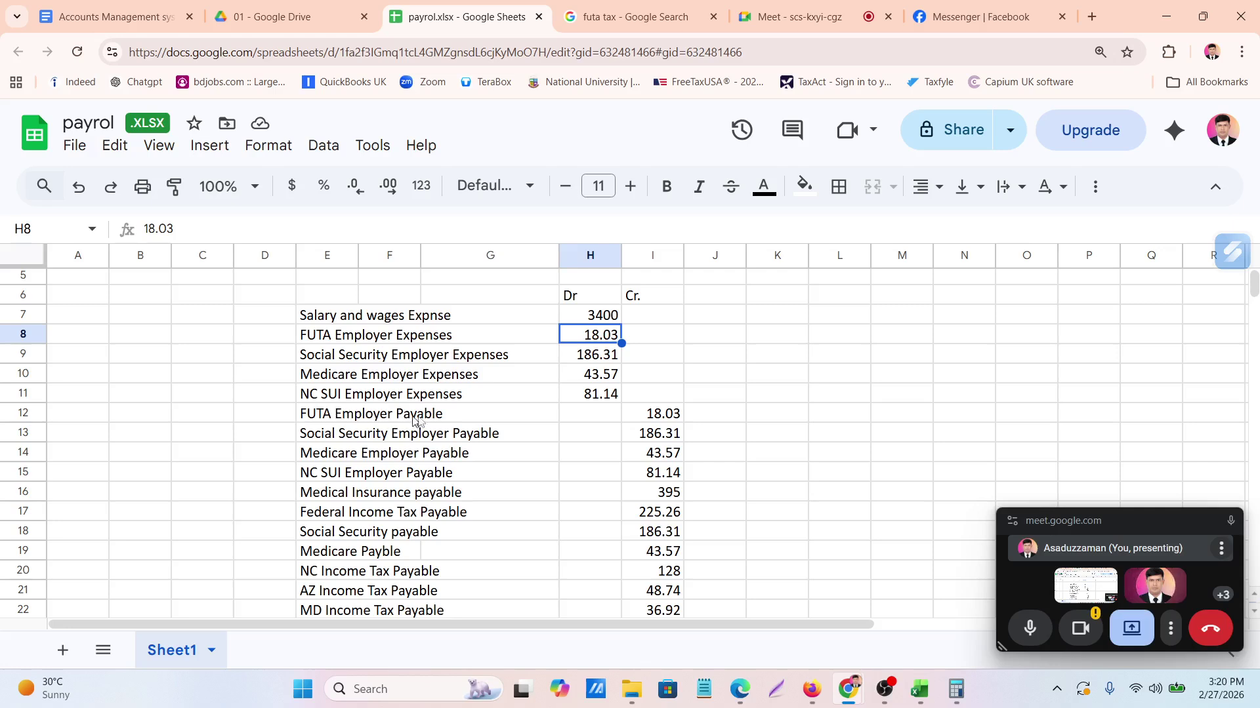
left_click(646, 414)
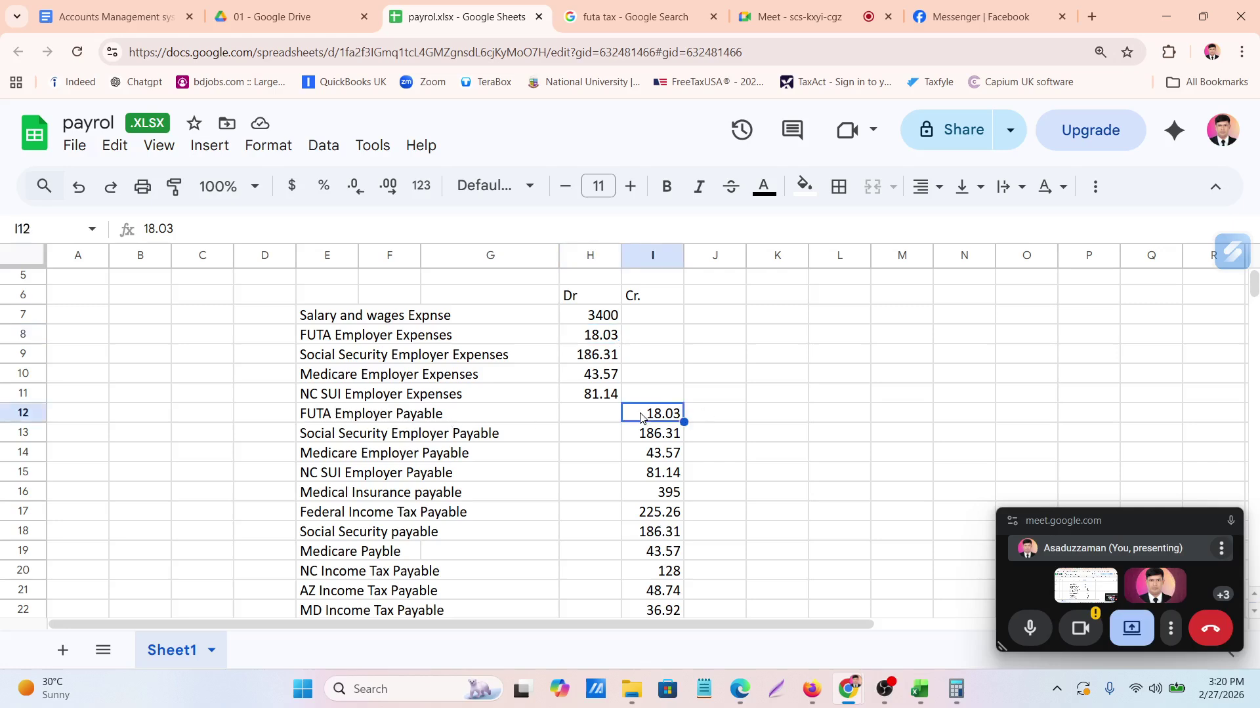
left_click(358, 358)
left_click(589, 358)
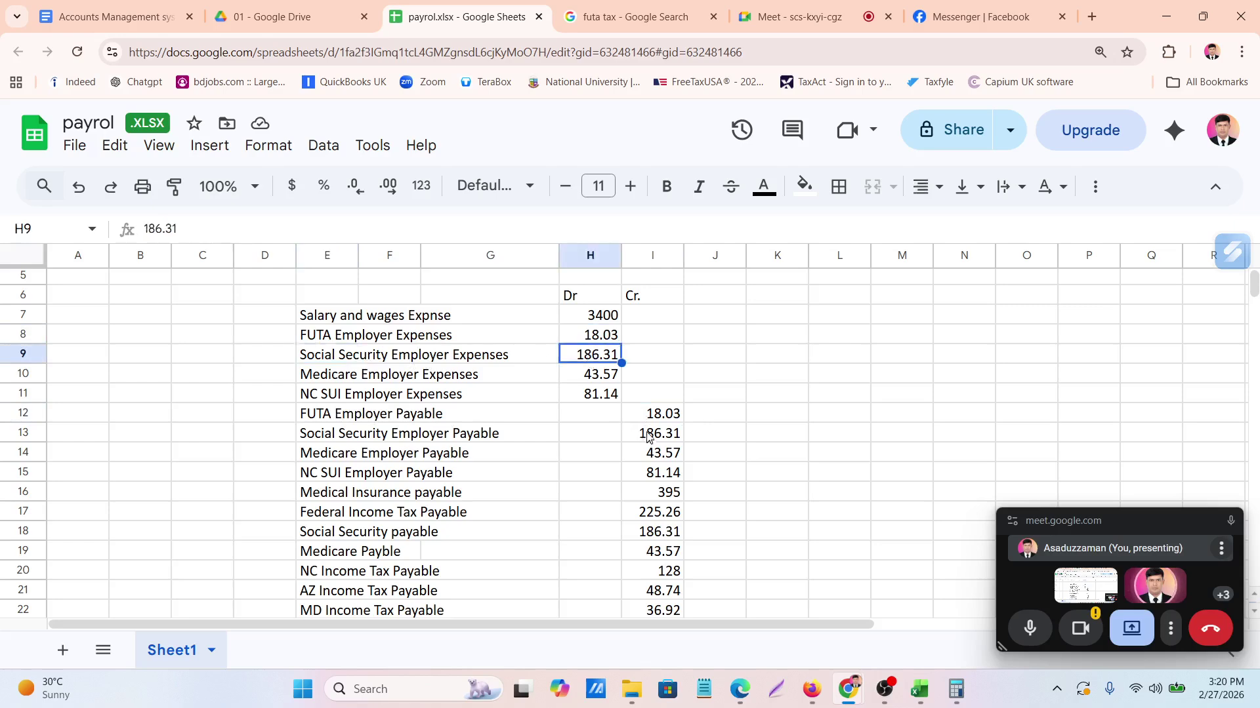
left_click(648, 438)
left_click(480, 436)
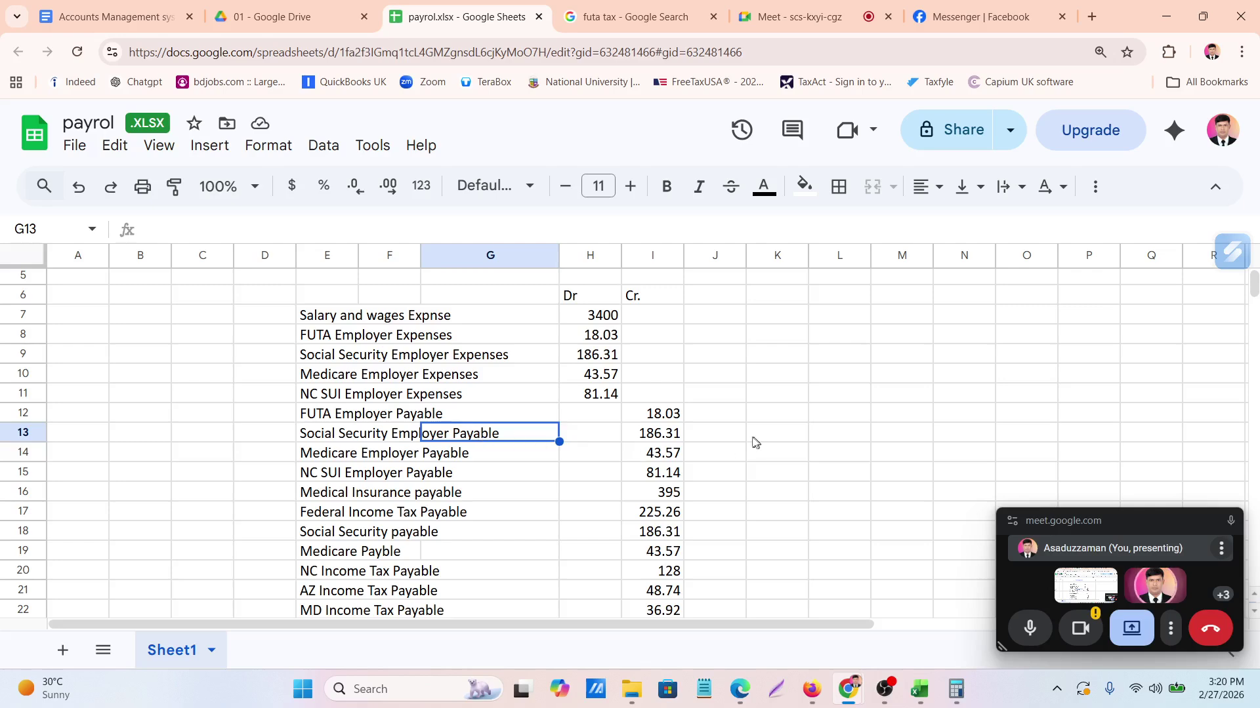
Compare the Medicare and NC SUI employer expense debits with their matching payable credits, after pointing out the Social Security employer credit
left_click(682, 438)
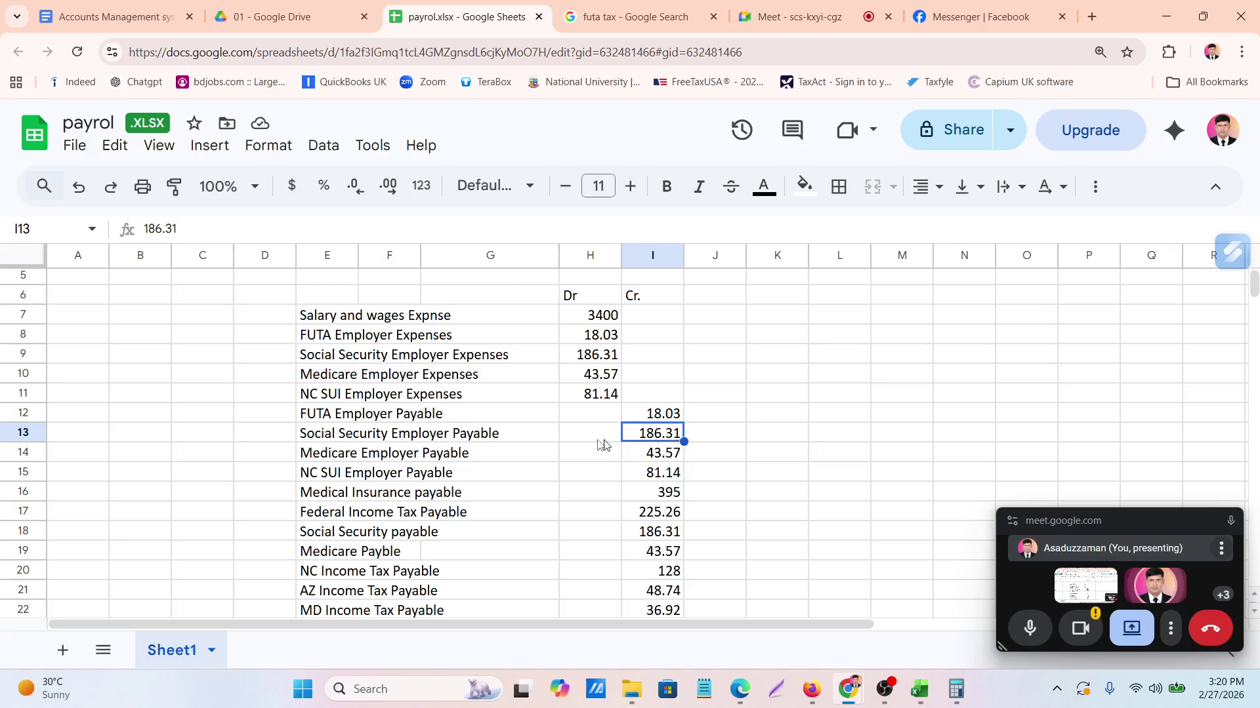
left_click(396, 450)
left_click(592, 379)
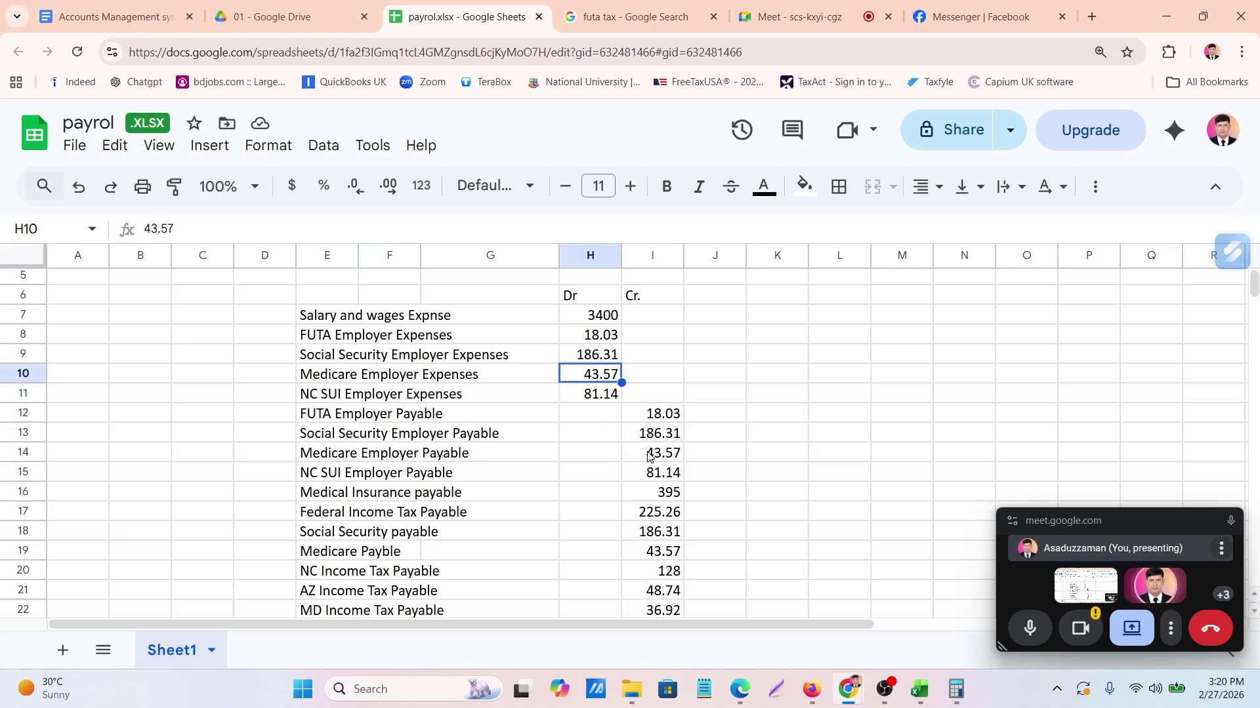
left_click(649, 456)
left_click(369, 396)
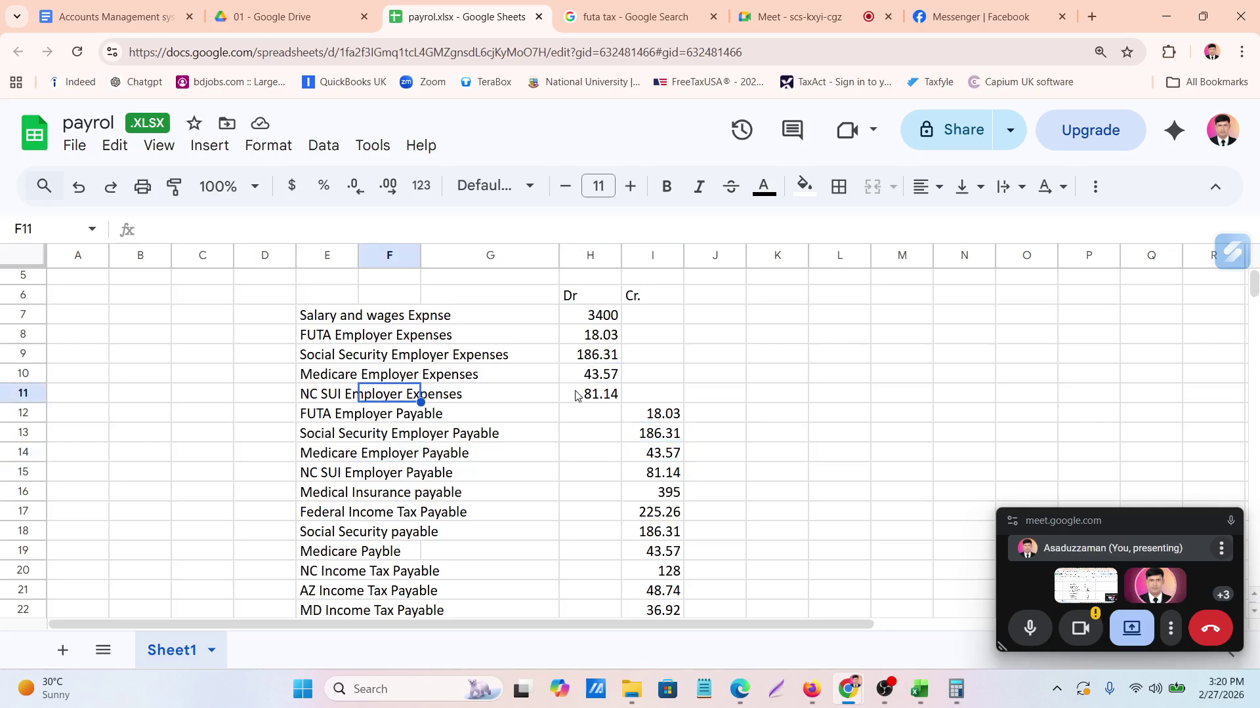
left_click(594, 395)
left_click(649, 473)
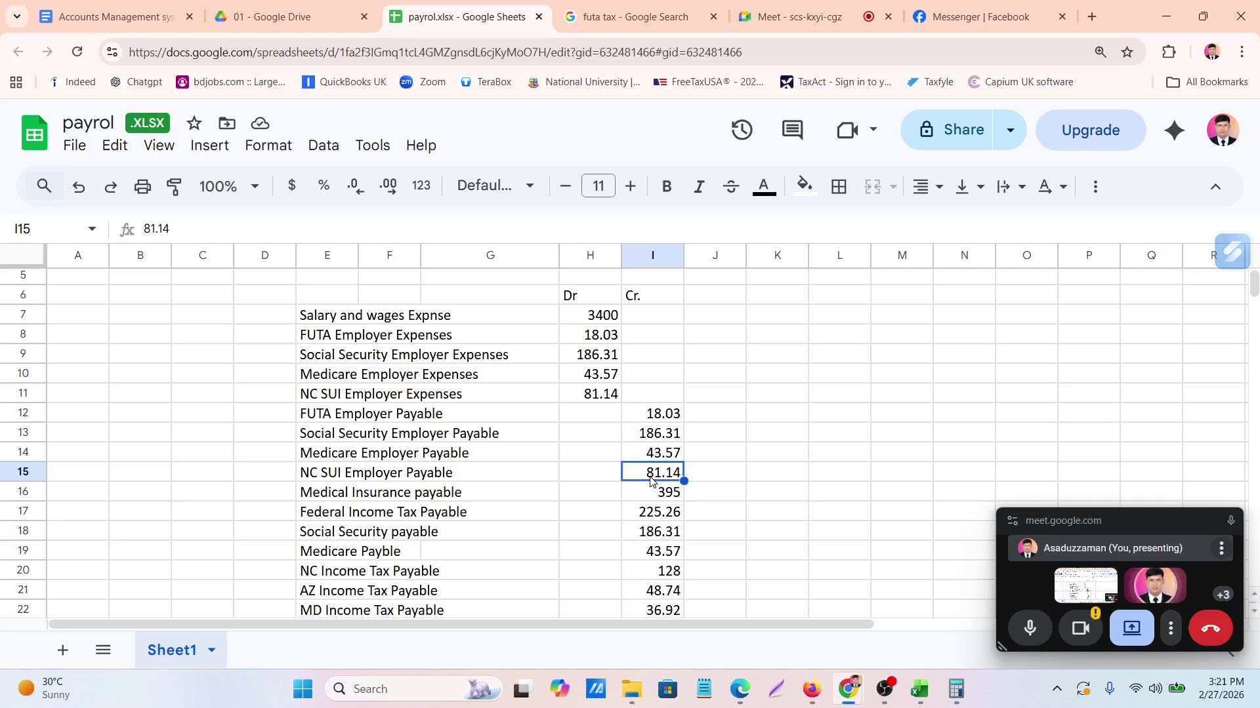
left_click(771, 454)
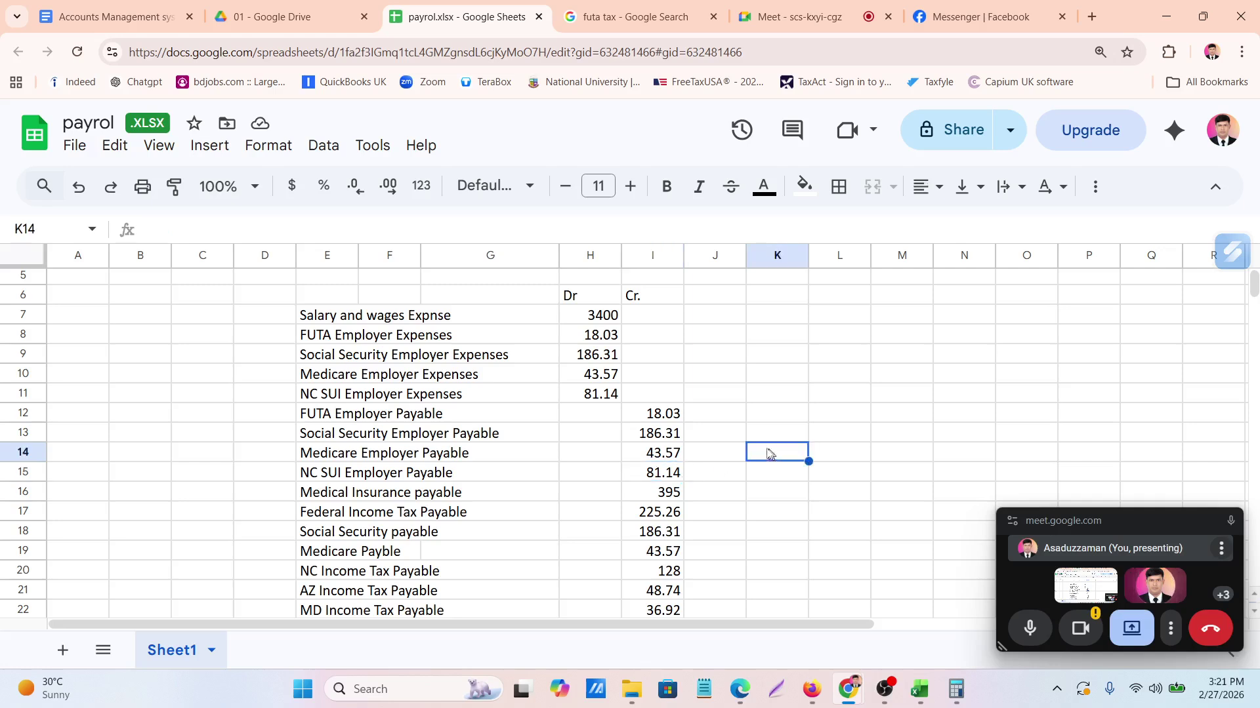
left_click(653, 475)
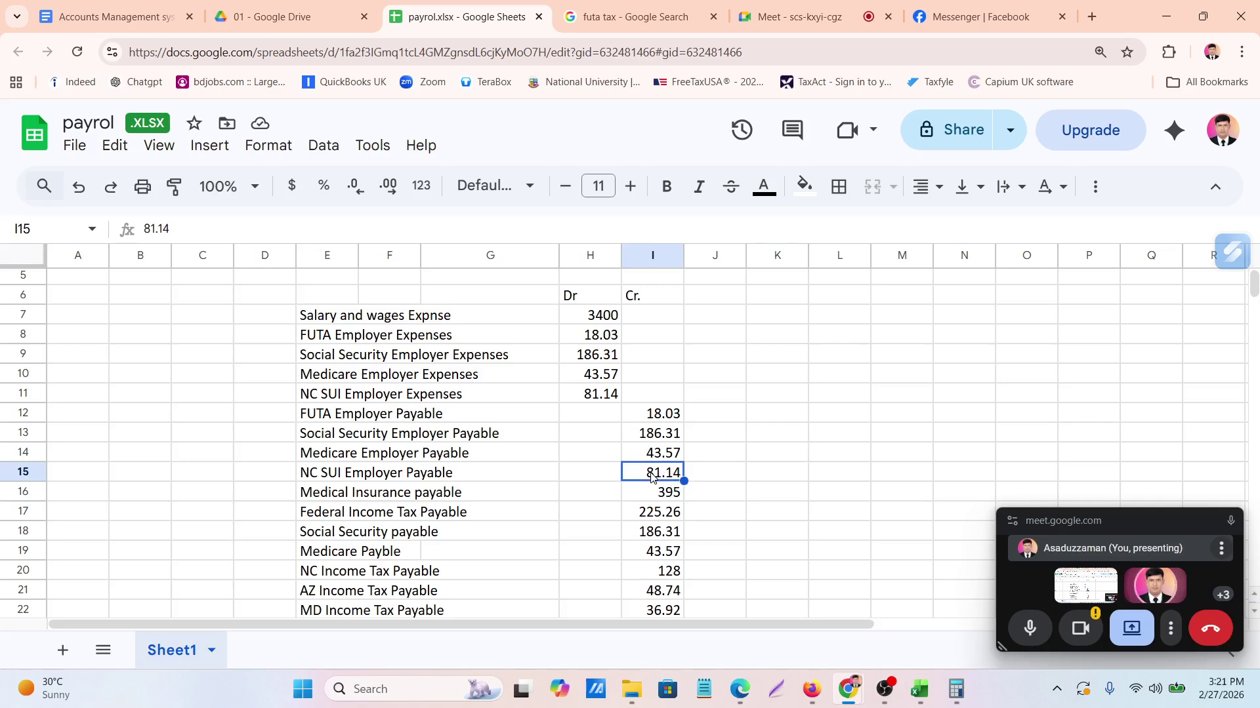
Check the Medical Insurance and Federal Income Tax payable credits against the payroll report totals in Edge, returning to the sheet each time
left_click(332, 500)
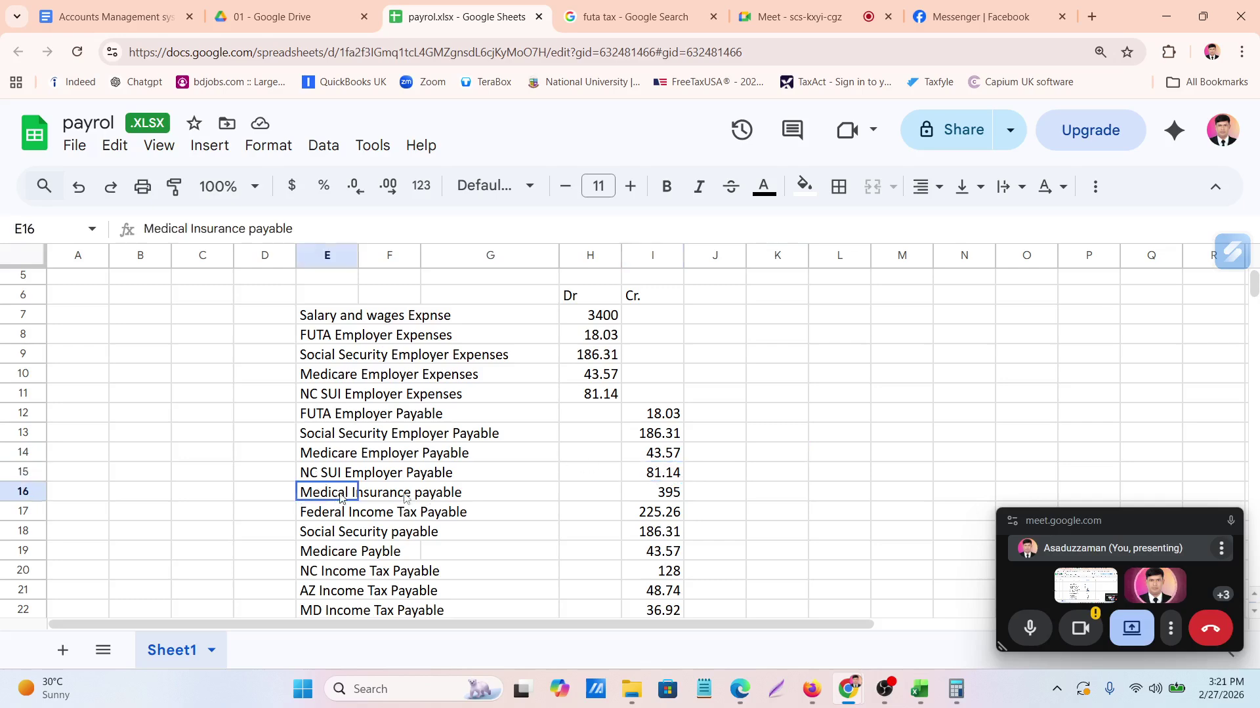
left_click(661, 494)
left_click(749, 687)
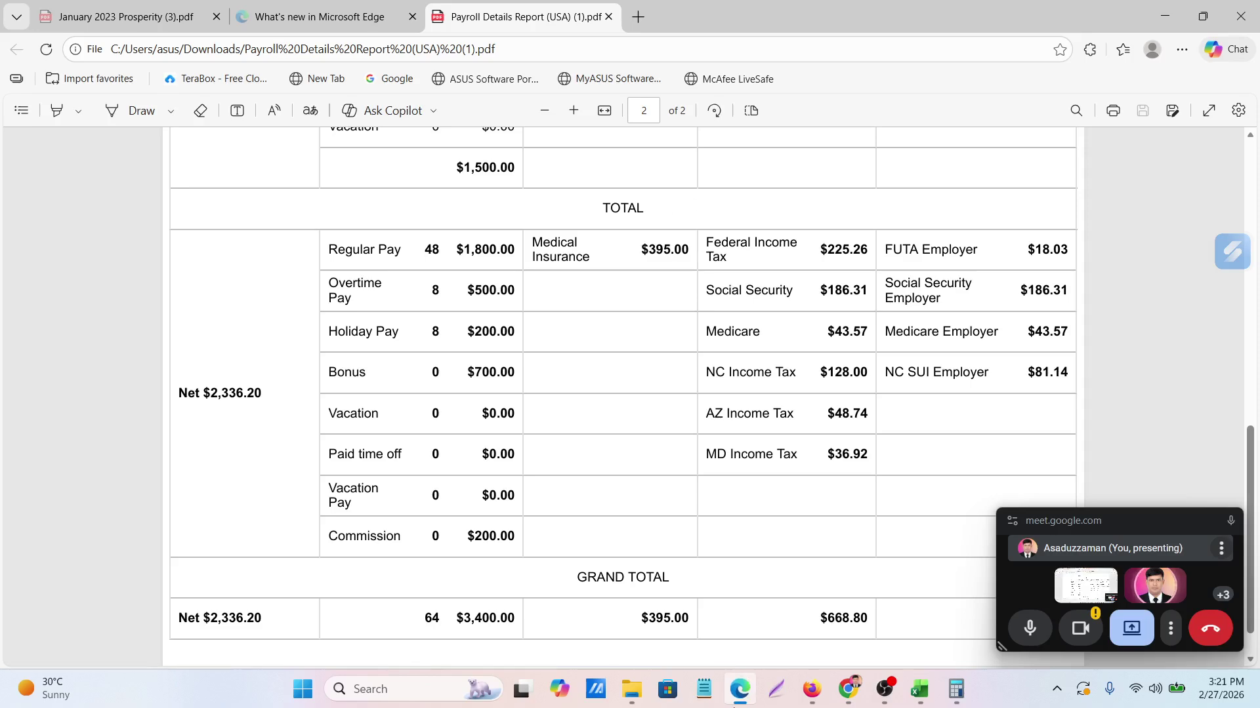
left_click(749, 692)
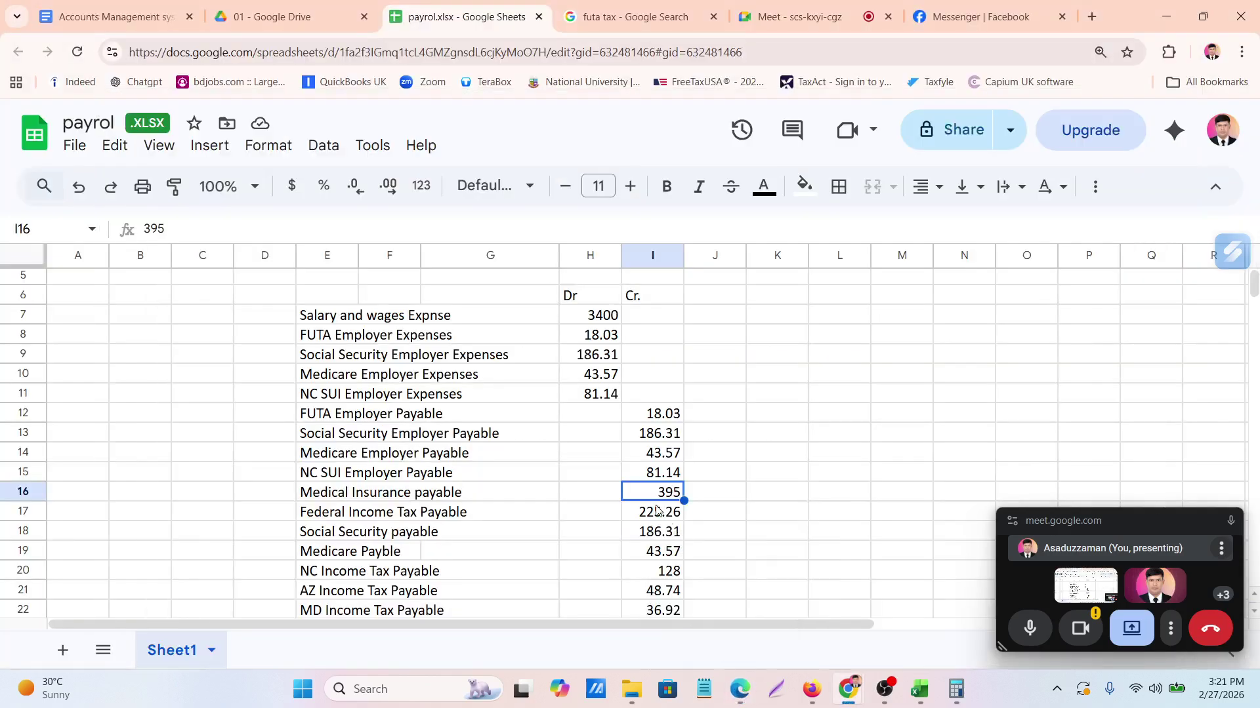
left_click(388, 519)
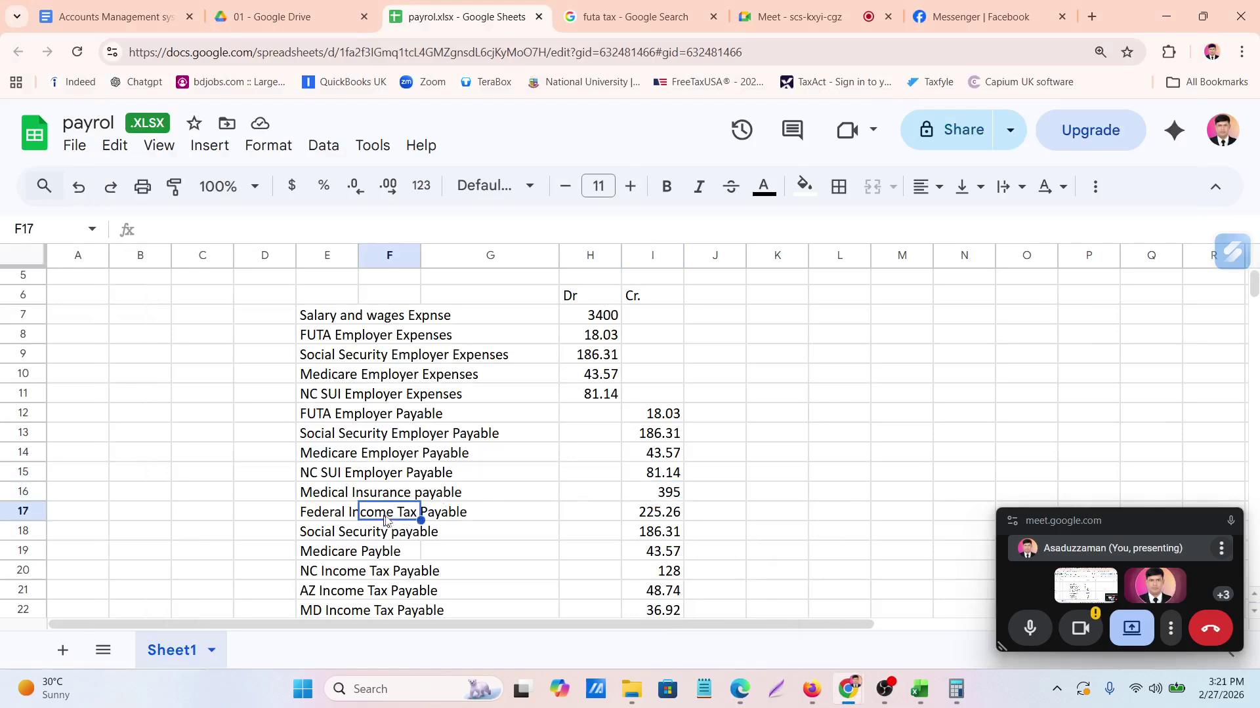
left_click(645, 520)
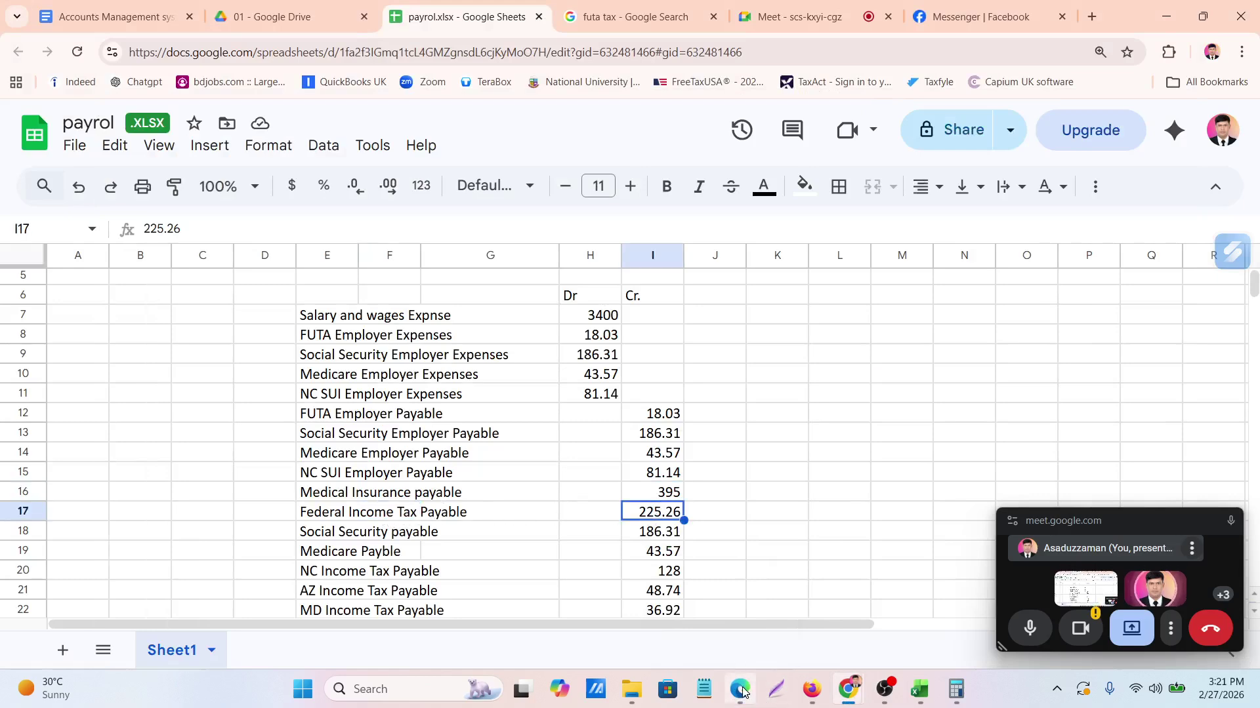
left_click(739, 689)
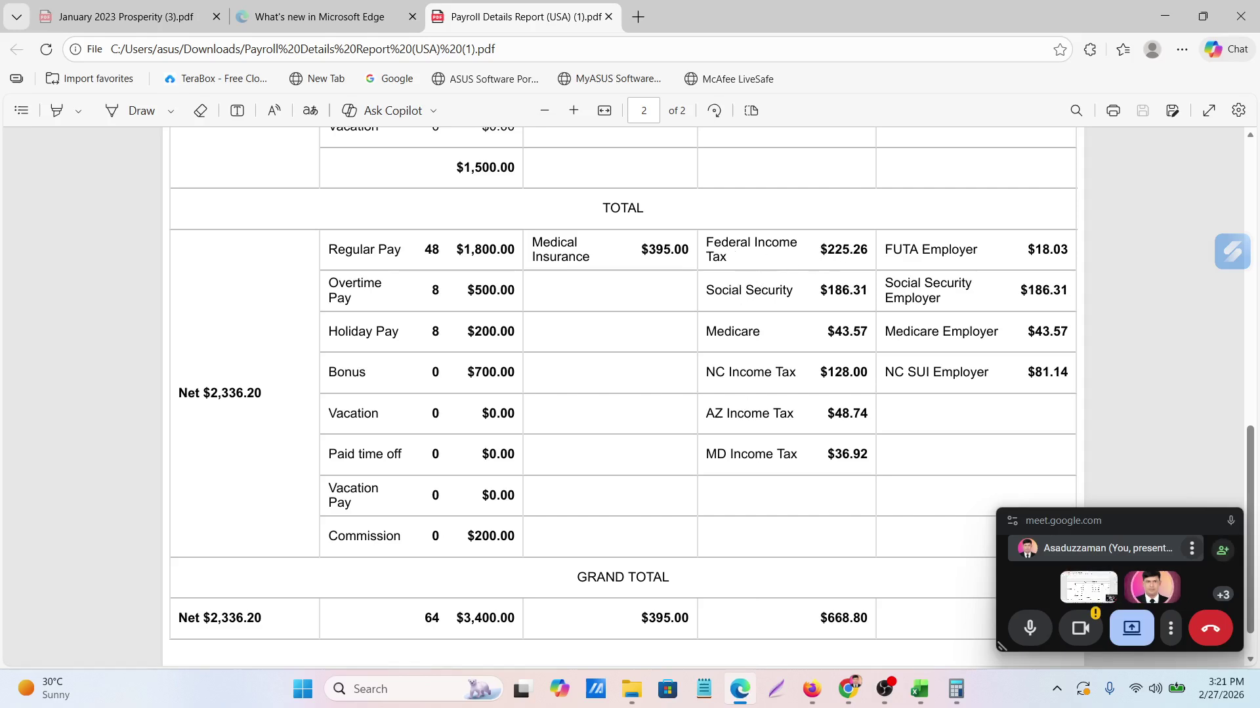
left_click(739, 690)
Review the remaining employee tax payable lines down to MD Income Tax Payable
scroll(491, 487, "down", 3)
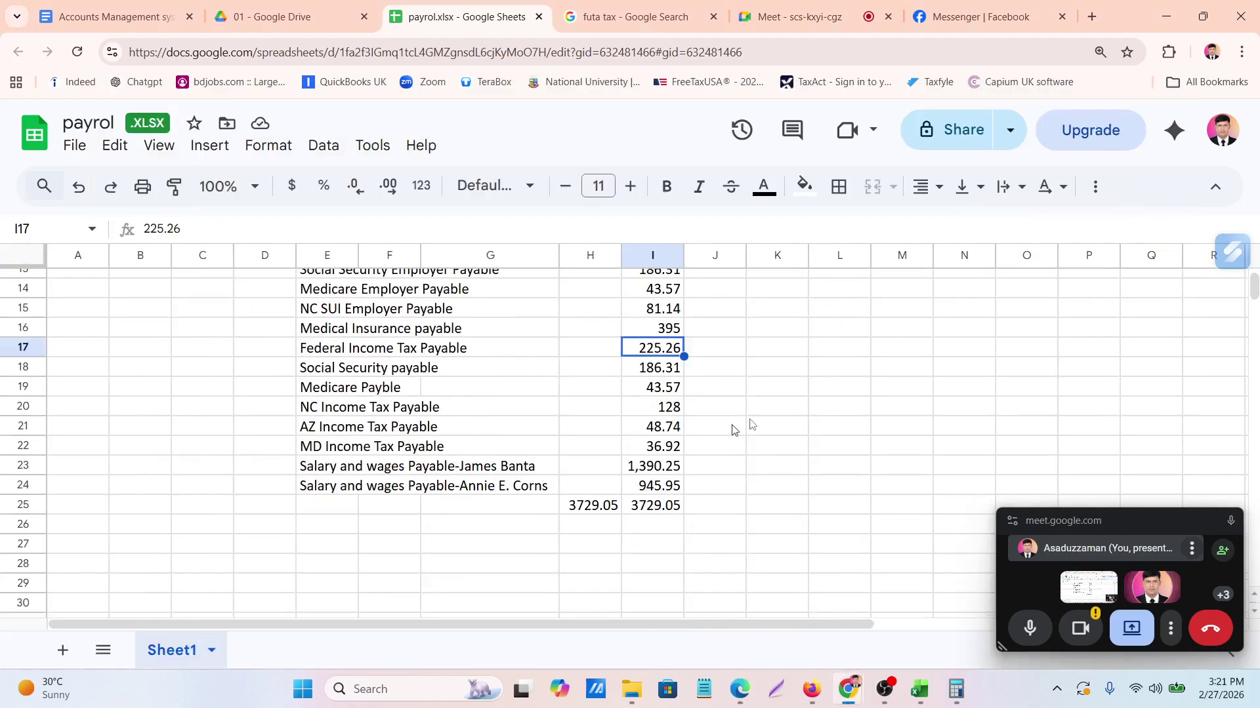
left_click(771, 408)
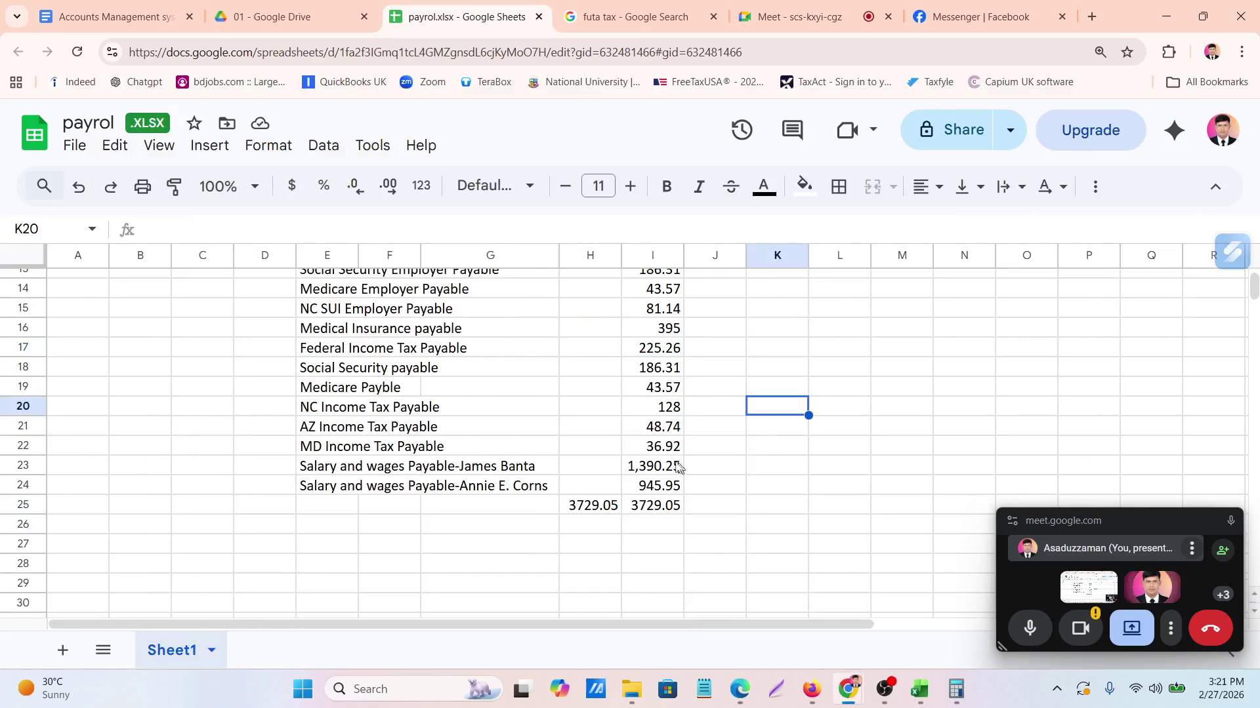
left_click(643, 448)
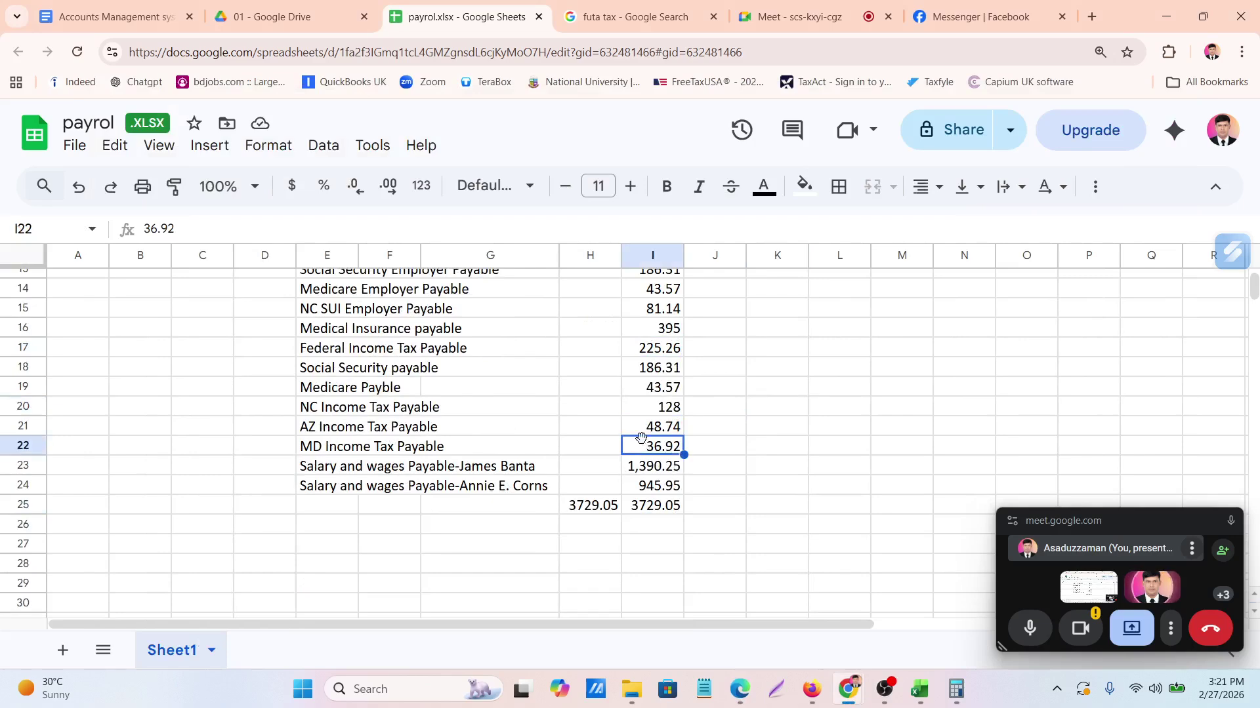
Switch to the Payroll Details Report in Edge and examine the combined net pay total alongside each employee's individual net pay
left_click(745, 699)
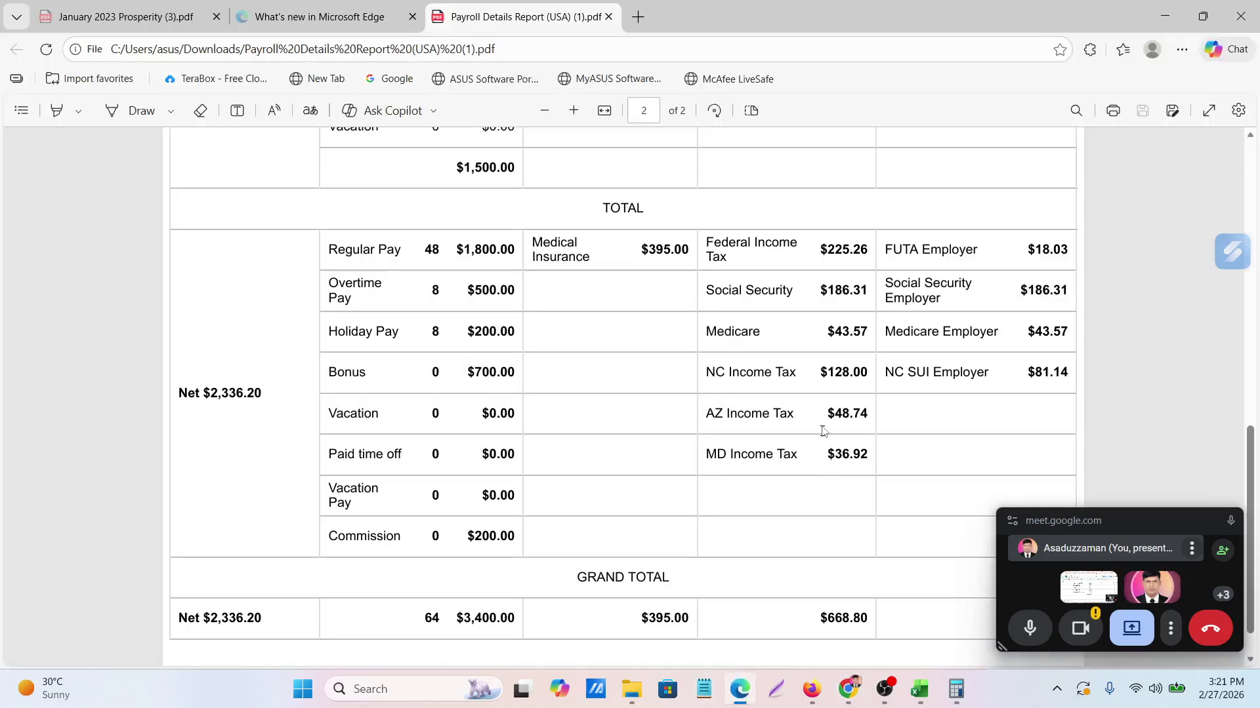
scroll(623, 394, "down", 1)
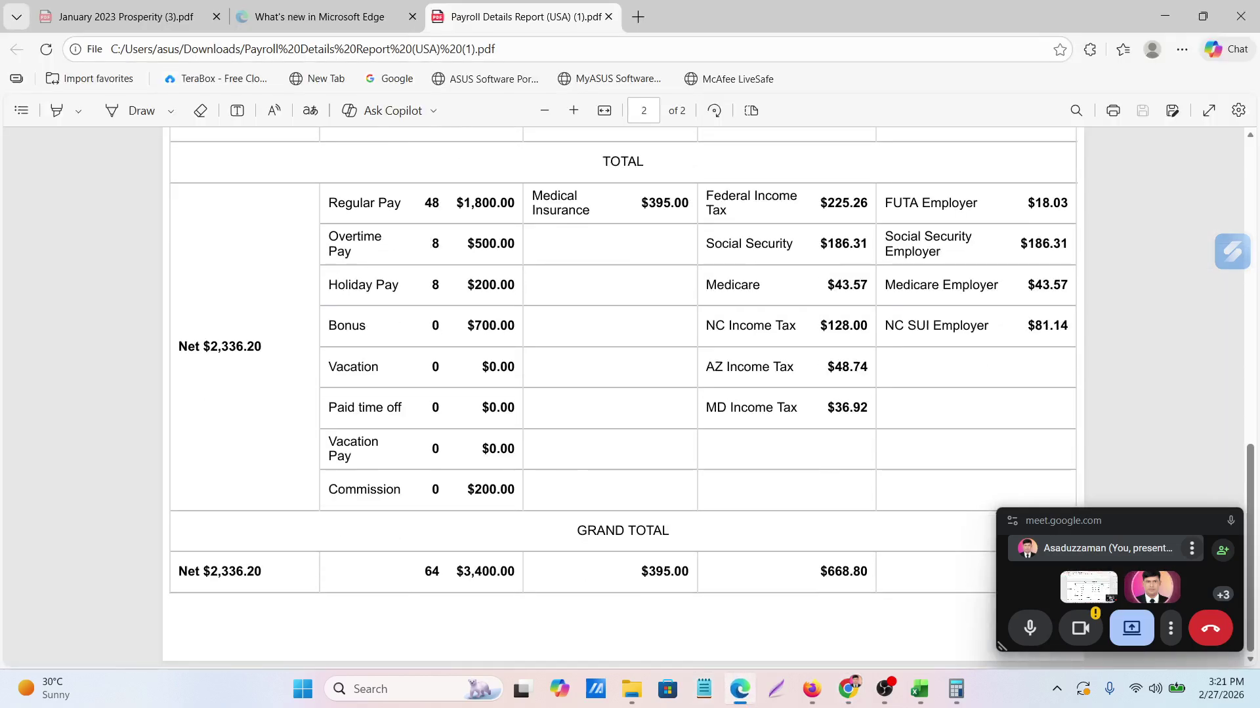
scroll(624, 394, "up", 6)
scroll(623, 393, "up", 4)
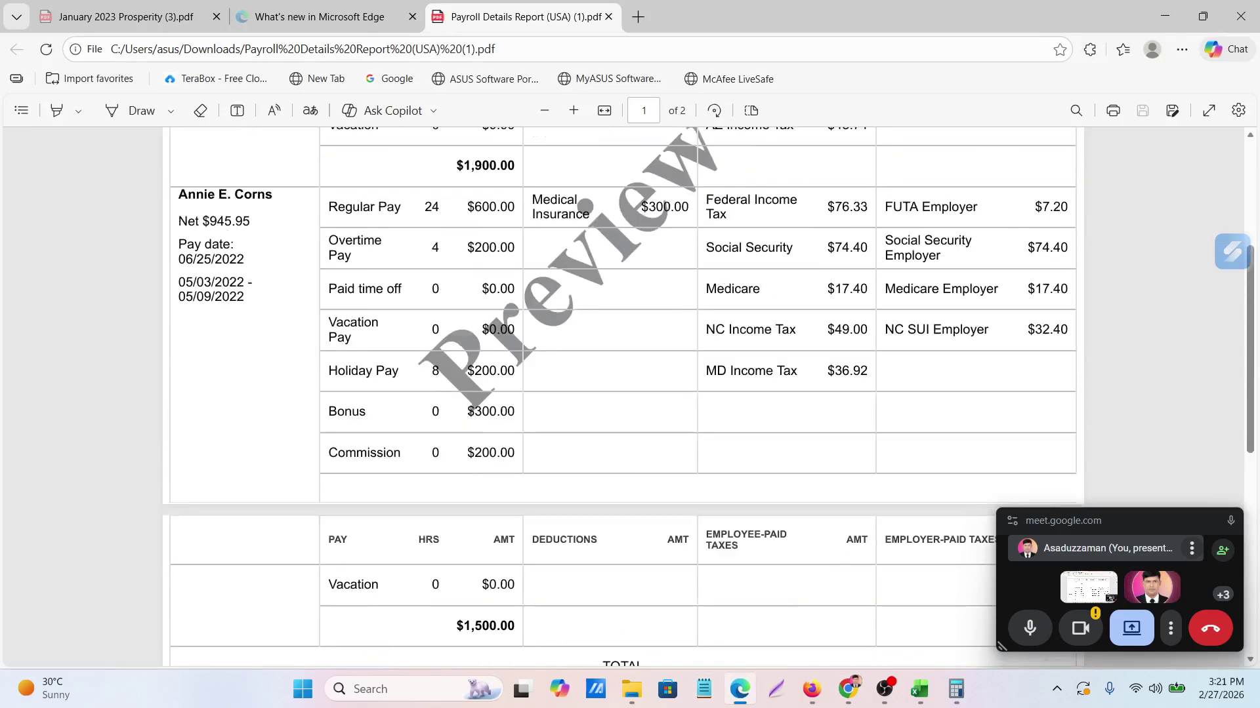
scroll(623, 393, "down", 4)
scroll(624, 393, "down", 5)
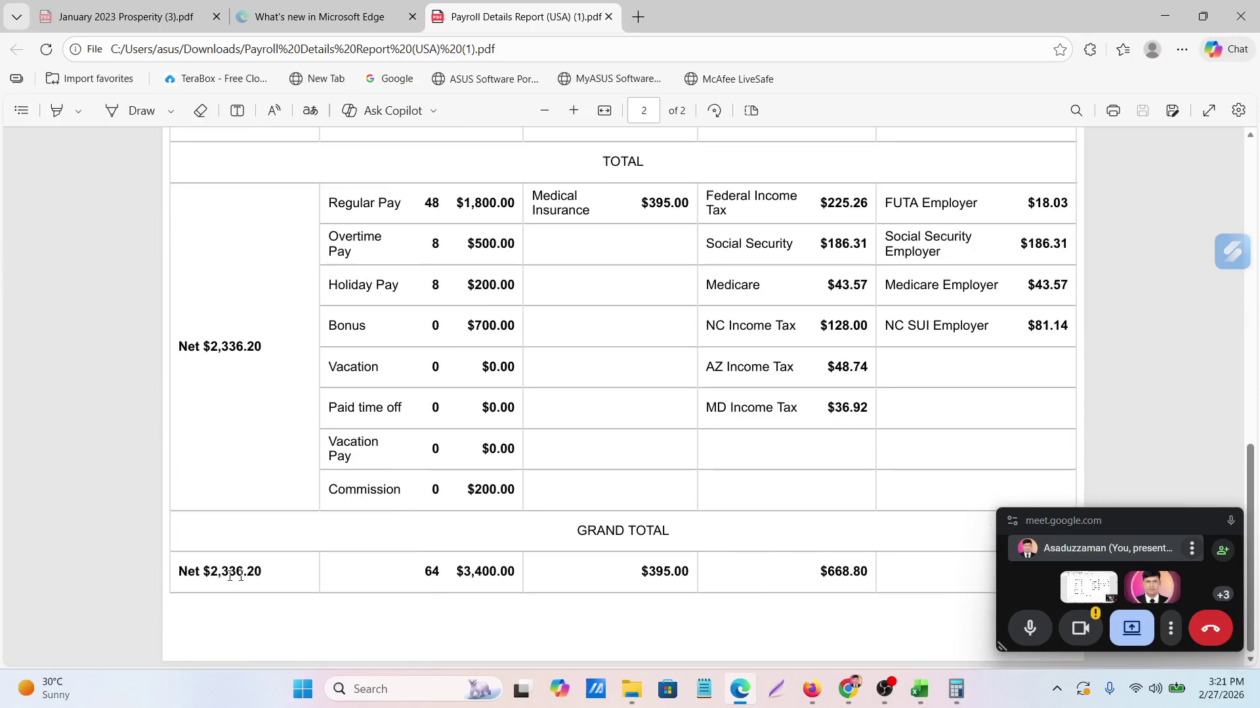
scroll(227, 415, "up", 9)
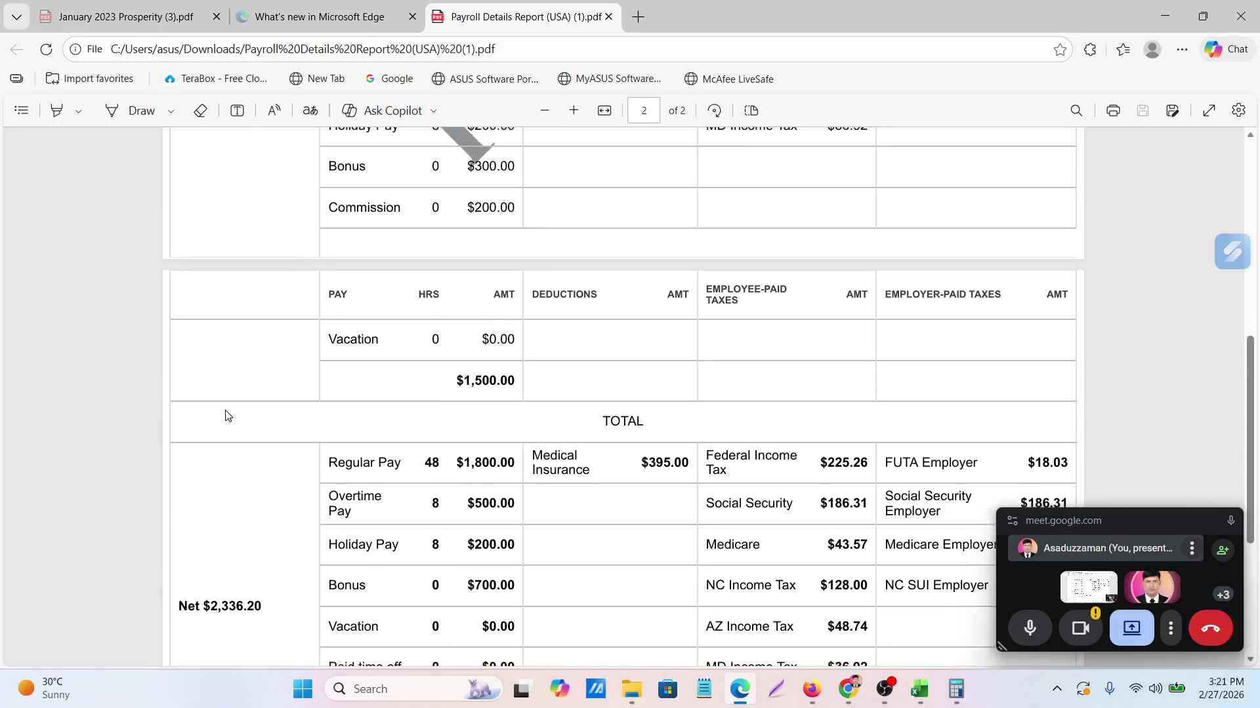
scroll(226, 415, "up", 4)
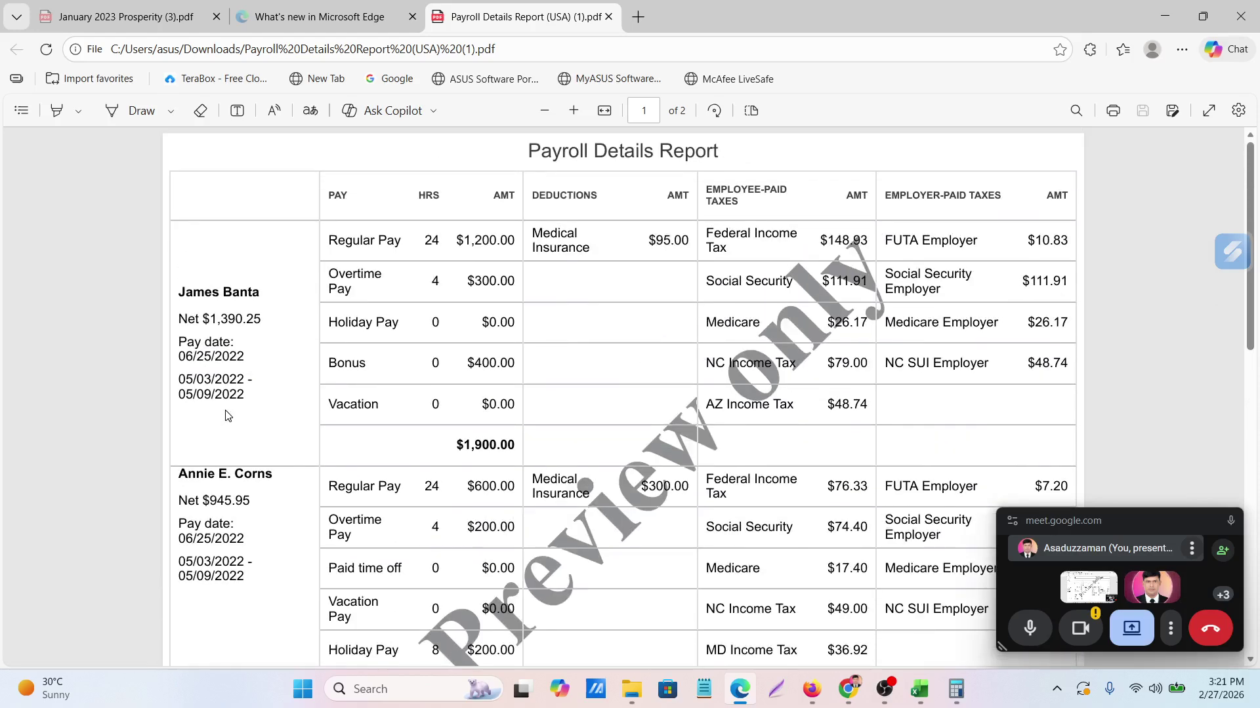
scroll(227, 415, "down", 7)
scroll(227, 415, "down", 6)
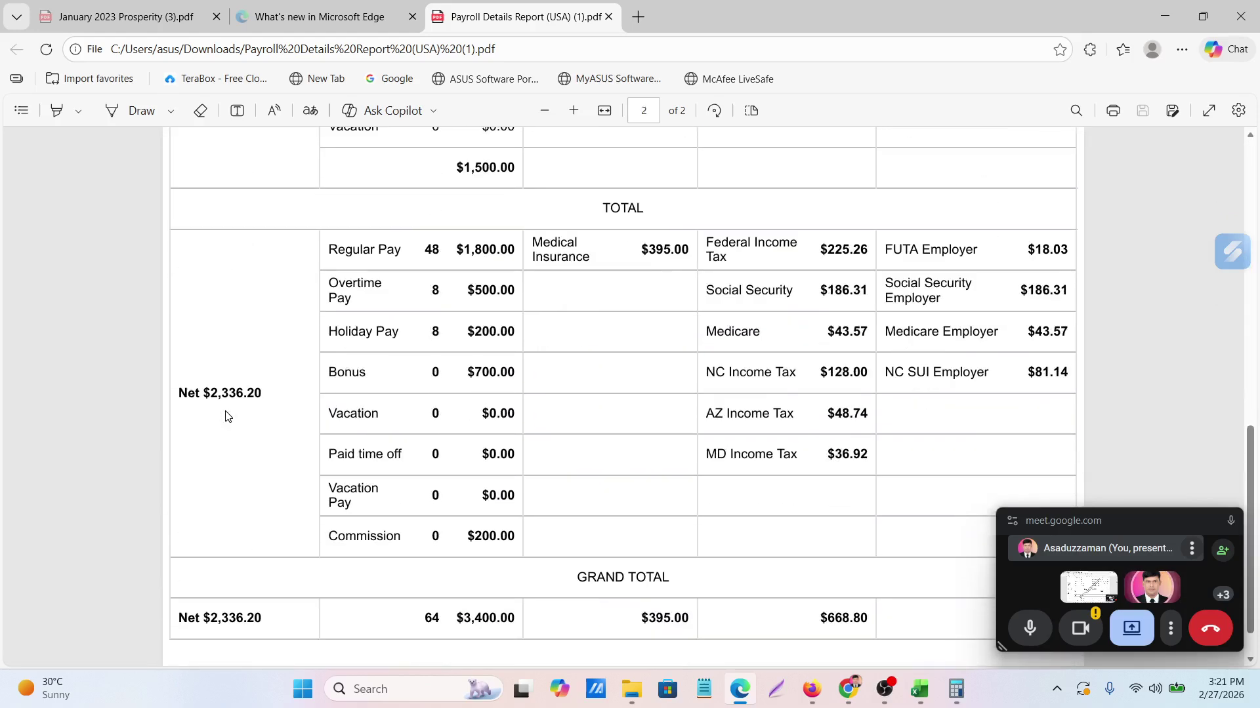
Highlight the first employee's net pay amount on page 1 of the report
scroll(212, 407, "up", 10)
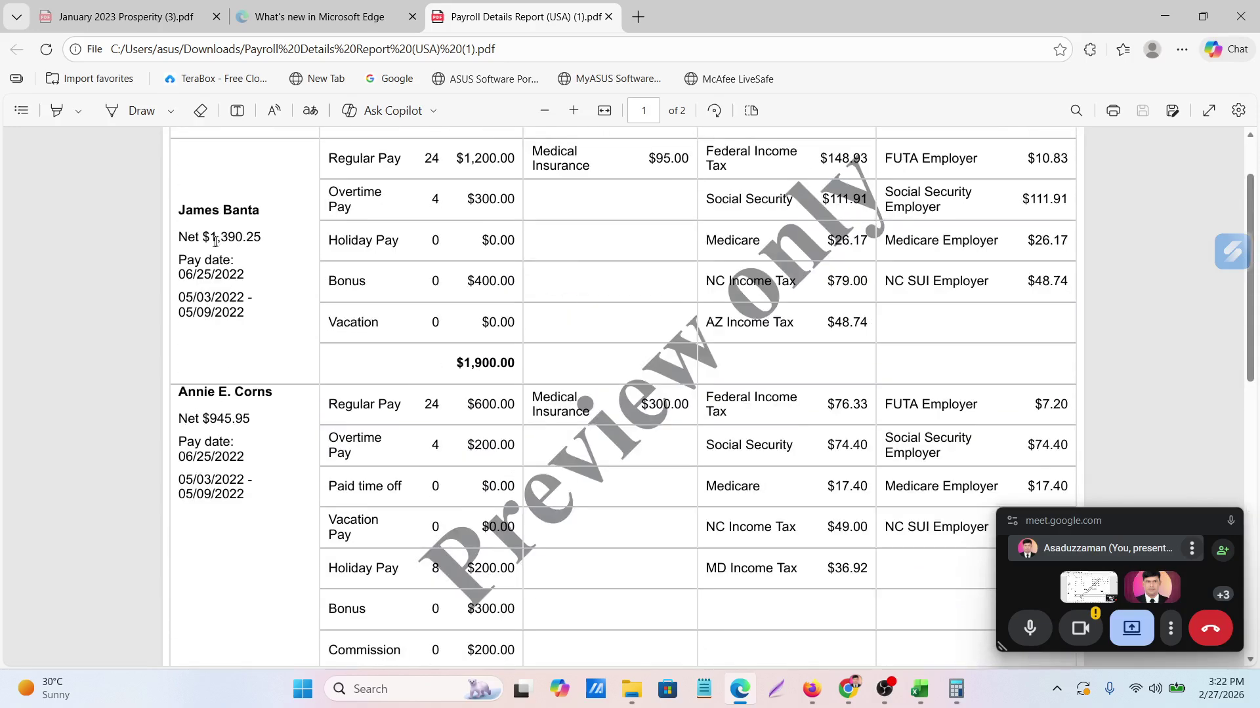
double_click(258, 239)
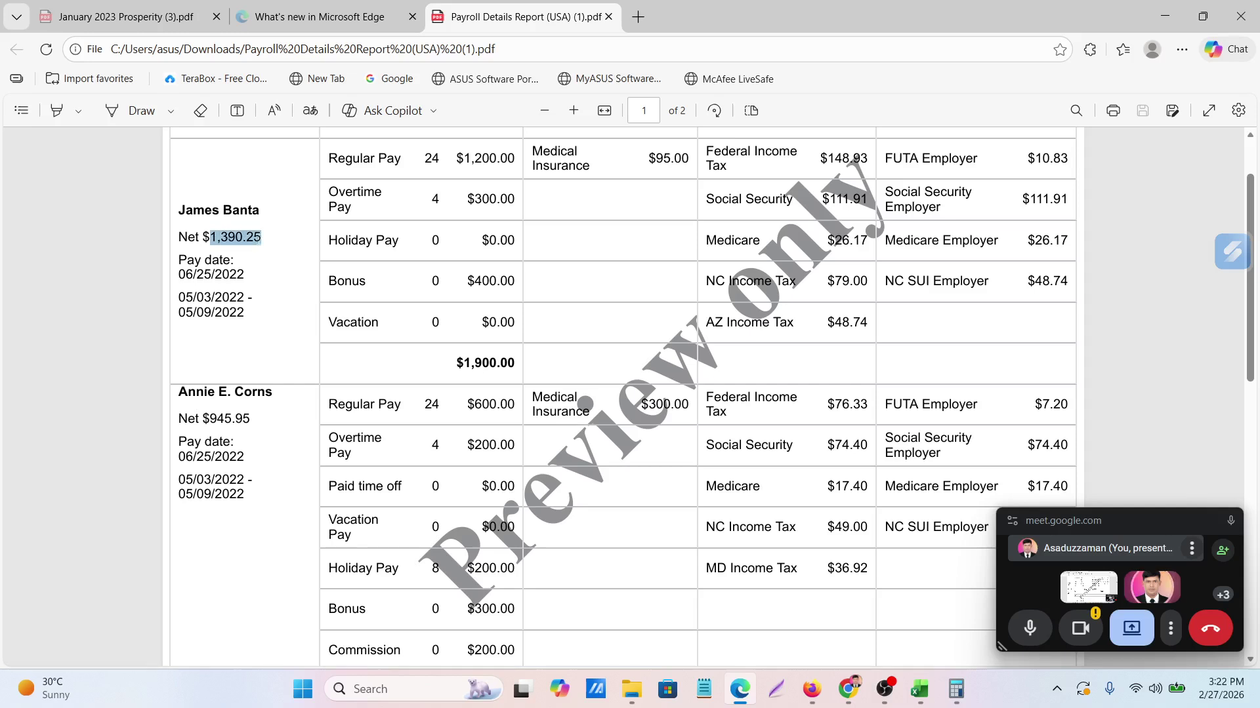
left_click(229, 239)
left_click_drag(210, 239, 262, 239)
Glance at the sample journal in Excel, return to payrol.xlsx in Chrome, and point out the two employees' salary and wages payable credits
left_click(921, 689)
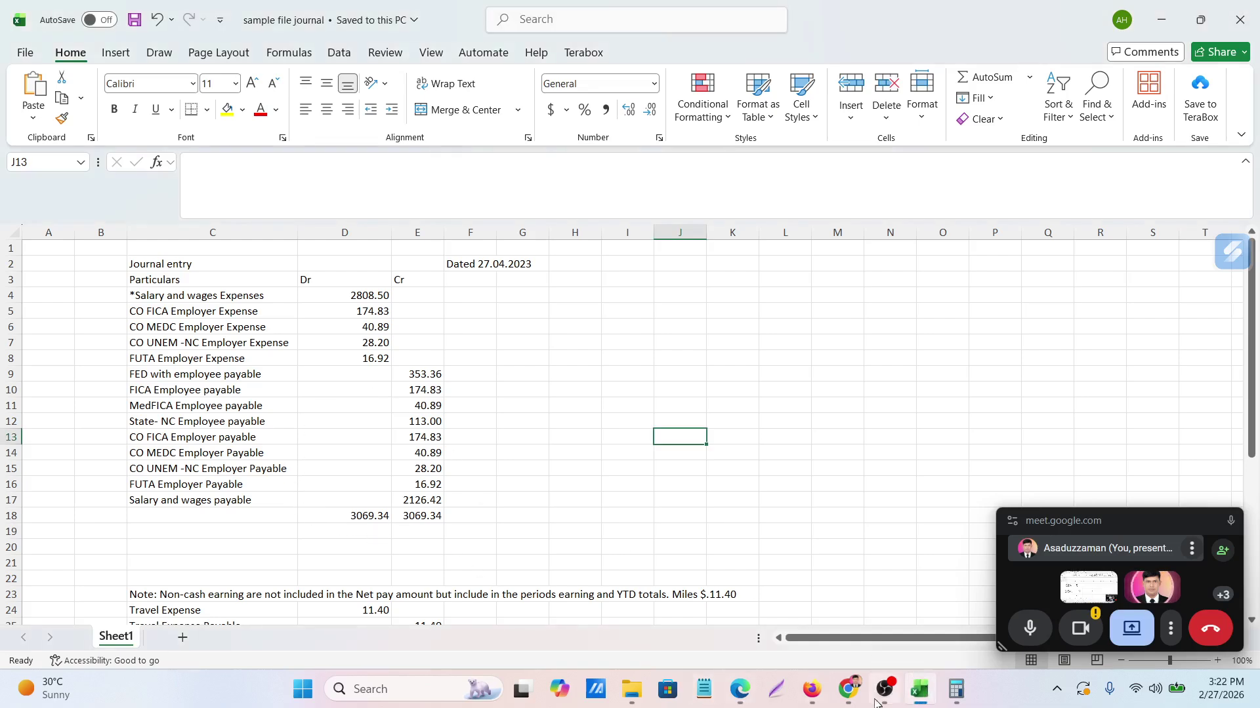
left_click(851, 689)
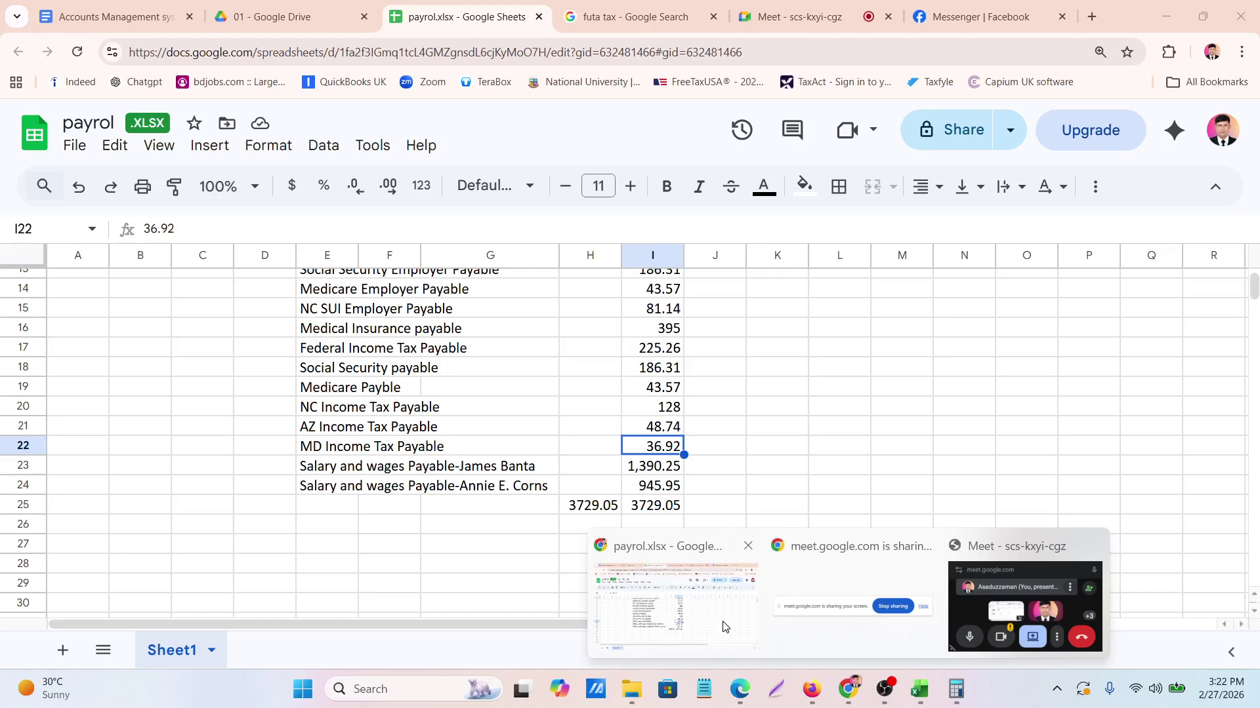
left_click(679, 606)
left_click(661, 469)
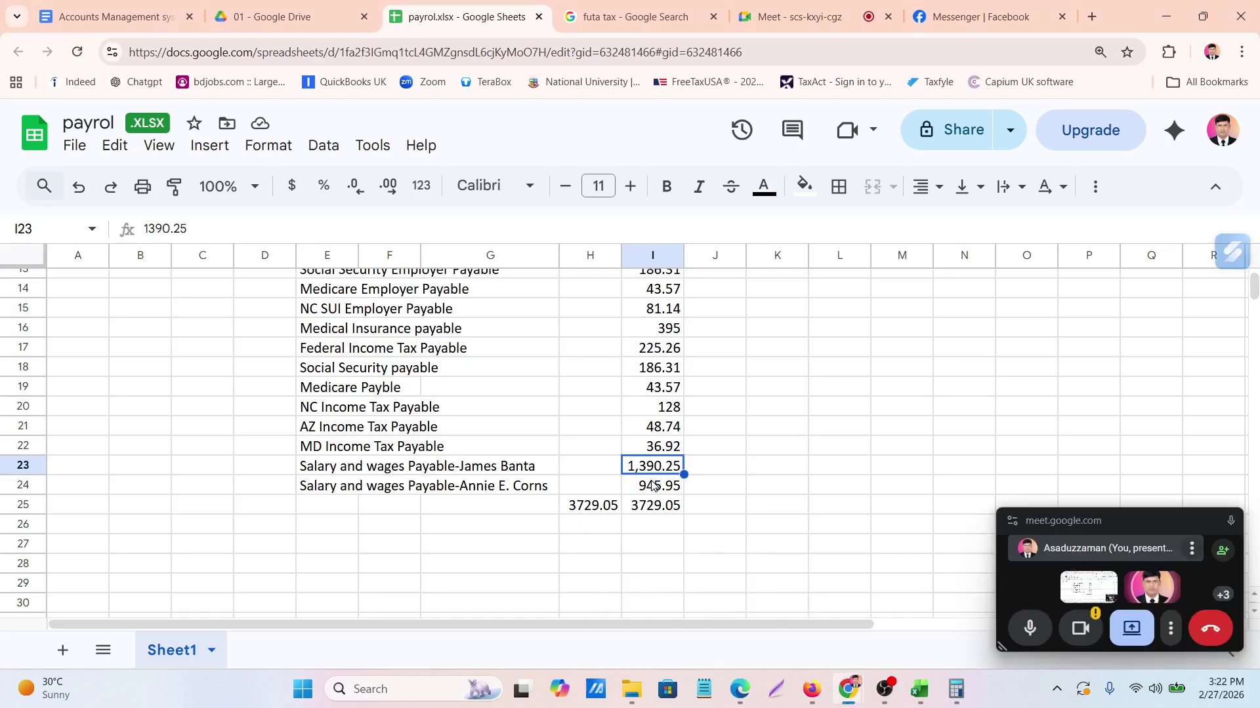
left_click(654, 487)
Zoom the browser page out to 100% and review the whole journal entry with its debit and credit totals
scroll(343, 463, "up", 2)
scroll(343, 463, "up", 2)
scroll(345, 463, "down", 2)
scroll(343, 464, "down", 1, "ctrl")
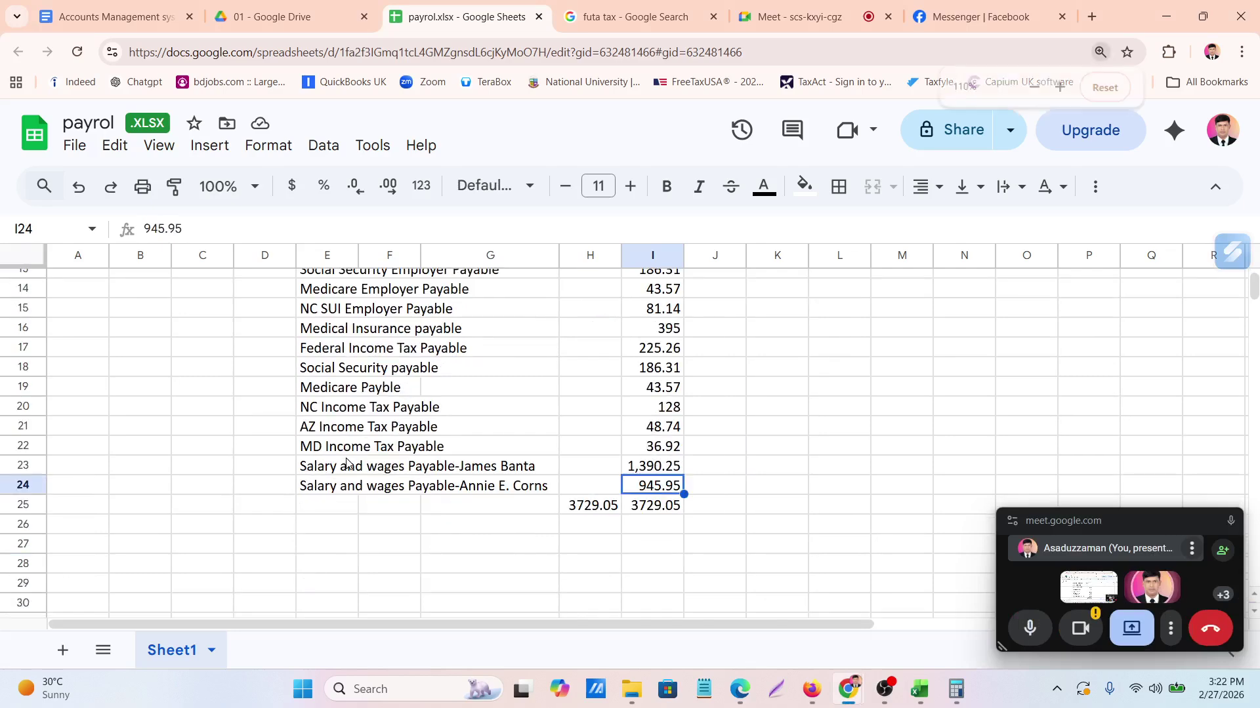
scroll(405, 492, "down", 1, "ctrl")
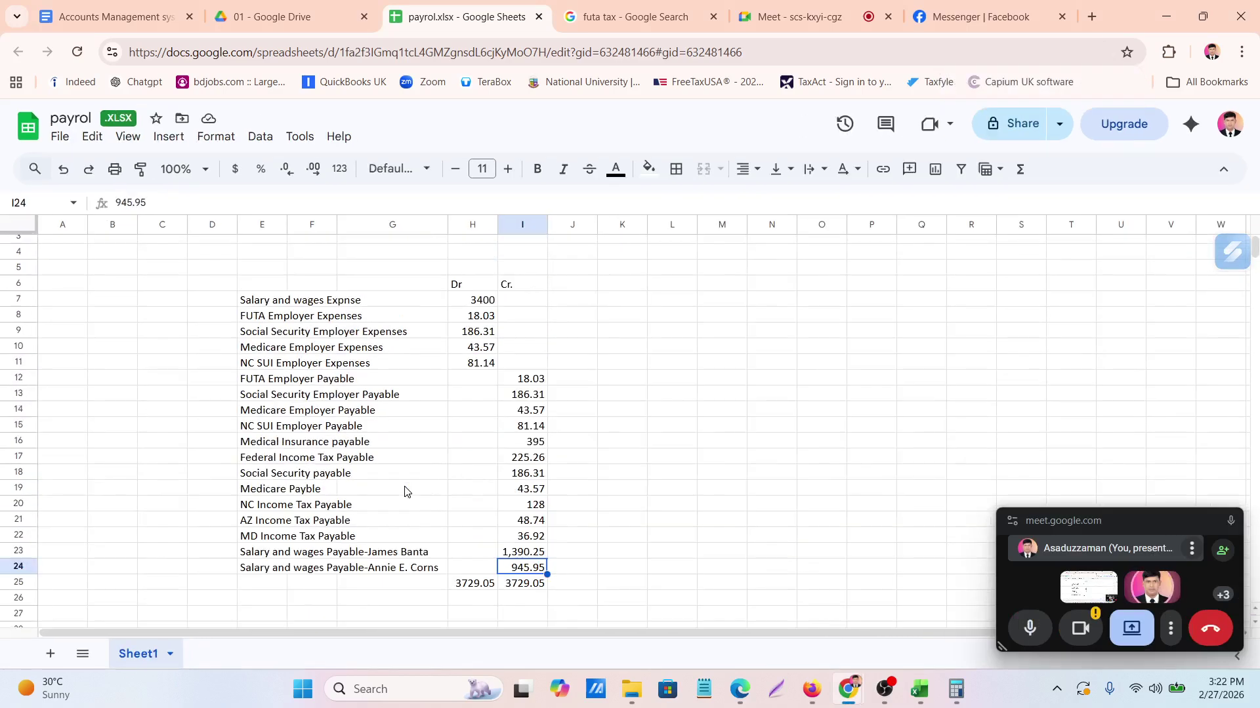
scroll(405, 492, "up", 2)
Open the Meet call and view the list of guests waiting to be admitted
left_click(784, 17)
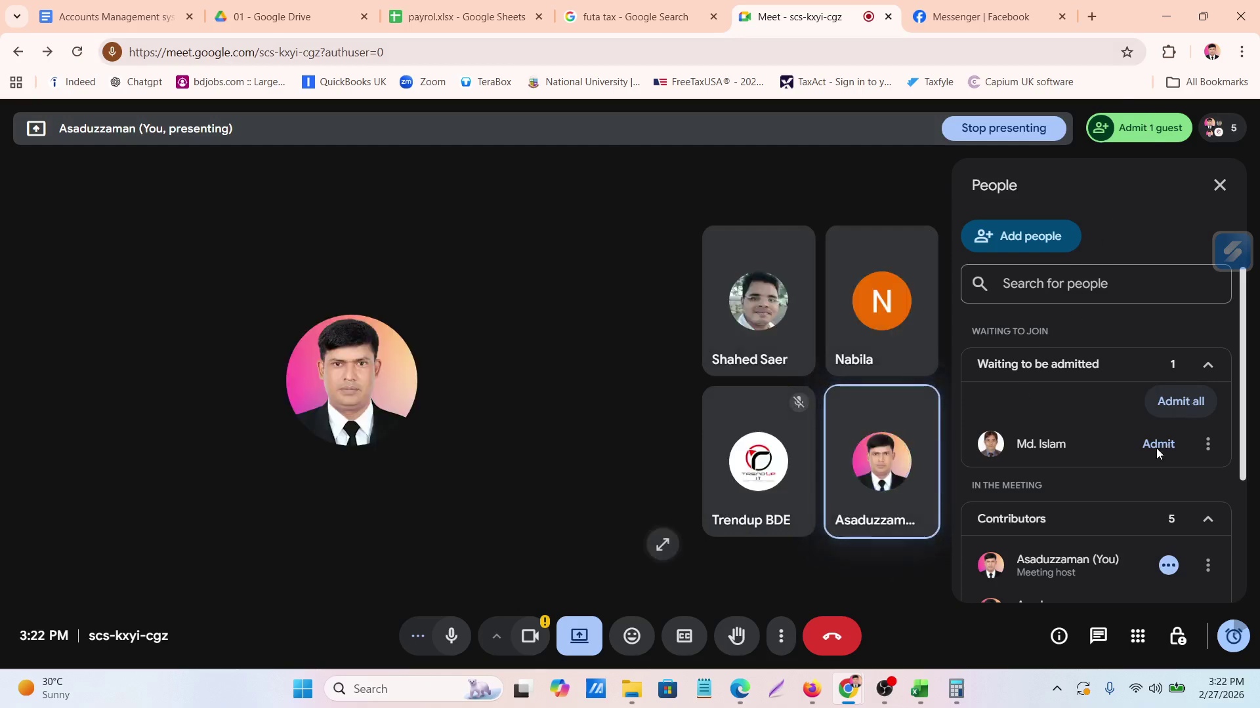
left_click(1150, 128)
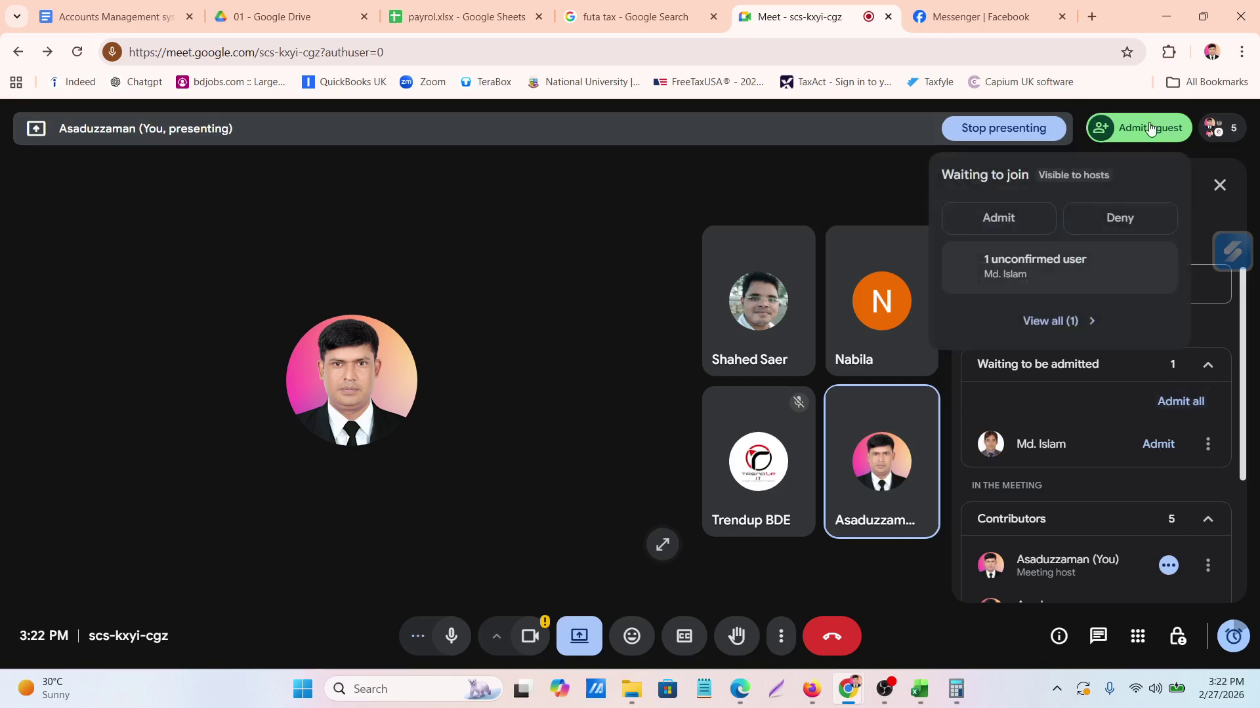
left_click(1068, 322)
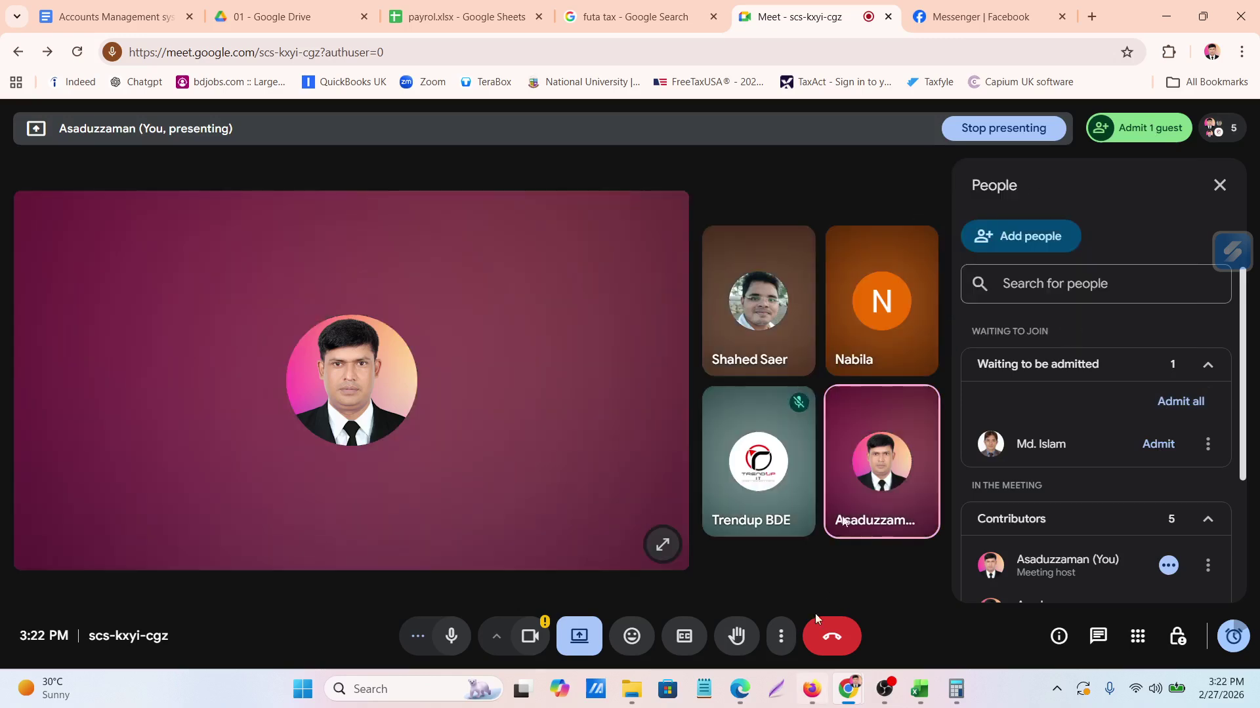
Highlight the employer-paid tax items in the Edge payroll report's totals, and switch to the sample journal in Excel for comparison
left_click(736, 605)
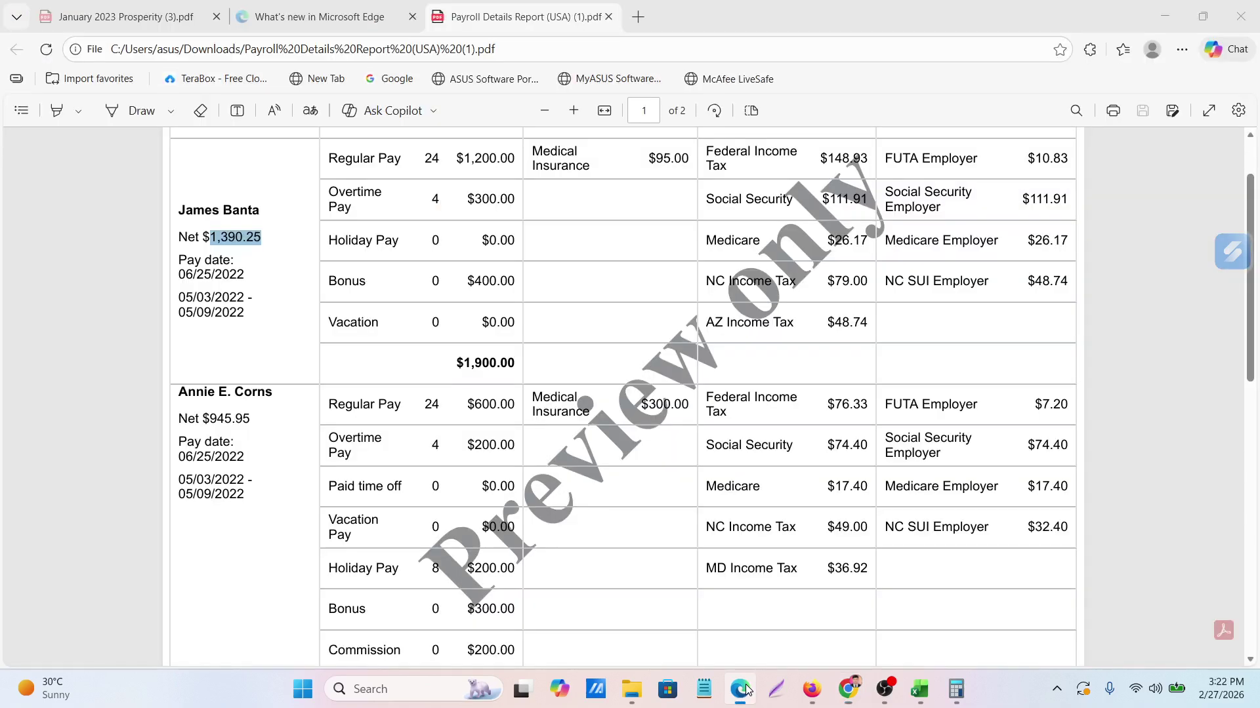
scroll(388, 438, "down", 10)
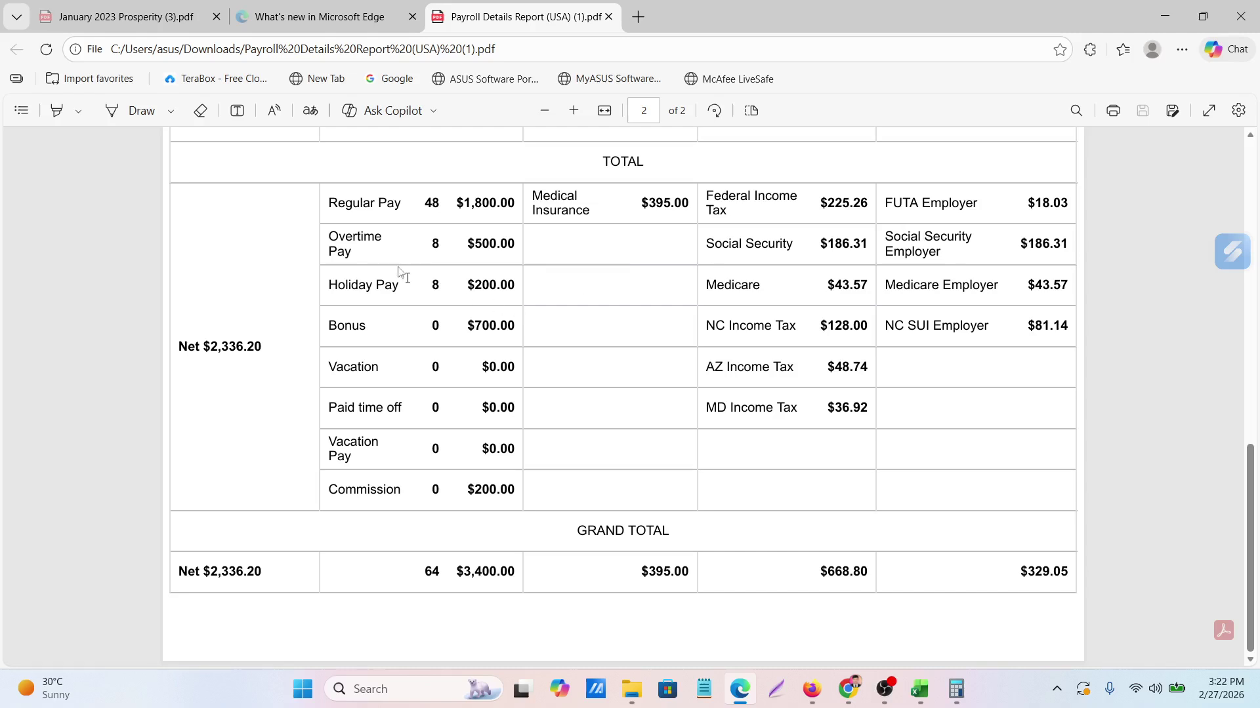
left_click_drag(895, 205, 953, 364)
left_click(953, 365)
left_click(920, 688)
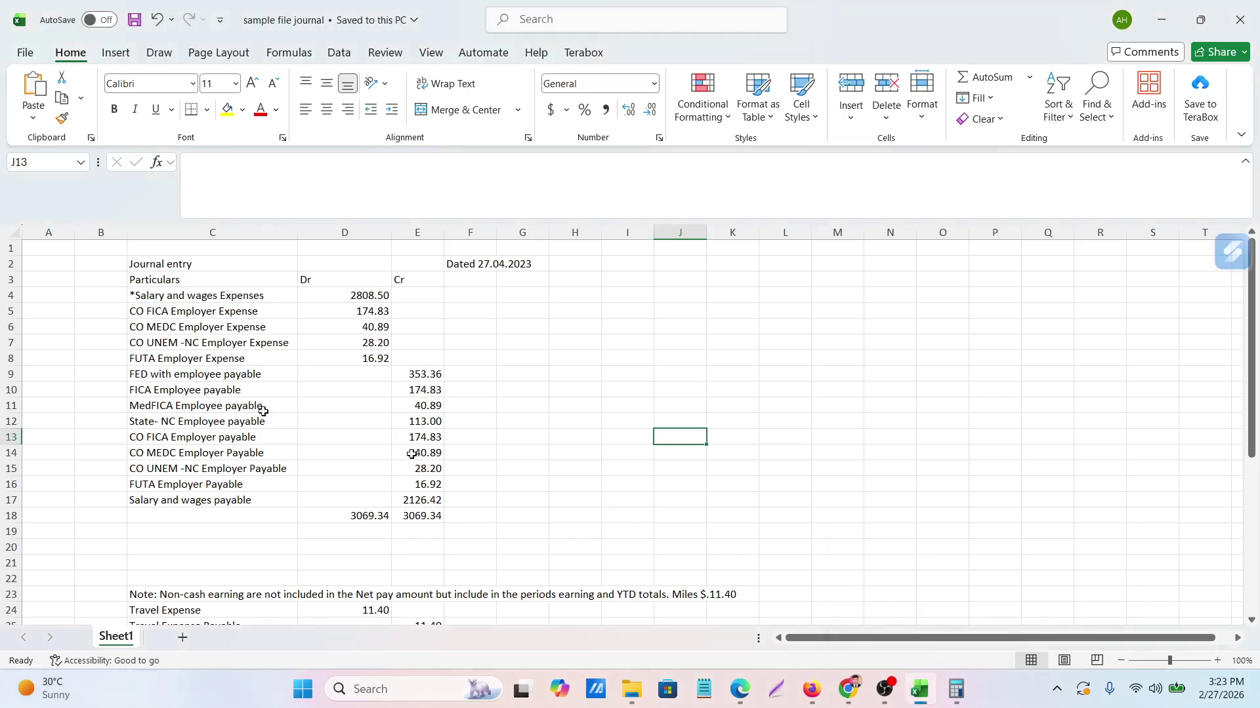
Close the sample journal in Excel and view the payrol.xlsx entry in Chrome against the payroll report totals in Edge
left_click(1240, 22)
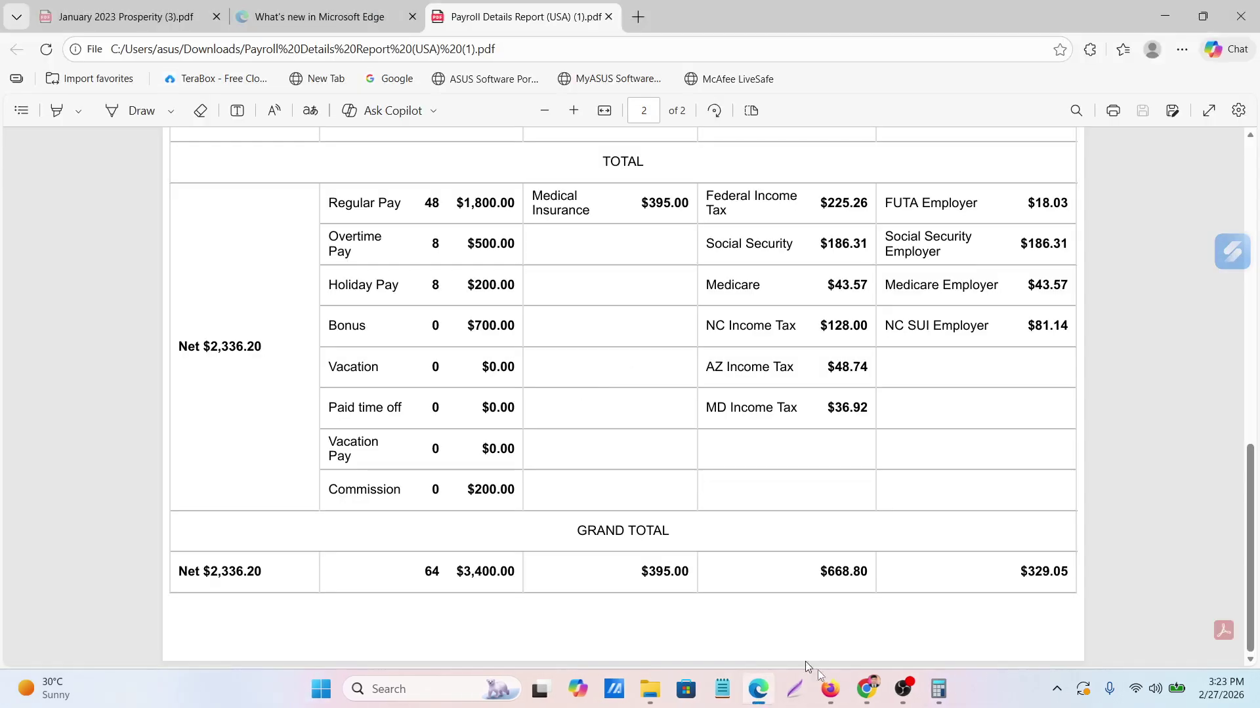
left_click(866, 689)
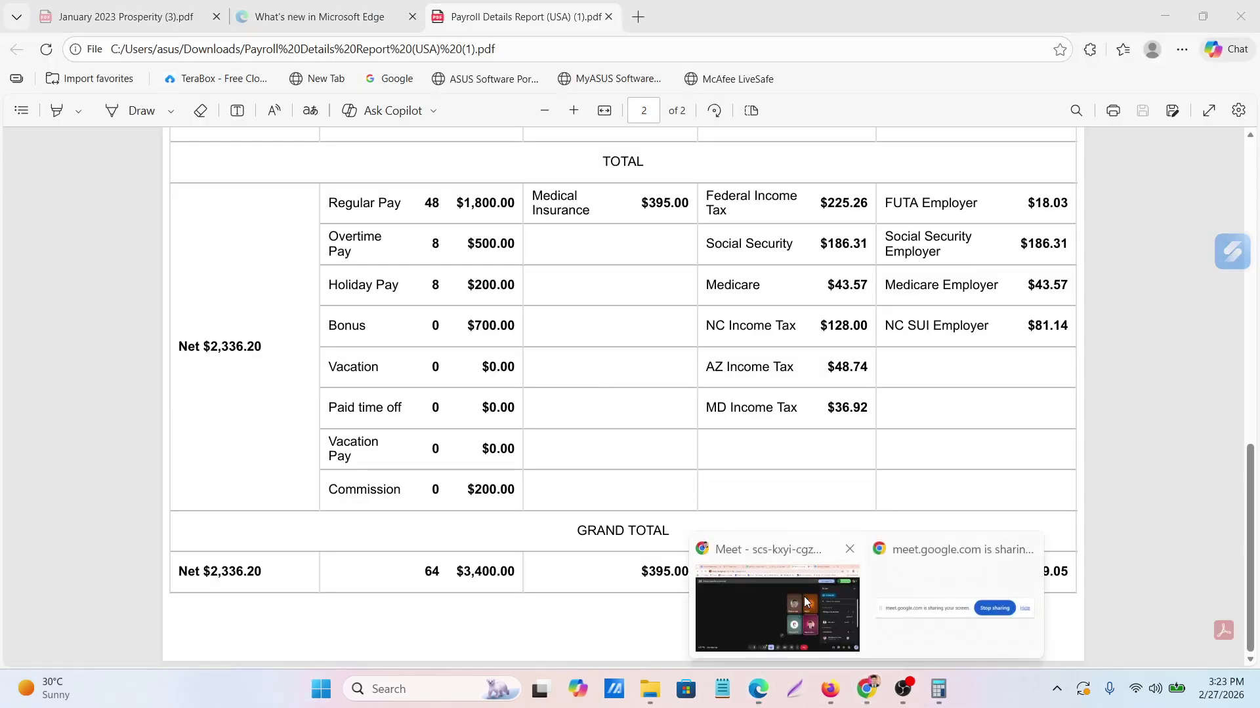
left_click(806, 602)
left_click(460, 14)
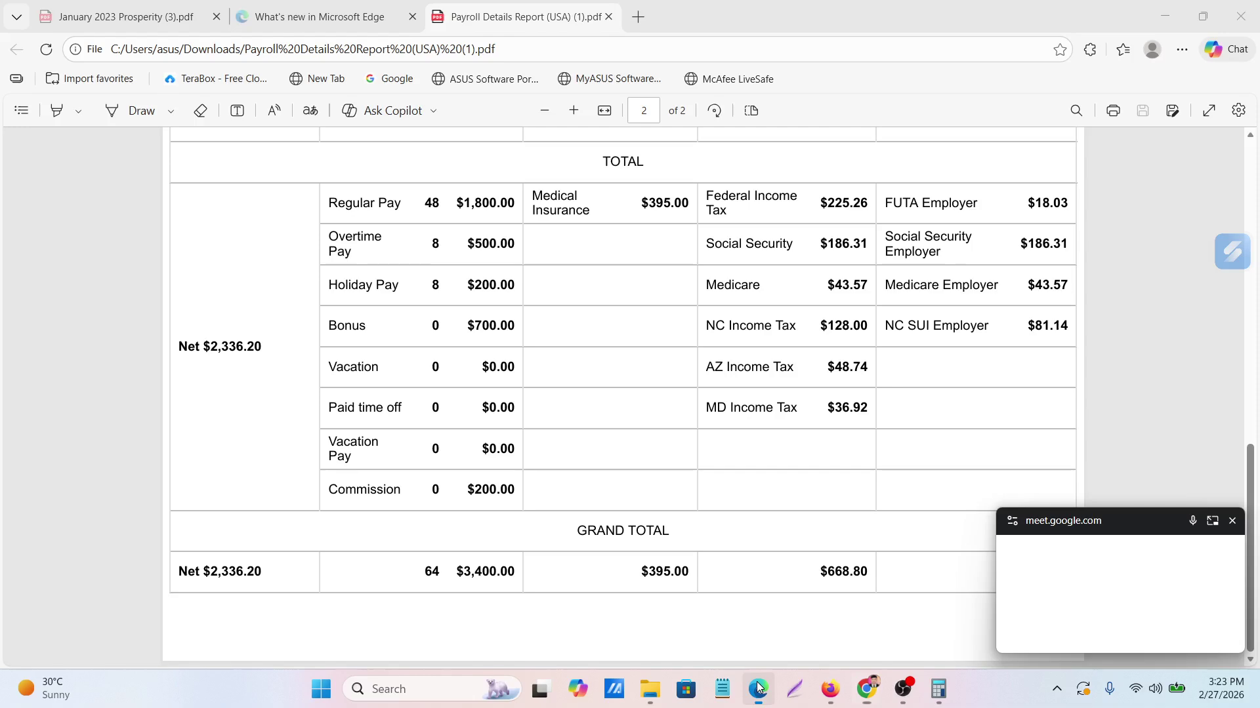
left_click(758, 689)
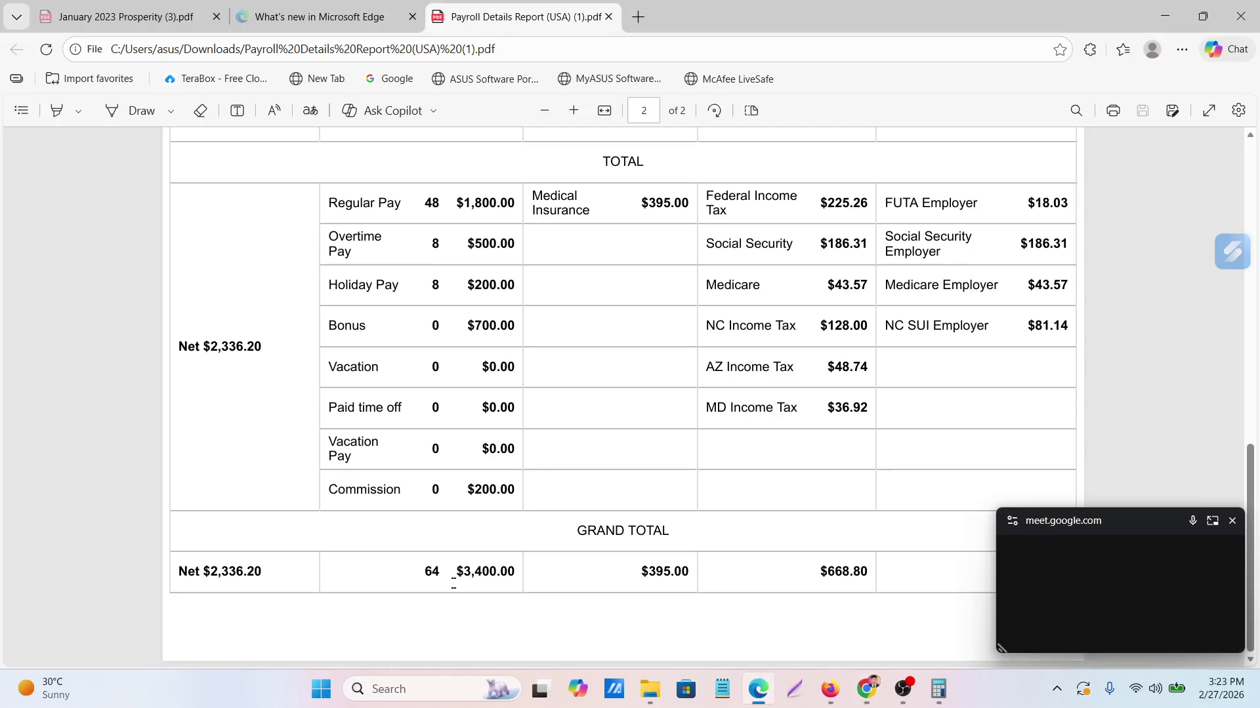
left_click(757, 691)
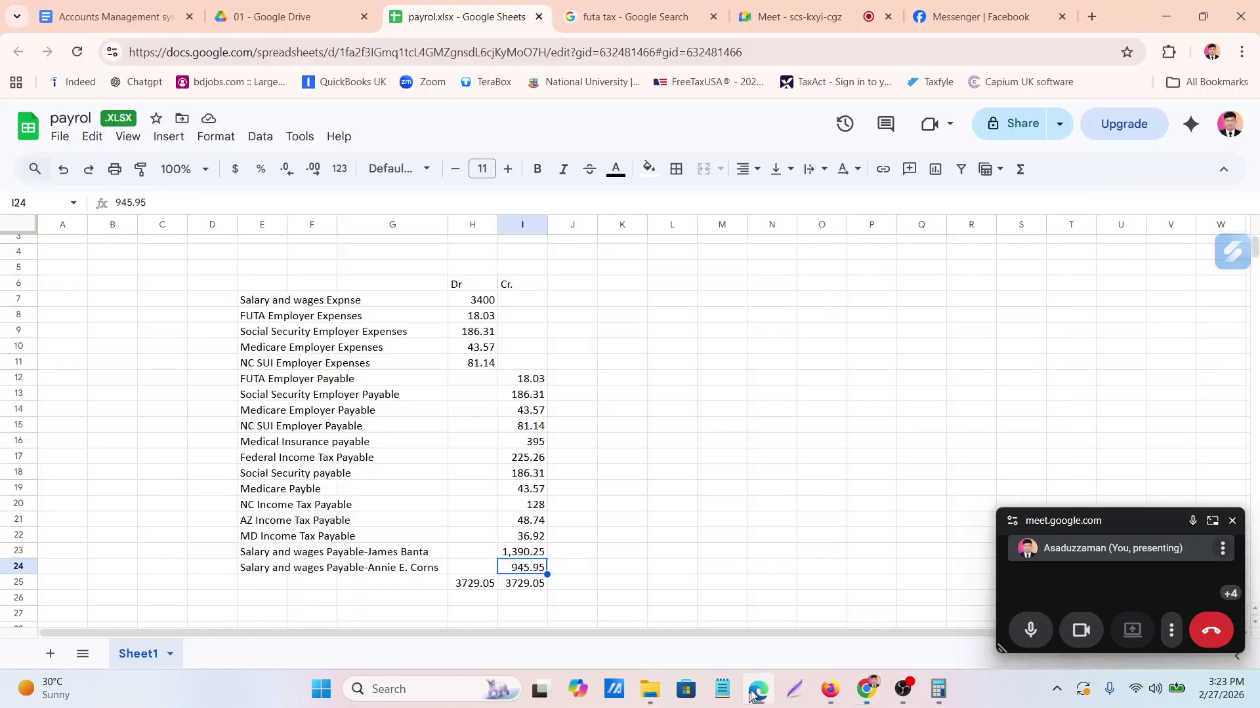
left_click(757, 688)
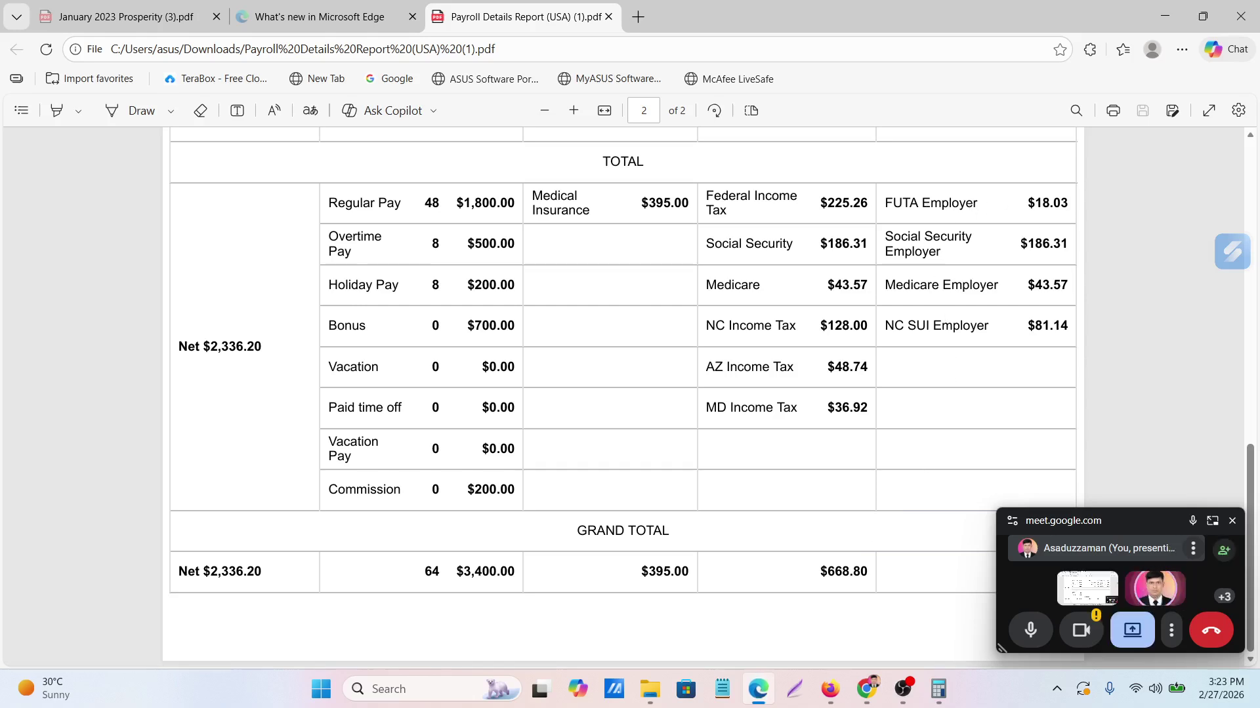
left_click(758, 690)
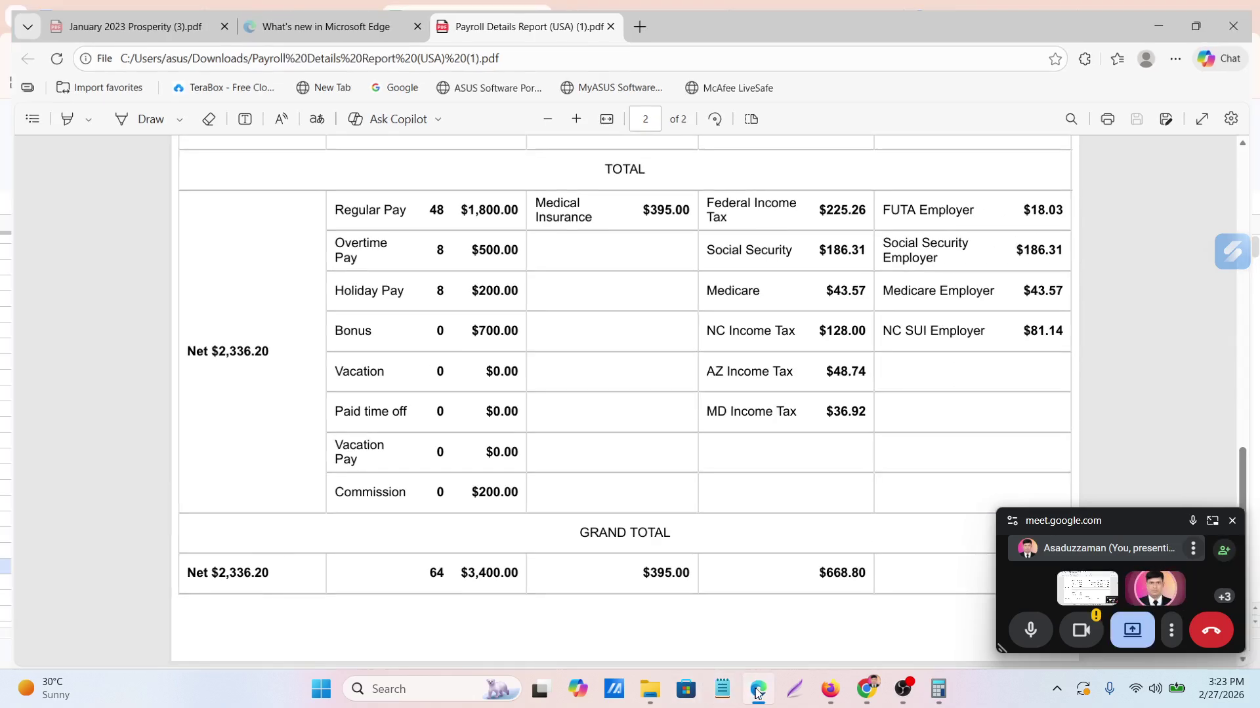
Point out the FUTA employer debit, its payable credit and the income tax payable in payrol.xlsx, comparing them with the Edge payroll report's totals
left_click(470, 316)
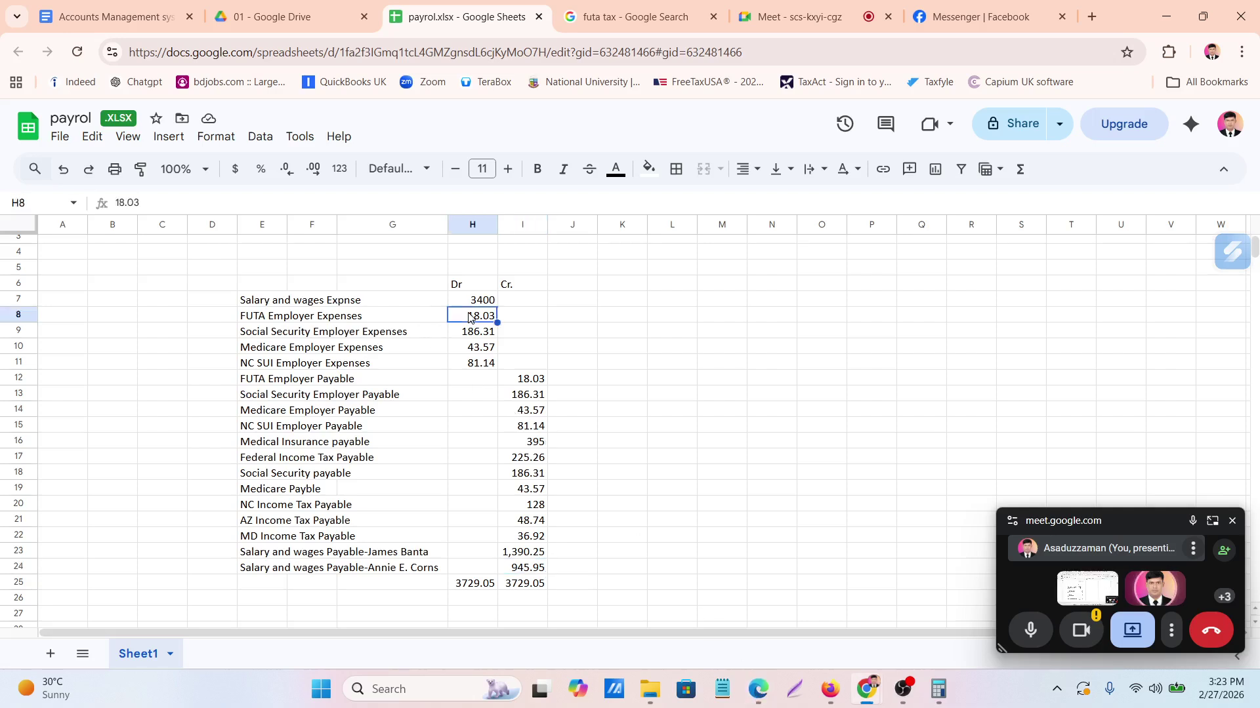
left_click(530, 379)
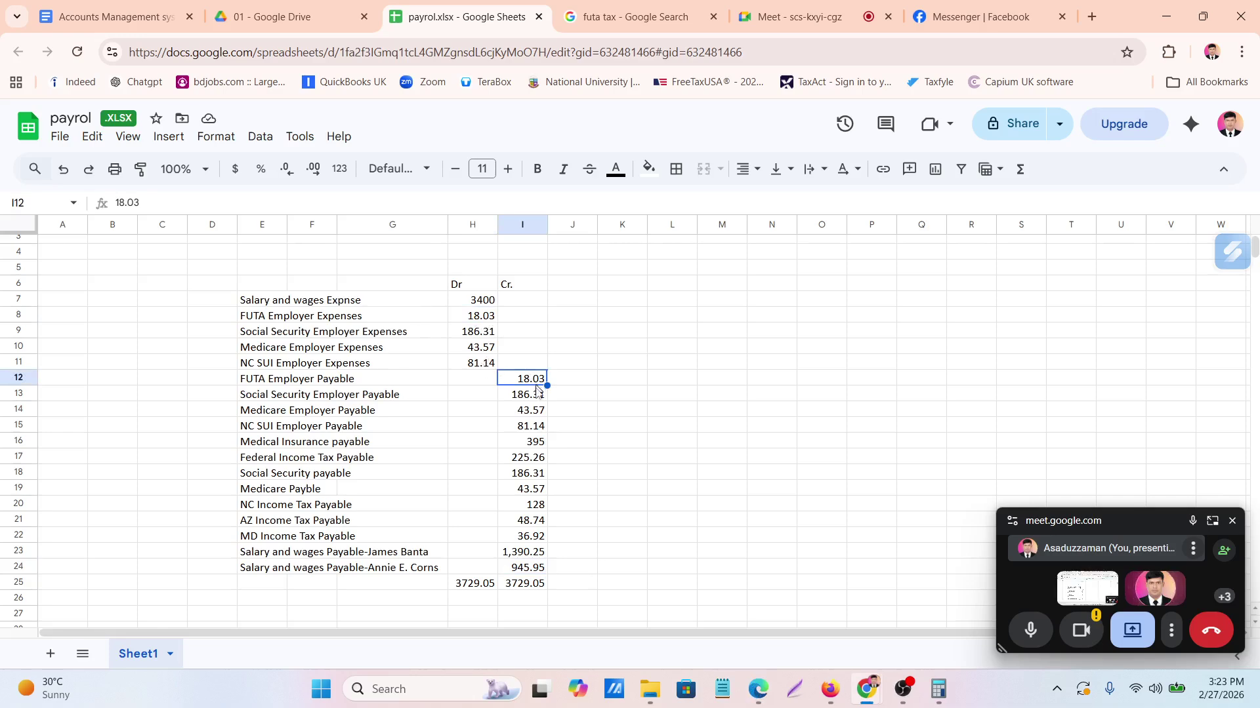
left_click(757, 689)
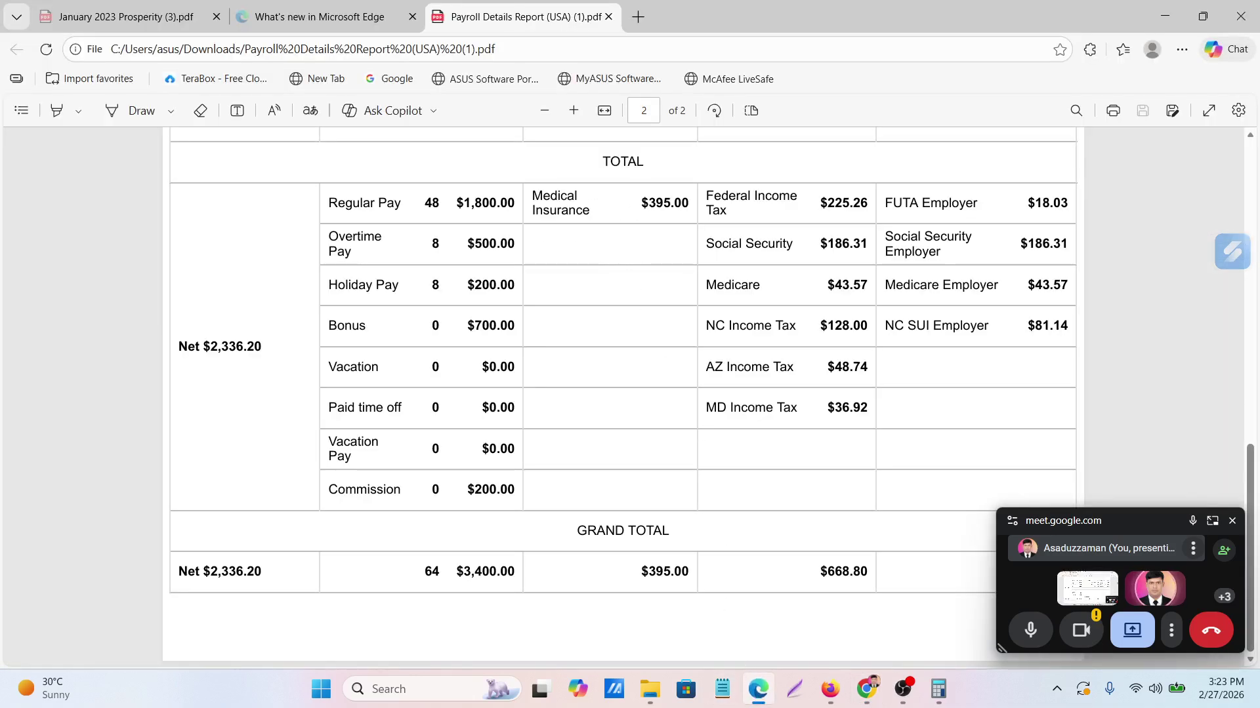
left_click(758, 690)
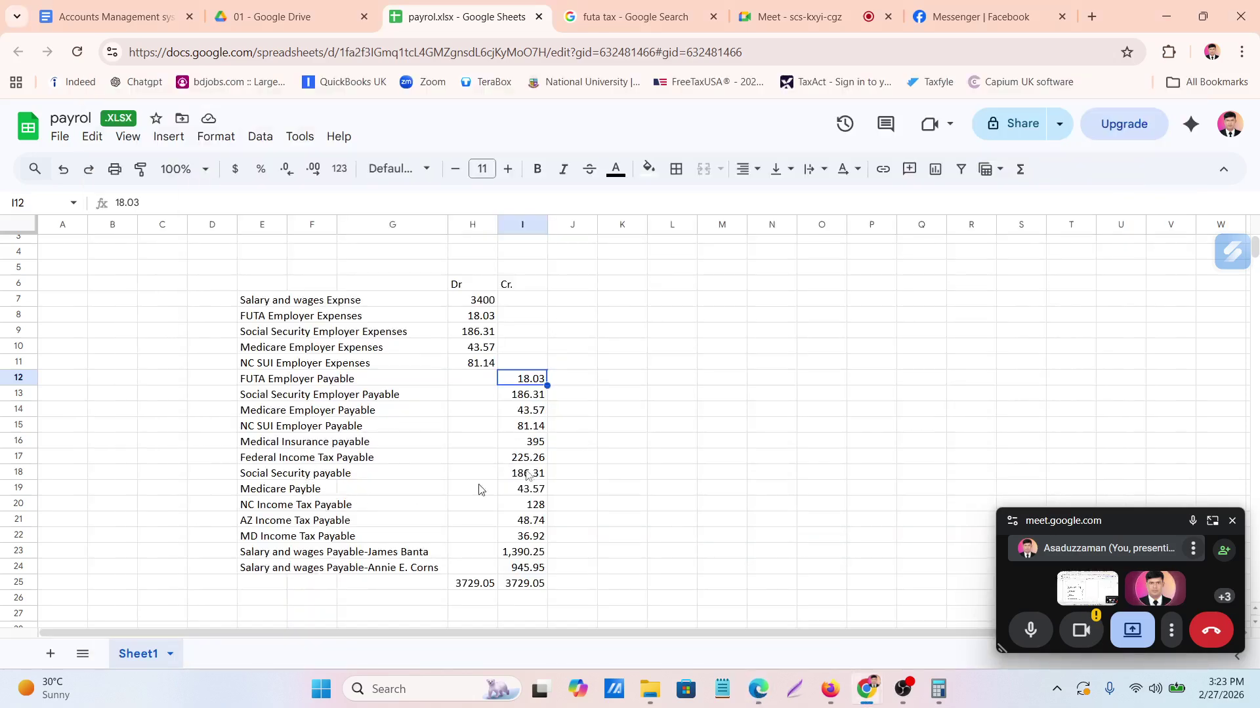
left_click(525, 446)
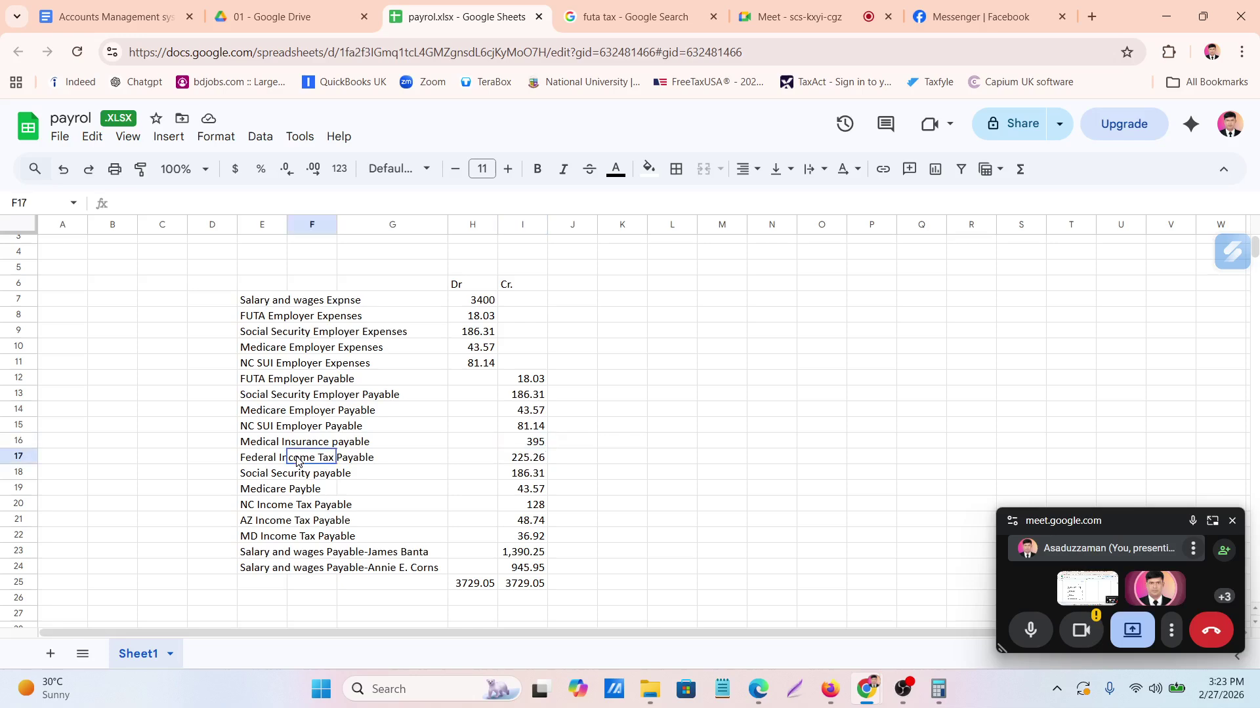
left_click(759, 690)
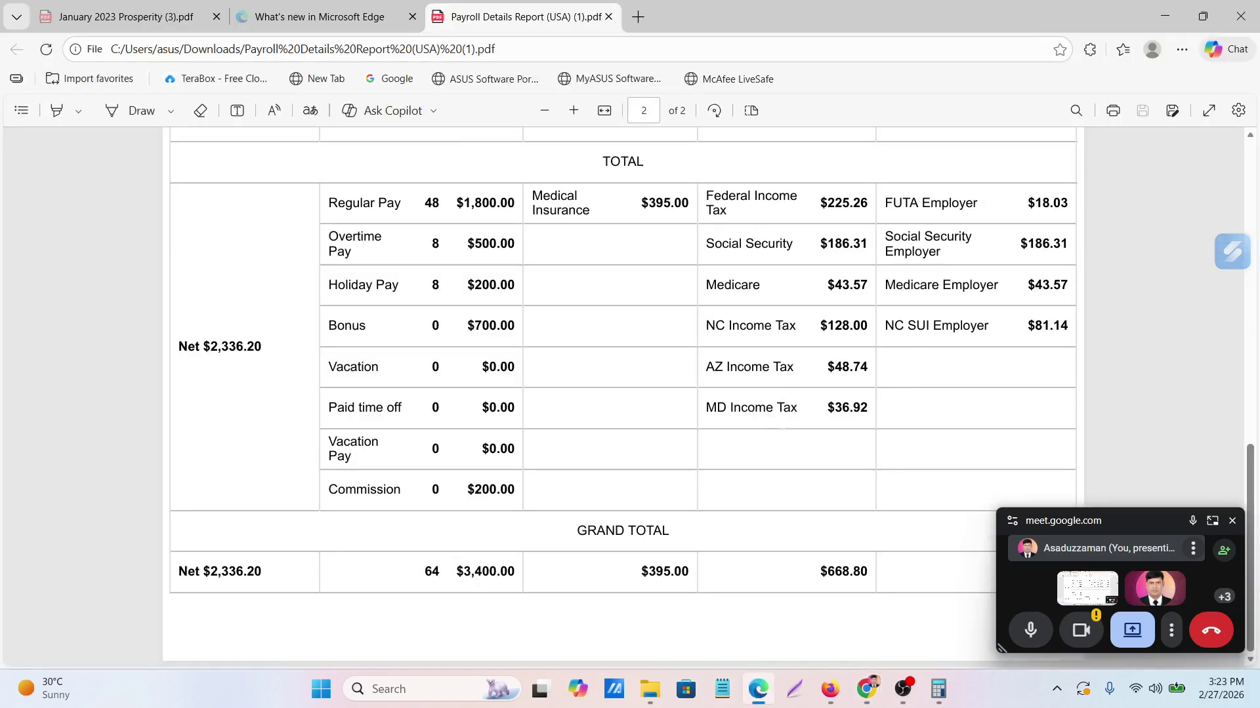
Check each employee's net pay on the report's first page against the salary and wages payable credits in payrol.xlsx in Chrome
scroll(243, 403, "up", 15)
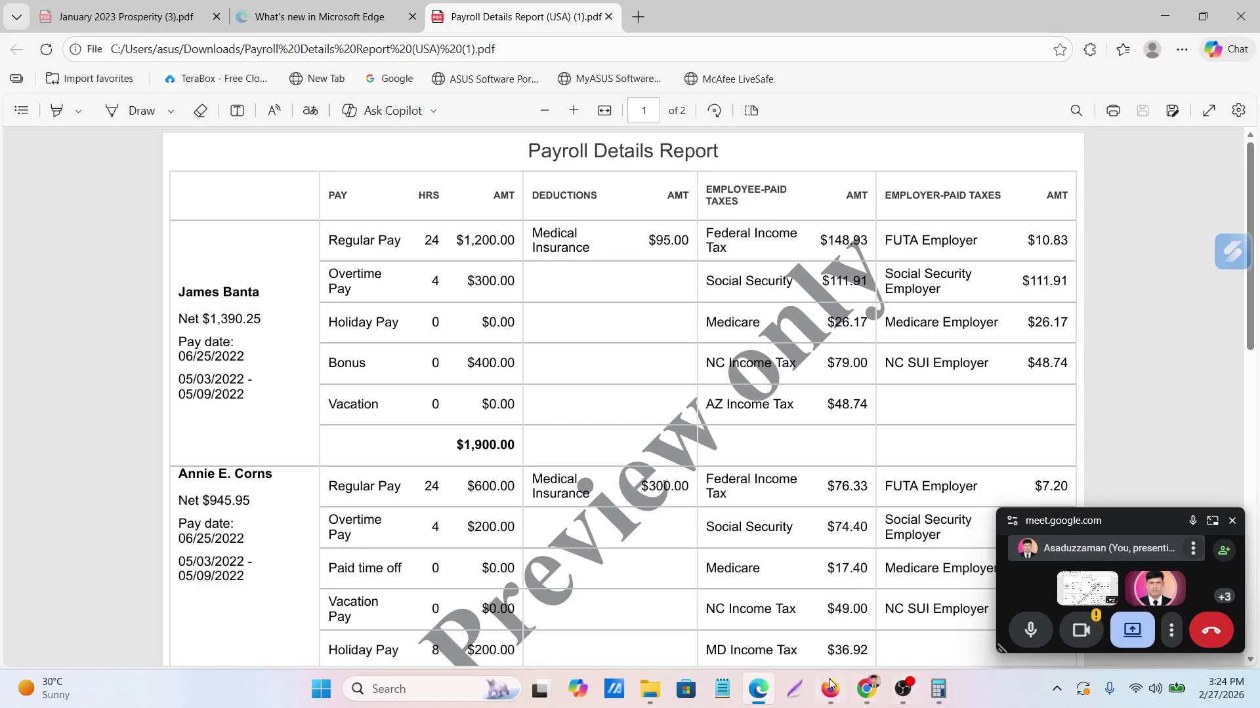
left_click(867, 691)
left_click(699, 636)
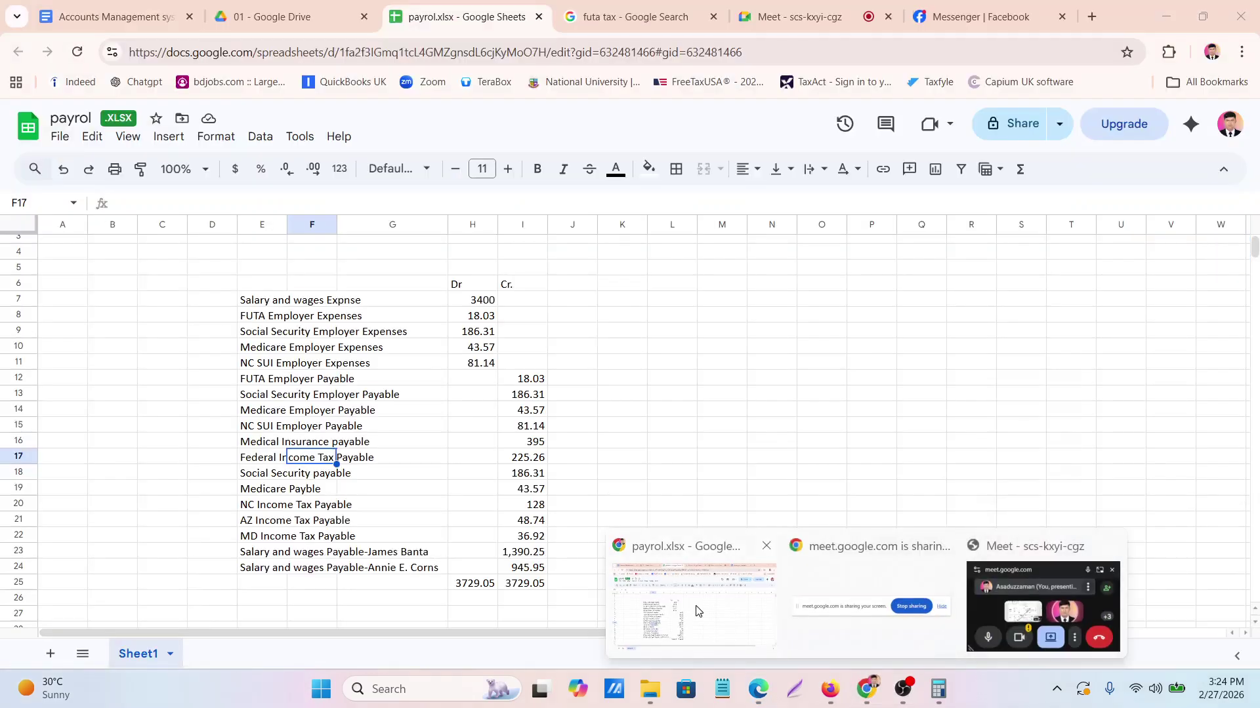
left_click(626, 452)
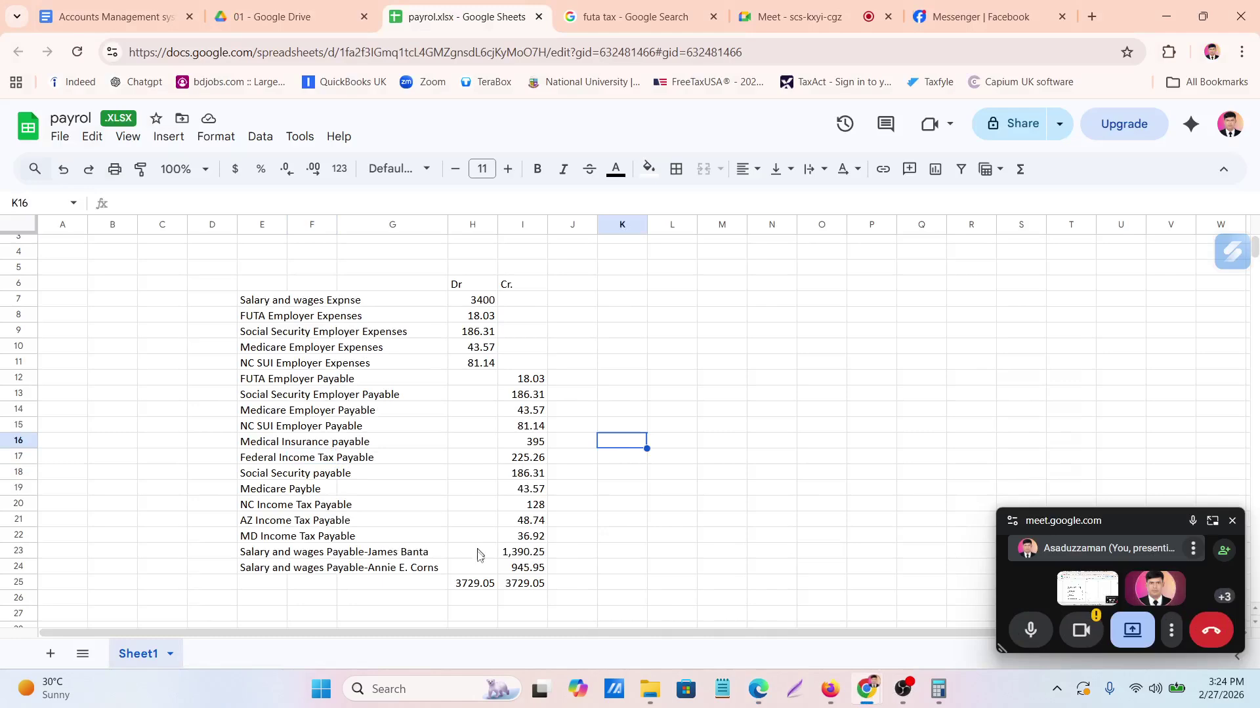
left_click(523, 573)
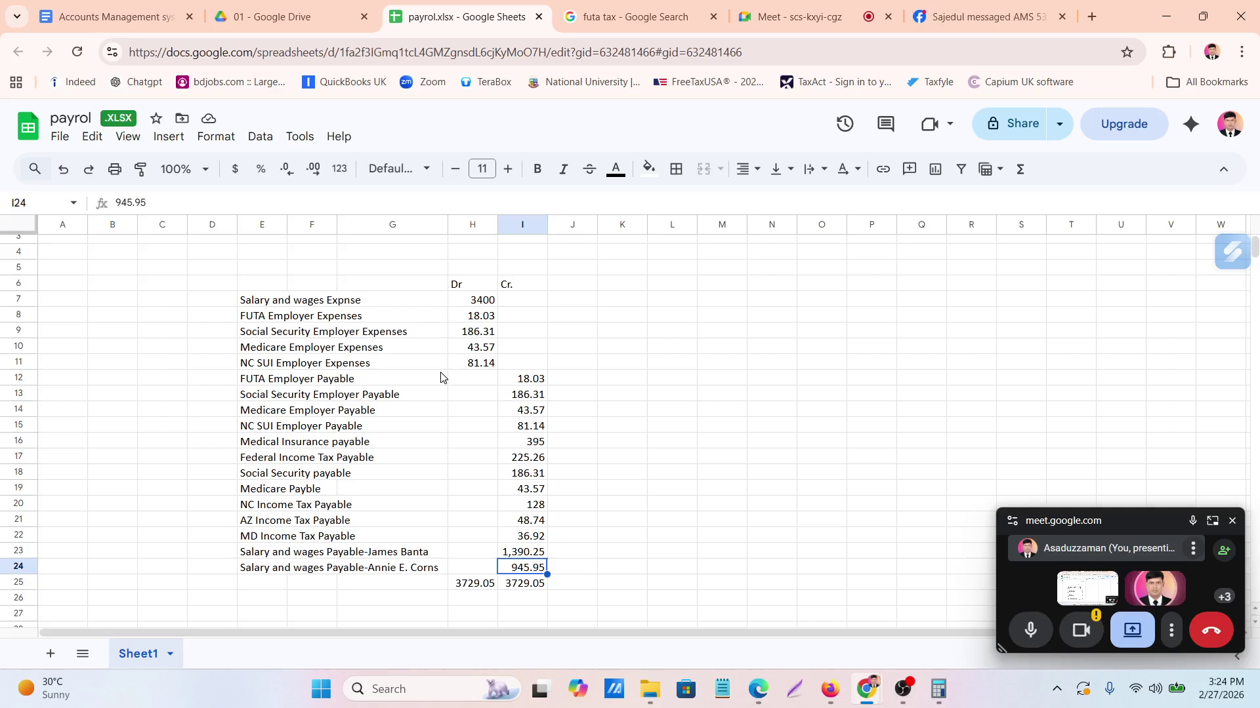
Copy the "Salary and wages Expnse" label from payrol.xlsx into the new account's name in QuickBooks in Firefox
left_click(285, 300)
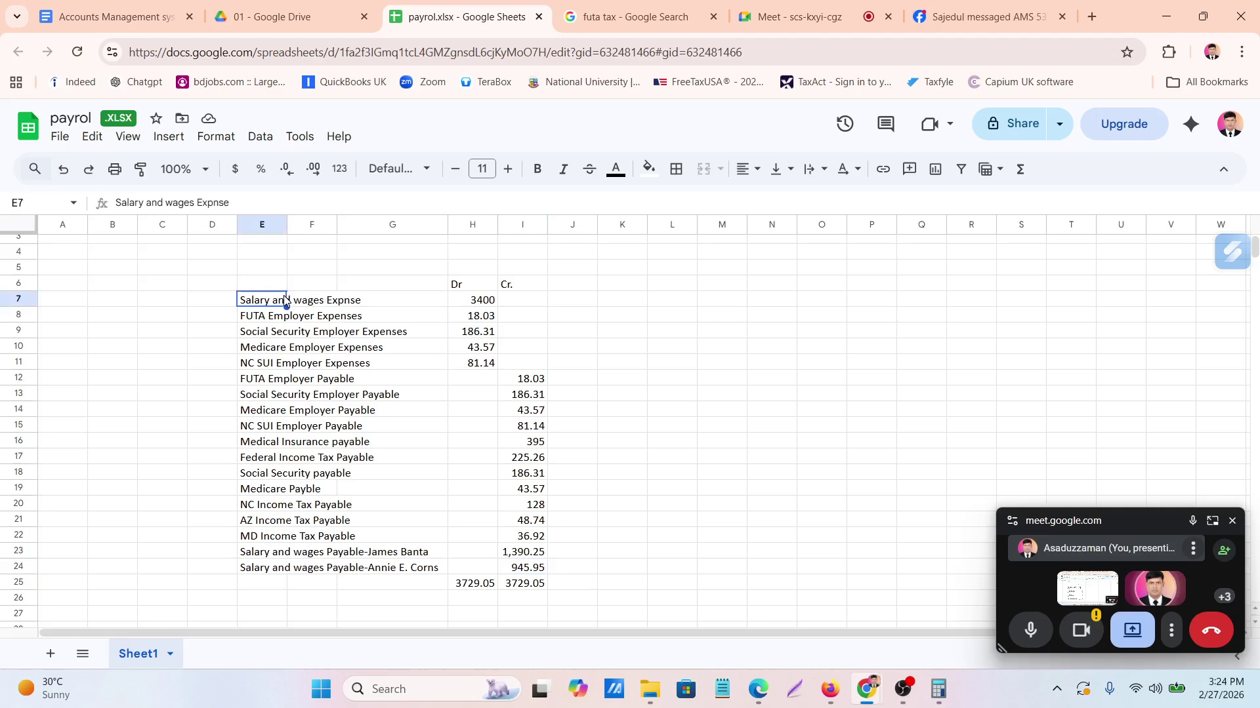
key("ctrl+c")
left_click(830, 690)
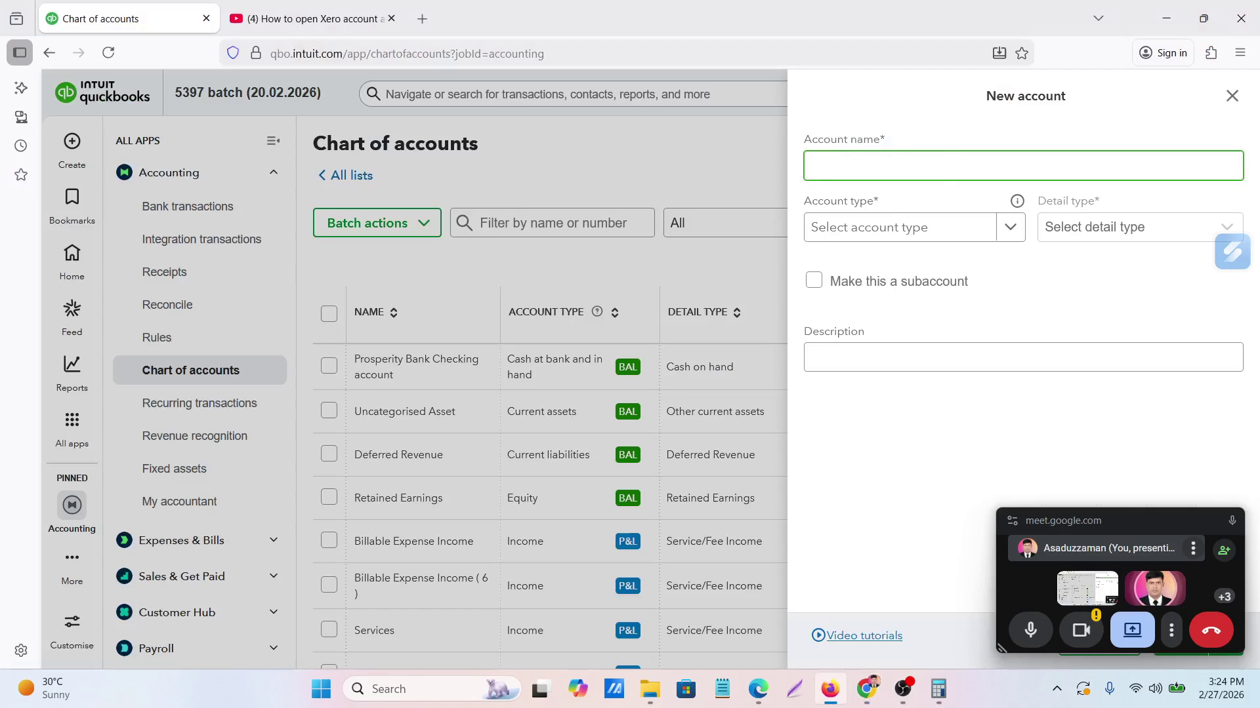
key("ctrl+v")
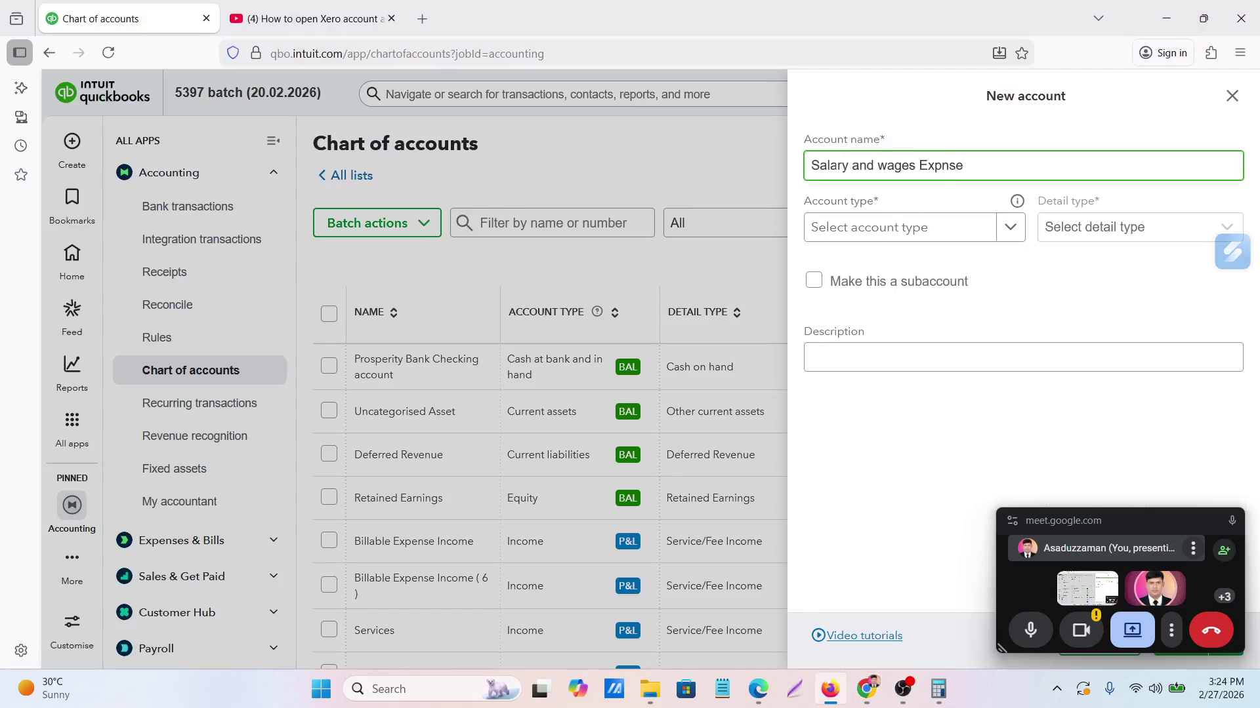
Set the new account's type to Expenses, move the floating Meet window out of the way, and save the account
left_click(852, 236)
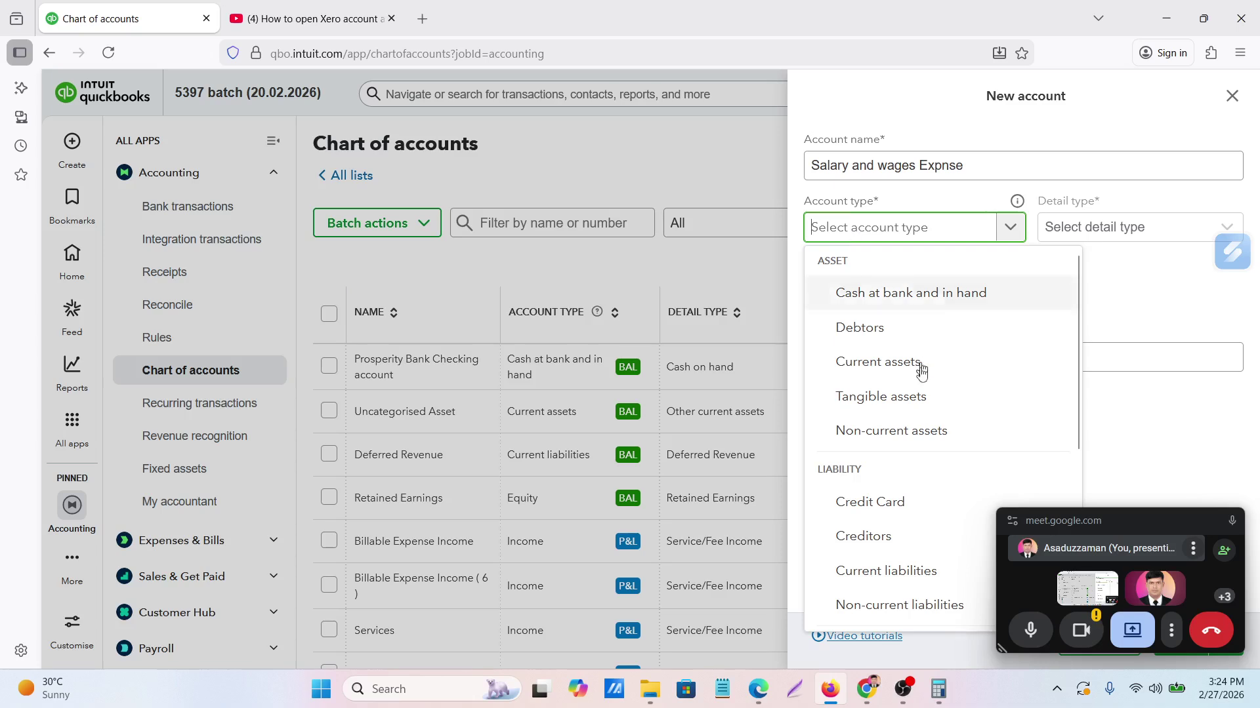
scroll(882, 466, "down", 3)
scroll(880, 464, "down", 2)
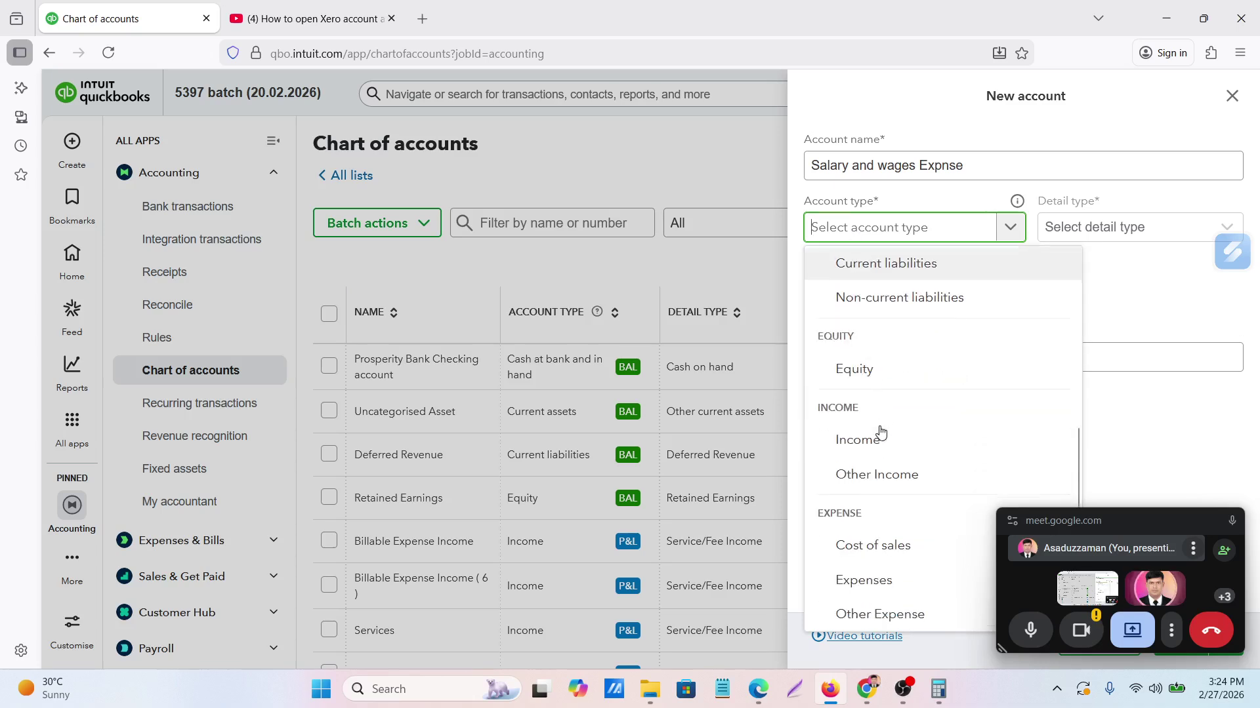
left_click(876, 583)
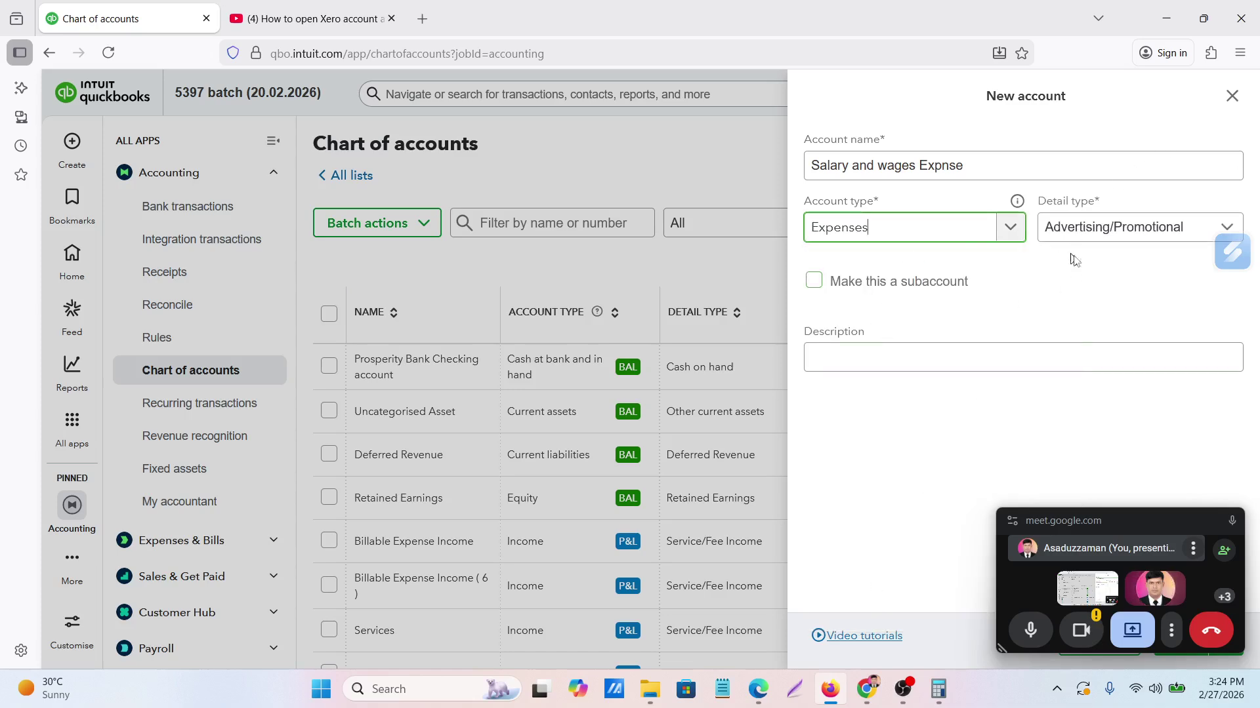
left_click_drag(1107, 512, 714, 509)
left_click_drag(1155, 515, 114, 681)
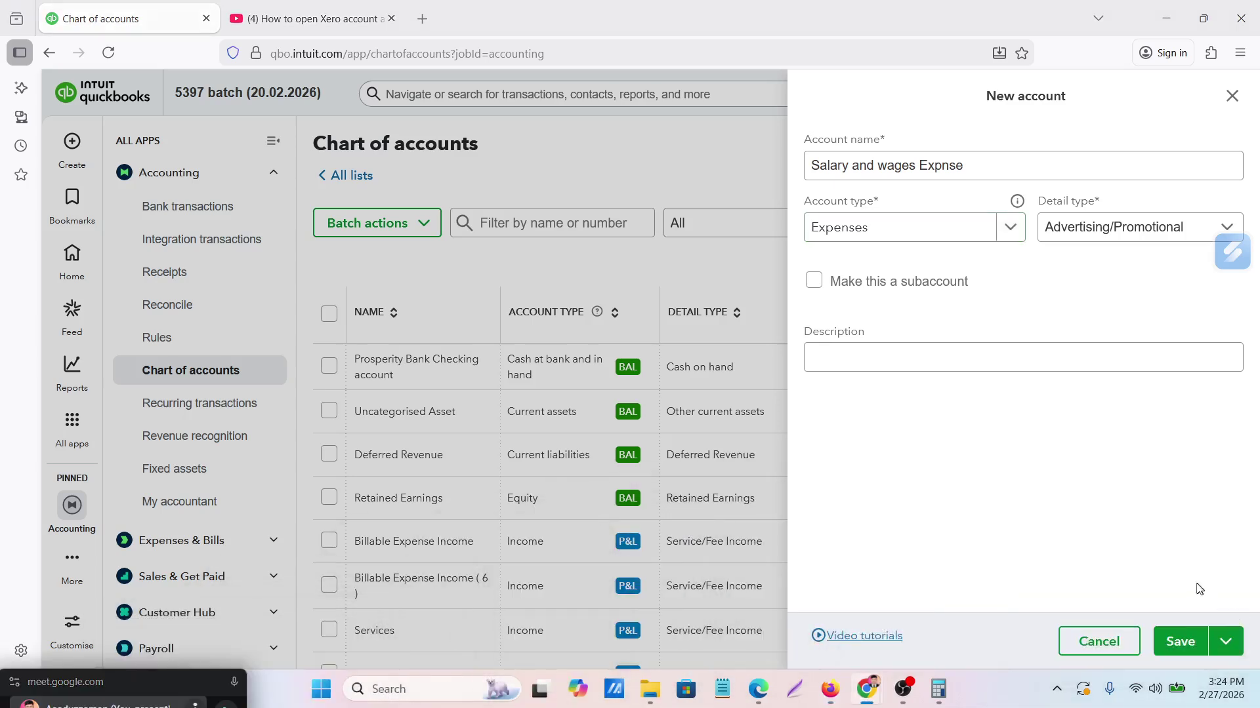
left_click(1175, 648)
left_click(1175, 648)
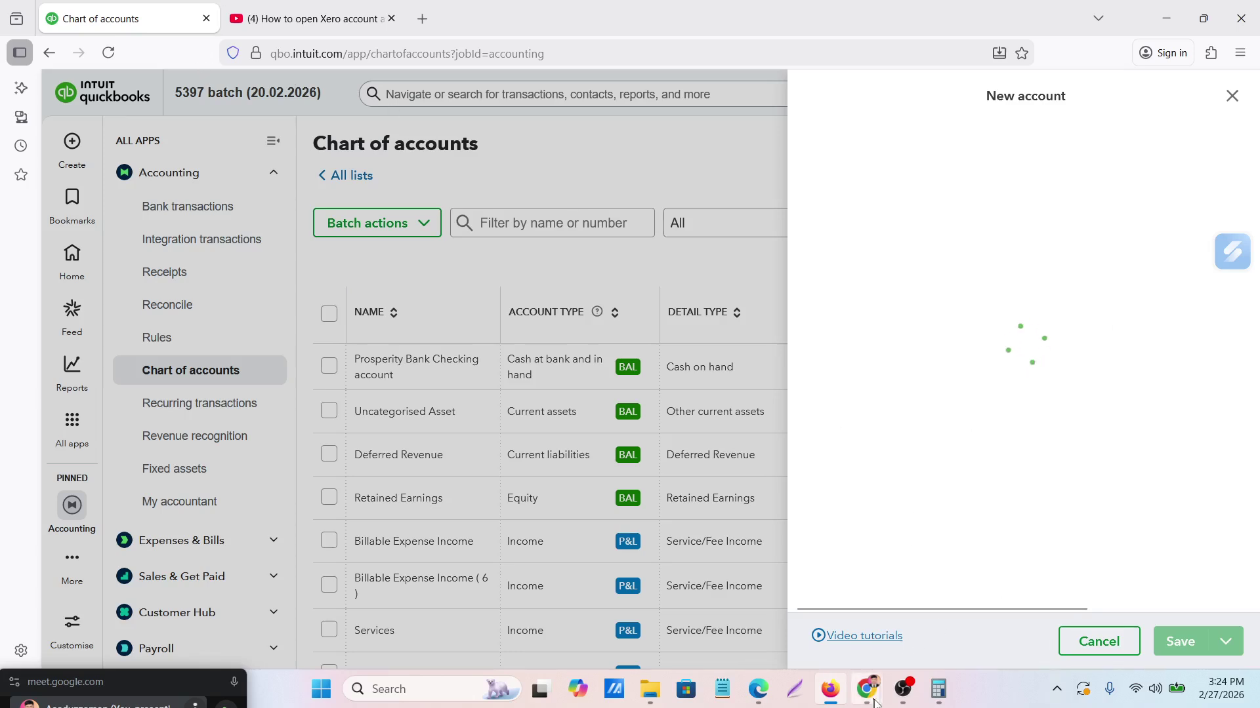
Look over the journal in payrol.xlsx and the payroll report in Edge, and return to the QuickBooks chart of accounts in Firefox
mouse_move(875, 704)
left_click(654, 608)
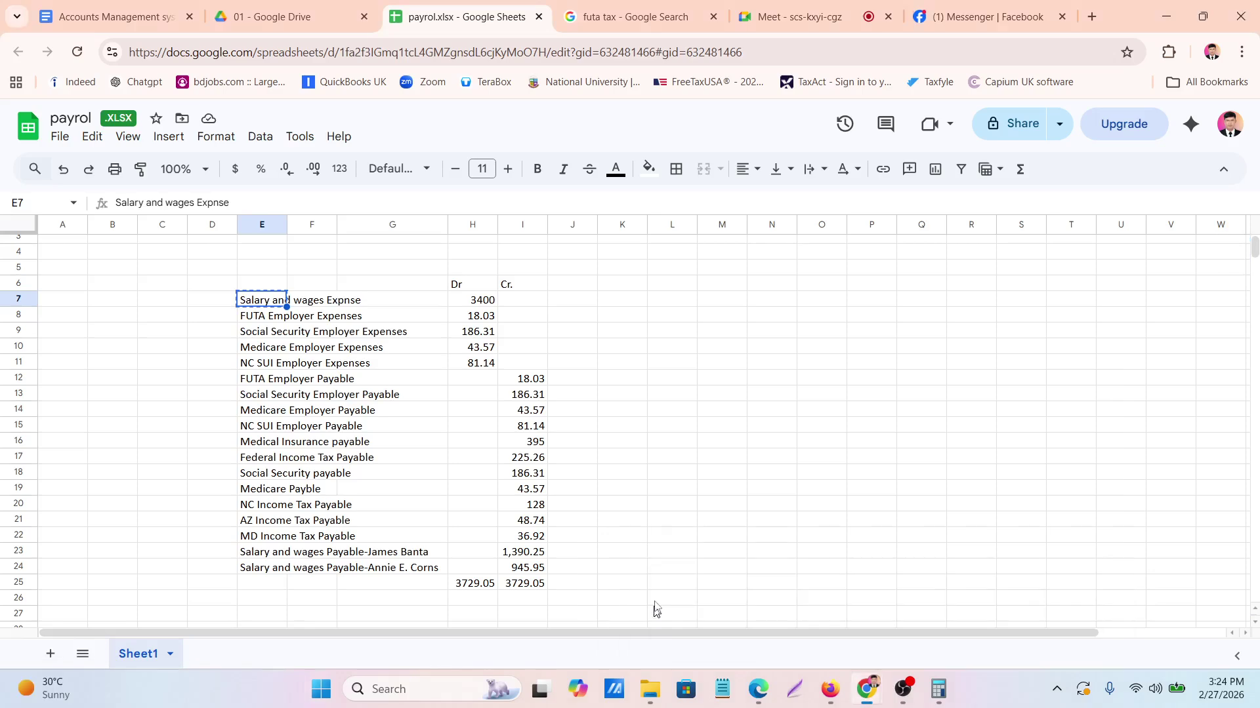
key("ctrl+c")
left_click(693, 336)
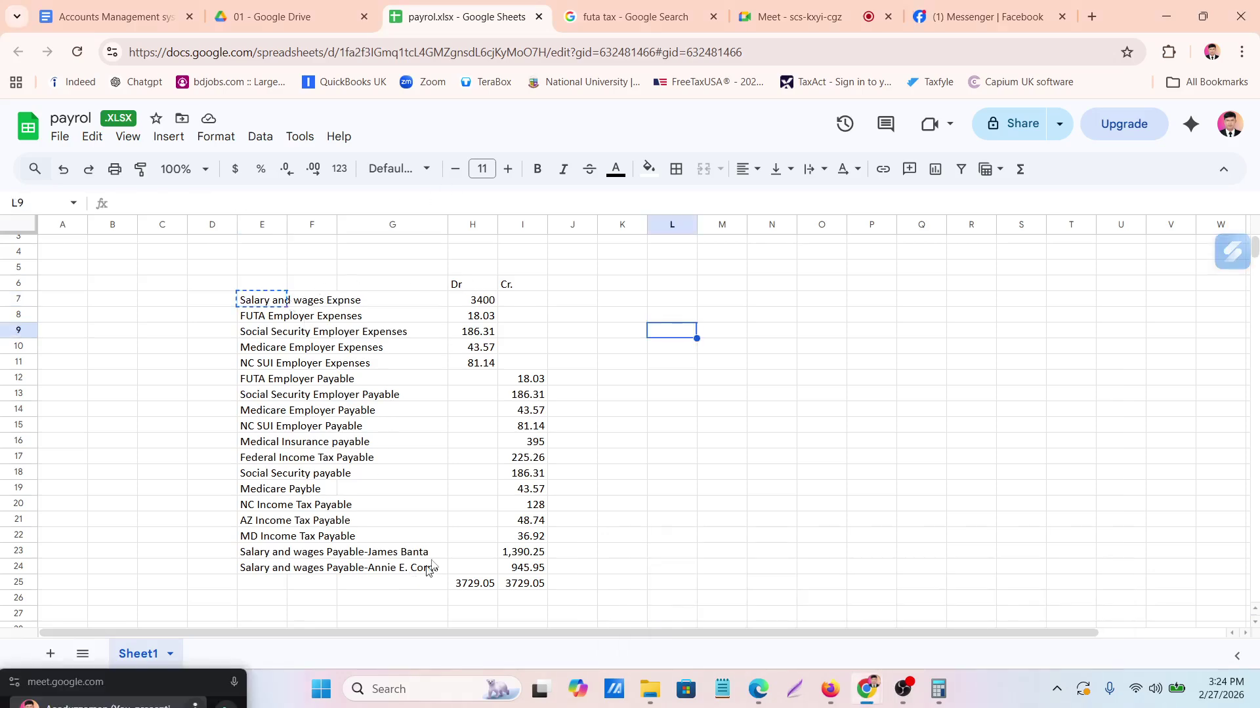
left_click(771, 697)
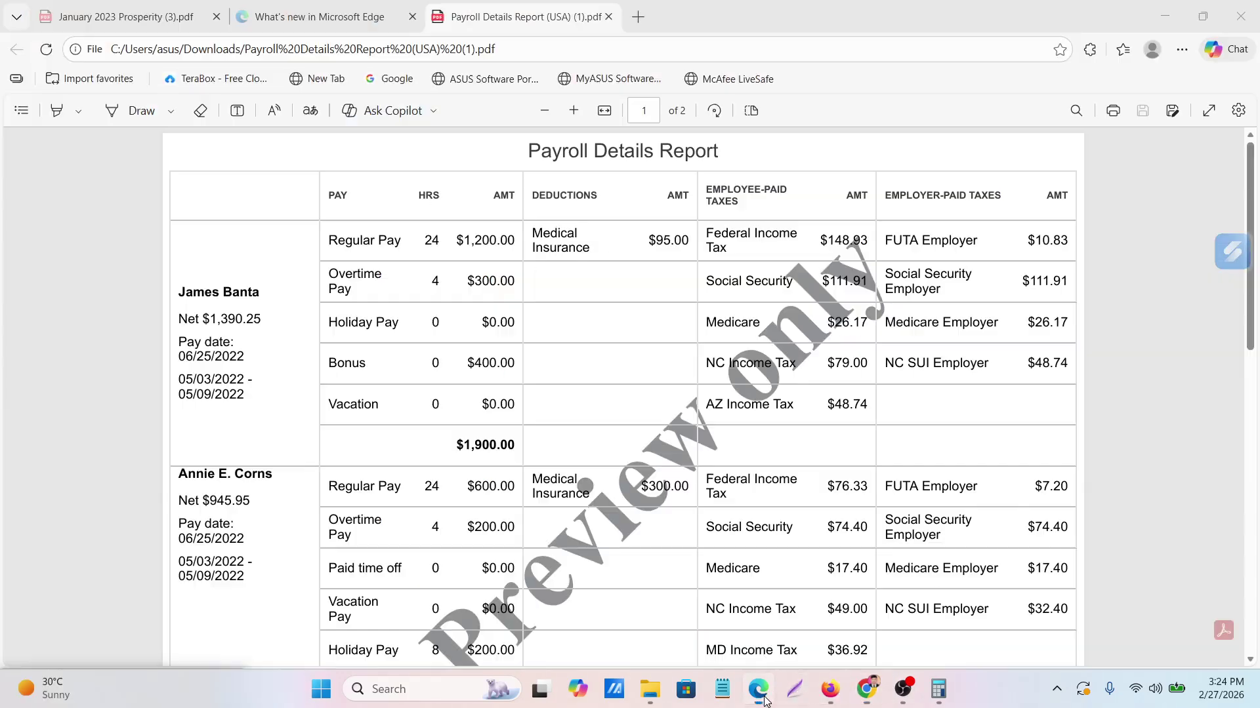
left_click(838, 694)
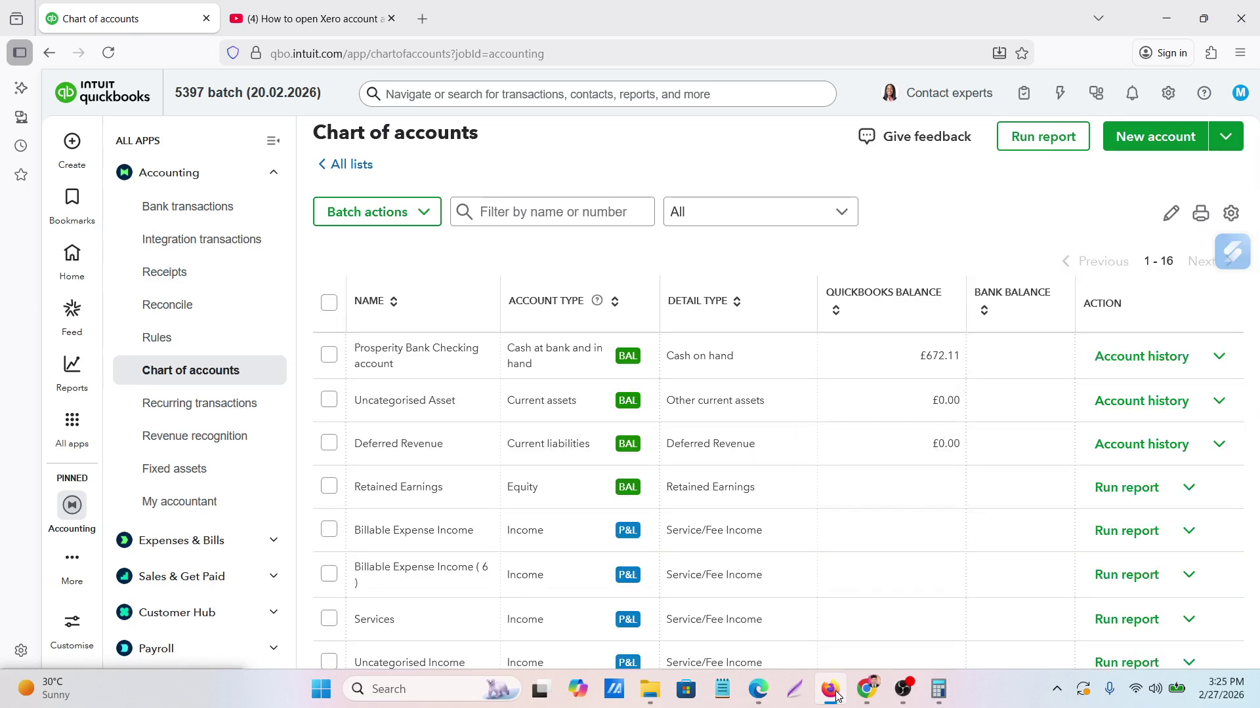
Start a new QuickBooks account and copy the "FUTA Employer Expenses" label from payrol.xlsx in Chrome into its name in Firefox
left_click(1144, 139)
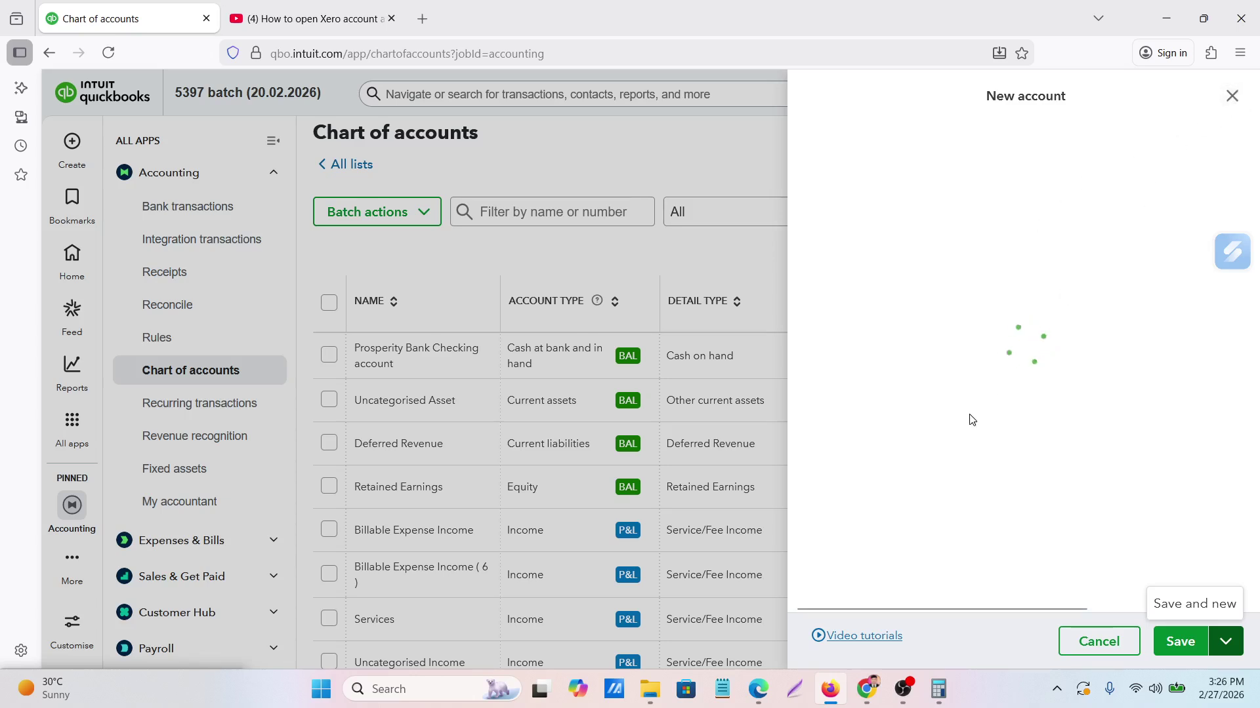
left_click(1233, 97)
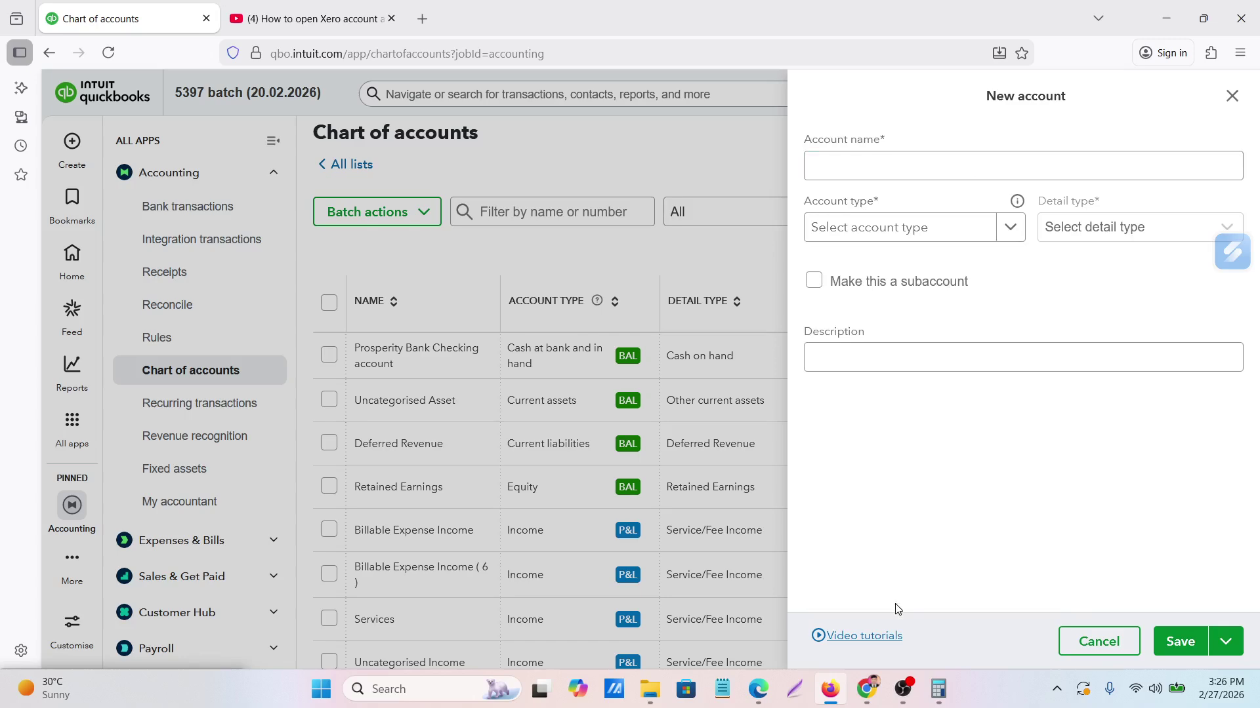
mouse_move(867, 689)
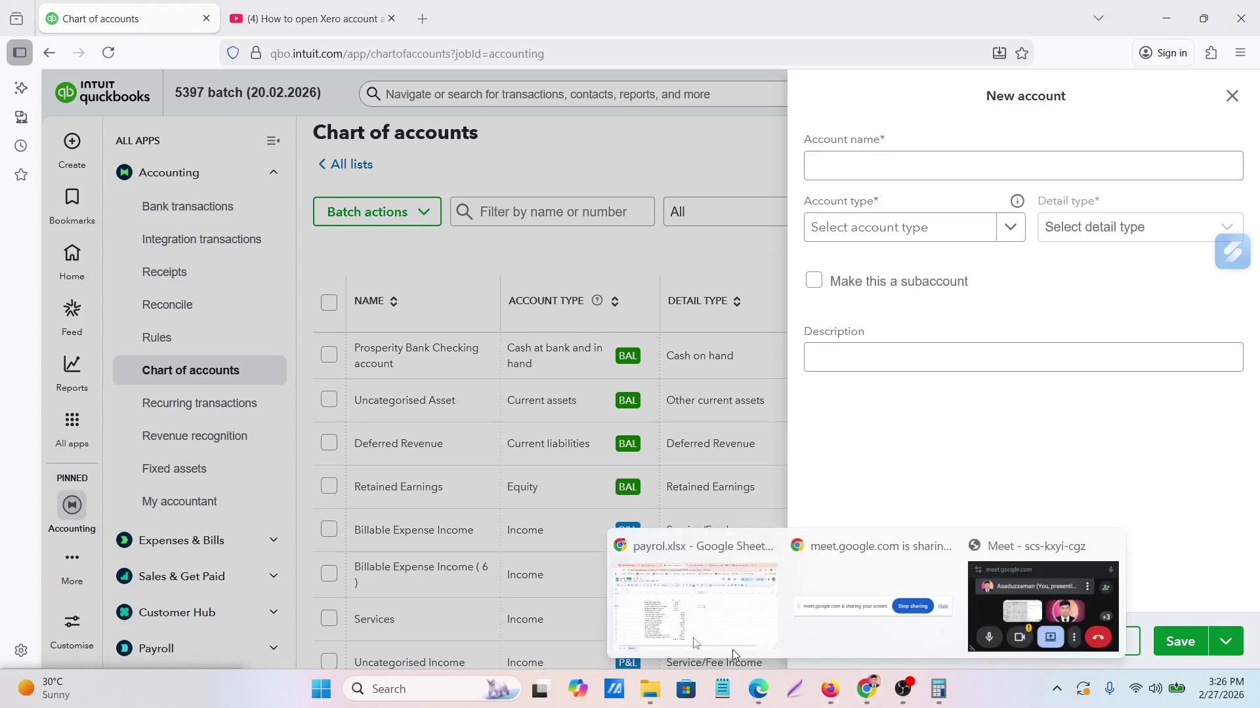
left_click(696, 613)
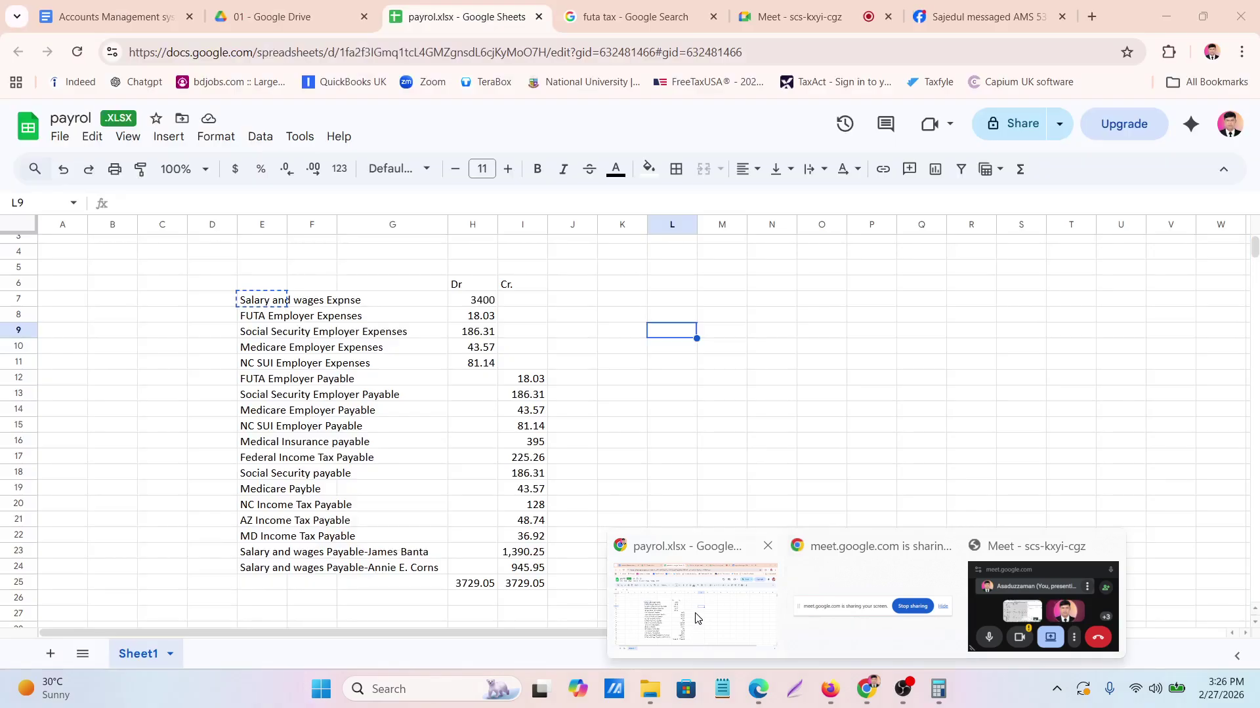
left_click(271, 320)
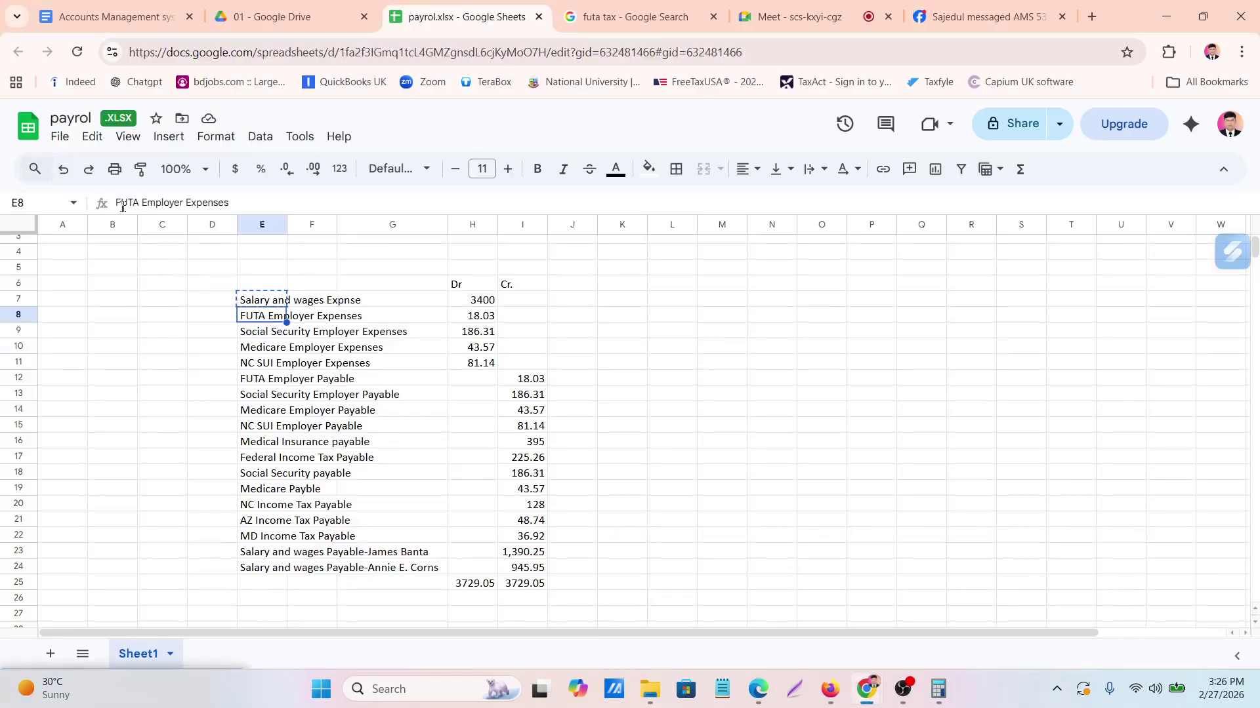
left_click_drag(115, 202, 229, 203)
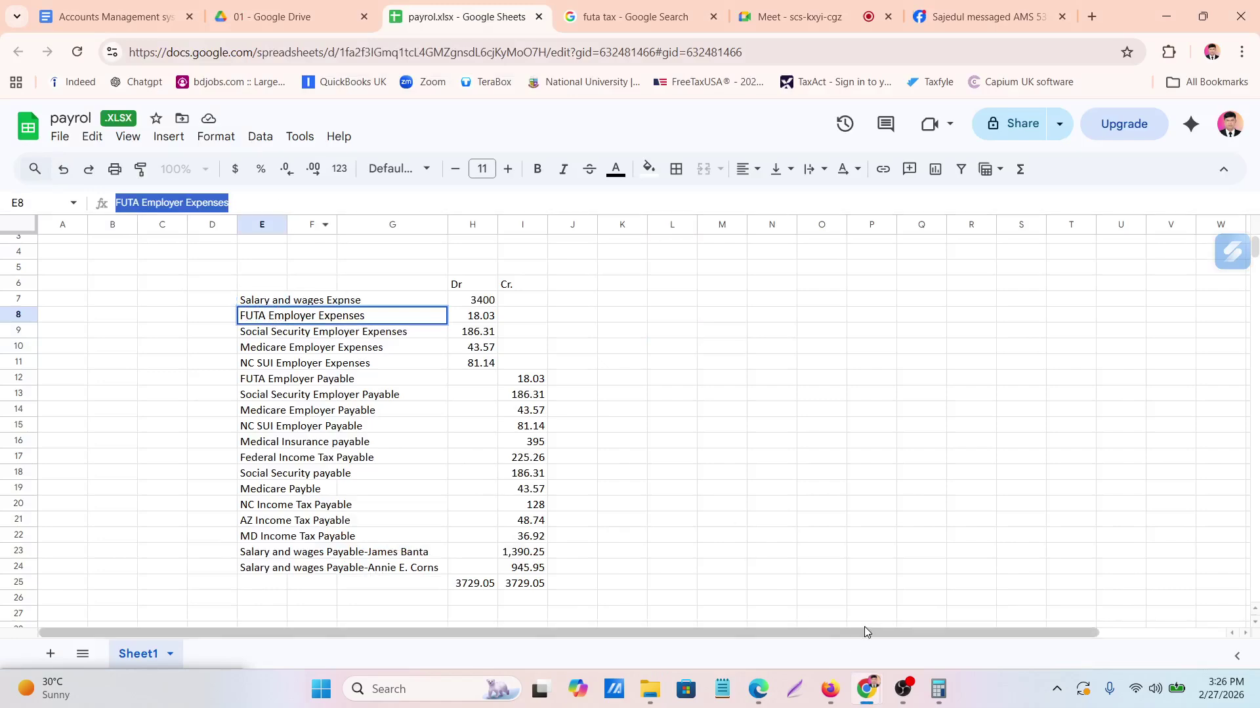
left_click(830, 696)
left_click(871, 168)
key("ctrl+v")
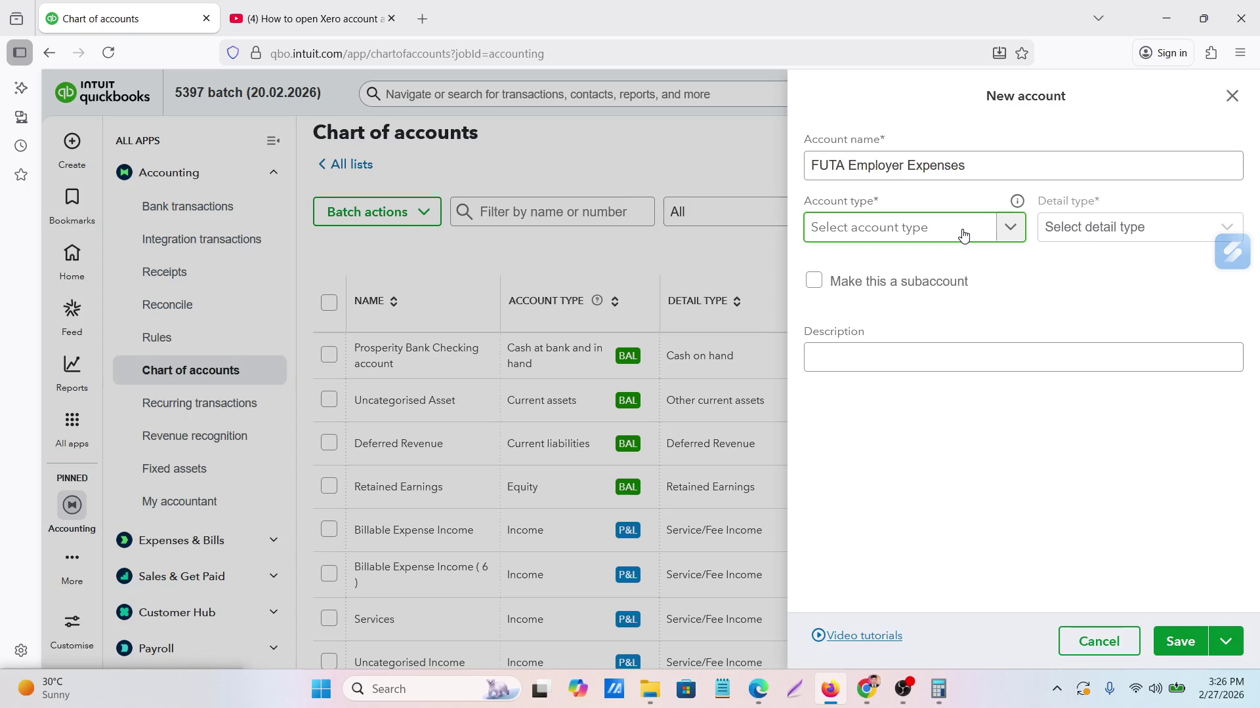
Set the FUTA Employer Expenses account's type to Expenses, then save it and start another new account
key("Tab")
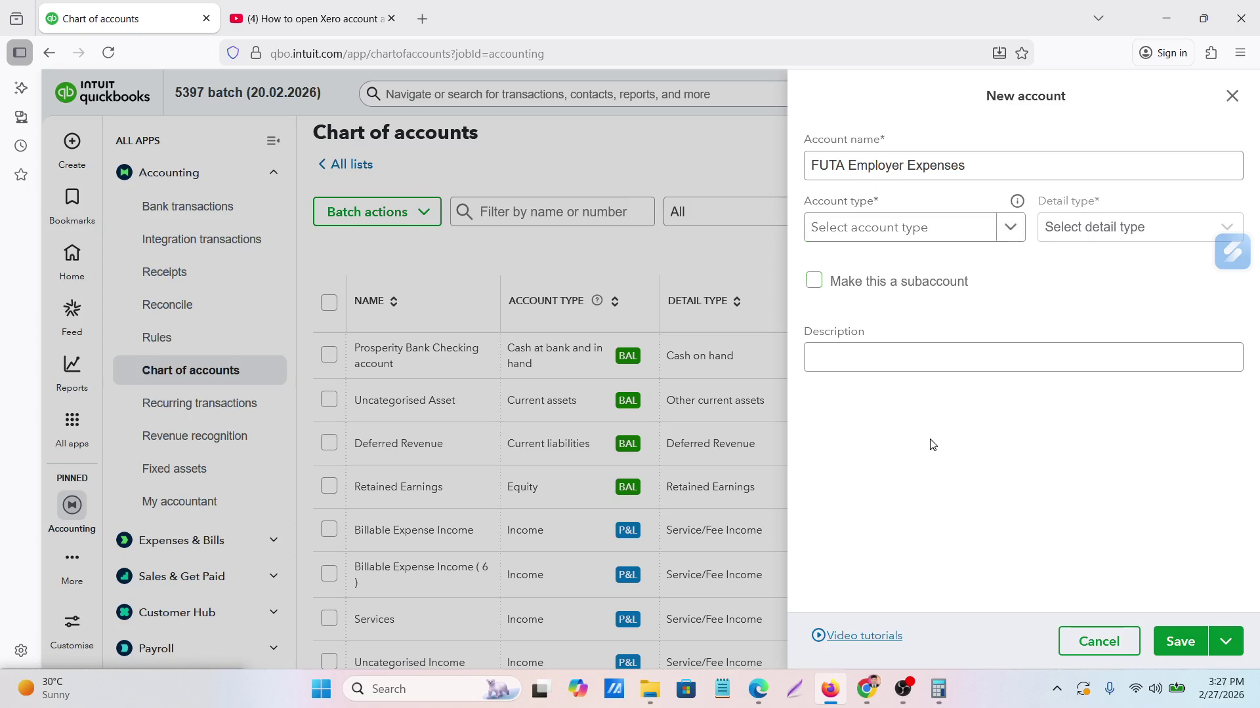
left_click(1014, 230)
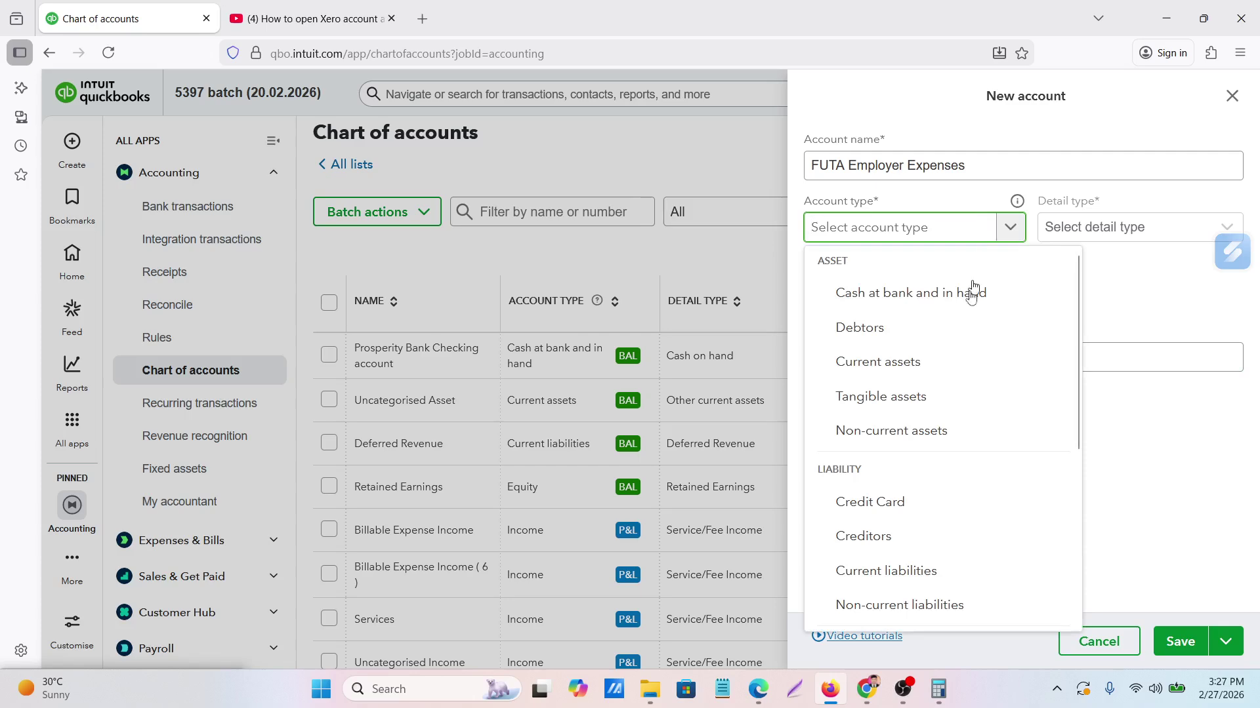
scroll(898, 525, "down", 5)
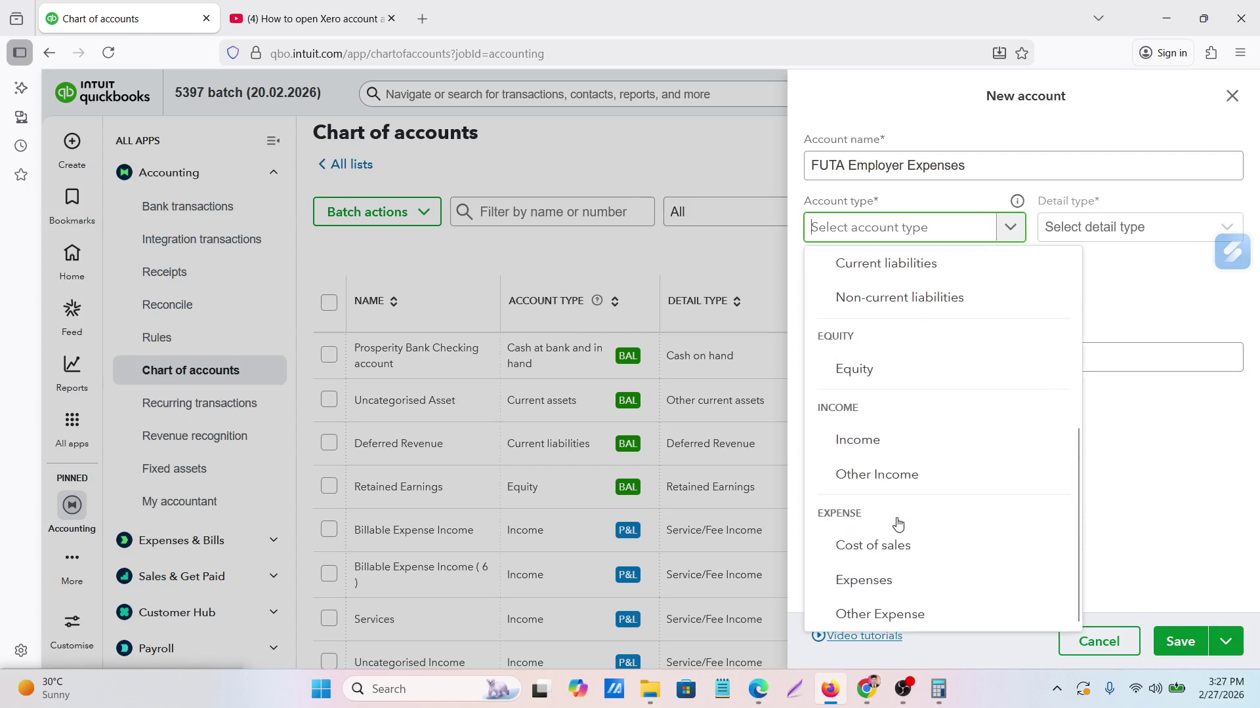
left_click(871, 593)
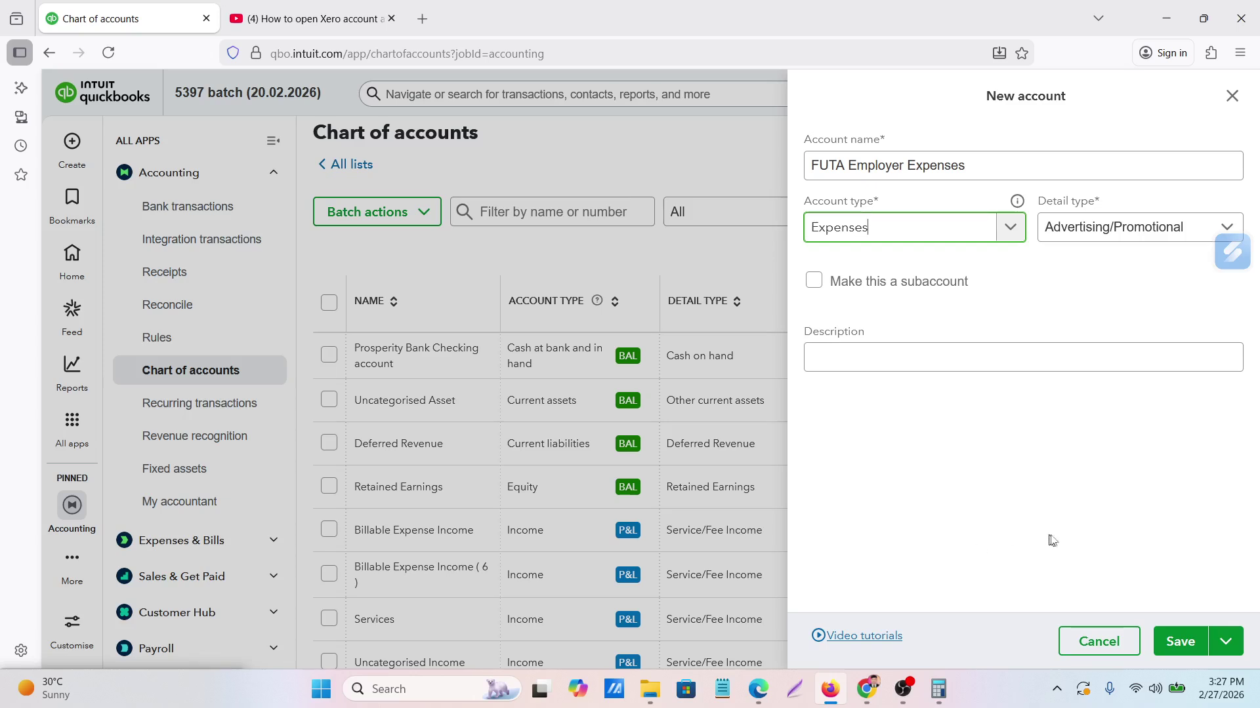
left_click(1230, 646)
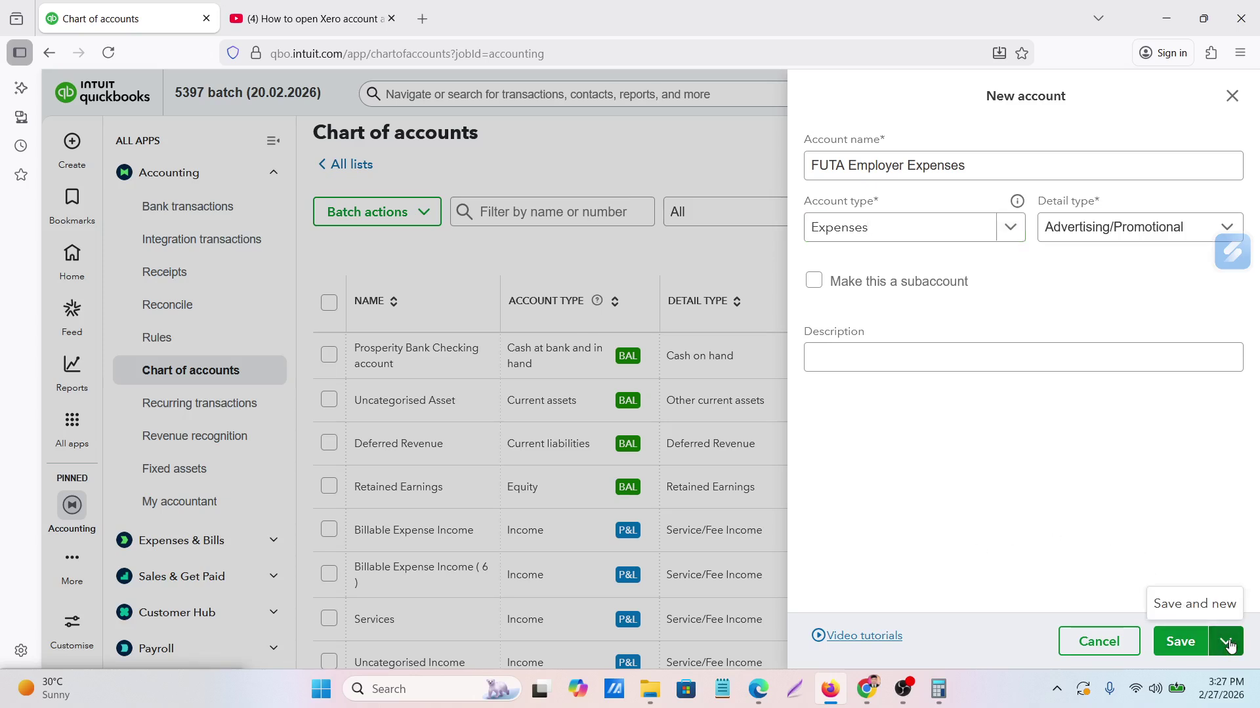
left_click(1195, 603)
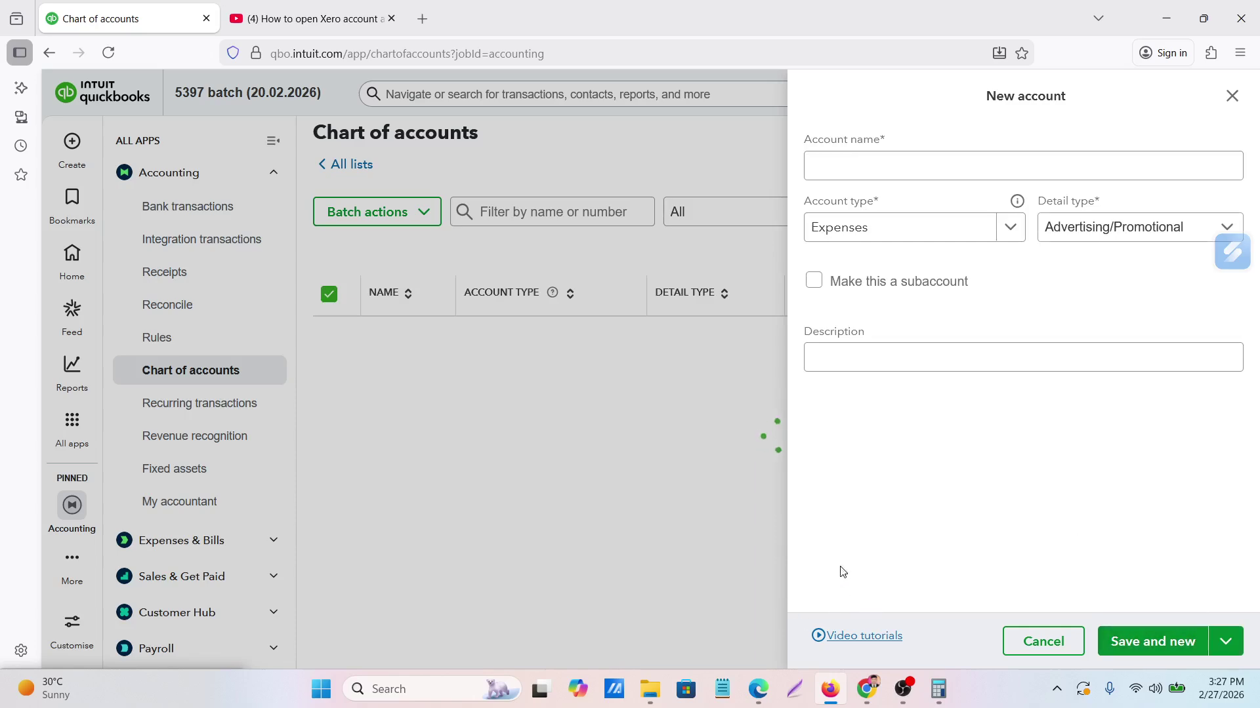
Copy the "Social Security Employer Expenses" label from payrol.xlsx in Chrome into the new account's name in Firefox, making sure the name is complete
mouse_move(876, 692)
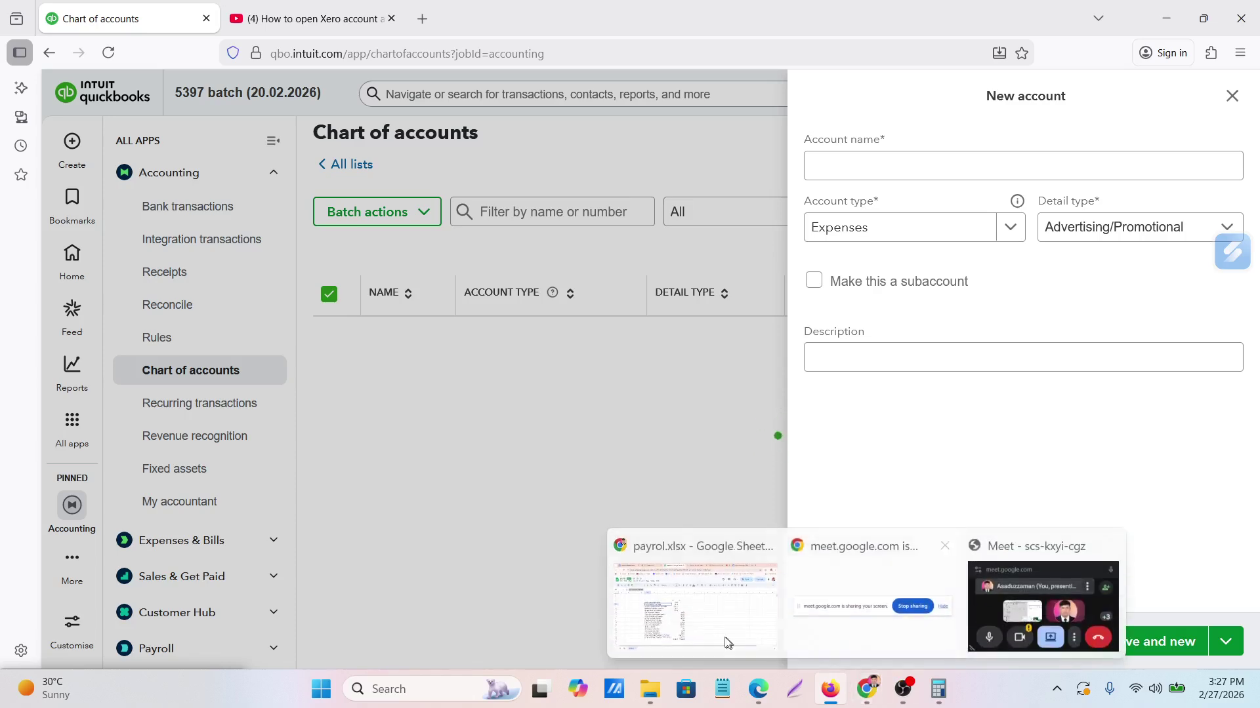
left_click(712, 624)
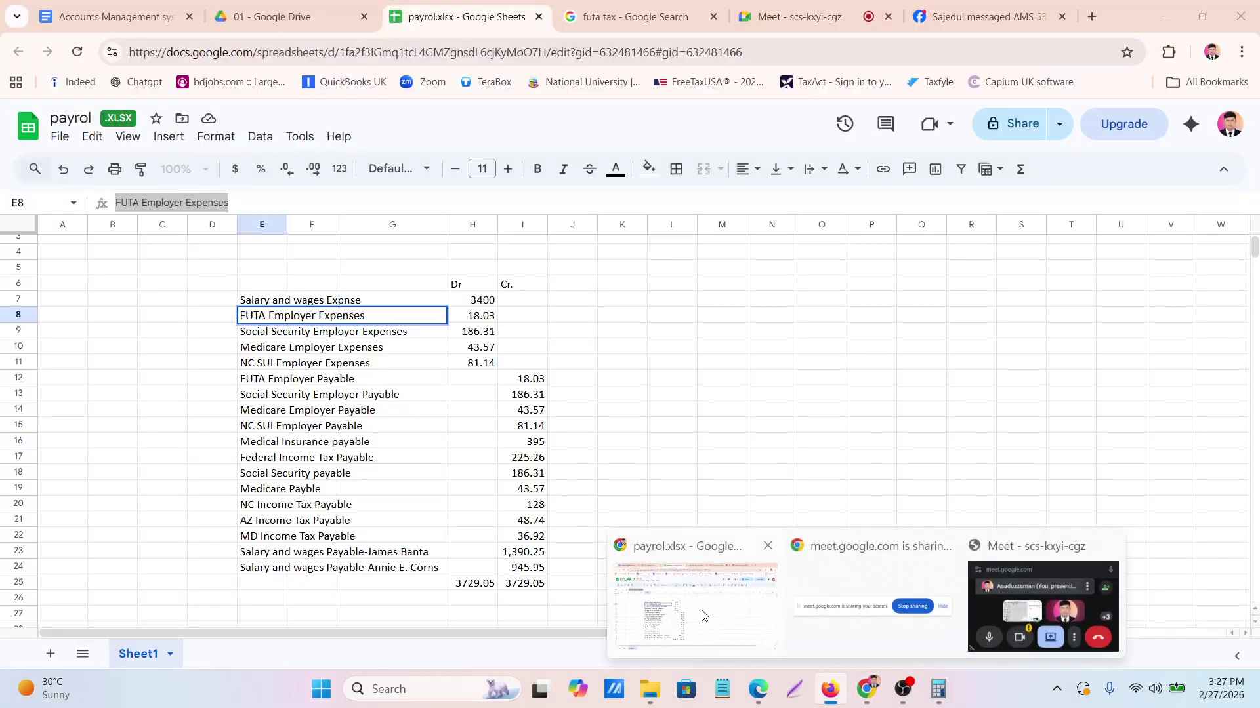
left_click(253, 335)
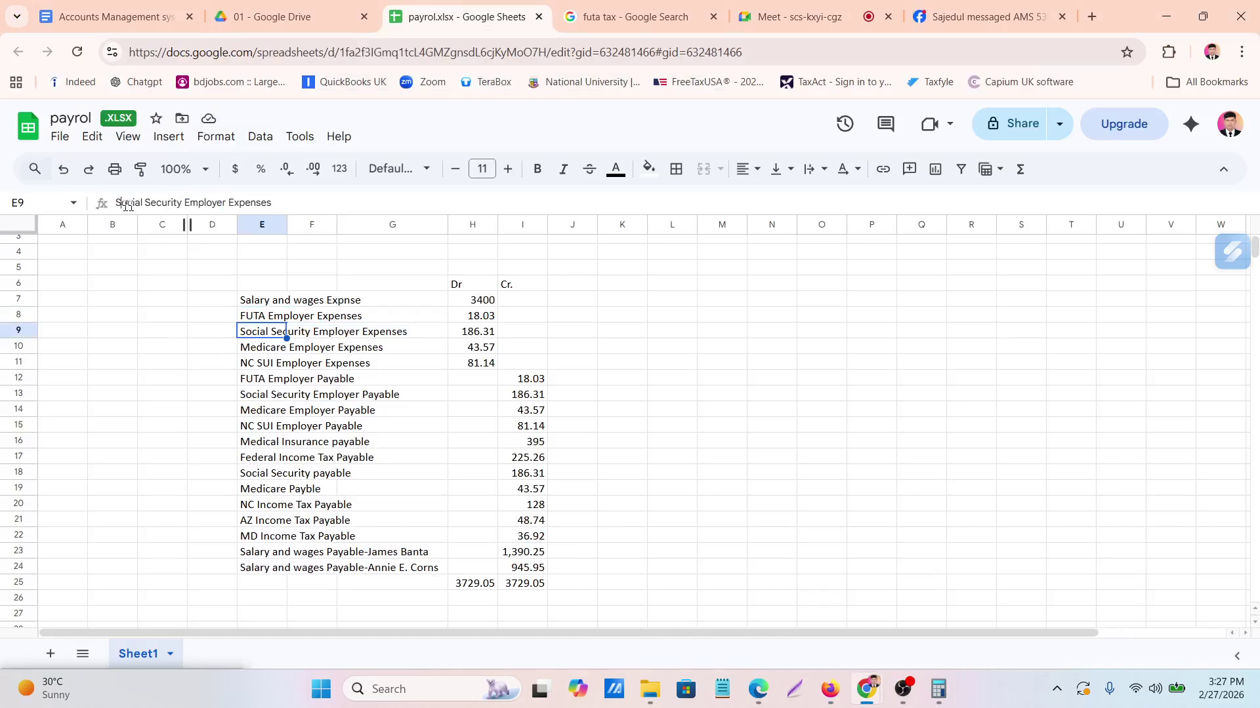
left_click_drag(125, 205, 272, 204)
key("ctrl+c")
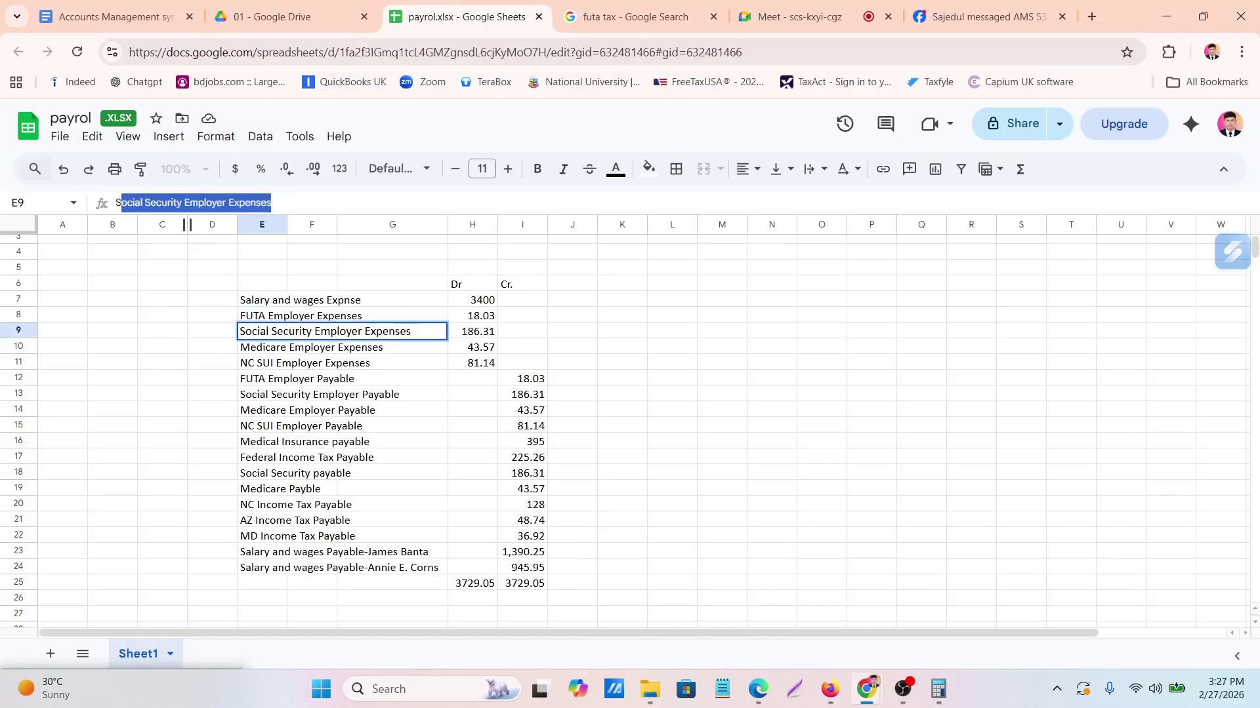
left_click(831, 690)
left_click(829, 172)
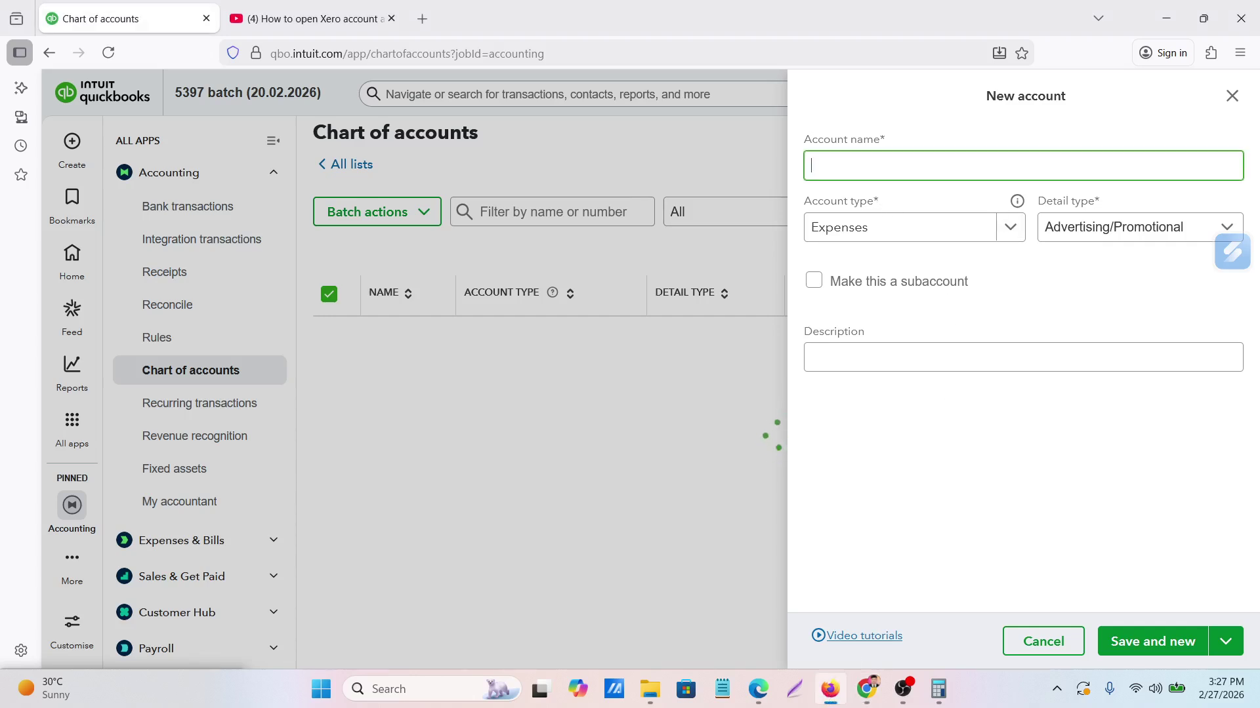
key("ctrl+v")
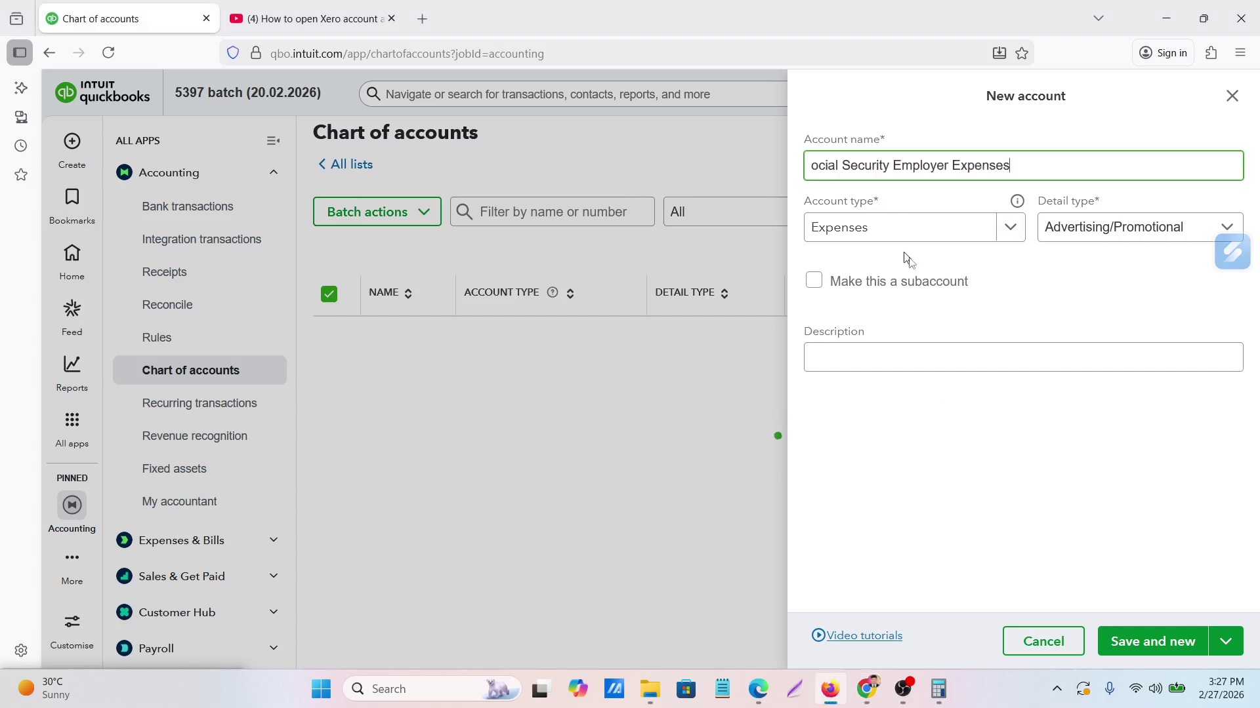
left_click(1039, 282)
left_click(811, 166)
type("S")
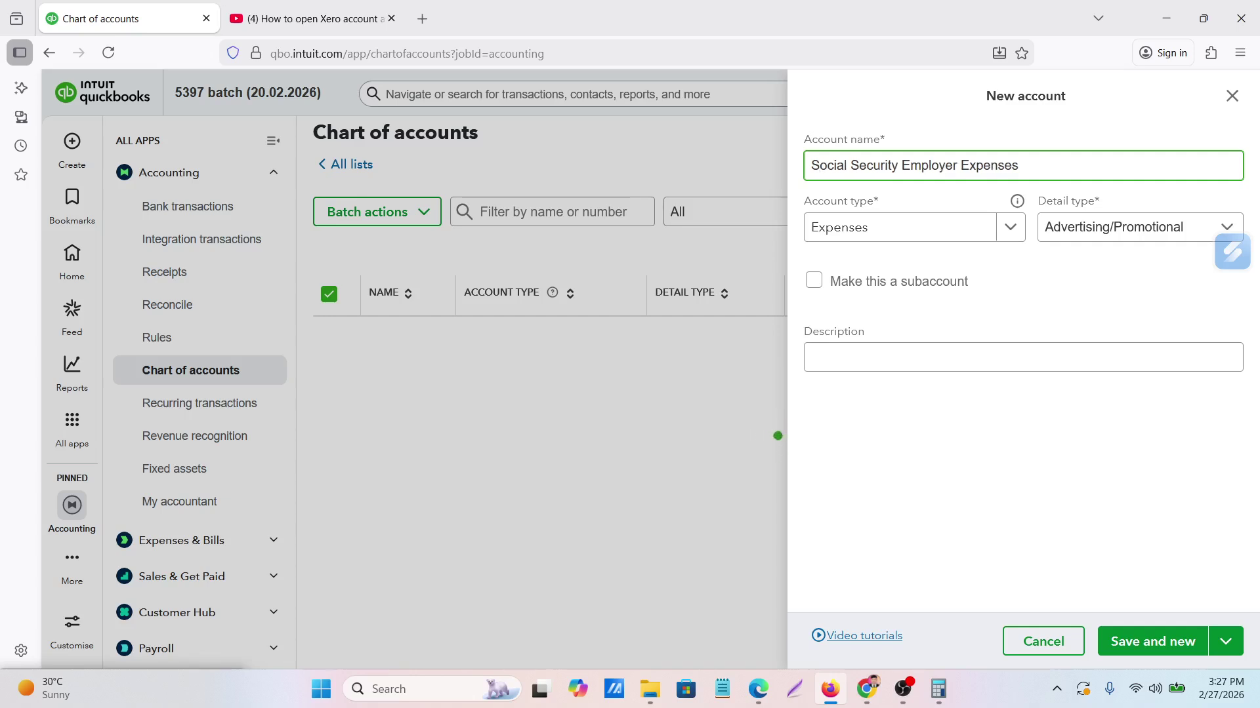
Select Expenses as the Social Security Employer Expenses account's type, then save it and start another new account
left_click(933, 432)
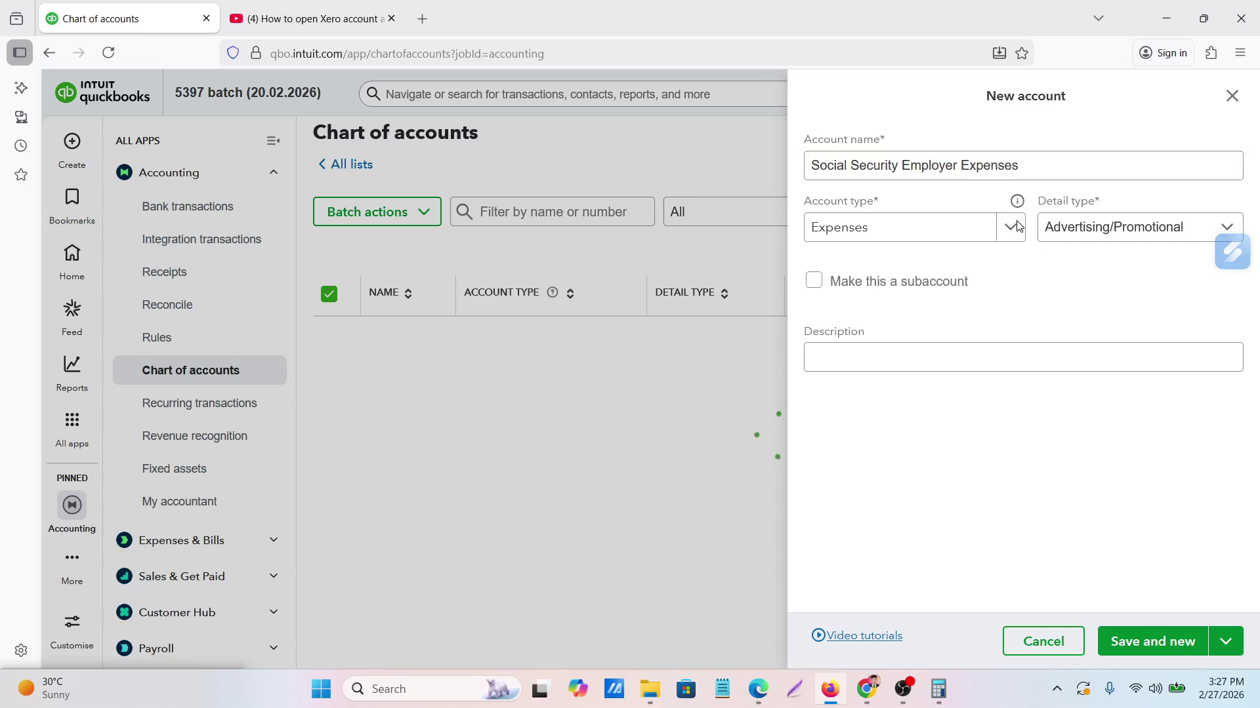
left_click(901, 236)
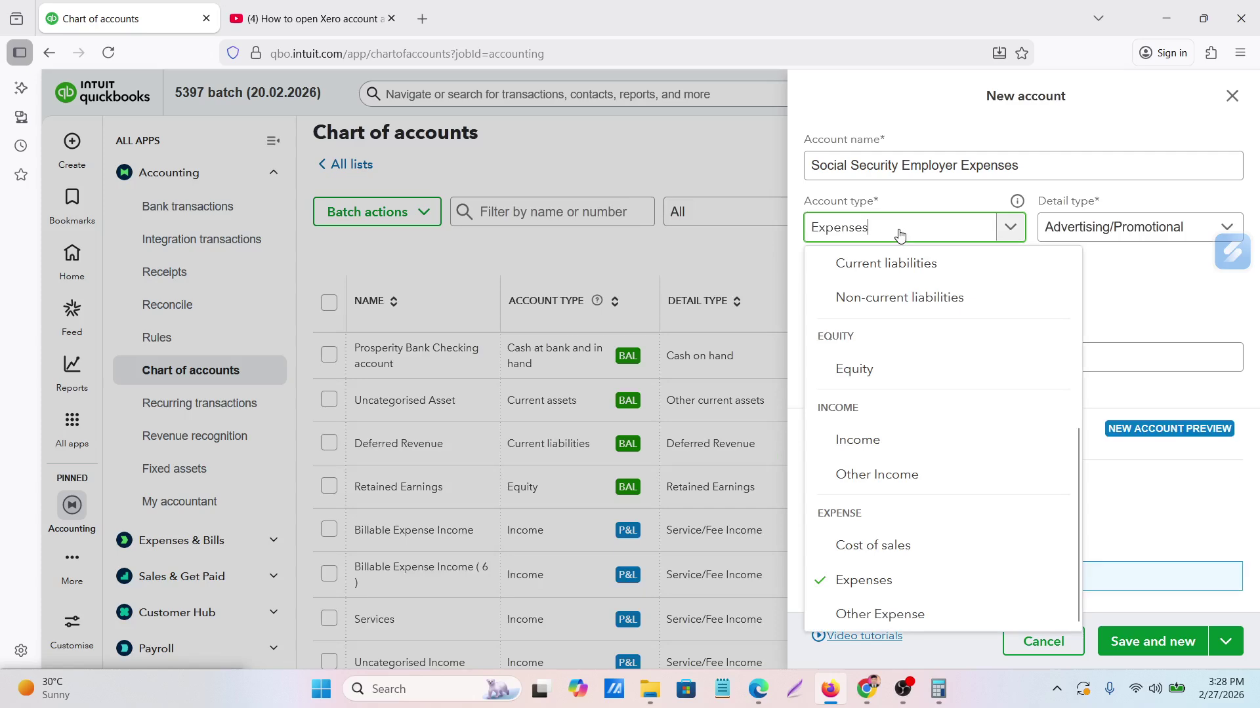
left_click(847, 580)
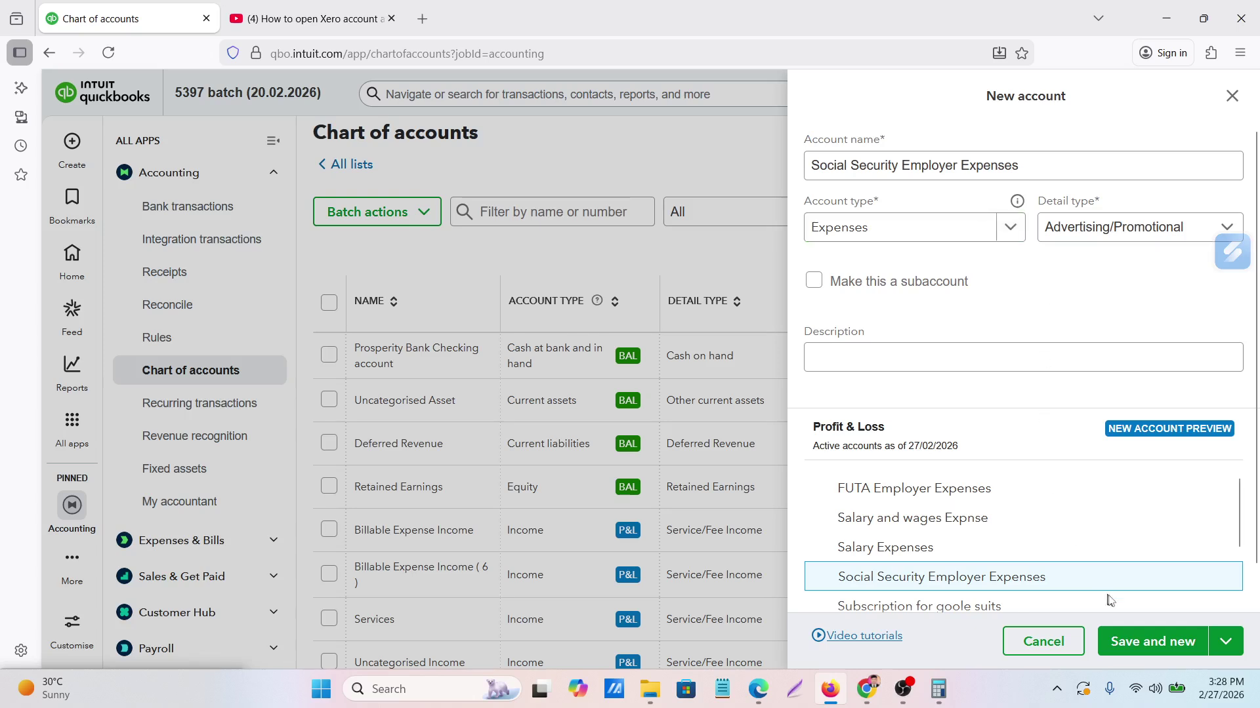
left_click(1144, 654)
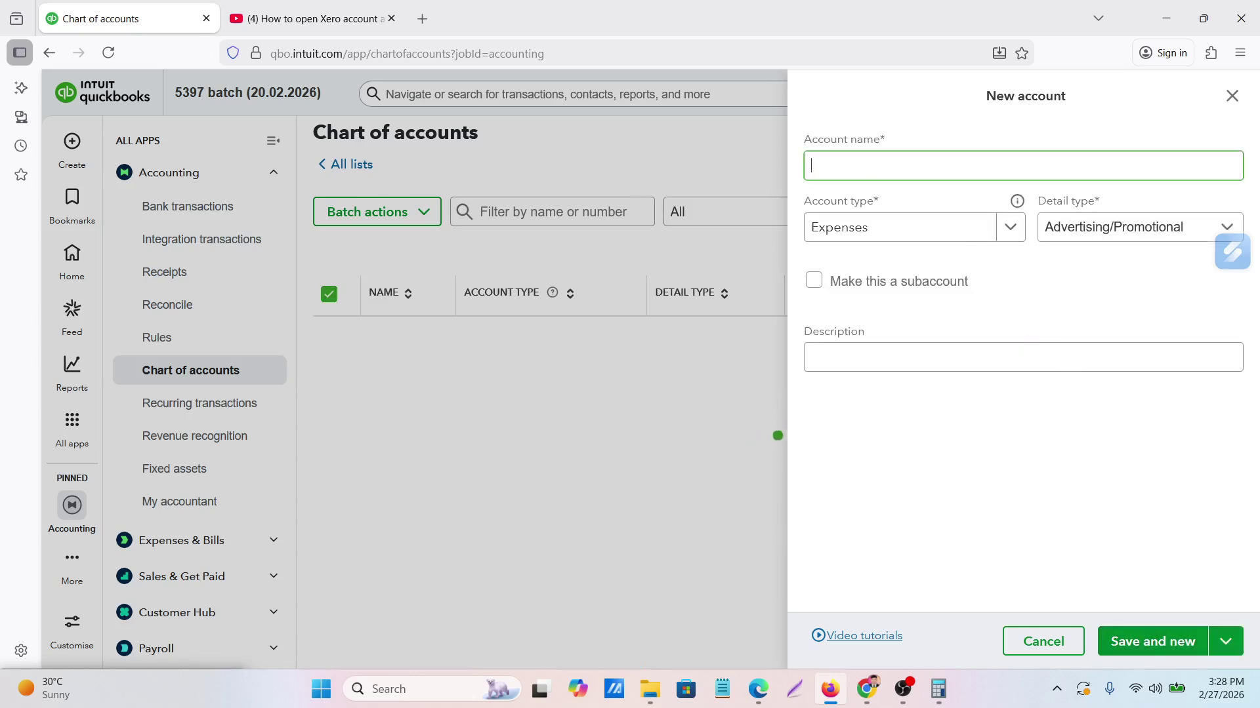
Copy the "Medicare Employer Expenses" label from payrol.xlsx in Chrome into the new account's name in QuickBooks in Firefox
mouse_move(881, 685)
left_click(623, 581)
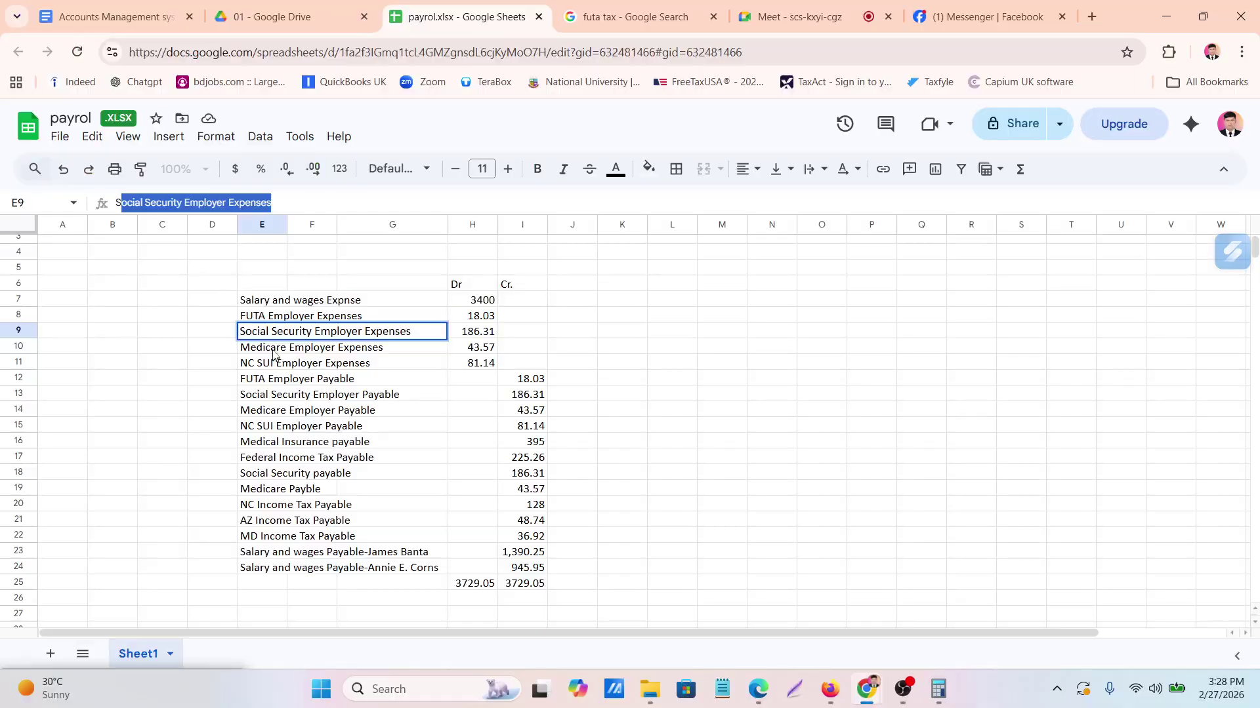
left_click(276, 353)
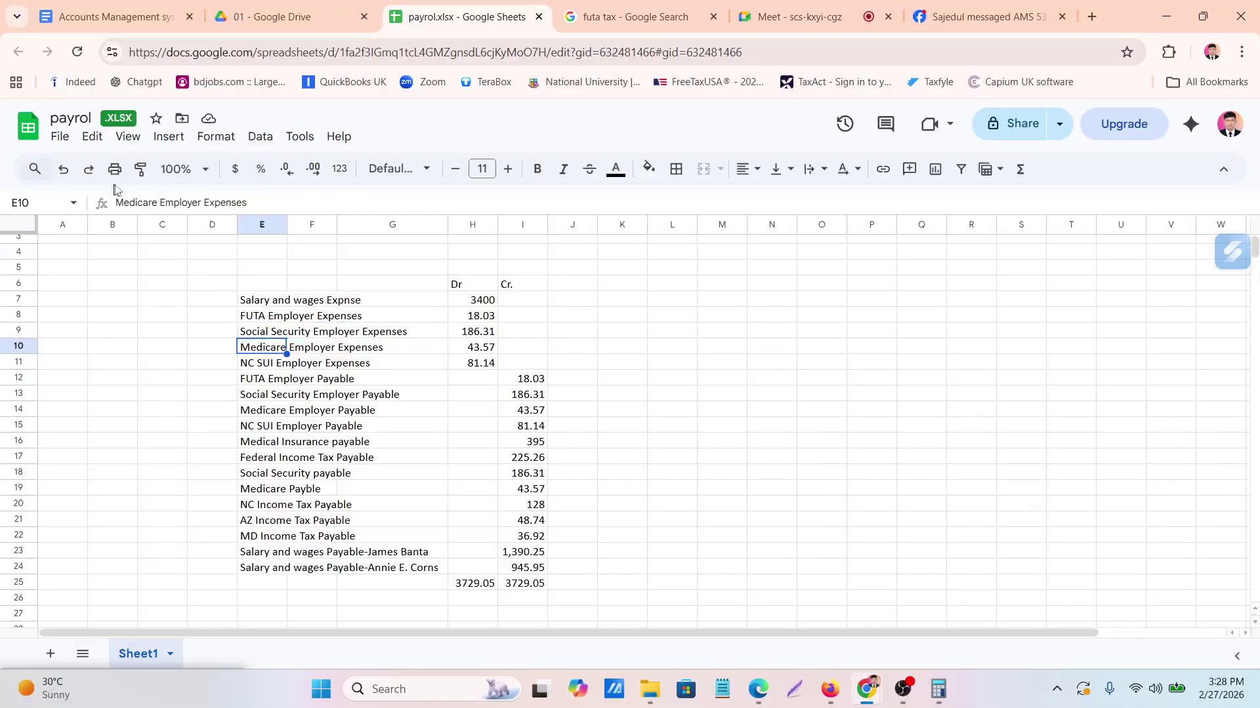
left_click_drag(116, 203, 303, 214)
key("ctrl+c")
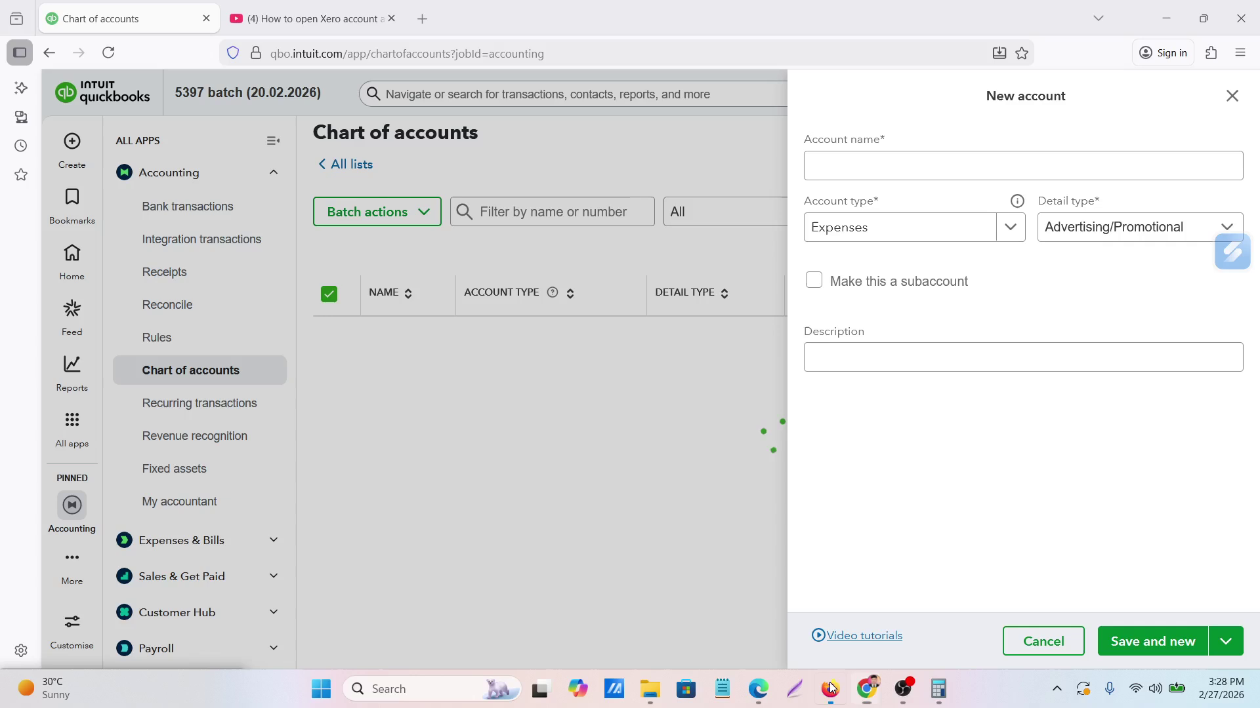
left_click(830, 689)
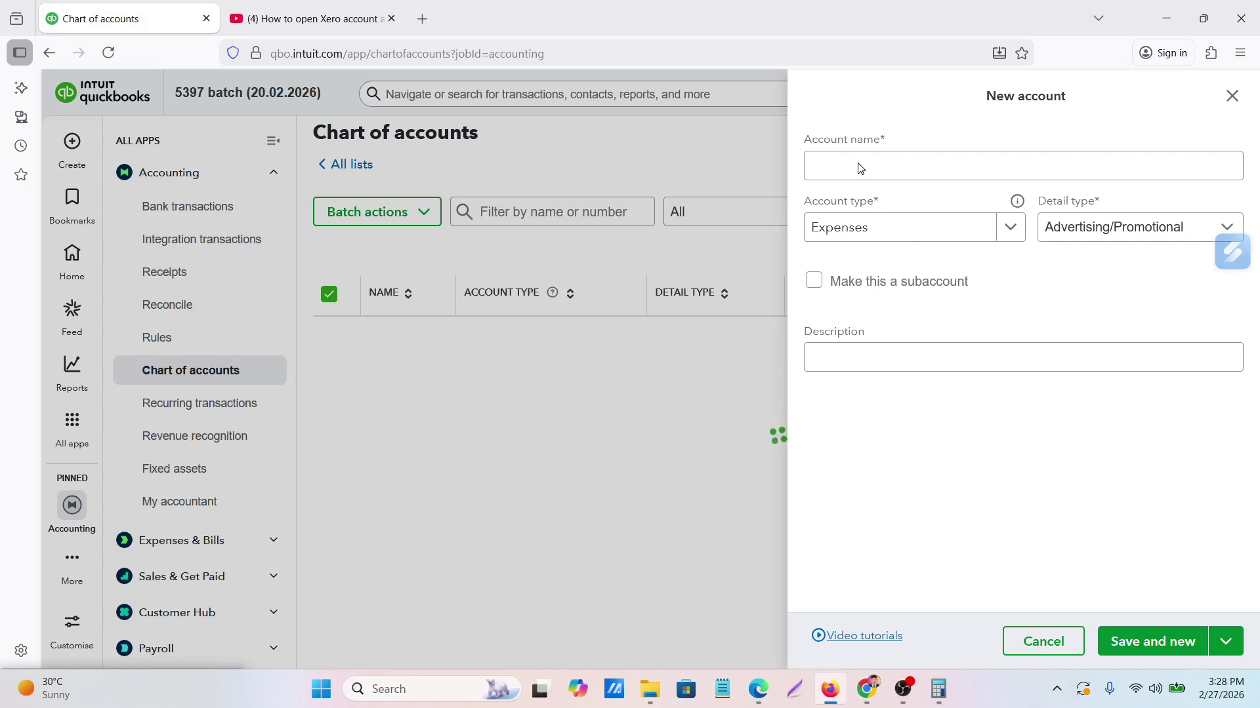
left_click(890, 351)
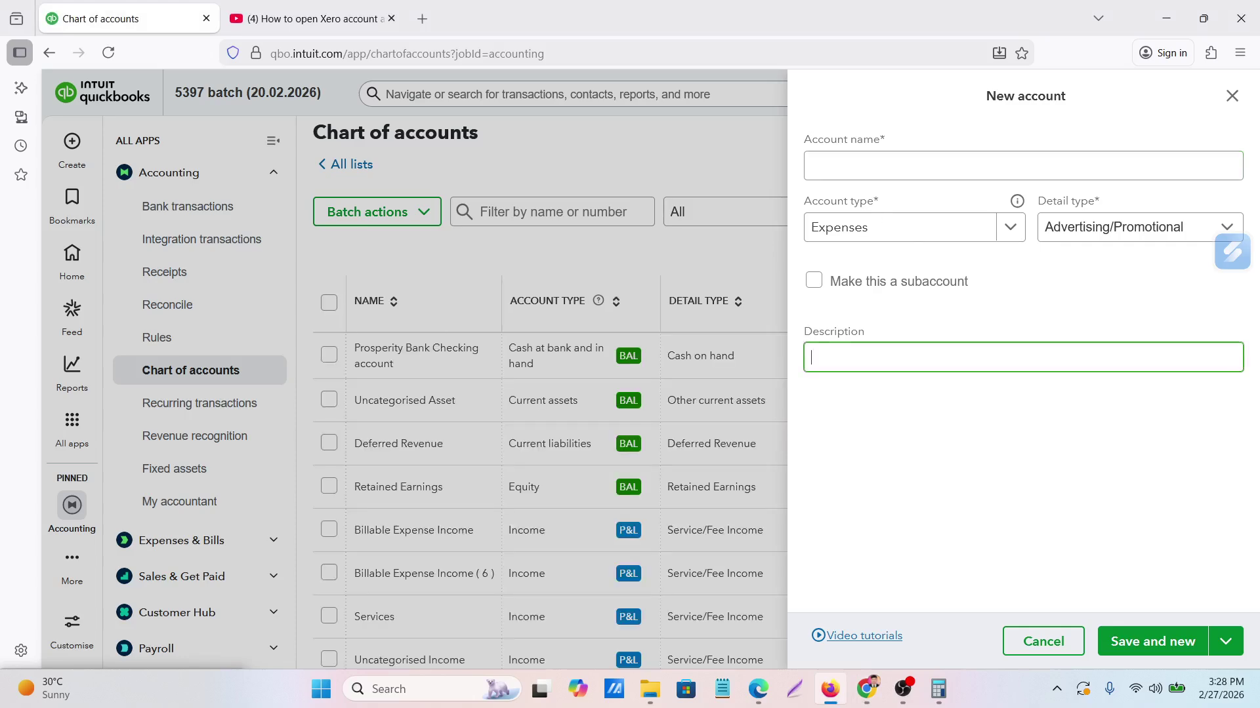
left_click(850, 171)
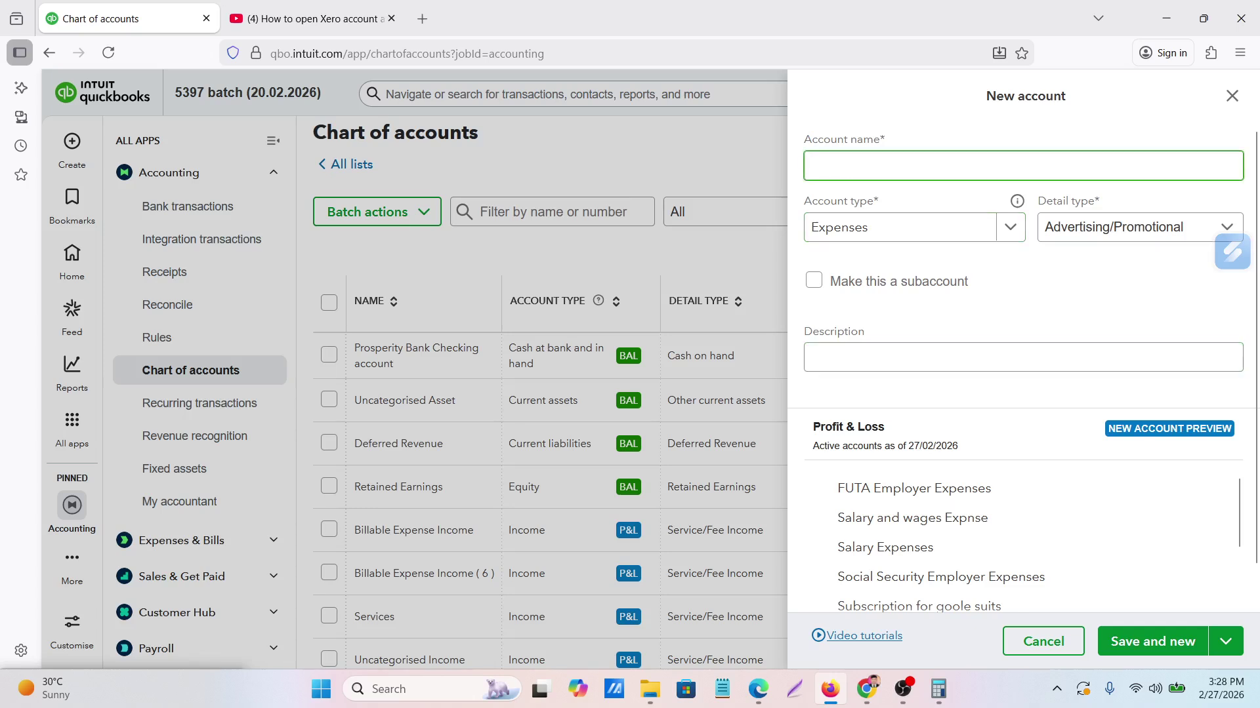
key("ctrl+v")
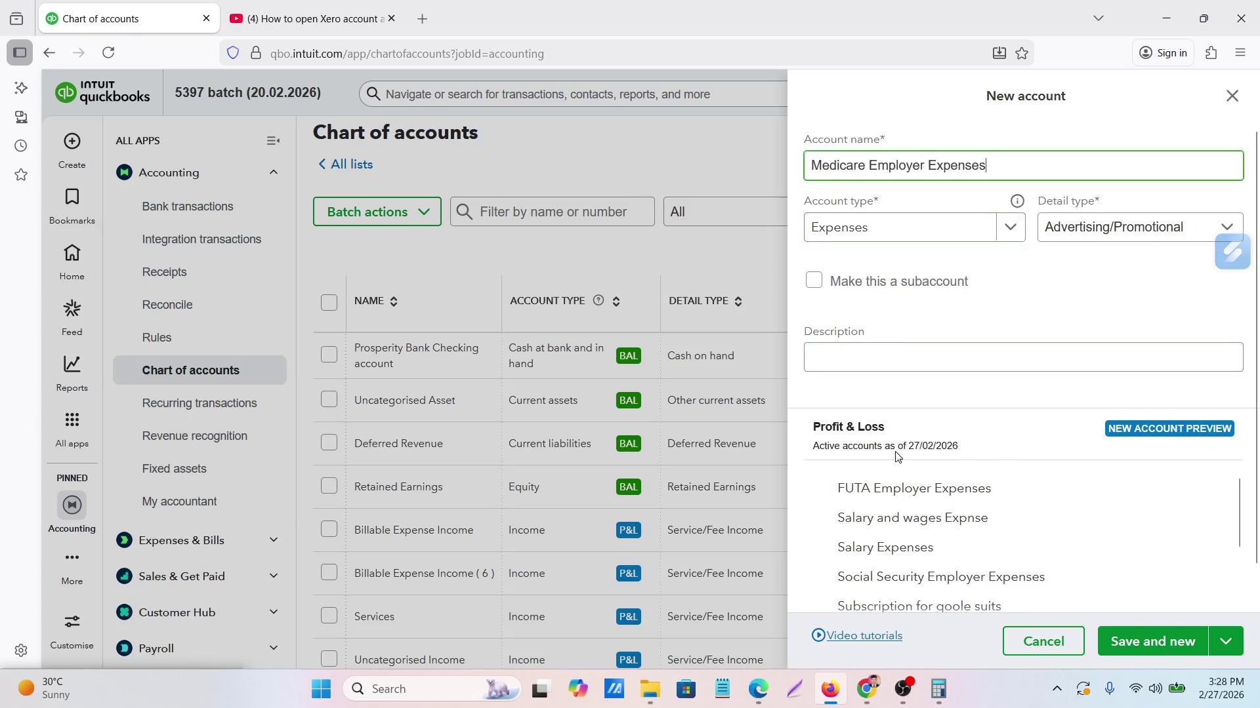
Select Expenses as the Medicare Employer Expenses account's type, then save it and start another new account
left_click(1016, 232)
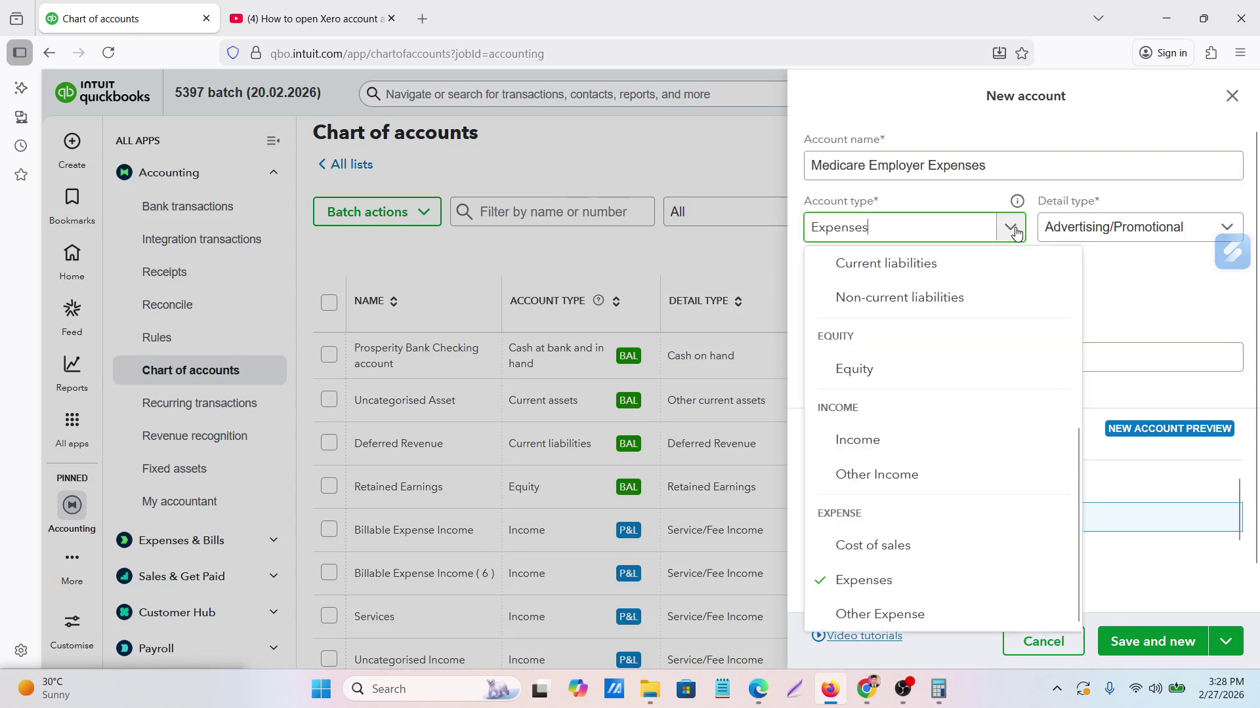
left_click(865, 581)
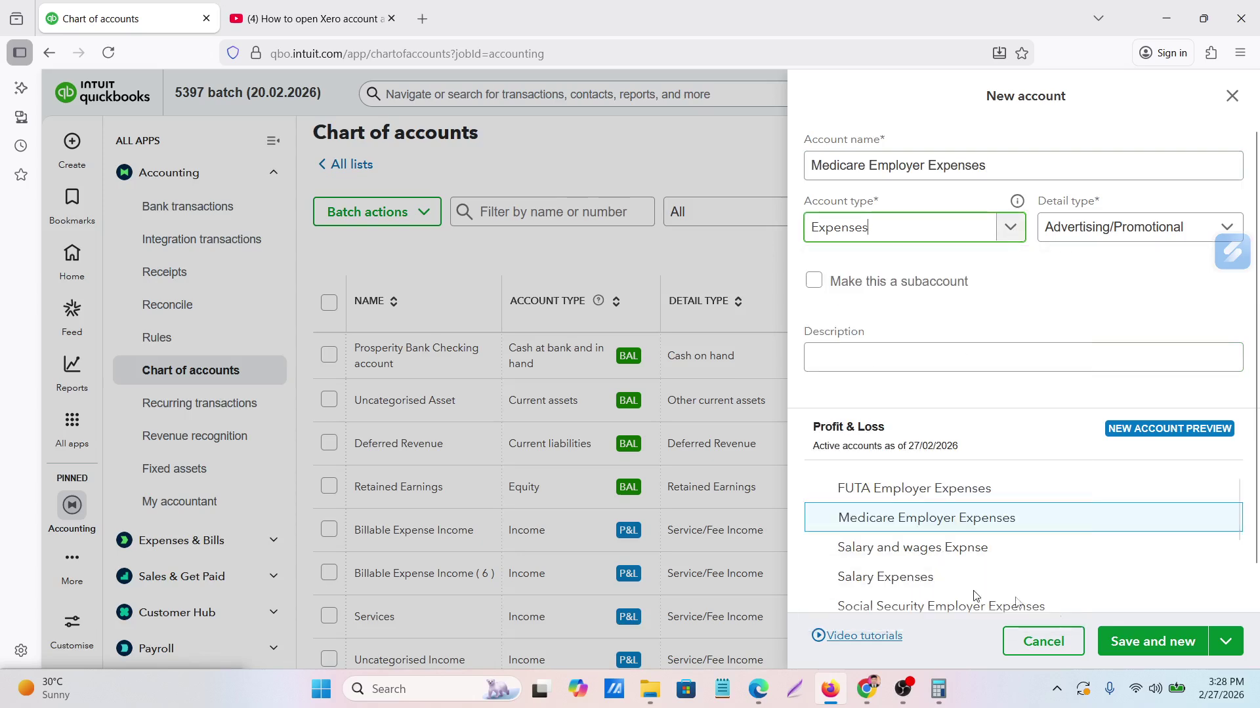
left_click(1152, 645)
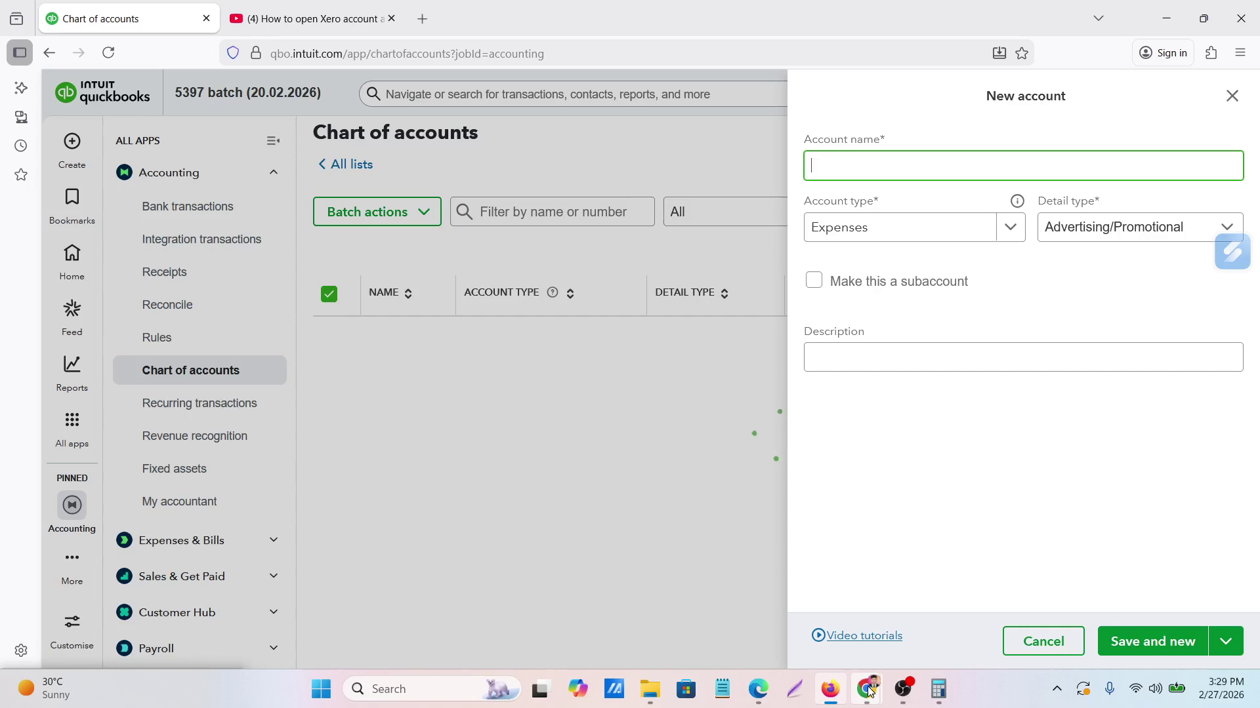
Copy the "NC SUI Employer Expenses" label from payrol.xlsx in Chrome into the new account's name in QuickBooks in Firefox
mouse_move(871, 692)
left_click(689, 603)
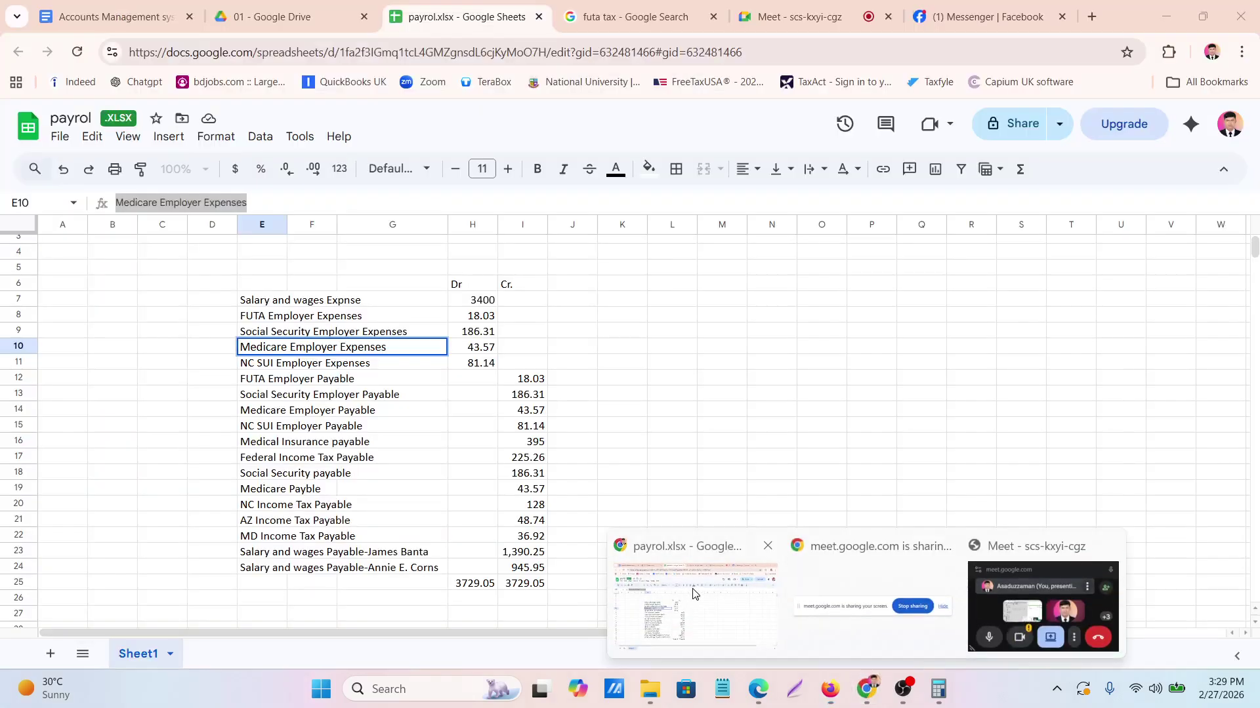
left_click(294, 370)
left_click(256, 371)
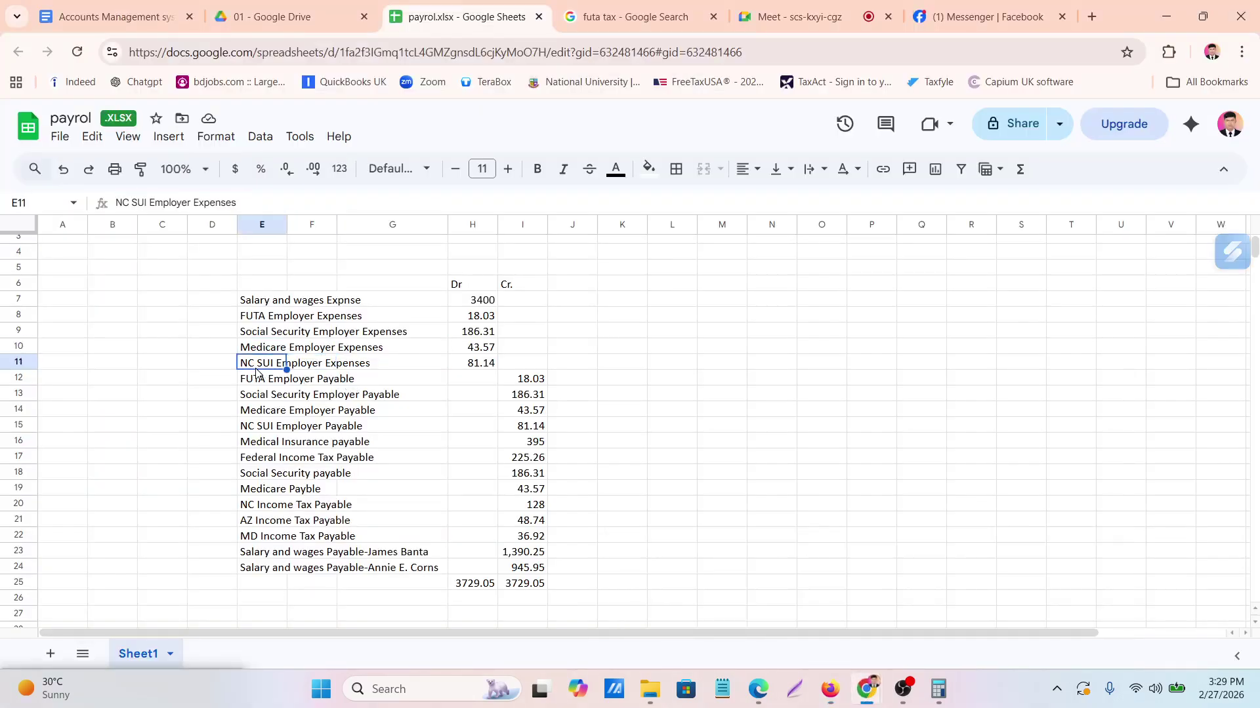
left_click_drag(118, 204, 254, 210)
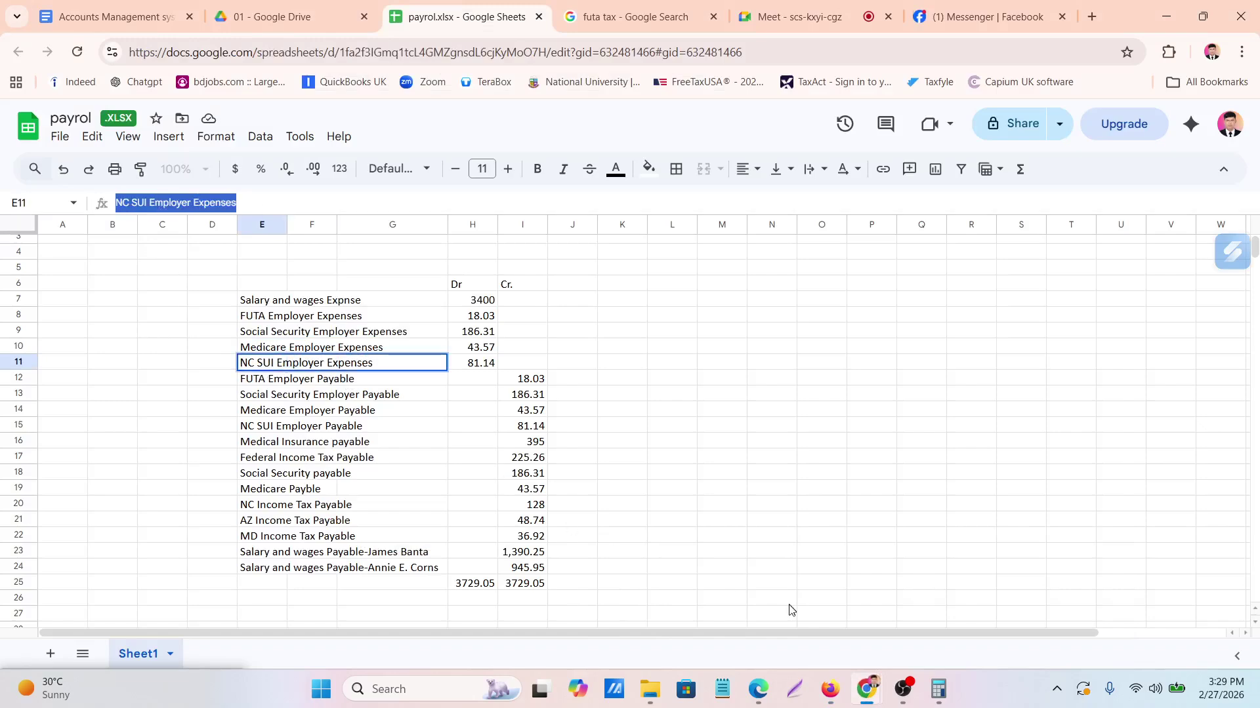
left_click(830, 689)
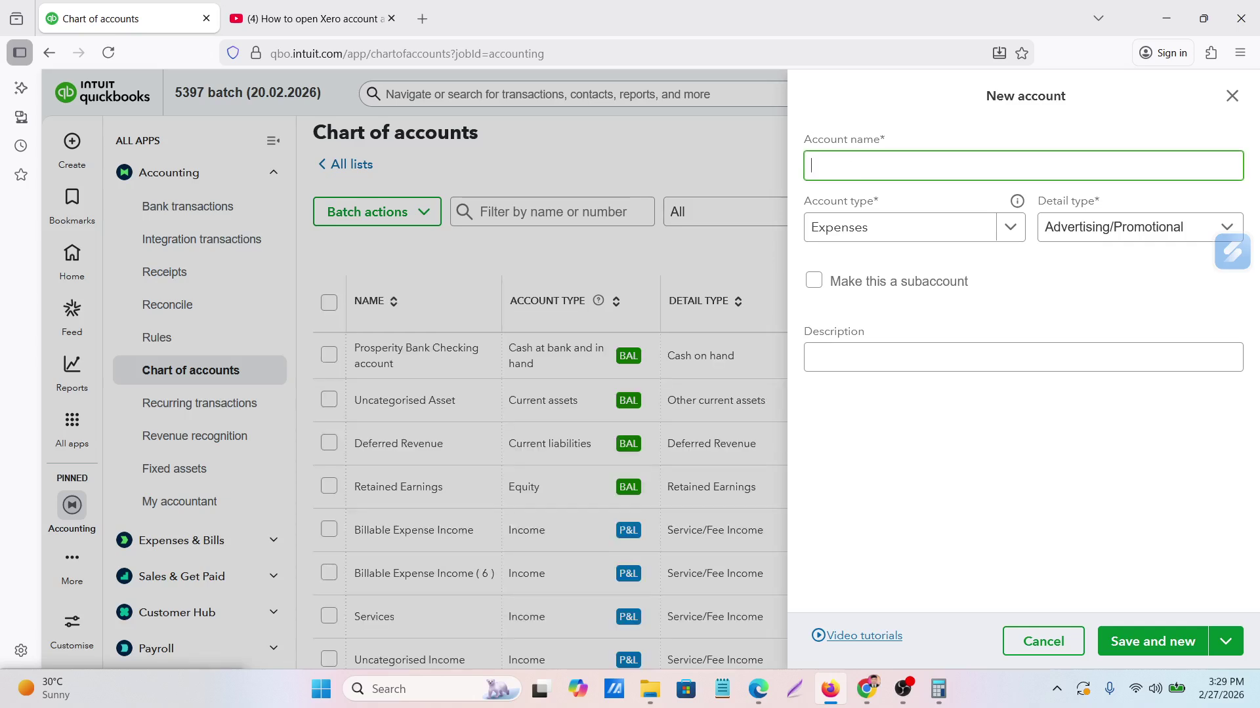
type("NC SUI Employer Expenses")
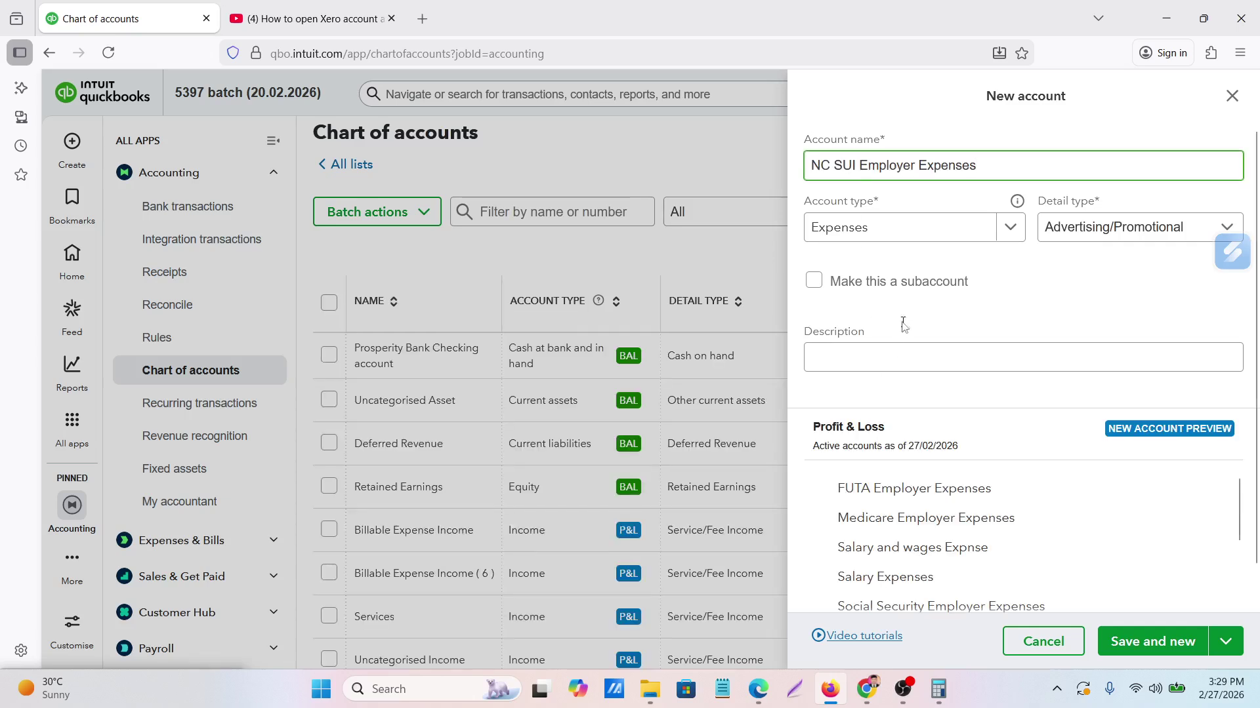
Select Expenses as the NC SUI Employer Expenses account's type, then save it and start another new account
left_click(905, 231)
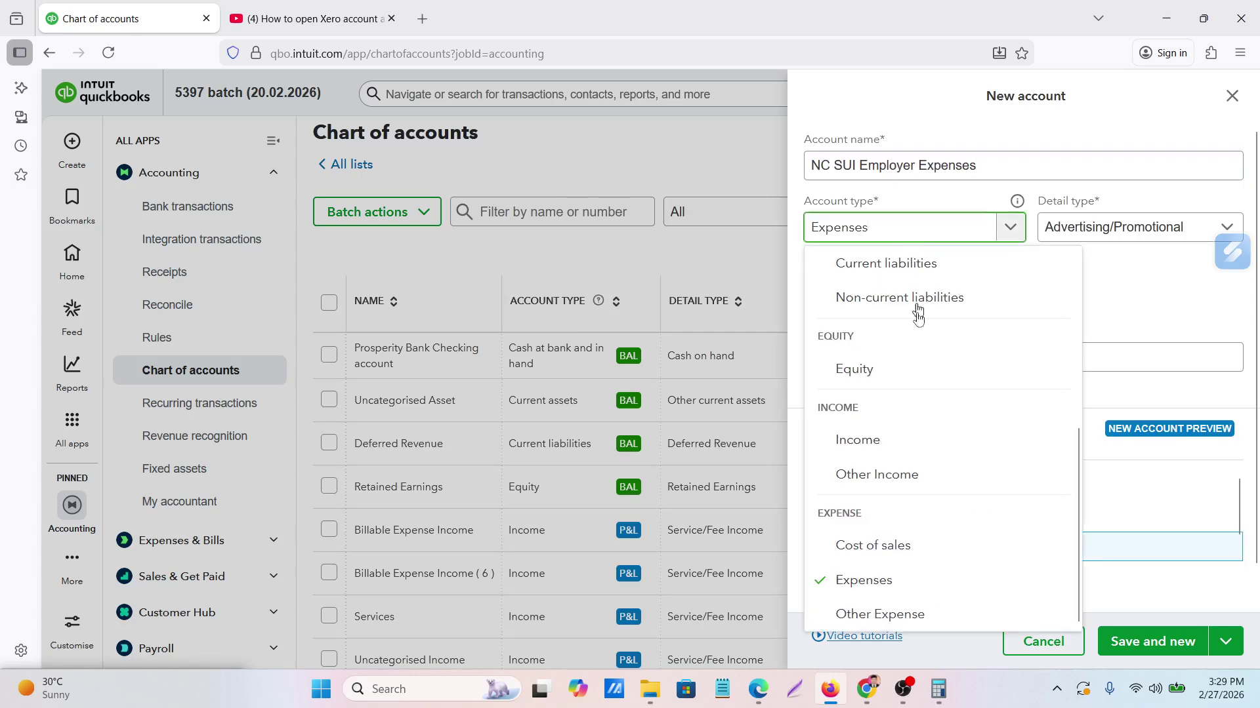
left_click(872, 580)
left_click(1155, 647)
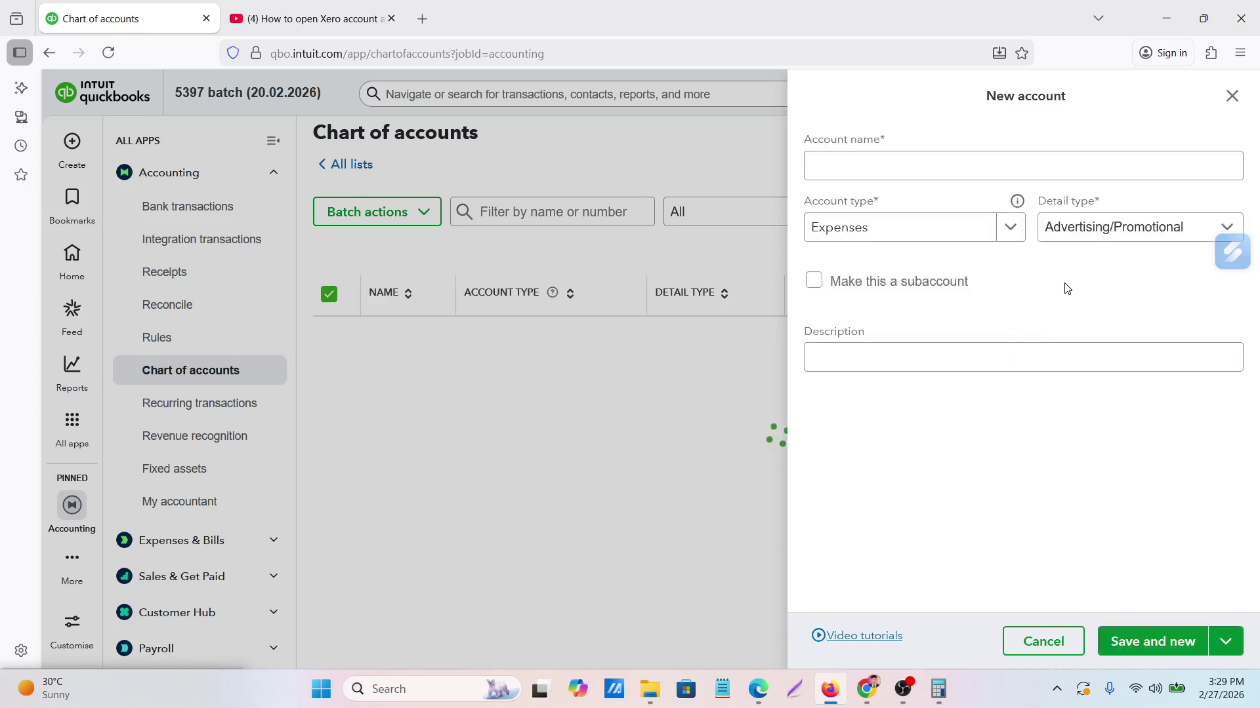
Copy the "FUTA Employer Payable" label from payrol.xlsx in Chrome into the new account's name in QuickBooks in Firefox
left_click(951, 186)
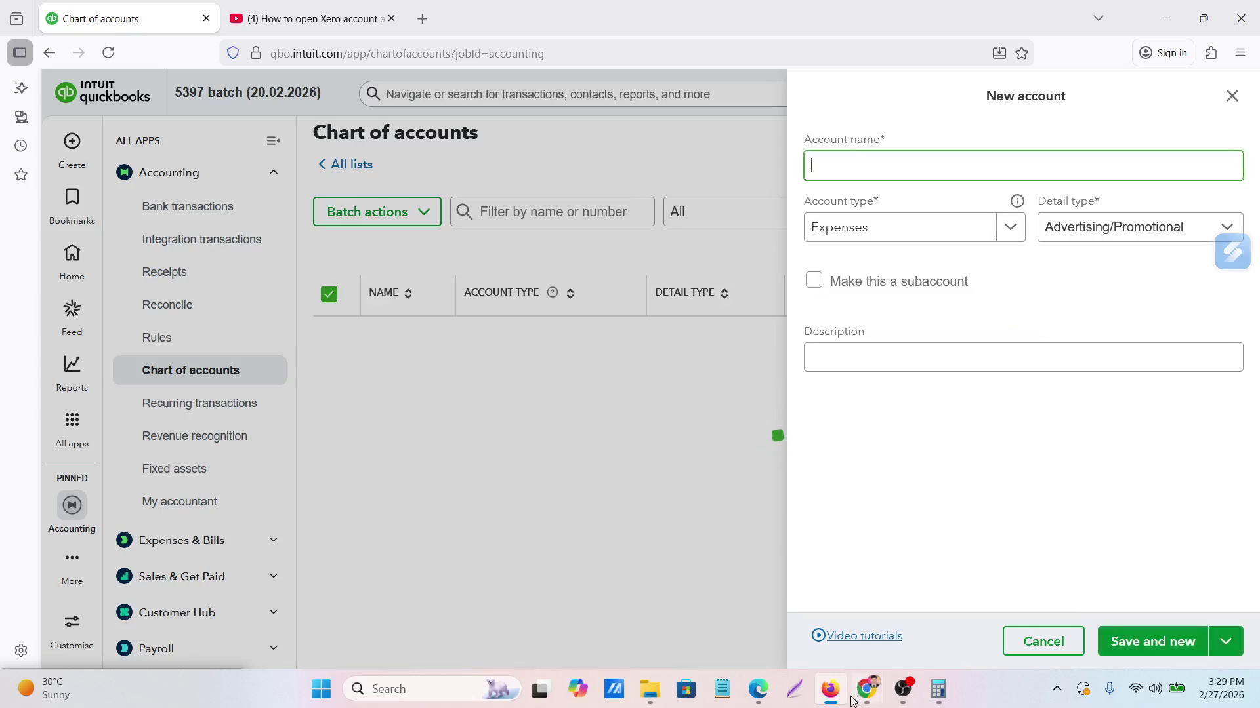
mouse_move(867, 689)
left_click(676, 619)
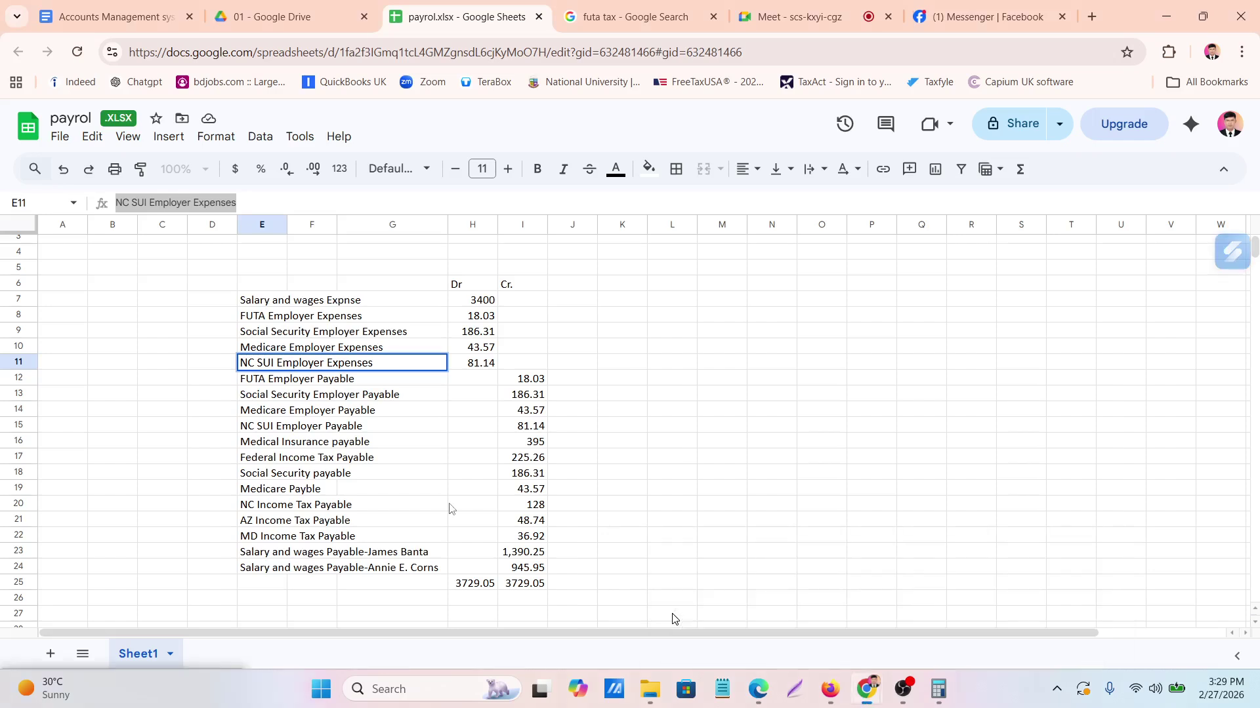
left_click(295, 385)
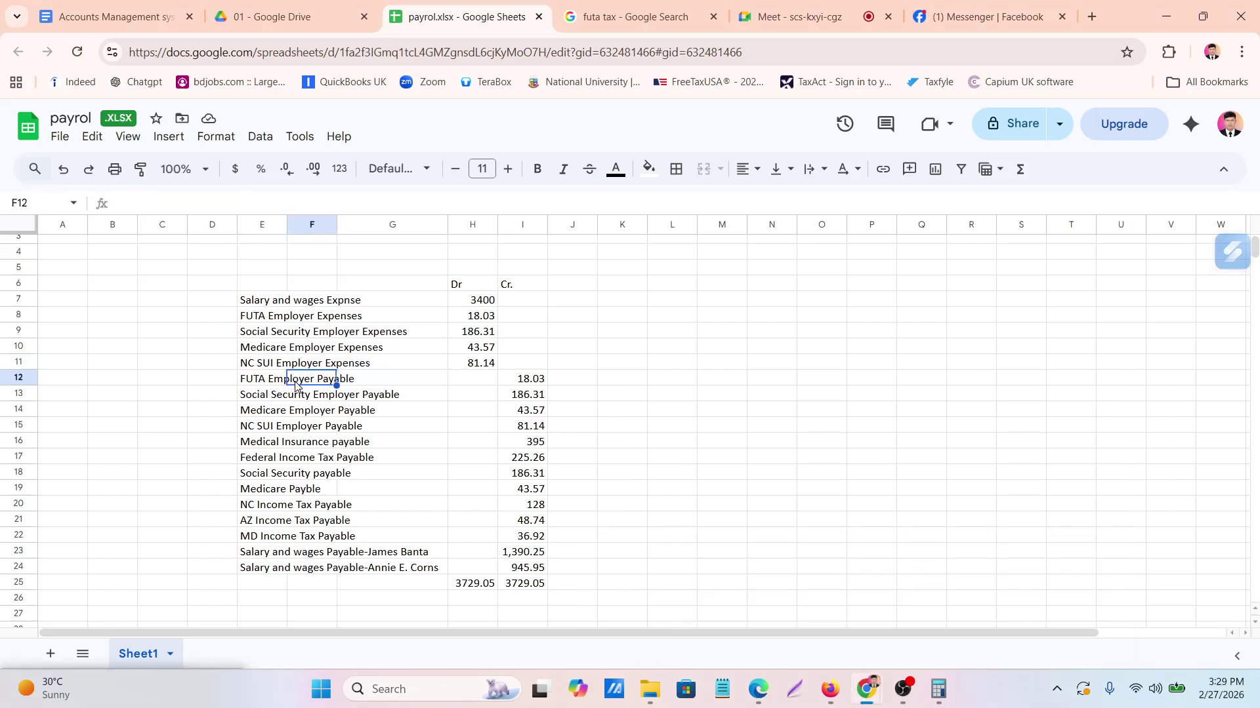
left_click(270, 382)
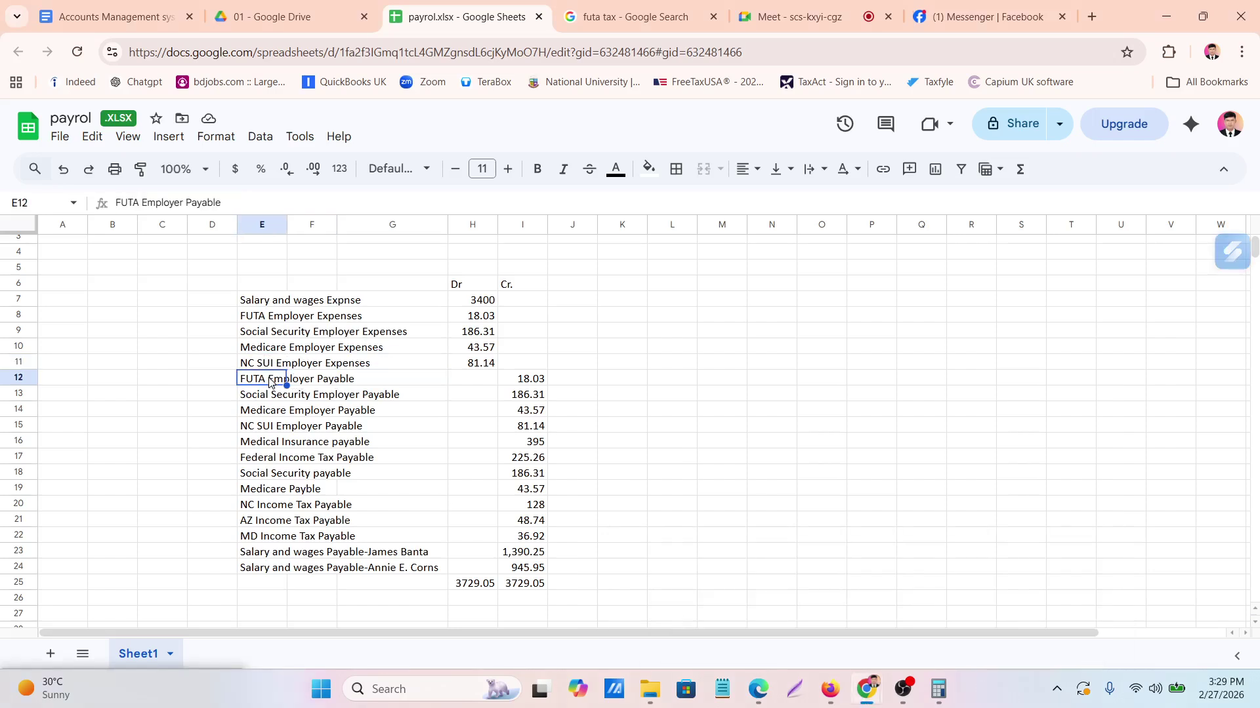
triple_click(173, 203)
key("ctrl+c")
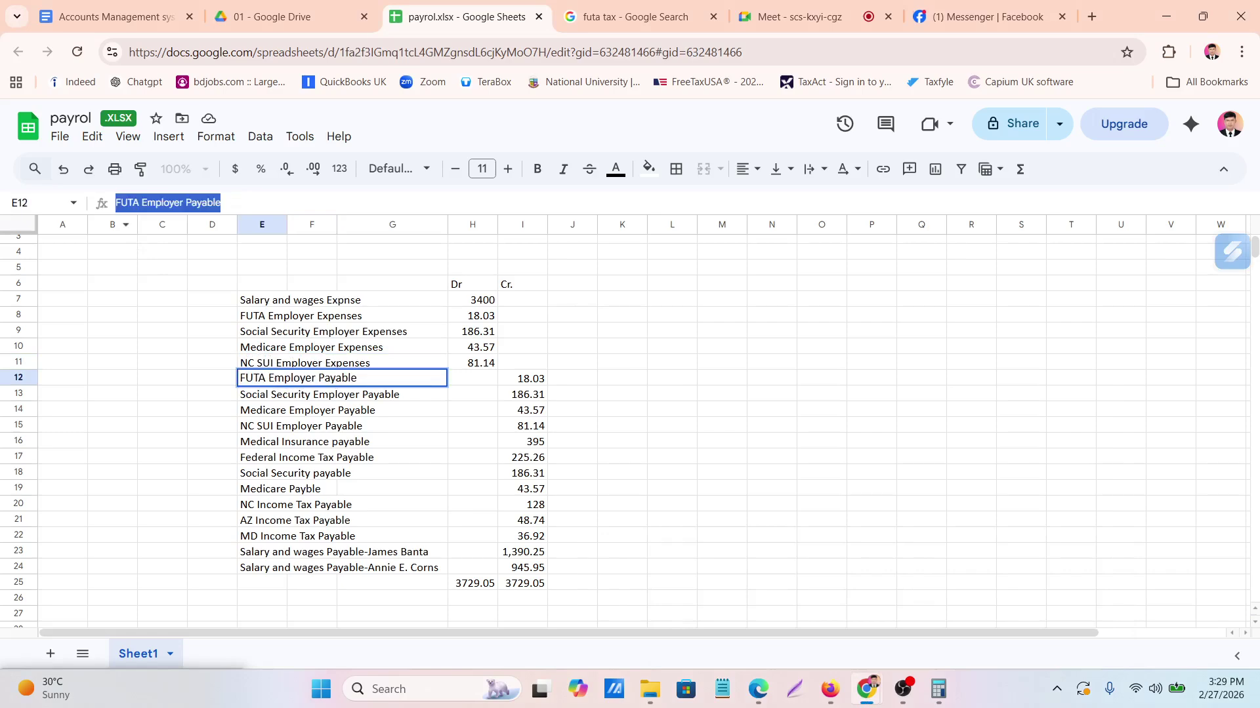
left_click(832, 690)
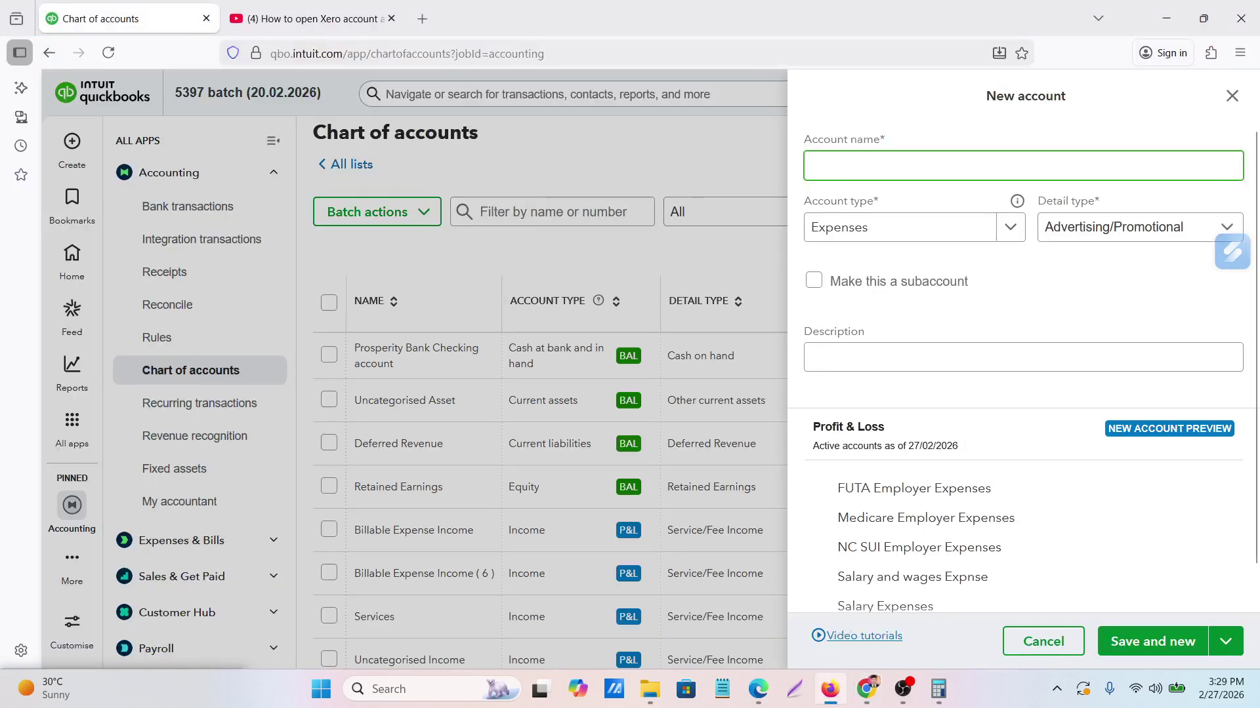
key("ctrl+v")
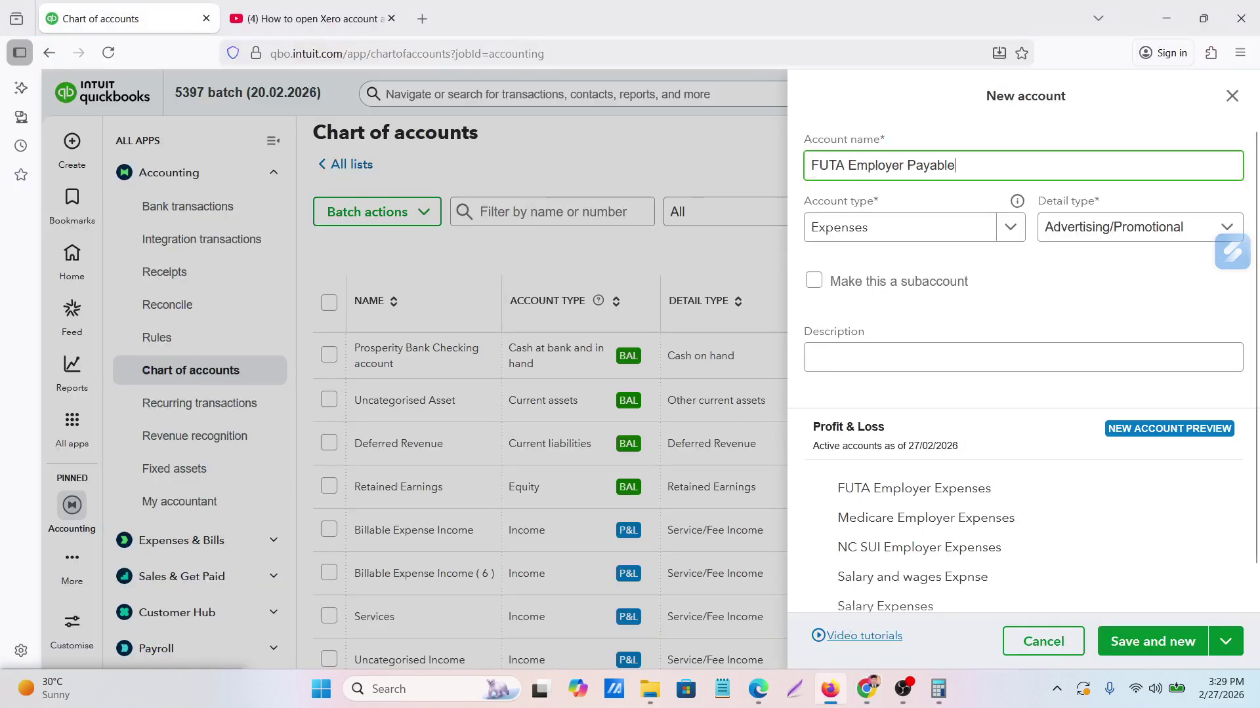
Set the FUTA Employer Payable account's type to Current liabilities, then save it and start another new account
left_click(871, 237)
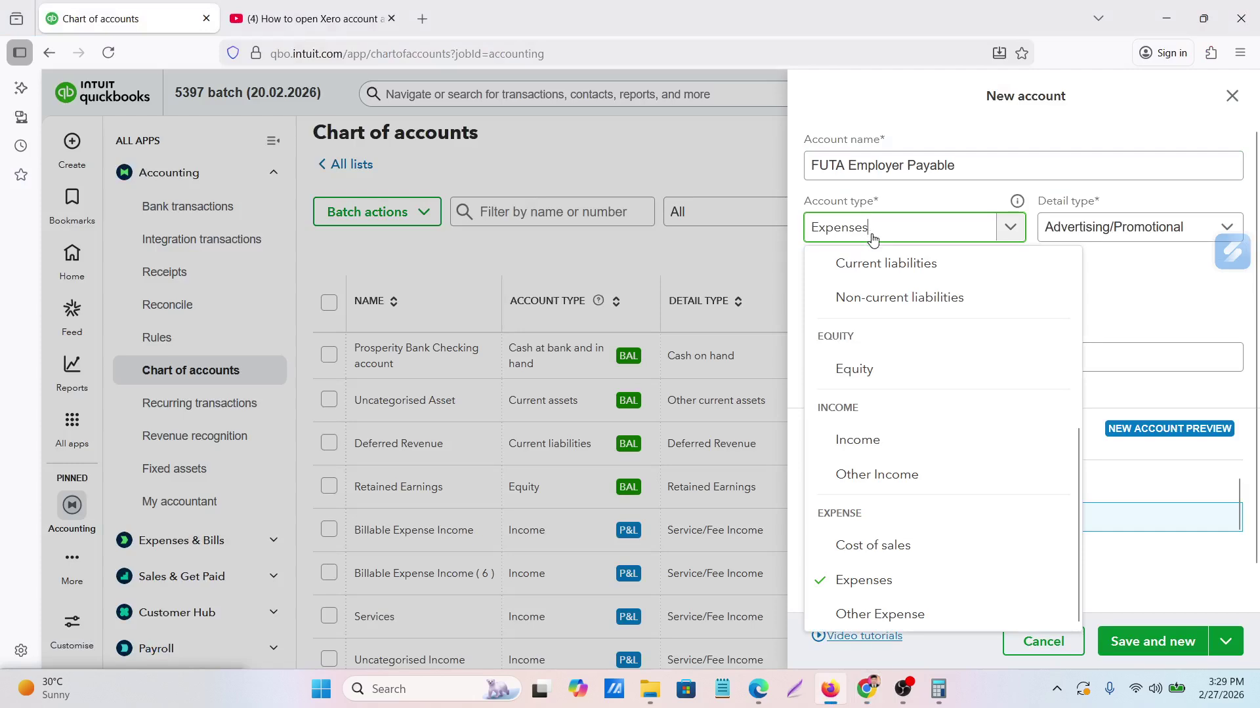
left_click(873, 266)
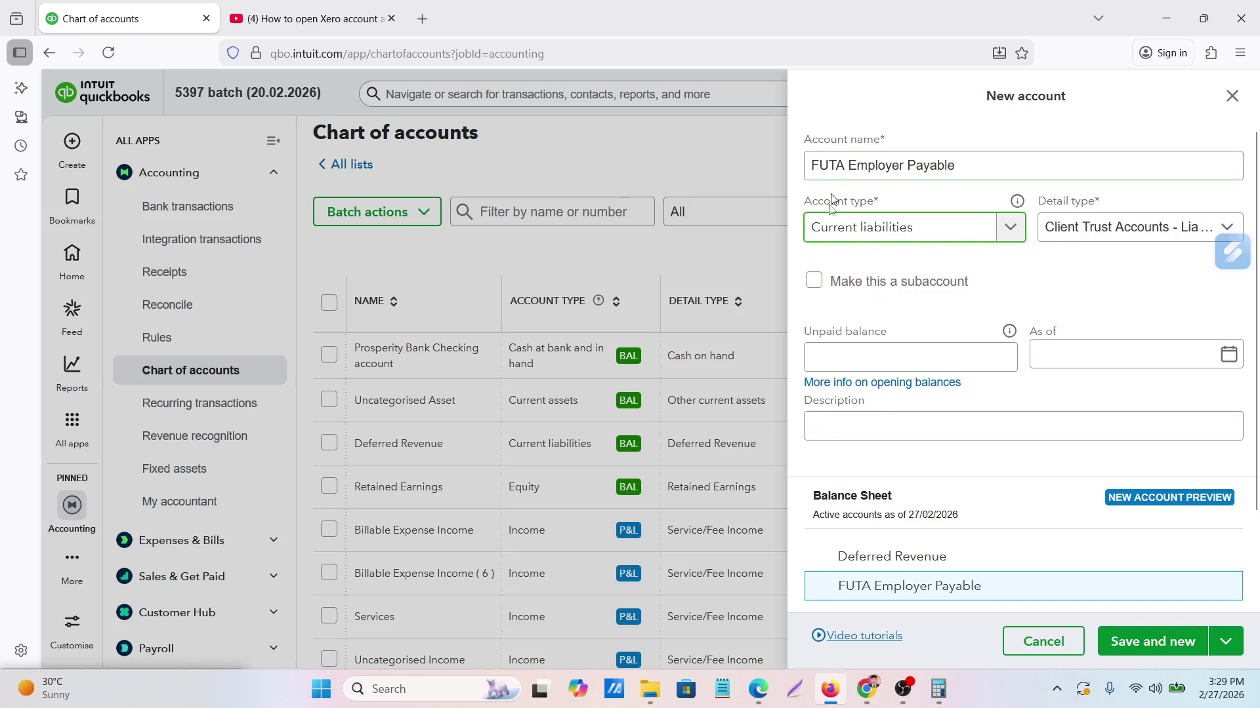
left_click(1158, 655)
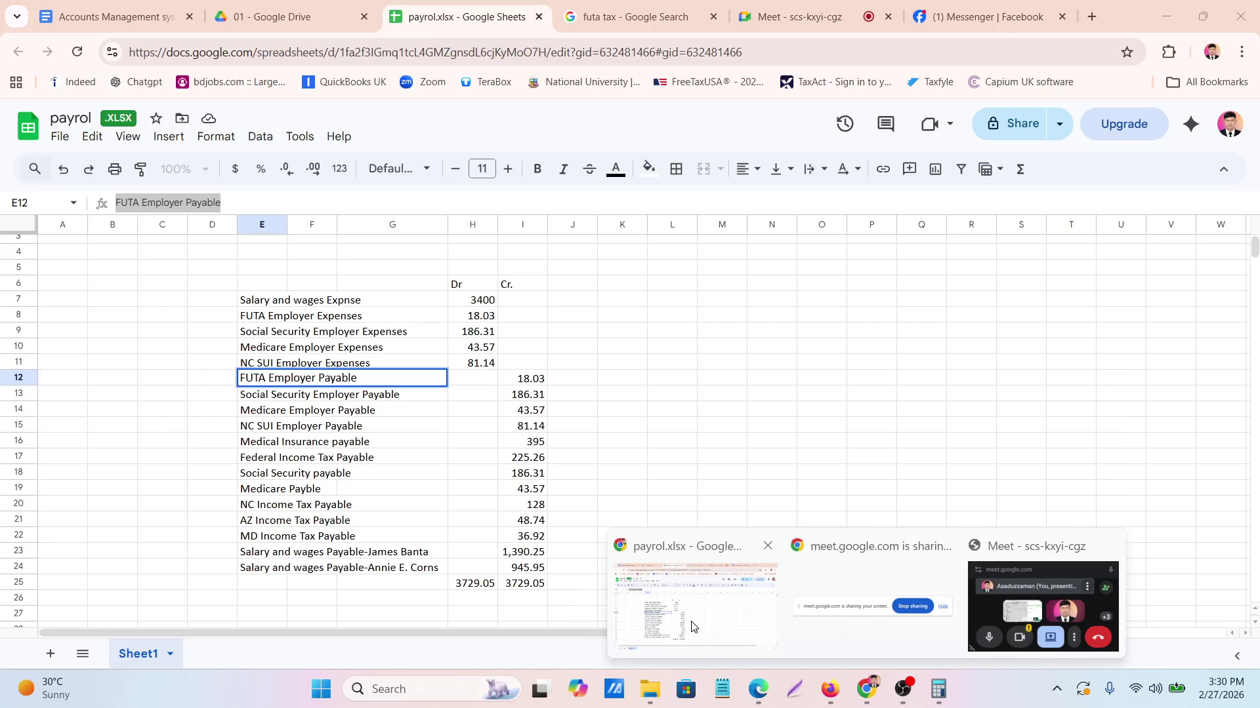
Copy the "Social Security Employer Payable" label from payrol.xlsx in Chrome into the new account's name in QuickBooks in Firefox
left_click(695, 604)
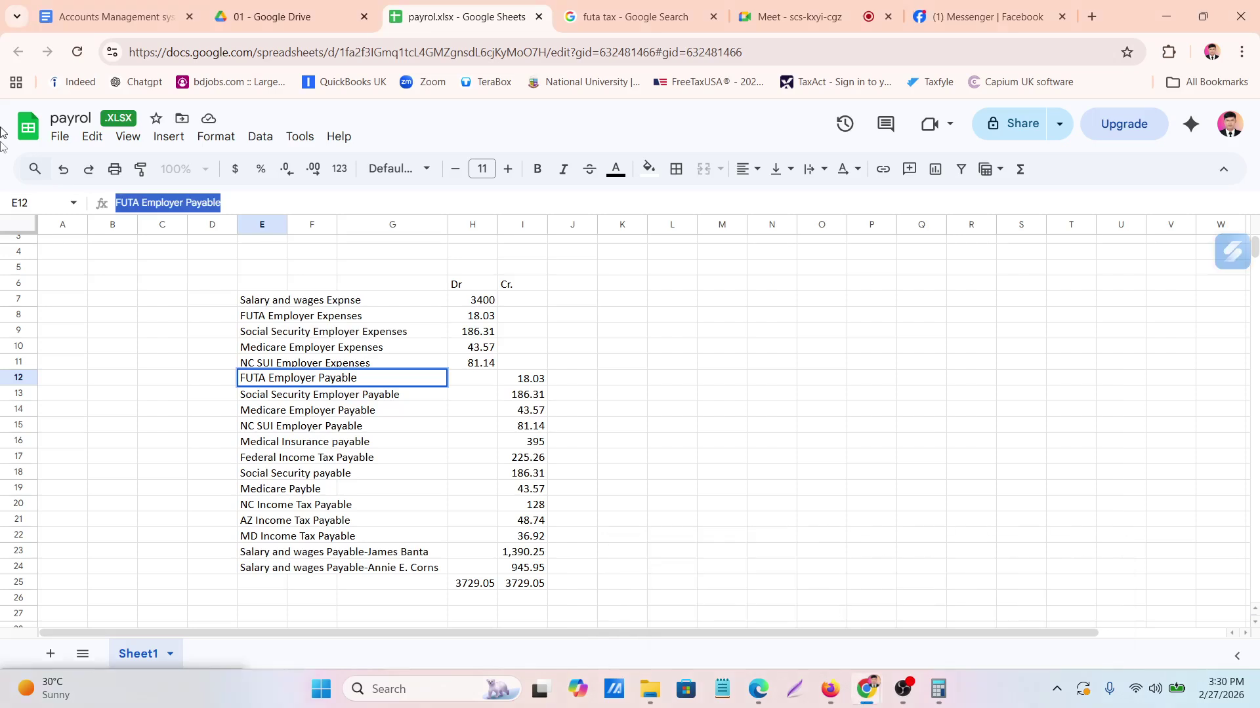
left_click(309, 397)
left_click(262, 403)
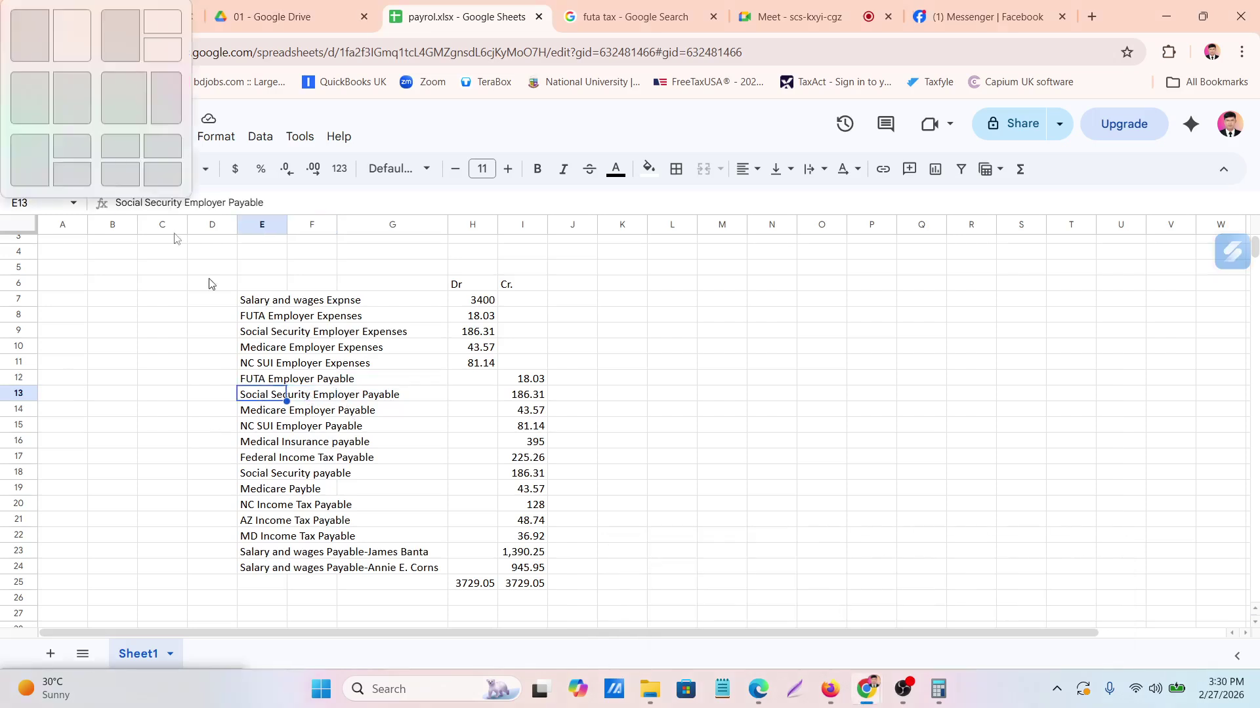
left_click_drag(122, 205, 294, 212)
key("ctrl+c")
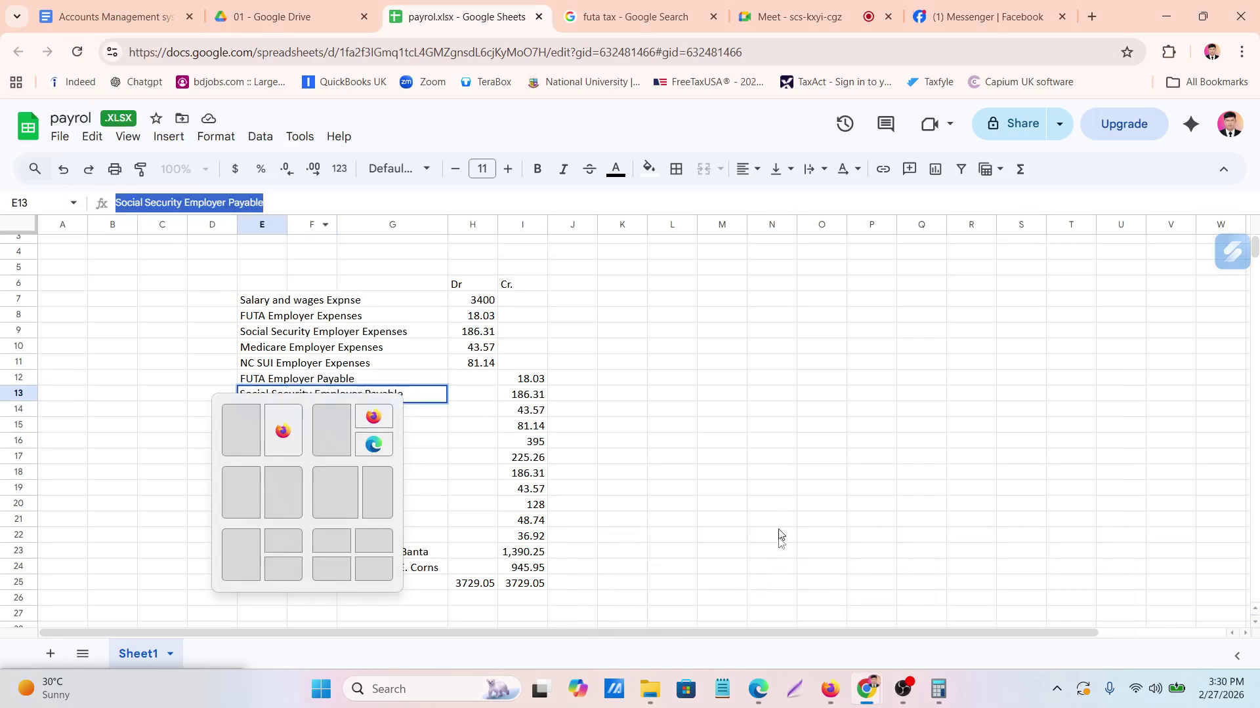
left_click(839, 696)
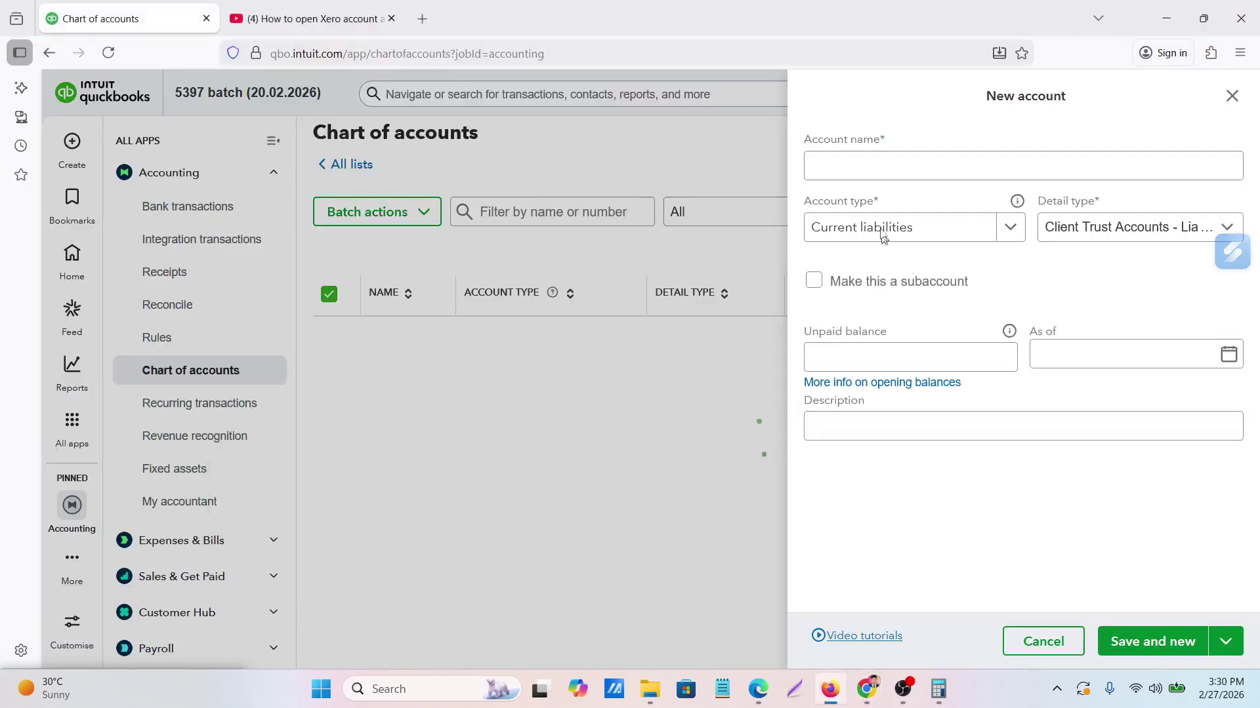
left_click(859, 169)
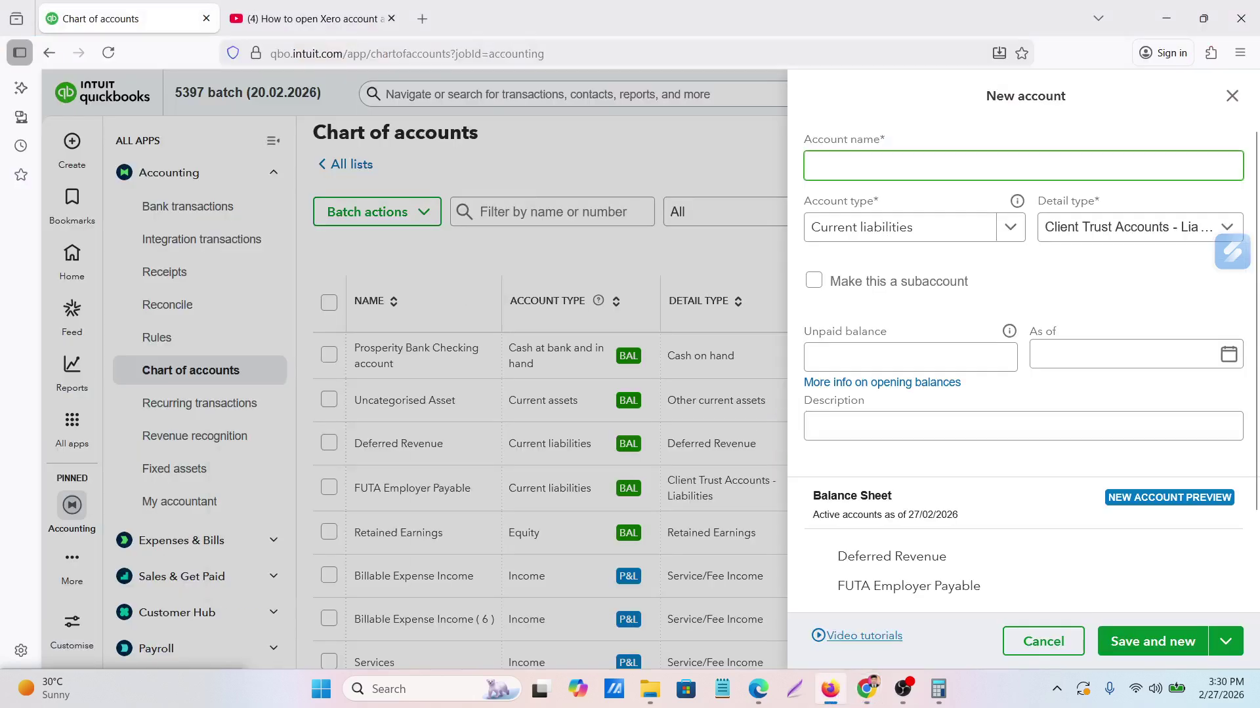
key("ctrl+v")
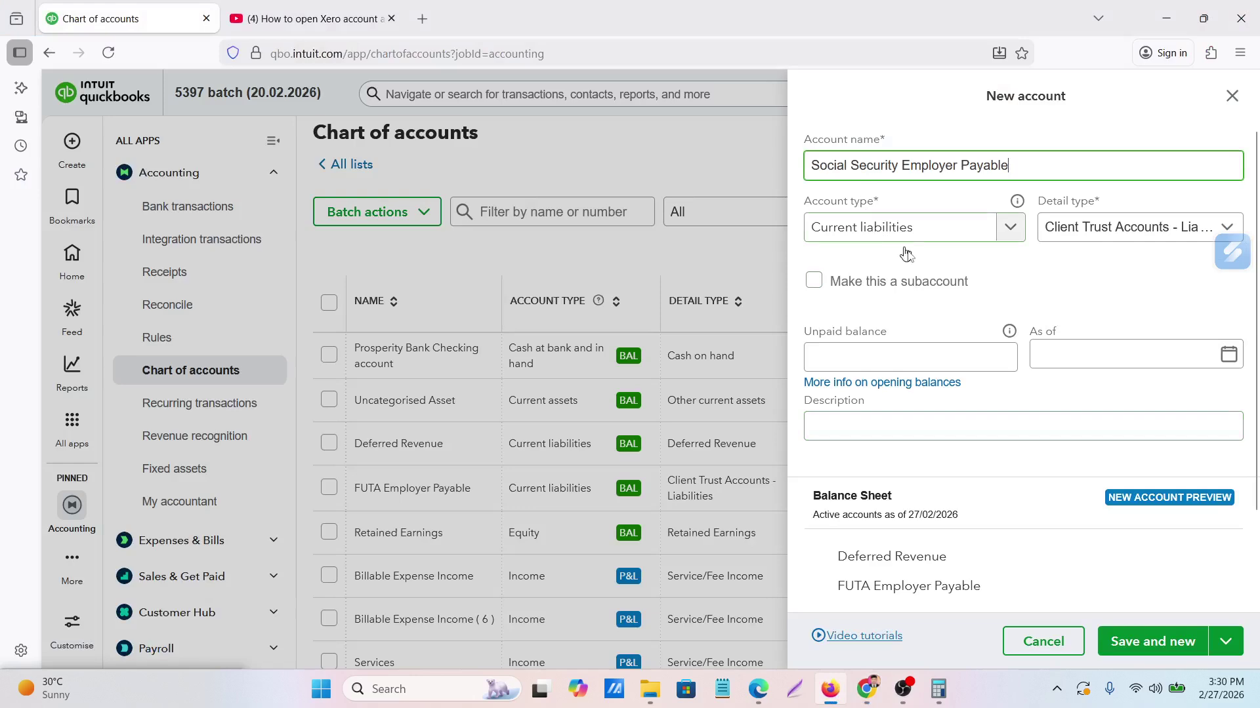
Select Current liabilities as the Social Security Employer Payable account's type, then save it and start another new account
left_click(917, 228)
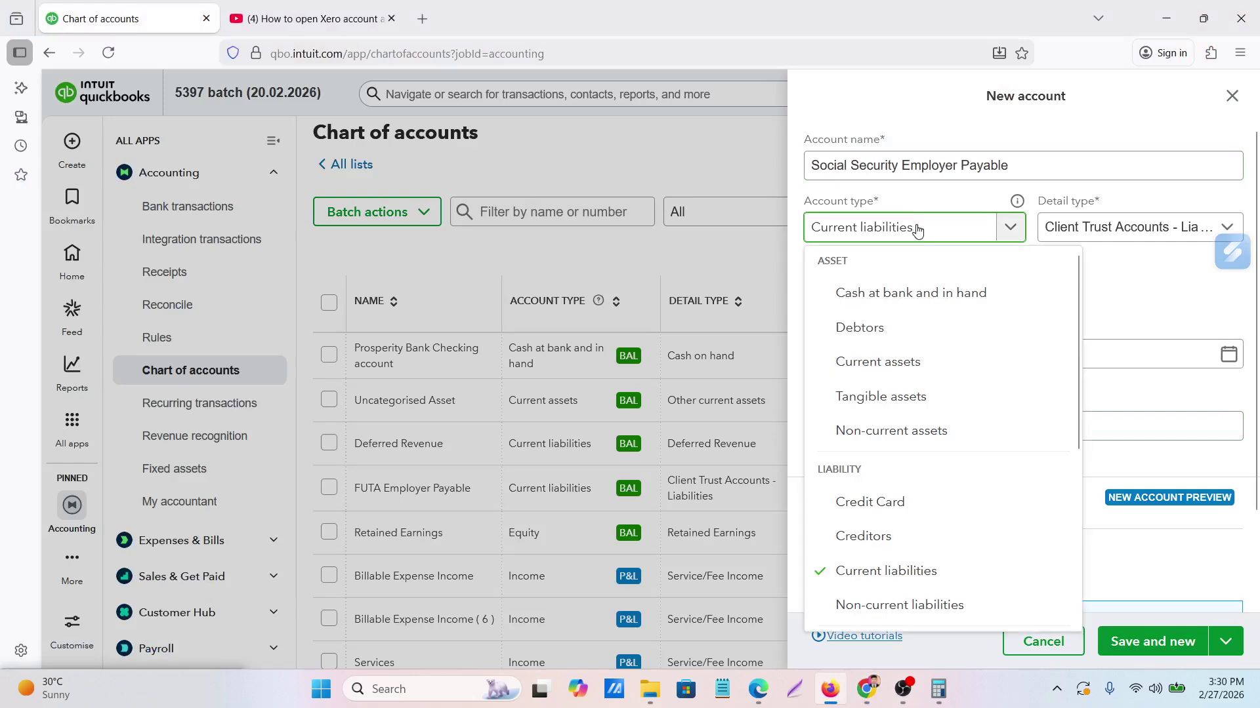
left_click(869, 586)
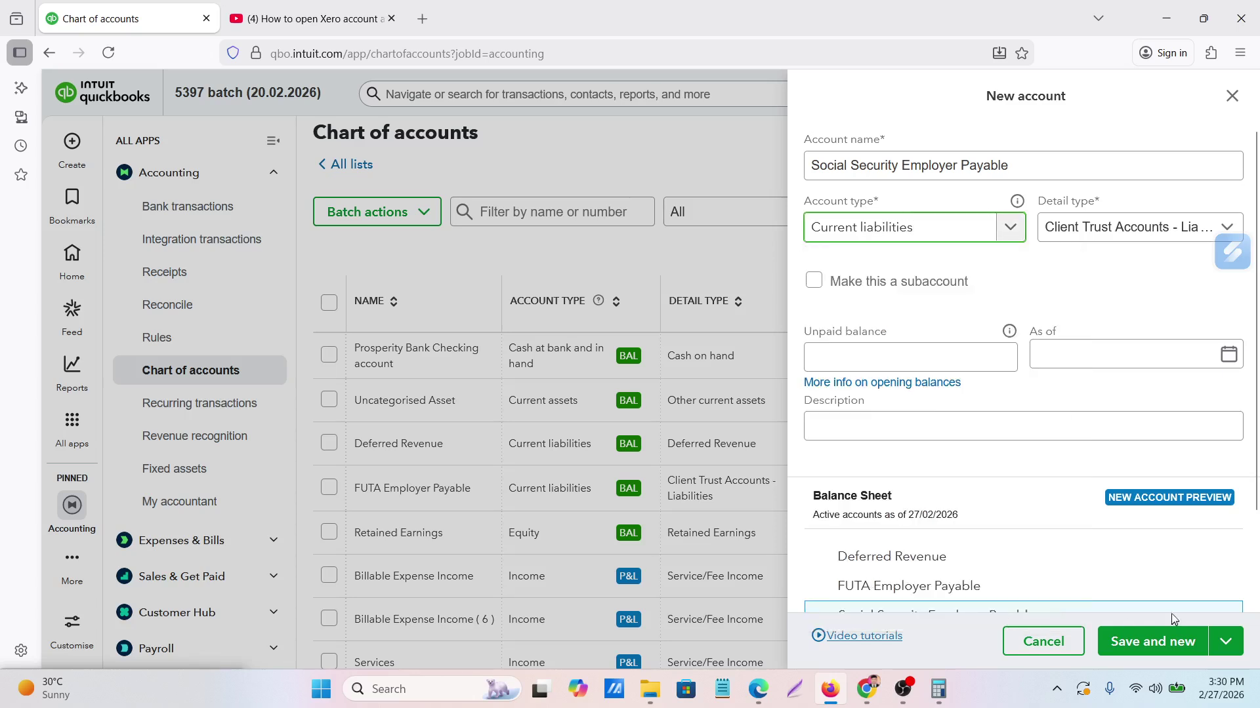
left_click(1148, 645)
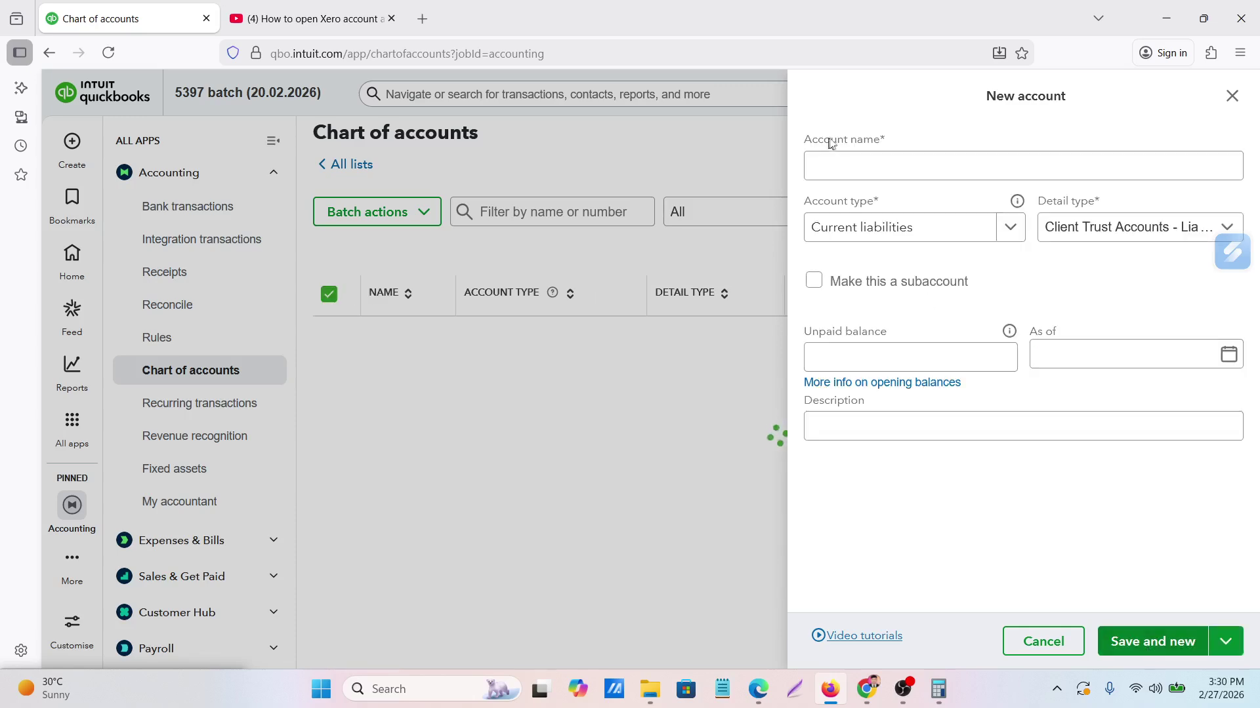
Copy the "Medicare Employer Payable" label from payrol.xlsx in Chrome into the new account's name in QuickBooks in Firefox
left_click(866, 689)
left_click(705, 624)
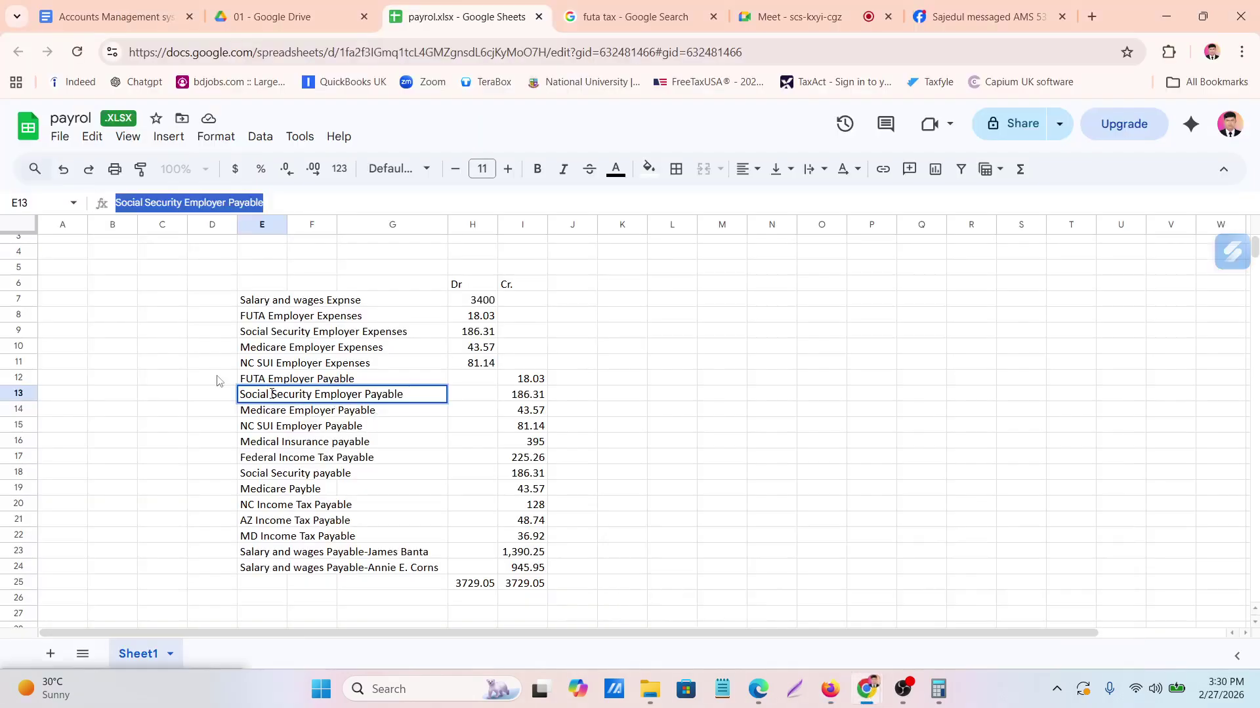
left_click(260, 414)
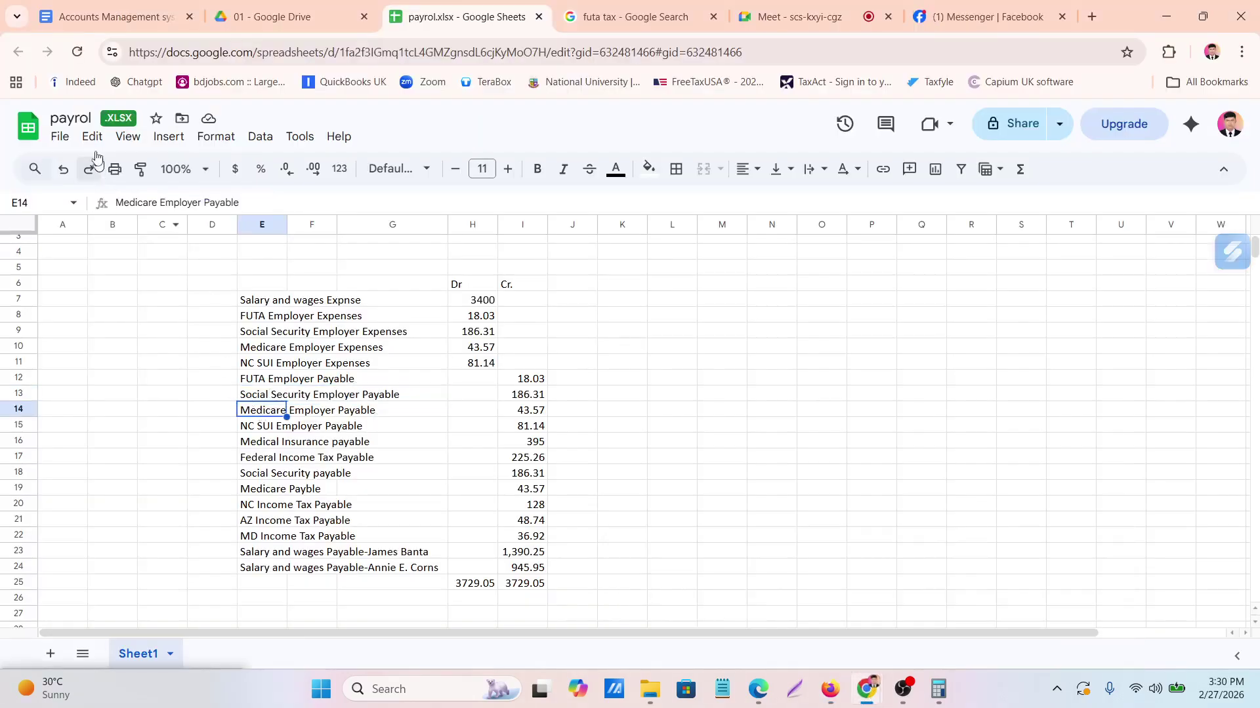
left_click_drag(115, 202, 296, 215)
key("ctrl+c")
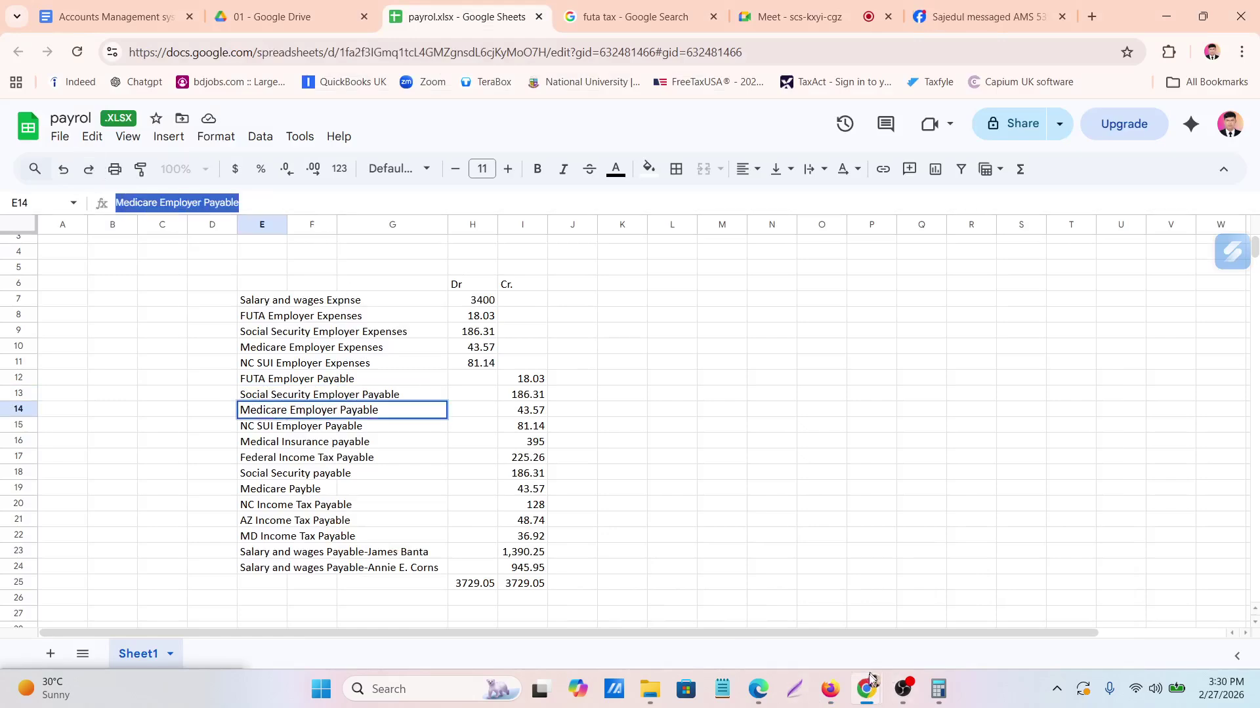
left_click(839, 693)
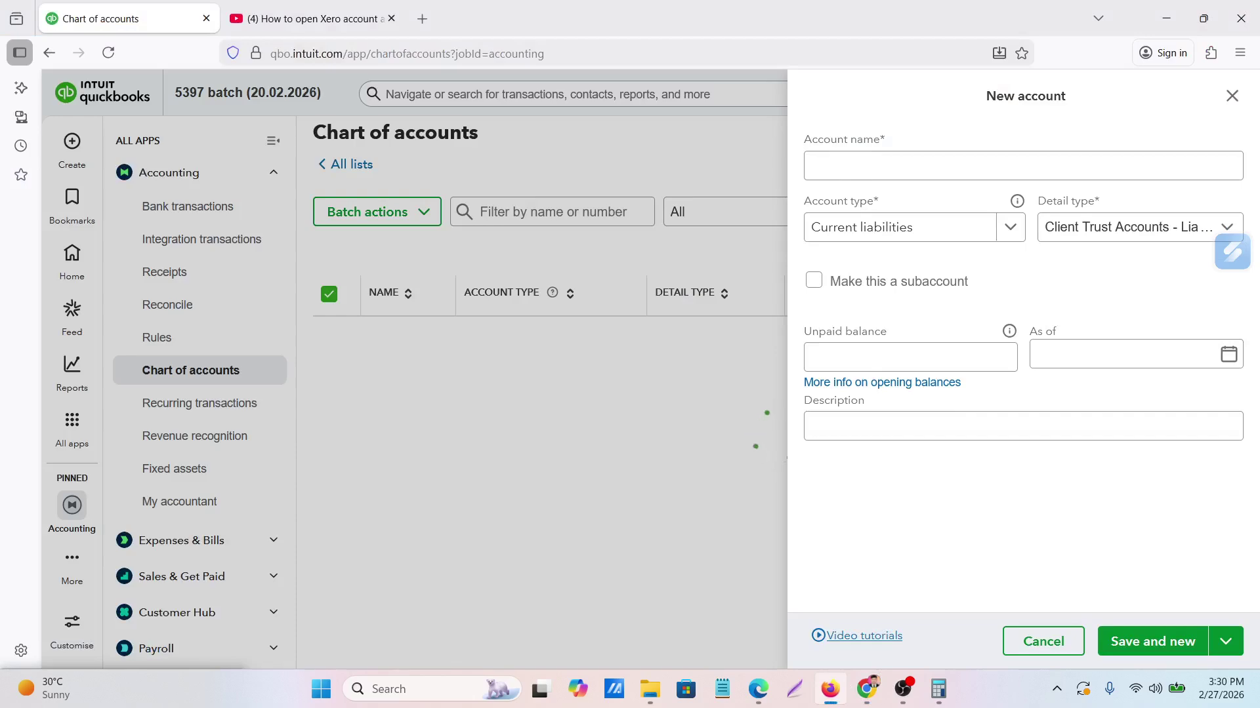
left_click(918, 166)
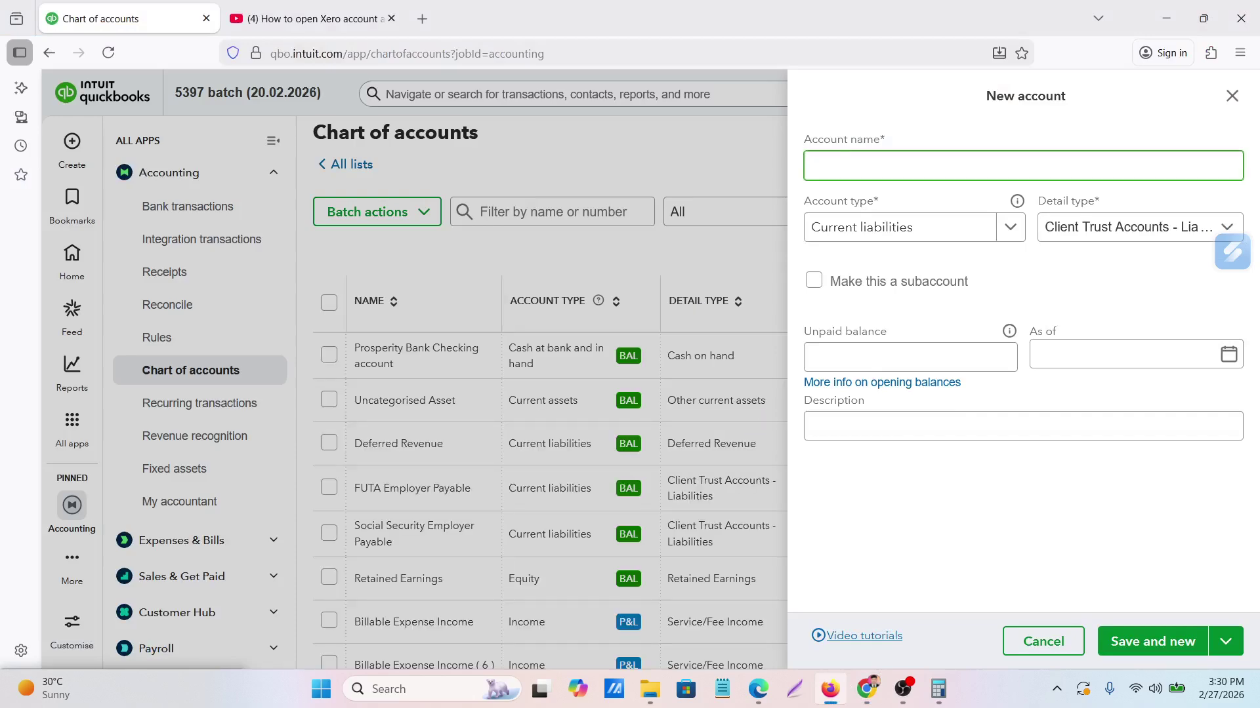
key("ctrl+v")
left_click(897, 354)
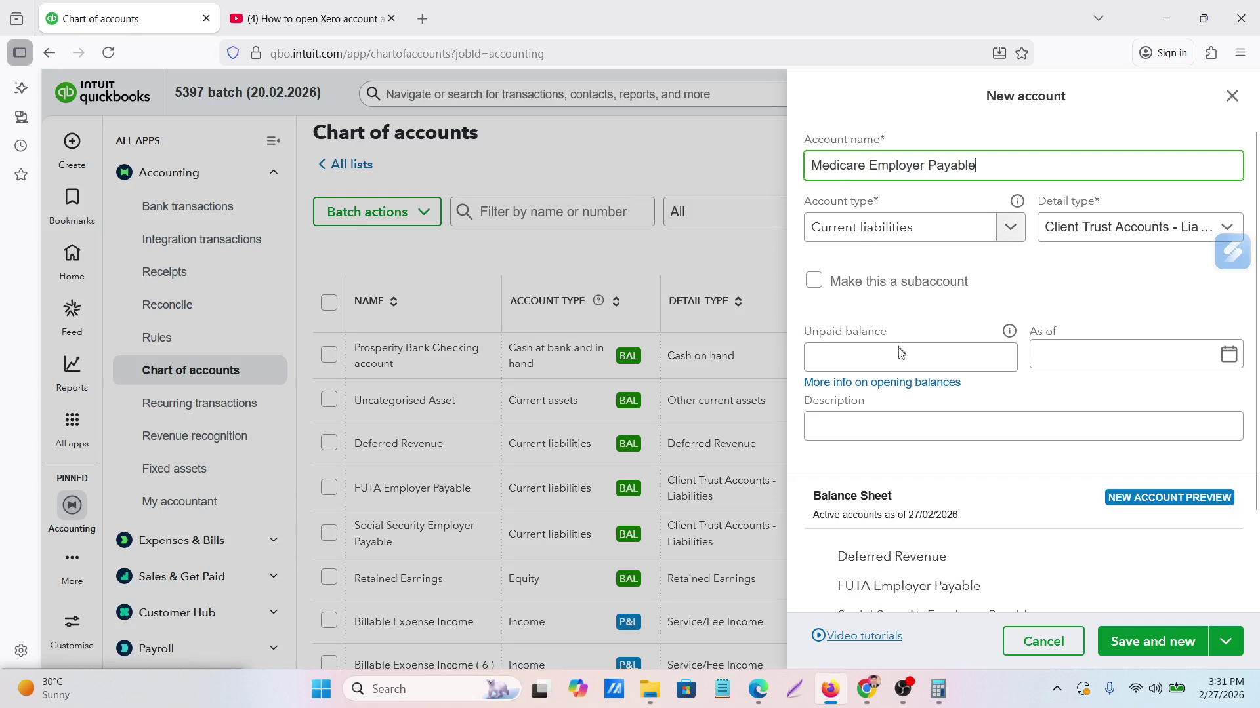
Select Current liabilities as the Medicare Employer Payable account's type, then save it and start another new account
left_click(908, 231)
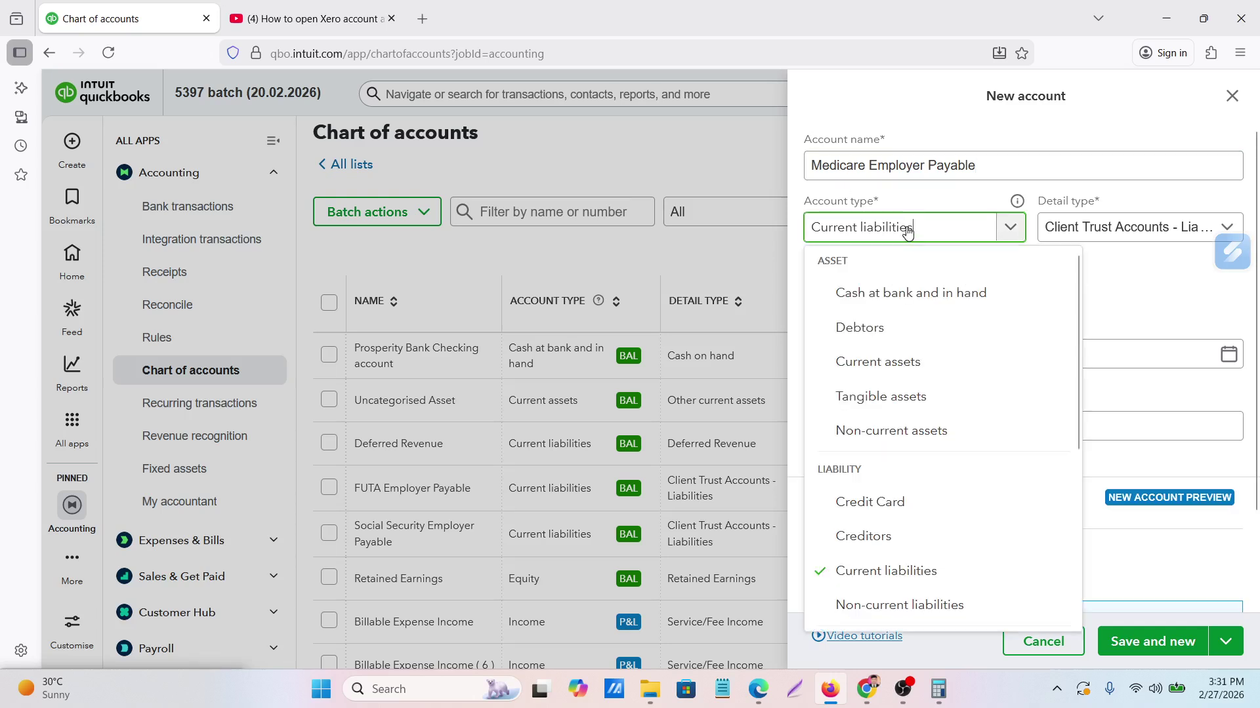
left_click(860, 570)
left_click(1167, 645)
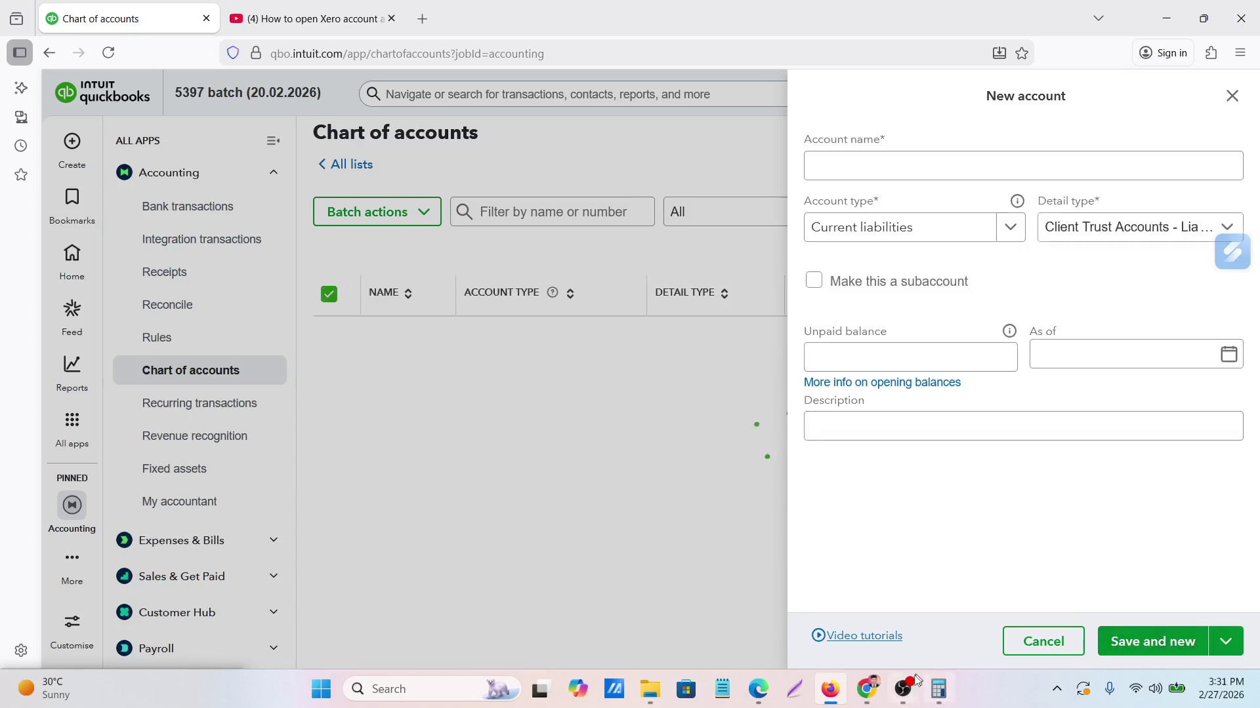
Copy the "NC SUI Employer Payable" label from payrol.xlsx in Chrome into the new account's name in QuickBooks in Firefox
mouse_move(879, 692)
left_click(714, 609)
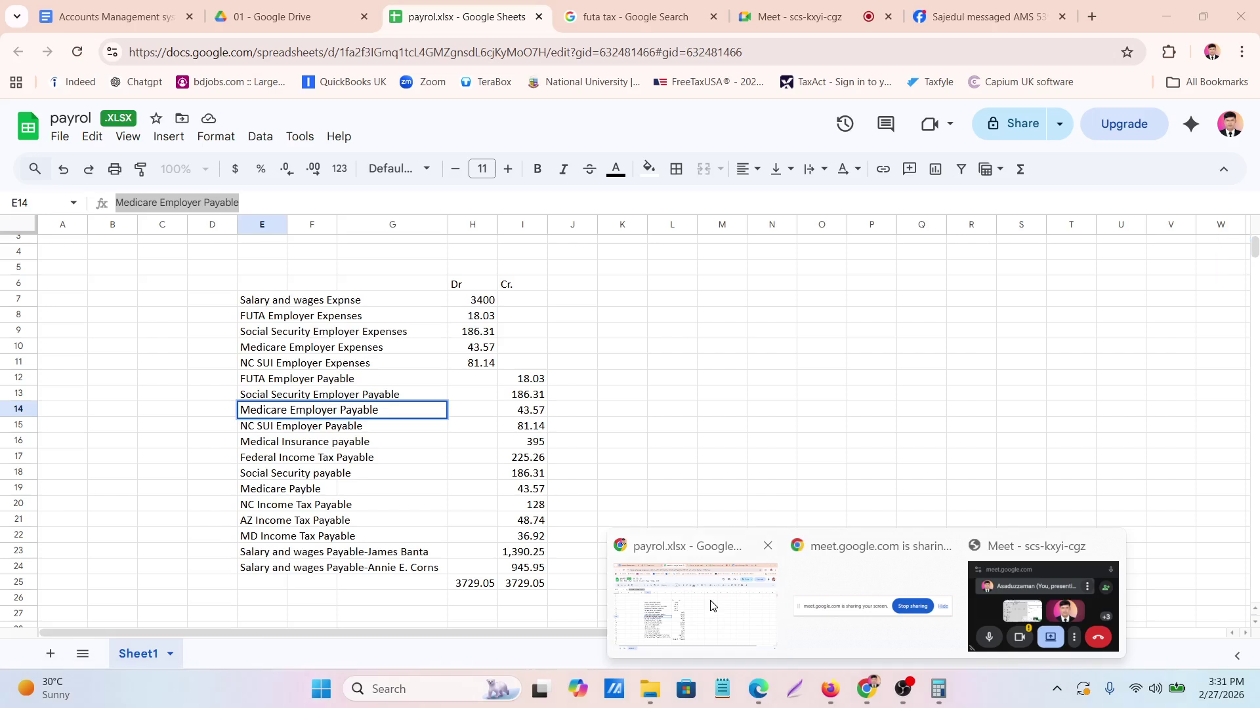
left_click(285, 429)
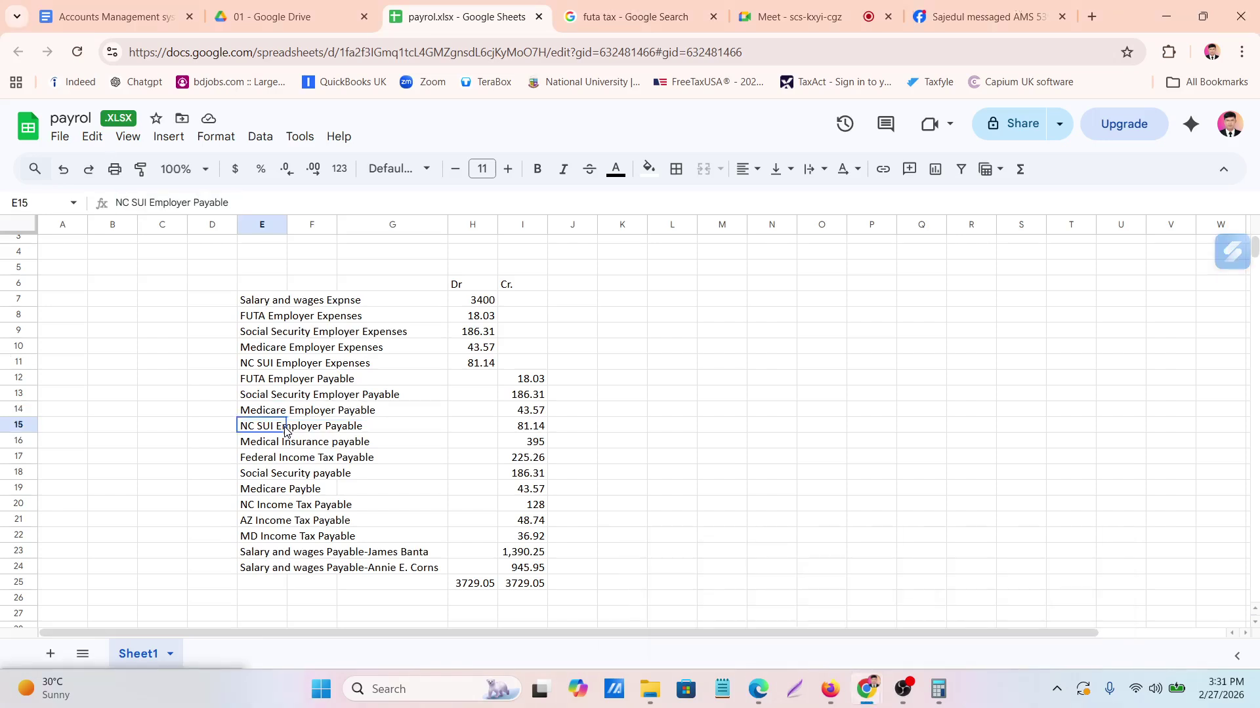
triple_click(125, 206)
key("ctrl+c")
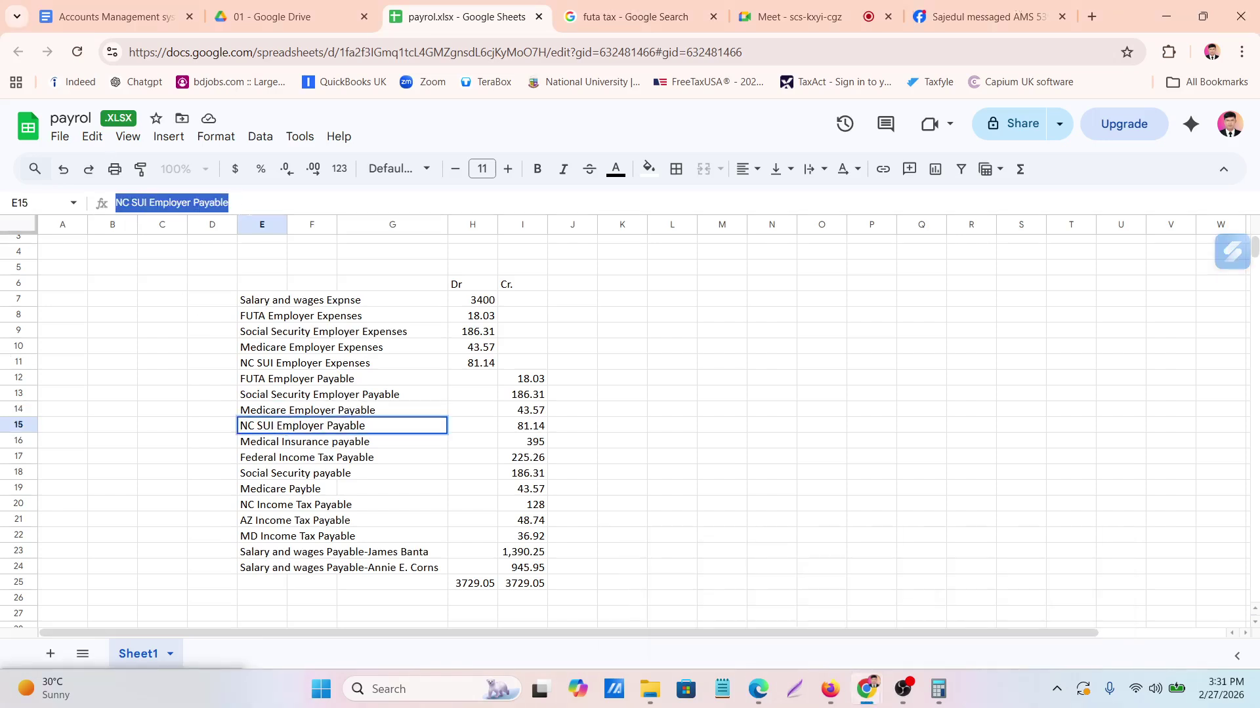
left_click(828, 690)
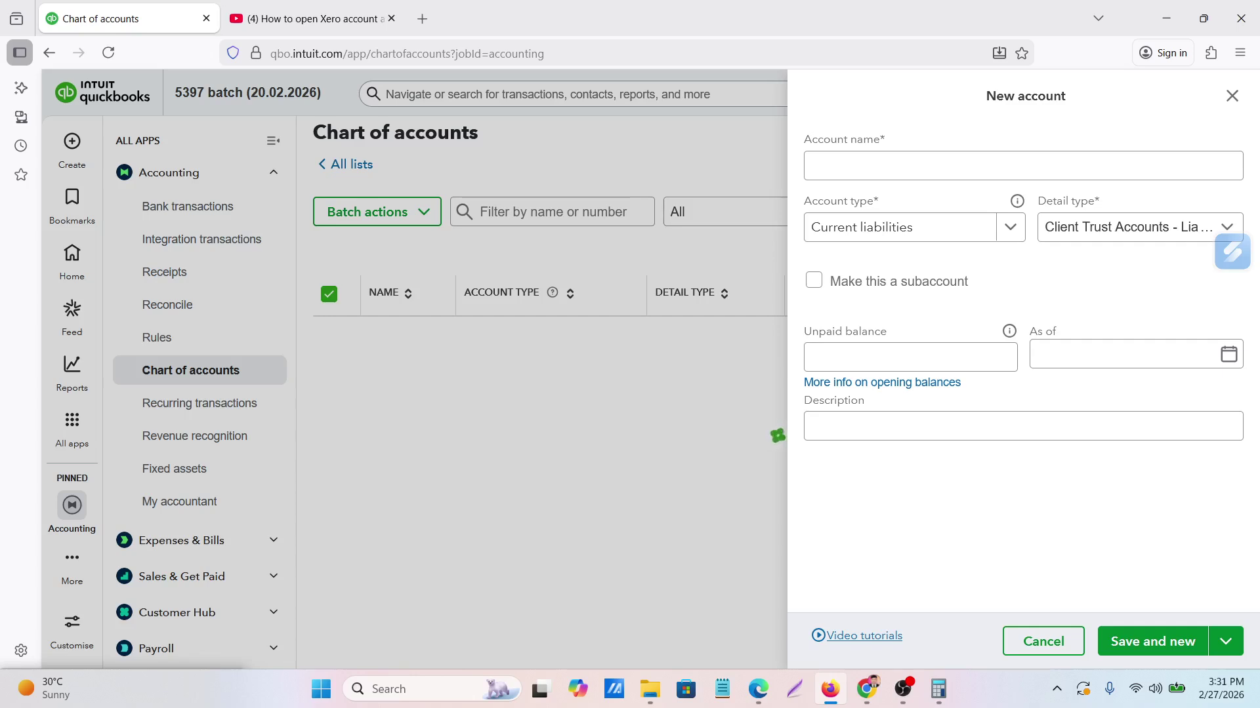
key("ctrl+v")
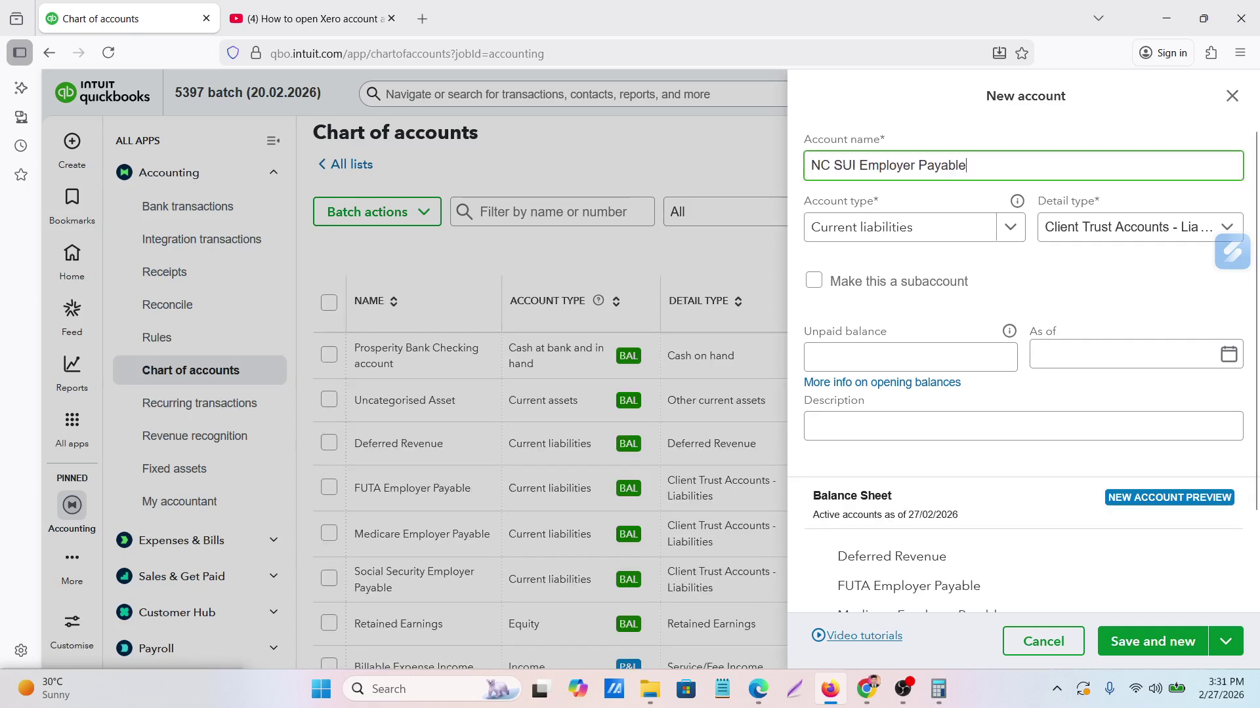
Select Current liabilities as the NC SUI Employer Payable account's type, save it and start another new account
left_click(863, 225)
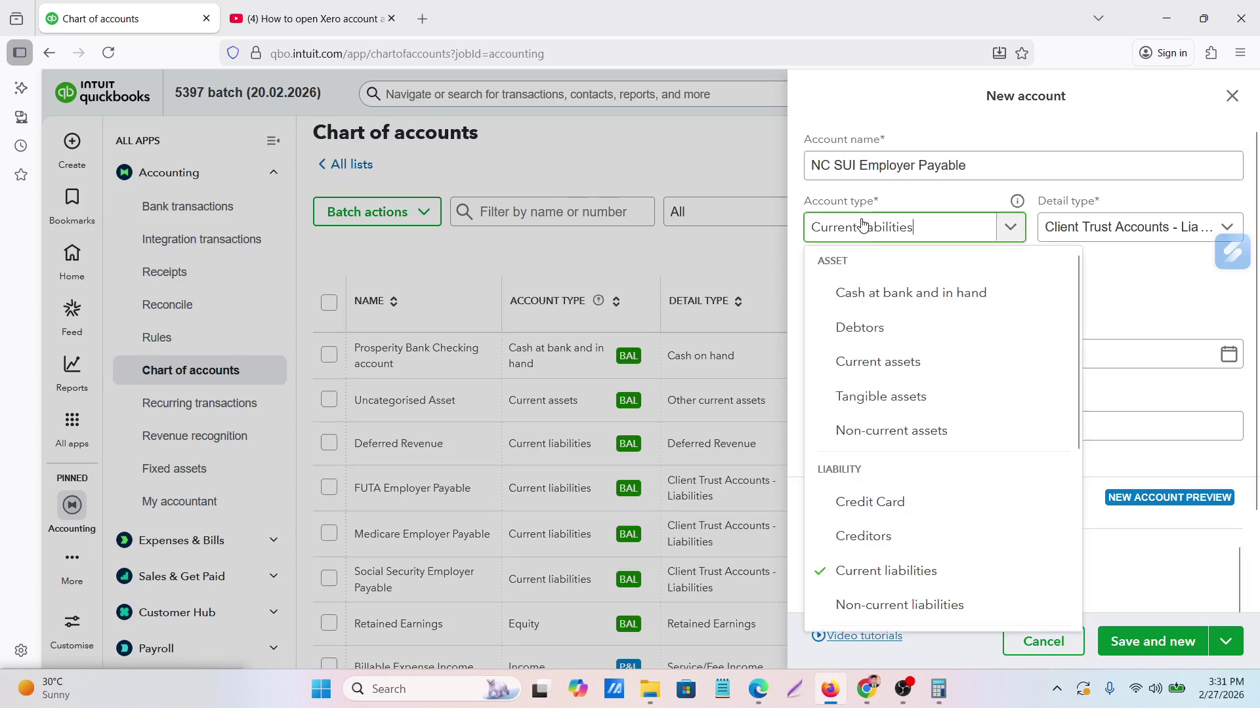
left_click(843, 579)
left_click(1161, 646)
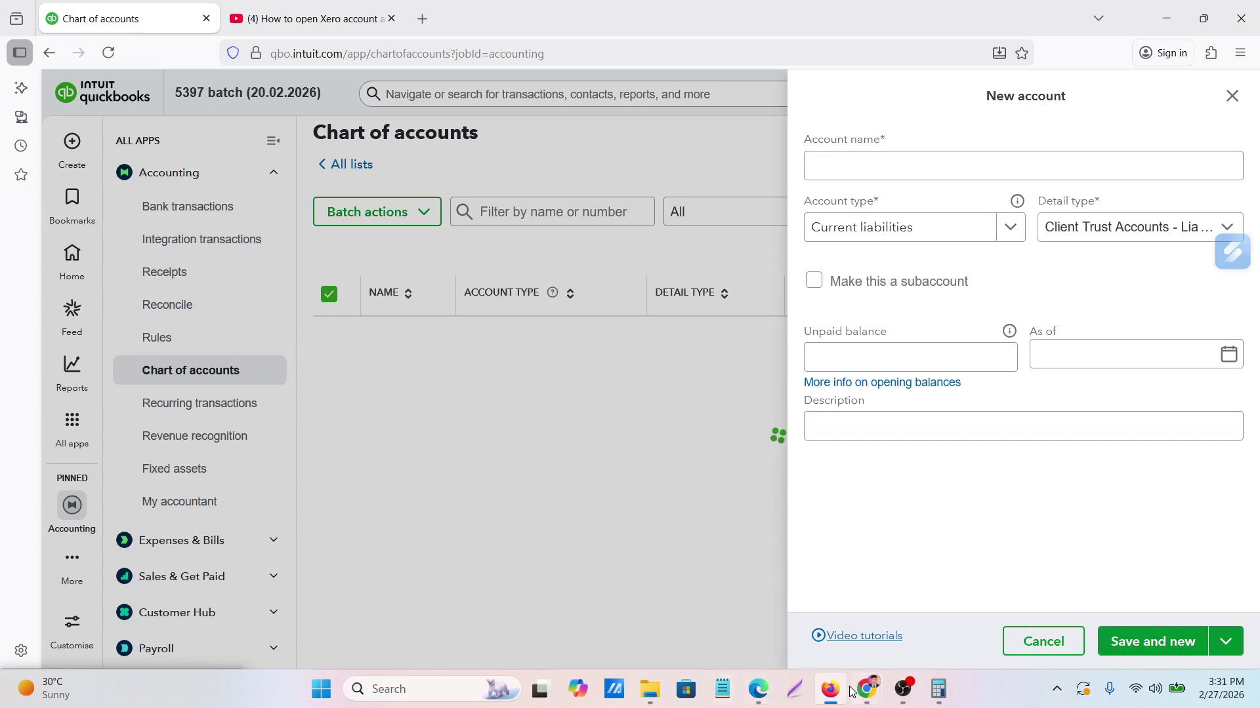
Copy "Medical Insurance payable" from payrol.xlsx in Chrome into the new account's name in QuickBooks in Firefox, and save it with another new account started
mouse_move(868, 690)
left_click(701, 625)
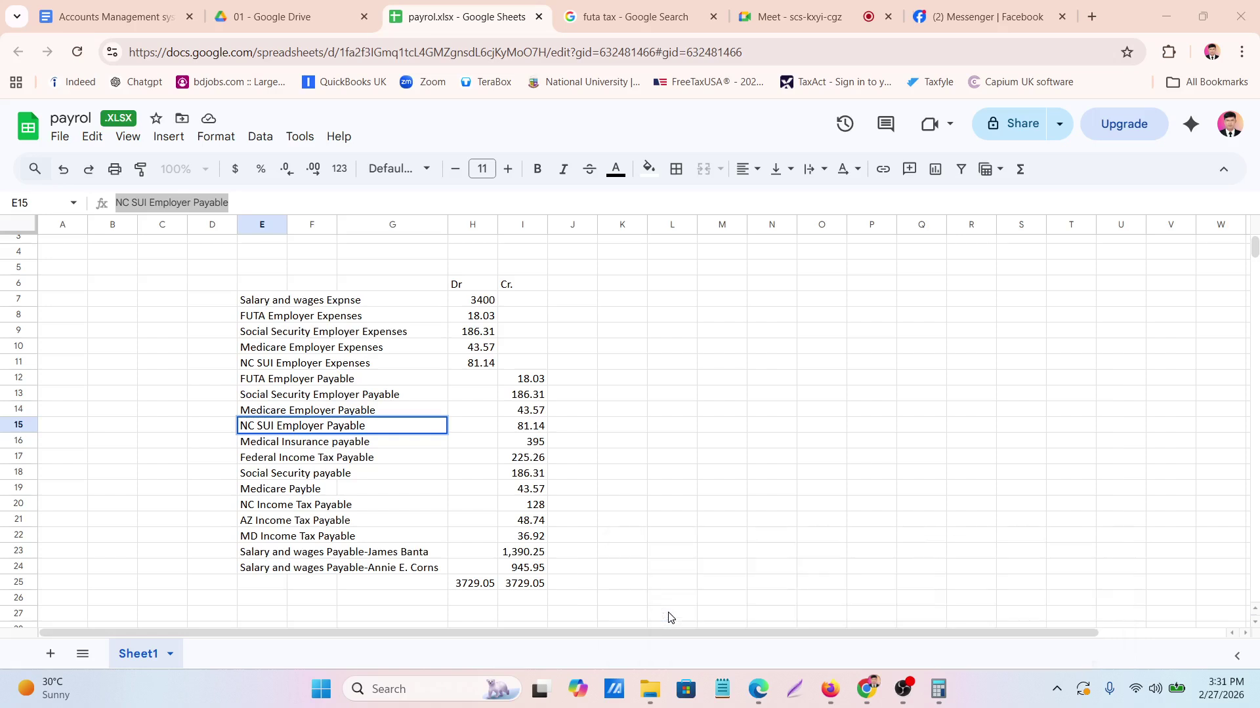
left_click(272, 446)
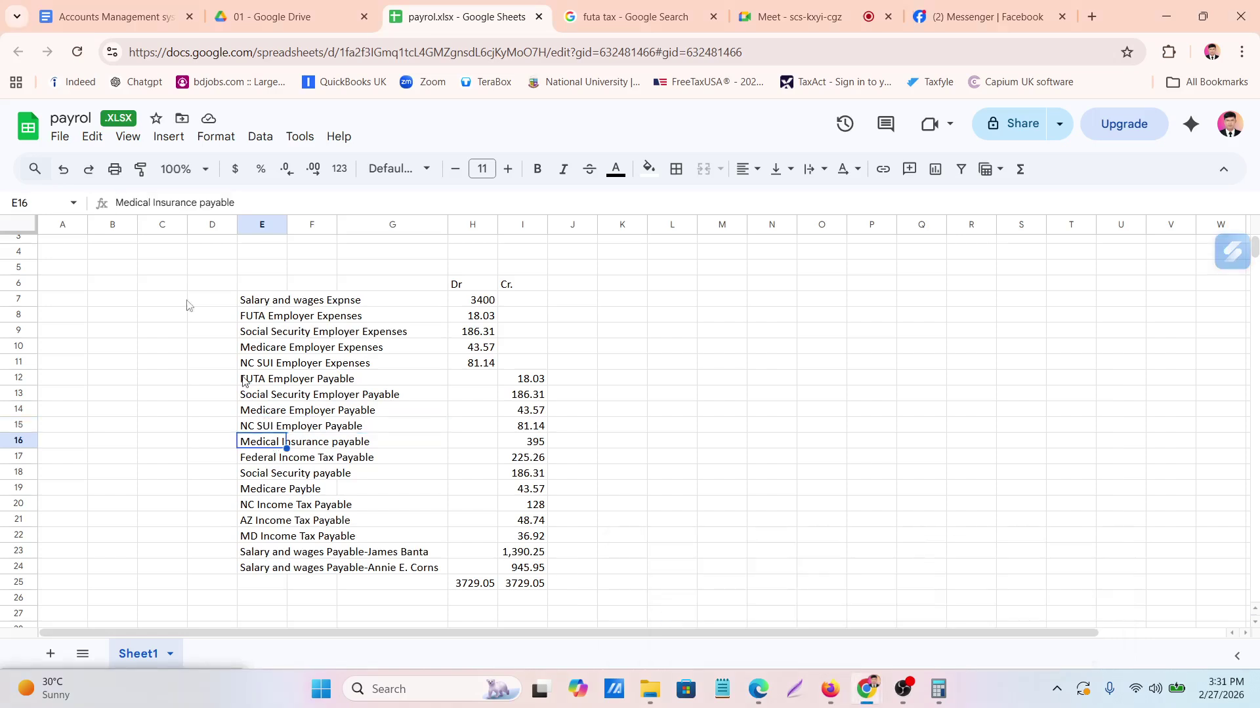
left_click_drag(115, 204, 341, 222)
key("ctrl+c")
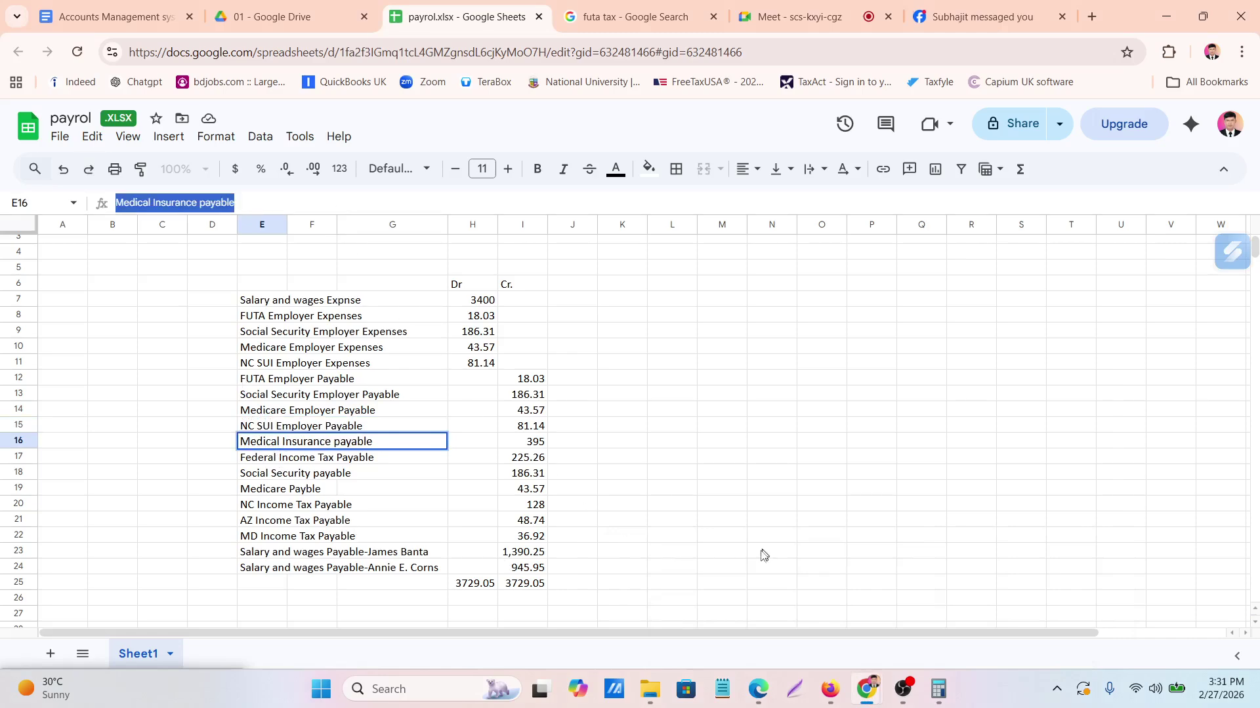
left_click(844, 694)
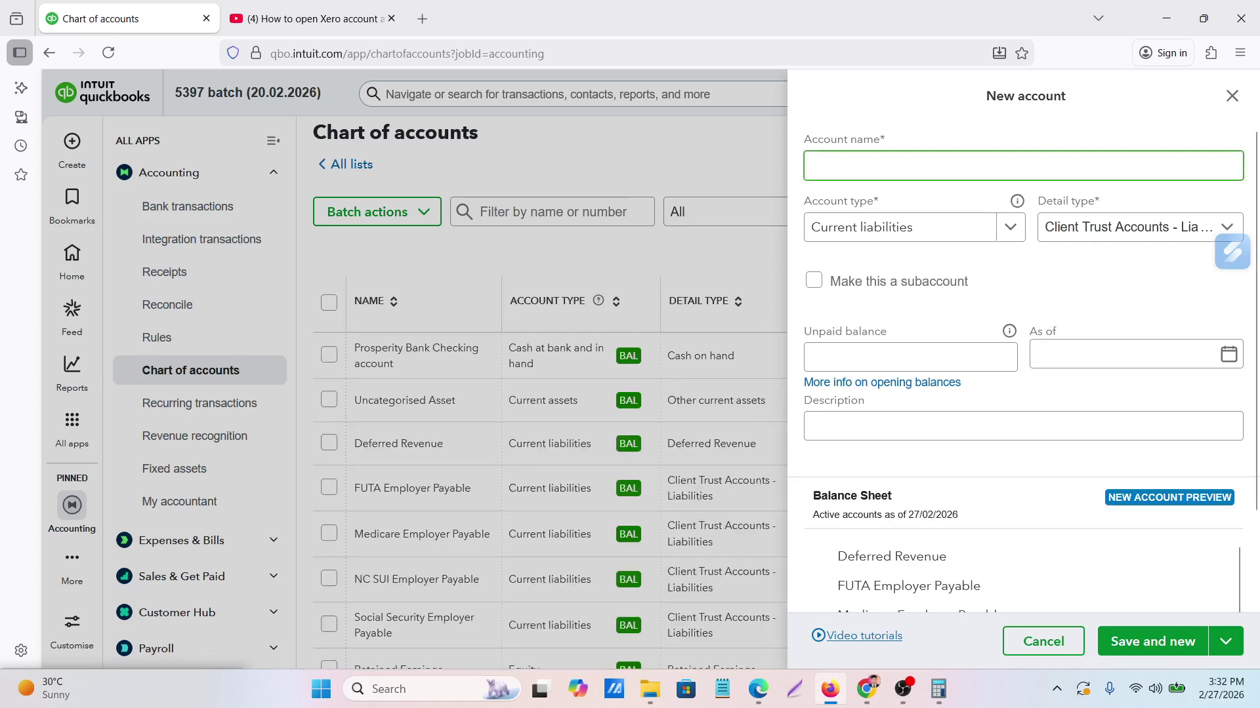
key("ctrl+v")
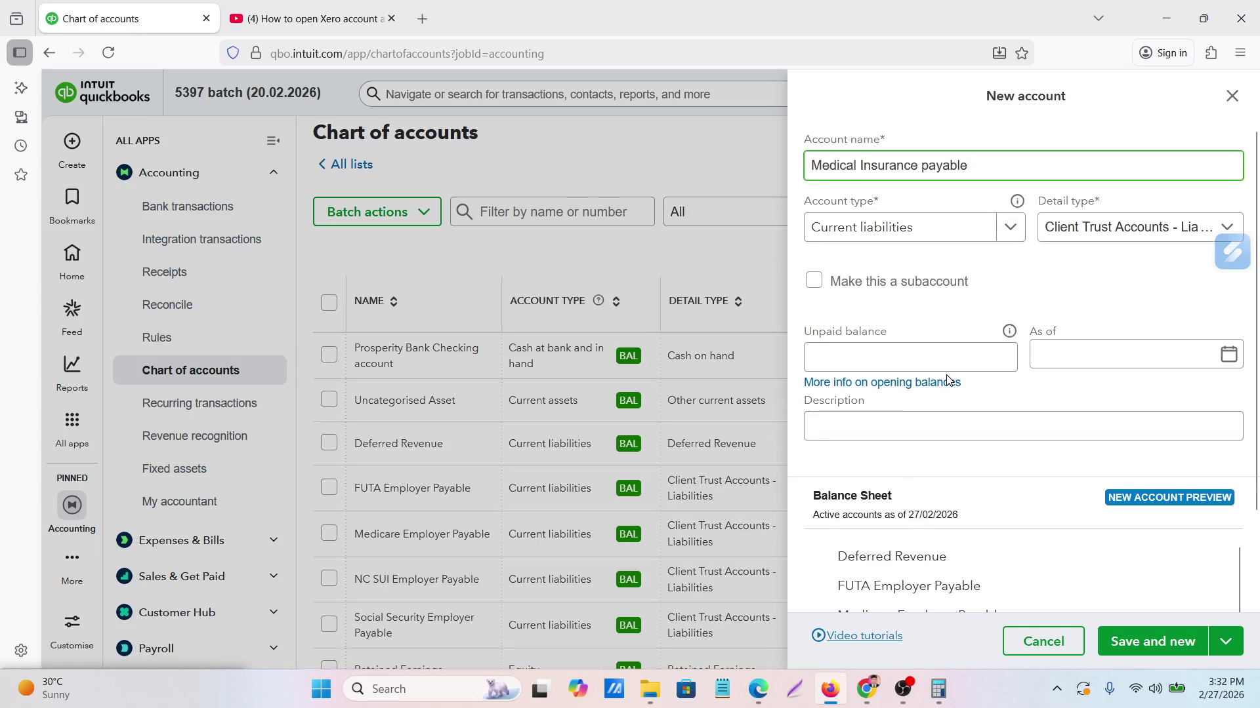
left_click(1128, 648)
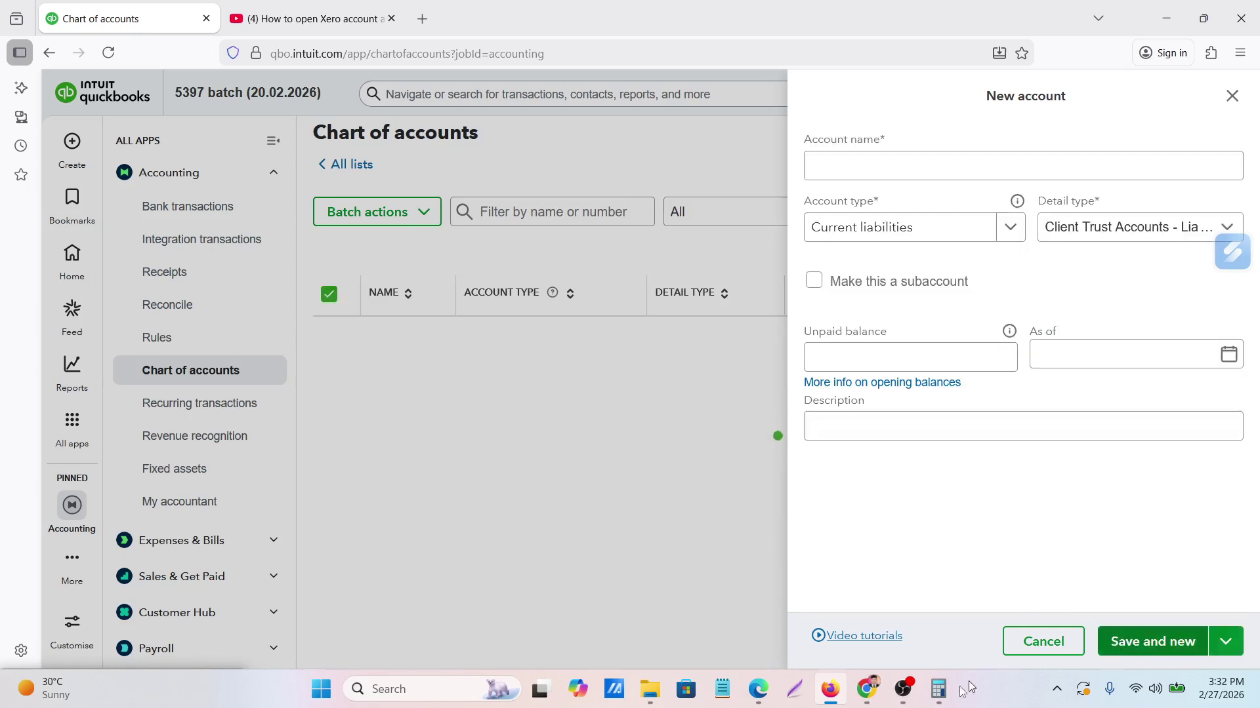
Copy "Federal Income Tax Payable" from payrol.xlsx in Chrome into the new account's name in QuickBooks in Firefox, and save it with another new account started
mouse_move(868, 689)
left_click(674, 599)
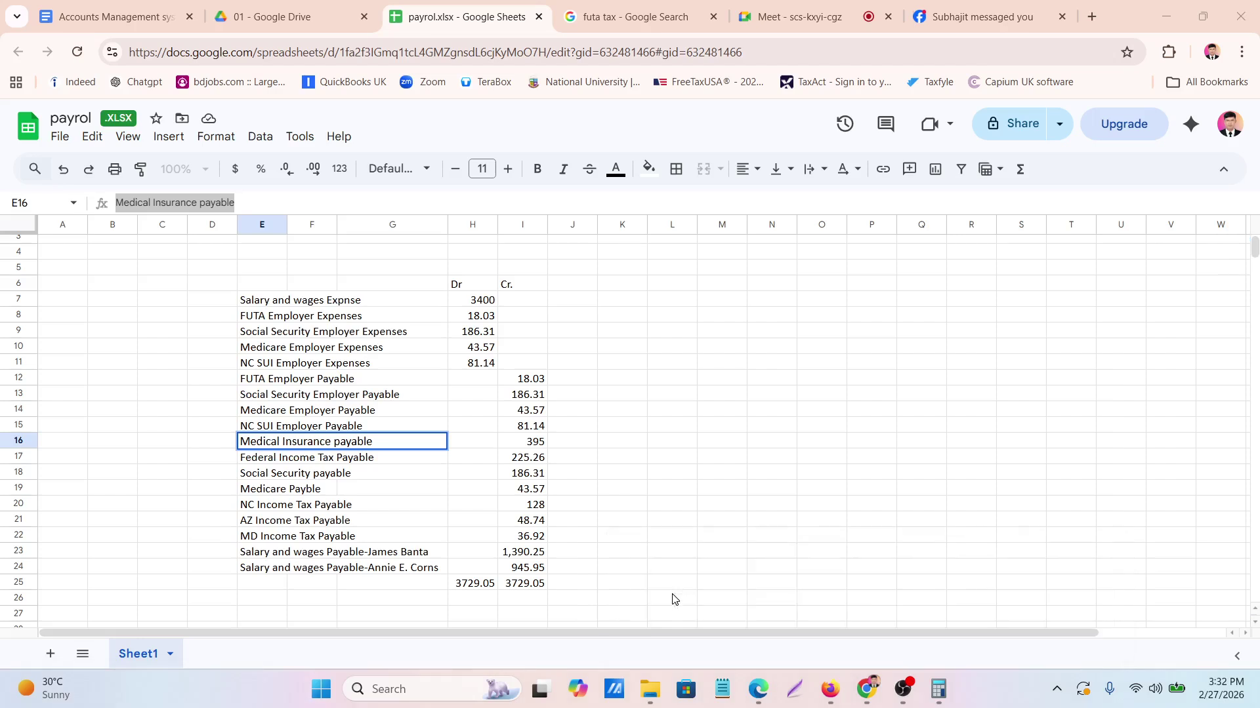
left_click(274, 461)
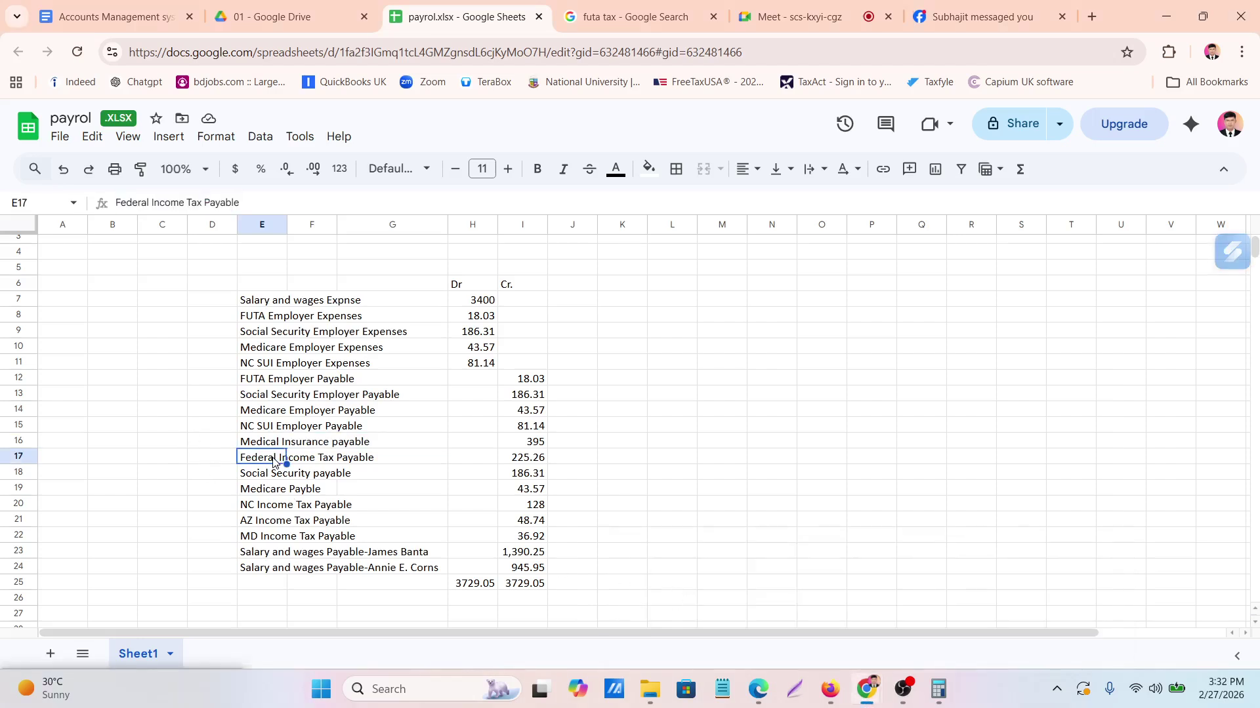
left_click_drag(117, 204, 321, 205)
key("ctrl+c")
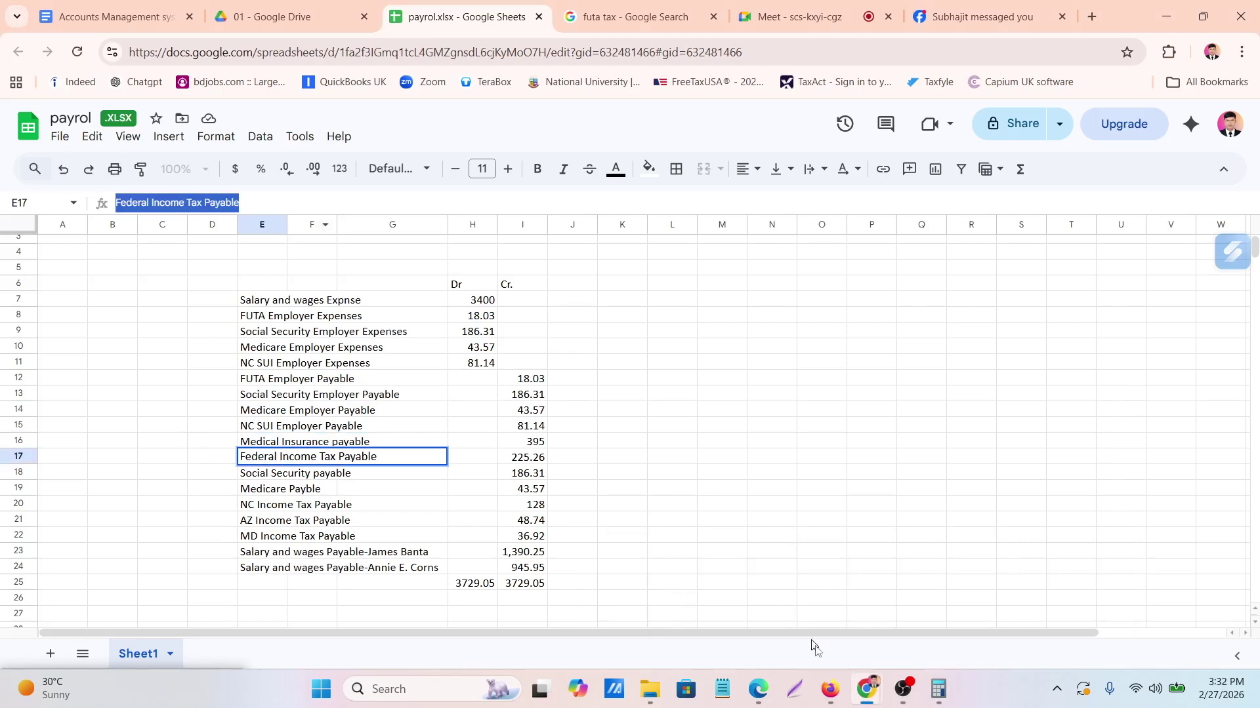
left_click(830, 689)
left_click(879, 166)
key("ctrl+v")
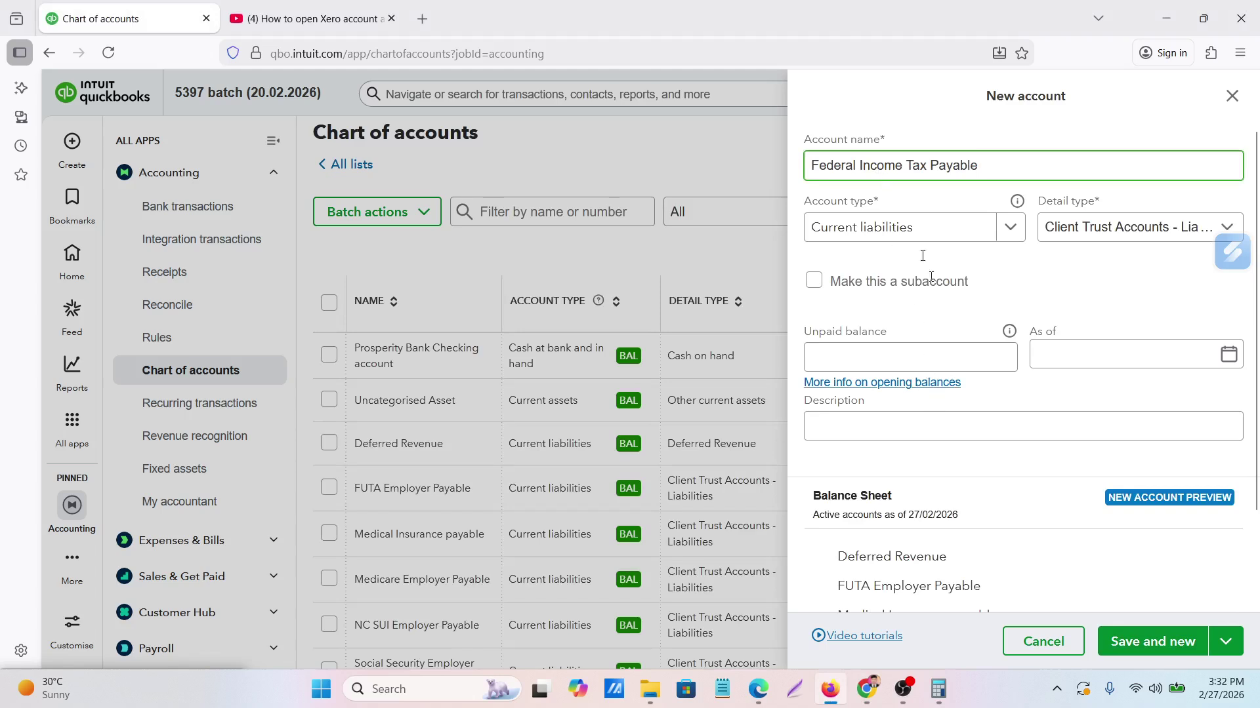
left_click(1159, 644)
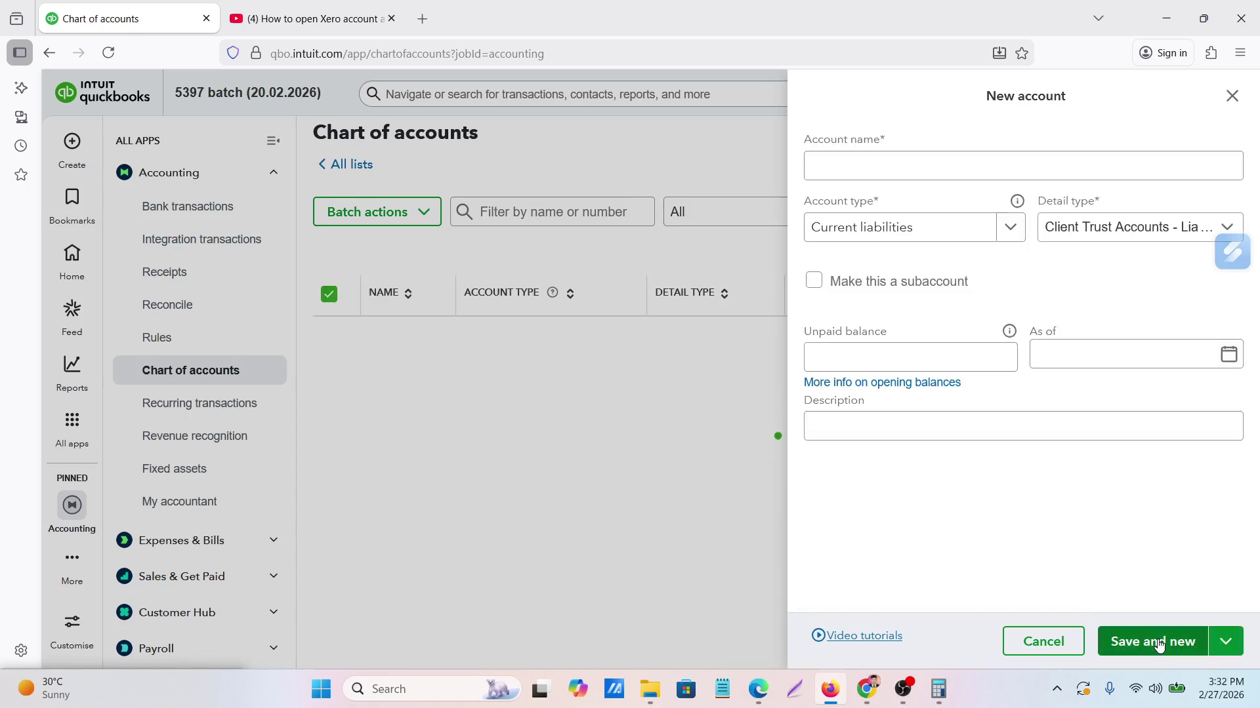
Copy "Social Security payable" from payrol.xlsx in Chrome into the new account's name in QuickBooks in Firefox, and save it with another new account started
mouse_move(876, 694)
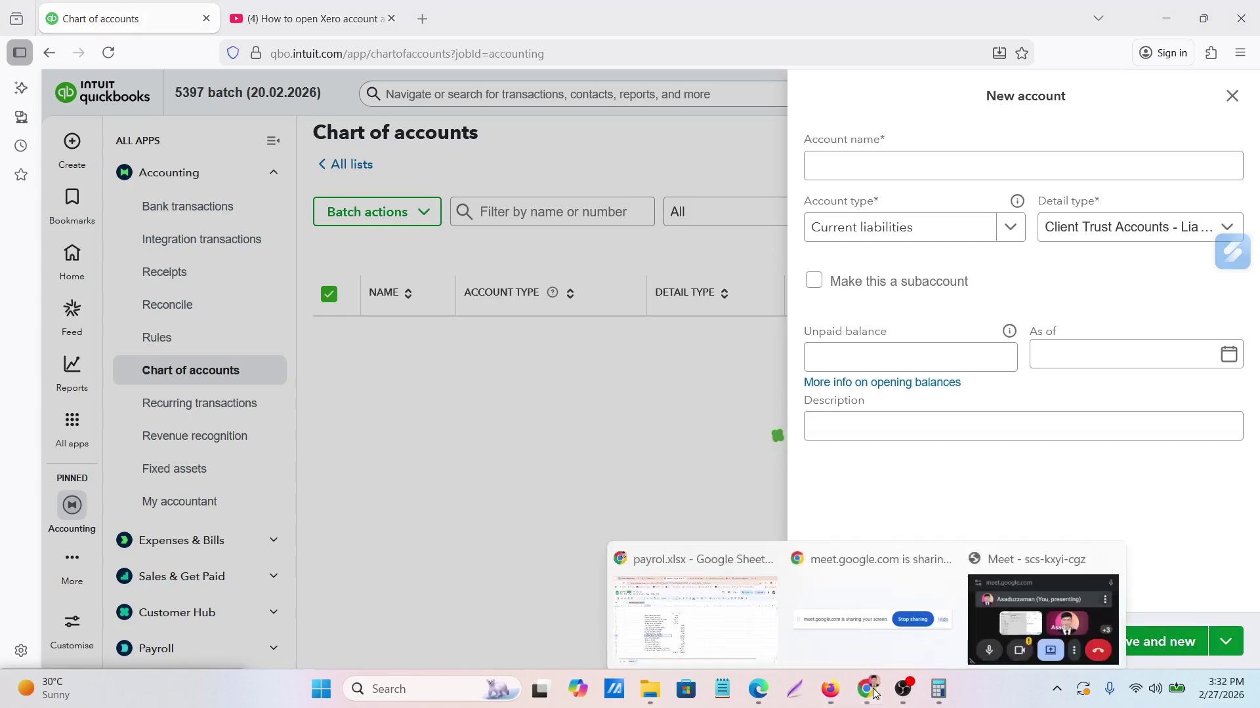
left_click(731, 619)
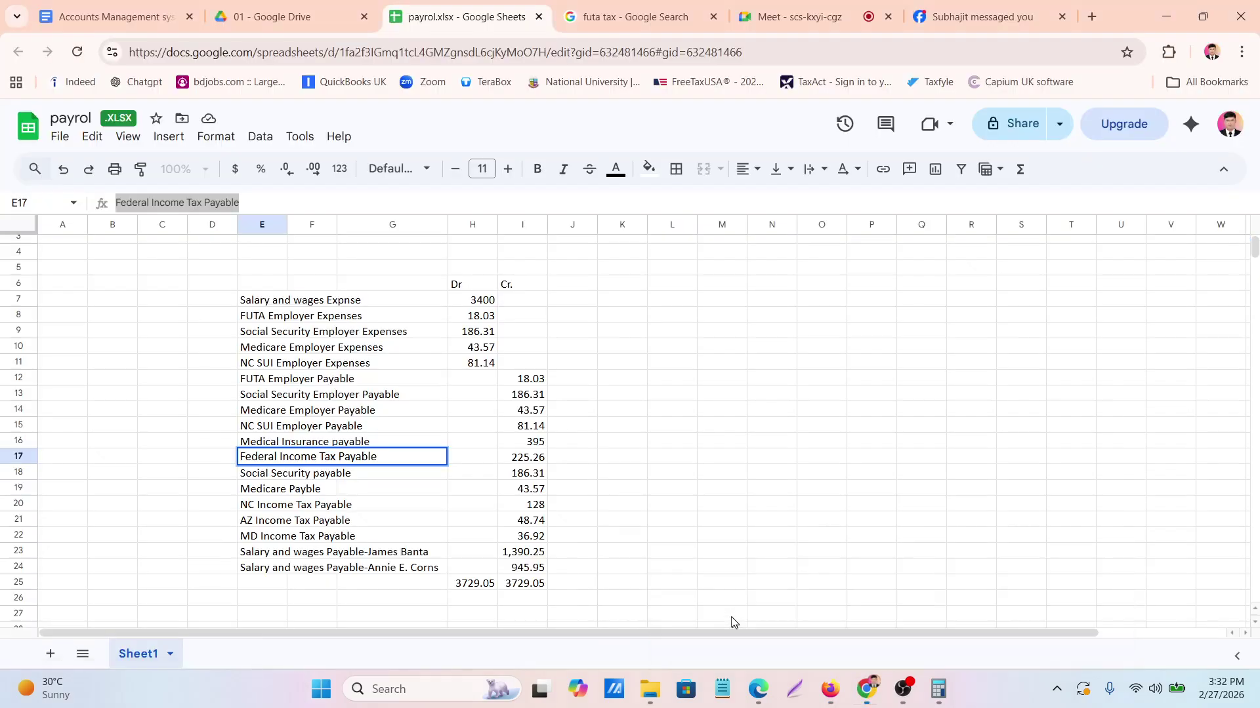
left_click(256, 480)
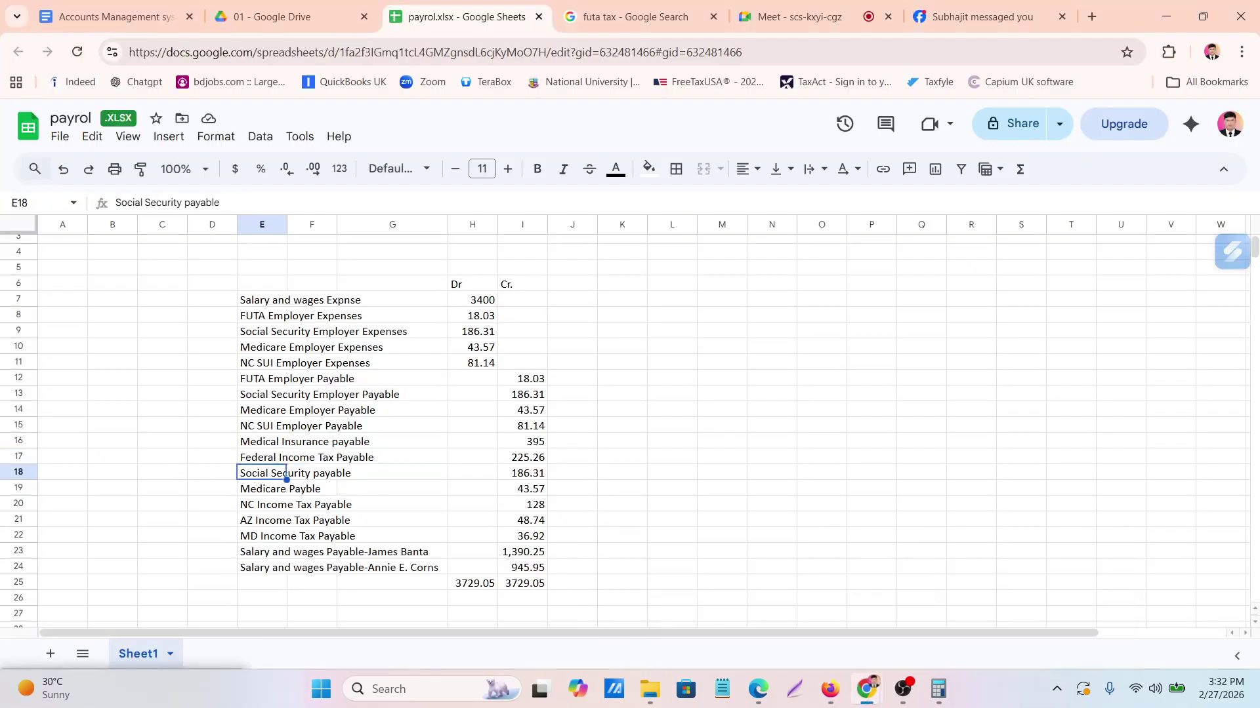
triple_click(127, 209)
key("ctrl+c")
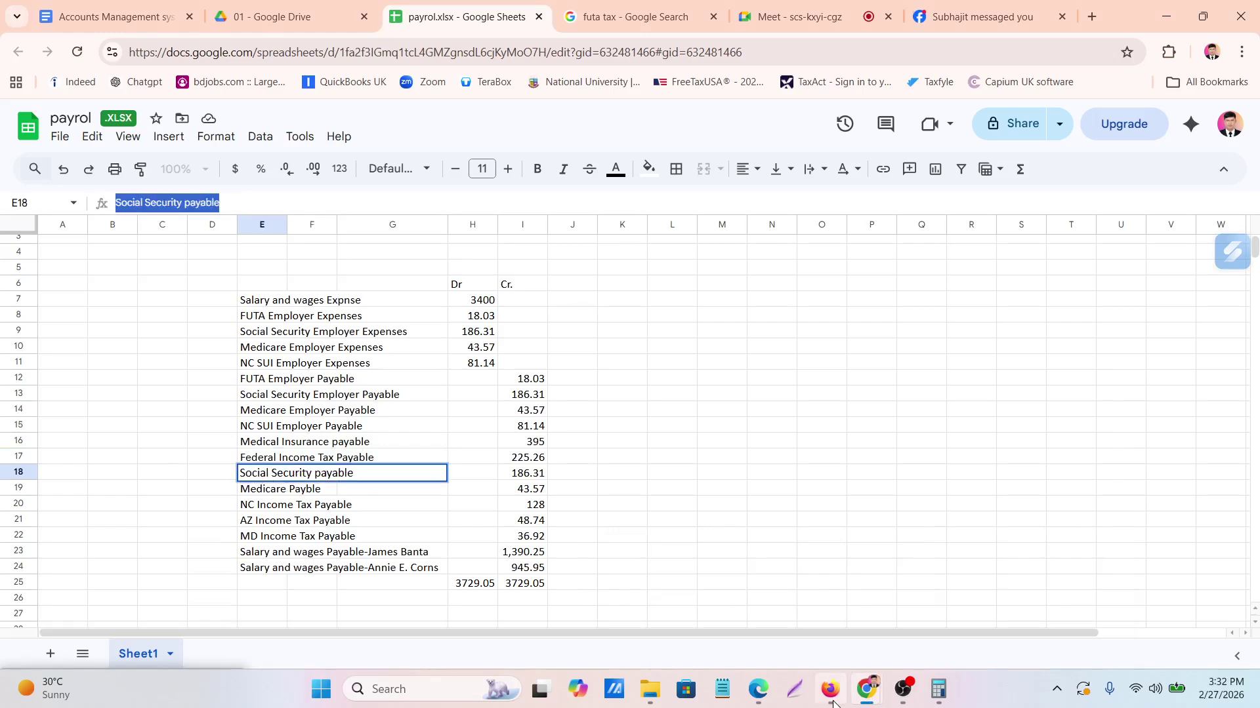
left_click(830, 620)
left_click(925, 167)
key("ctrl+v")
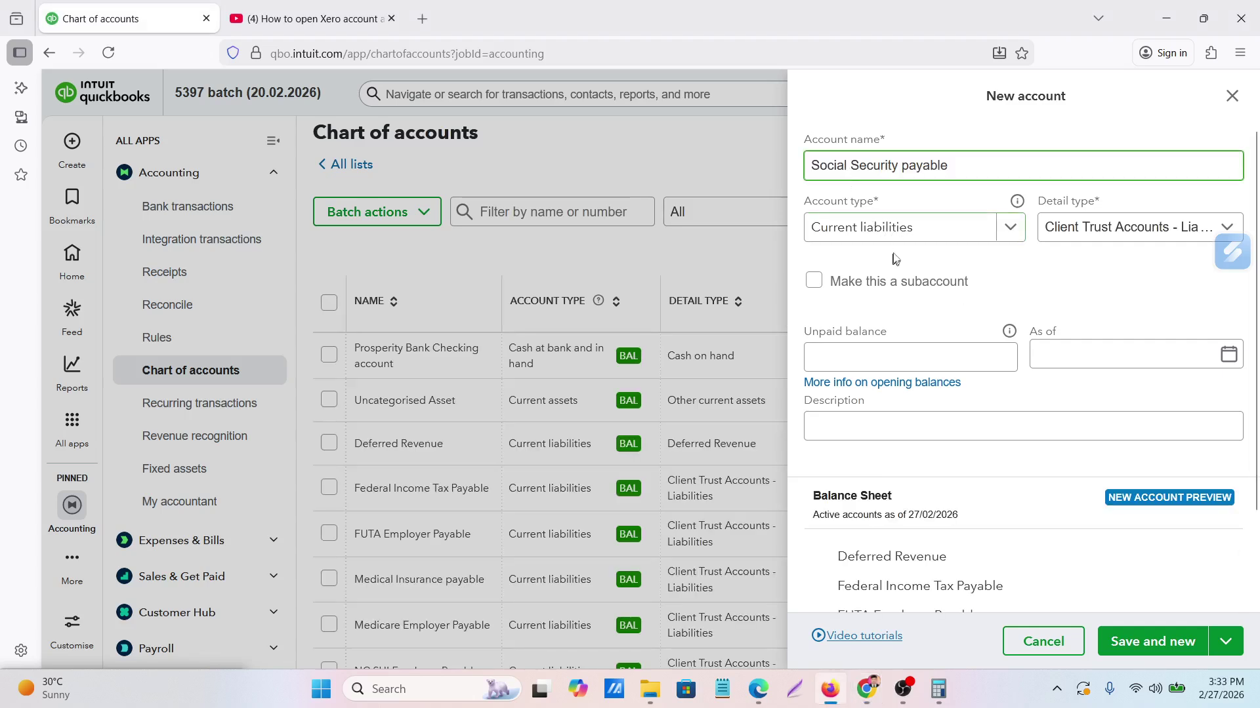
left_click(1169, 645)
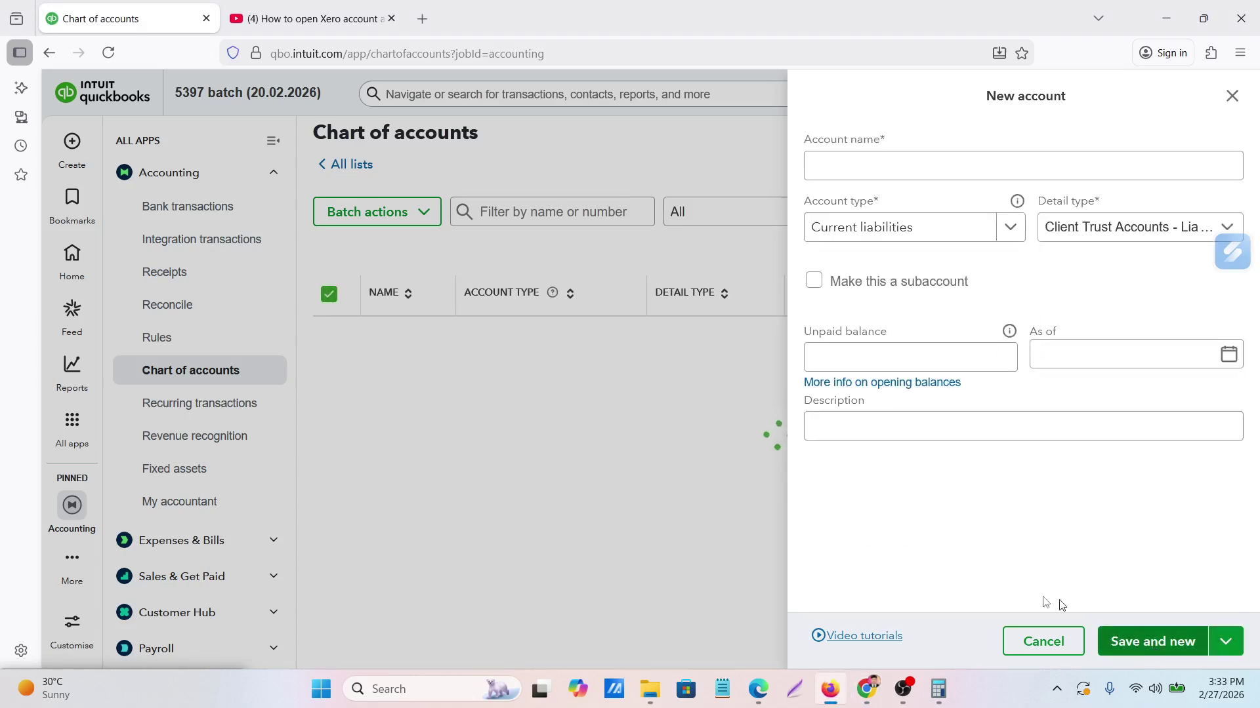
Copy "Medicare Payble" from payrol.xlsx in Chrome into the new account's name in QuickBooks in Firefox, and save it with another new account started
mouse_move(870, 693)
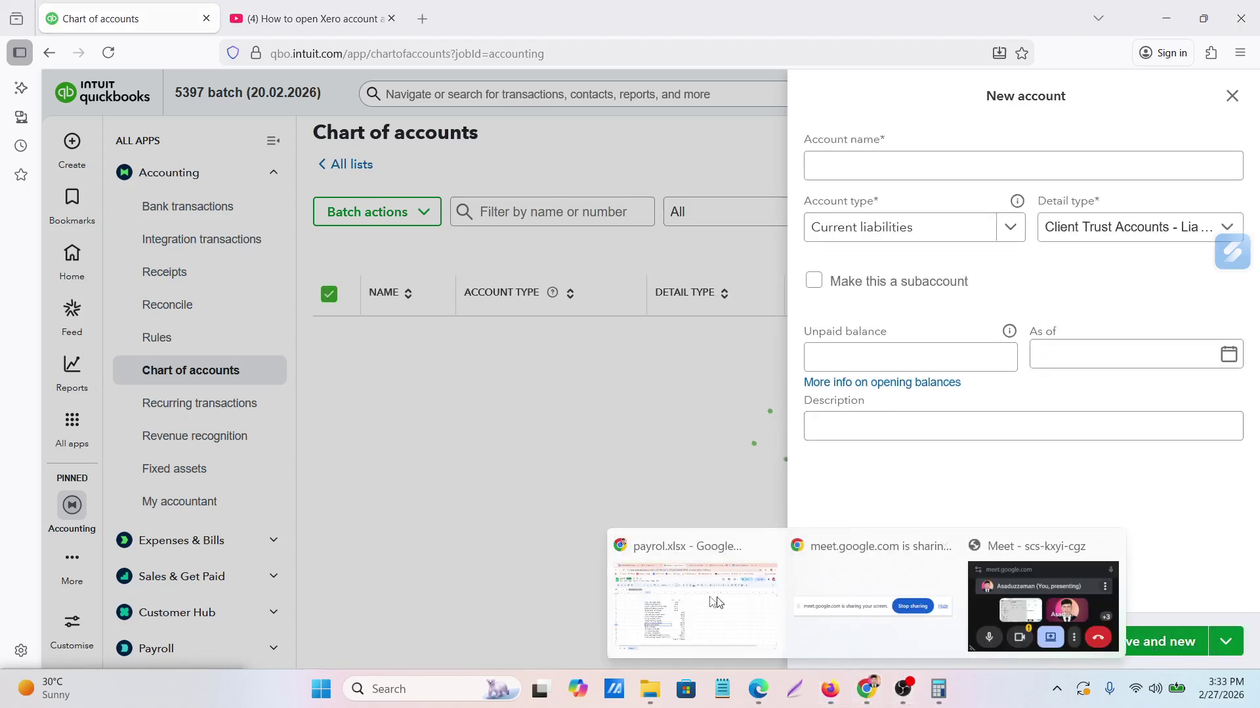
left_click(754, 597)
left_click(297, 497)
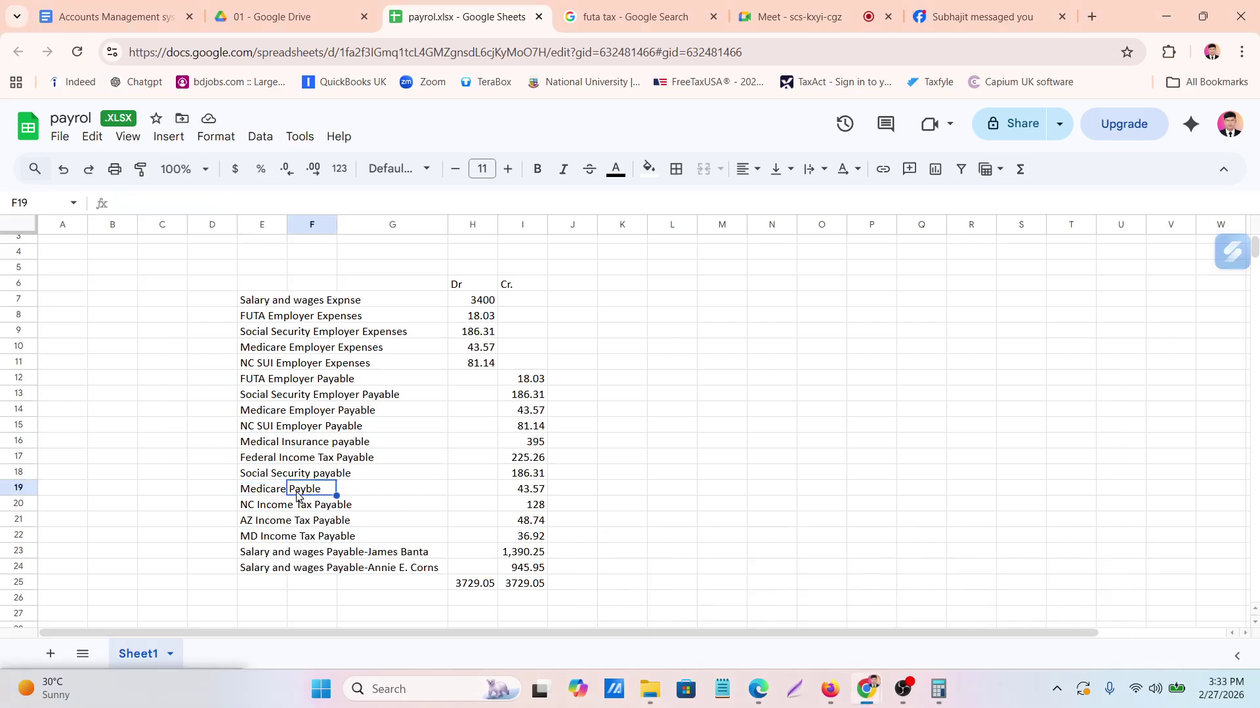
left_click(264, 497)
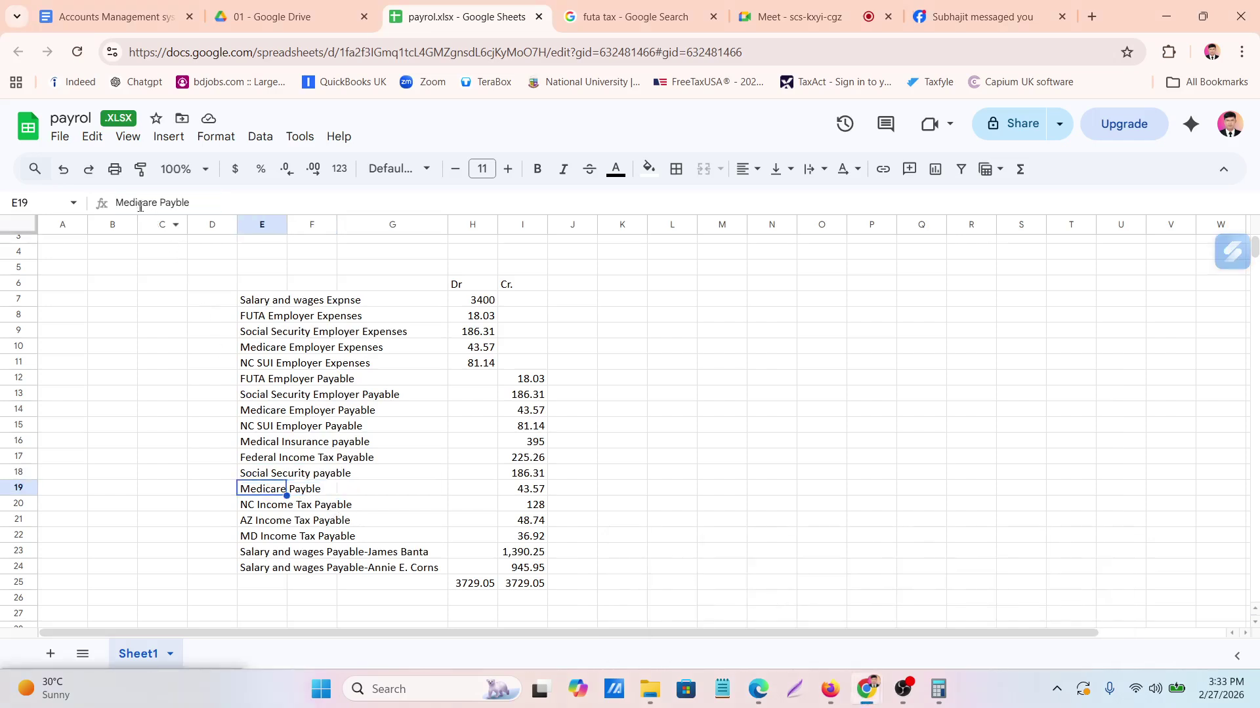
left_click_drag(122, 203, 229, 202)
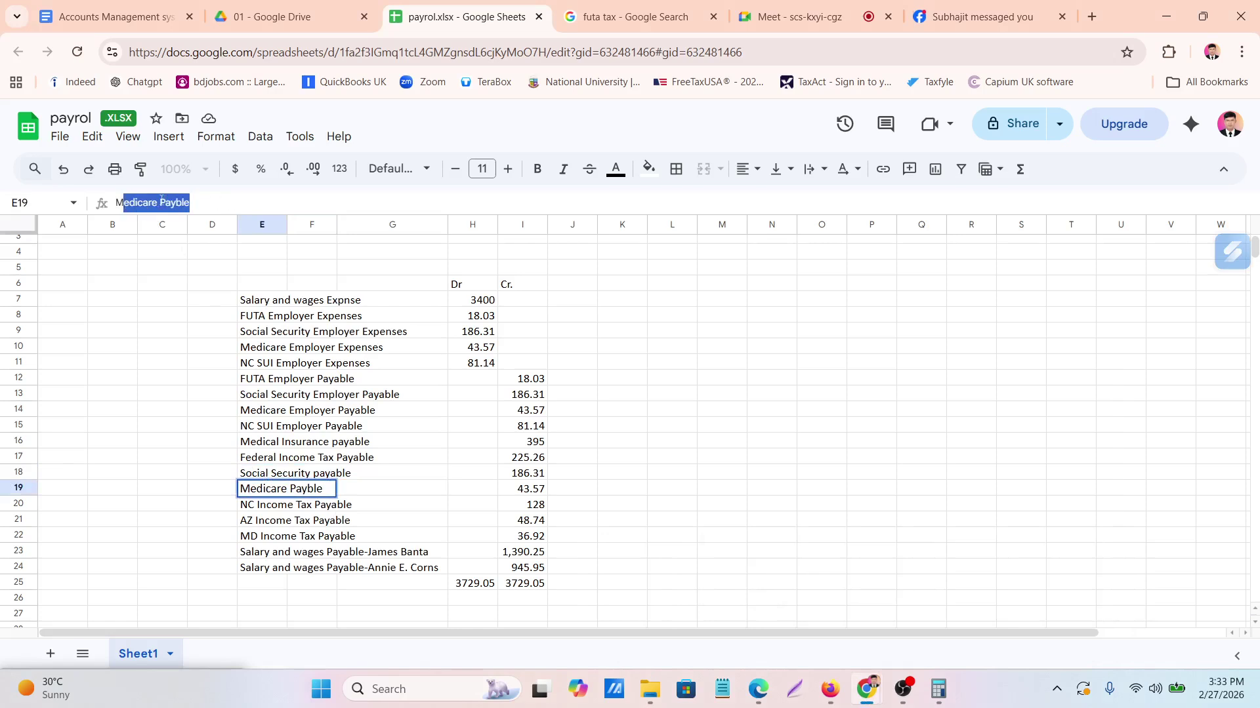
left_click_drag(119, 204, 115, 204)
key("ctrl+c")
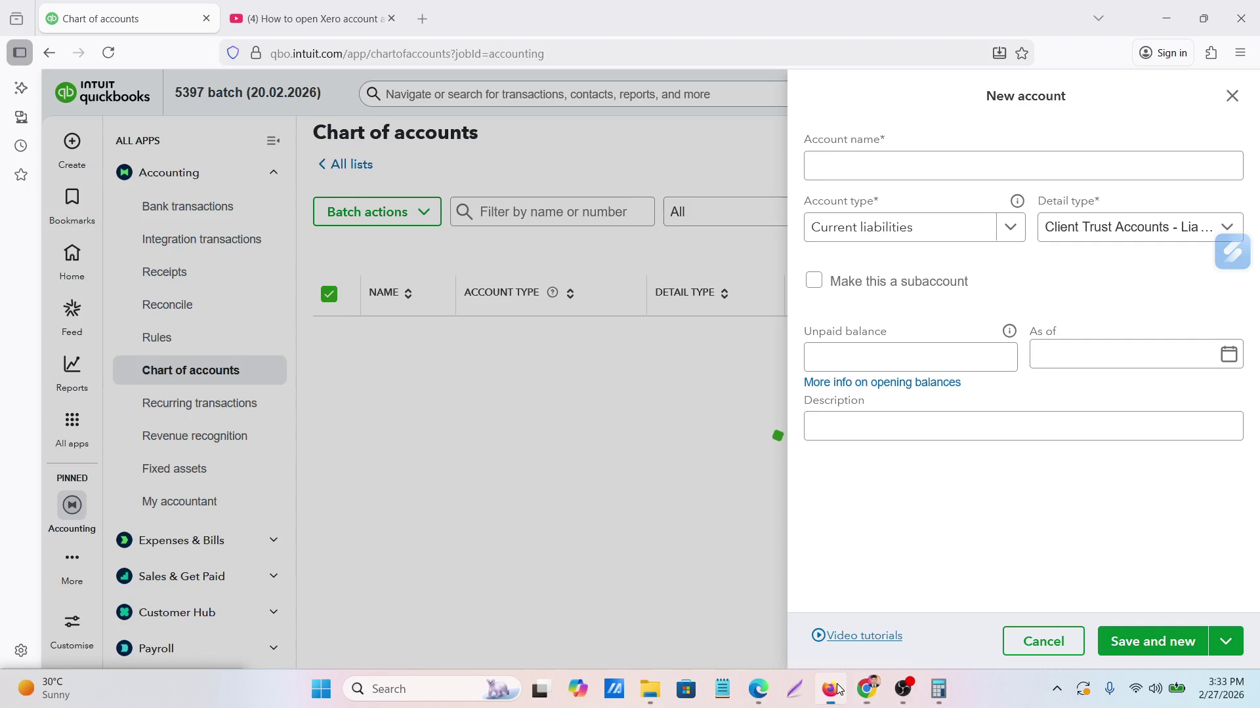
left_click(830, 688)
left_click(918, 166)
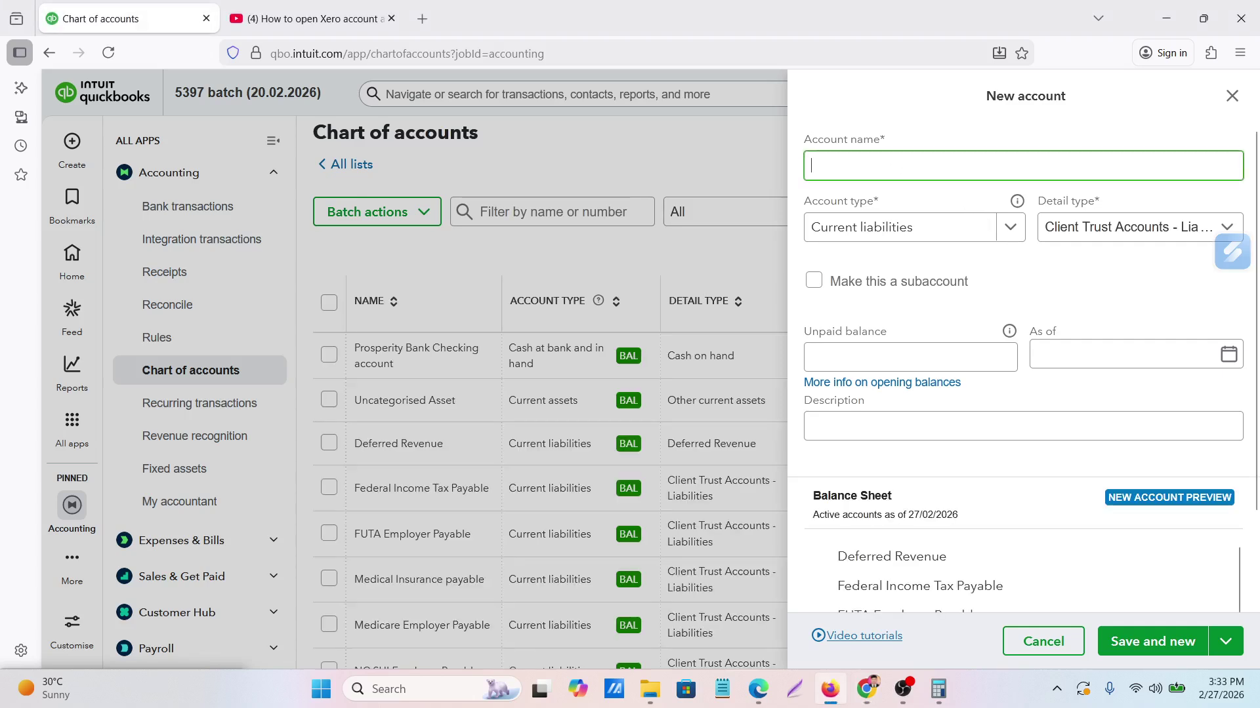
key("ctrl+v")
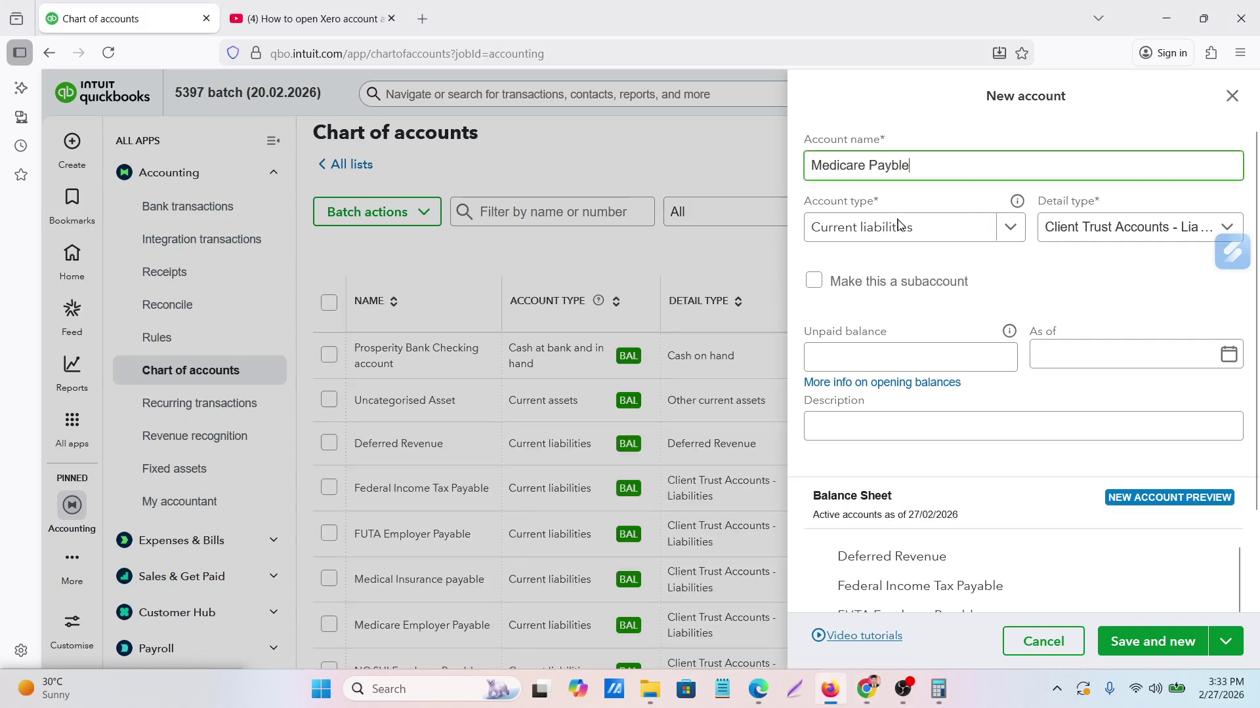
left_click(1152, 647)
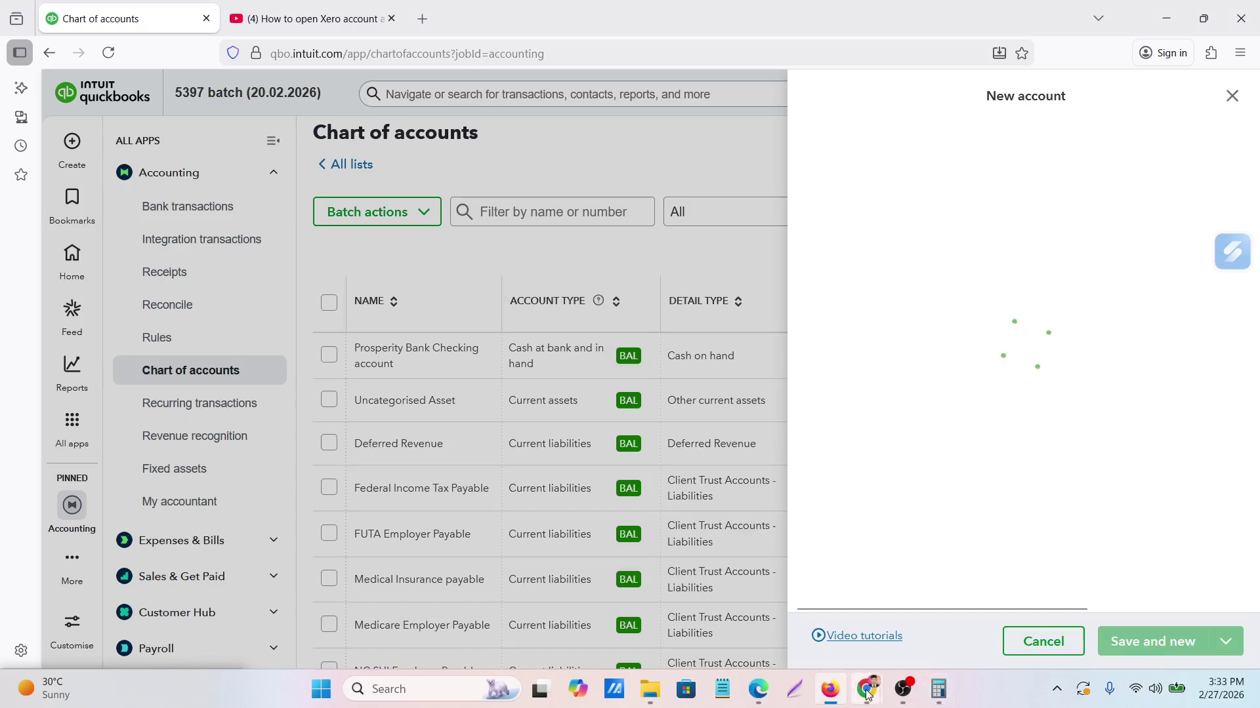
Switch to the Google Meet call in Chrome and admit the guest waiting to join
mouse_move(867, 694)
left_click(1047, 604)
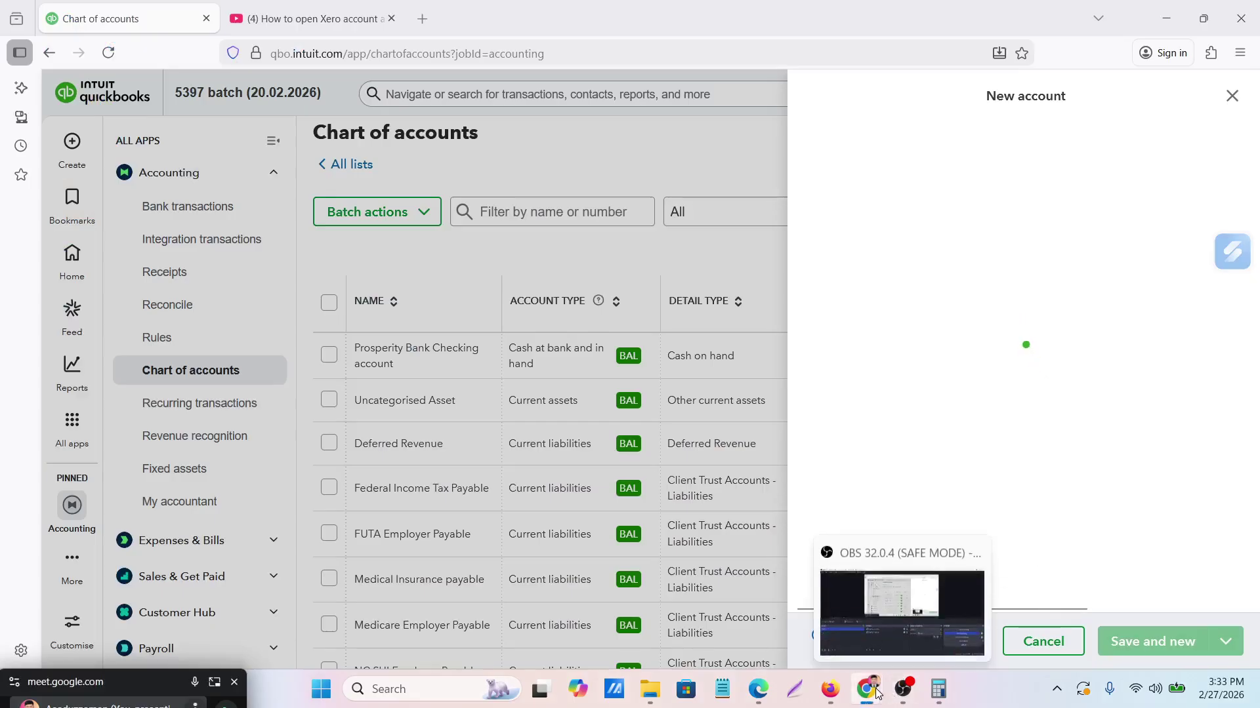
mouse_move(879, 694)
left_click(722, 617)
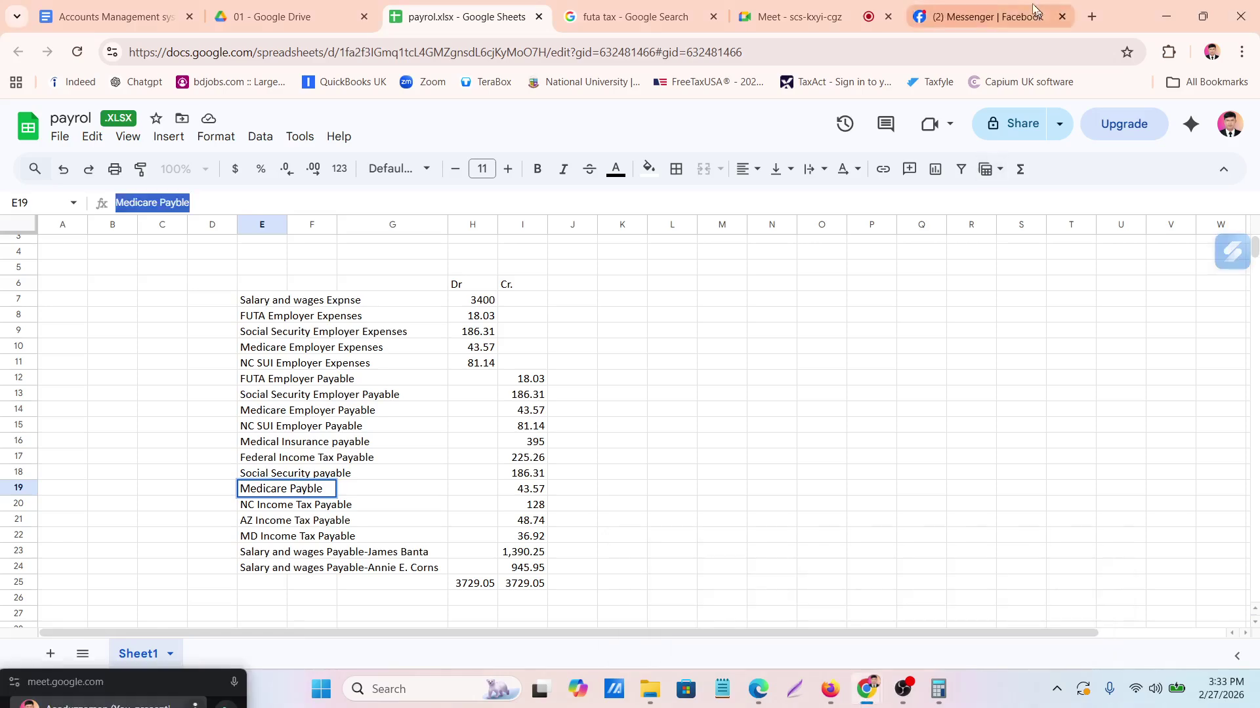
left_click(818, 15)
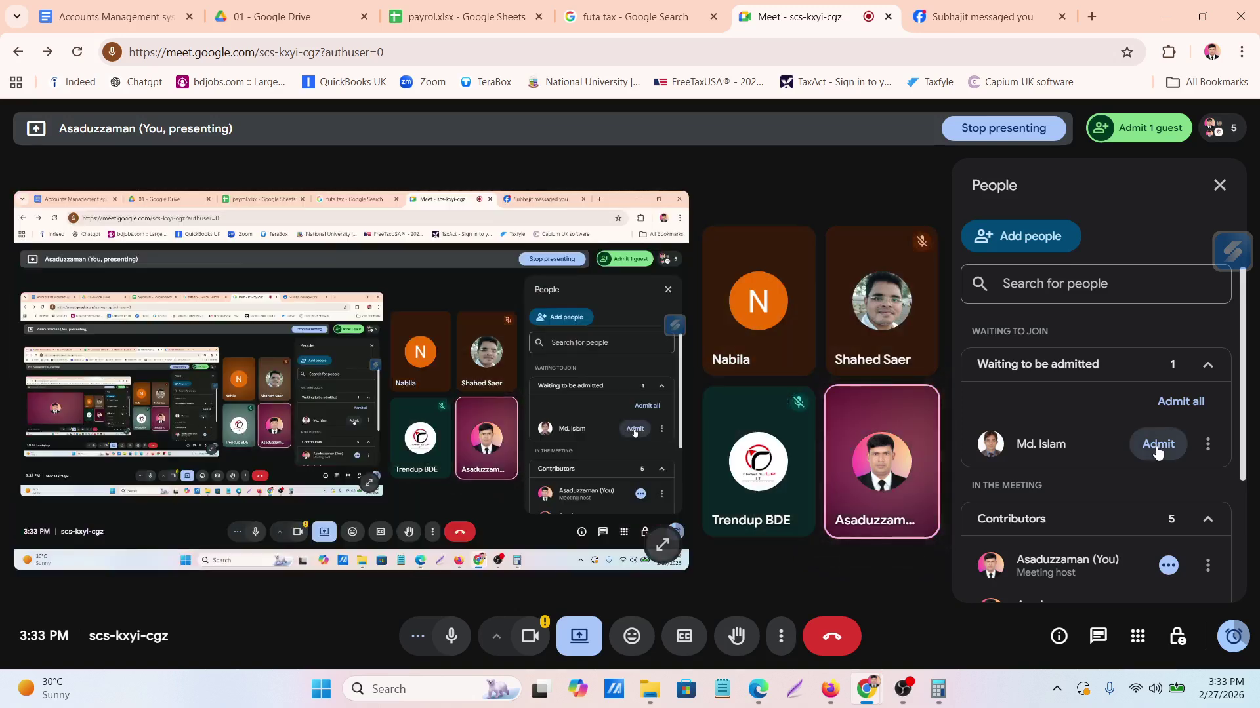
left_click(1138, 131)
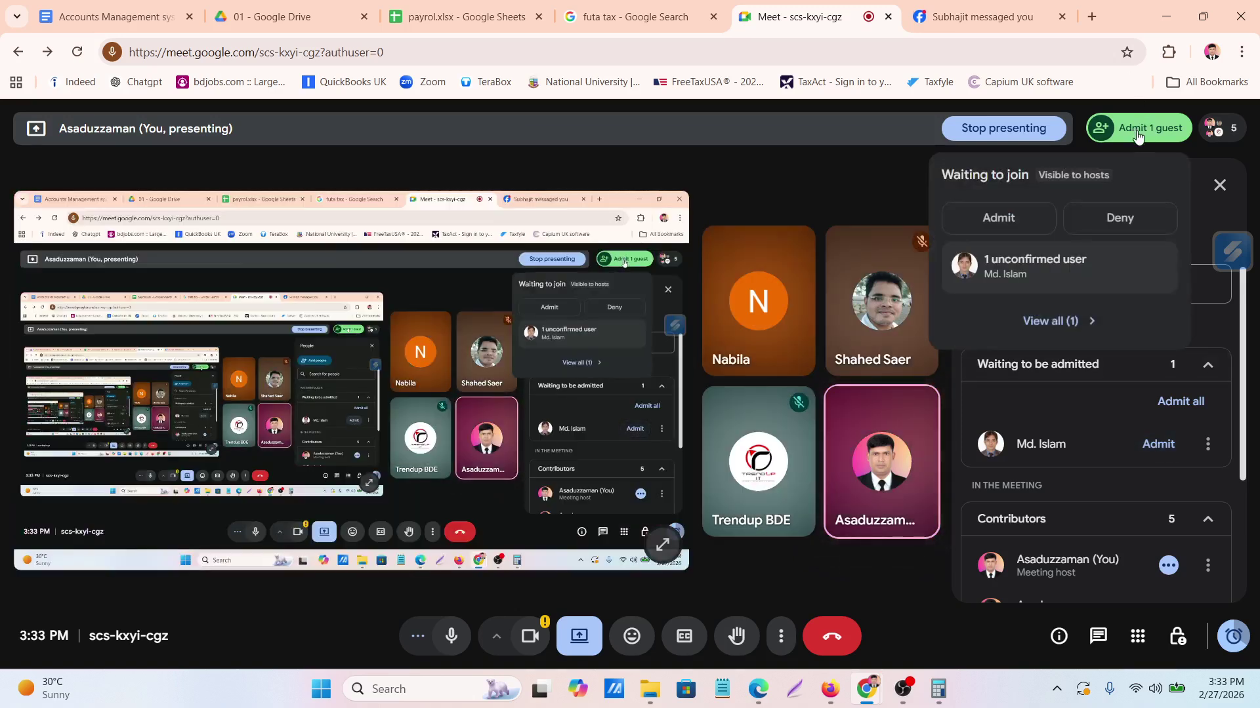
left_click(1000, 226)
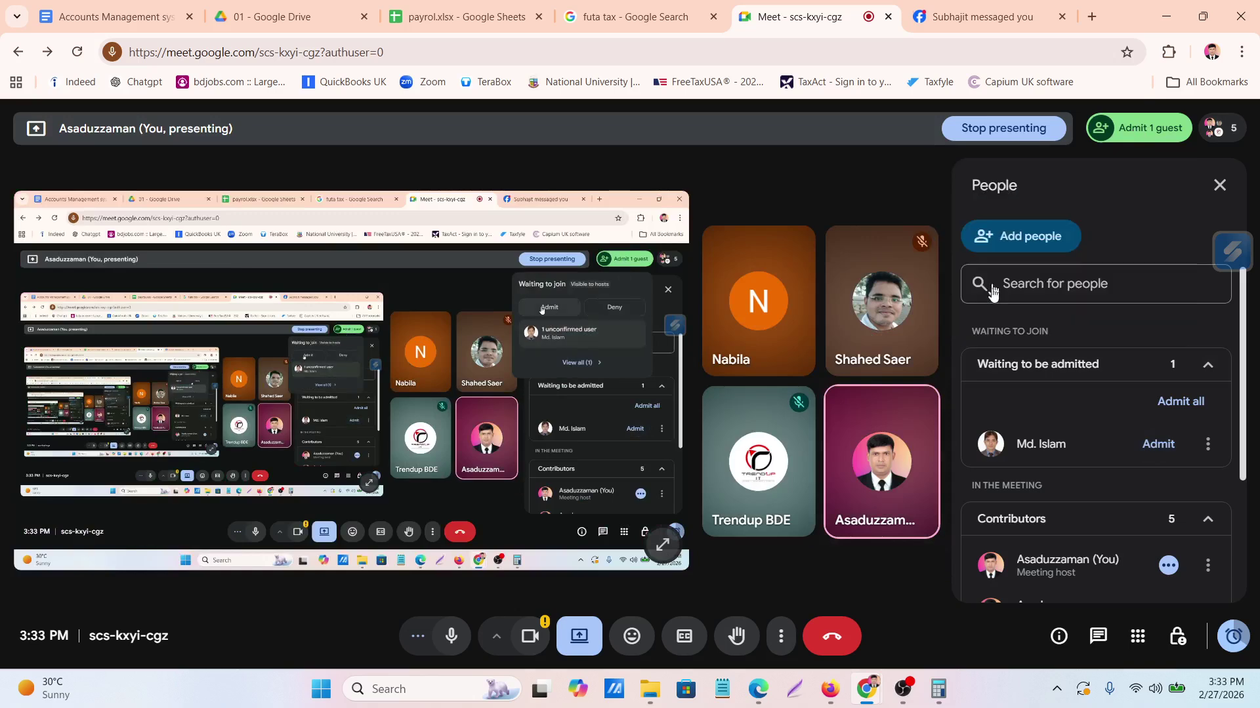
Create the Current liabilities account "NC Income Tax Payable" in QuickBooks in Firefox, copying its name from payrol.xlsx in Chrome, and save it with another new account started
left_click(830, 689)
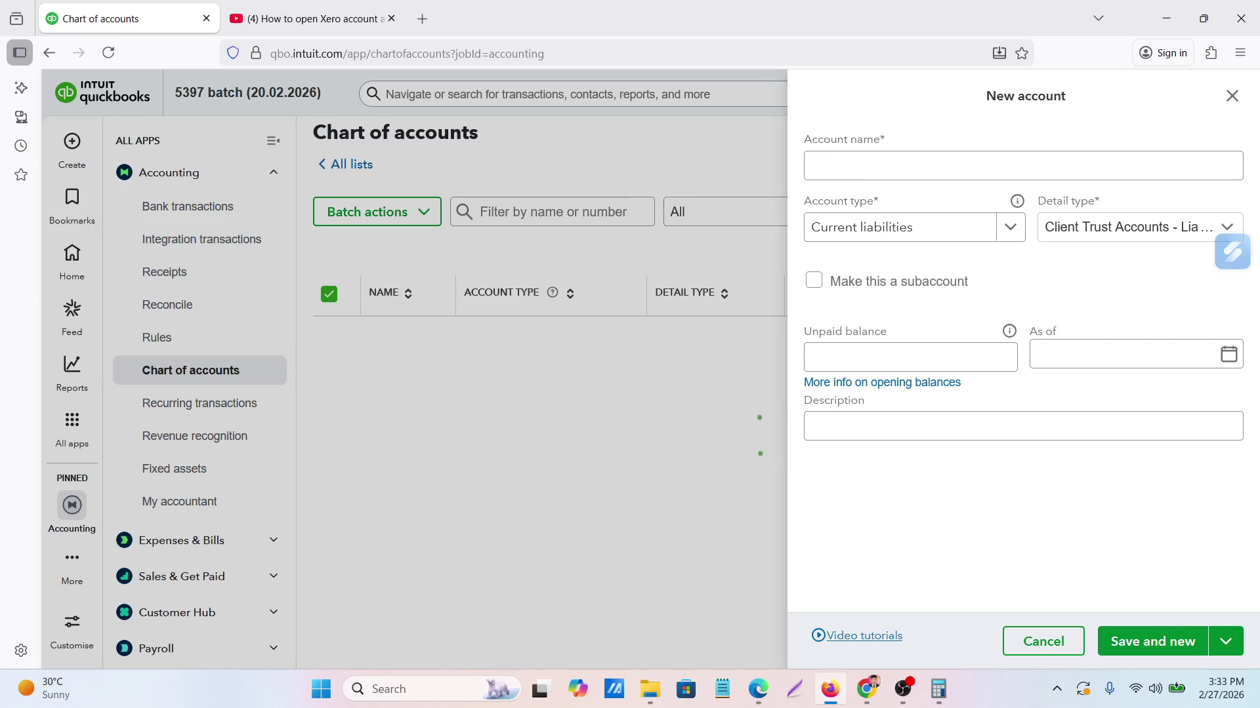
left_click(853, 166)
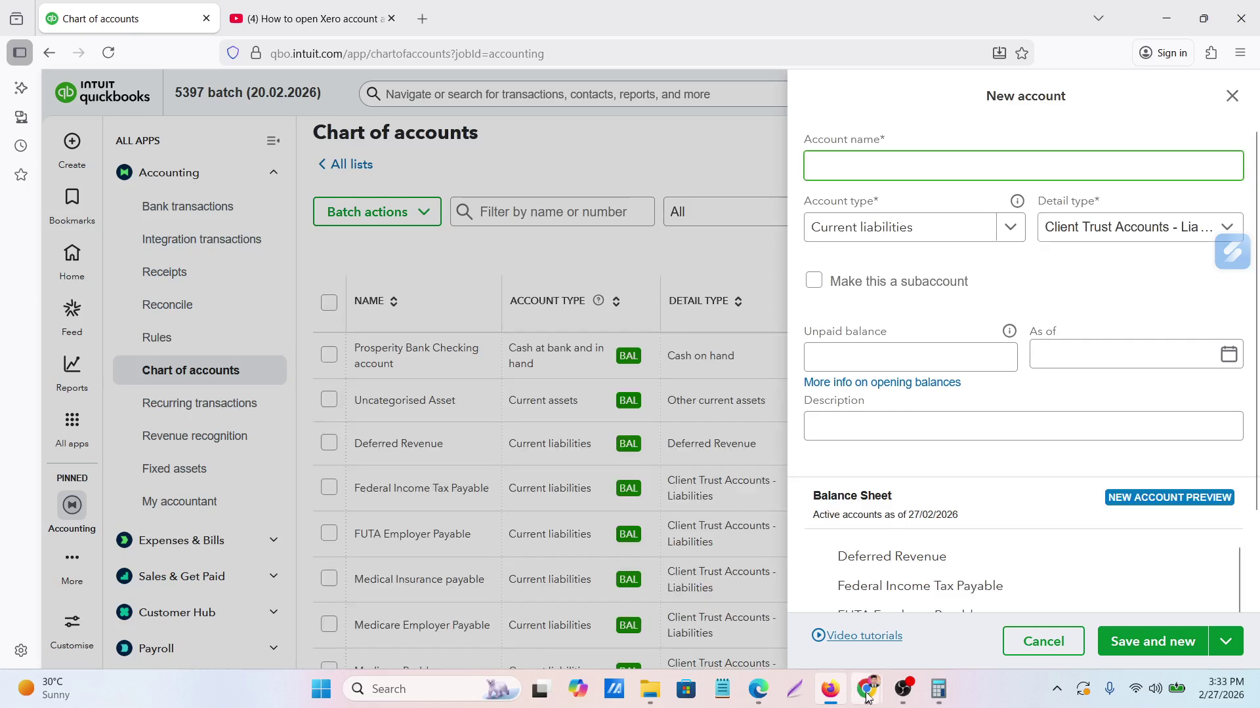
left_click(755, 608)
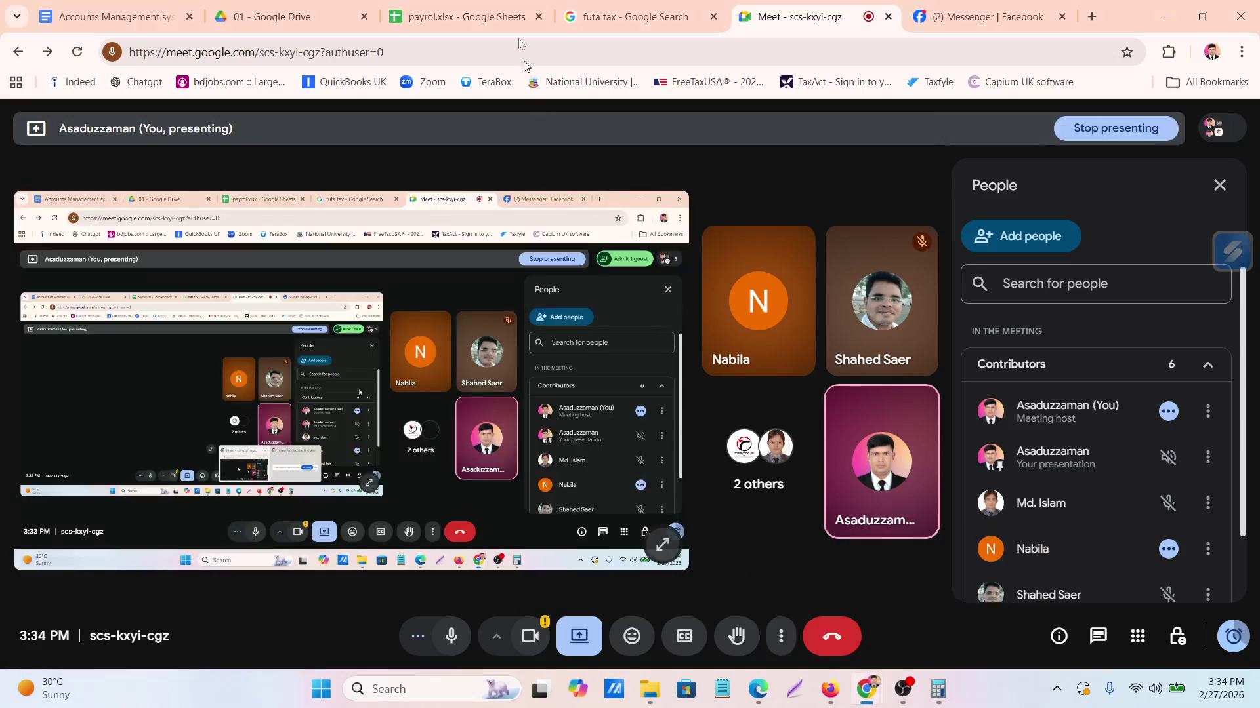
left_click(459, 17)
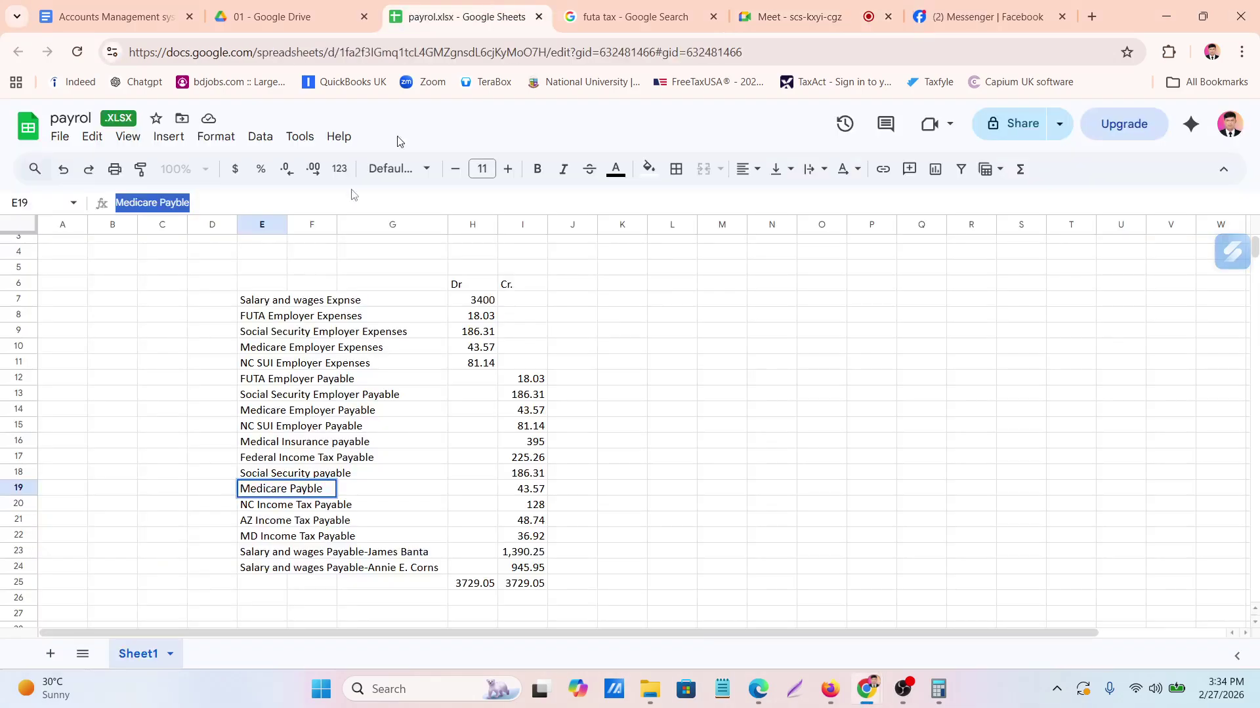
left_click(305, 505)
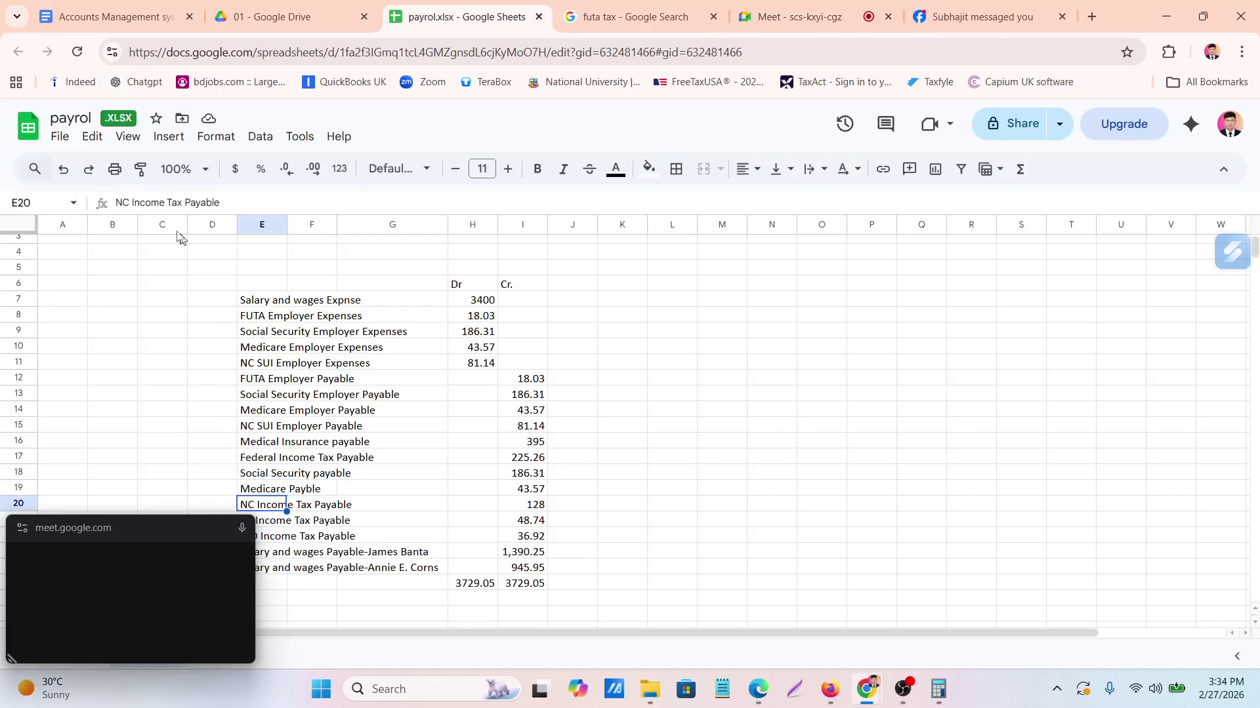
left_click_drag(116, 203, 220, 202)
key("ctrl+c")
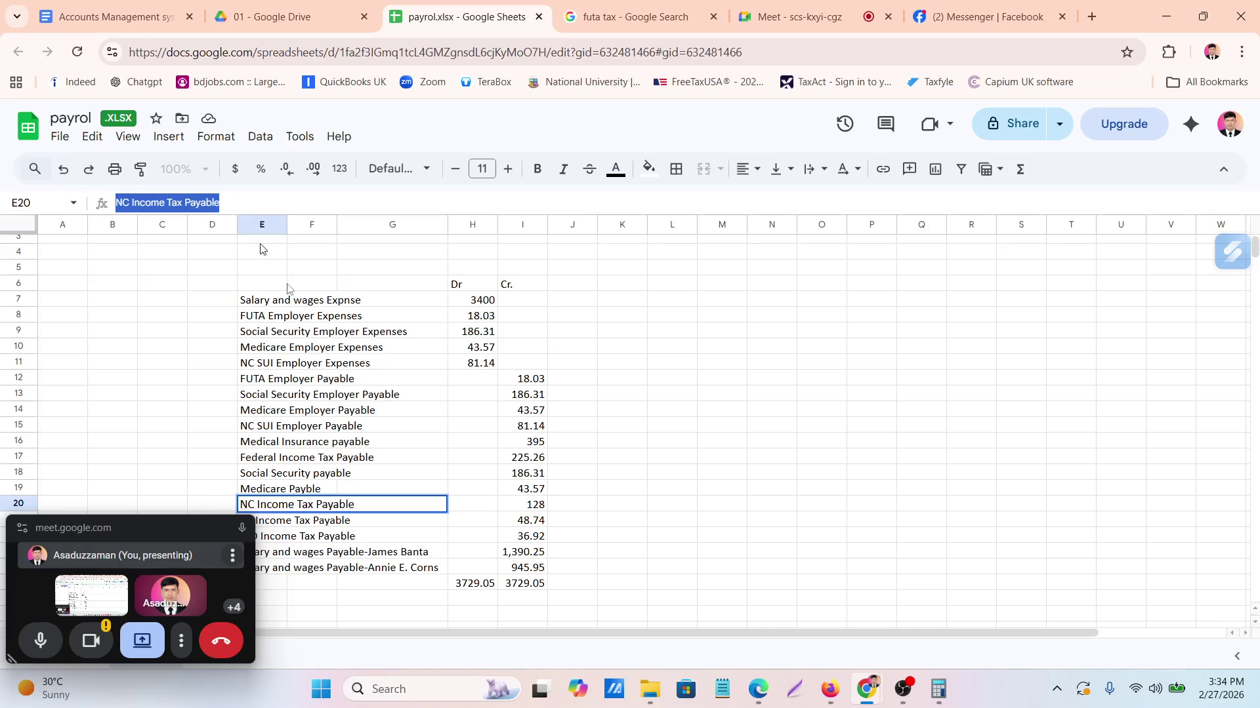
left_click(830, 688)
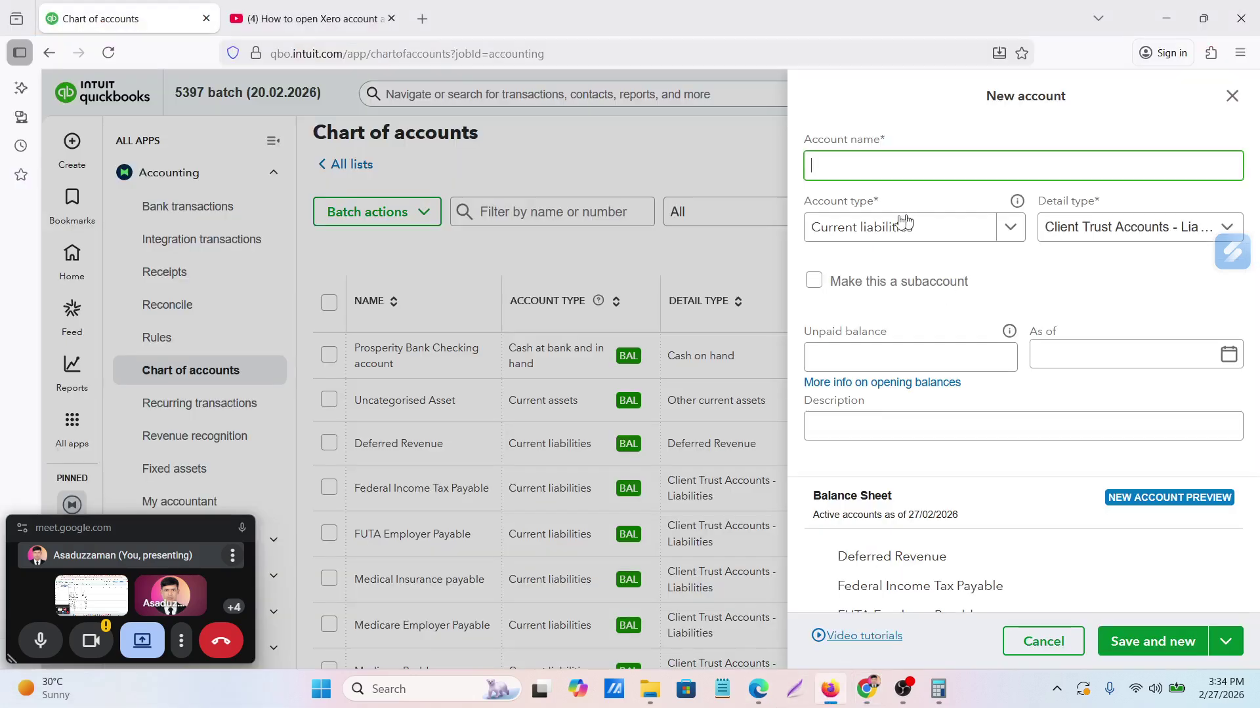
key("ctrl+v")
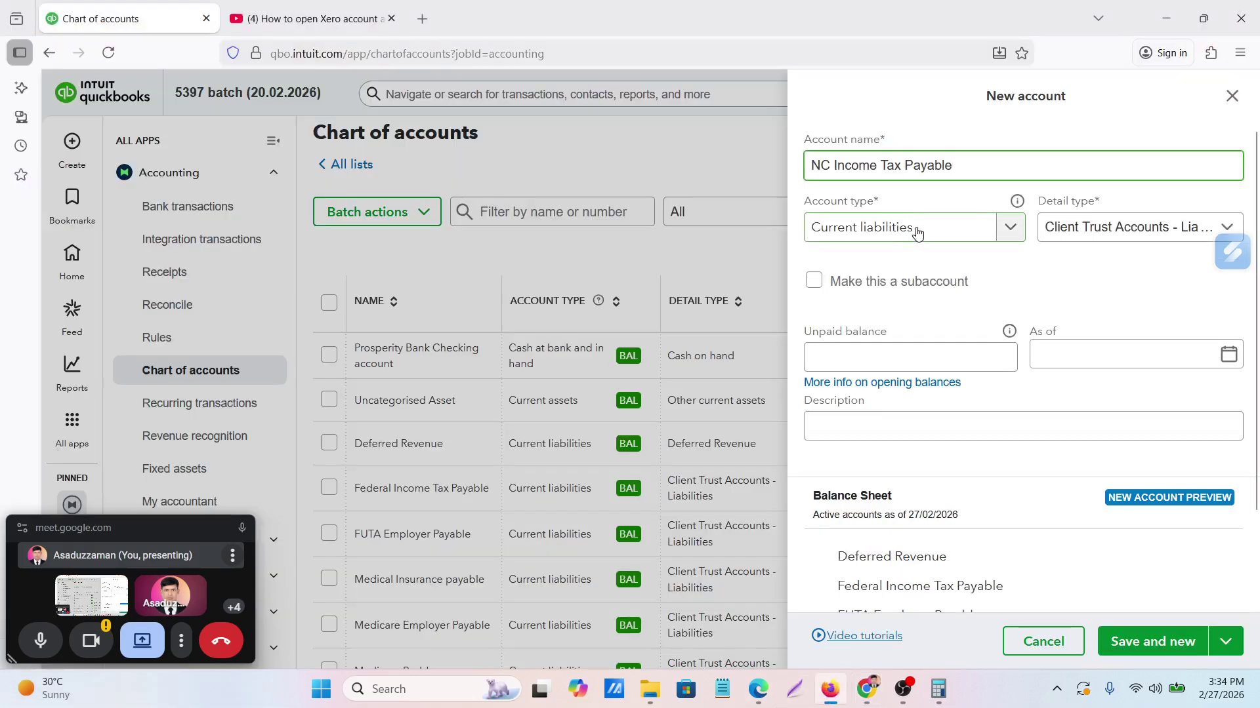
left_click(916, 233)
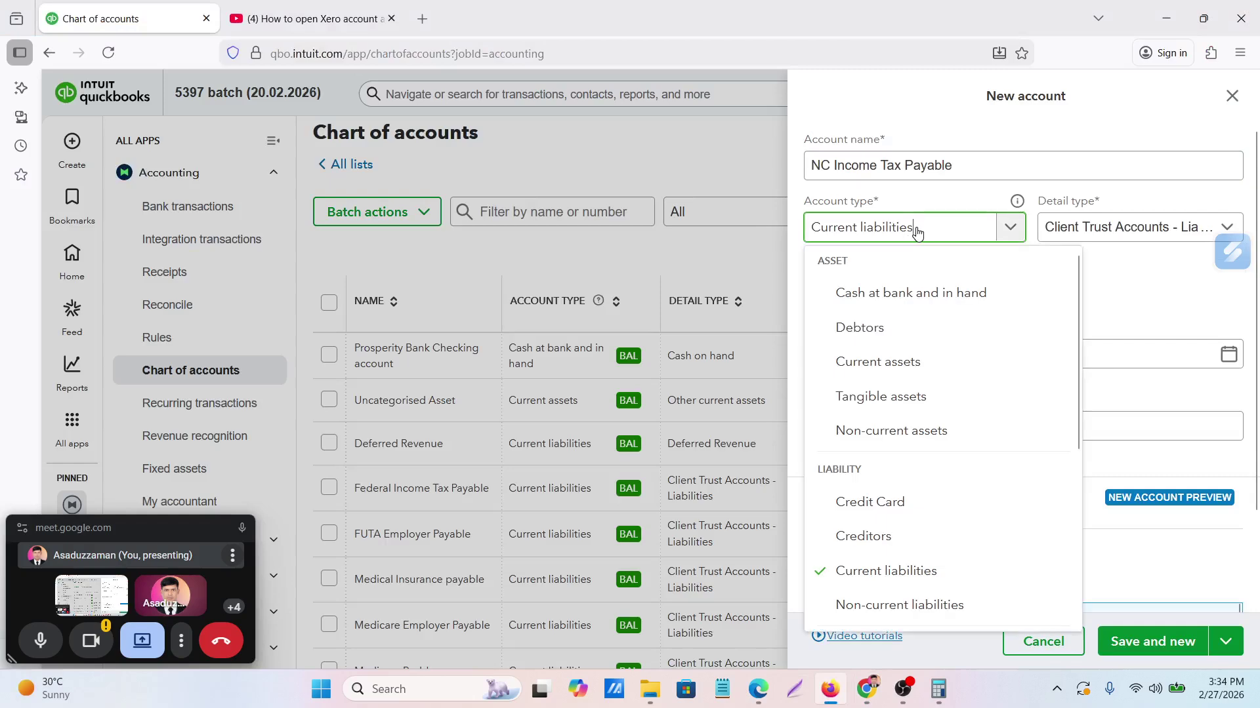
left_click(879, 572)
left_click(1174, 641)
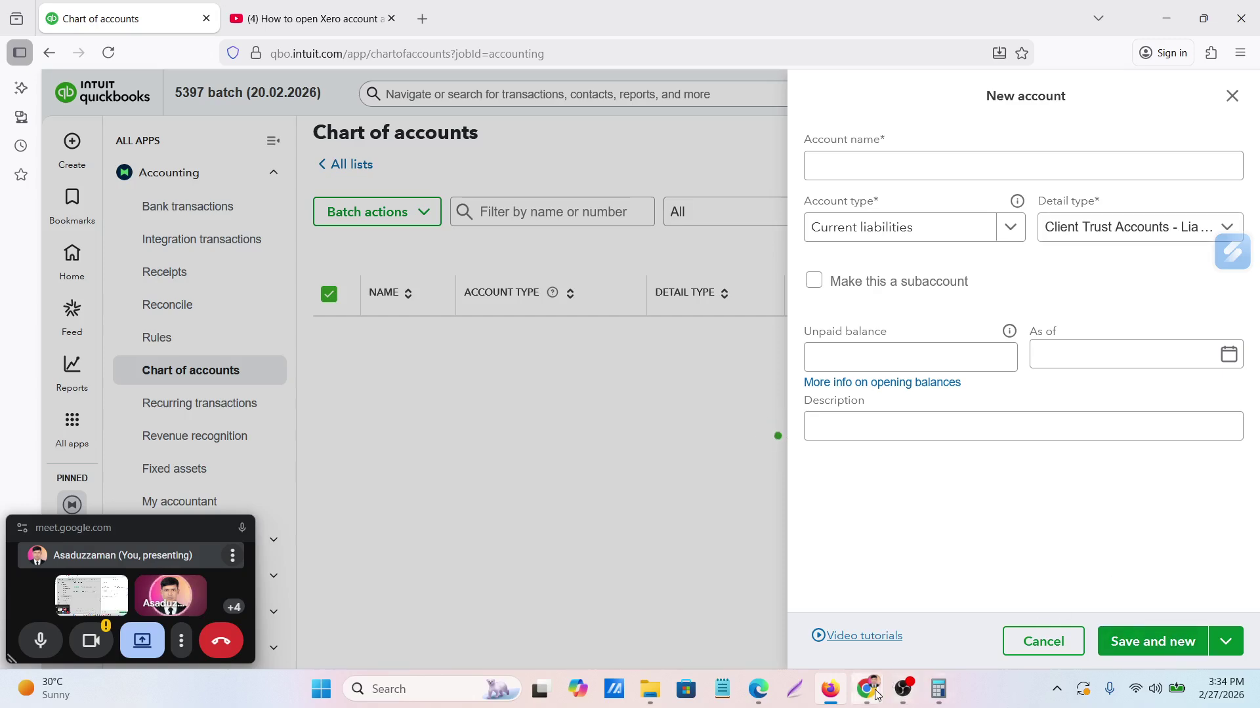
Copy "AZ Income Tax Payable" from payrol.xlsx in Chrome into the new account's name in QuickBooks in Firefox, and save it with another new account started
mouse_move(867, 689)
left_click(695, 591)
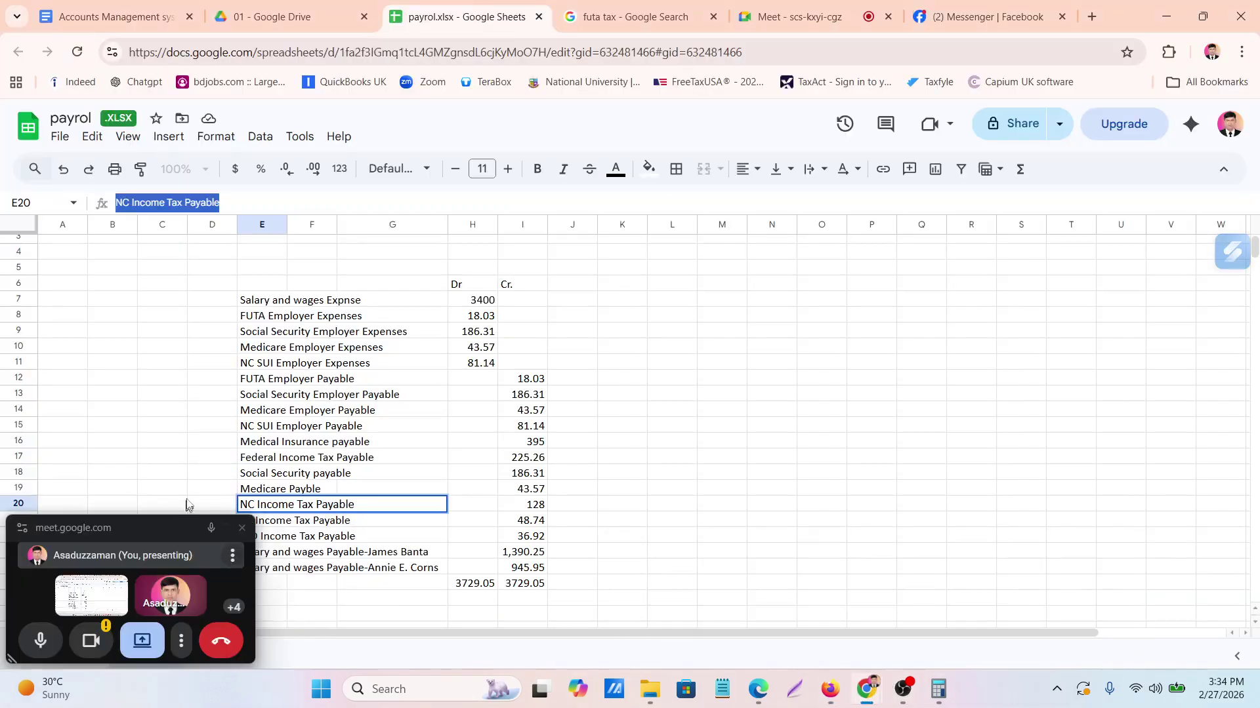
left_click_drag(158, 597, 157, 639)
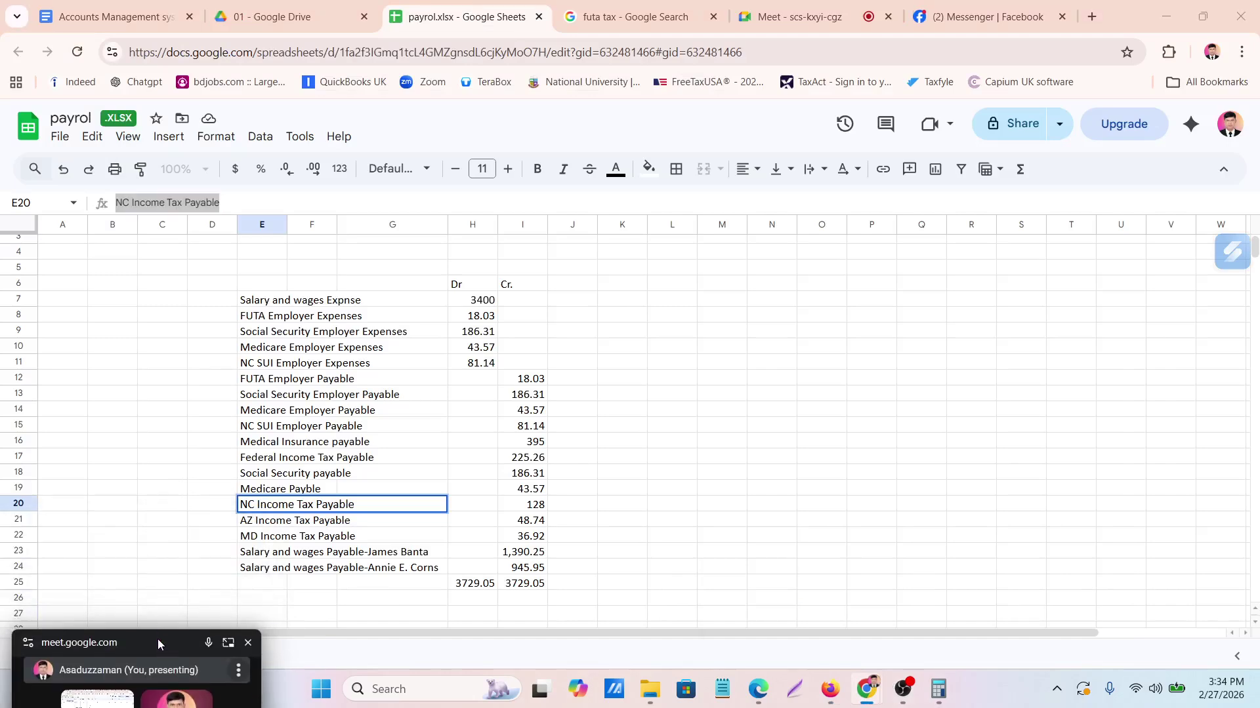
left_click(248, 521)
double_click(249, 522)
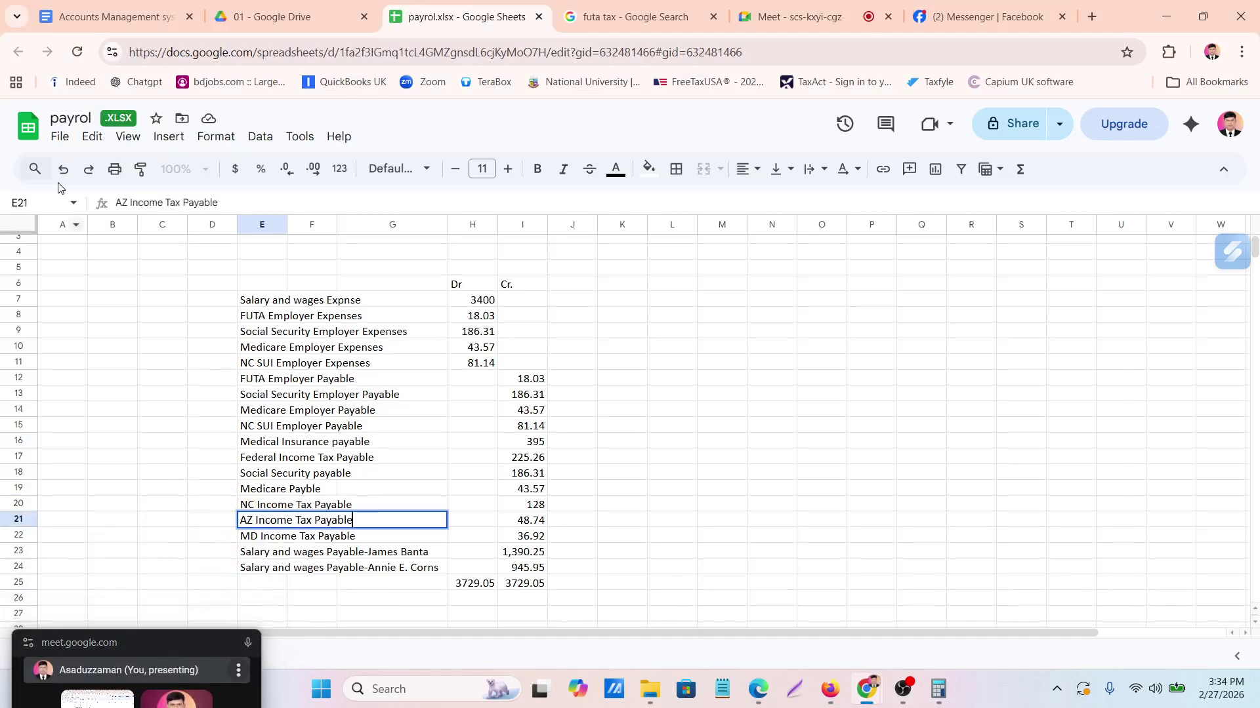
left_click_drag(115, 203, 219, 203)
key("ctrl+c")
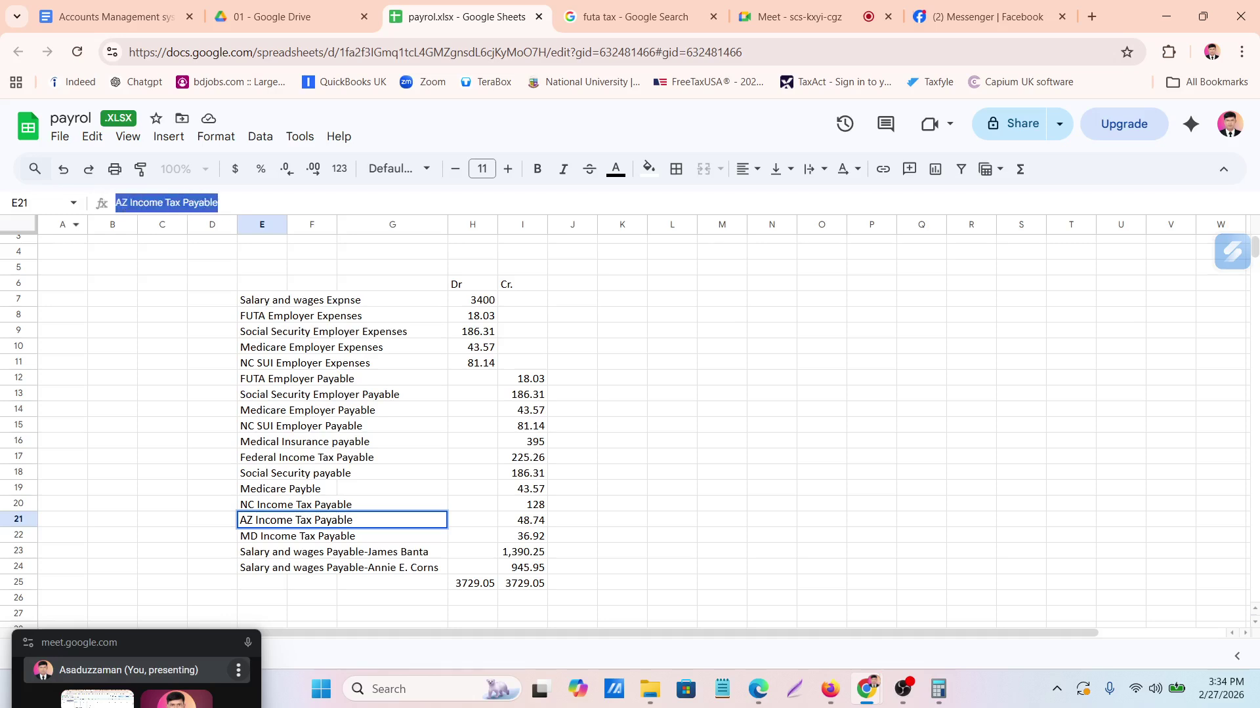
left_click(830, 689)
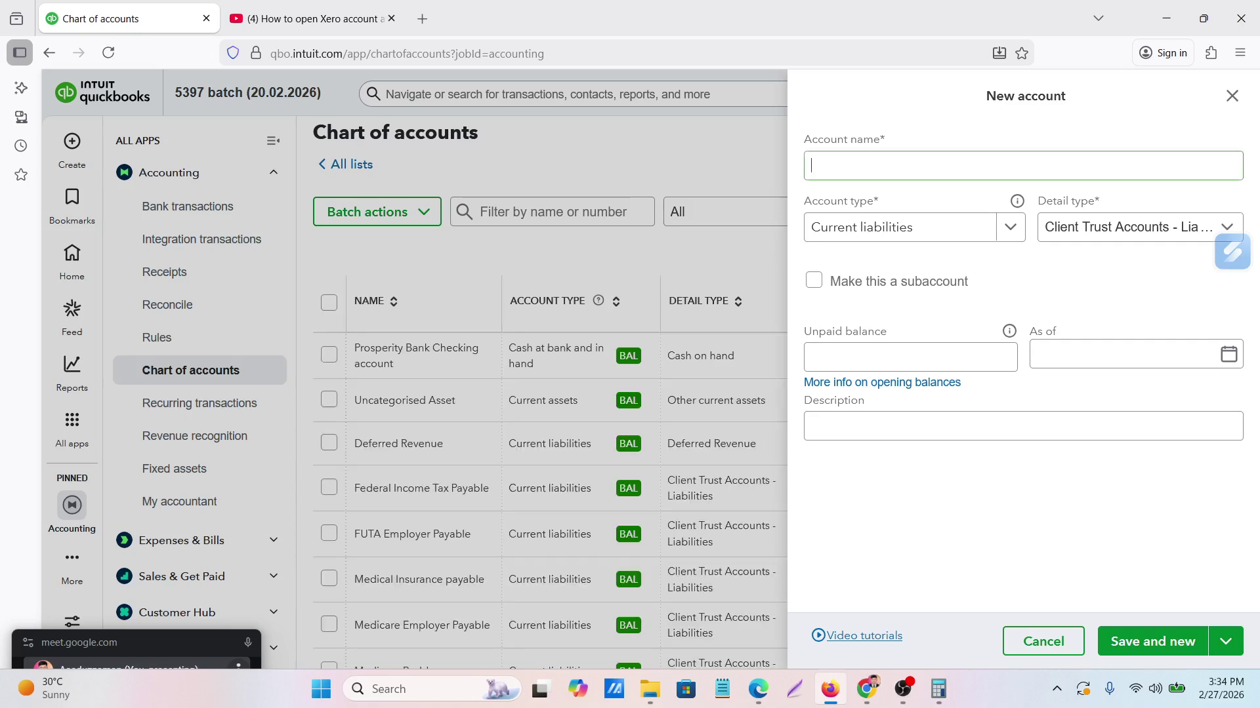
key("ctrl+v")
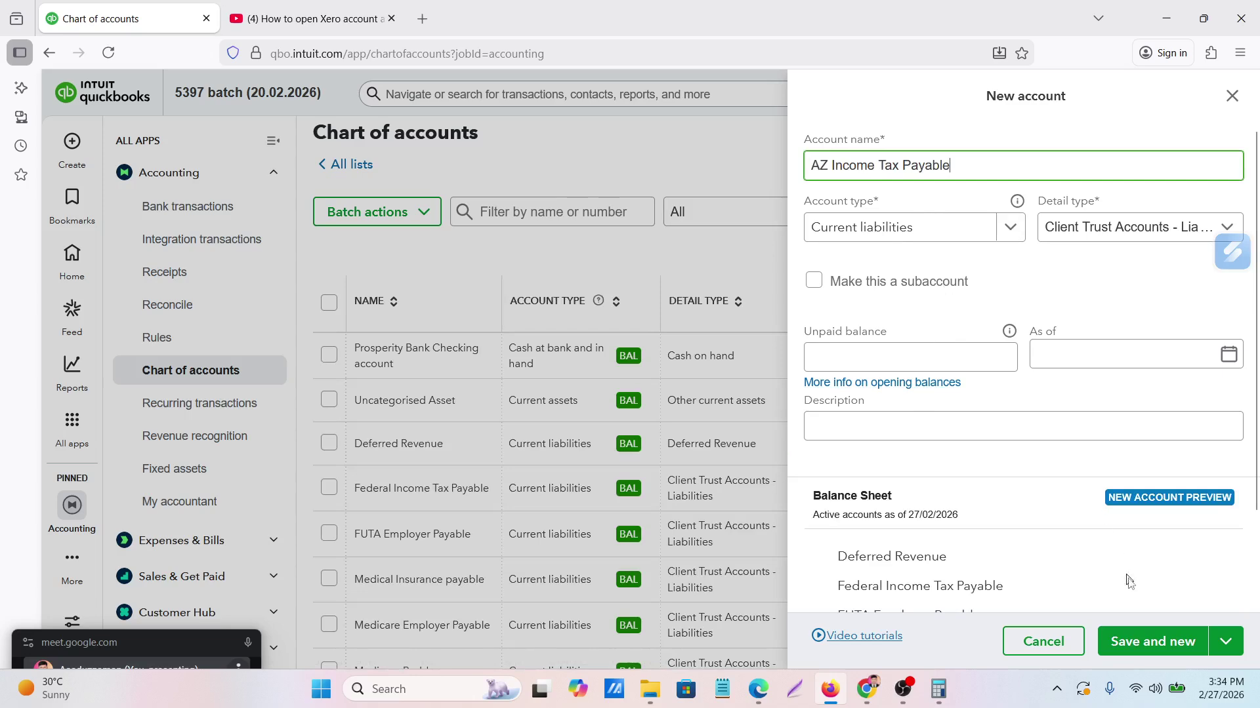
left_click(1151, 644)
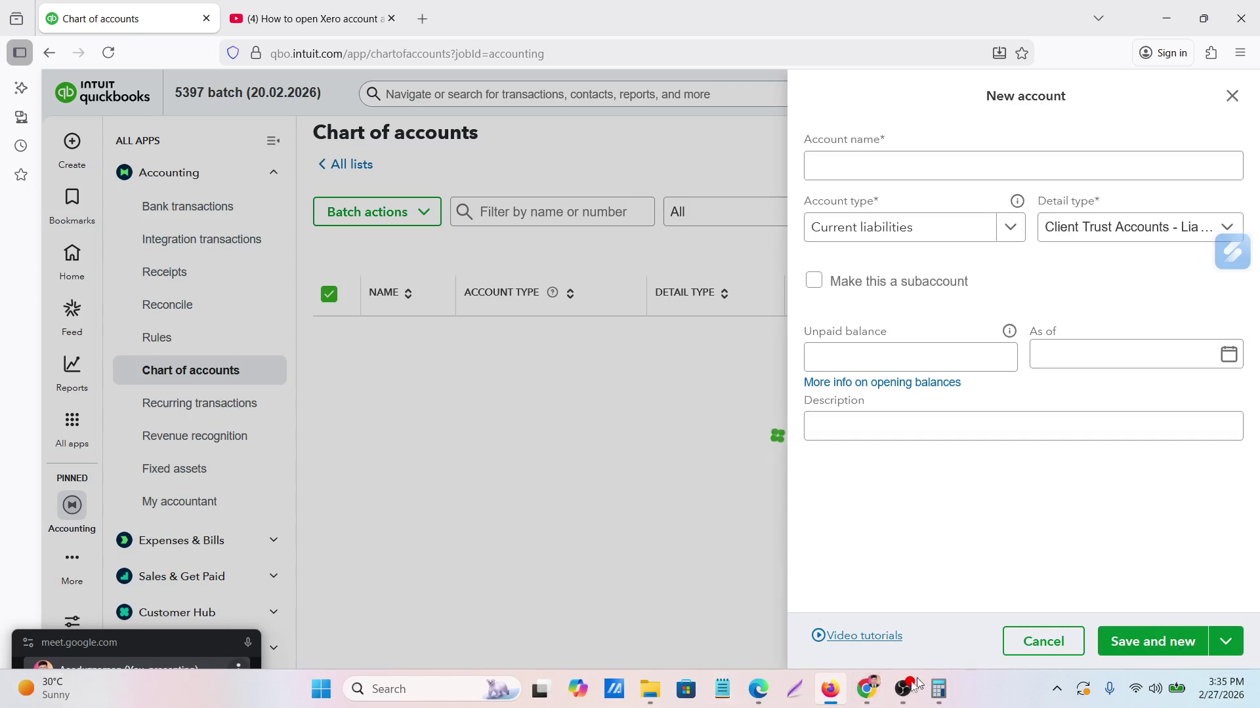
Copy "MD Income Tax Payable" from payrol.xlsx in Chrome into the new account's name in QuickBooks in Firefox, and save it with another new account started
left_click(867, 689)
left_click(692, 596)
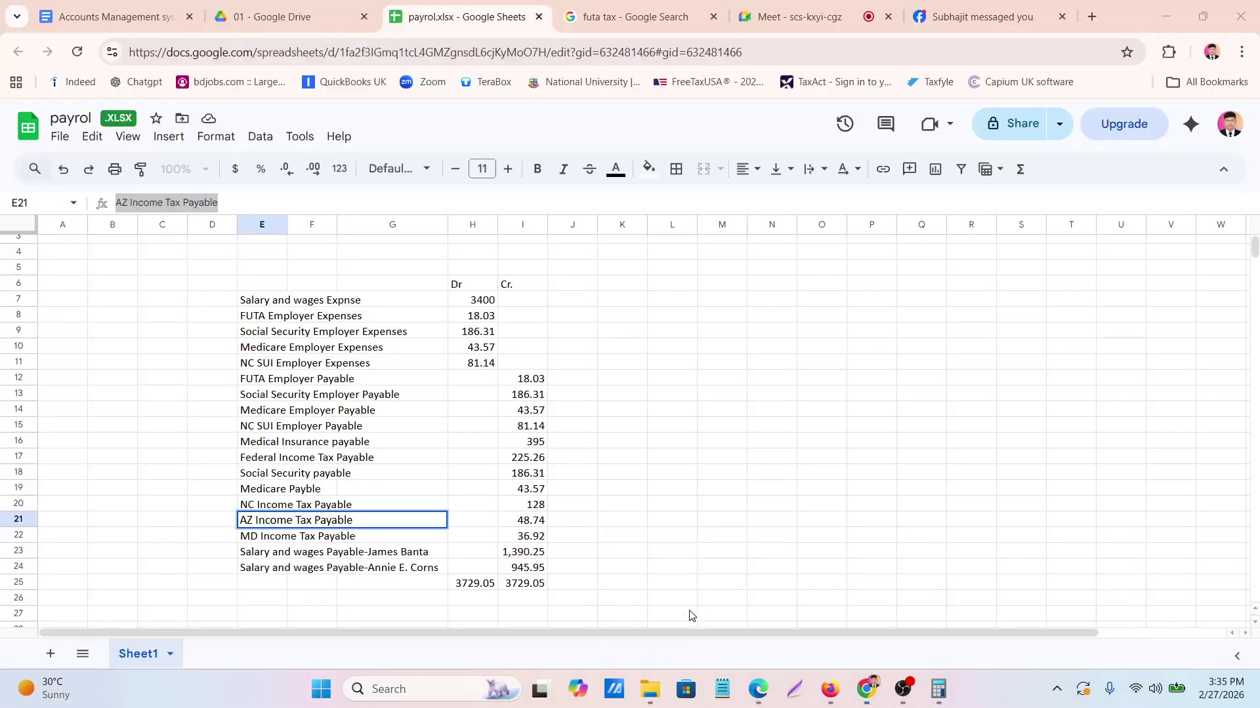
left_click(262, 542)
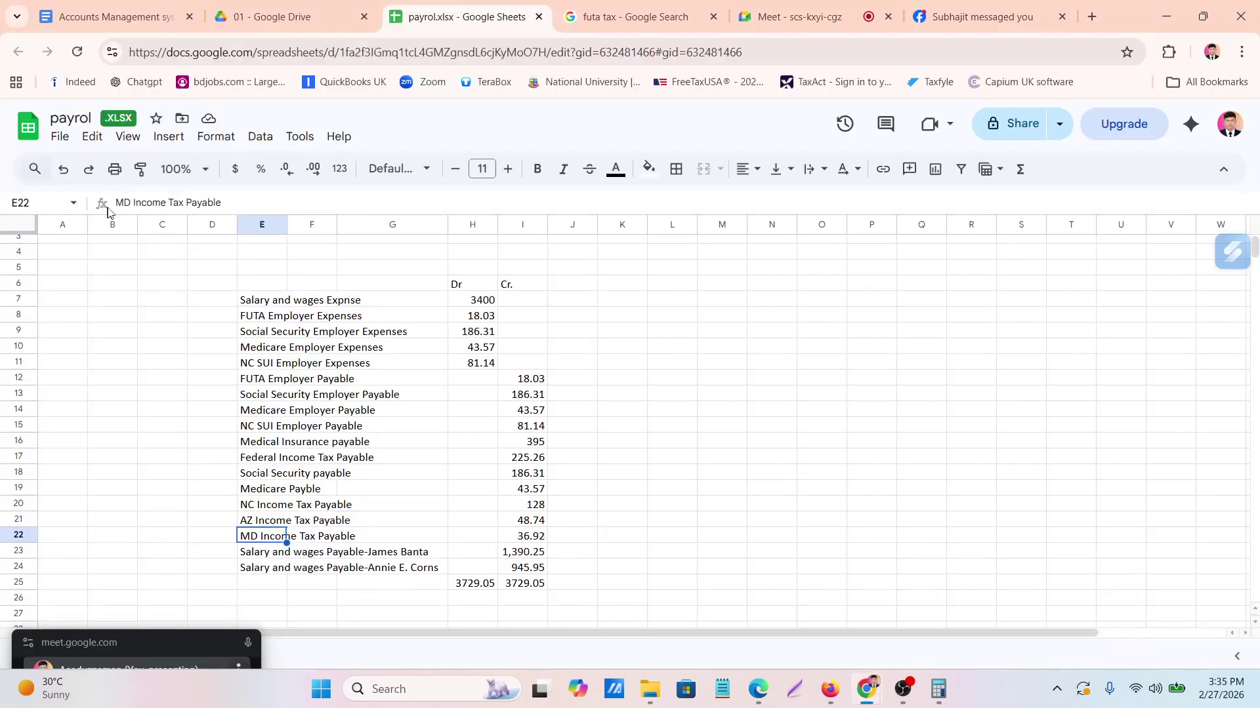
left_click_drag(116, 200, 222, 203)
key("ctrl+c")
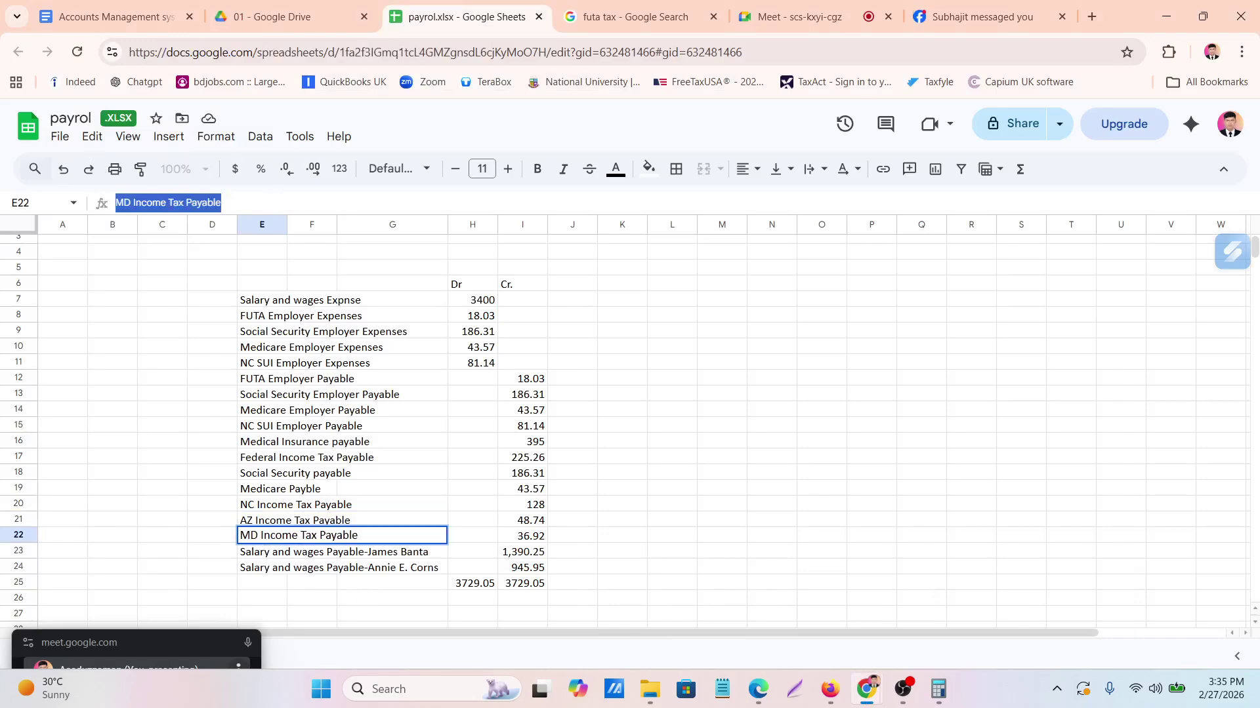
left_click(830, 695)
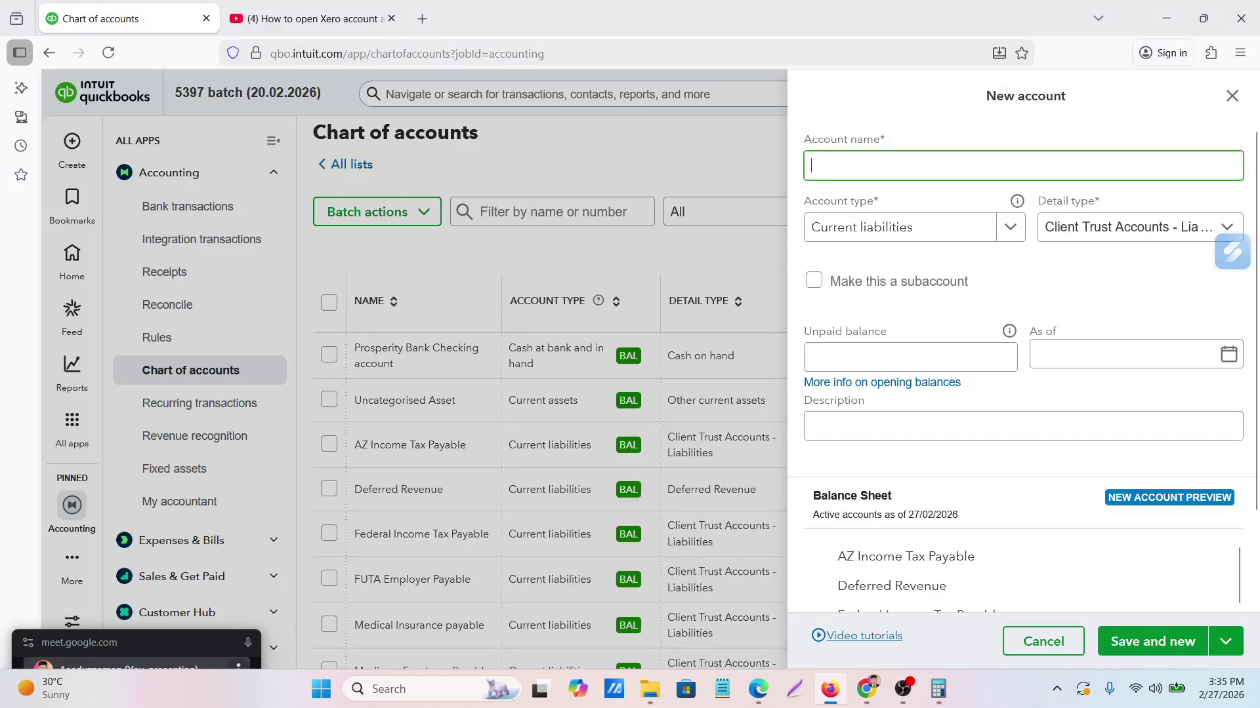
key("ctrl+v")
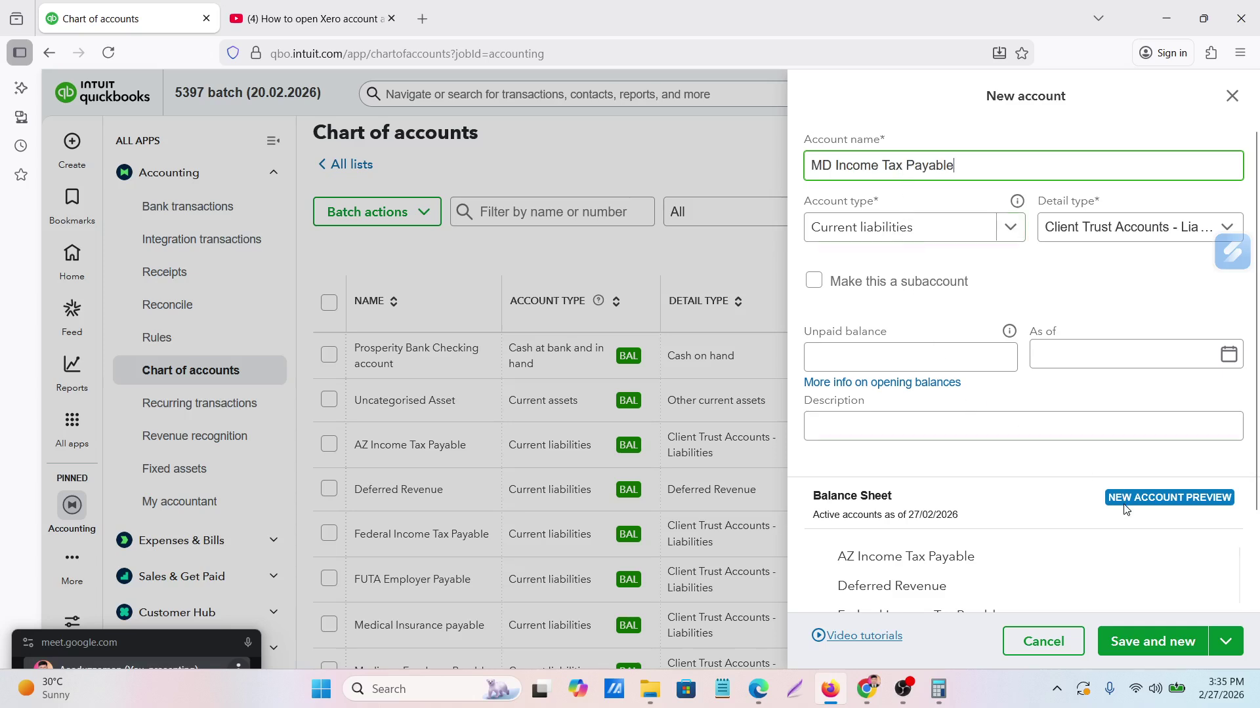
left_click(1152, 643)
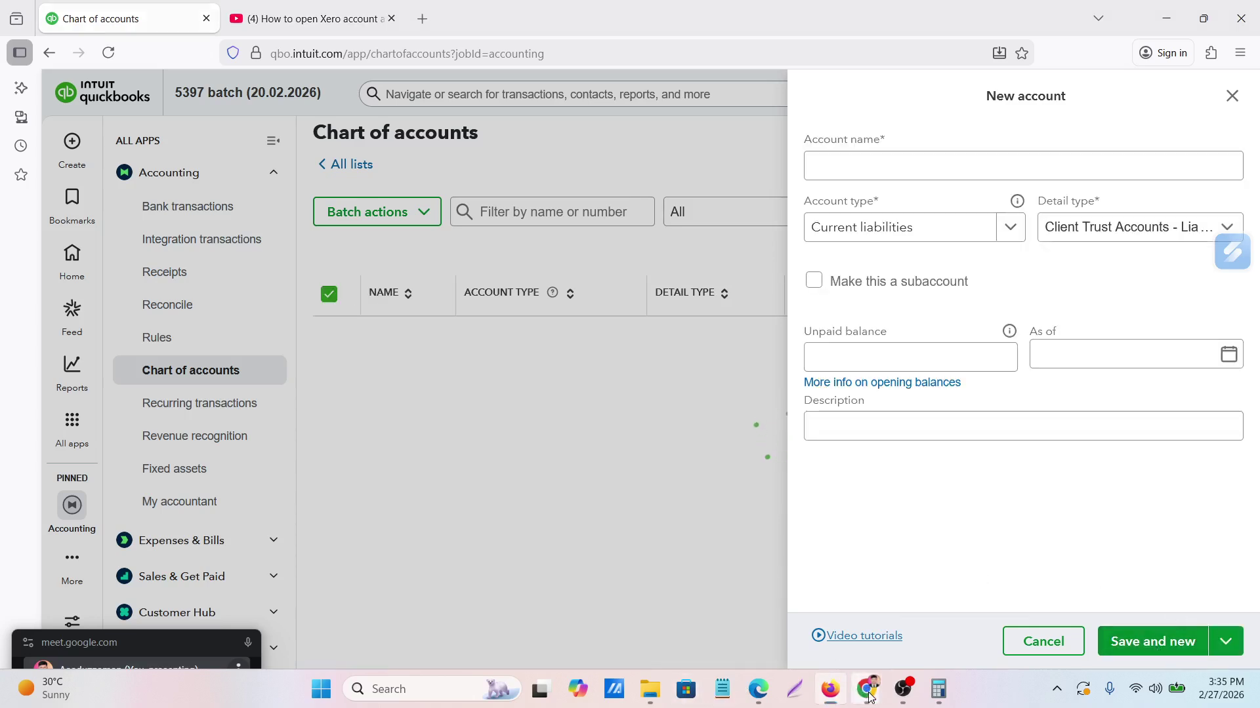
Copy the first employee's "Salary and wages Payable" name from payrol.xlsx in Chrome into the new QuickBooks account in Firefox, and save it with another new account started
mouse_move(867, 689)
left_click(705, 609)
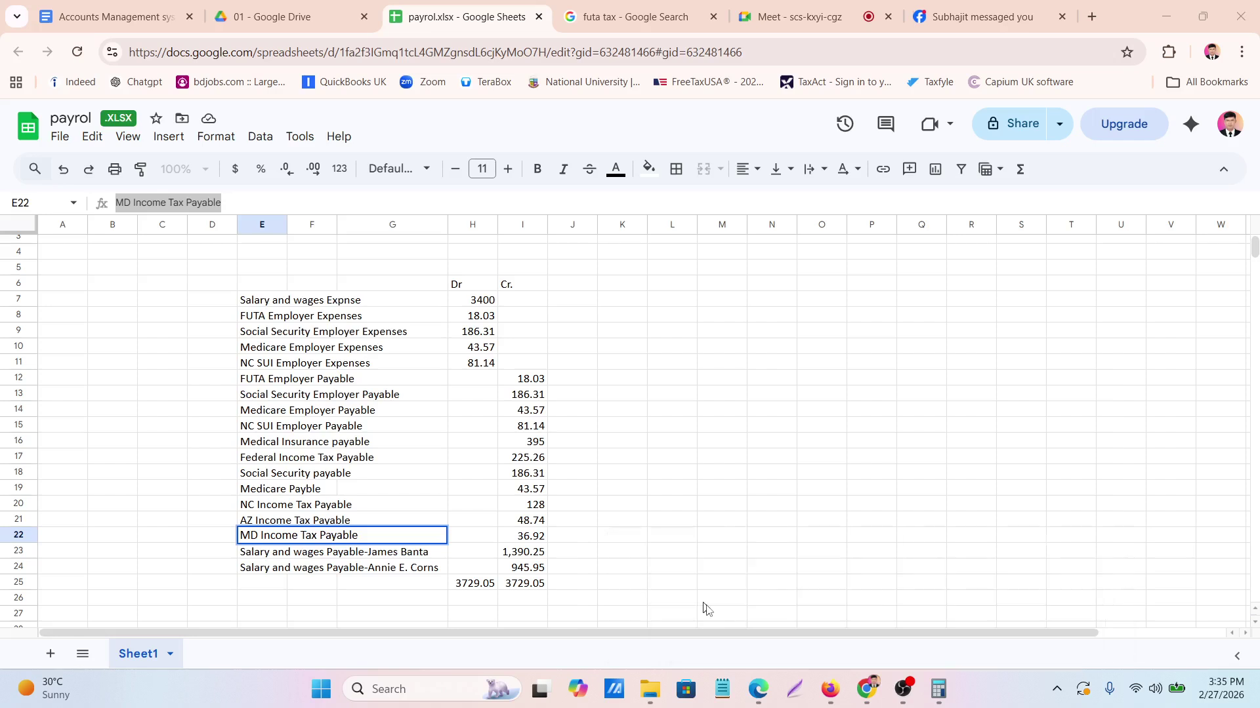
left_click(252, 556)
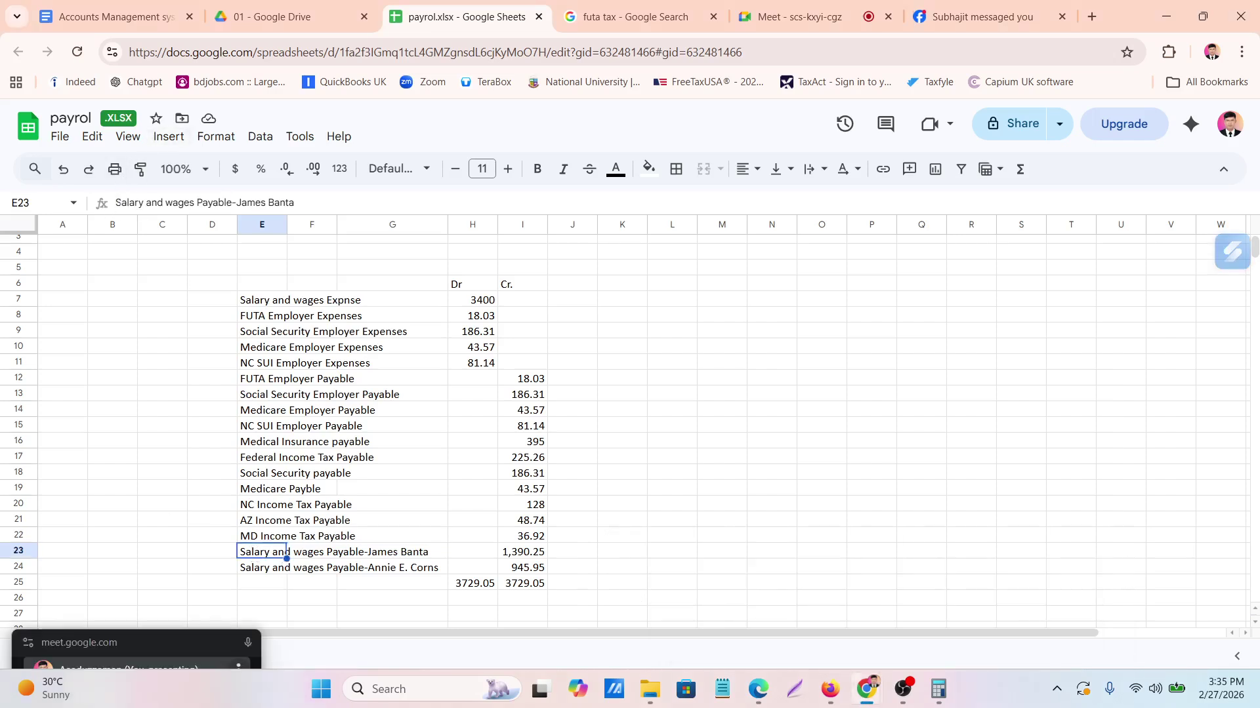
left_click_drag(116, 203, 340, 208)
key("ctrl+c")
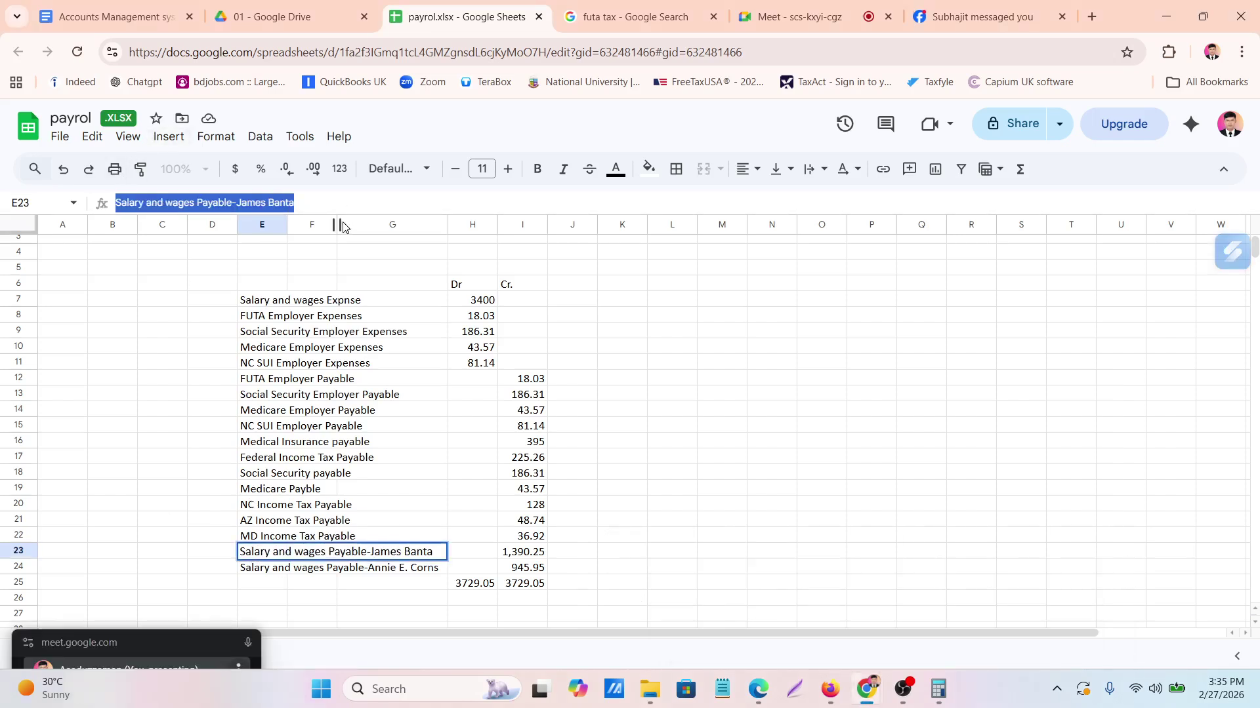
left_click(834, 691)
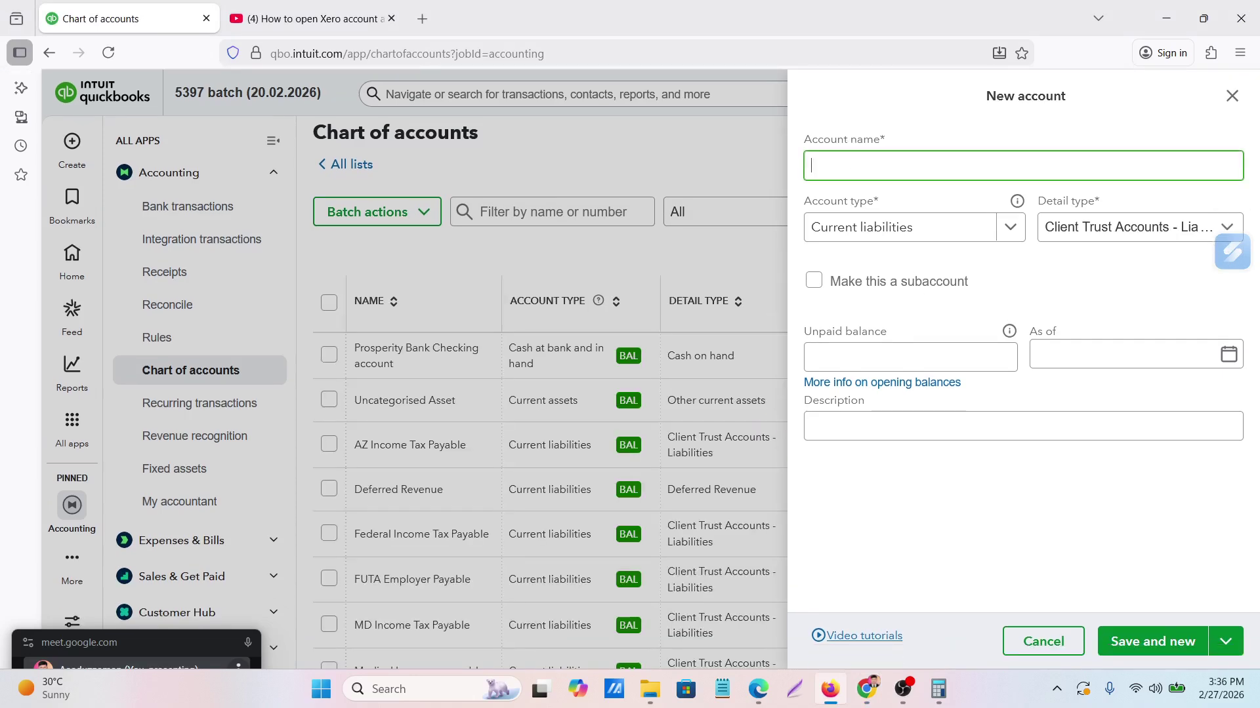
key("ctrl+v")
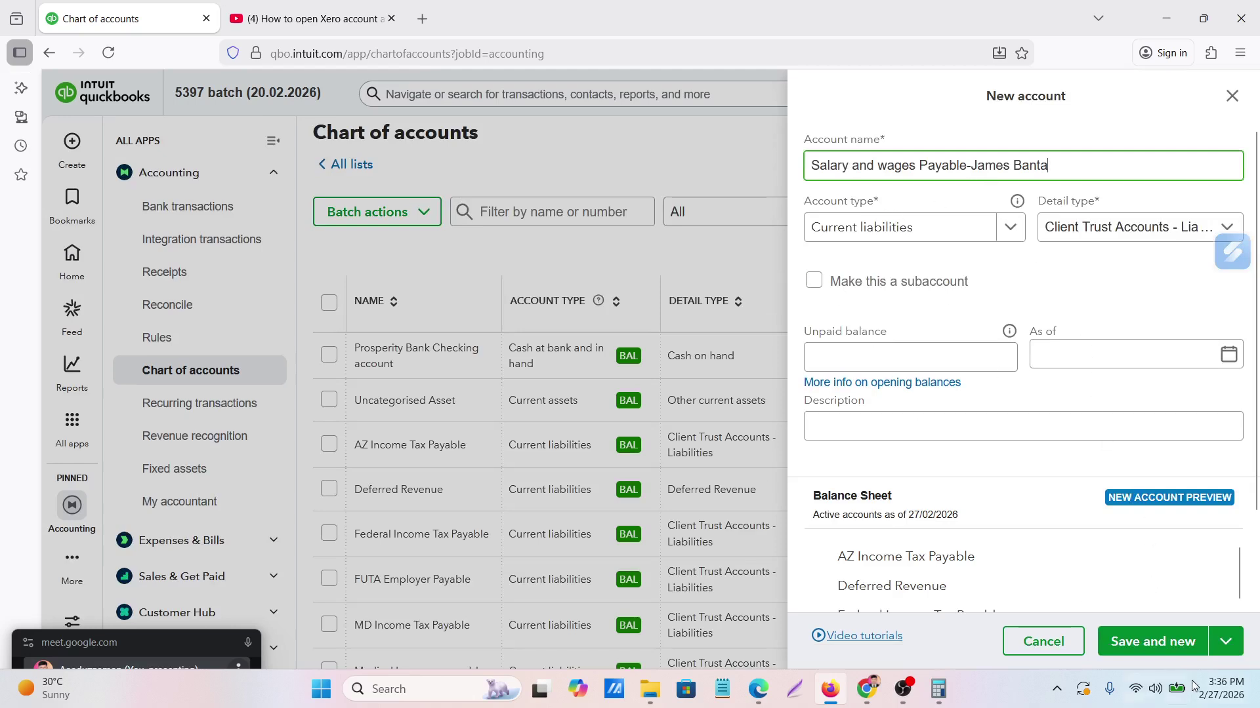
left_click(1158, 645)
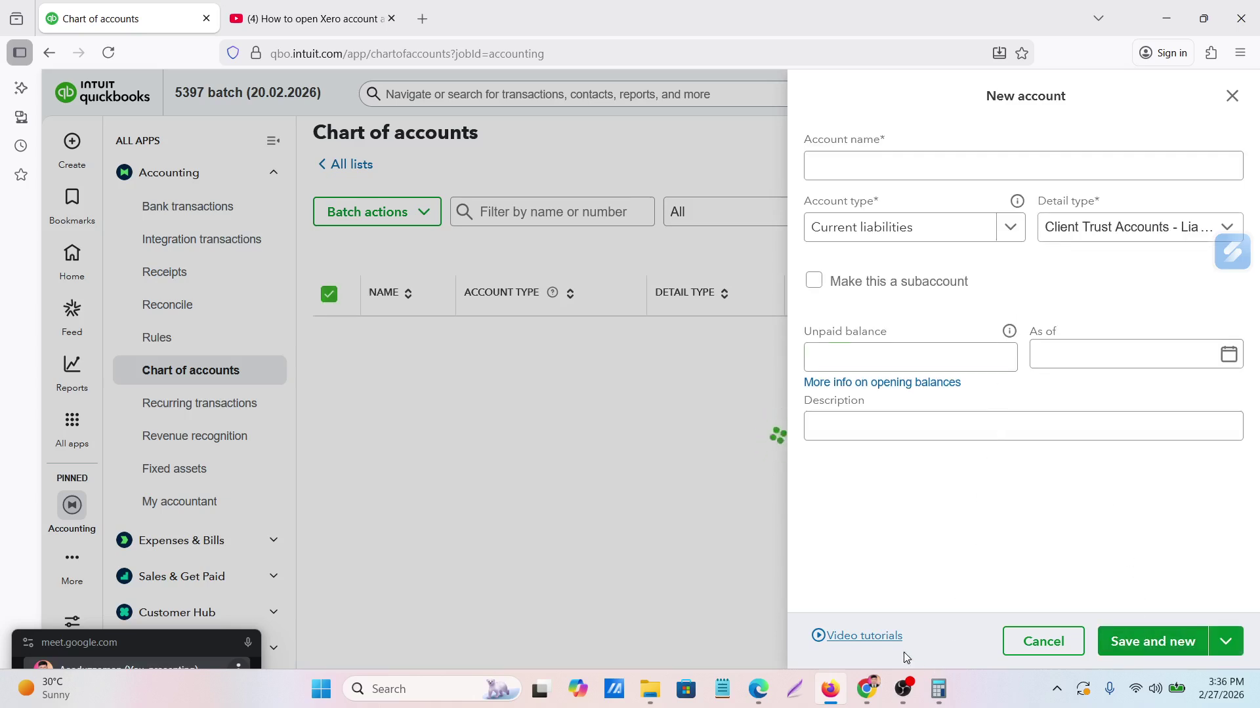
Copy the second employee's "Salary and wages Payable" name from payrol.xlsx in Chrome into the new QuickBooks account in Firefox, and save it with another new account started
mouse_move(870, 695)
left_click(695, 629)
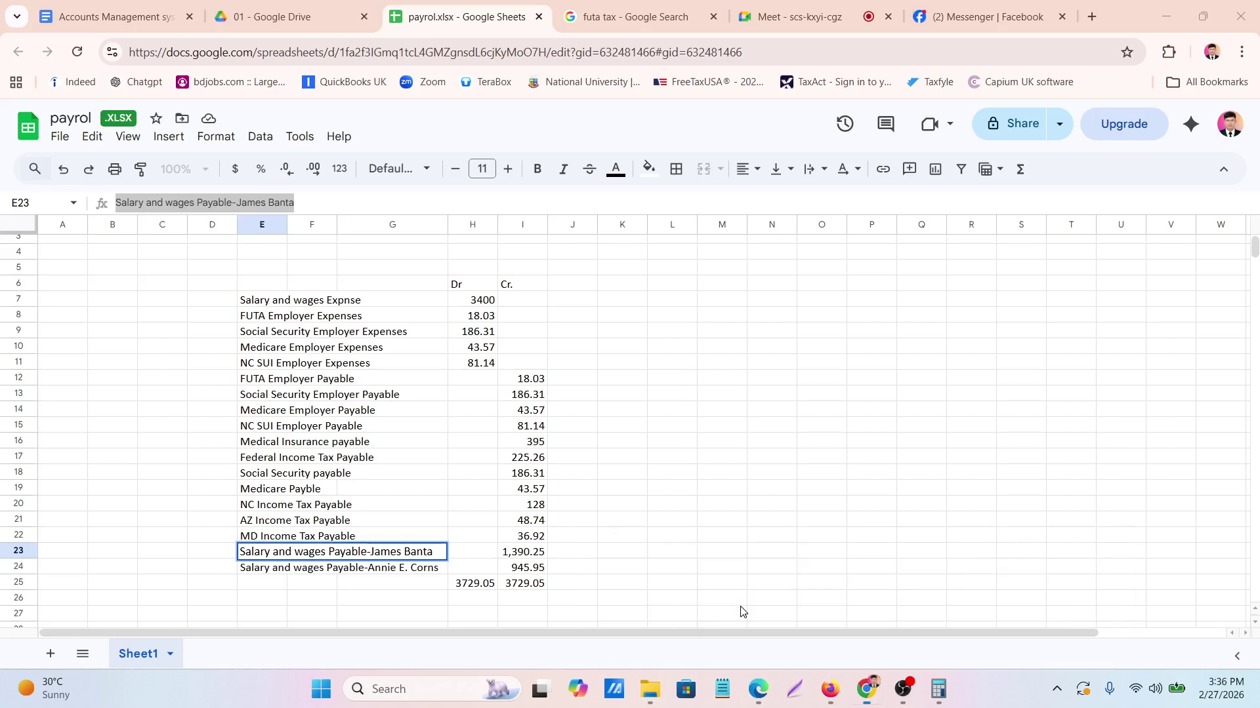
left_click(251, 572)
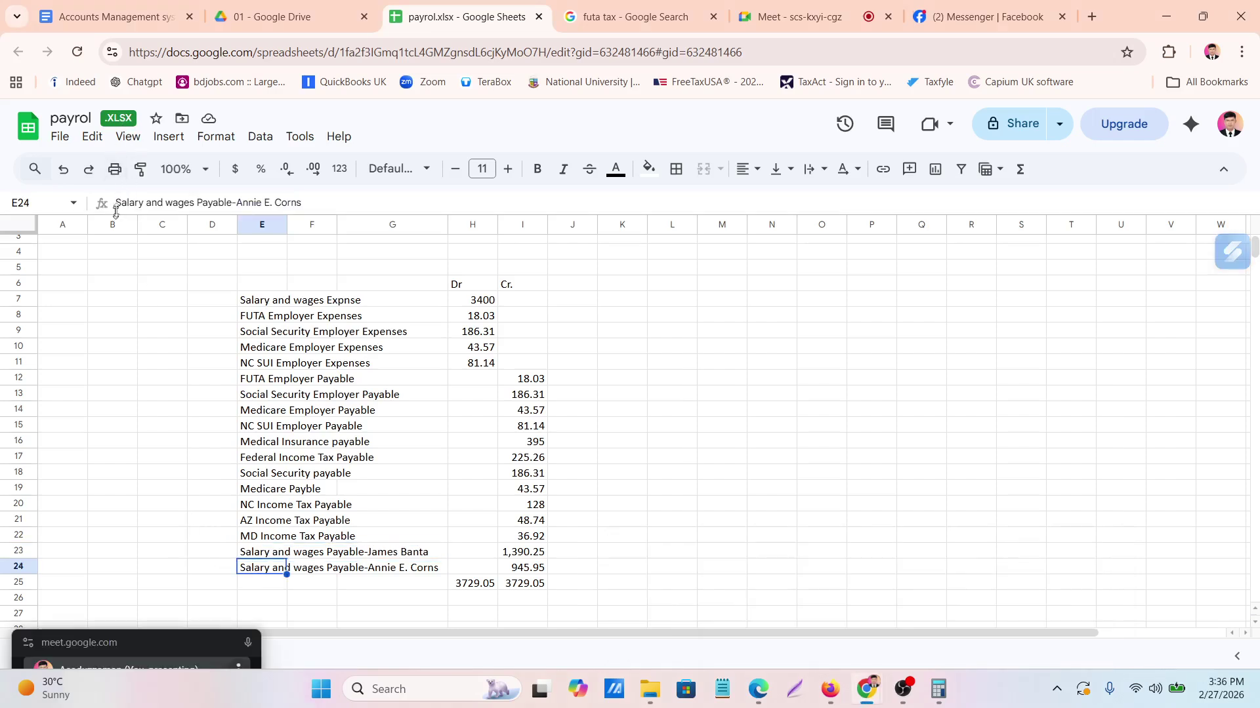
left_click_drag(118, 205, 306, 204)
key("ctrl+c")
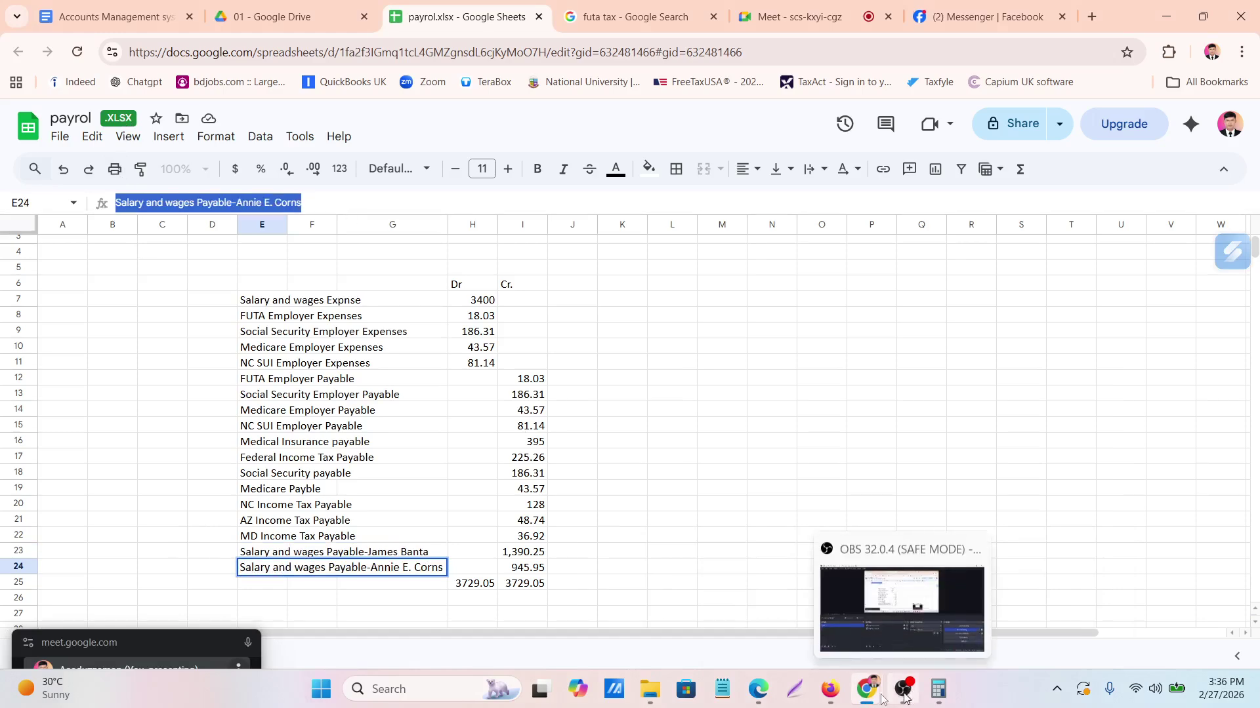
left_click(826, 697)
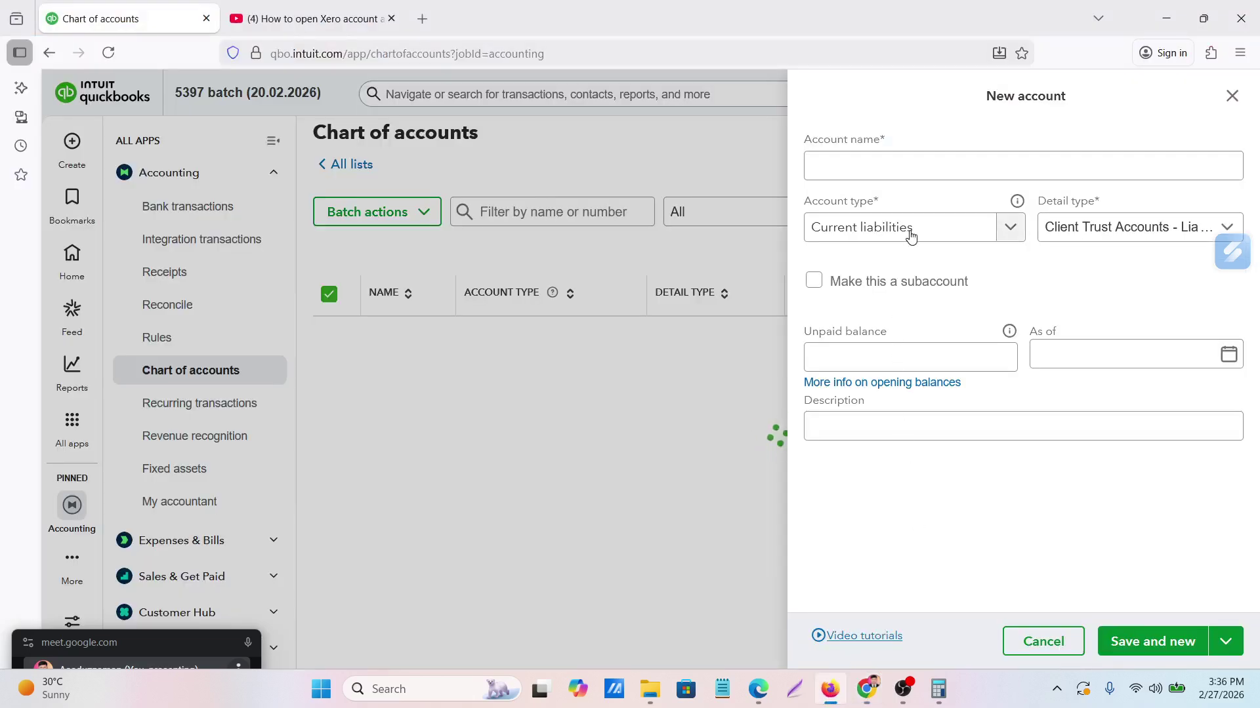
left_click(931, 166)
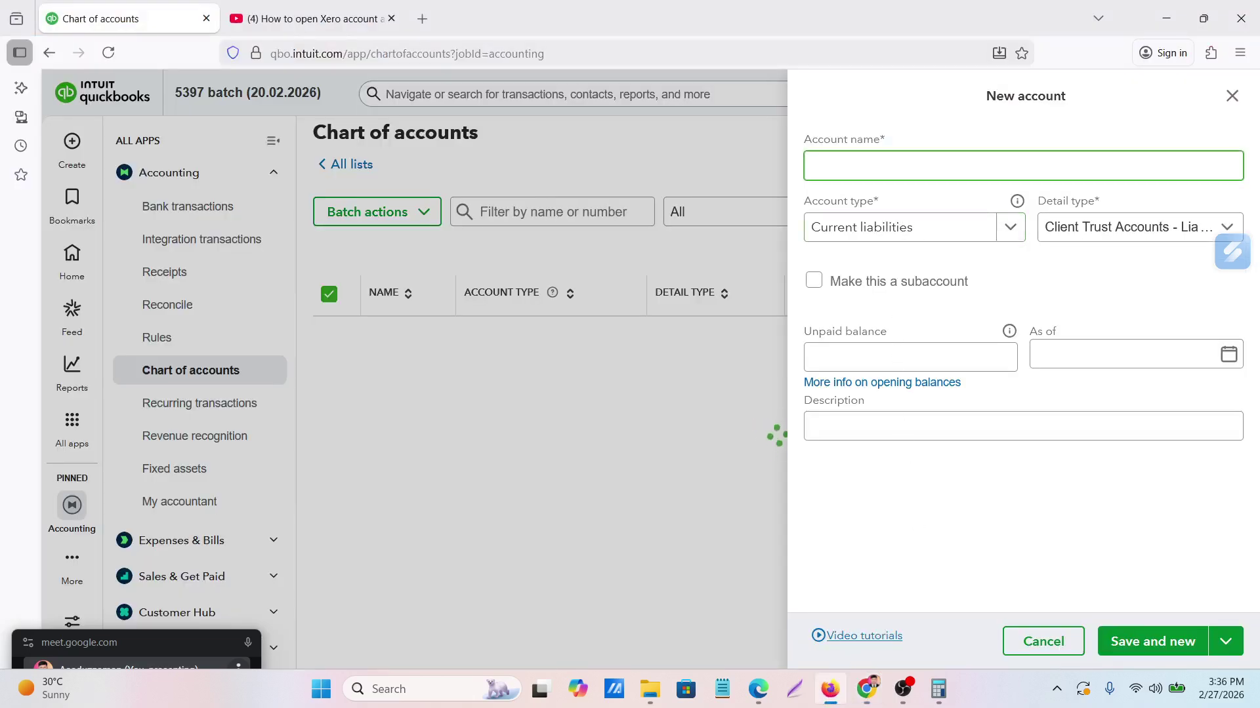
key("ctrl+v")
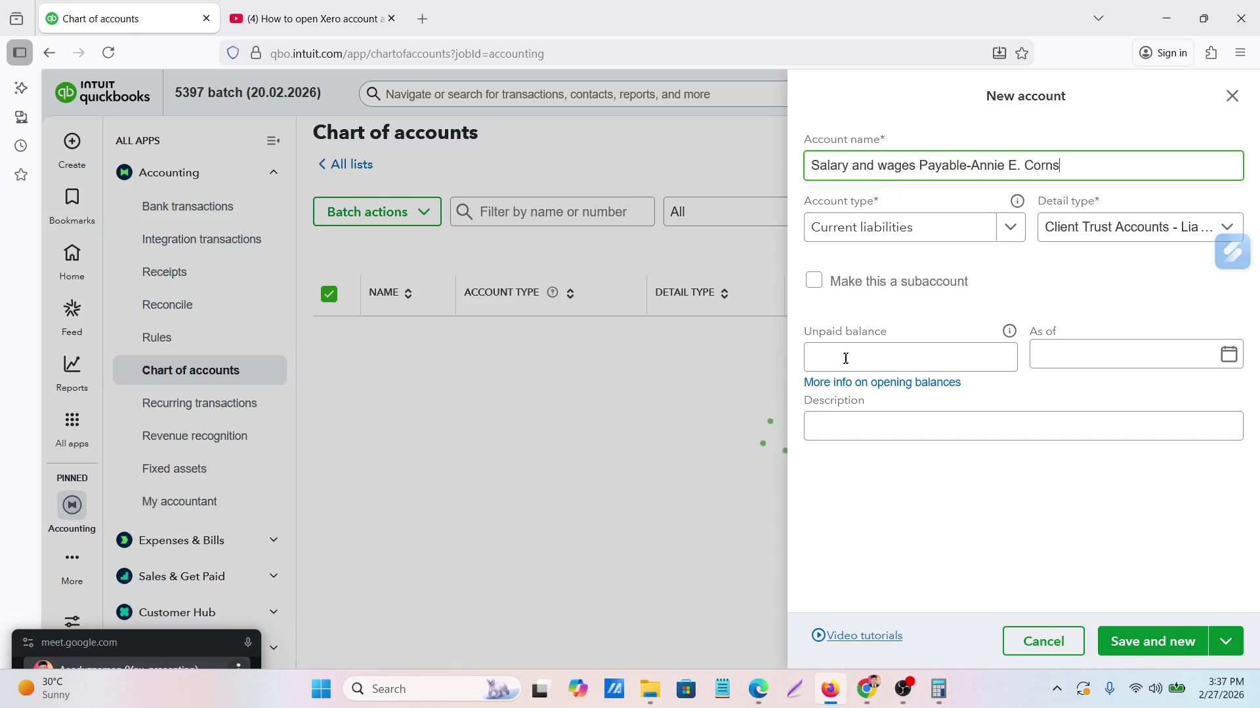
left_click(816, 357)
left_click(1160, 643)
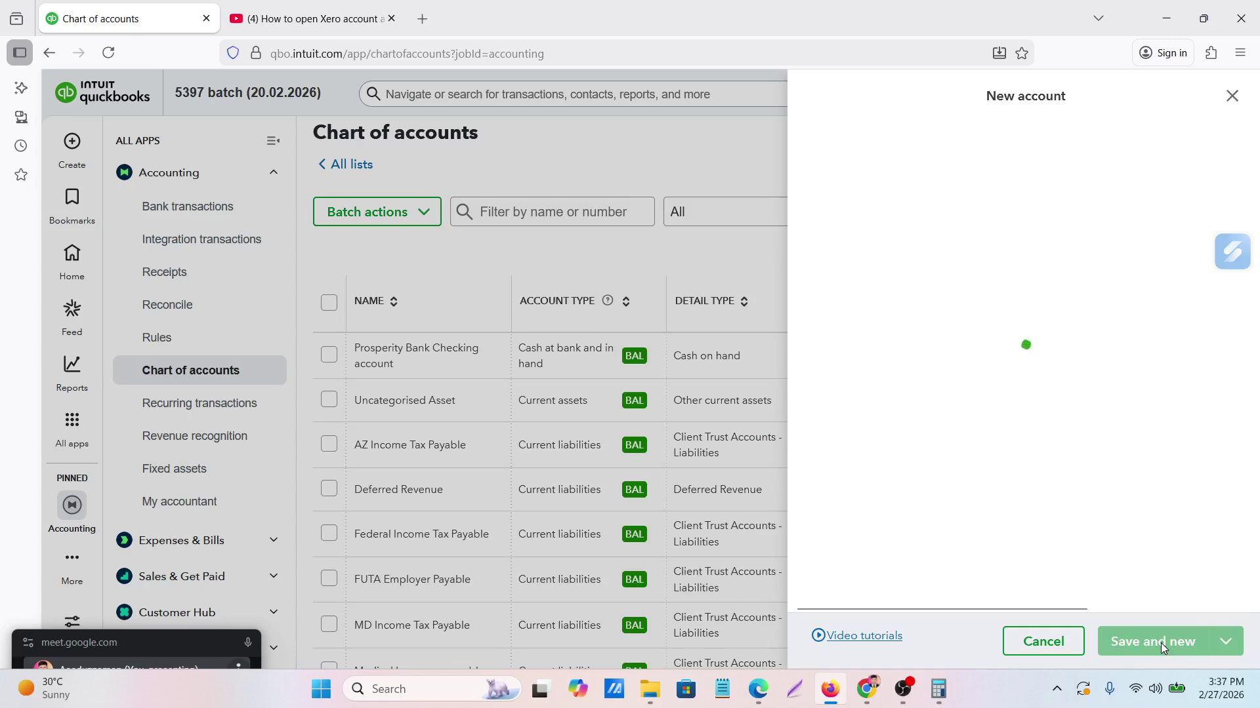
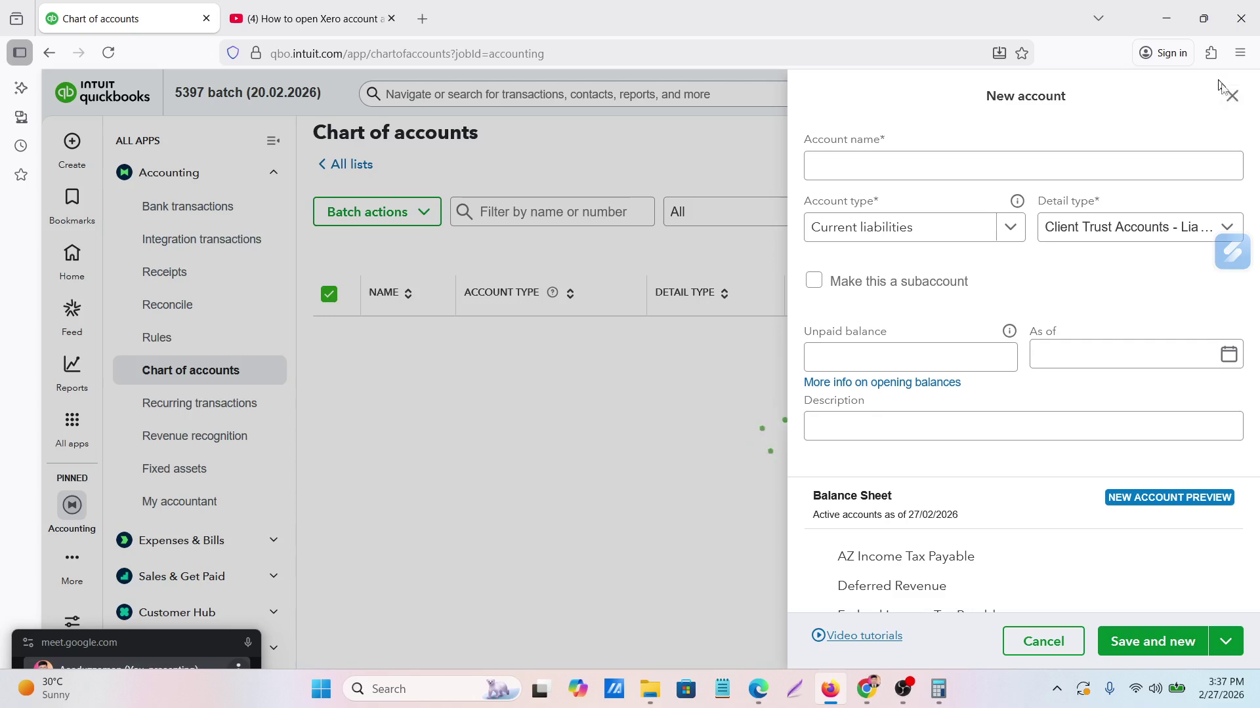
Review the journal entry in payrol.xlsx in Chrome, and examine the TOTAL section of the Payroll Details Report in Edge
mouse_move(863, 682)
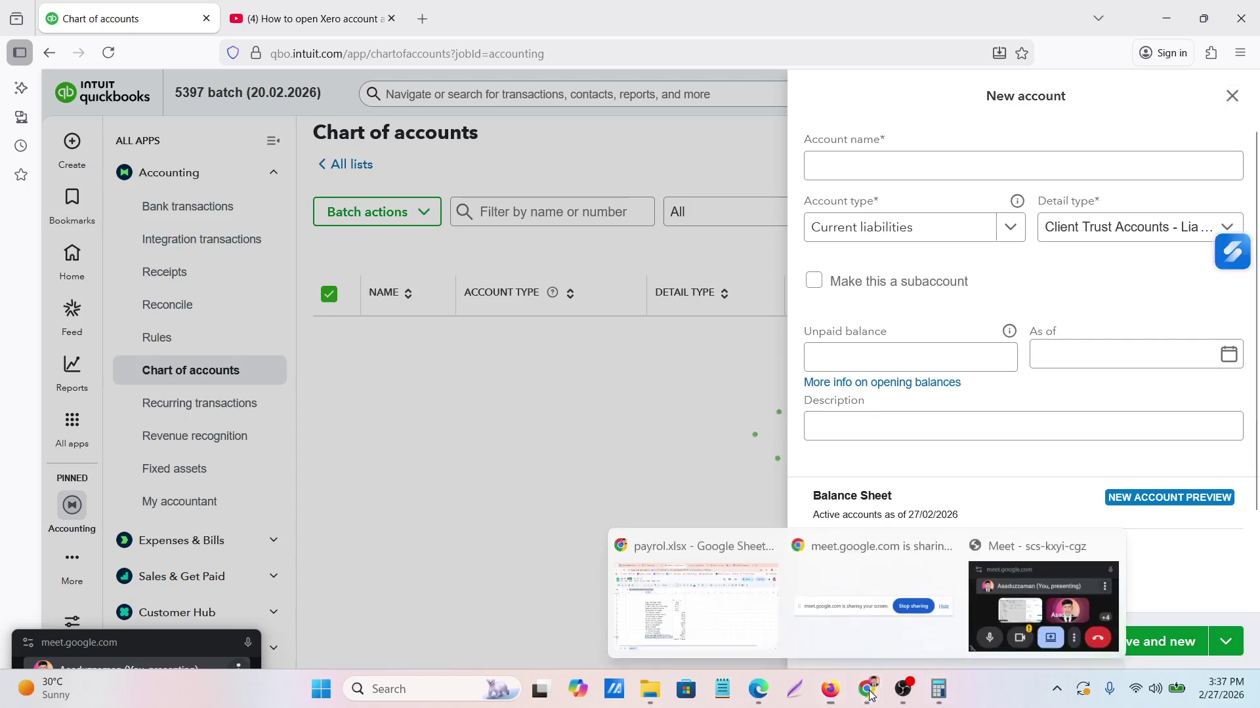
left_click(657, 563)
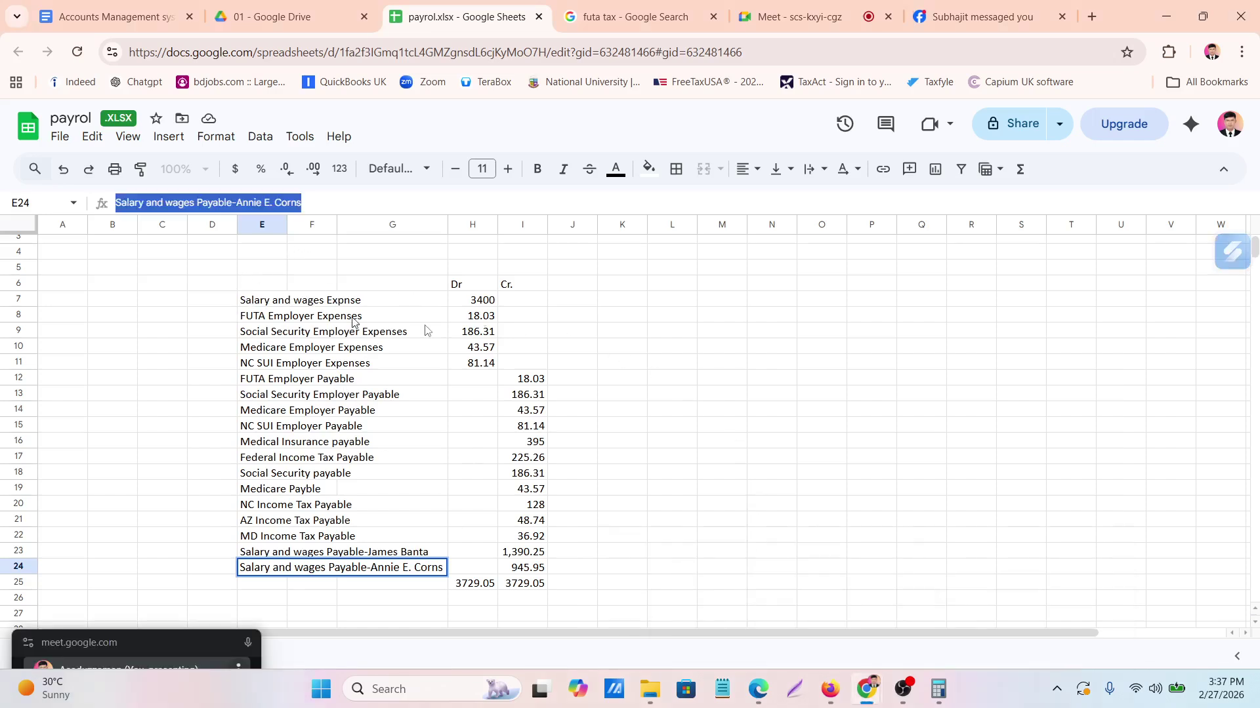
left_click(757, 695)
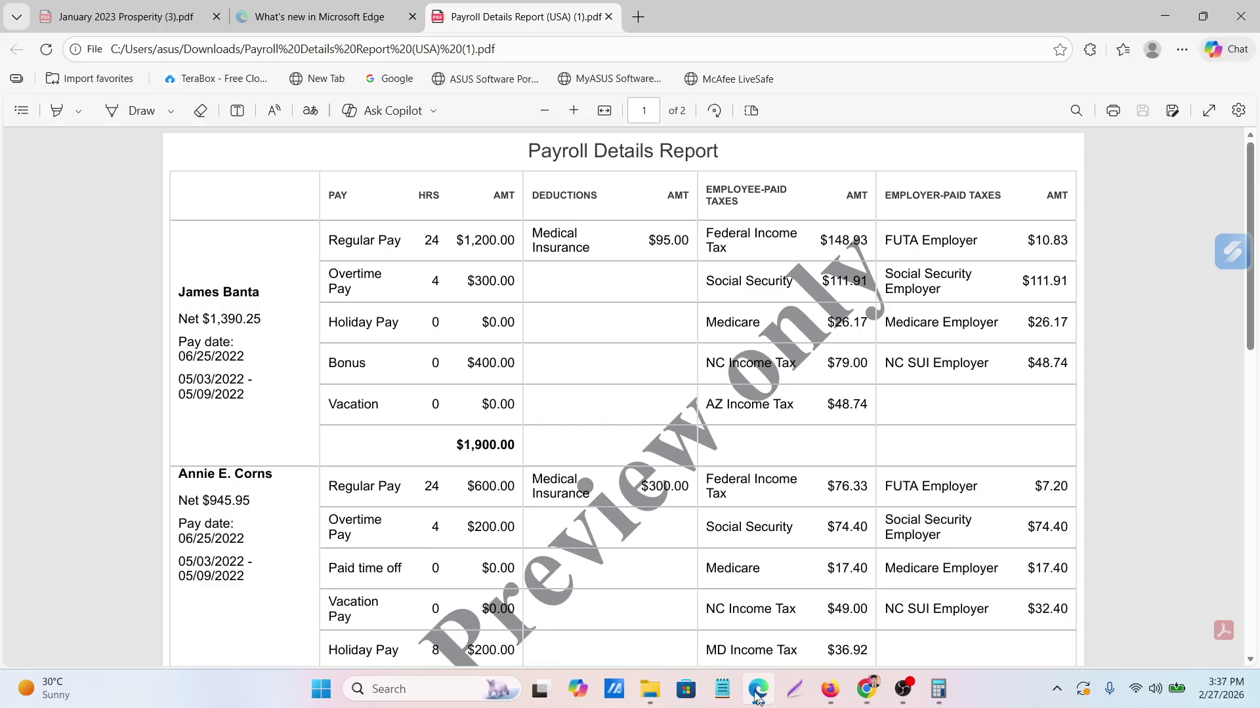
scroll(444, 482, "down", 2)
scroll(444, 482, "down", 8)
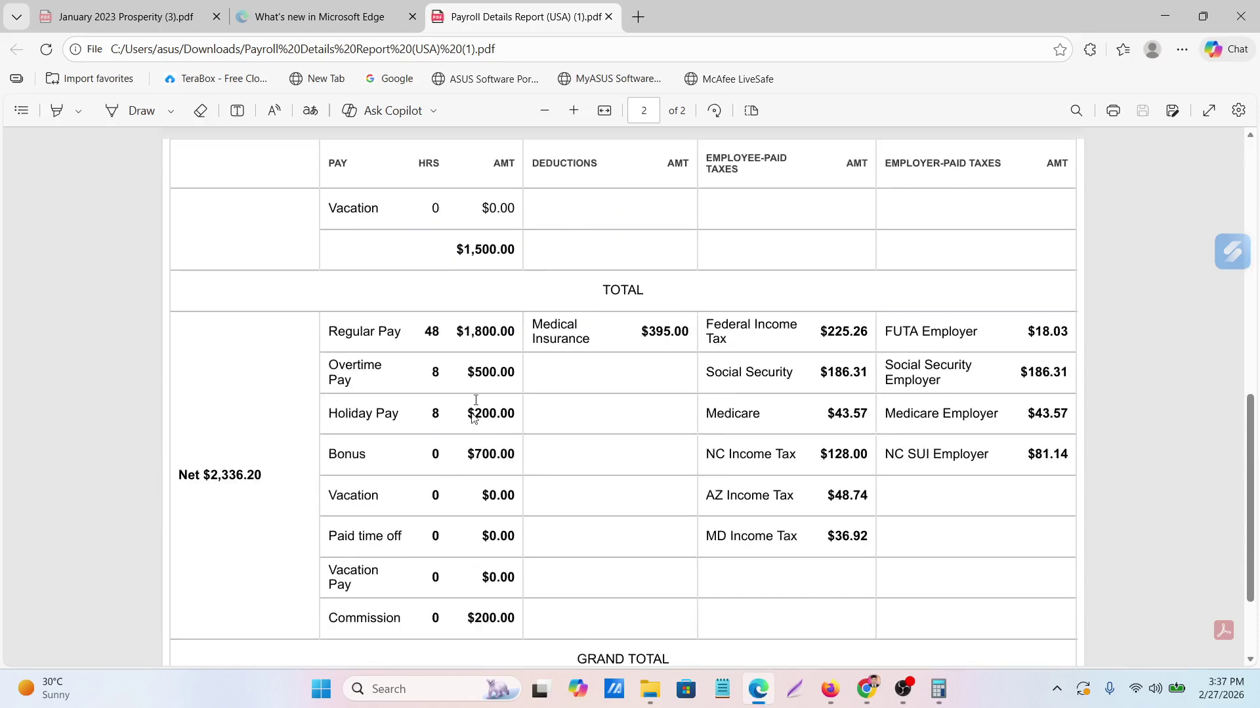
Review the total deductions and taxes in the payroll report, and open a new journal entry in QuickBooks, discarding the blank New account form
scroll(420, 532, "down", 2)
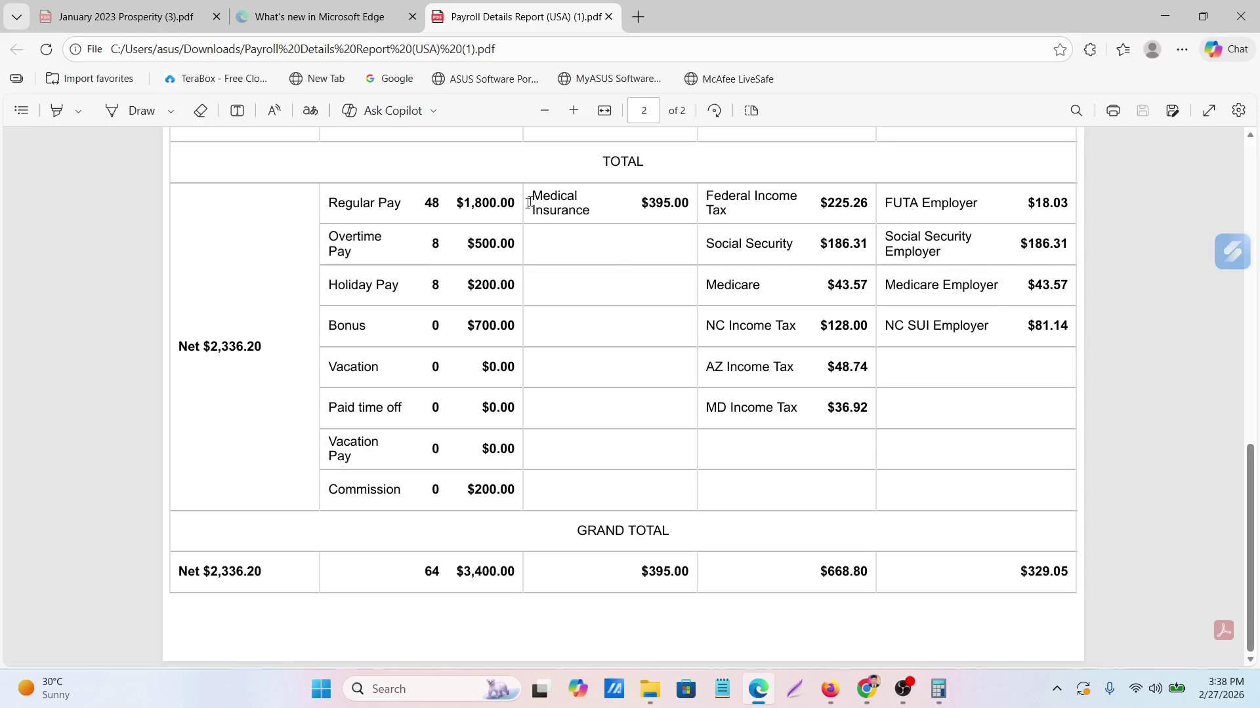
left_click_drag(532, 197, 866, 410)
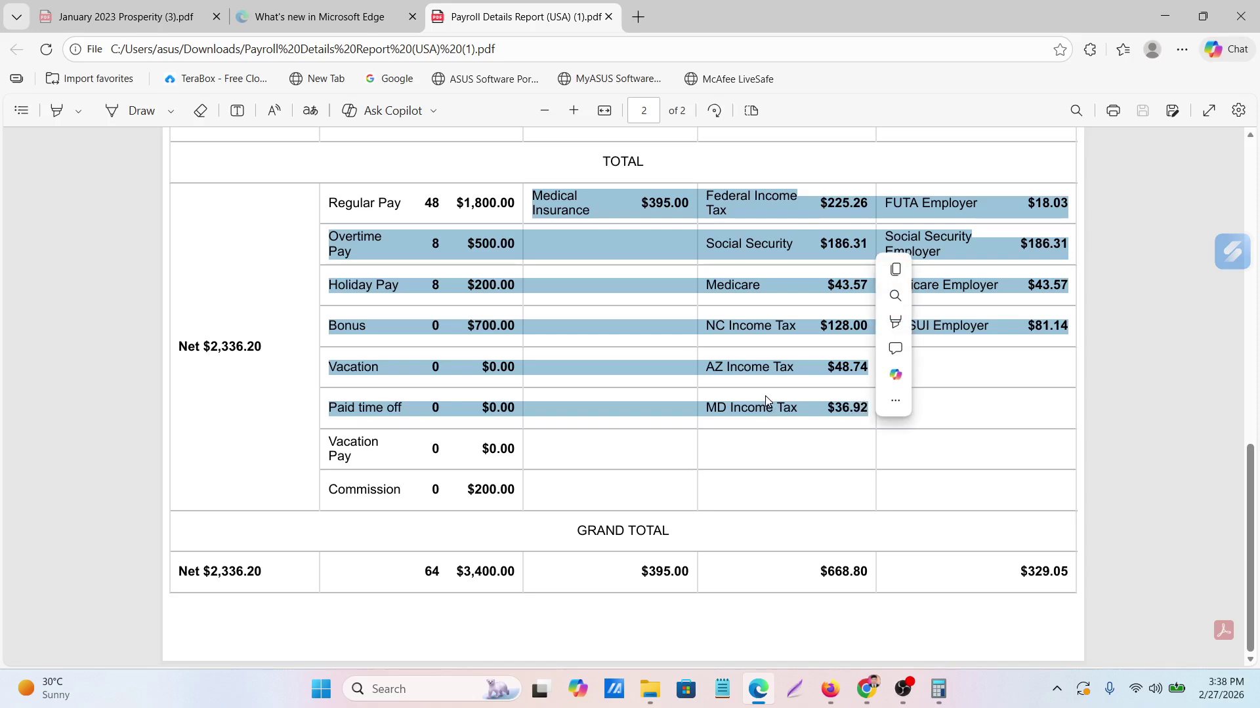
left_click(995, 250)
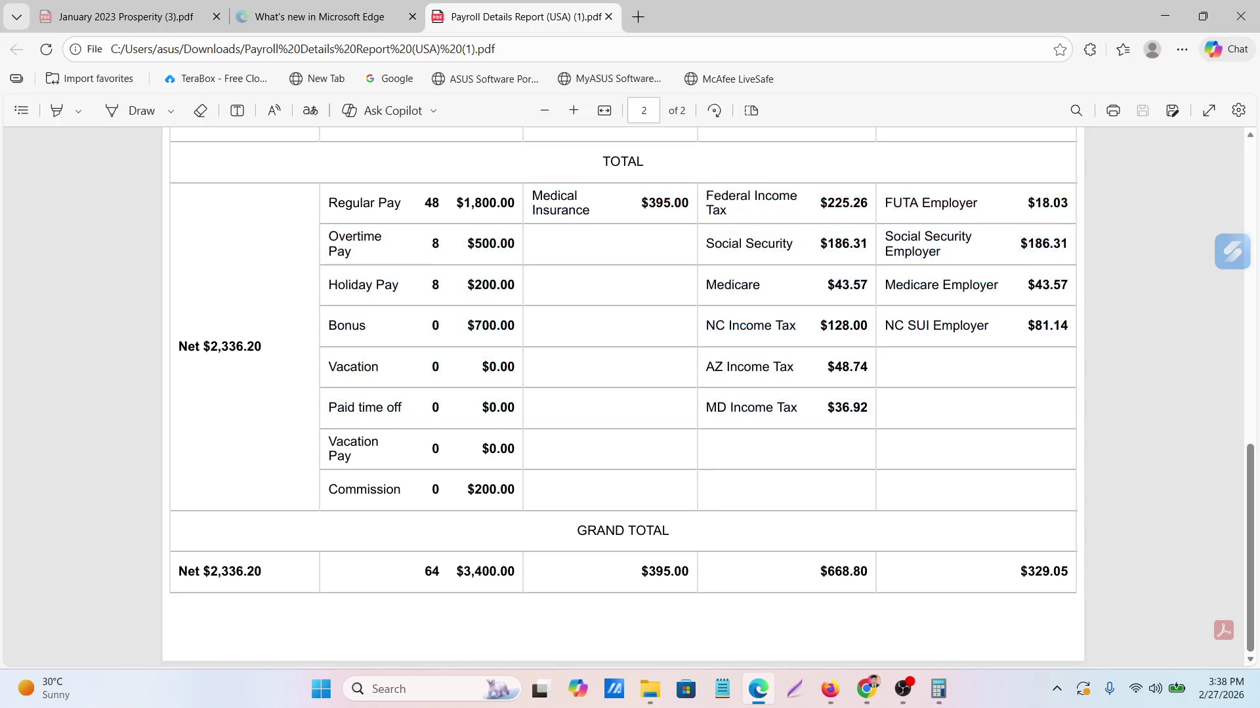
left_click(832, 689)
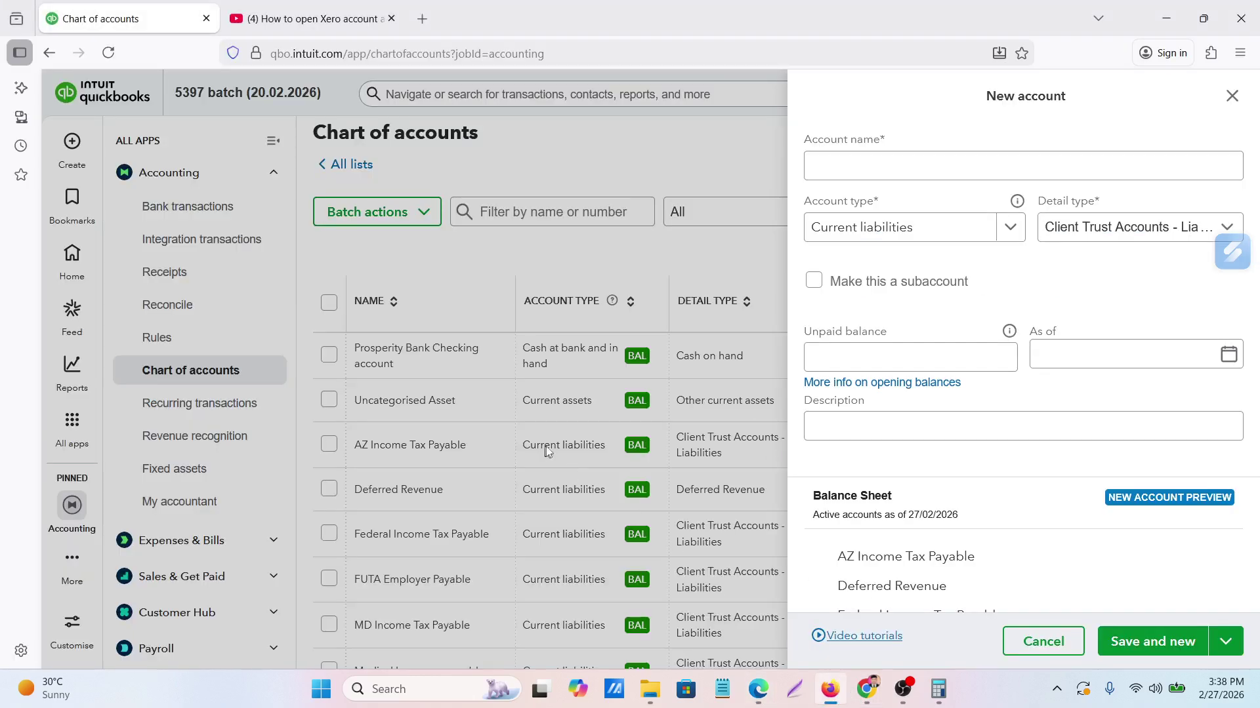
left_click(1233, 99)
left_click(66, 147)
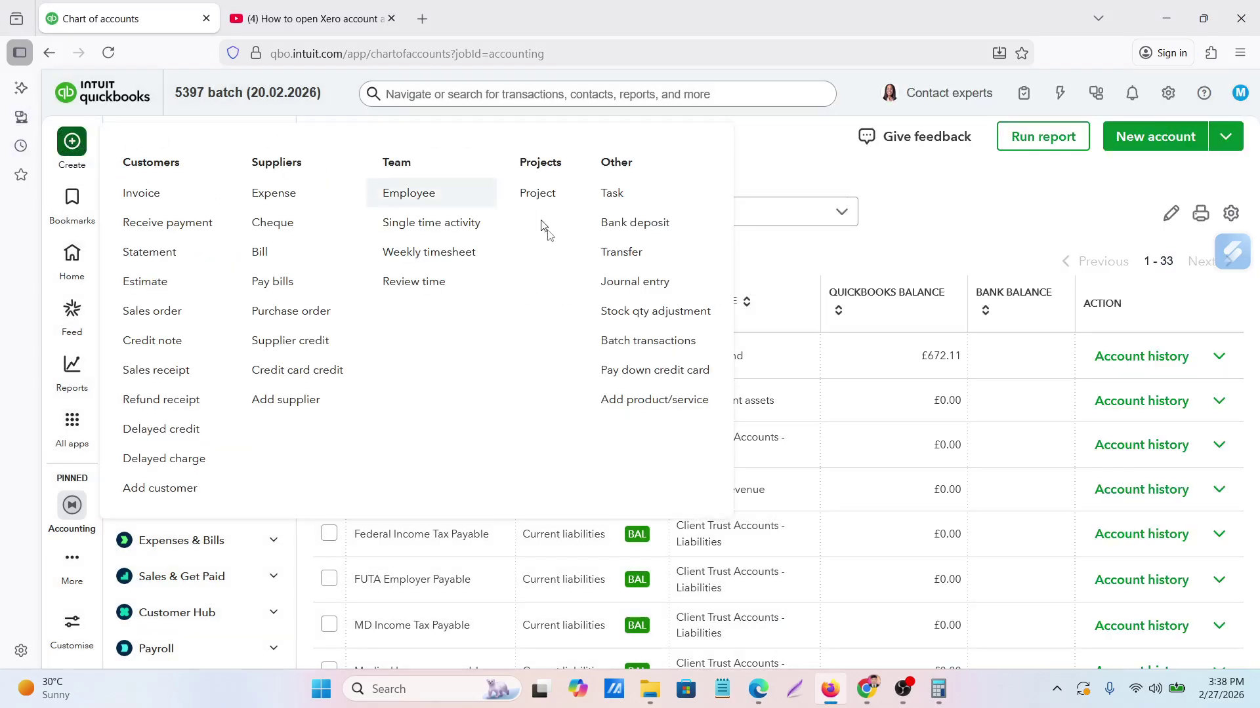
left_click(635, 283)
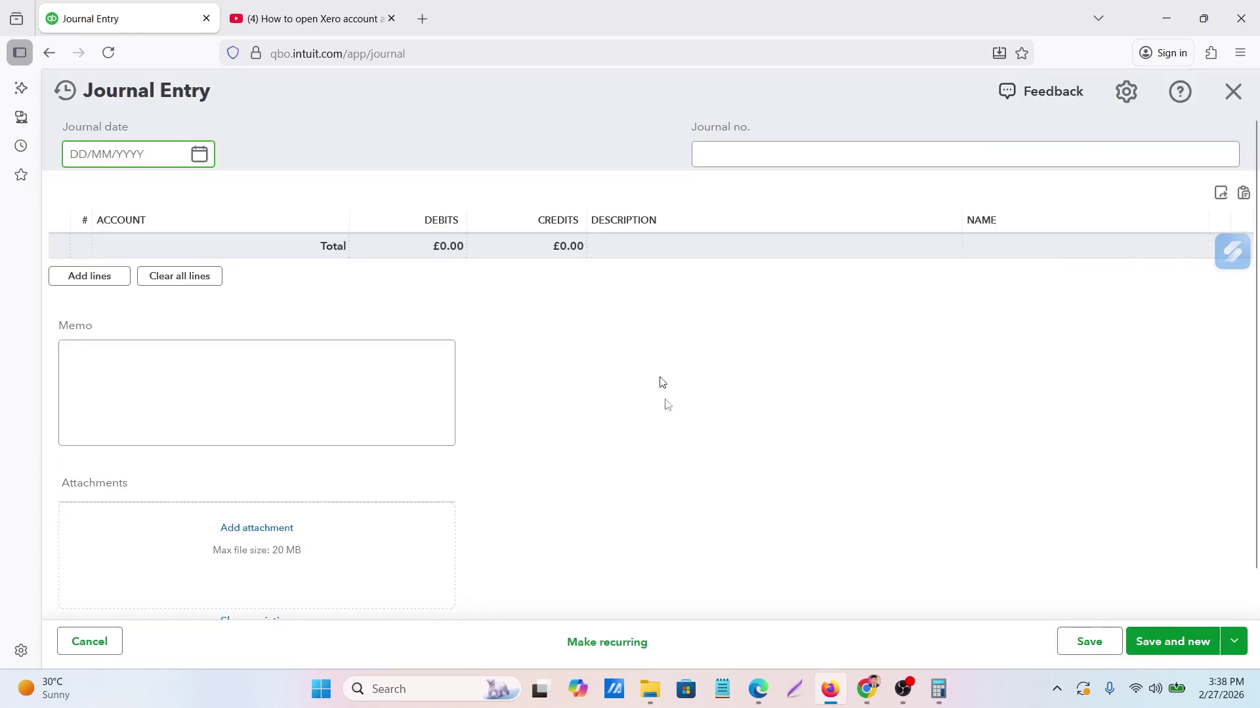
Look up the pay date in the payroll report and try to set the journal date to 25/06/2022
left_click(771, 696)
scroll(623, 394, "up", 10)
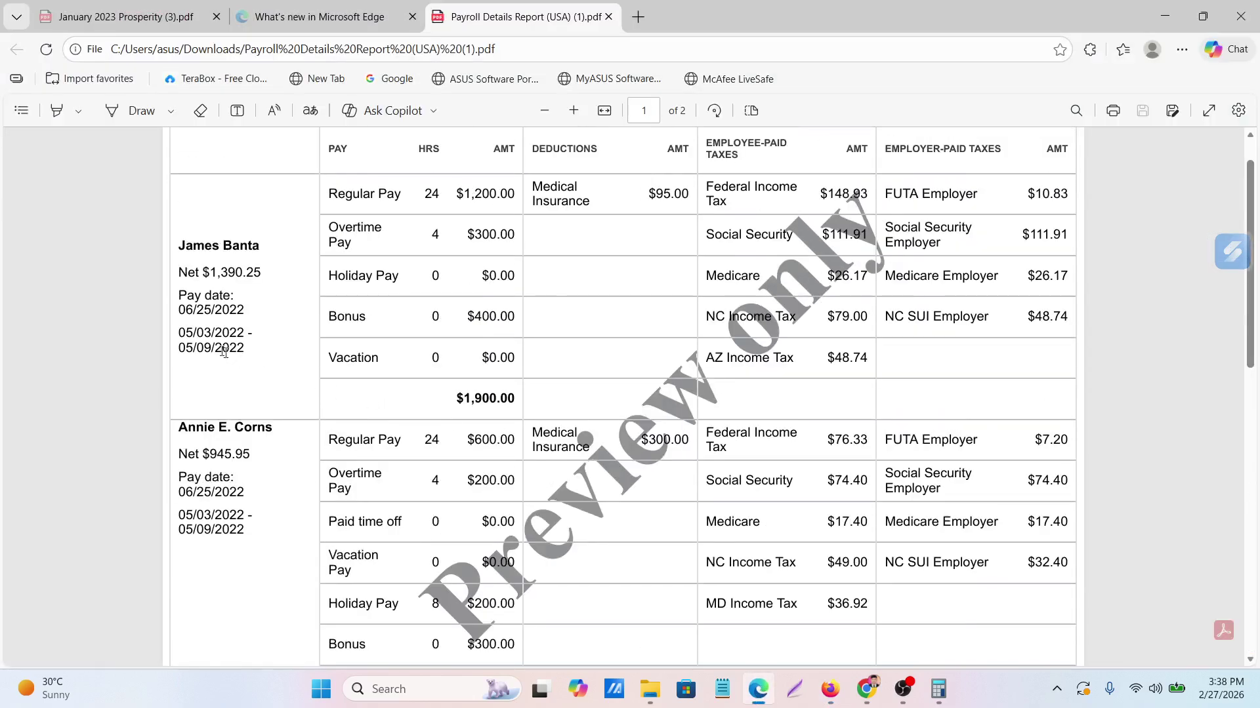
scroll(209, 345, "up", 1)
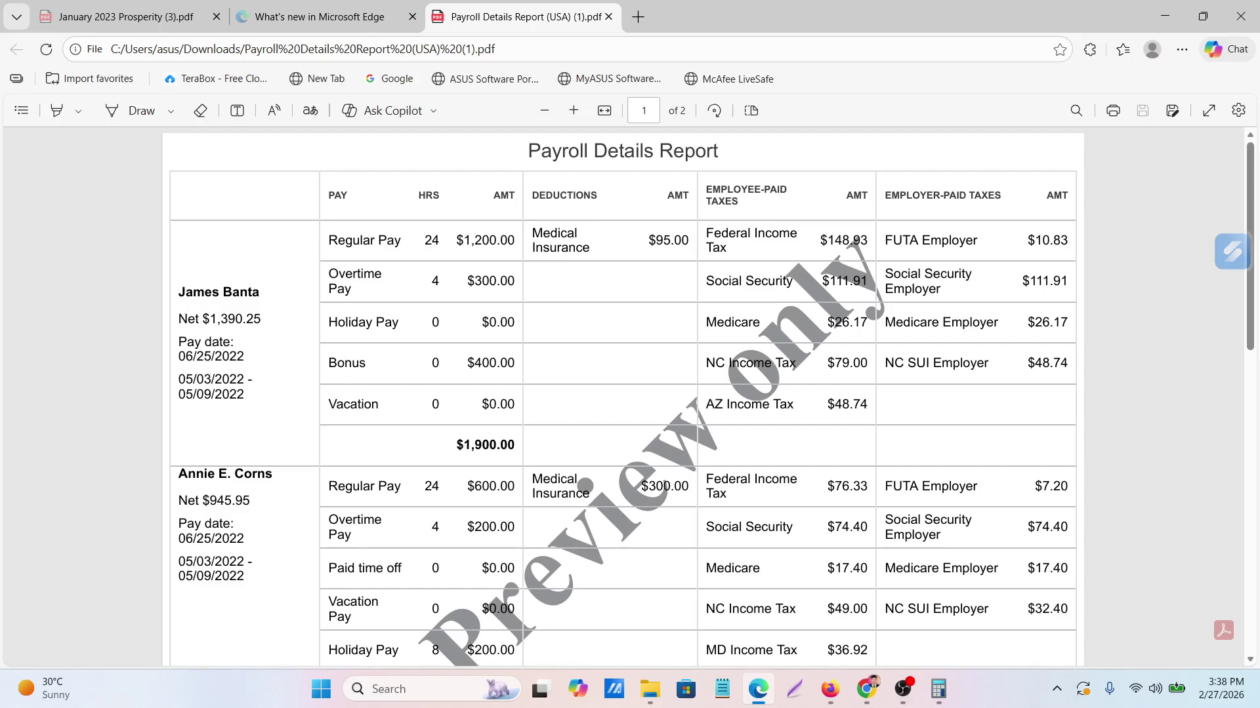
left_click(830, 689)
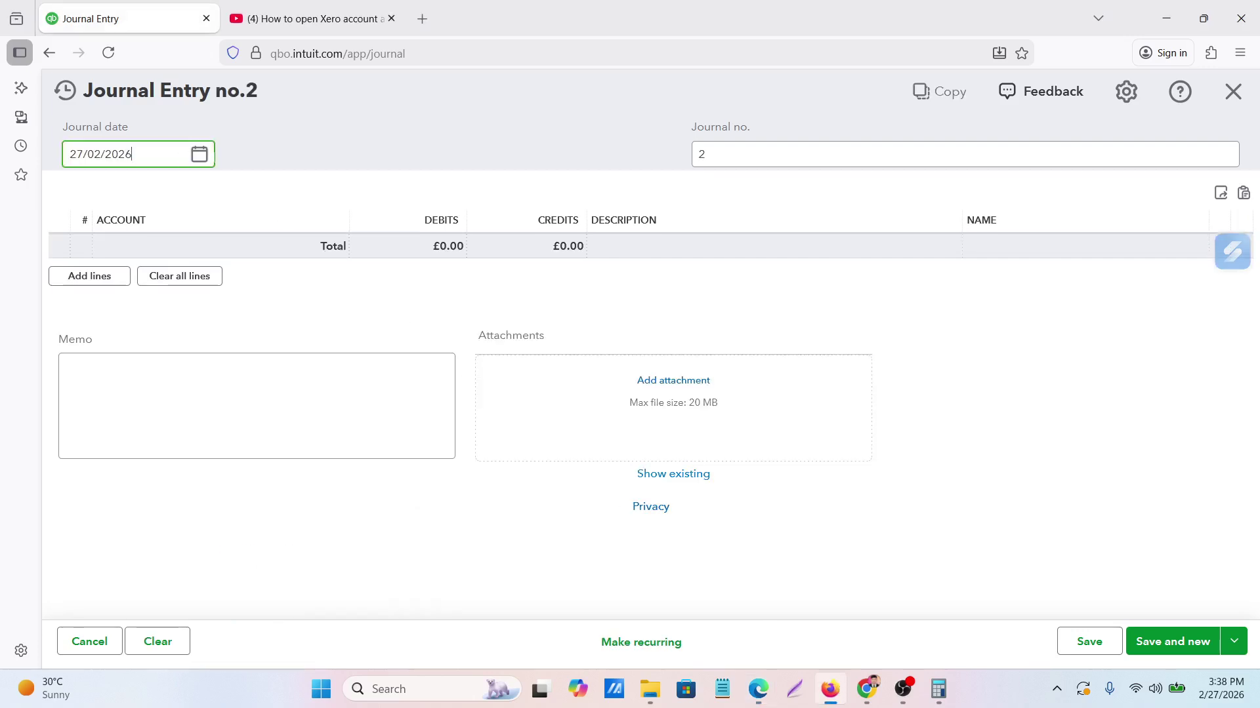
left_click(205, 159)
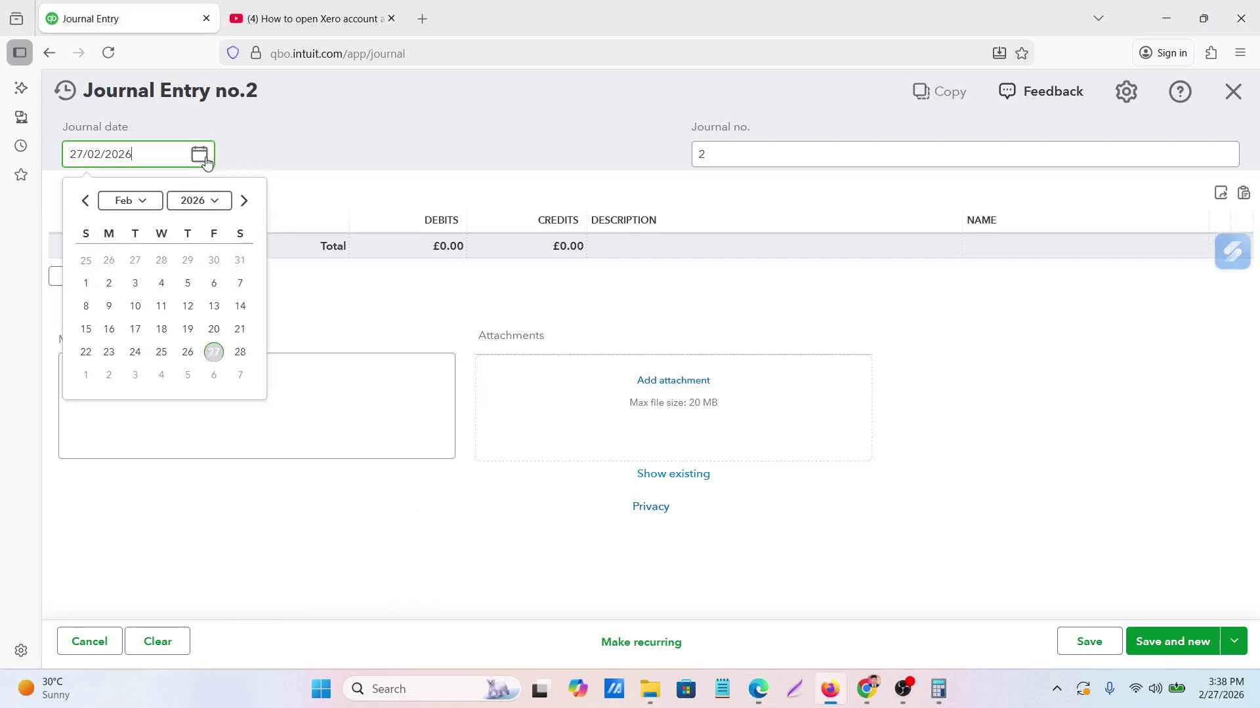
left_click(221, 203)
scroll(193, 288, "up", 3)
scroll(194, 289, "down", 3)
scroll(194, 296, "up", 1)
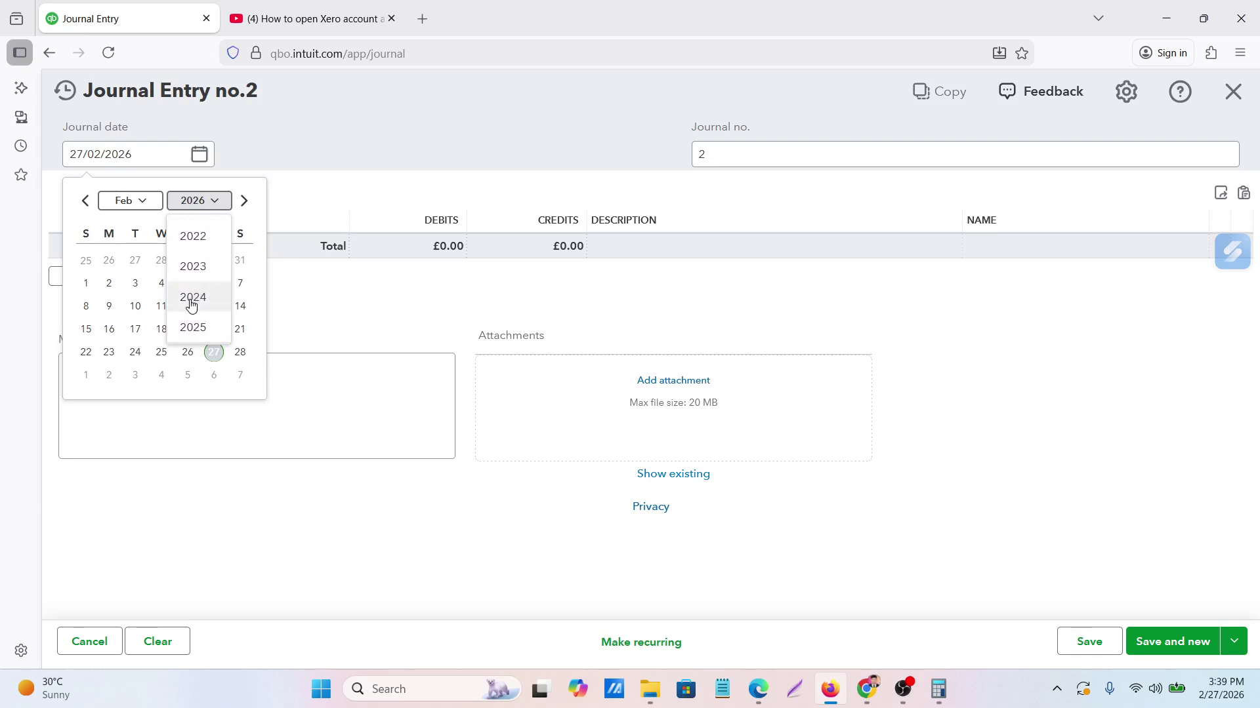
left_click(197, 242)
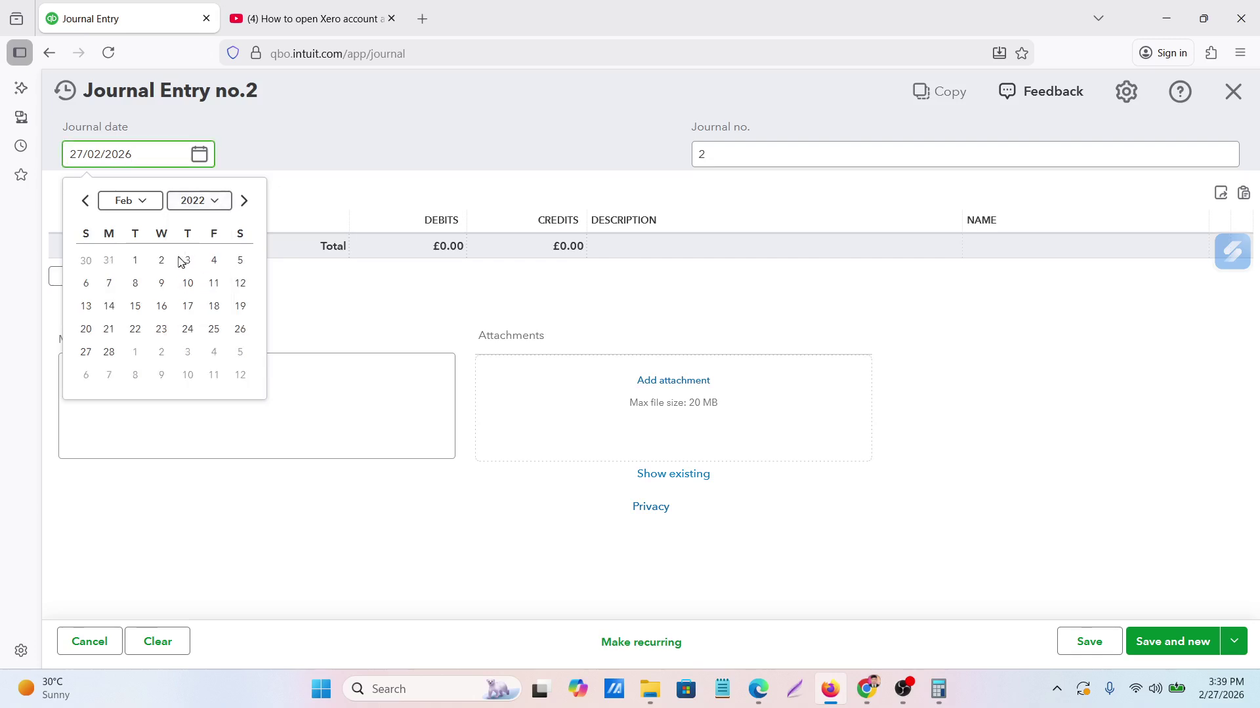
left_click(141, 203)
scroll(122, 314, "down", 3)
left_click(122, 304)
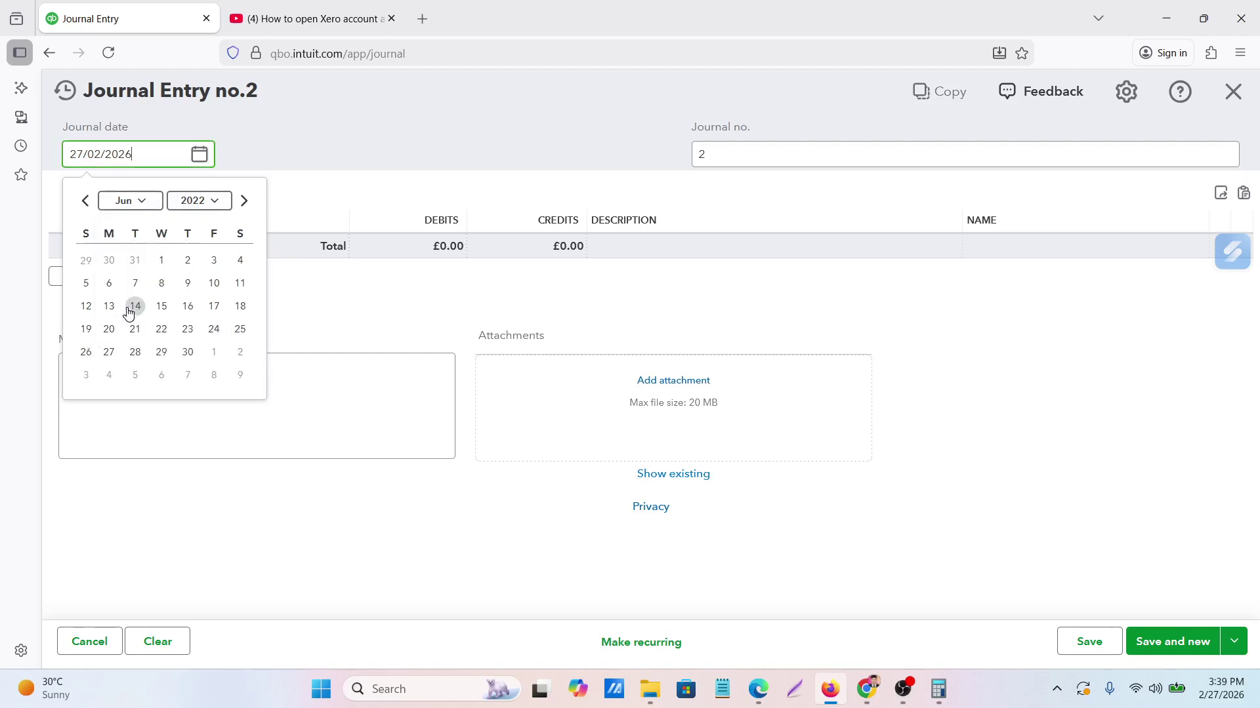
left_click(240, 329)
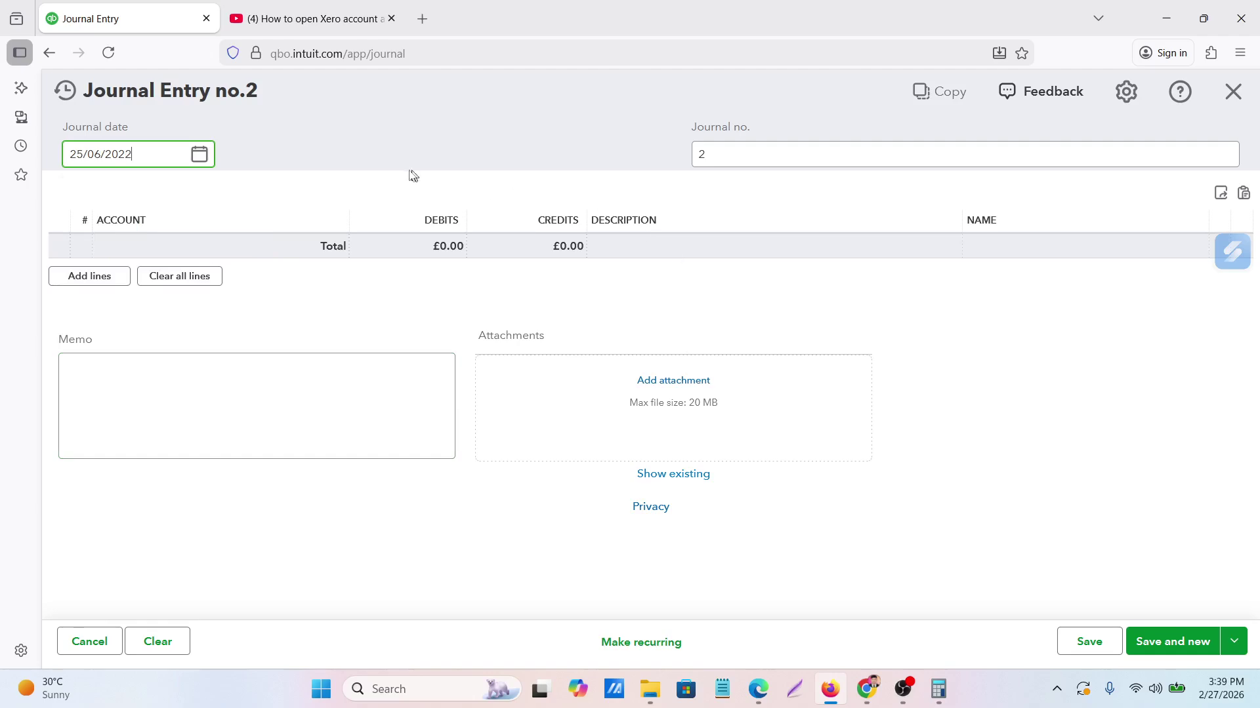
left_click(436, 126)
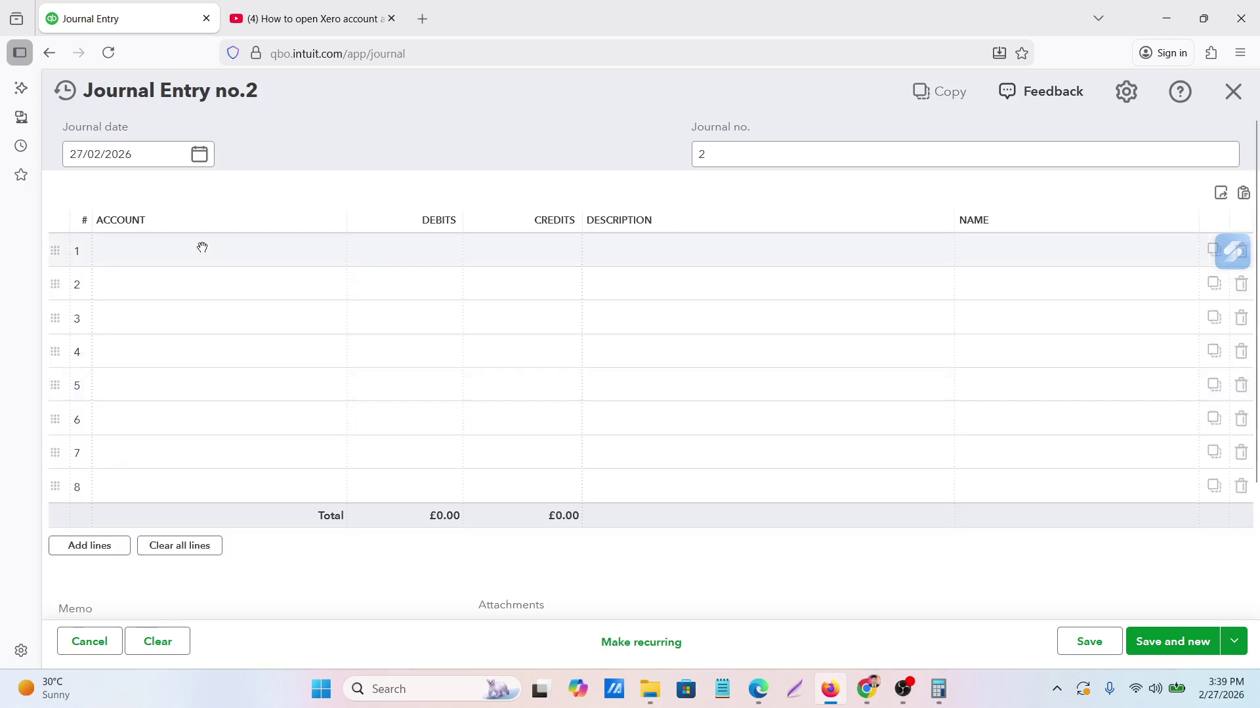
Set the account on journal line 1 to Salary and wages Expnse
left_click(203, 248)
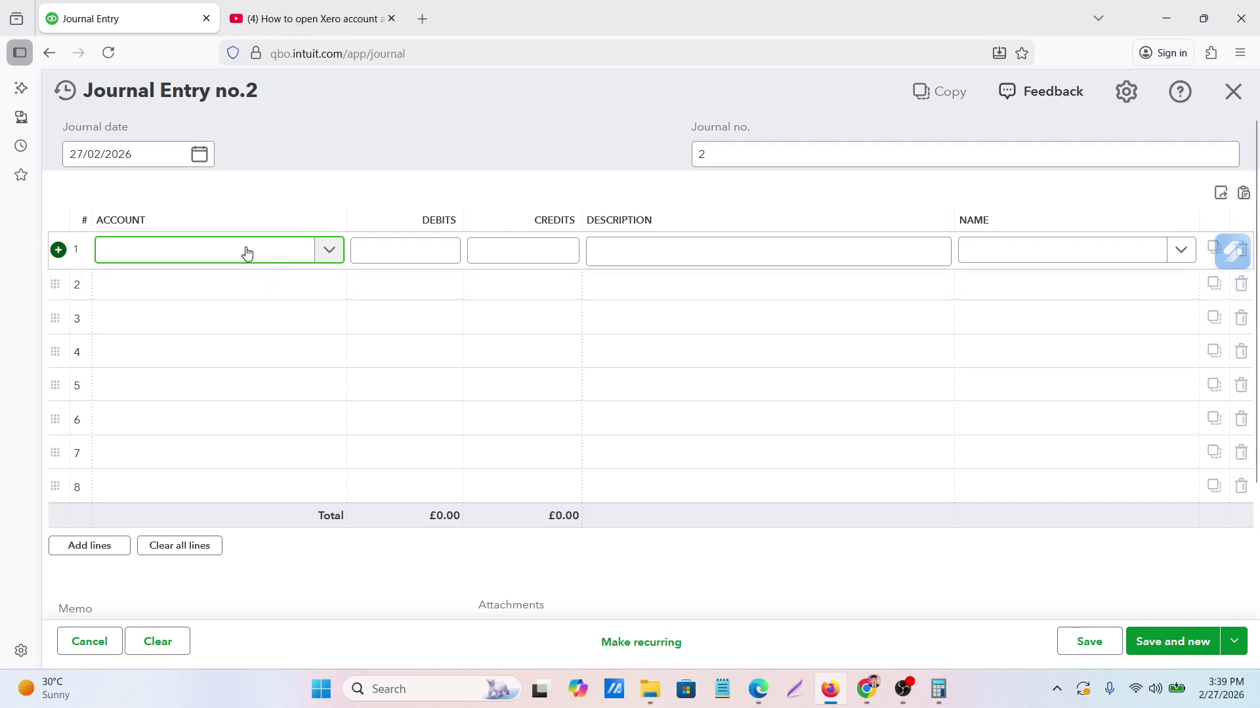
left_click(328, 254)
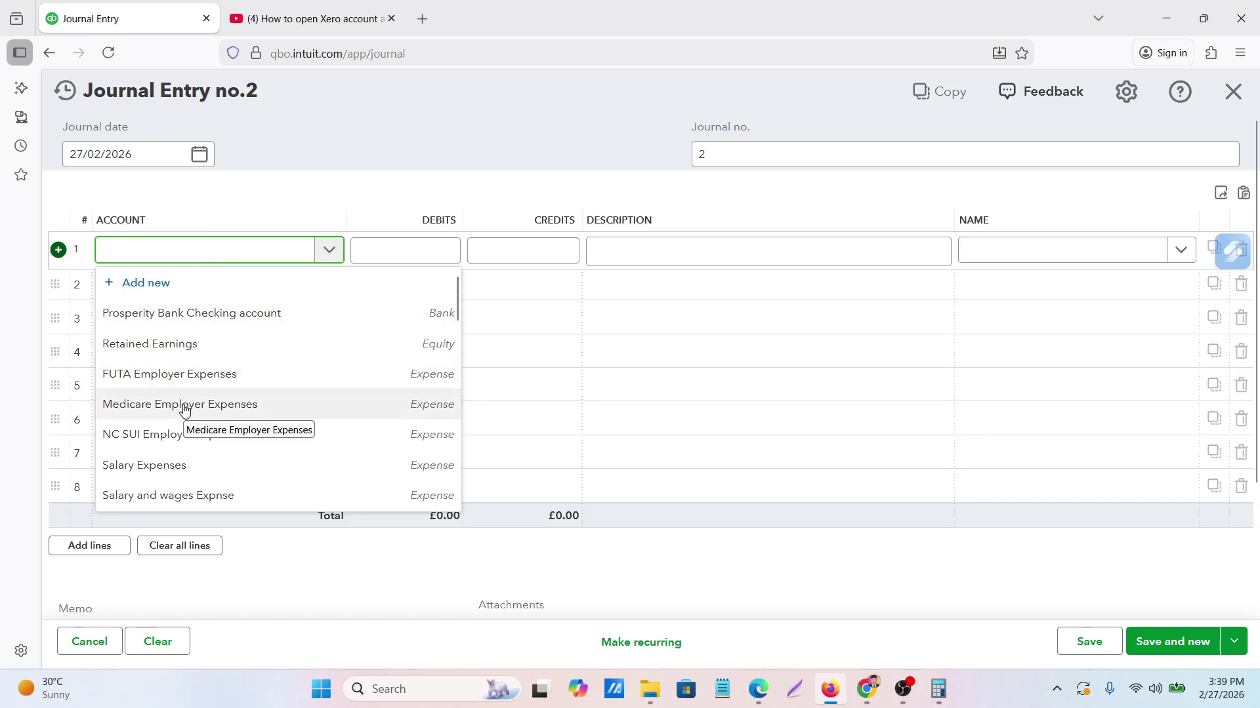
left_click(186, 496)
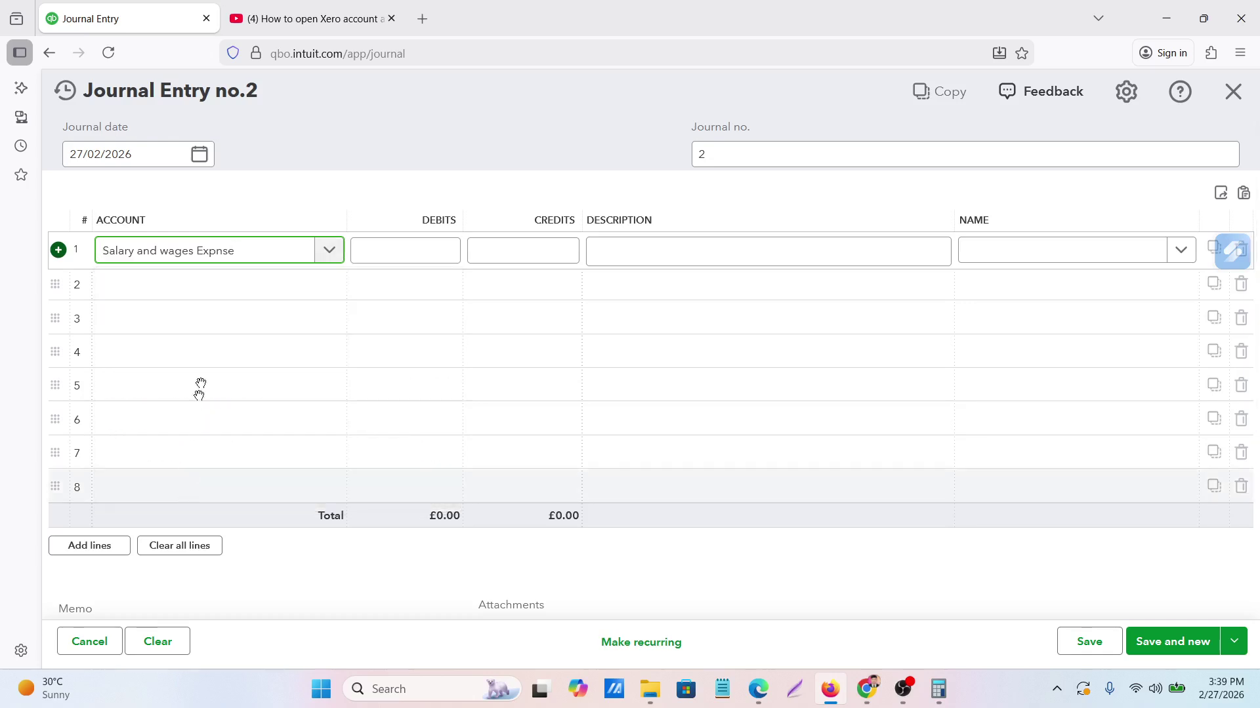
Check the payrol spreadsheet in Google Sheets for the second entry and set journal line 2's account to FUTA Employer Expenses
left_click(210, 283)
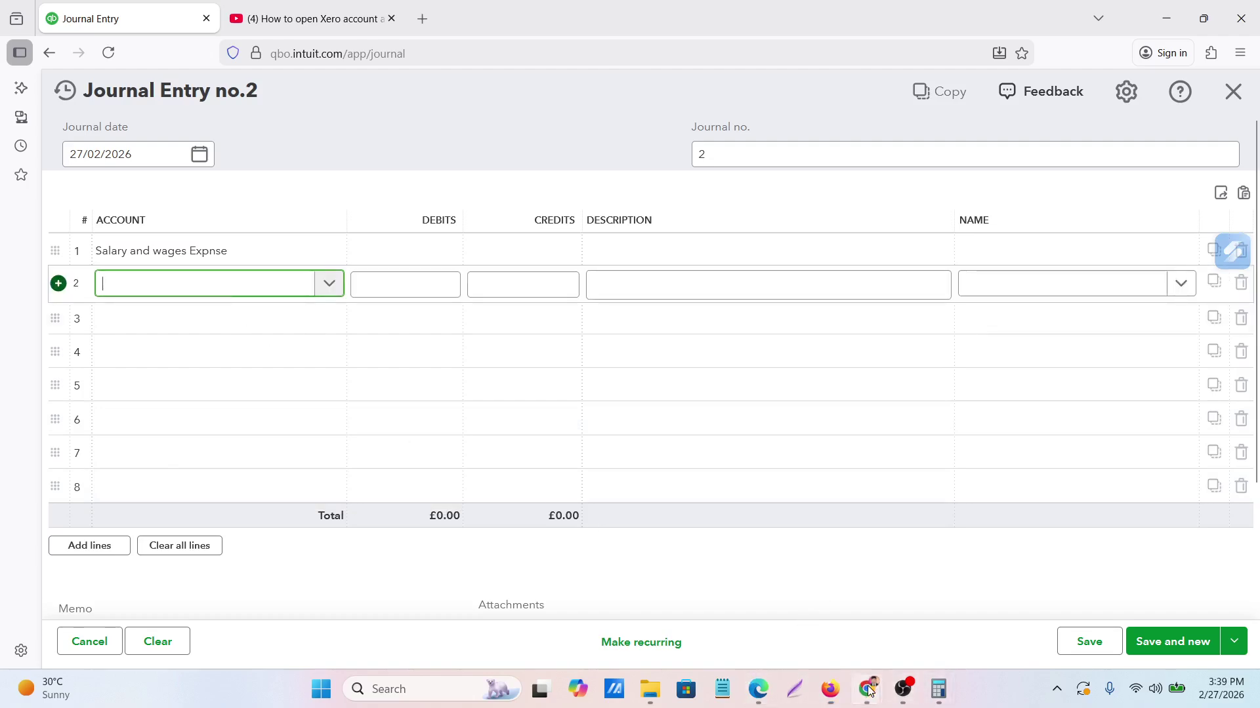
mouse_move(869, 691)
left_click(807, 629)
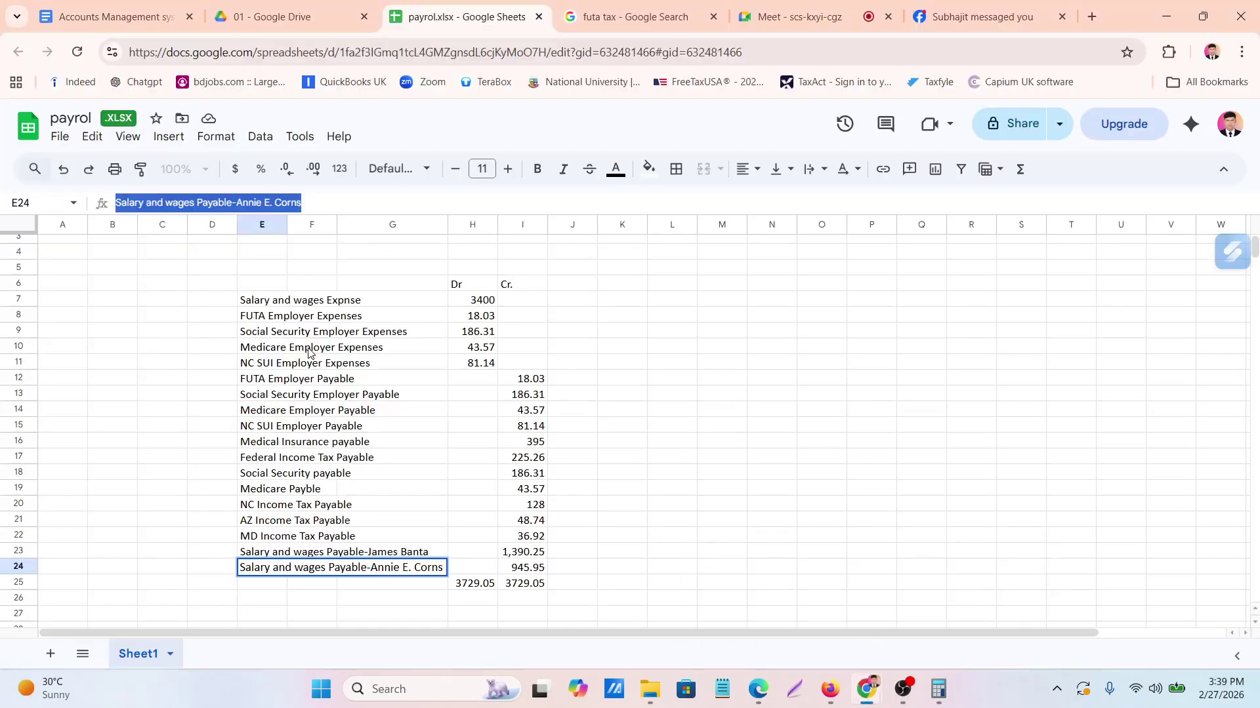
mouse_move(830, 690)
left_click(830, 633)
left_click(216, 288)
left_click(212, 292)
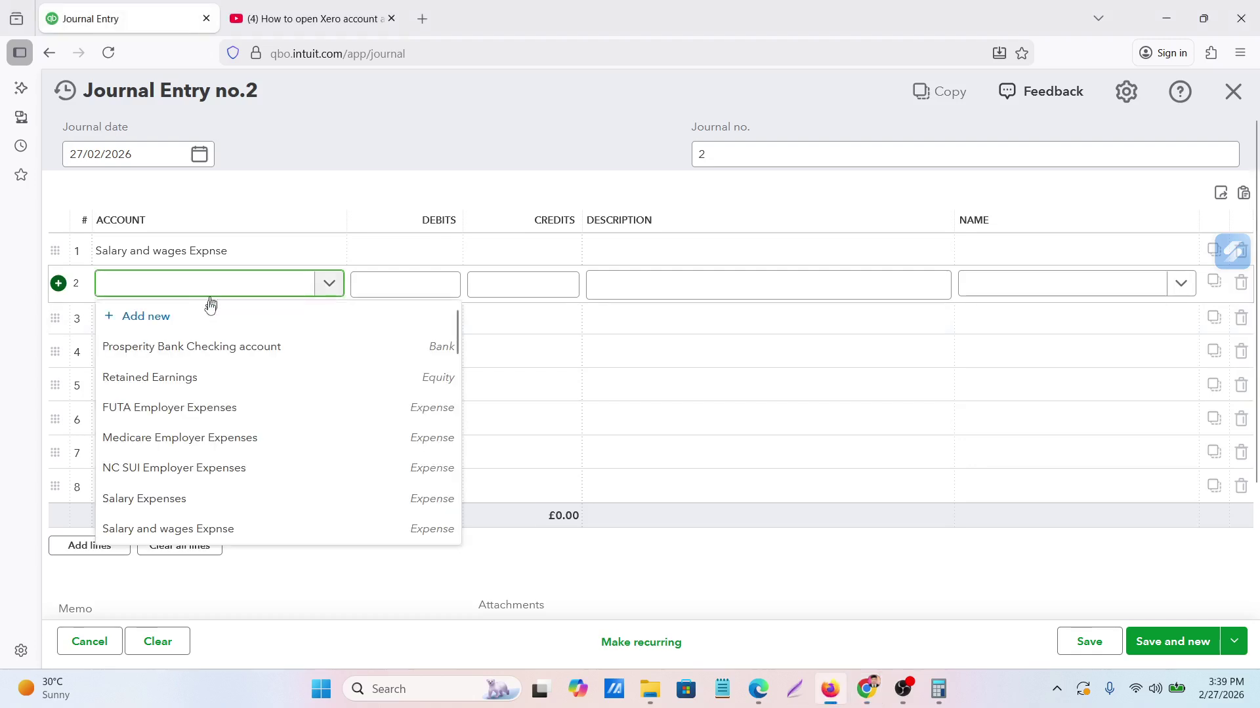
left_click(164, 409)
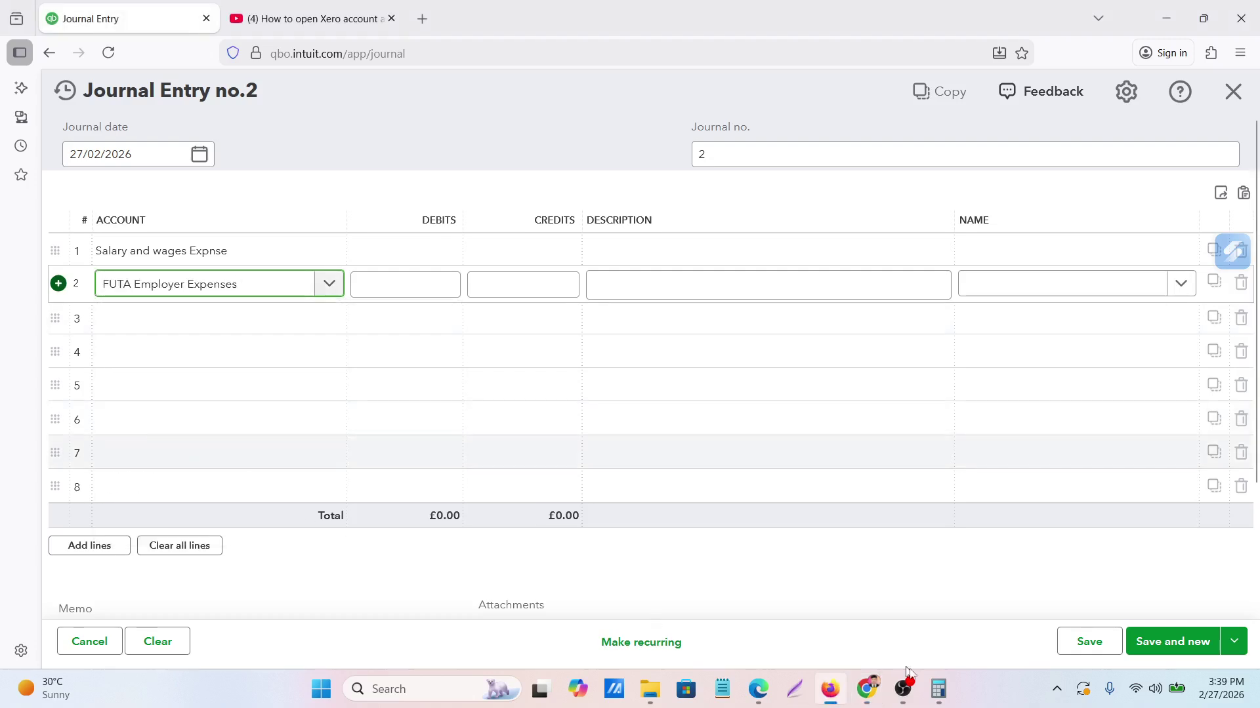
Check the payrol spreadsheet for the third entry and set journal line 3's account to Social Security Employer Expenses
mouse_move(868, 687)
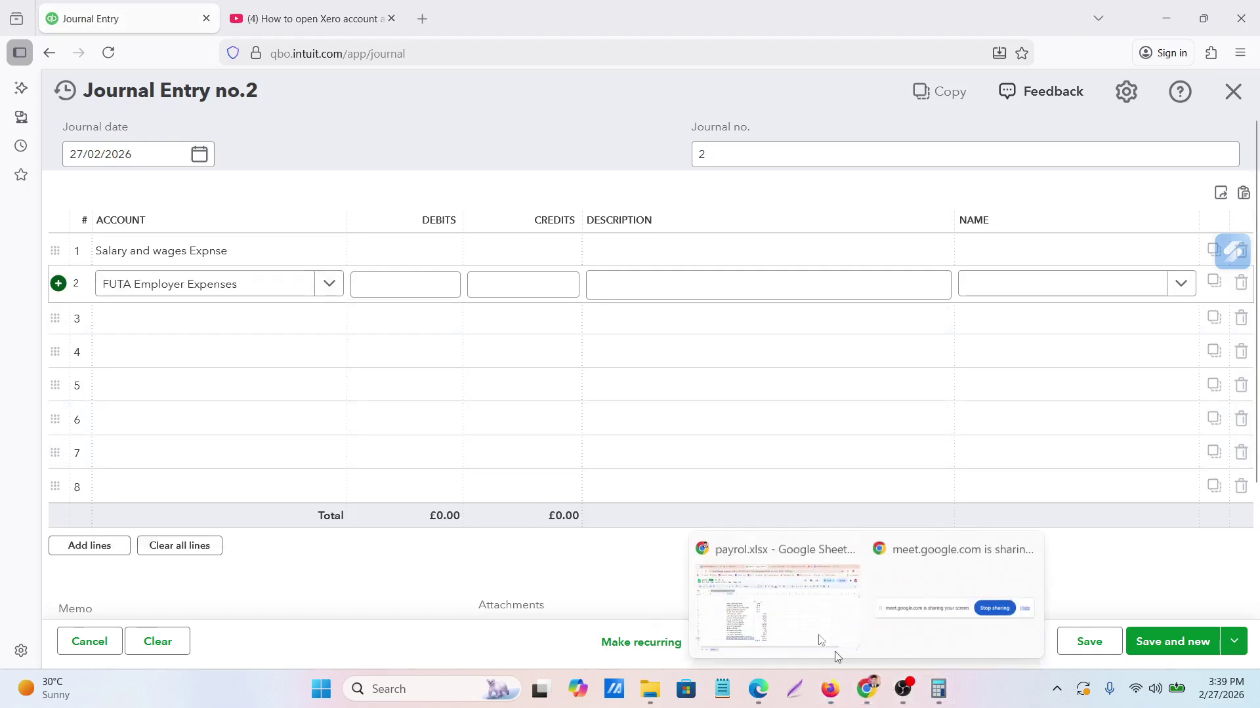
left_click(809, 620)
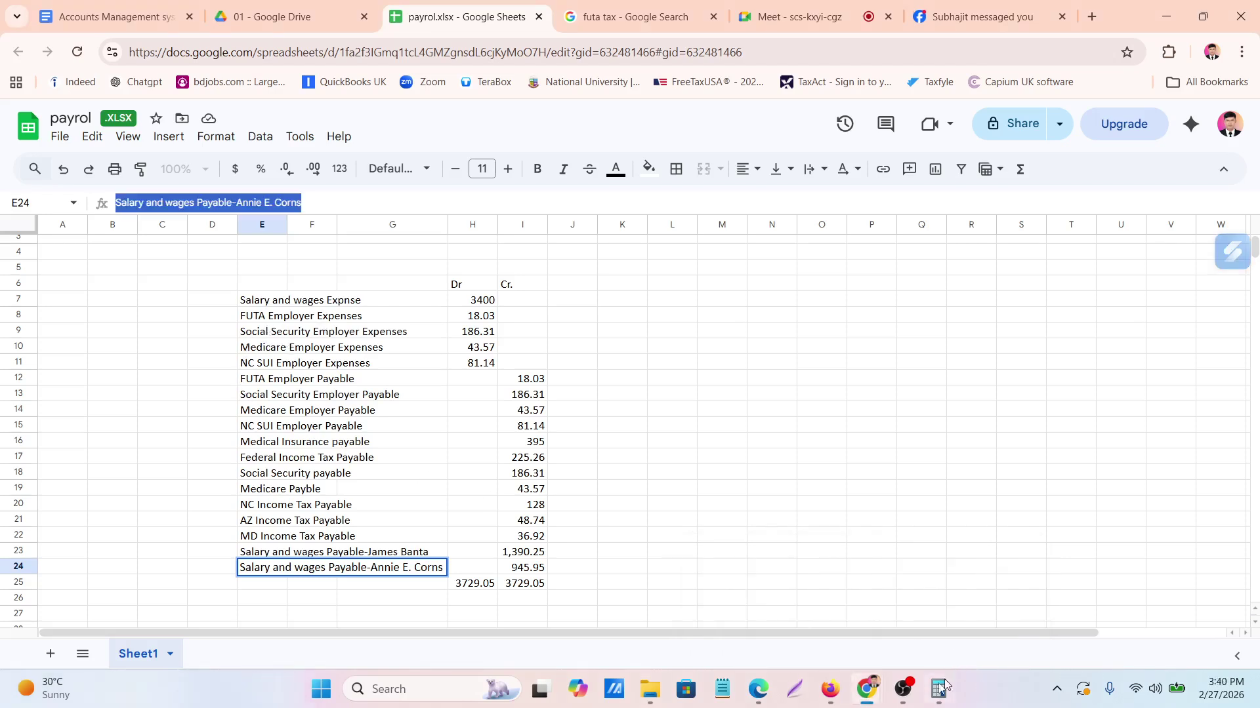
left_click(828, 689)
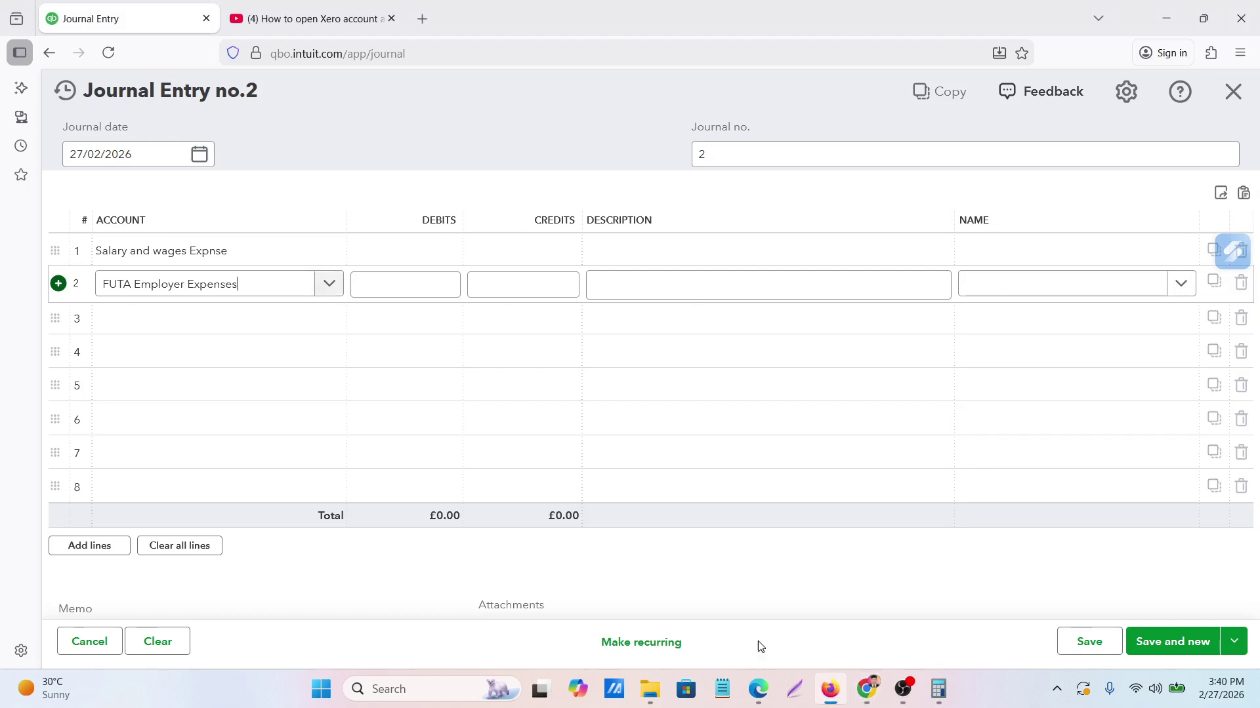
left_click(145, 305)
left_click(146, 315)
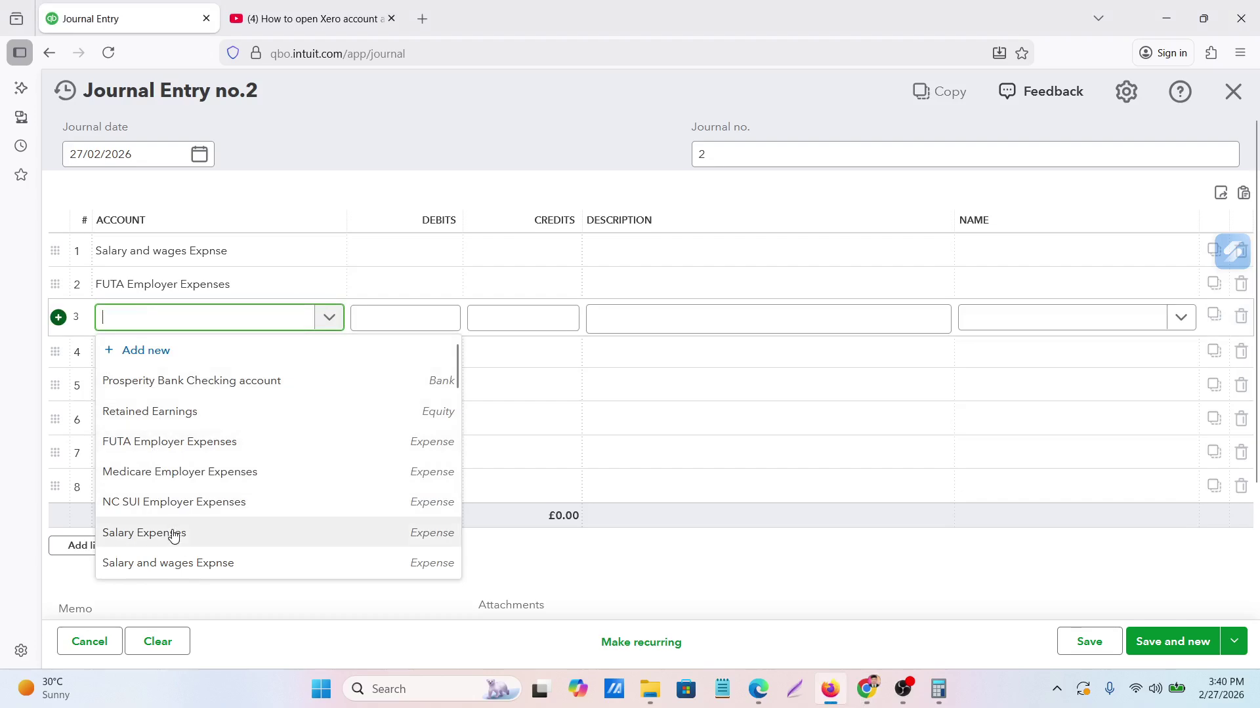
scroll(173, 529, "down", 3)
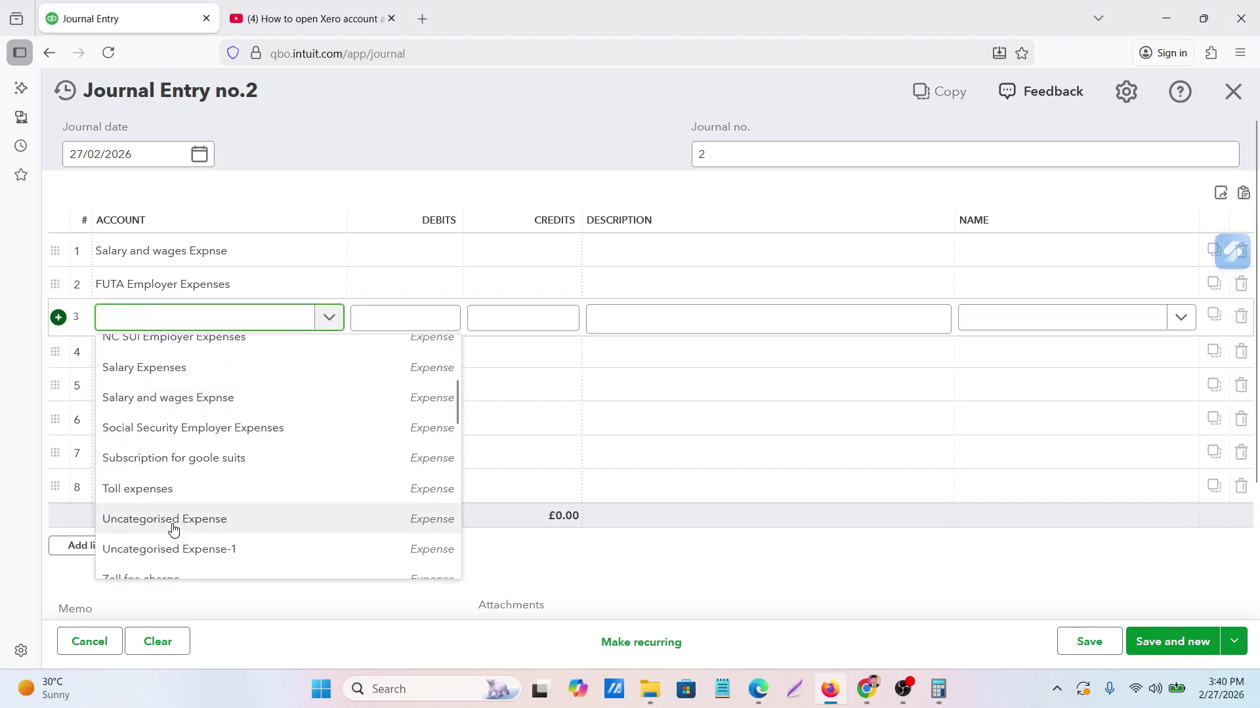
left_click(203, 429)
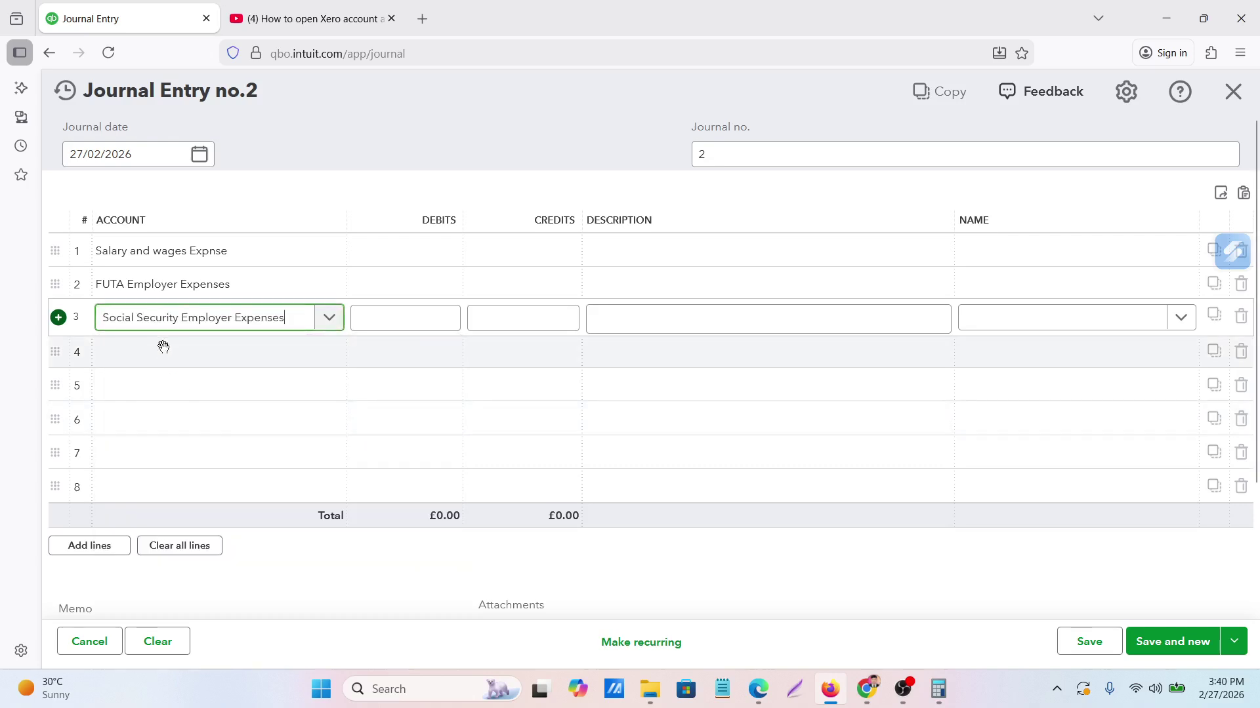
Check the payrol spreadsheet in Google Sheets for the fourth entry and set journal line 4's account to Medicare Employer Expenses
mouse_move(870, 682)
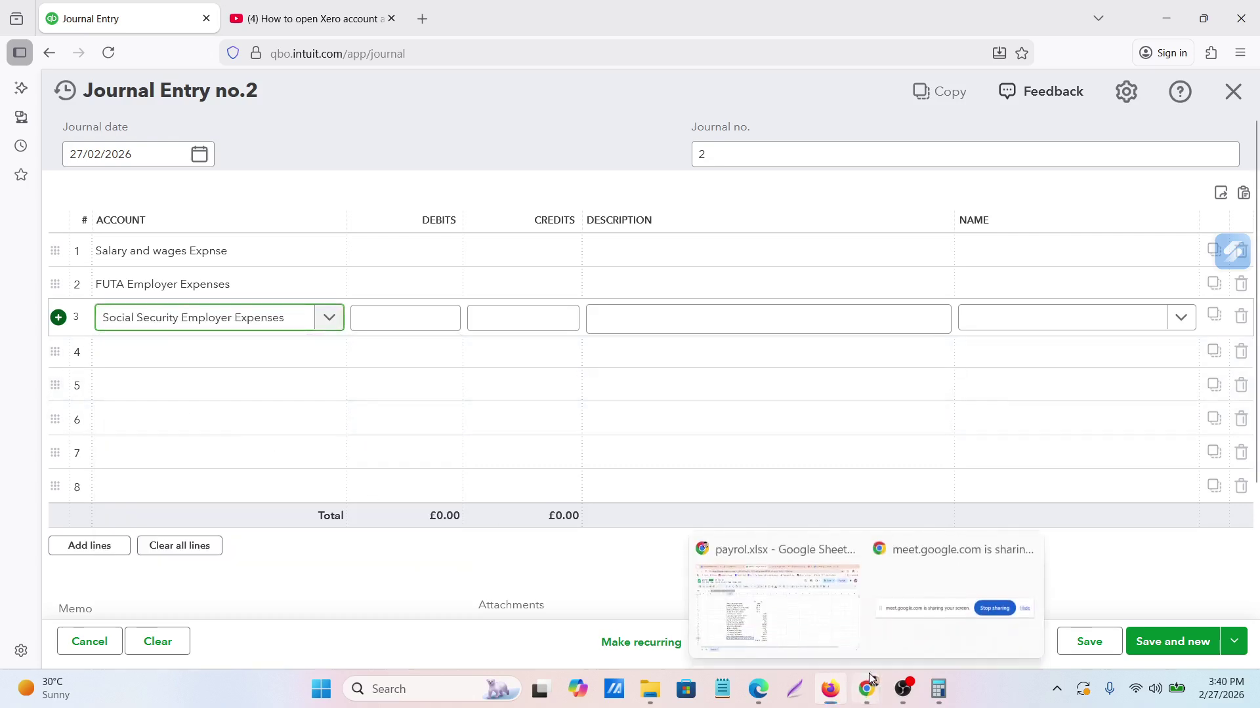
left_click(794, 622)
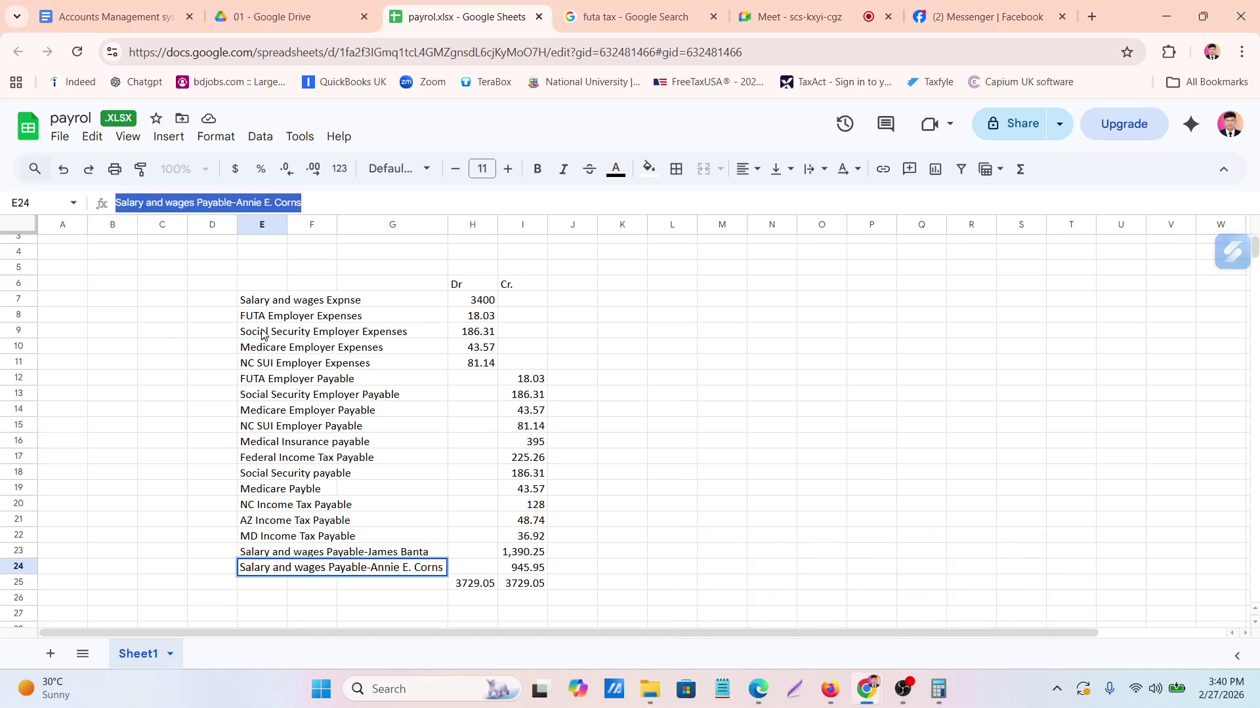
left_click(285, 348)
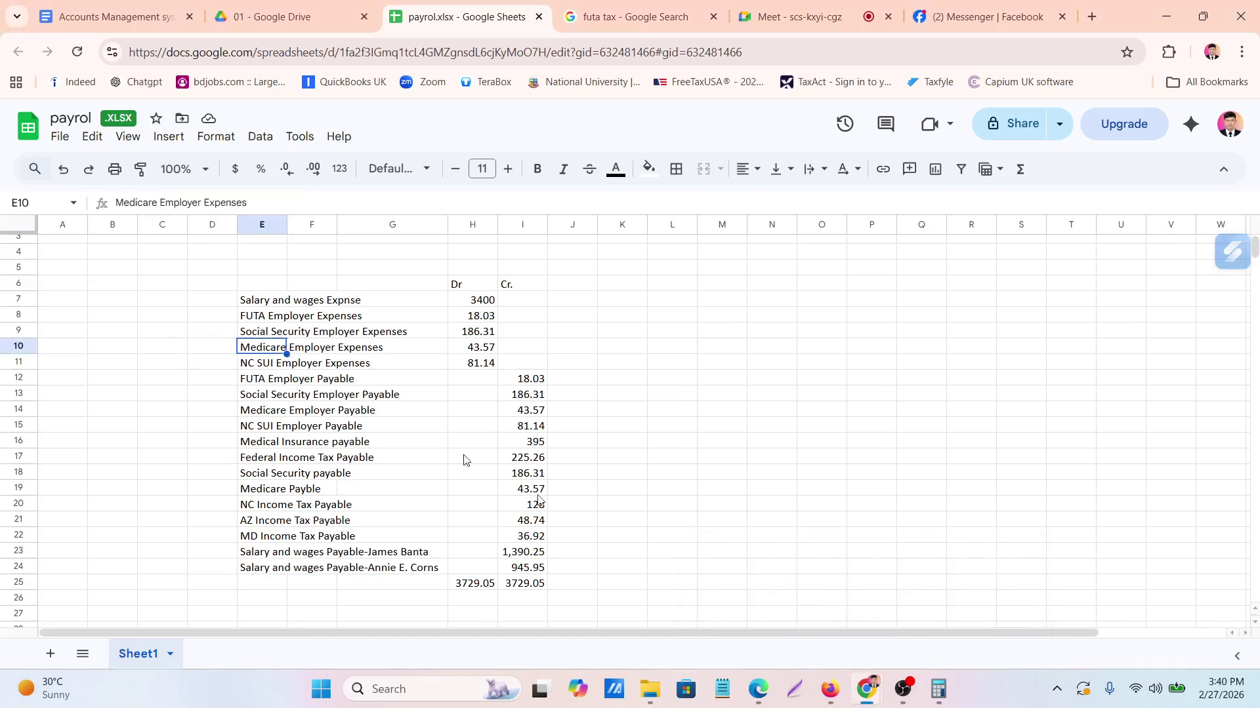
left_click(831, 679)
left_click(211, 352)
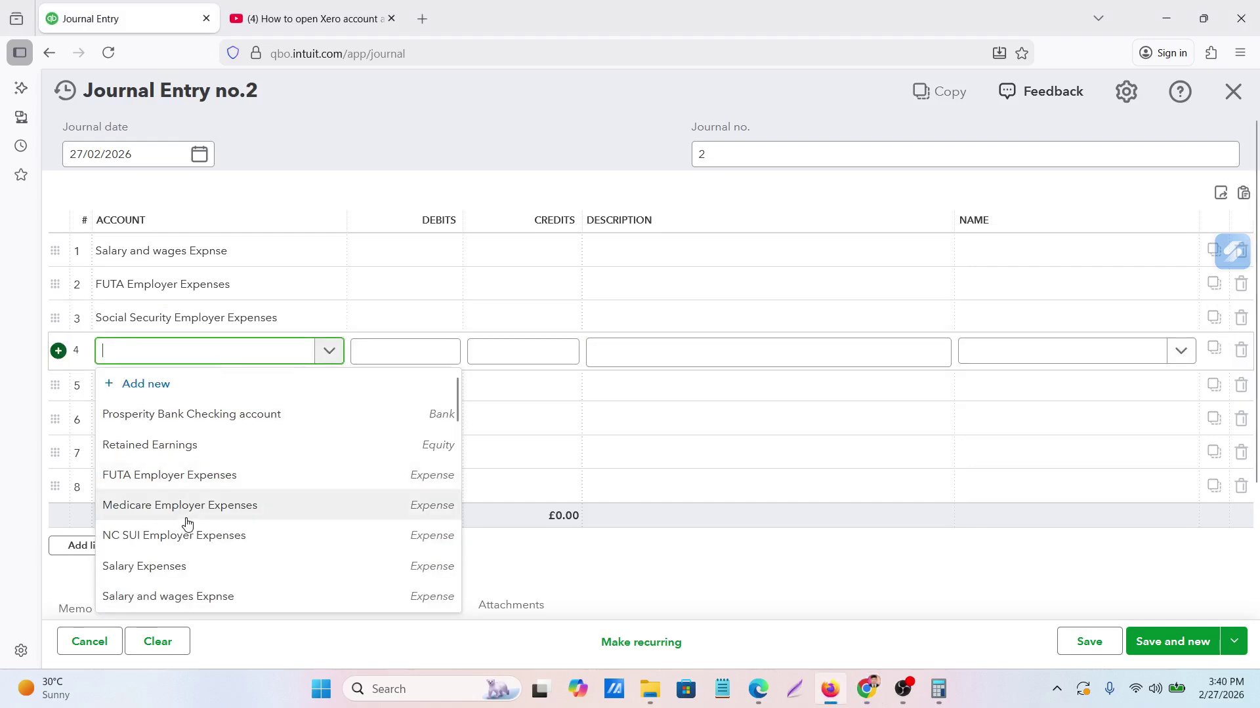
scroll(187, 523, "down", 3)
scroll(187, 523, "down", 5)
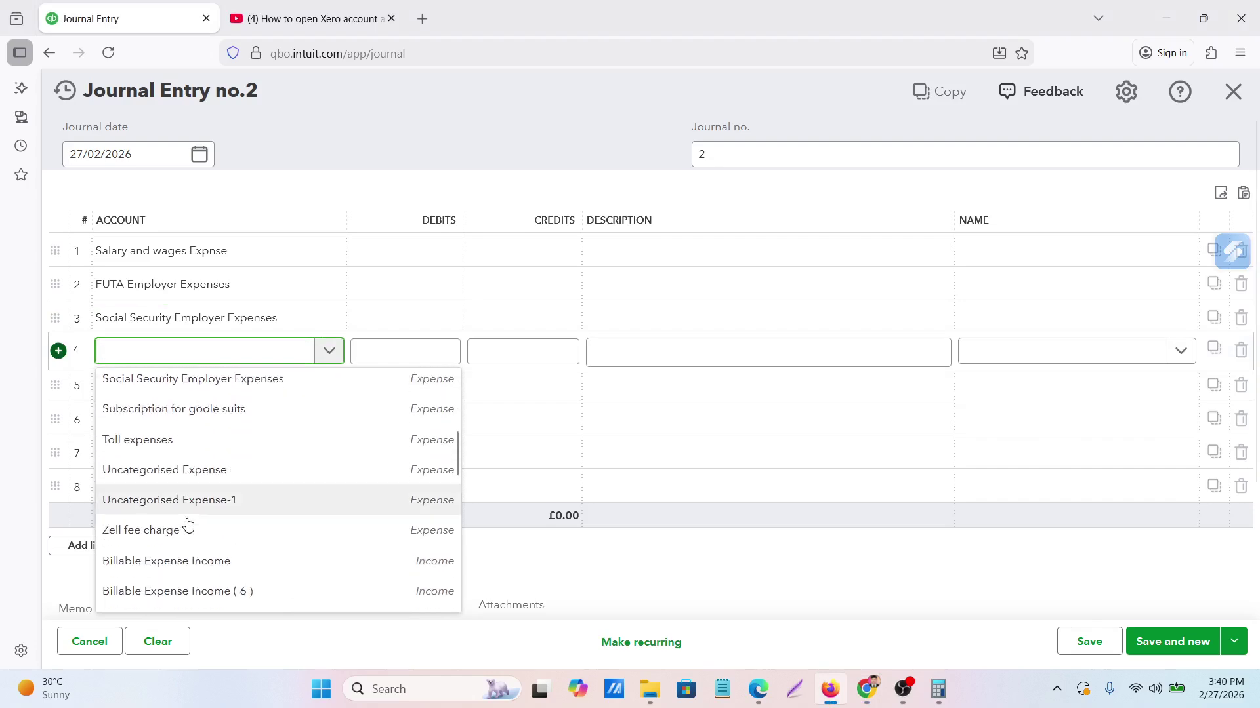
scroll(180, 453, "up", 5)
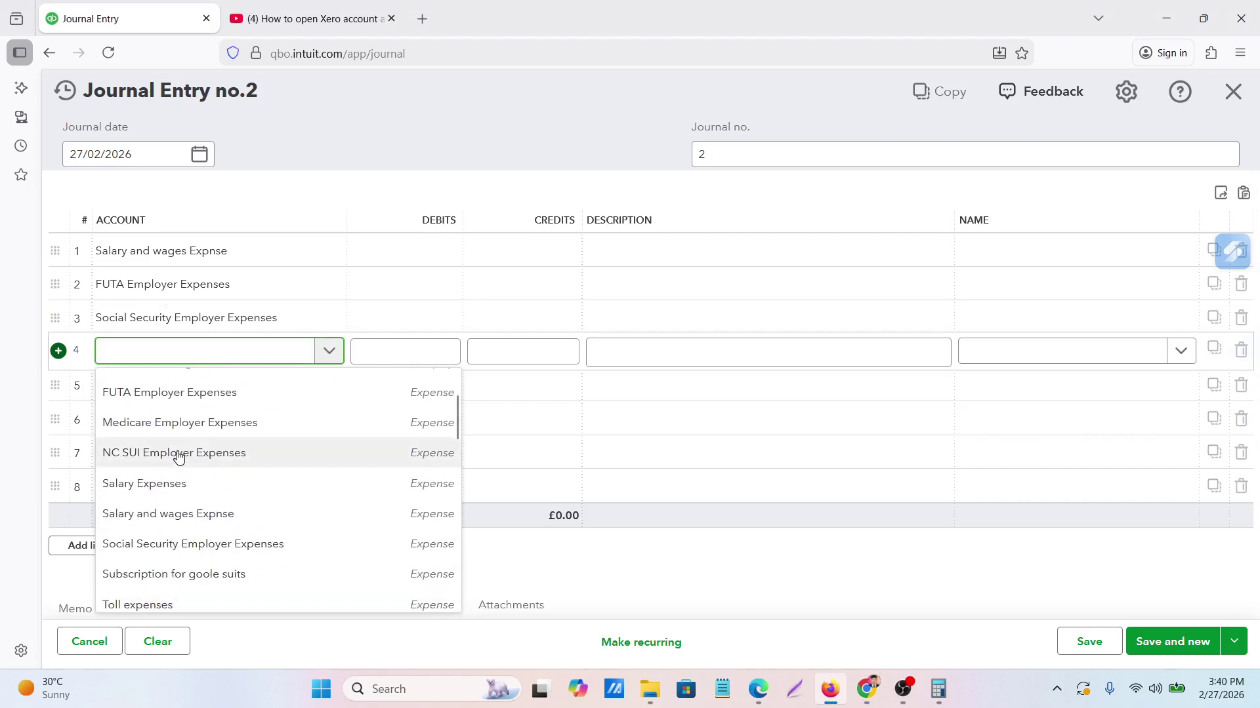
scroll(176, 456, "up", 3)
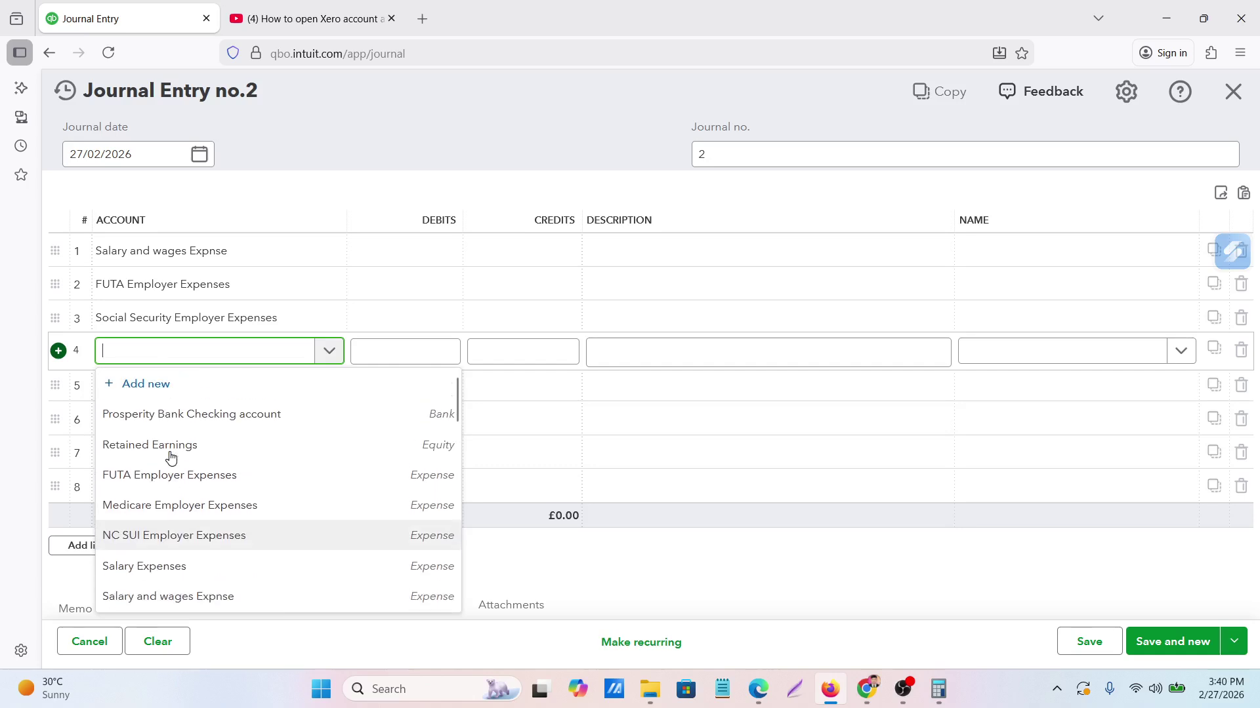
left_click(164, 516)
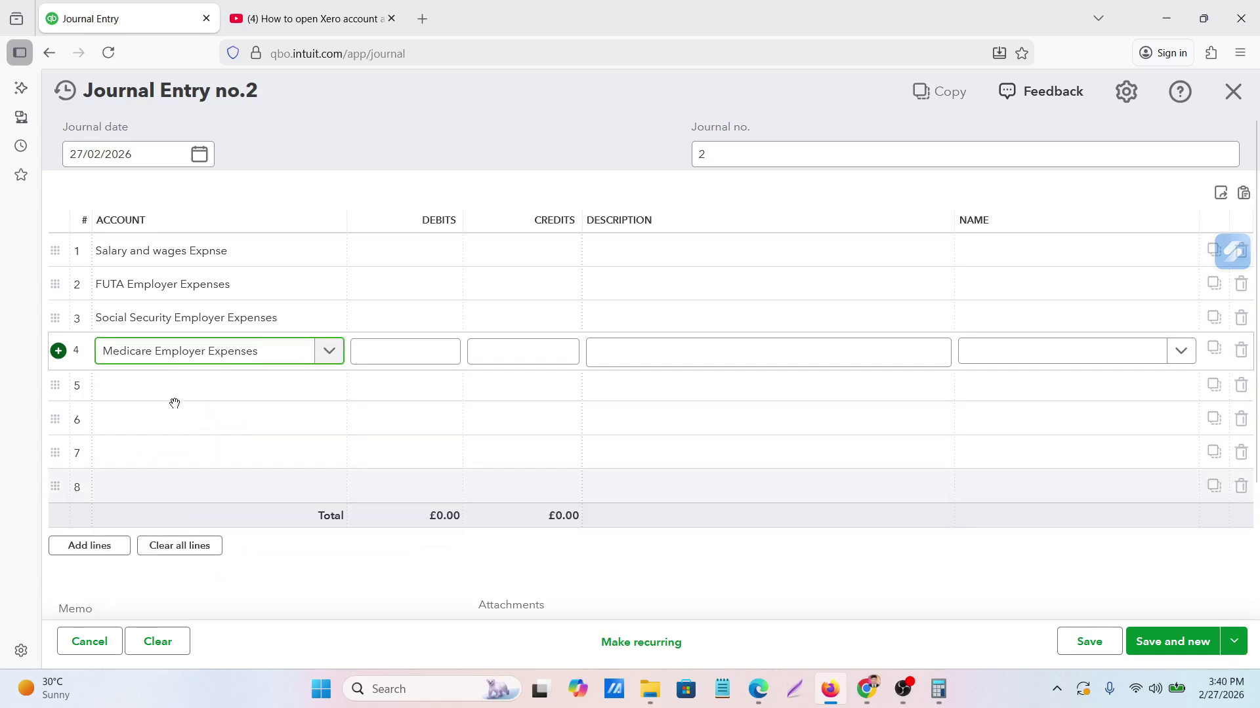
Check the payrol spreadsheet for the fifth entry and set journal line 5's account to NC SUI Employer Expenses
left_click(176, 394)
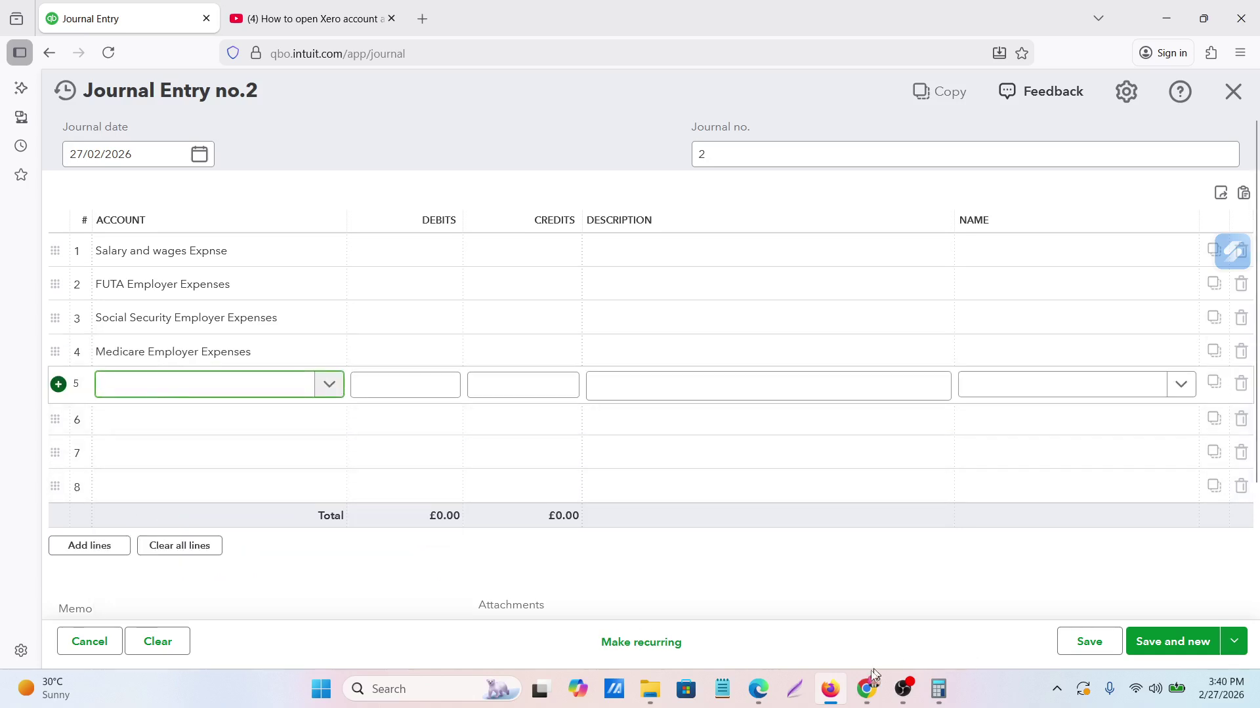
mouse_move(867, 690)
left_click(718, 576)
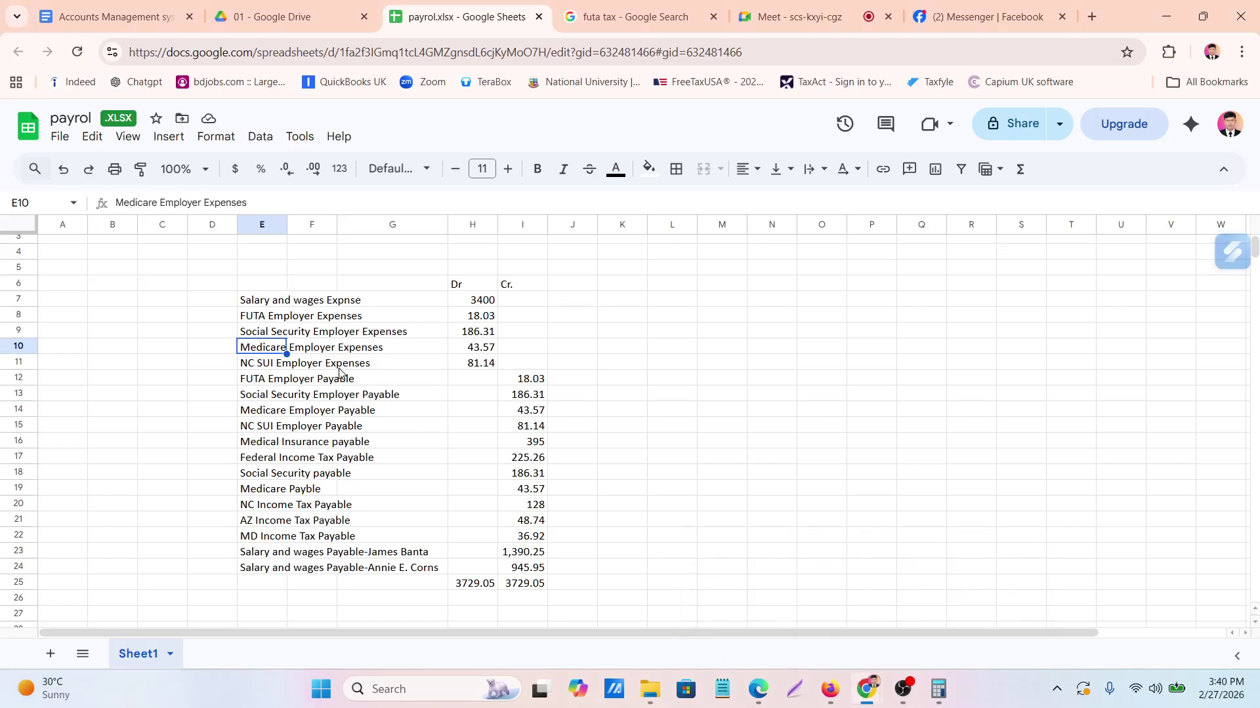
left_click(269, 364)
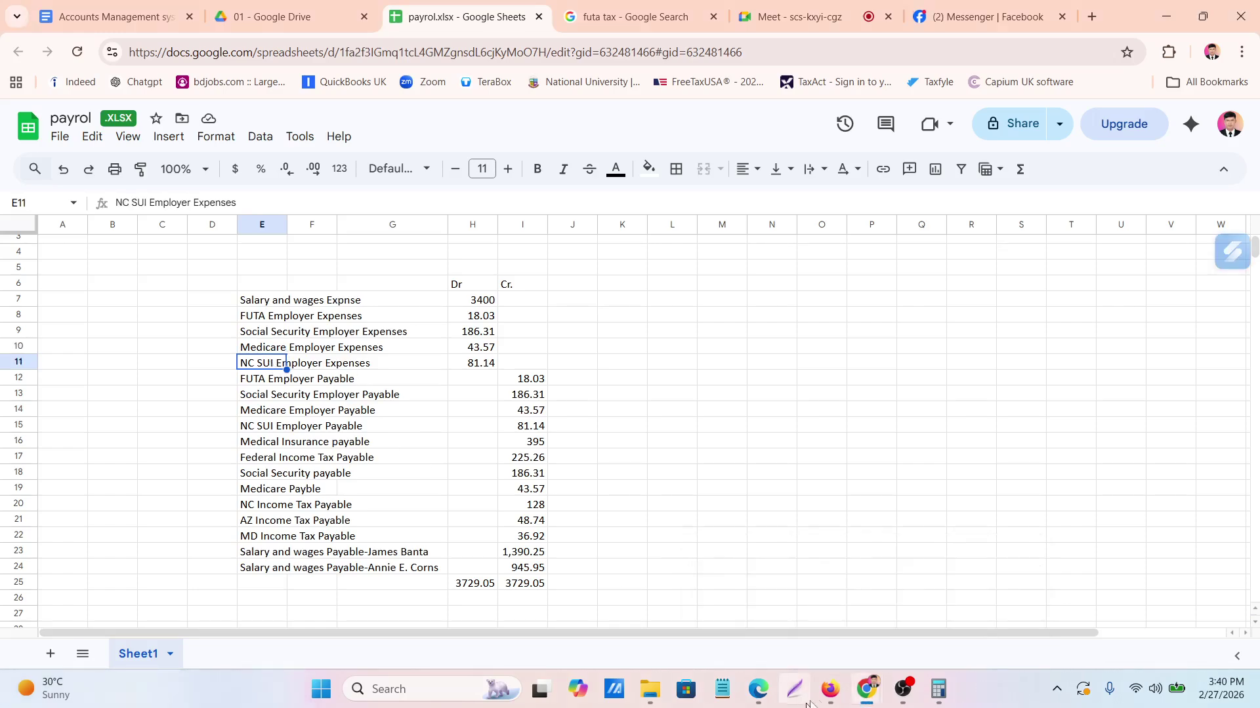
left_click(830, 690)
left_click(185, 384)
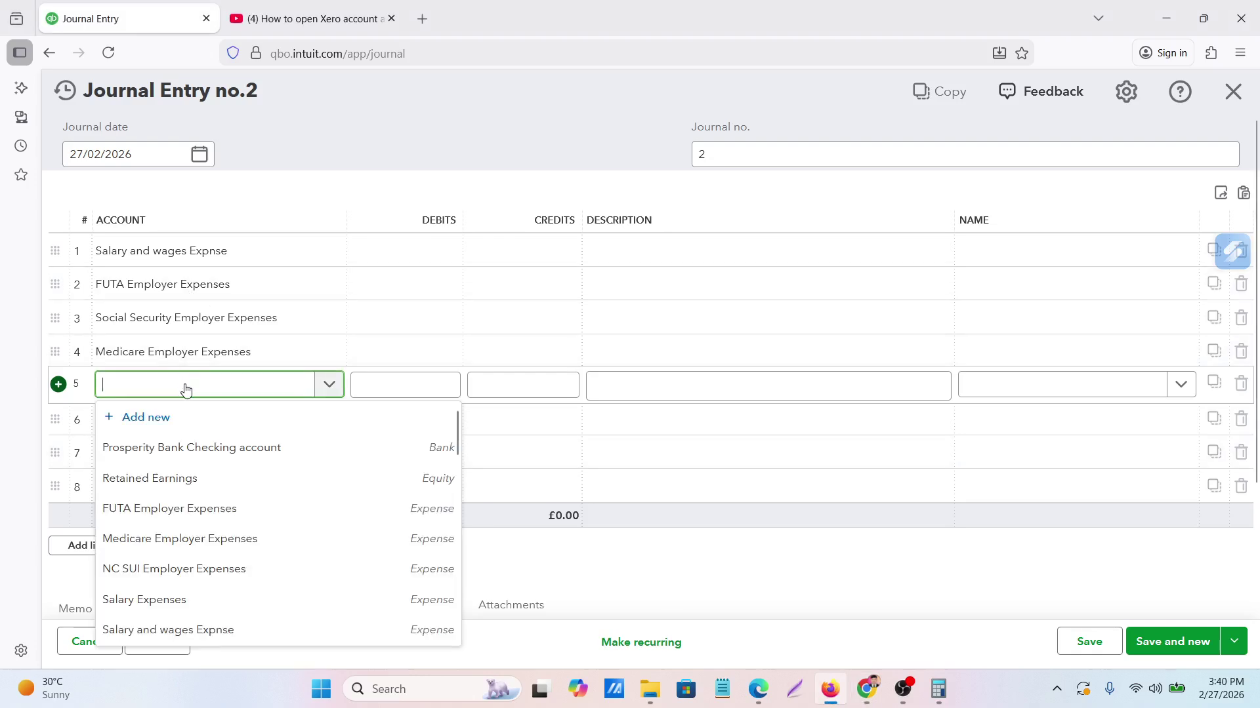
left_click(172, 571)
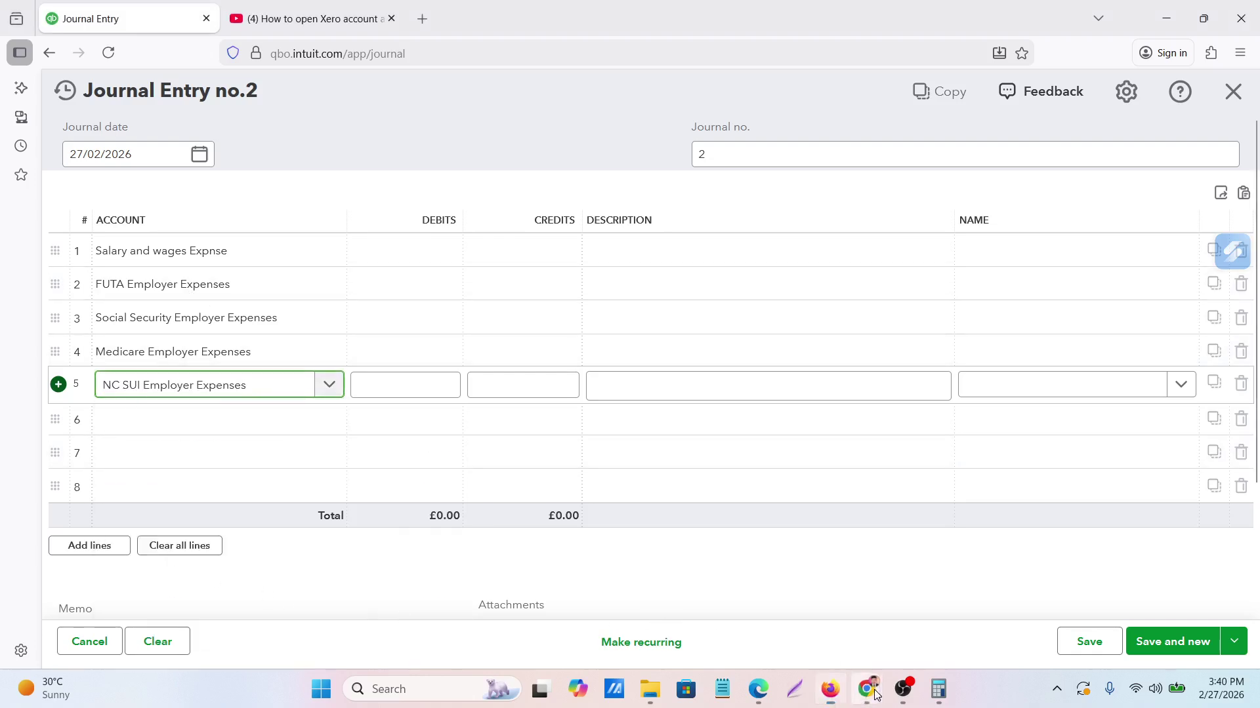
Look up the first payable entry, in row 12 of the payrol spreadsheet, and return to the QuickBooks journal
mouse_move(867, 687)
left_click(851, 659)
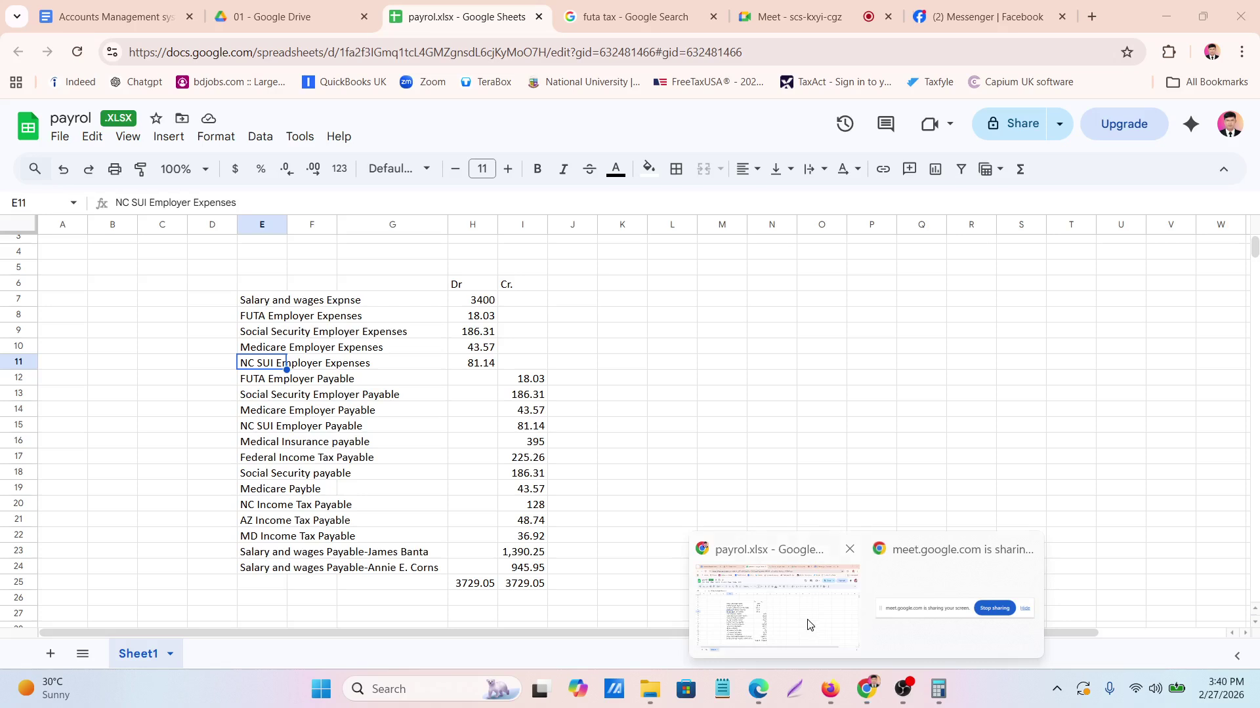
left_click(257, 384)
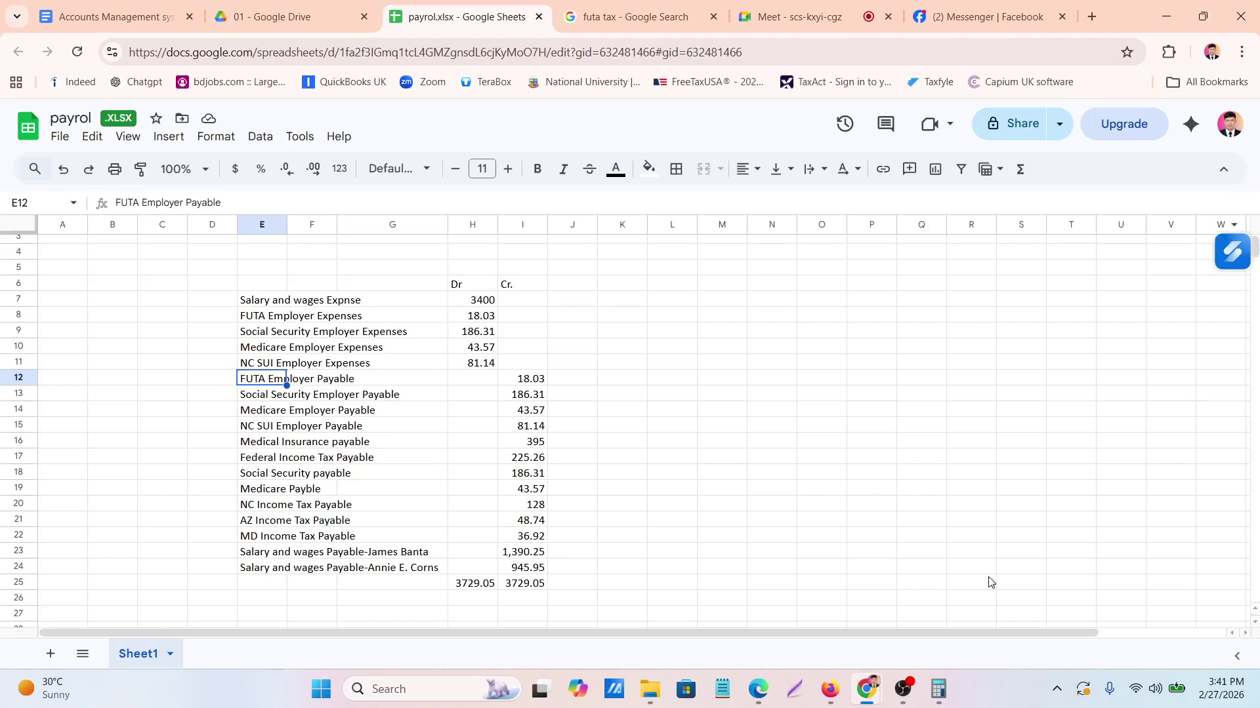
left_click(831, 693)
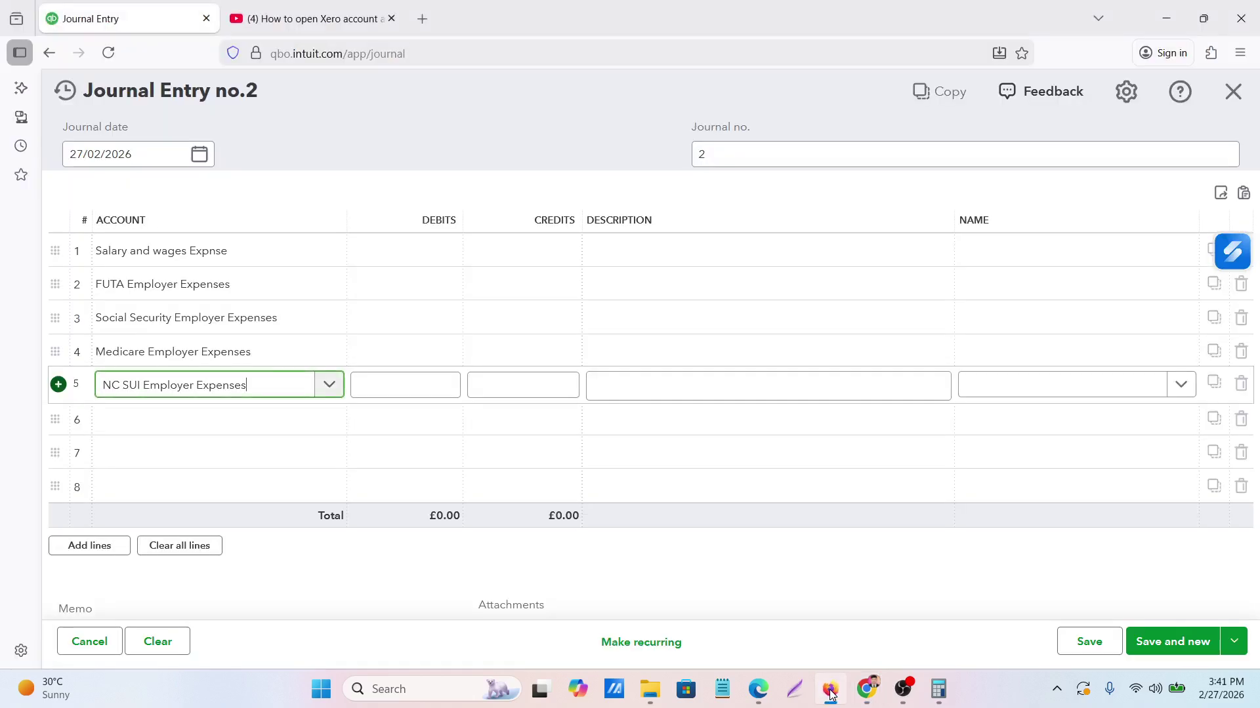
left_click(830, 692)
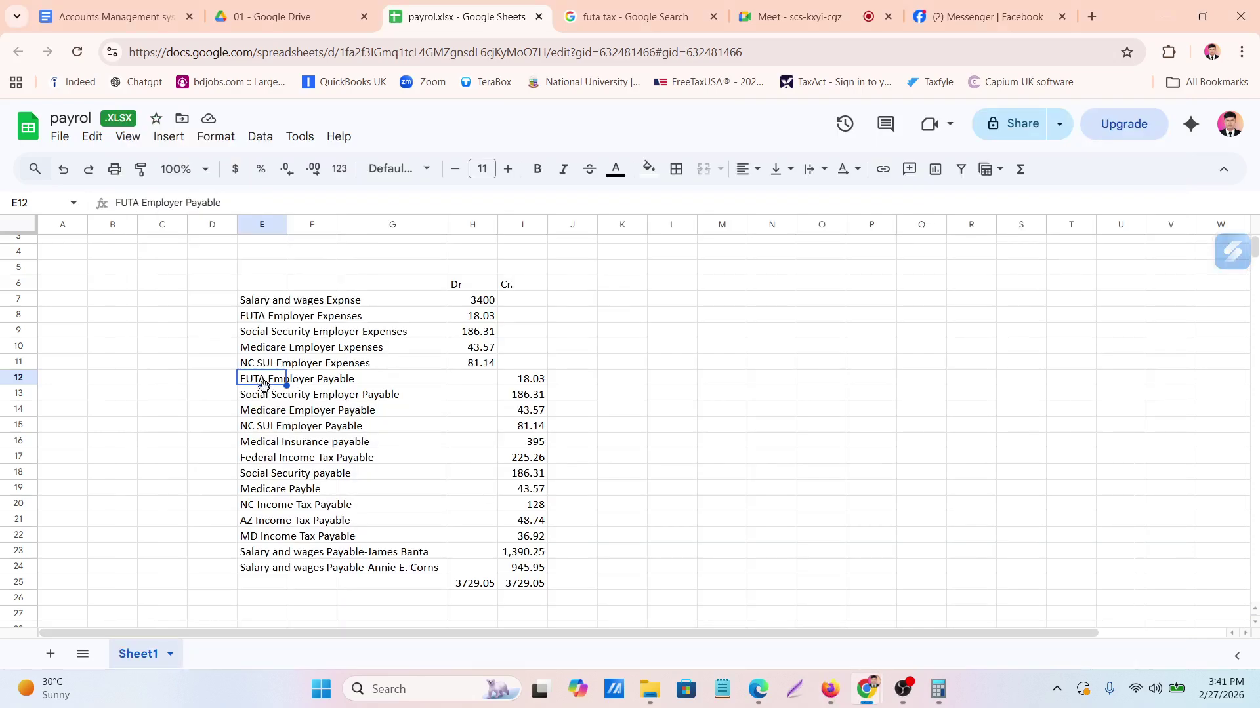
left_click_drag(118, 203, 223, 202)
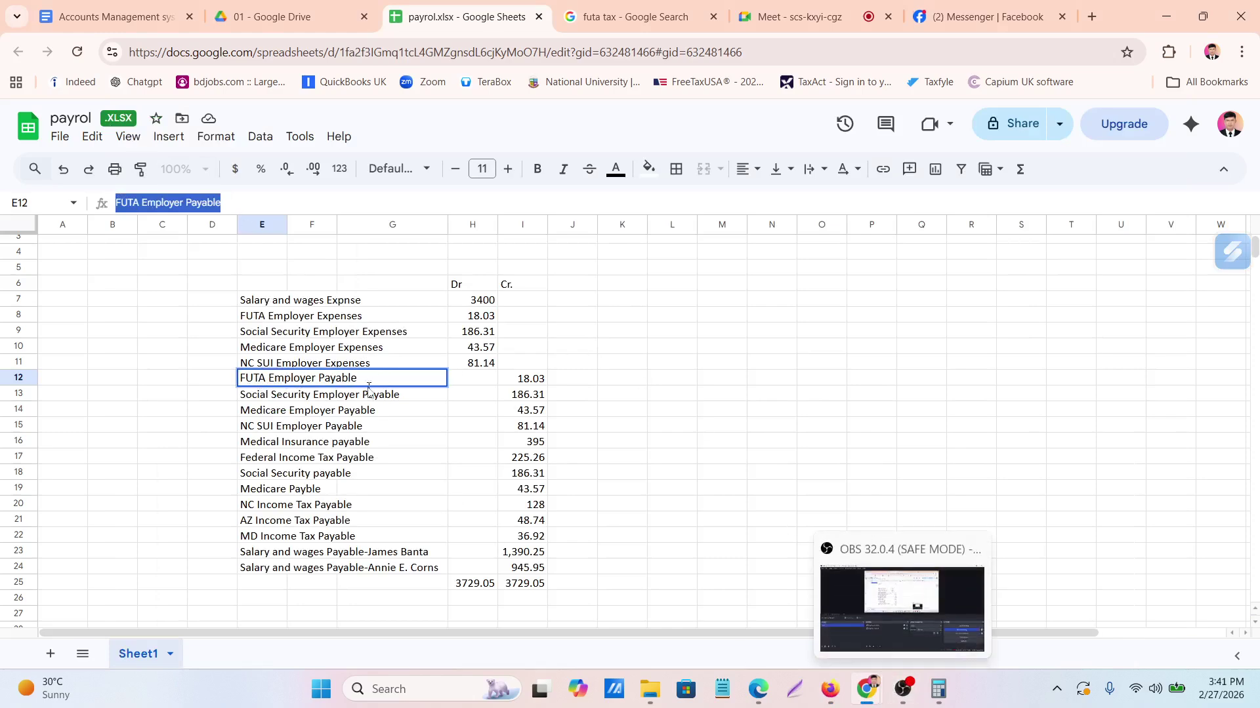
left_click(830, 689)
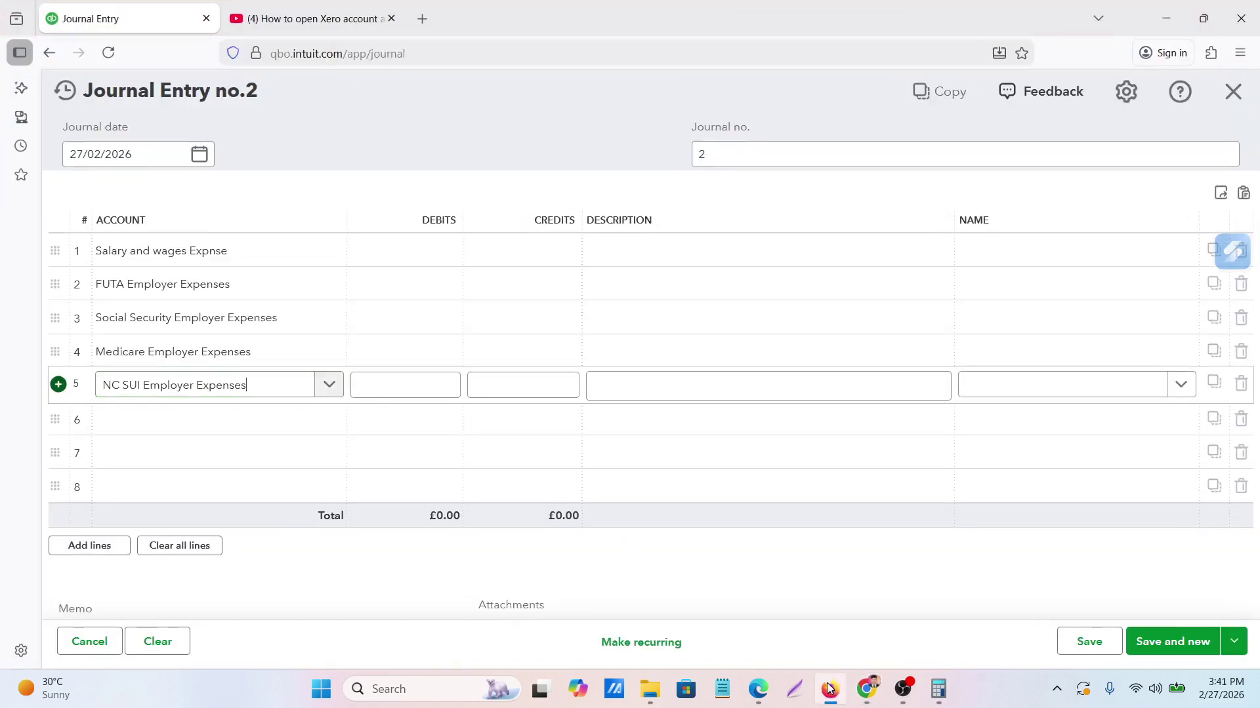
left_click(213, 423)
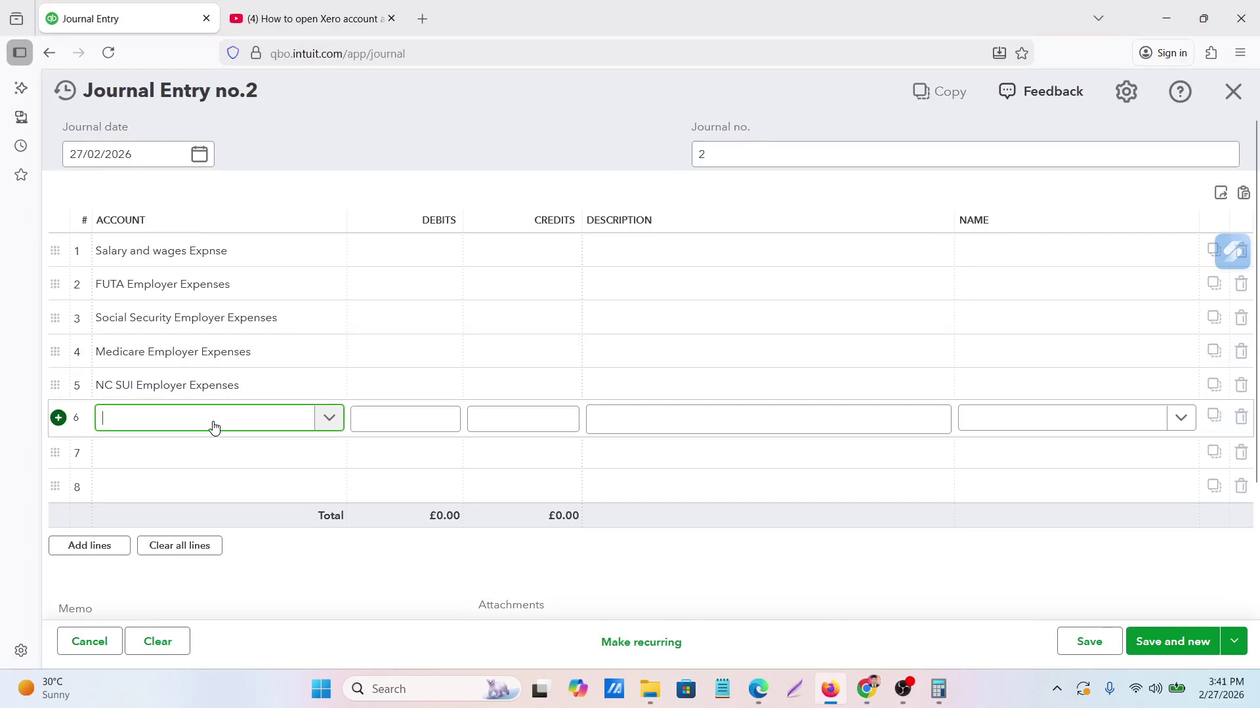
scroll(196, 343, "down", 3)
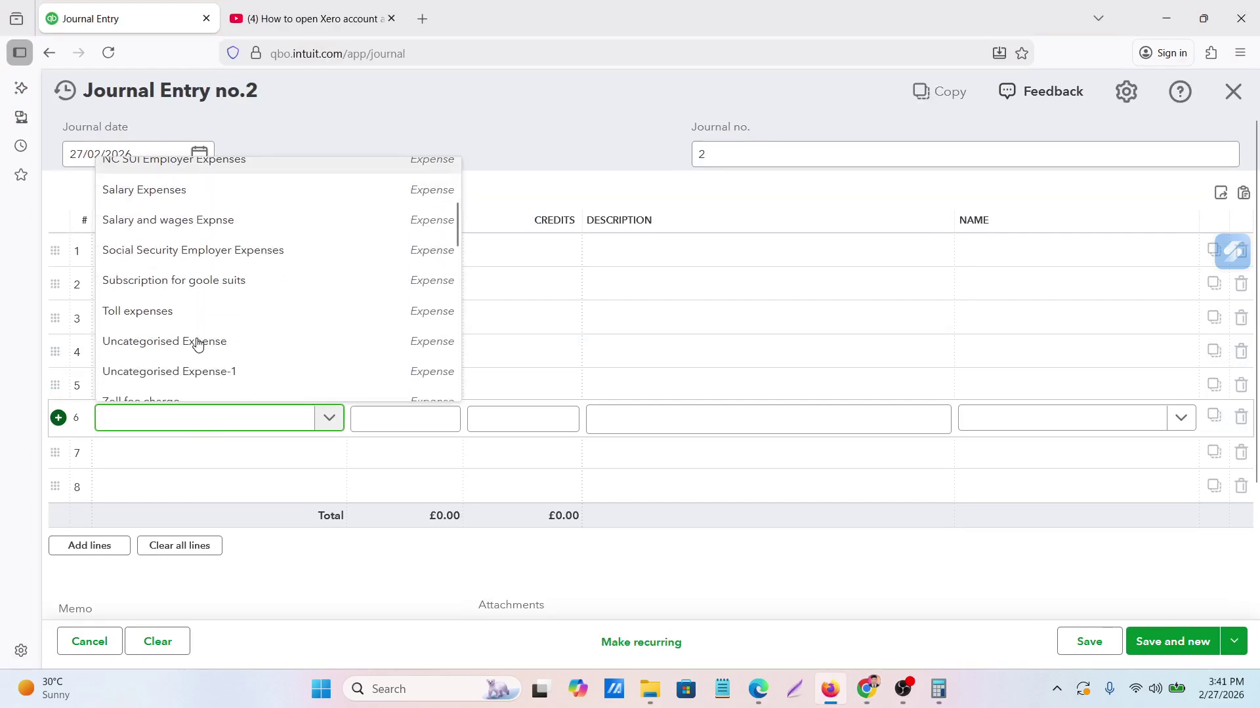
scroll(198, 344, "down", 4)
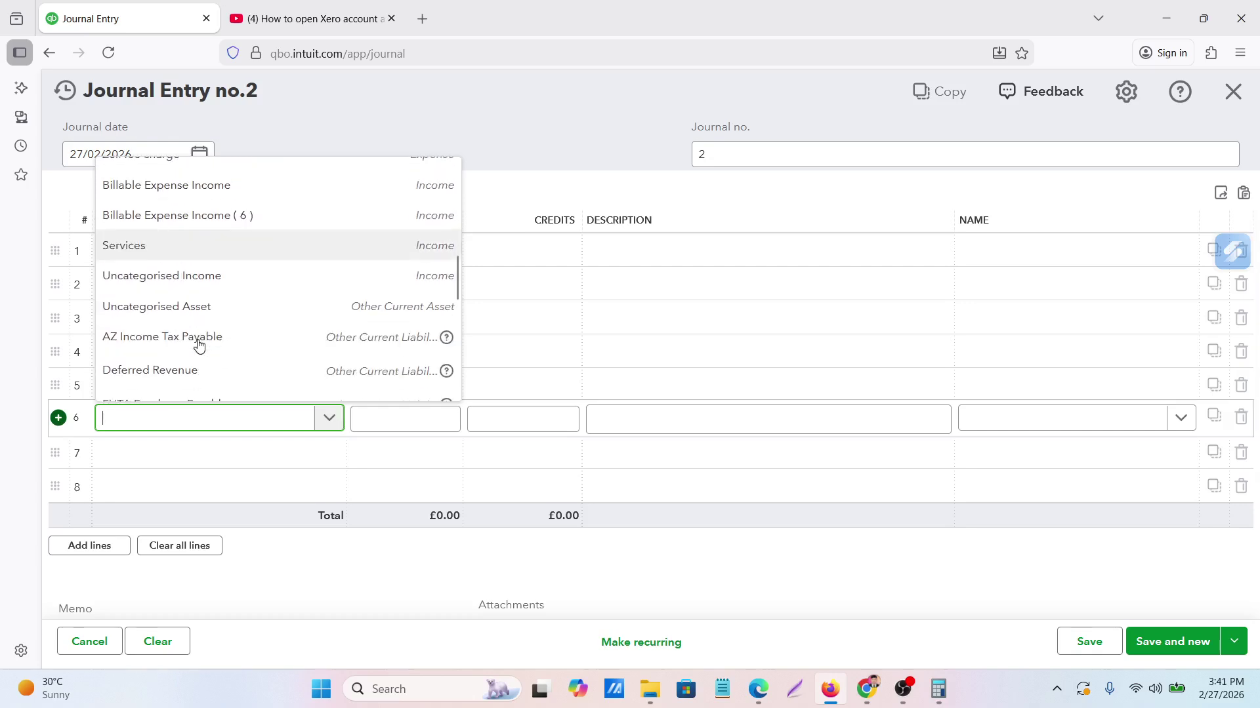
scroll(199, 346, "down", 5)
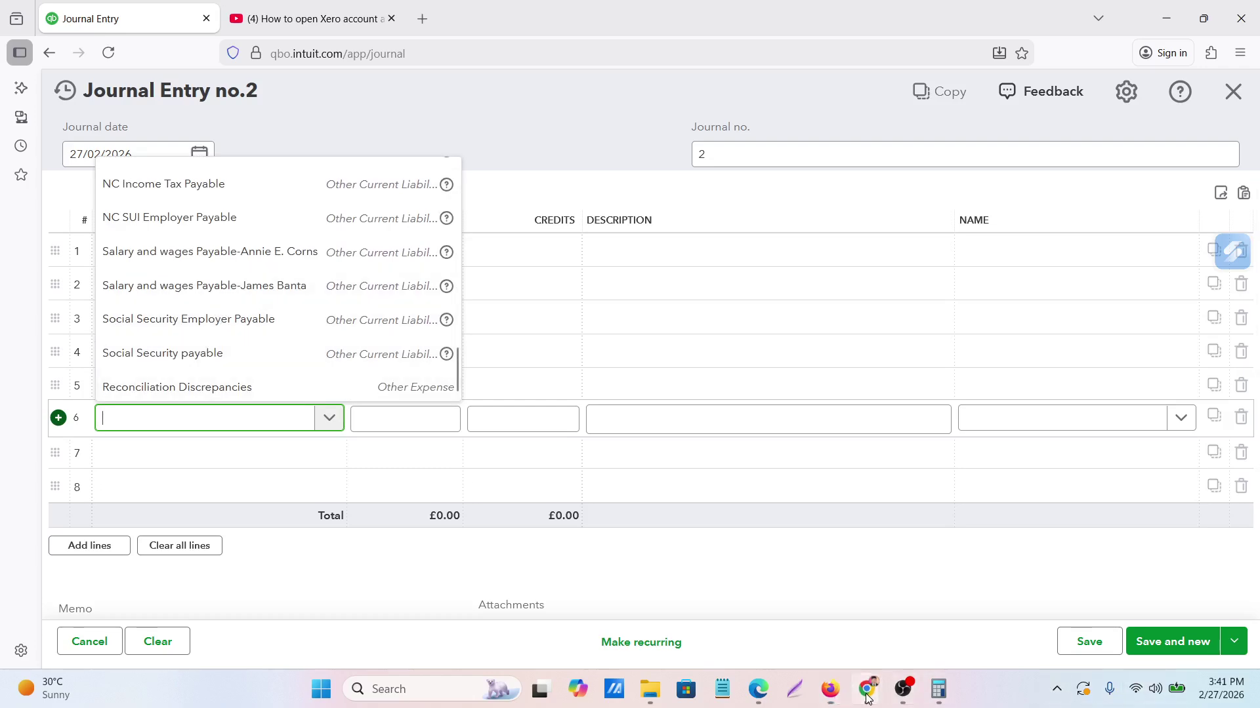
mouse_move(867, 700)
left_click(731, 583)
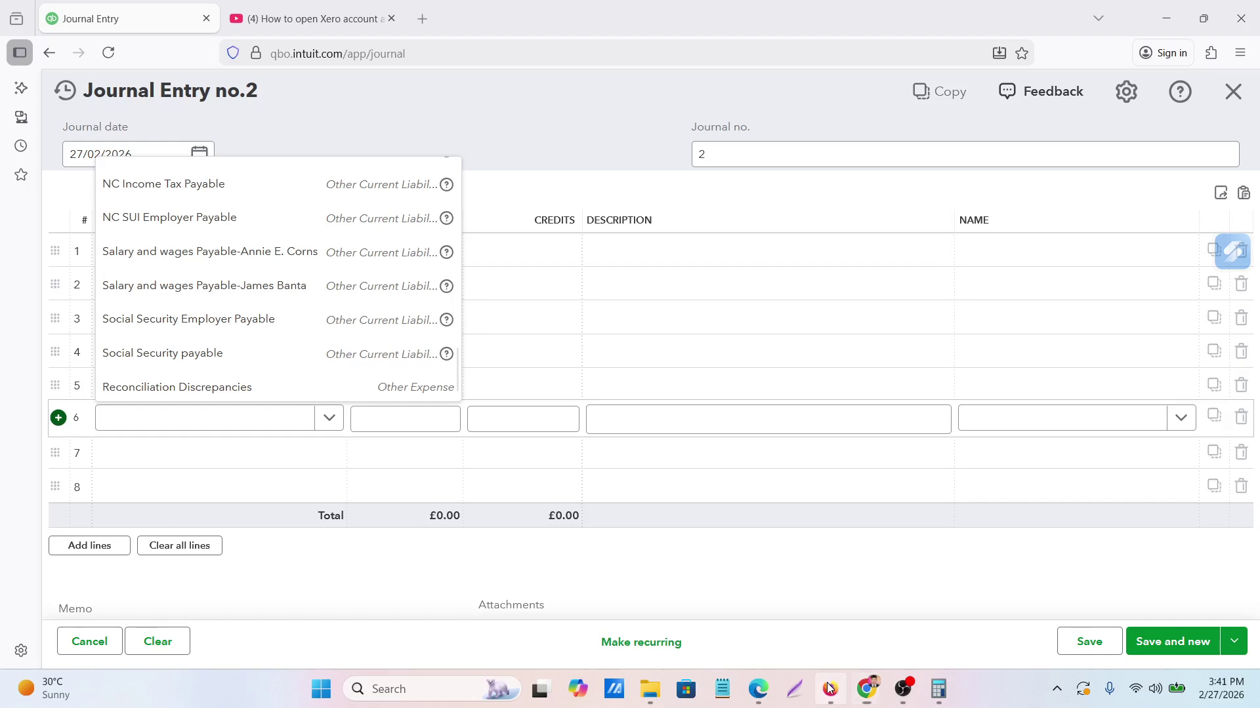
left_click(830, 689)
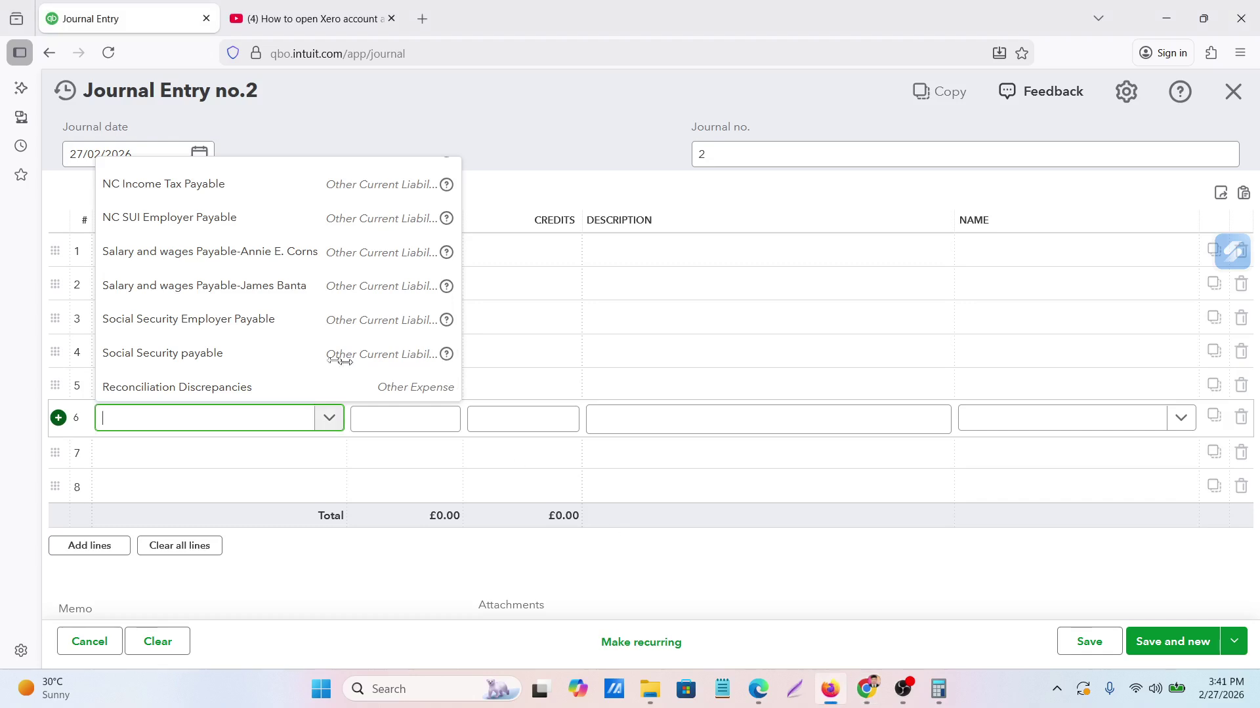
left_click(269, 416)
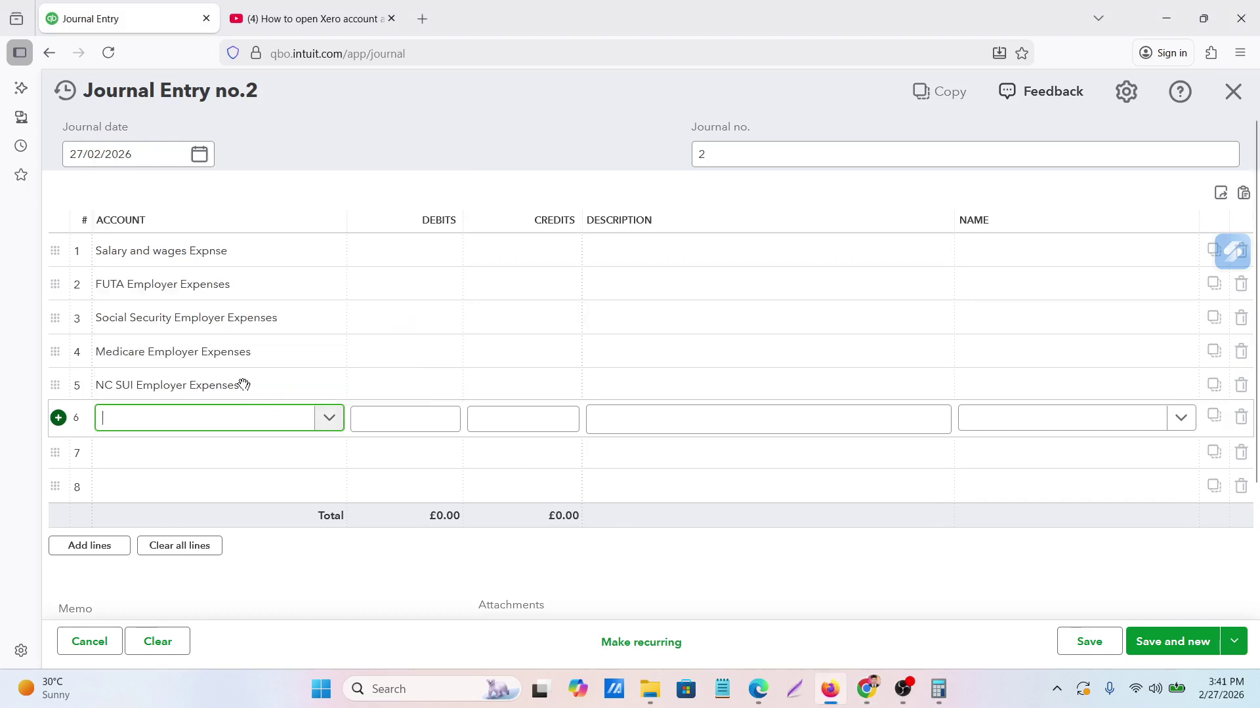
Set the account on journal line 6 to FUTA Employer Payable
left_click(208, 431)
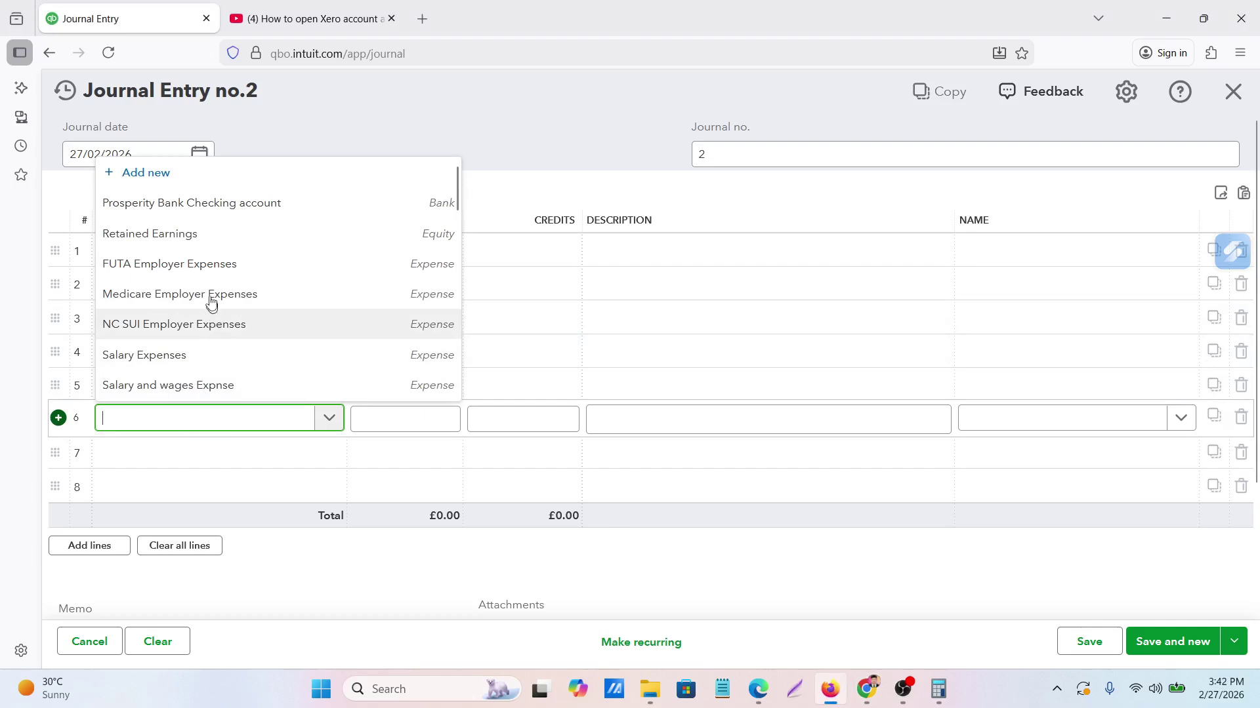
scroll(197, 280, "down", 10)
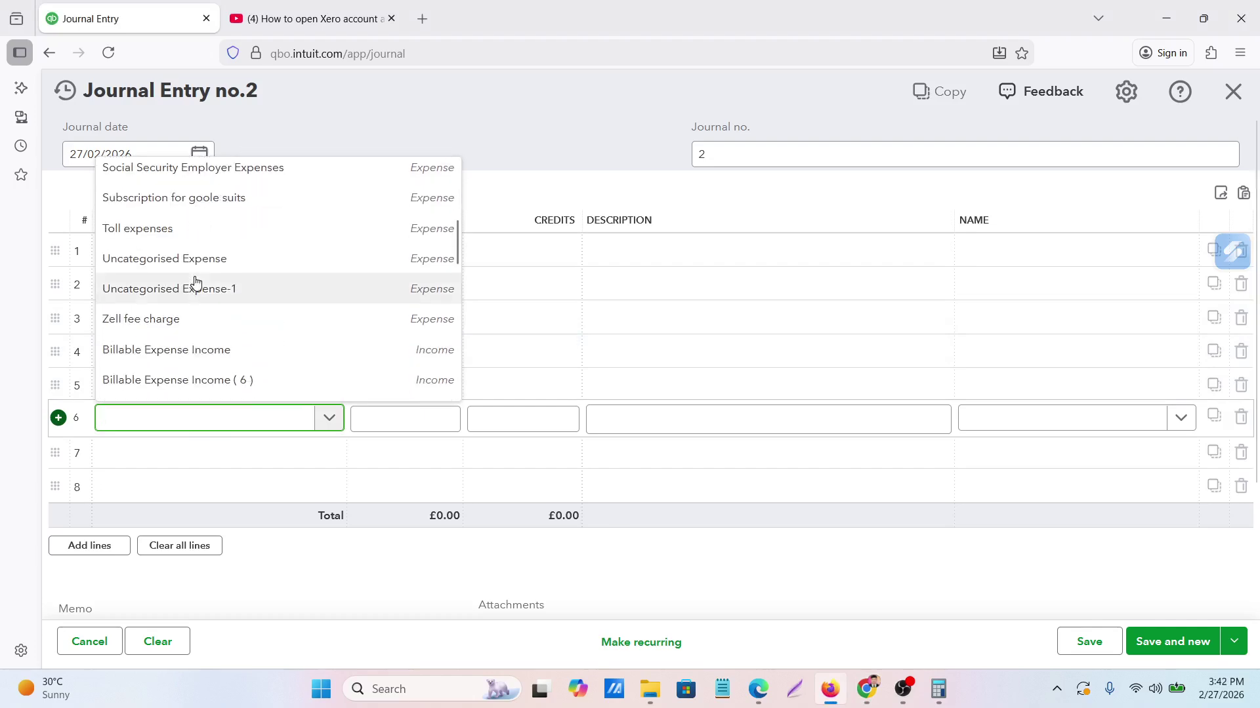
scroll(196, 284, "down", 5)
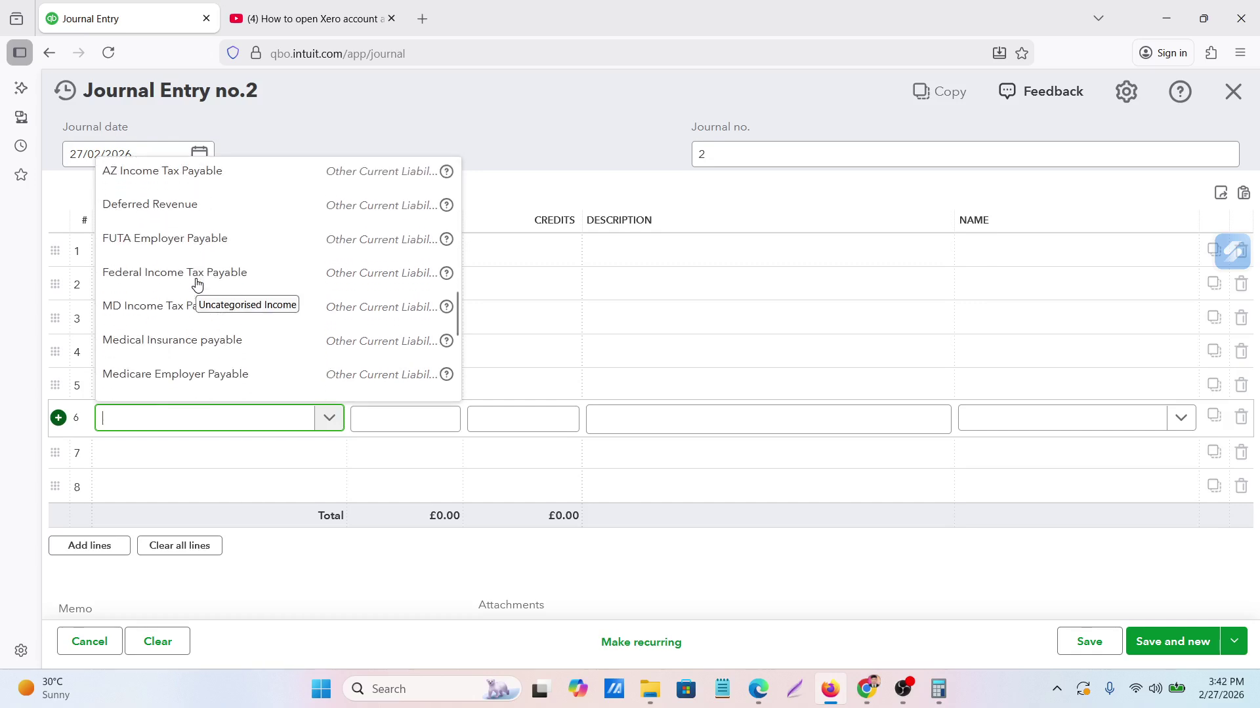
left_click(182, 240)
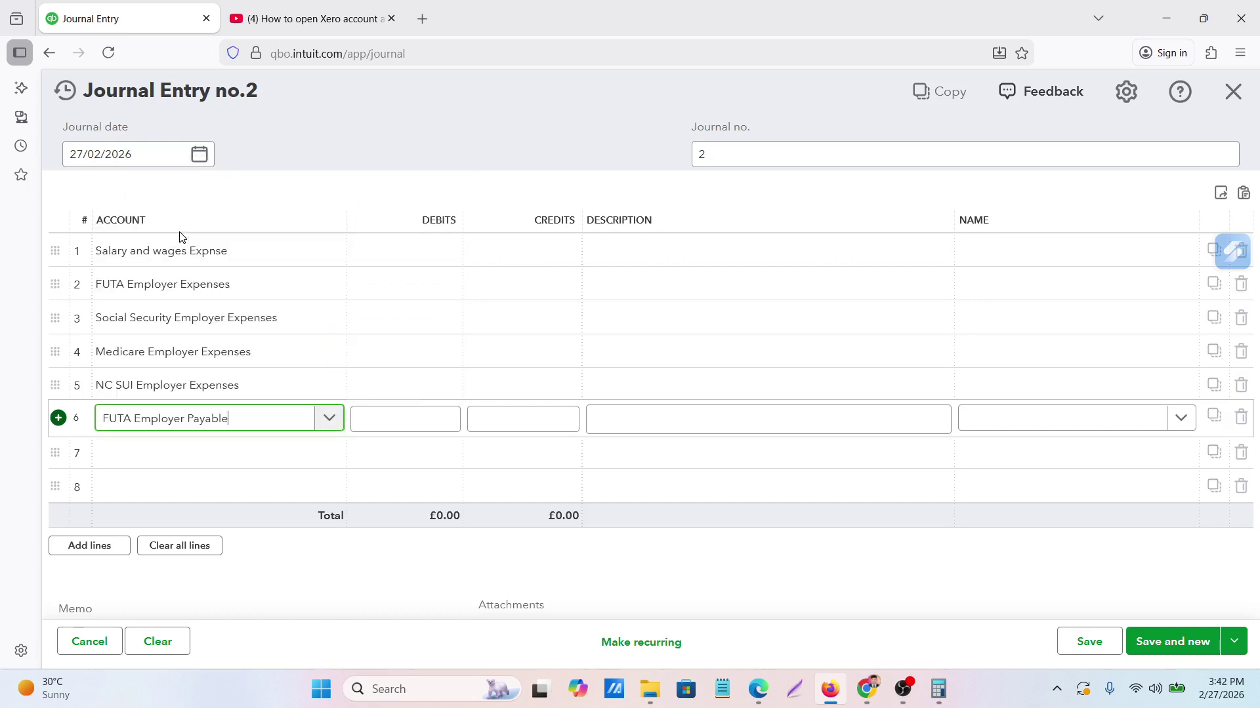
Check row 13 of the payrol spreadsheet in Google Sheets and set QuickBooks journal line 7's account to Social Security Employer Payable
mouse_move(867, 689)
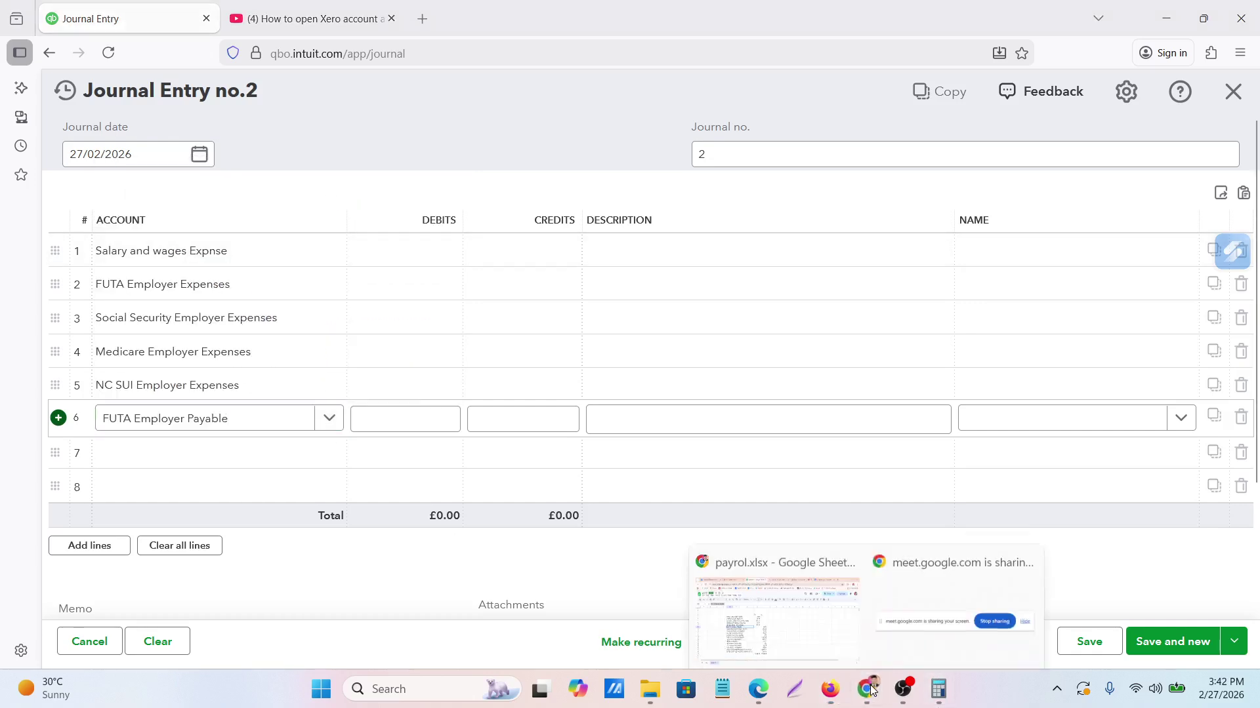
left_click(775, 614)
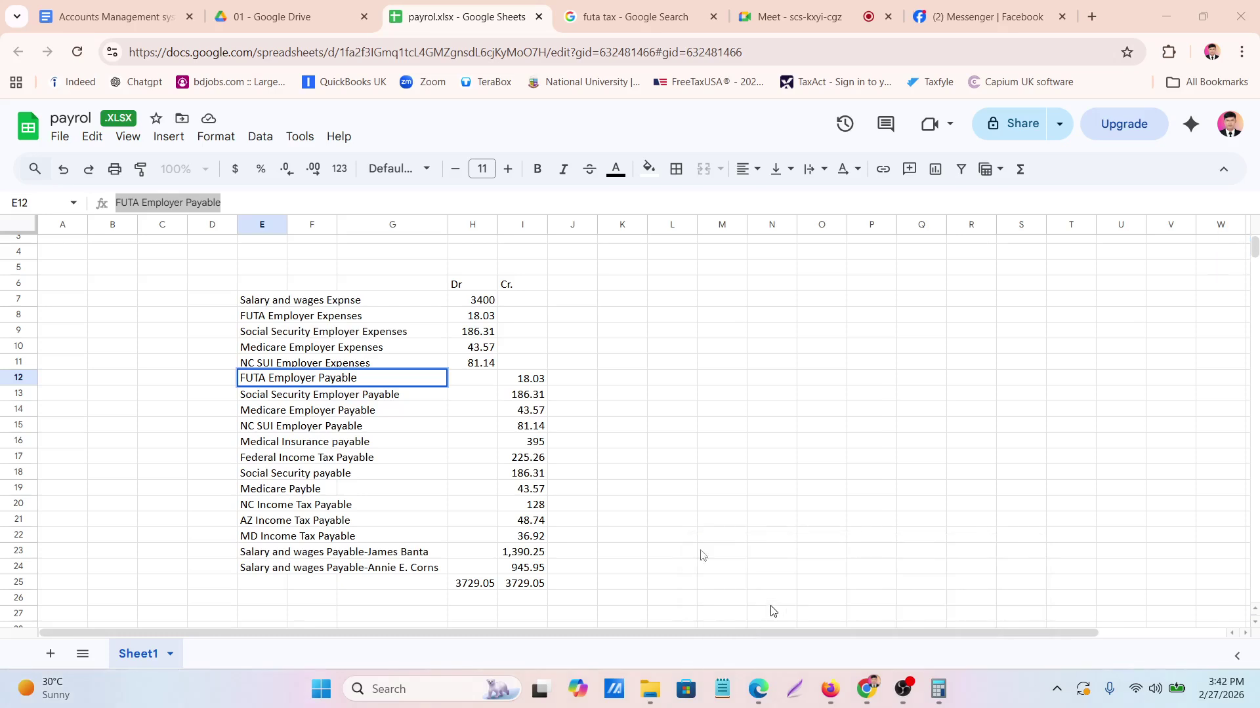
left_click(276, 396)
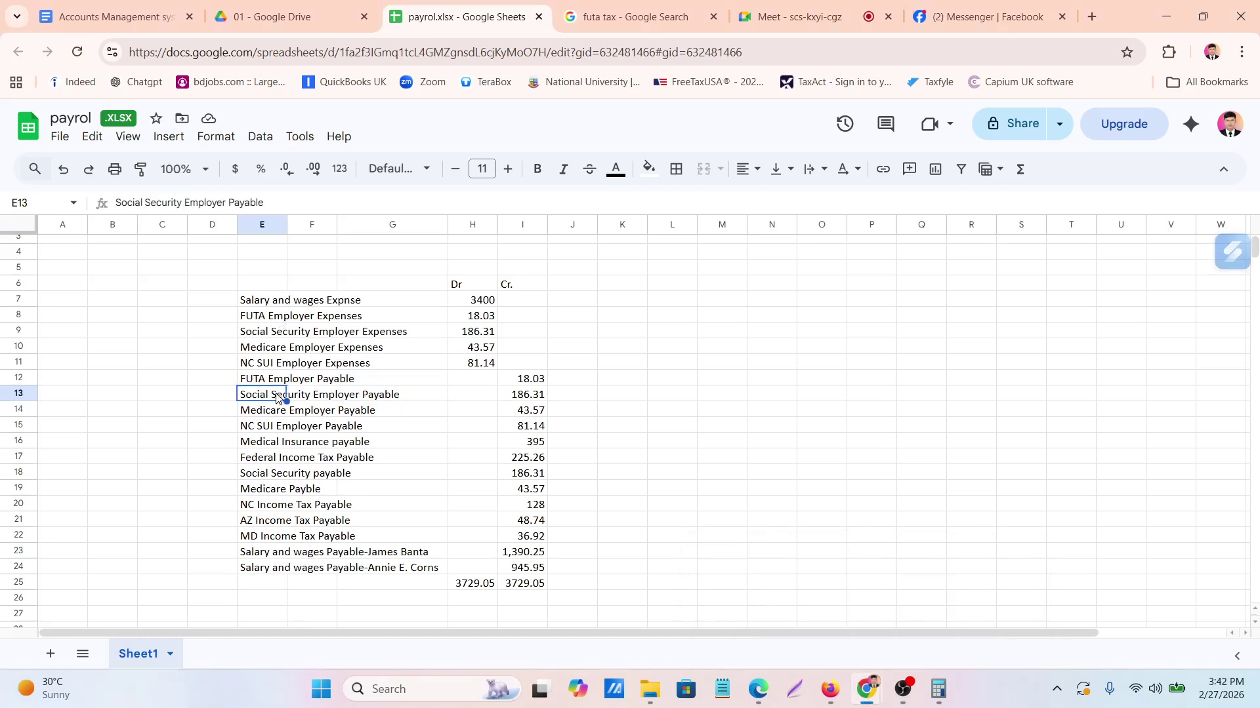
left_click(846, 700)
left_click(190, 450)
left_click(195, 463)
scroll(193, 401, "down", 5)
scroll(195, 403, "down", 4)
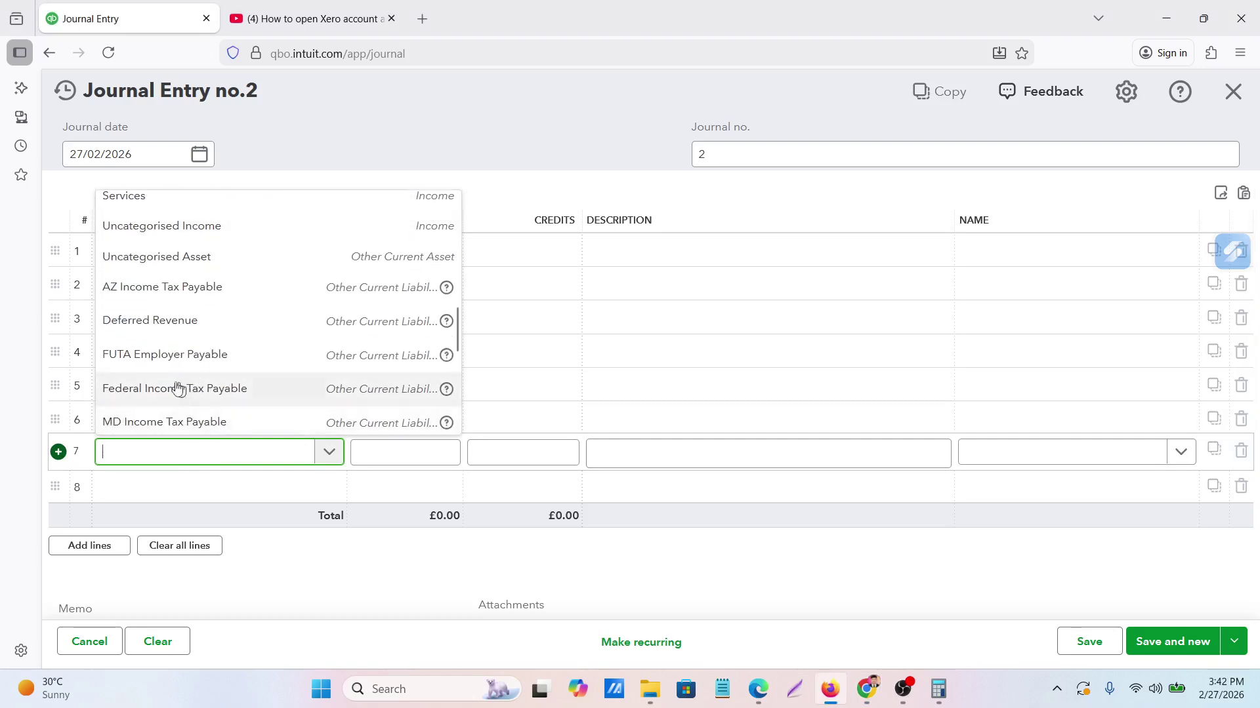
scroll(164, 384, "down", 3)
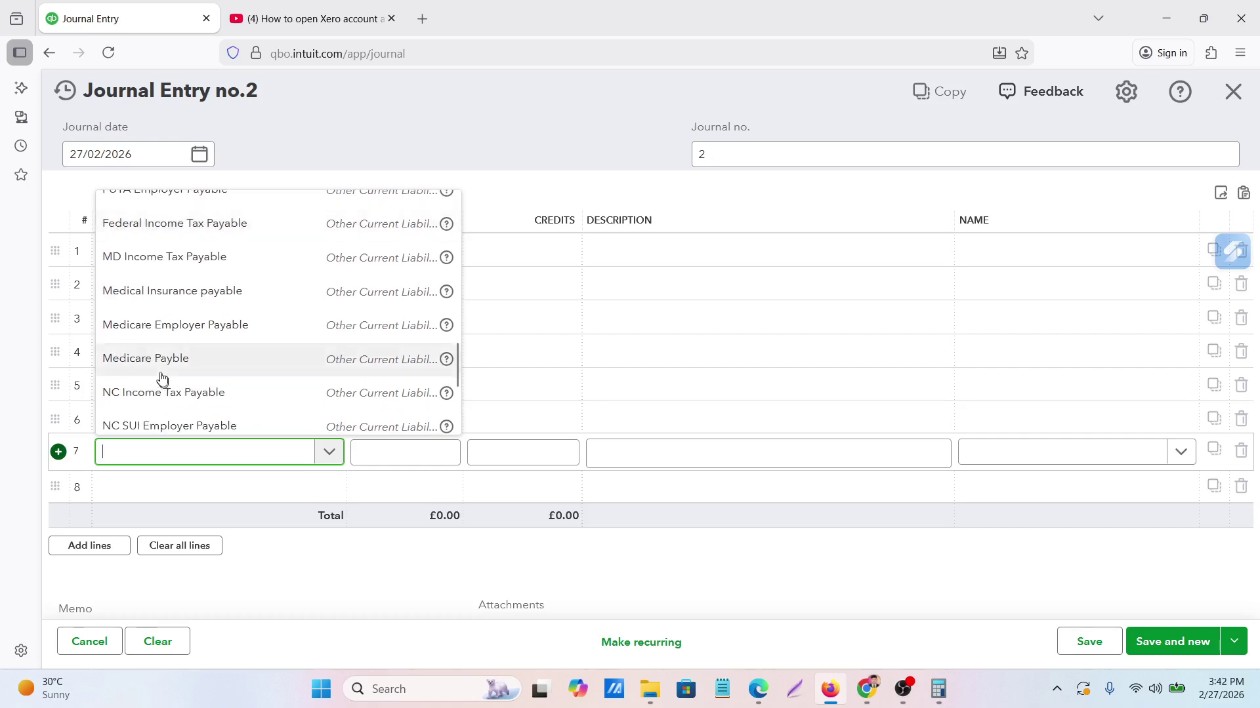
scroll(152, 338, "down", 1)
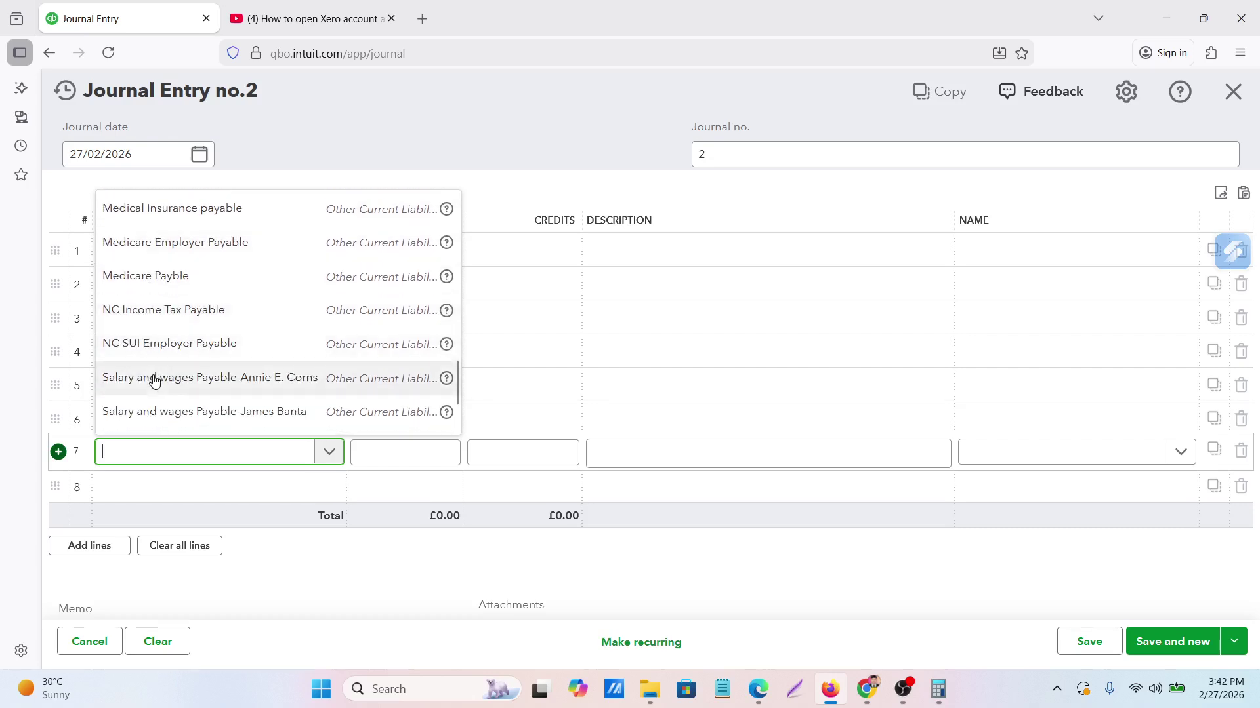
scroll(152, 377, "down", 2)
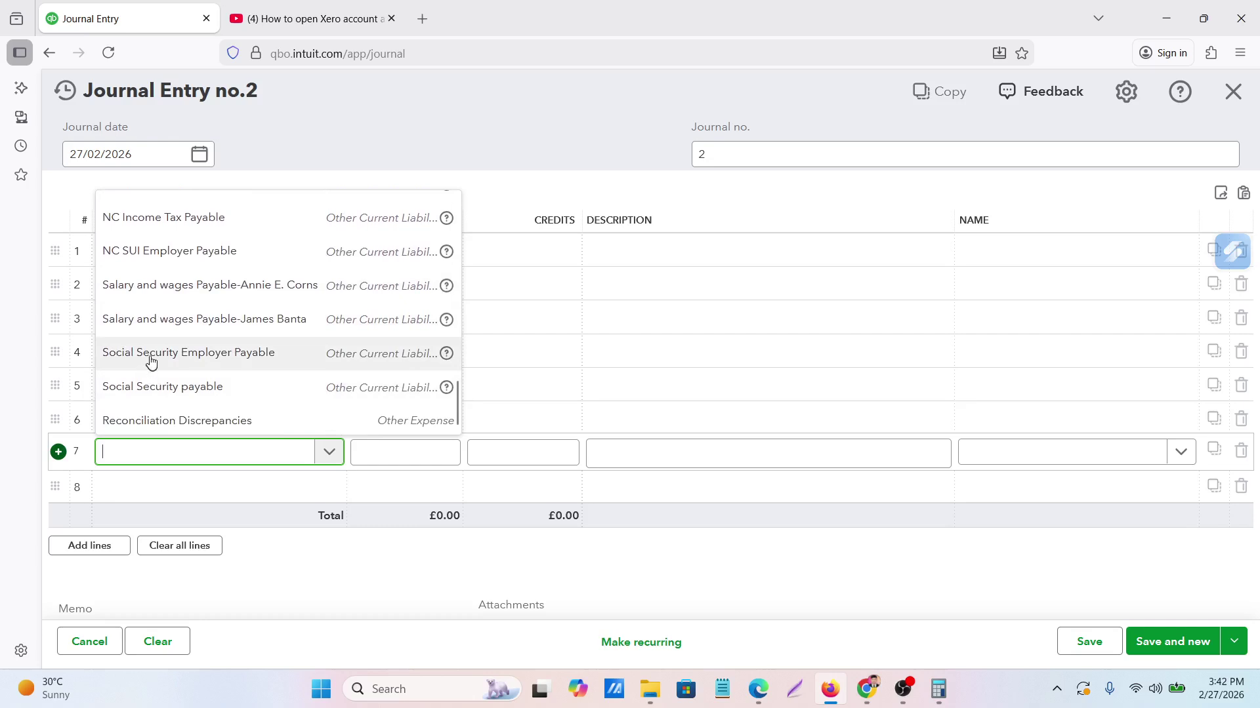
left_click(152, 359)
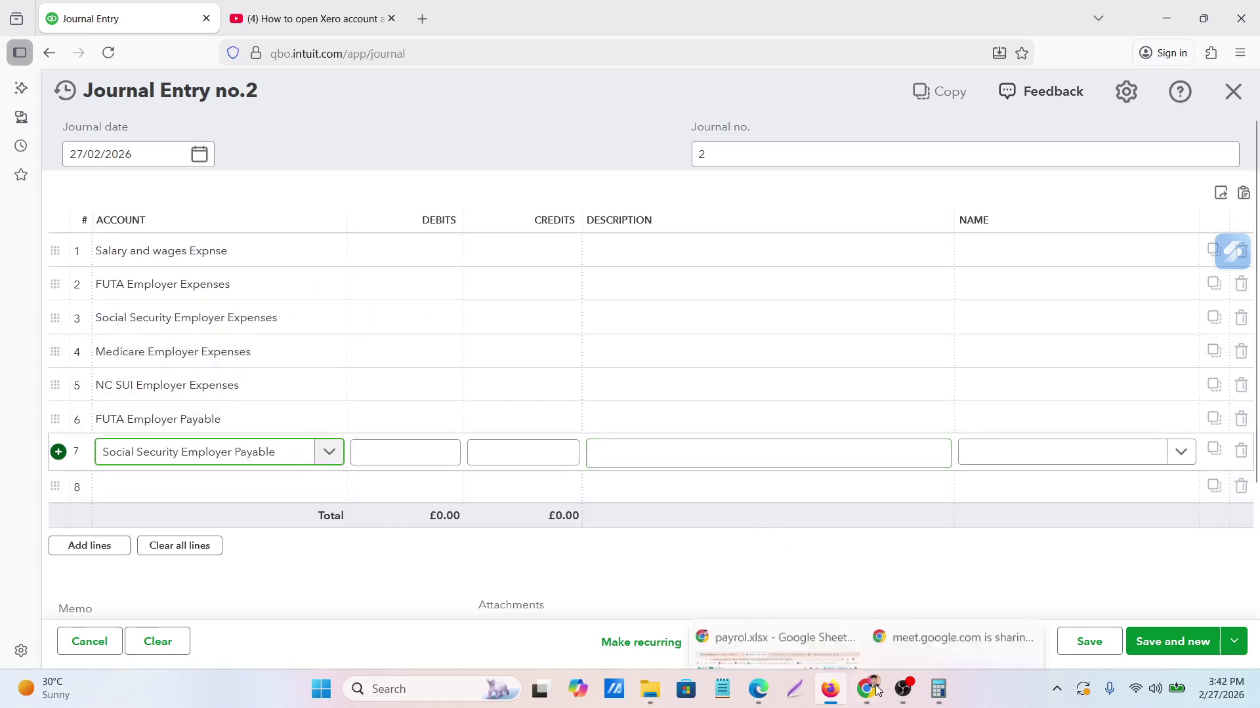
Check row 14 of the payrol spreadsheet and set QuickBooks journal line 8's account to Medicare Employer Payable
mouse_move(877, 690)
left_click(771, 606)
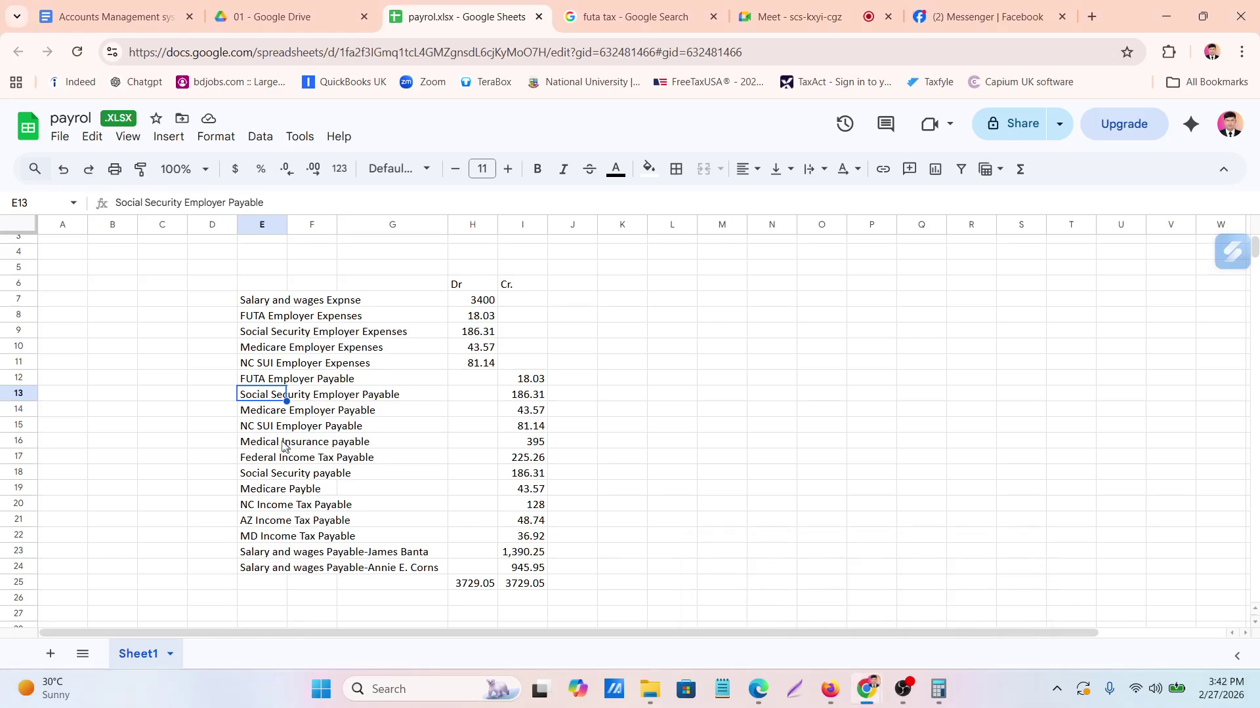
left_click(261, 411)
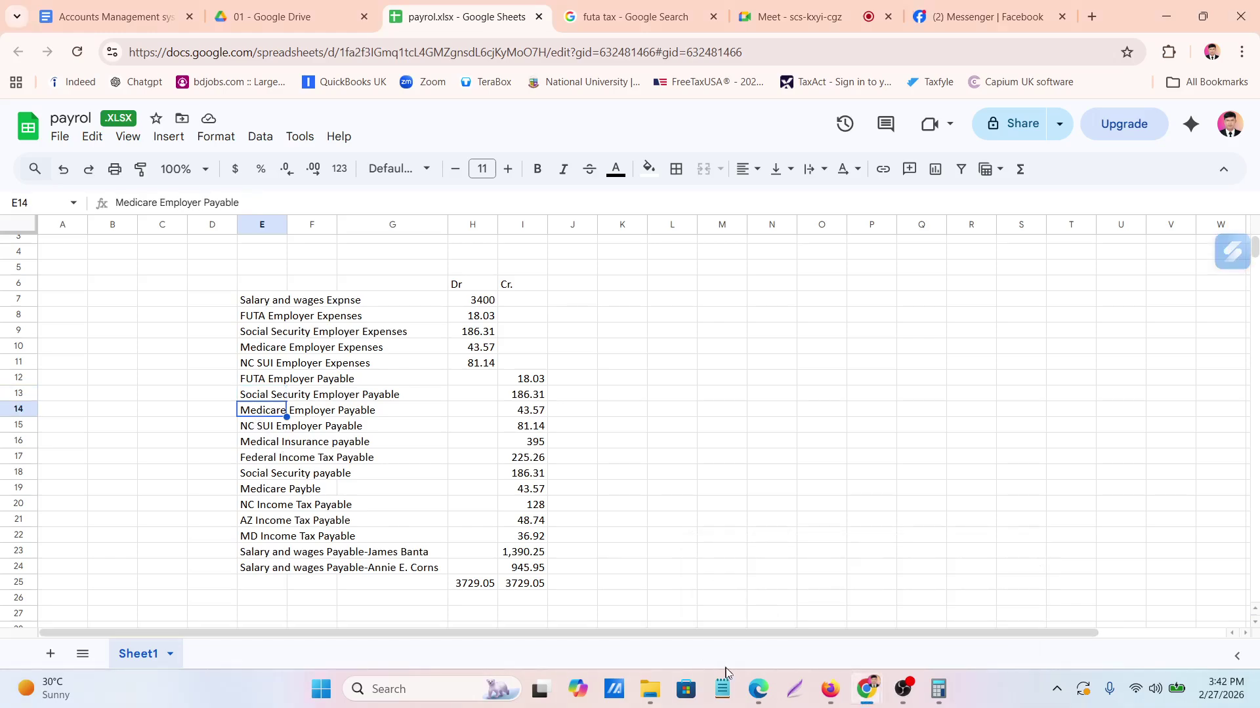
left_click(830, 689)
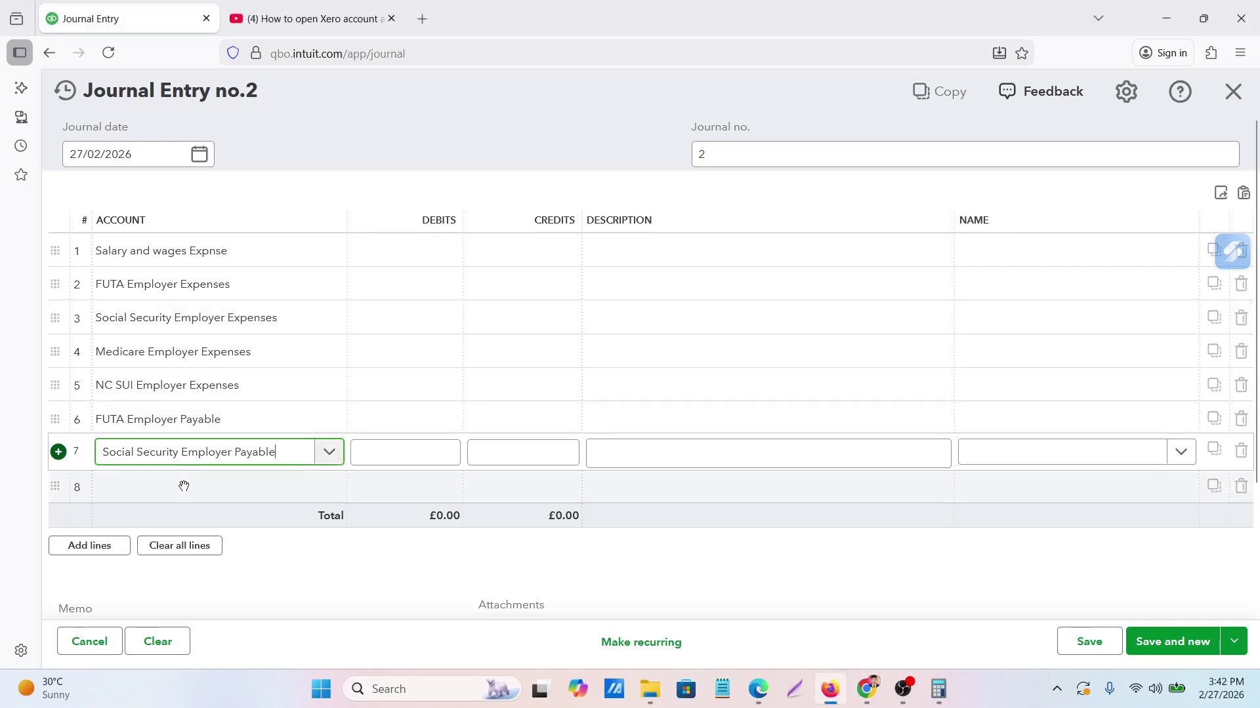
left_click(185, 486)
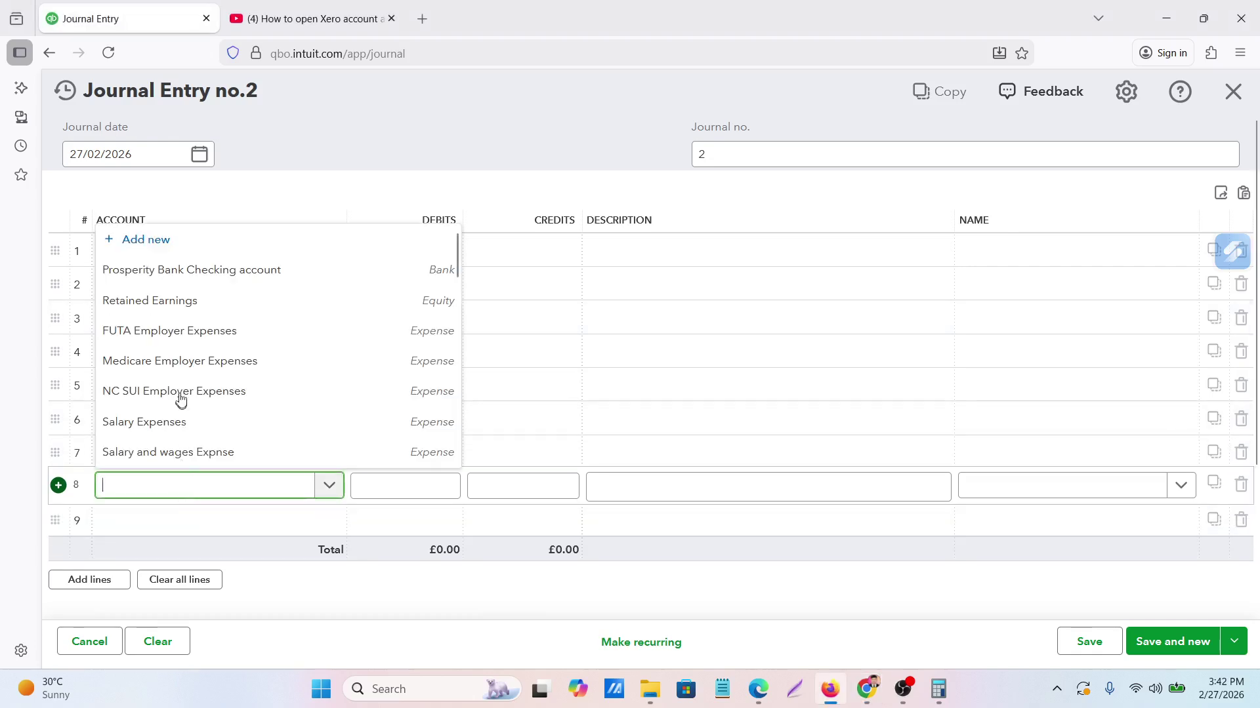
scroll(181, 397, "down", 5)
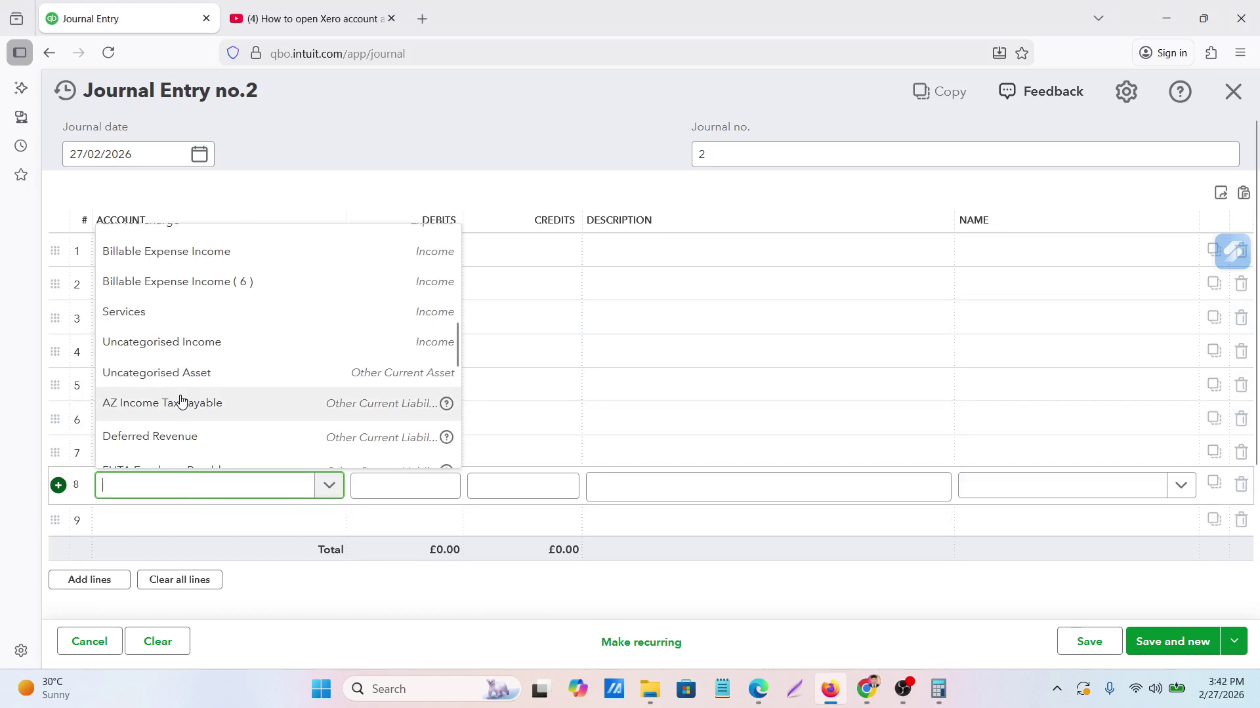
scroll(181, 402, "up", 3)
scroll(183, 402, "up", 3)
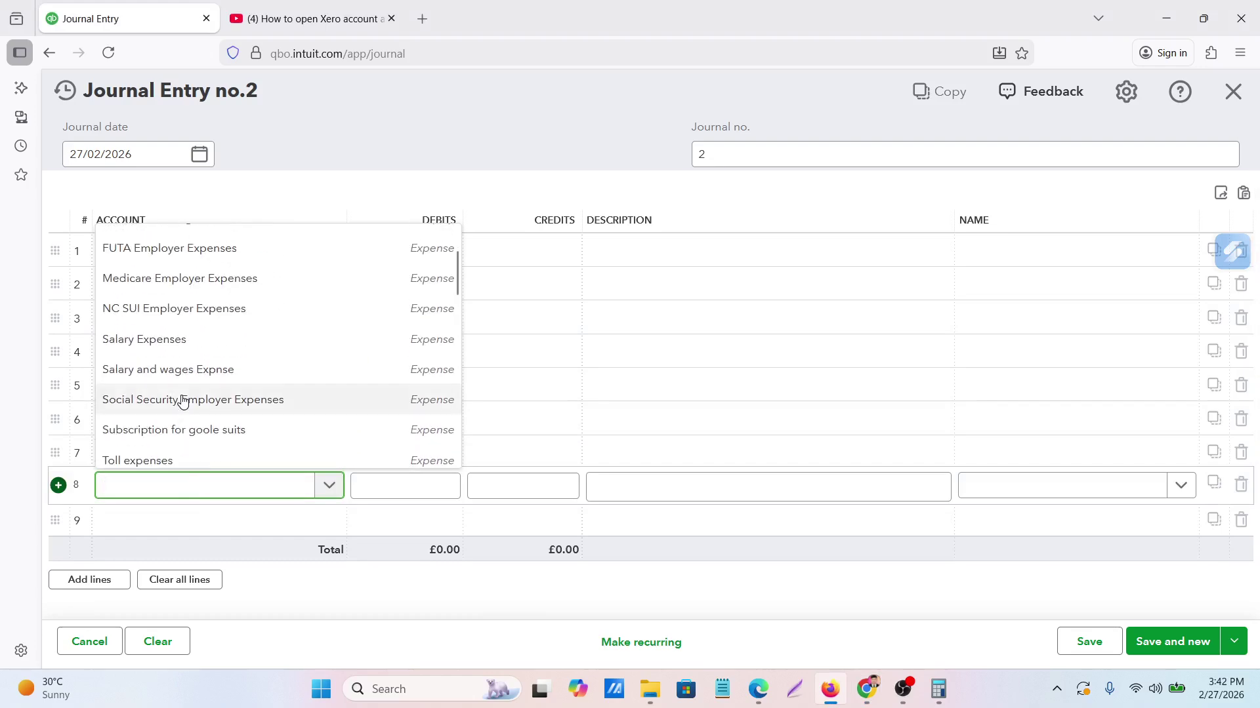
scroll(183, 402, "down", 2)
scroll(183, 402, "up", 4)
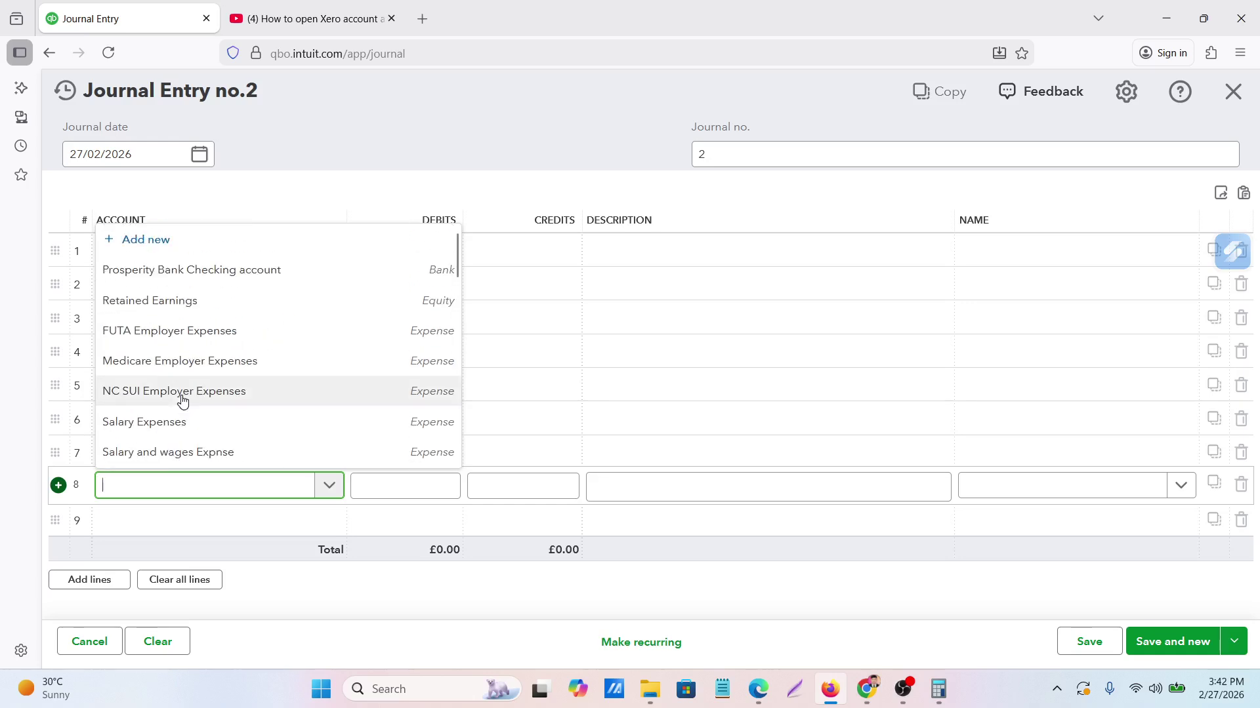
scroll(207, 372, "down", 8)
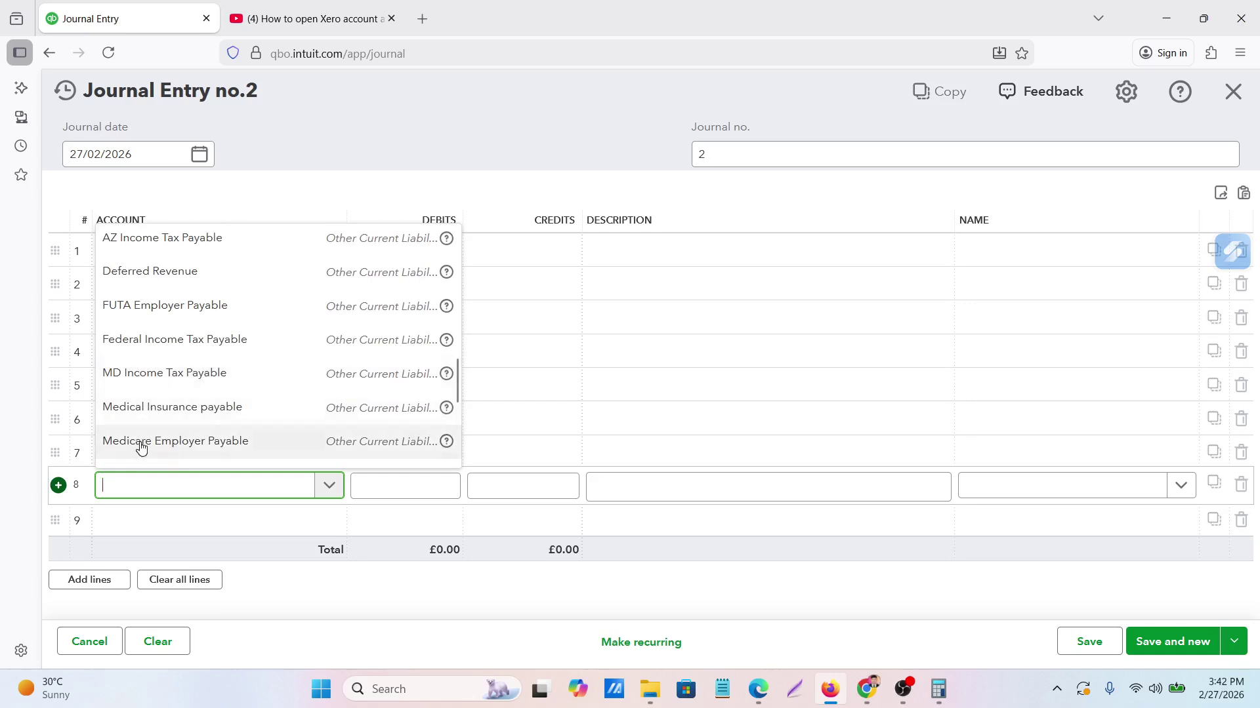
left_click(141, 443)
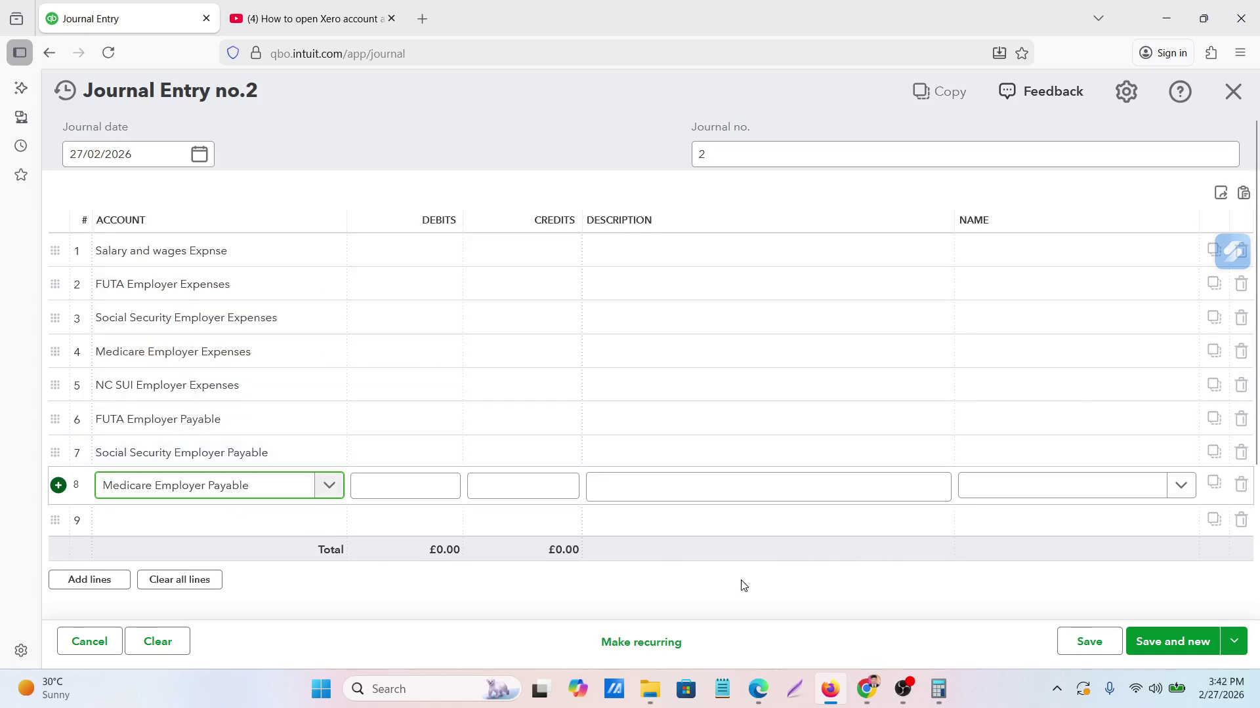
Check row 15 of the payrol spreadsheet and set QuickBooks journal line 9's account to NC SUI Employer Payable
mouse_move(867, 689)
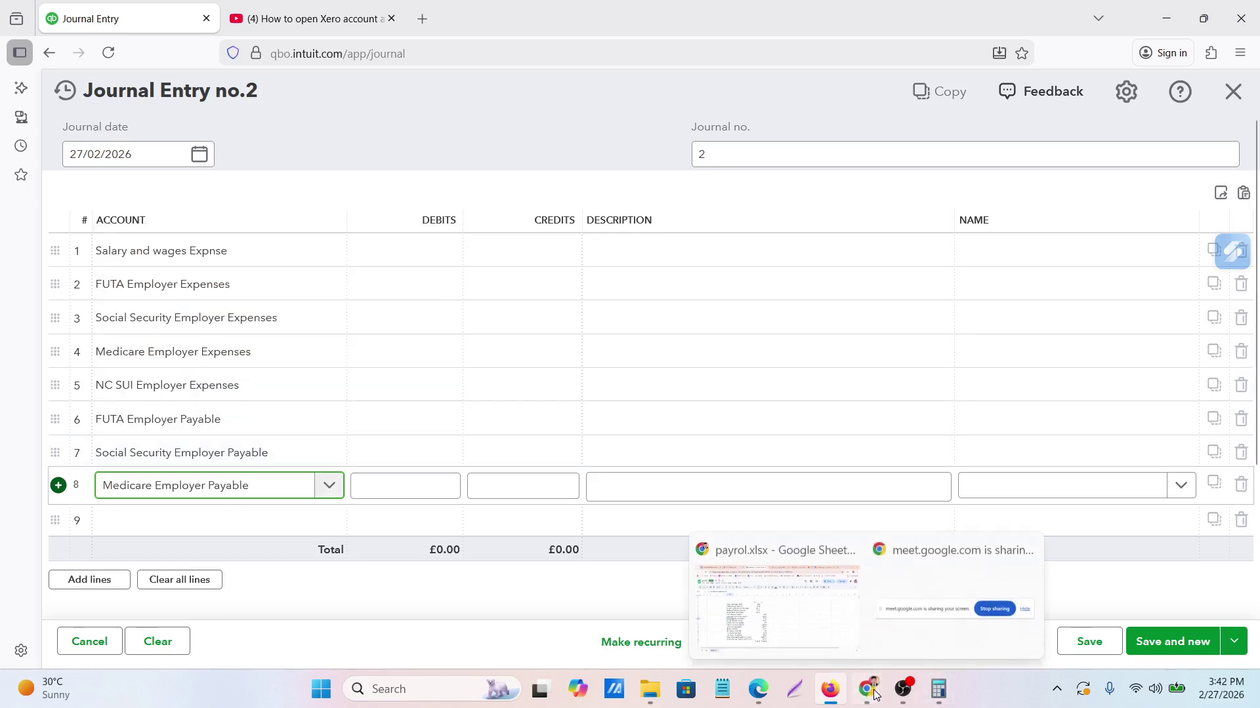
left_click(771, 605)
left_click(291, 425)
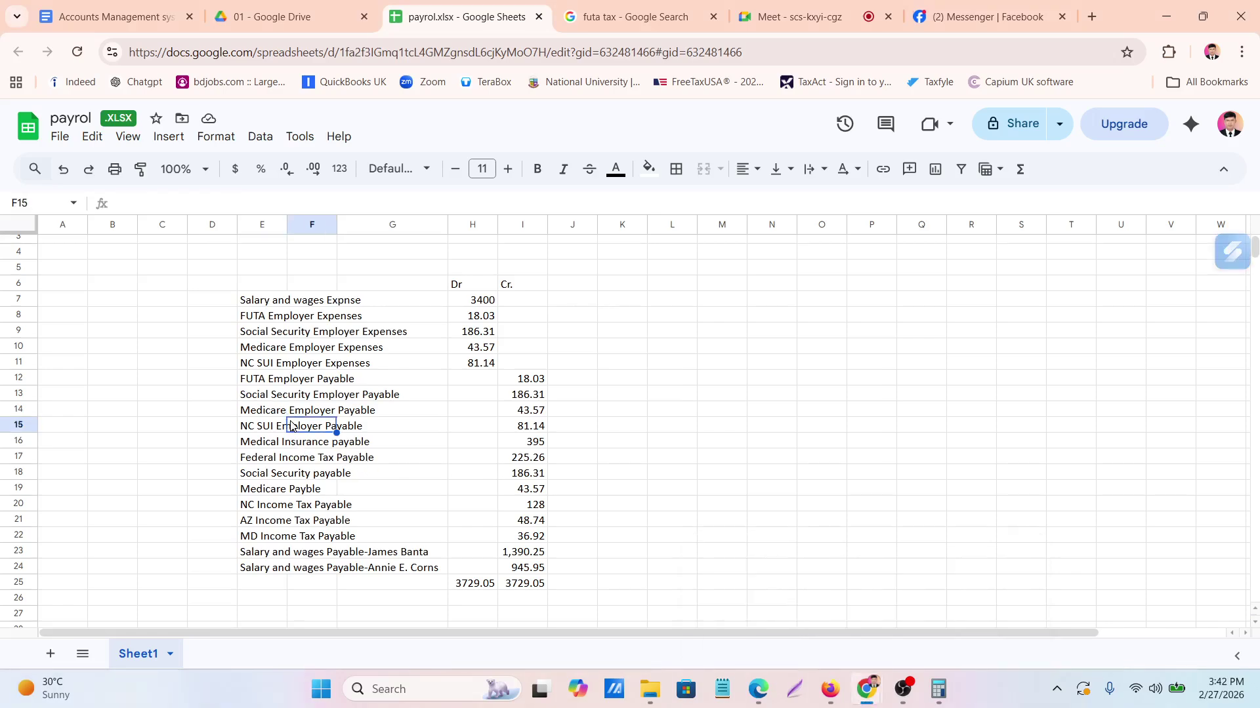
left_click(830, 689)
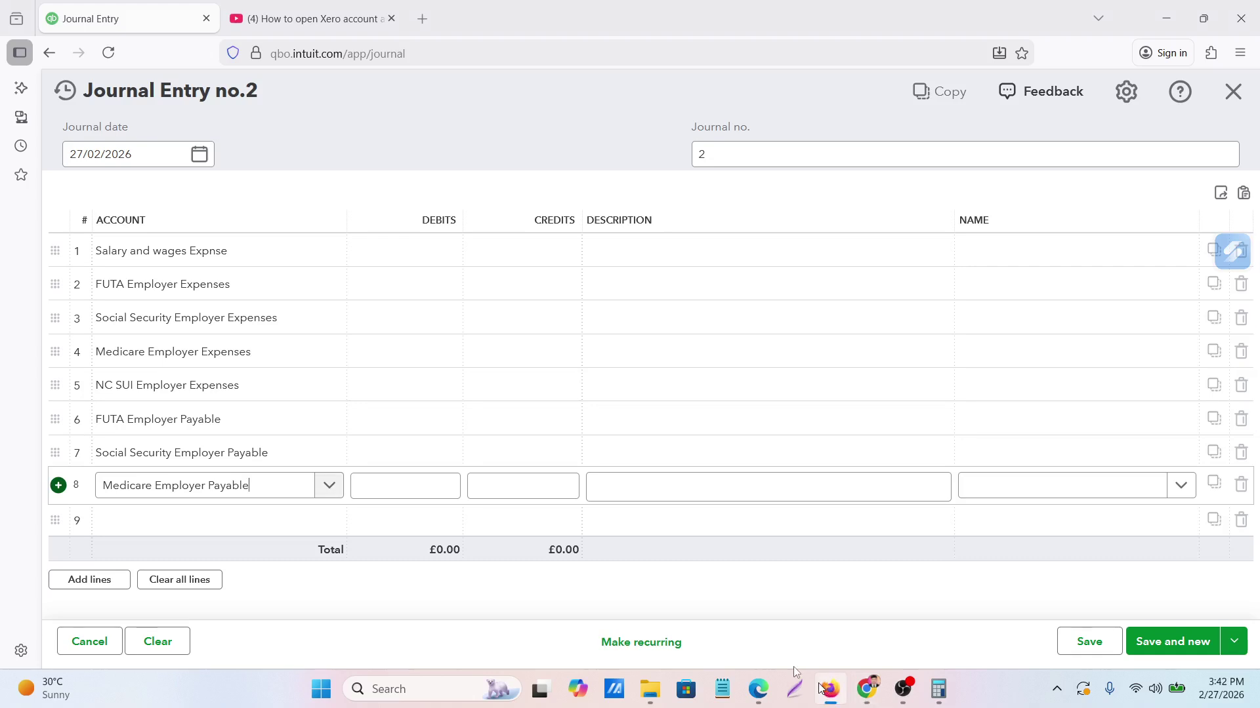
scroll(240, 461, "down", 1)
scroll(240, 461, "down", 2)
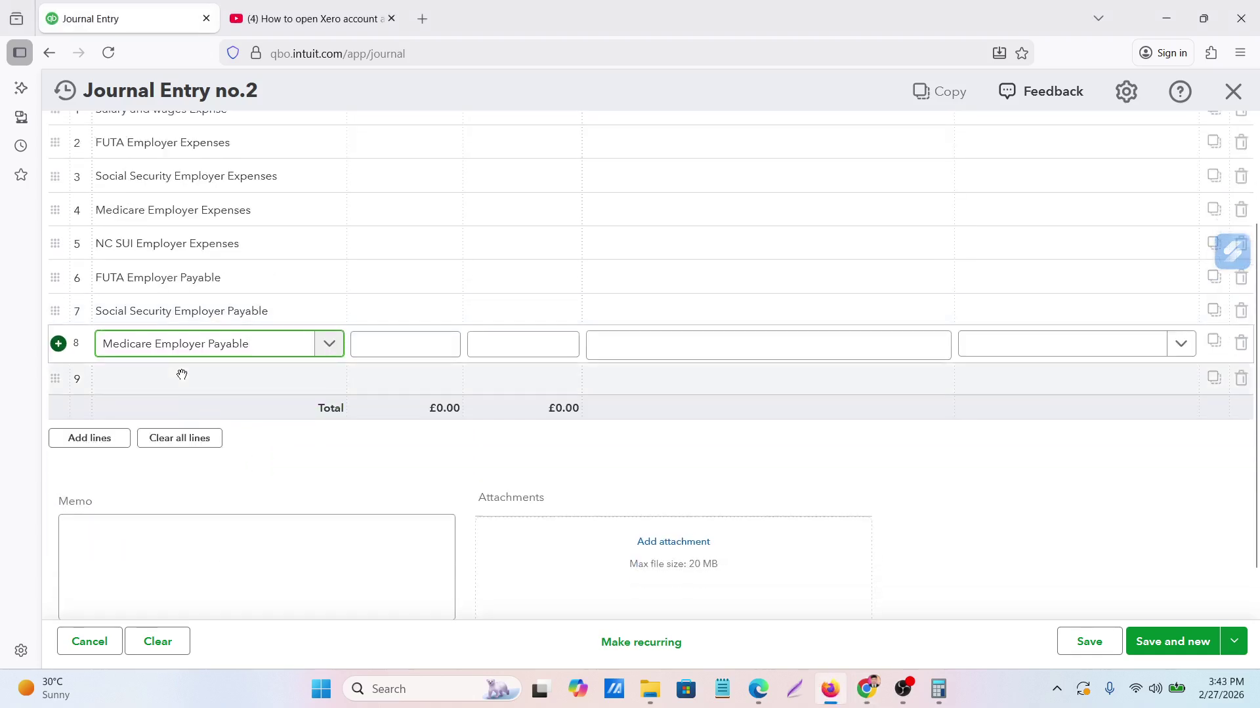
left_click(182, 375)
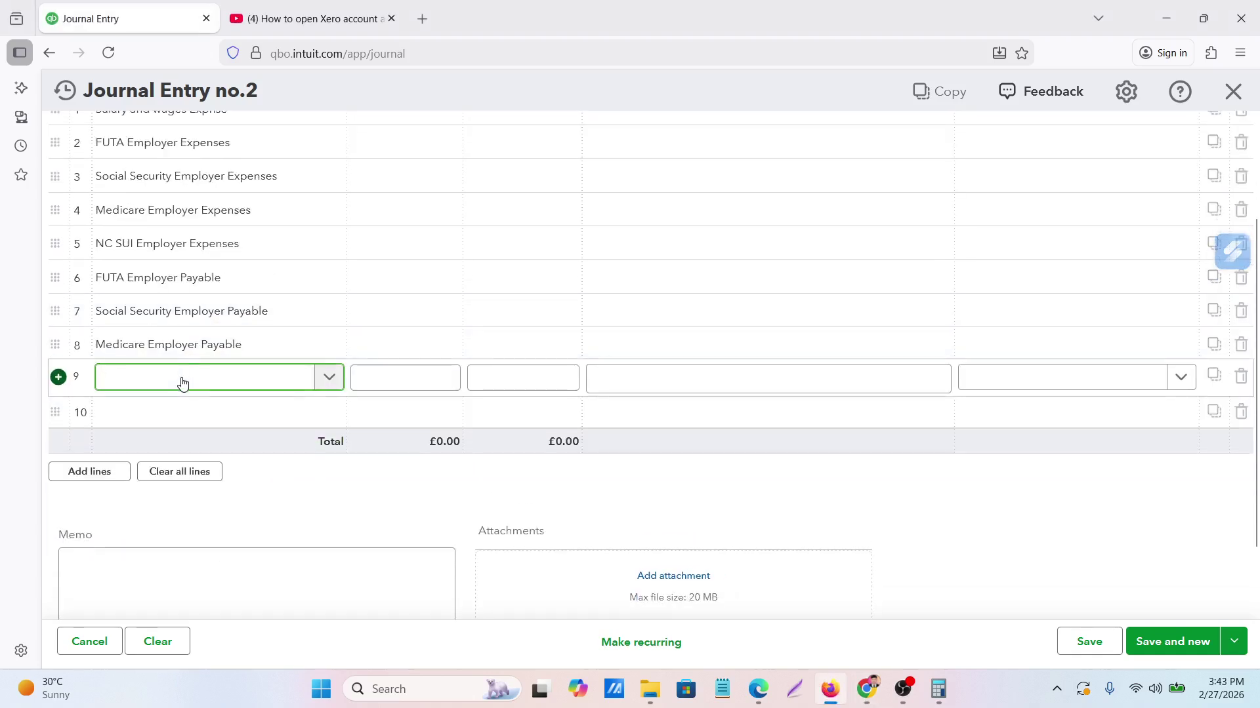
scroll(186, 474, "down", 5)
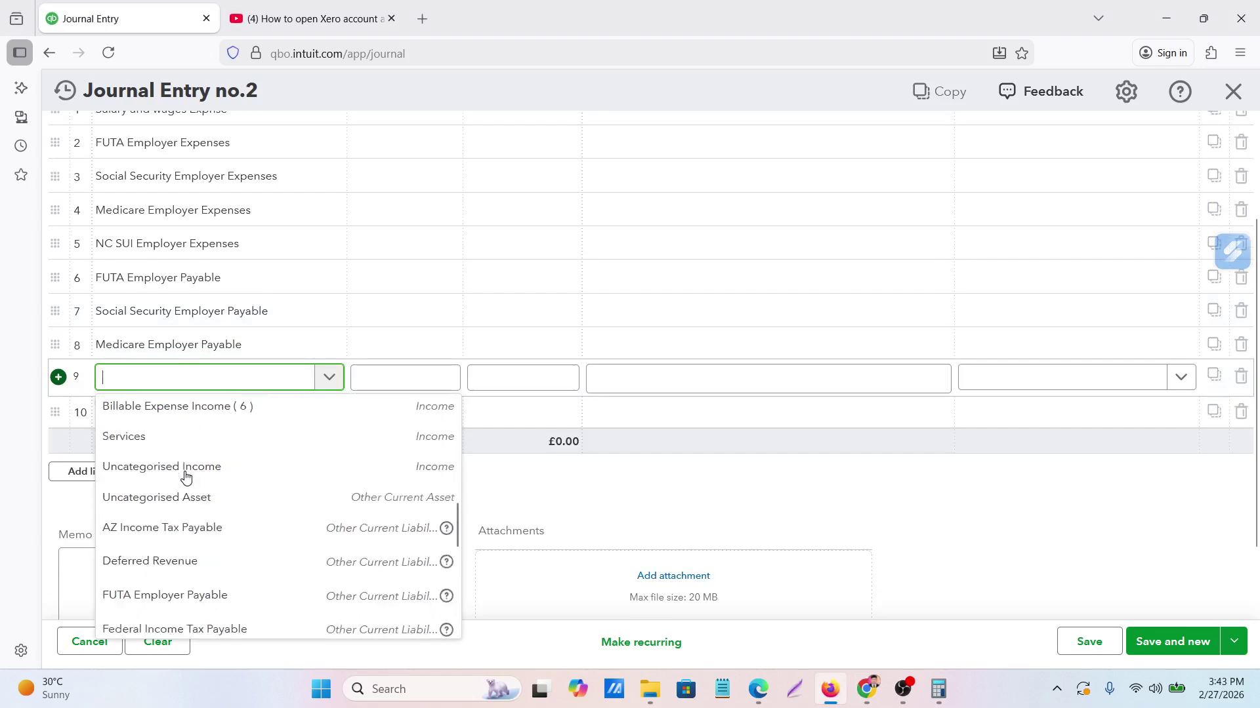
scroll(186, 477, "down", 3)
scroll(186, 477, "down", 3)
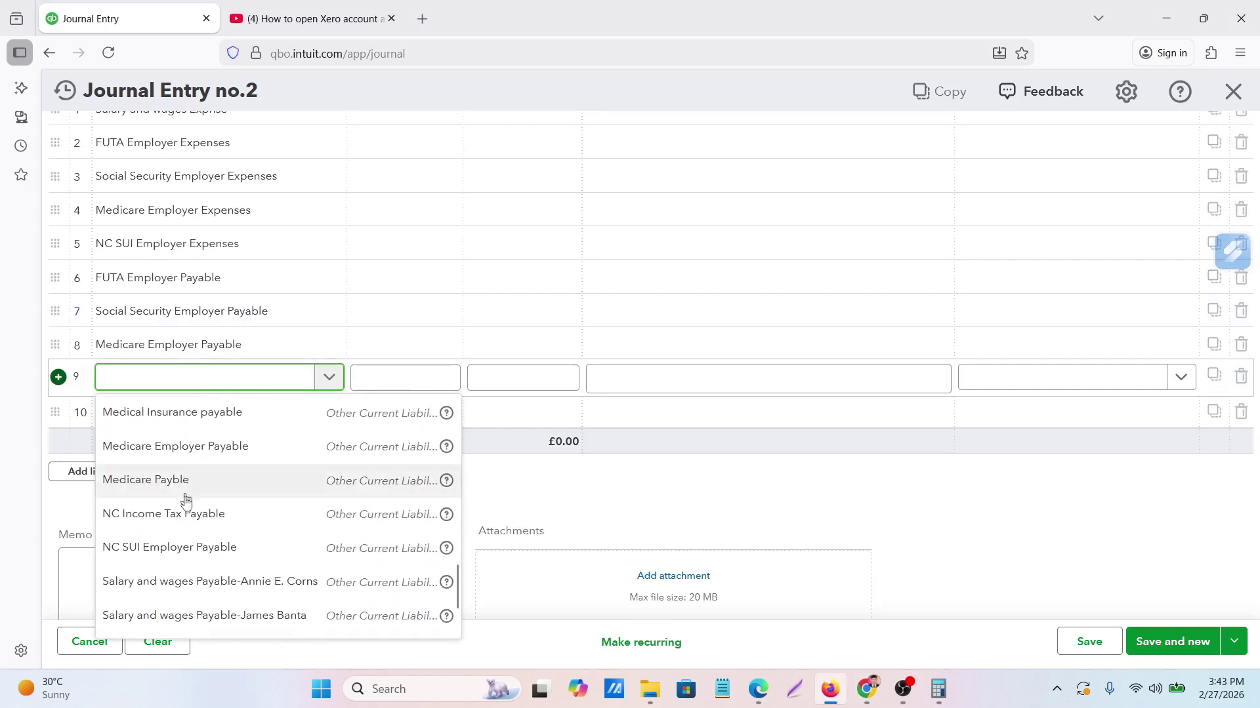
left_click(158, 551)
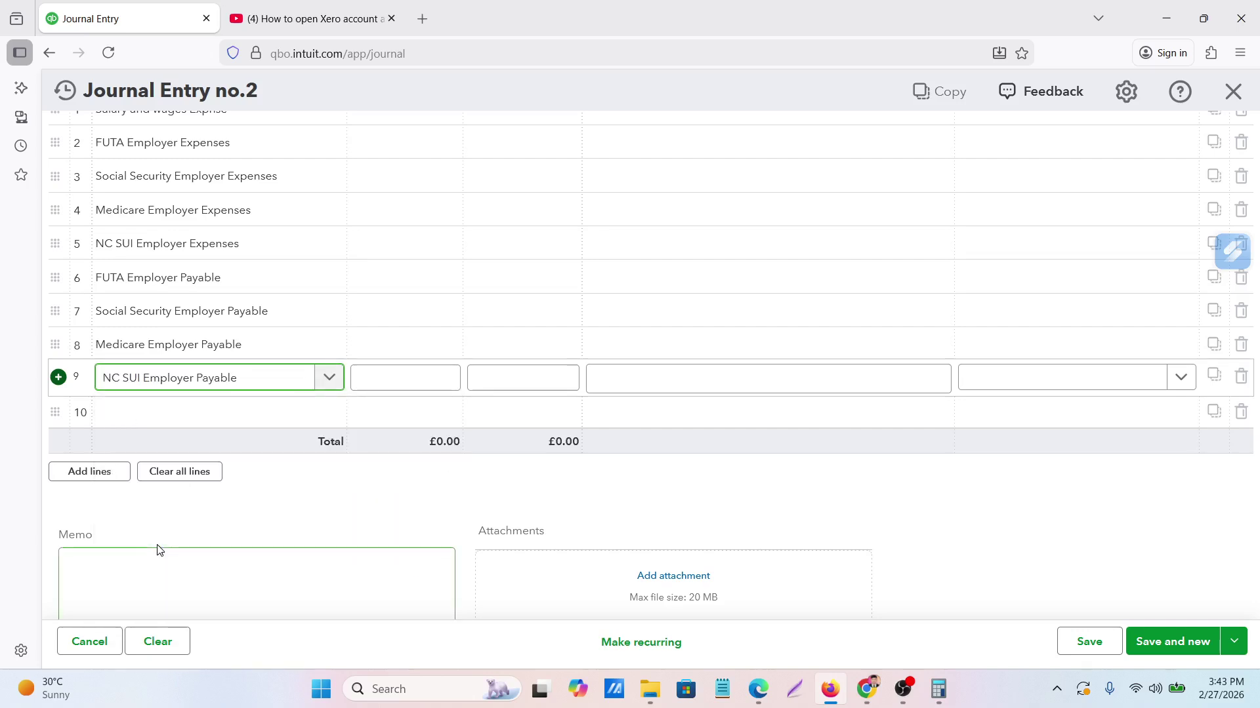
Start journal line 10, look up the entry in row 16 of the payrol spreadsheet, and return to the QuickBooks journal
left_click(172, 412)
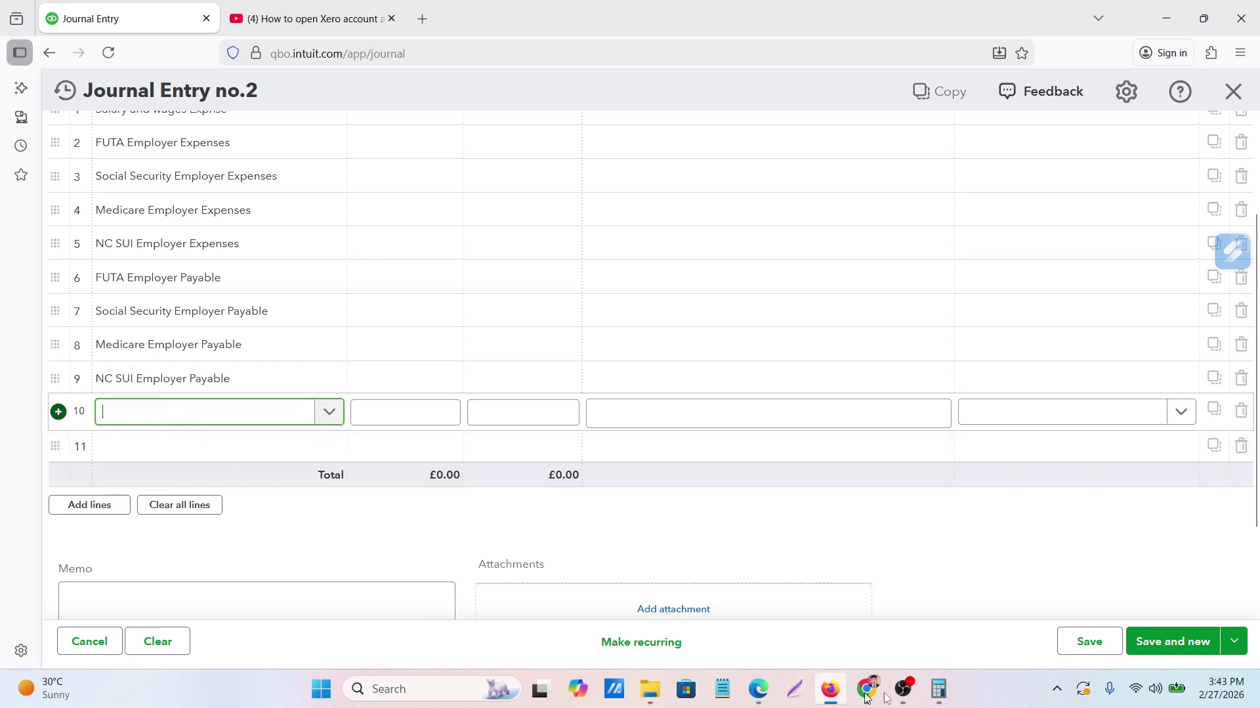
mouse_move(871, 694)
left_click(777, 630)
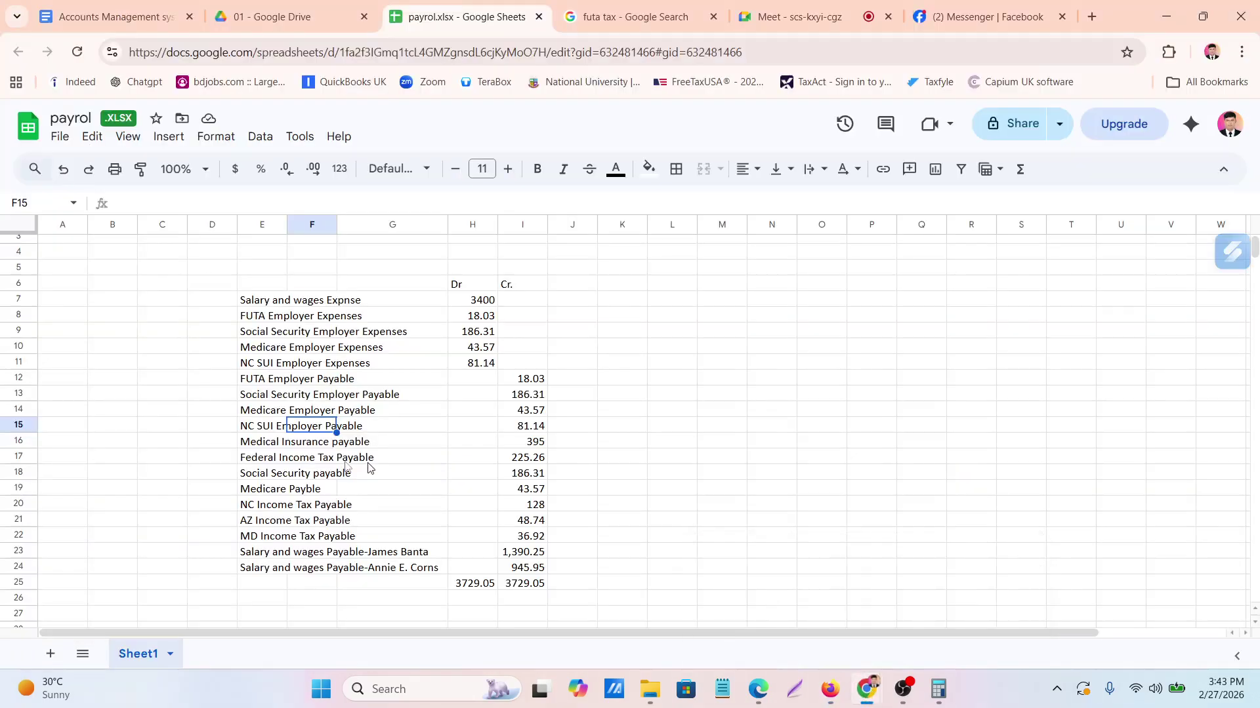
left_click(255, 446)
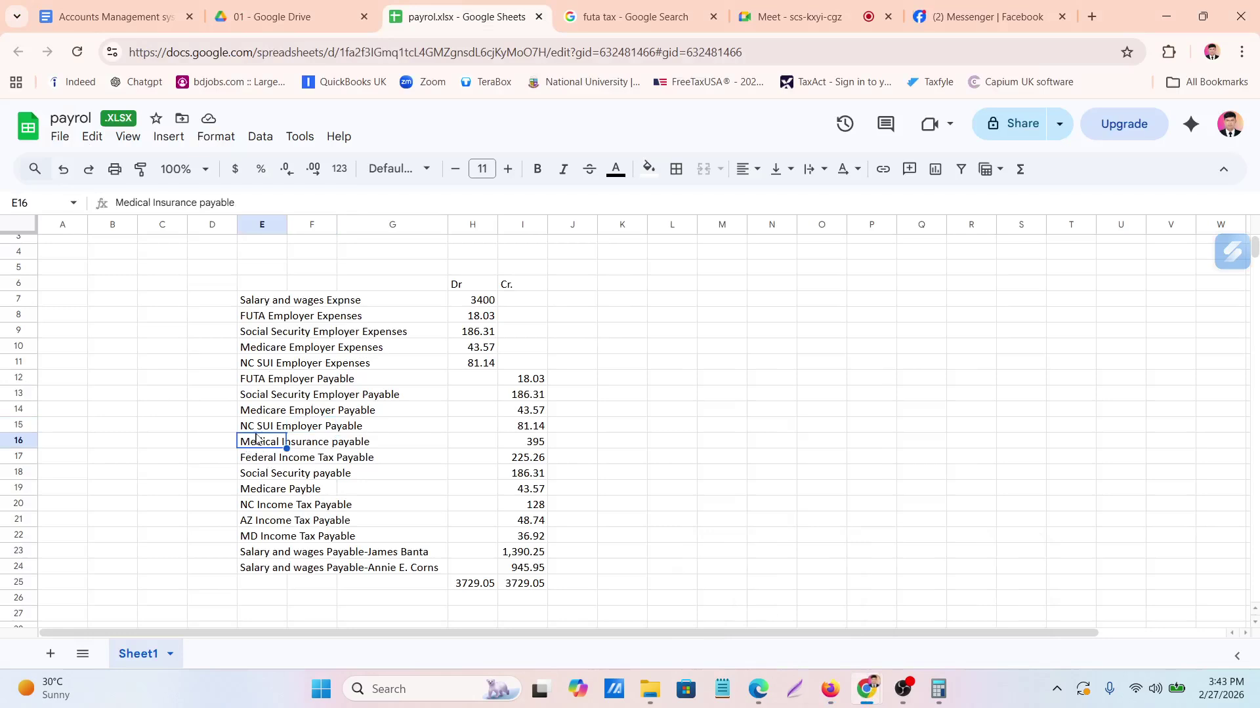
left_click(259, 427)
left_click(253, 446)
left_click(831, 687)
Set the account on journal line 10 to Medical Insurance payable
left_click(191, 410)
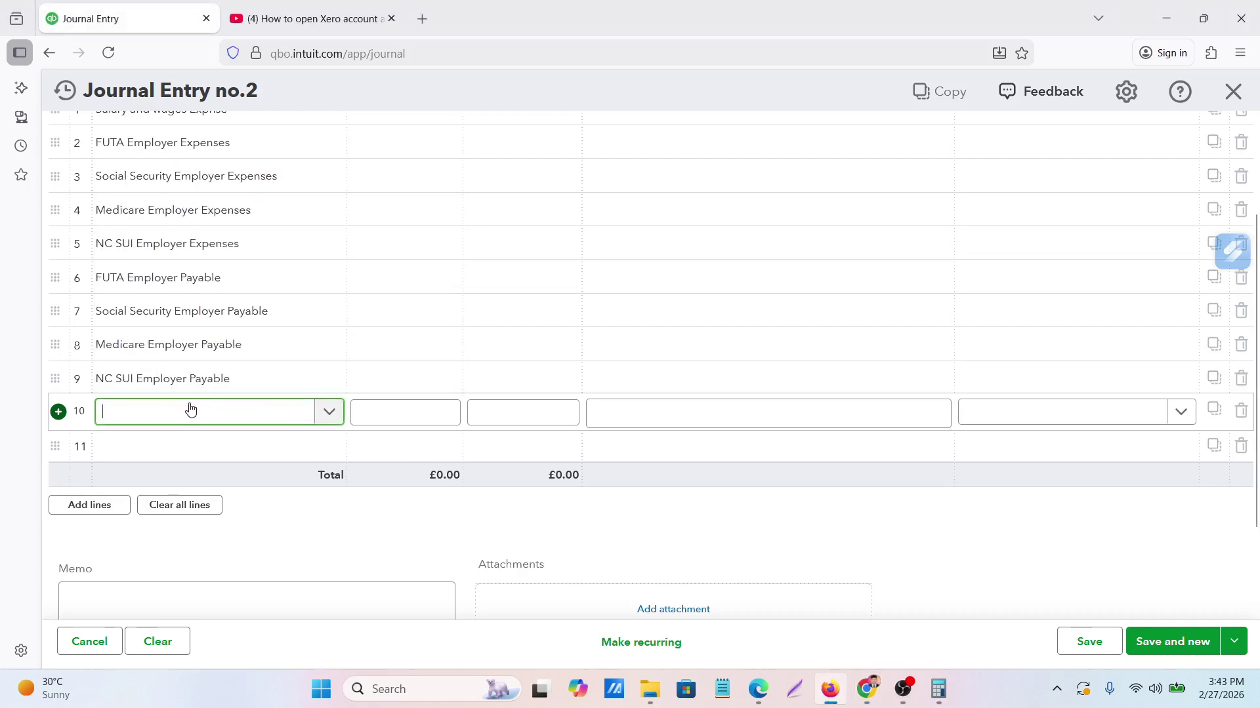
scroll(197, 400, "down", 1)
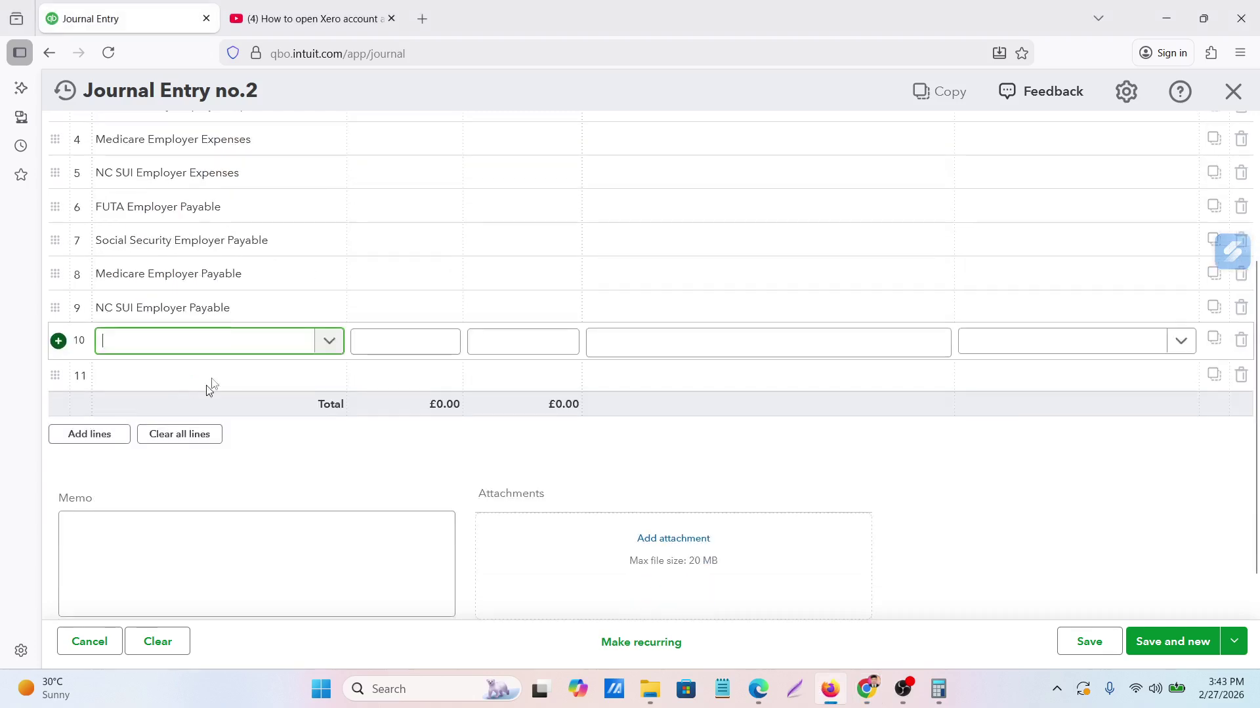
left_click(238, 347)
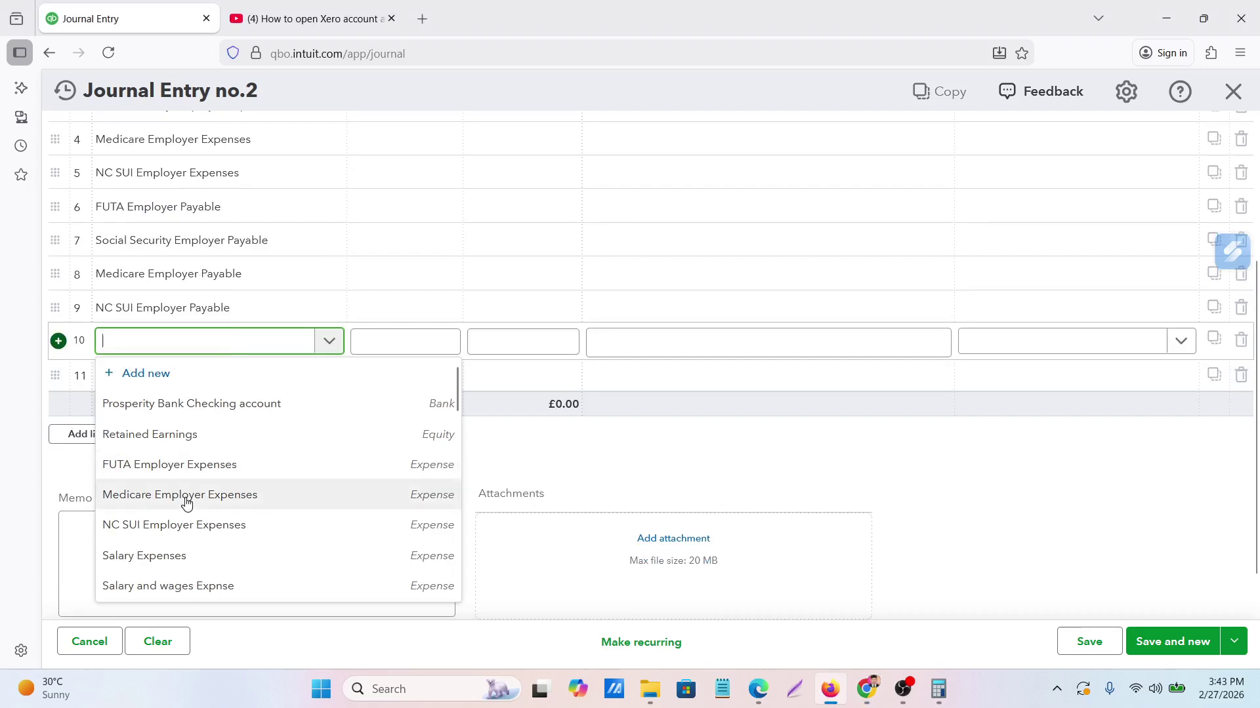
scroll(187, 502, "down", 5)
scroll(187, 501, "down", 8)
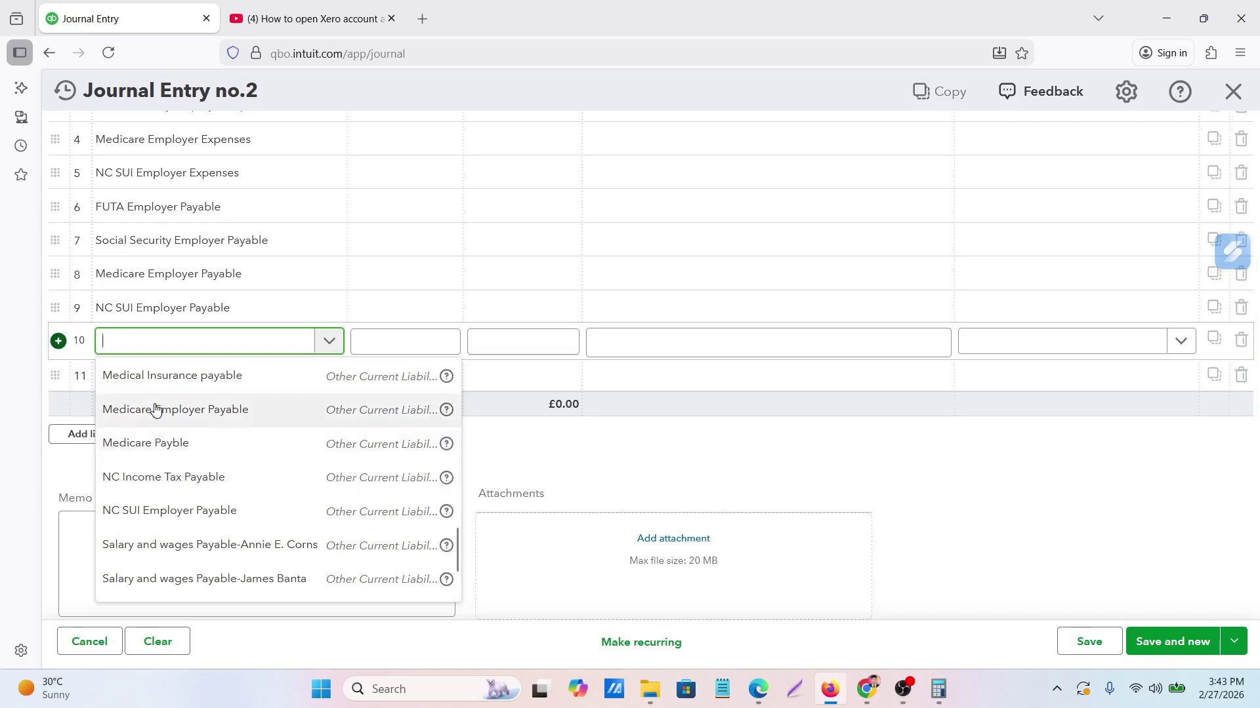
left_click(167, 379)
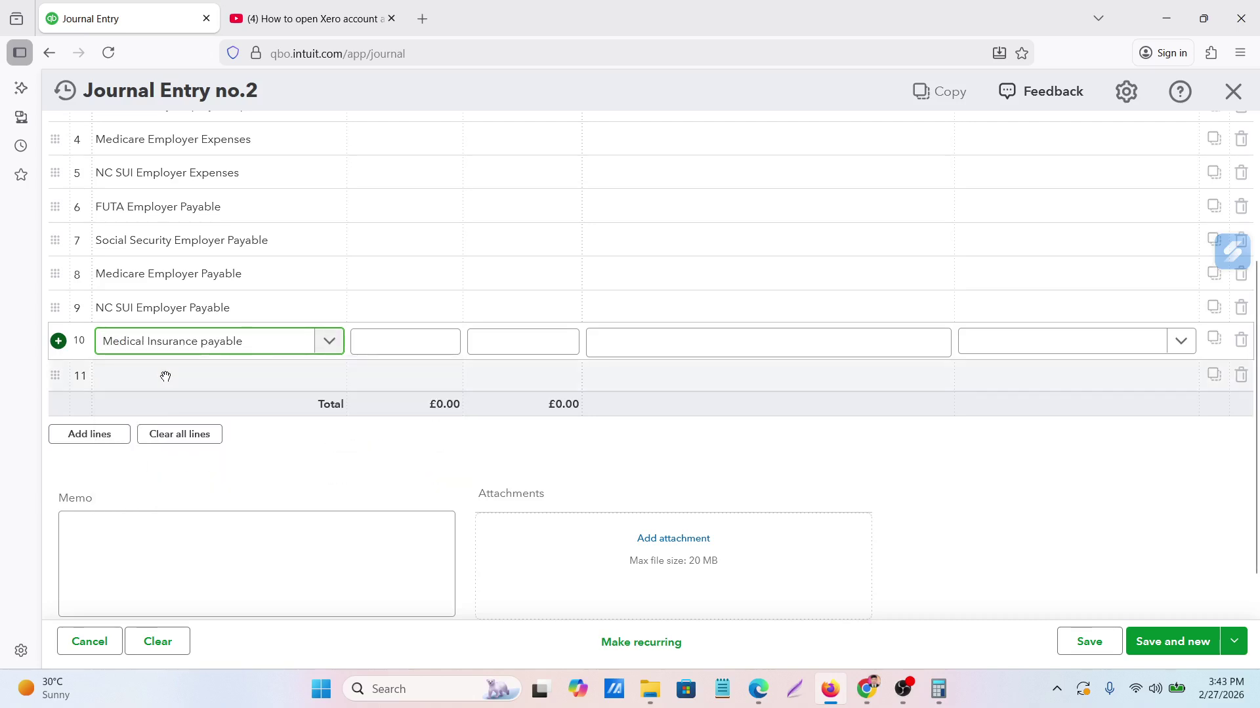
Check row 17 of the payrol spreadsheet and set QuickBooks journal line 11's account to Federal Income Tax Payable
left_click(166, 377)
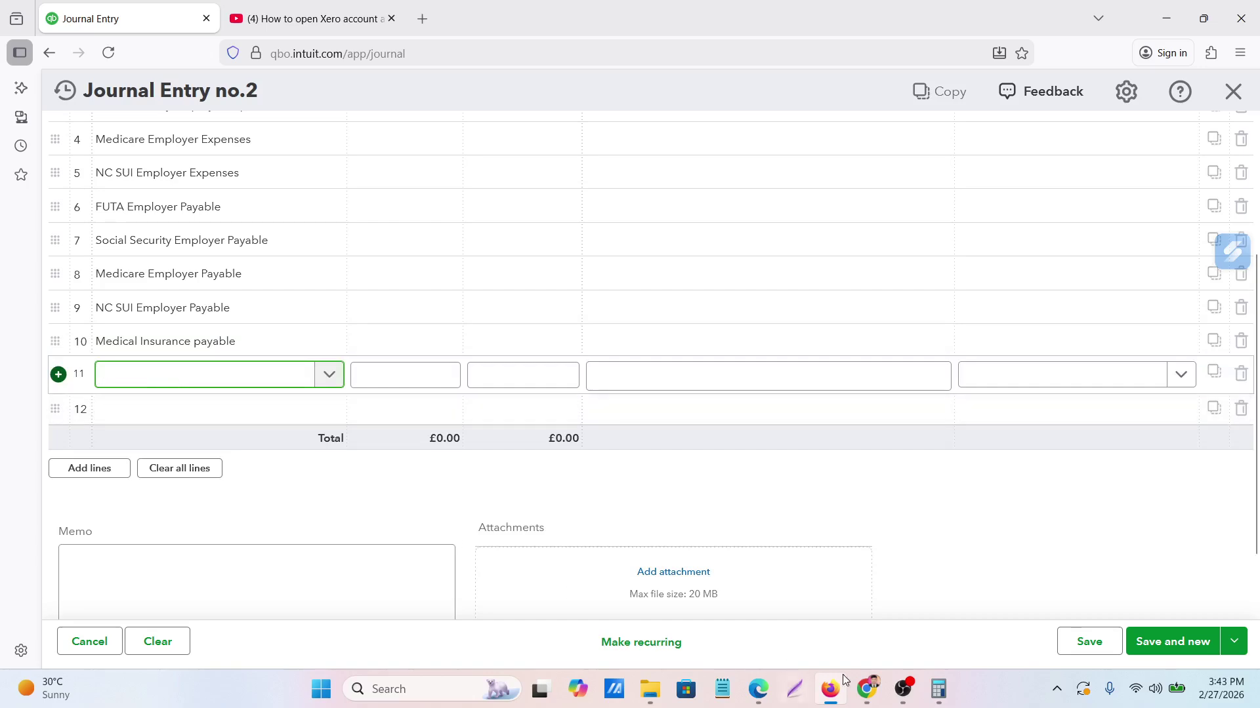
mouse_move(872, 692)
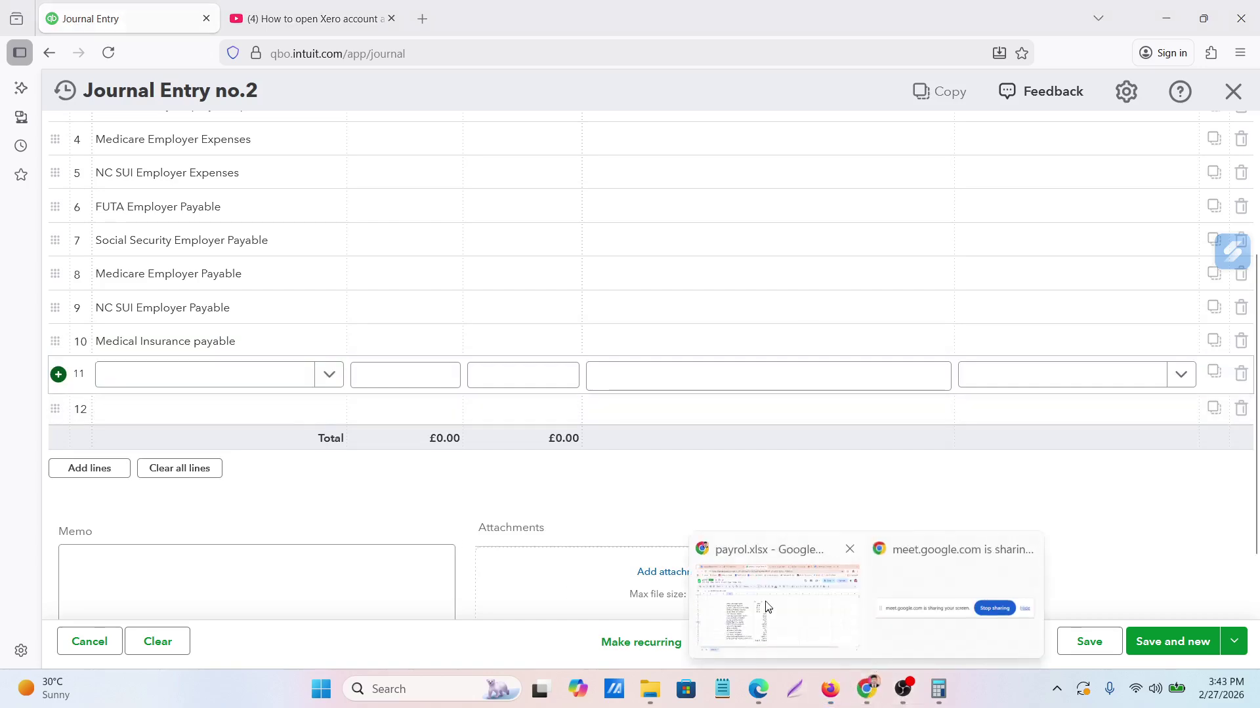
left_click(771, 594)
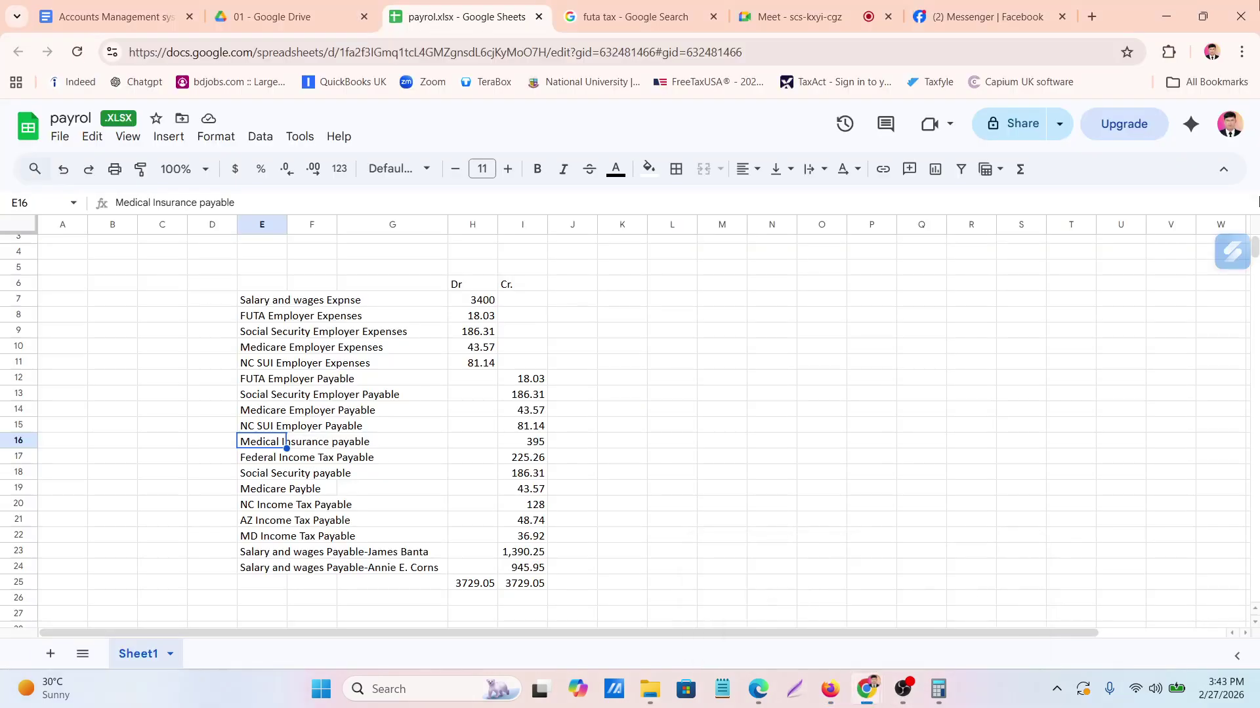
left_click(278, 461)
left_click(828, 690)
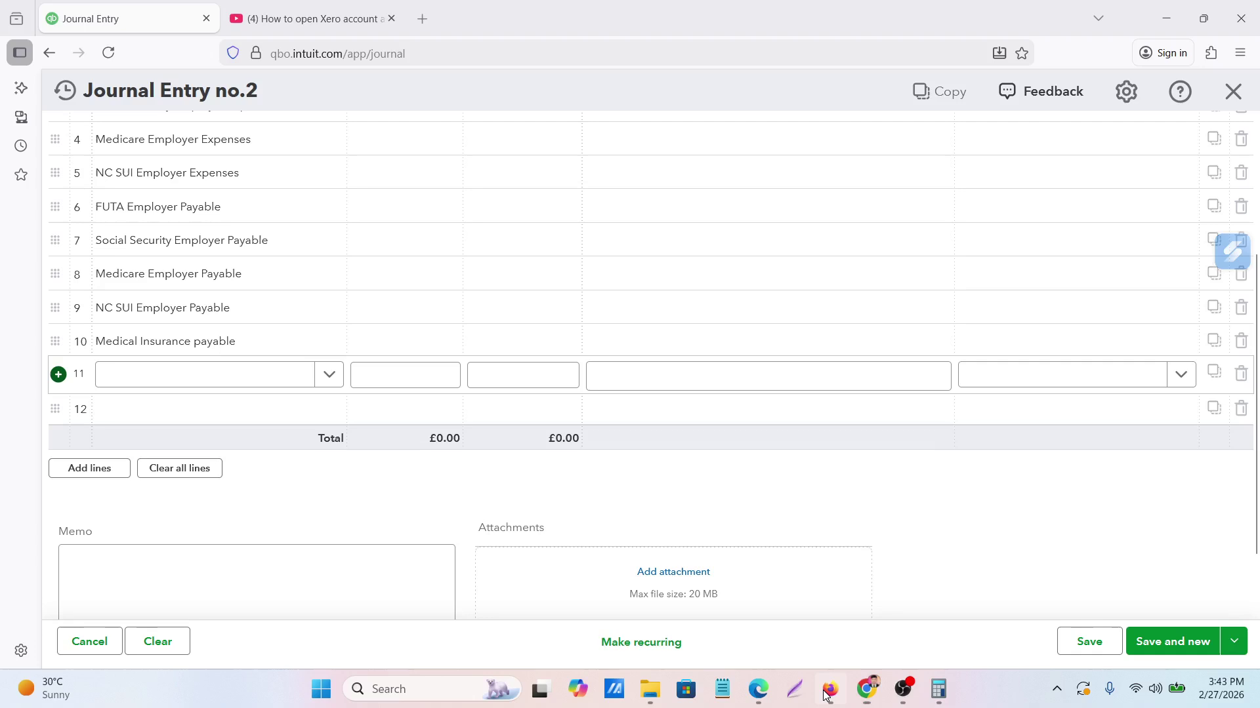
left_click(140, 378)
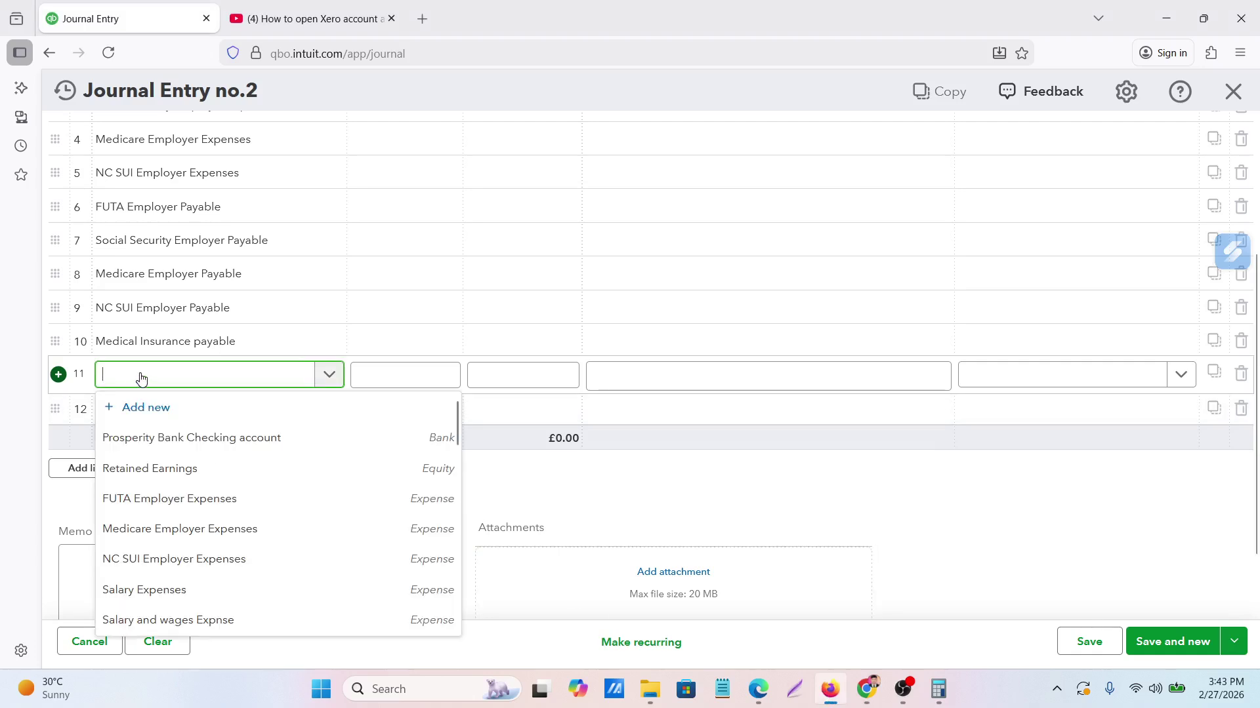
scroll(167, 505, "down", 5)
scroll(169, 502, "down", 5)
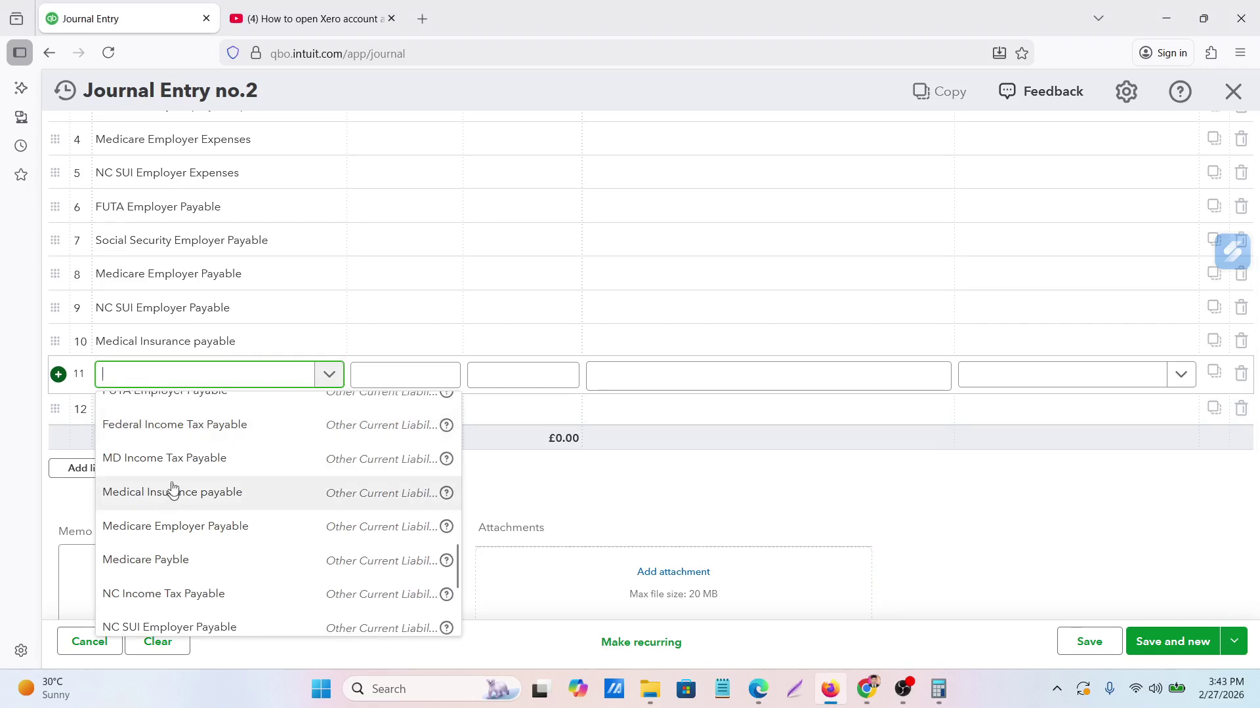
left_click(184, 426)
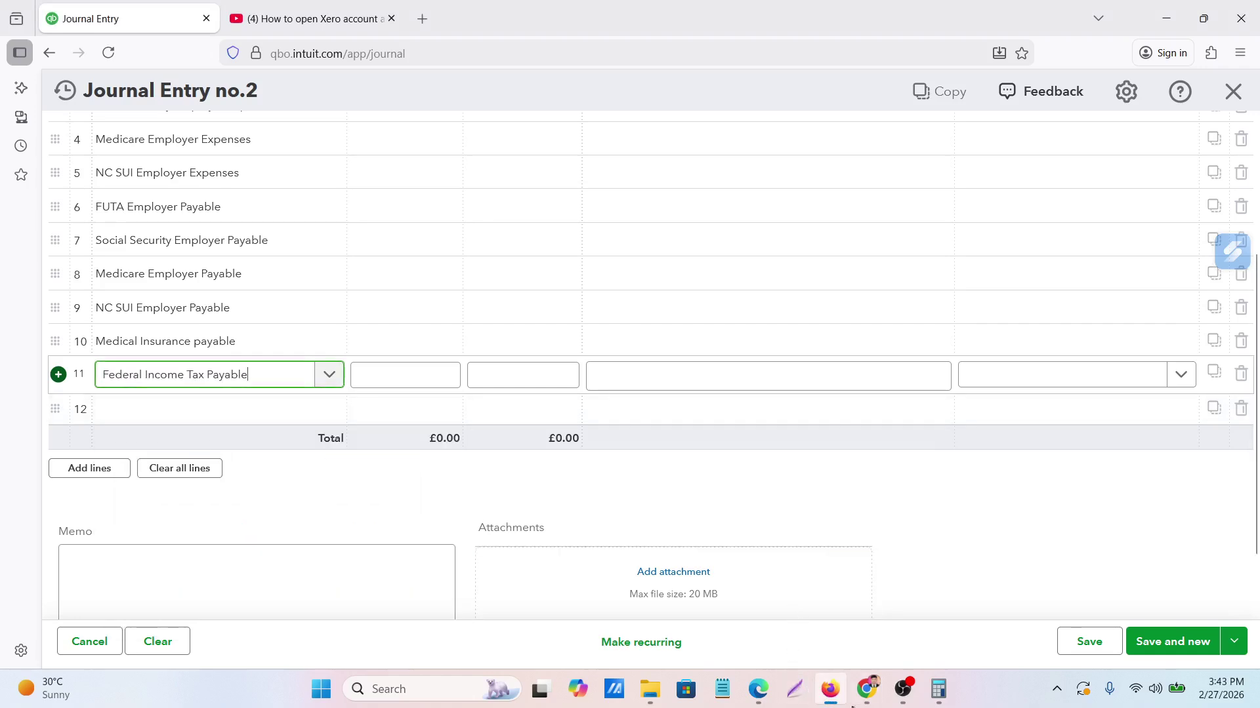
Check row 18 of the payrol spreadsheet and set QuickBooks journal line 12's account to Social Security payable
mouse_move(866, 689)
left_click(800, 622)
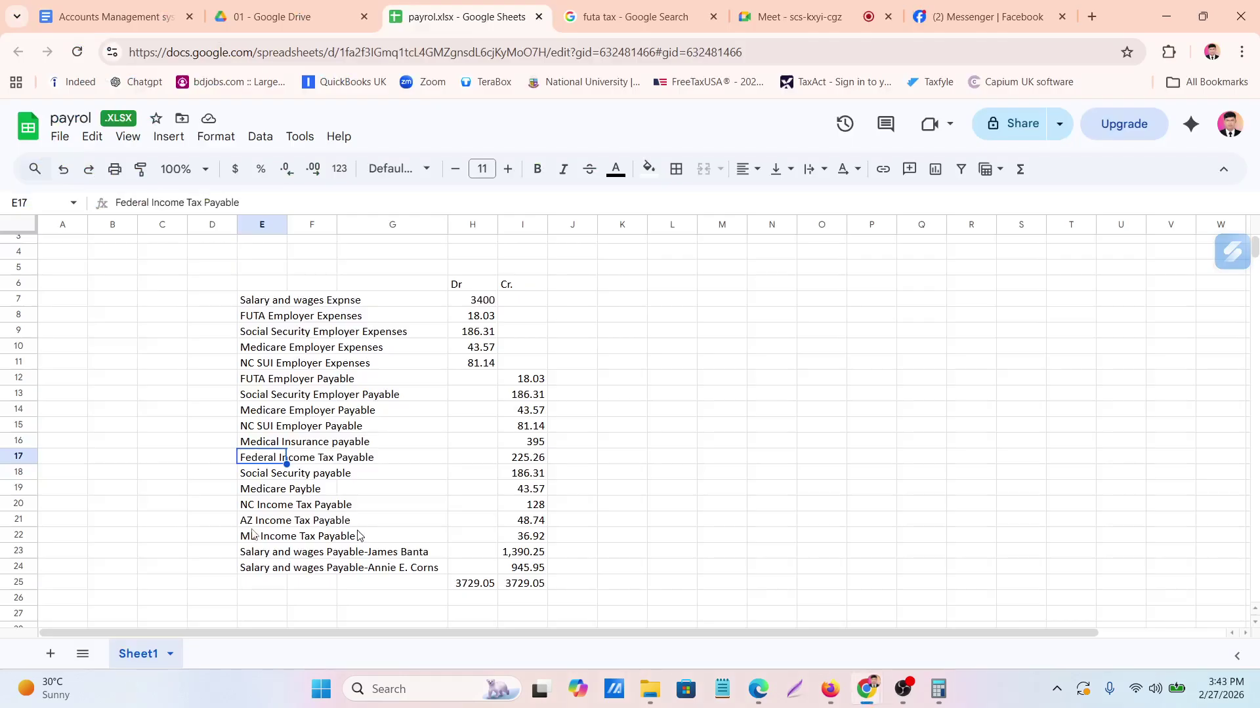
left_click(258, 474)
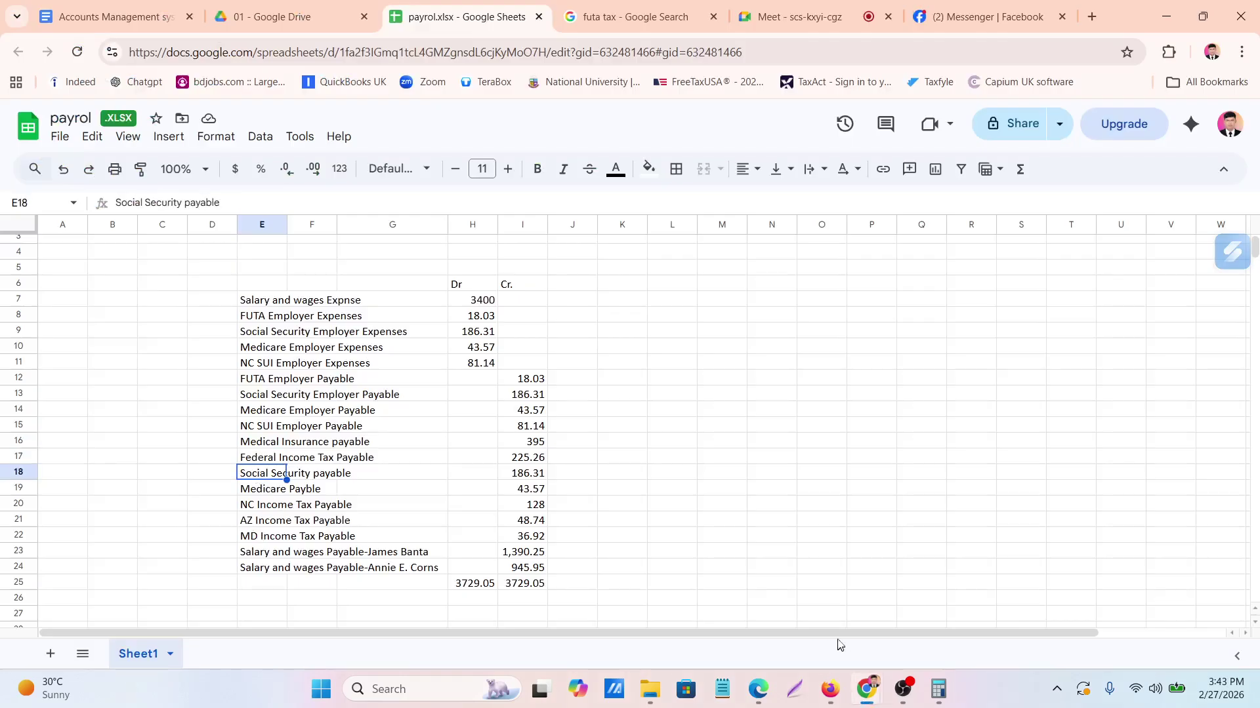
left_click(828, 689)
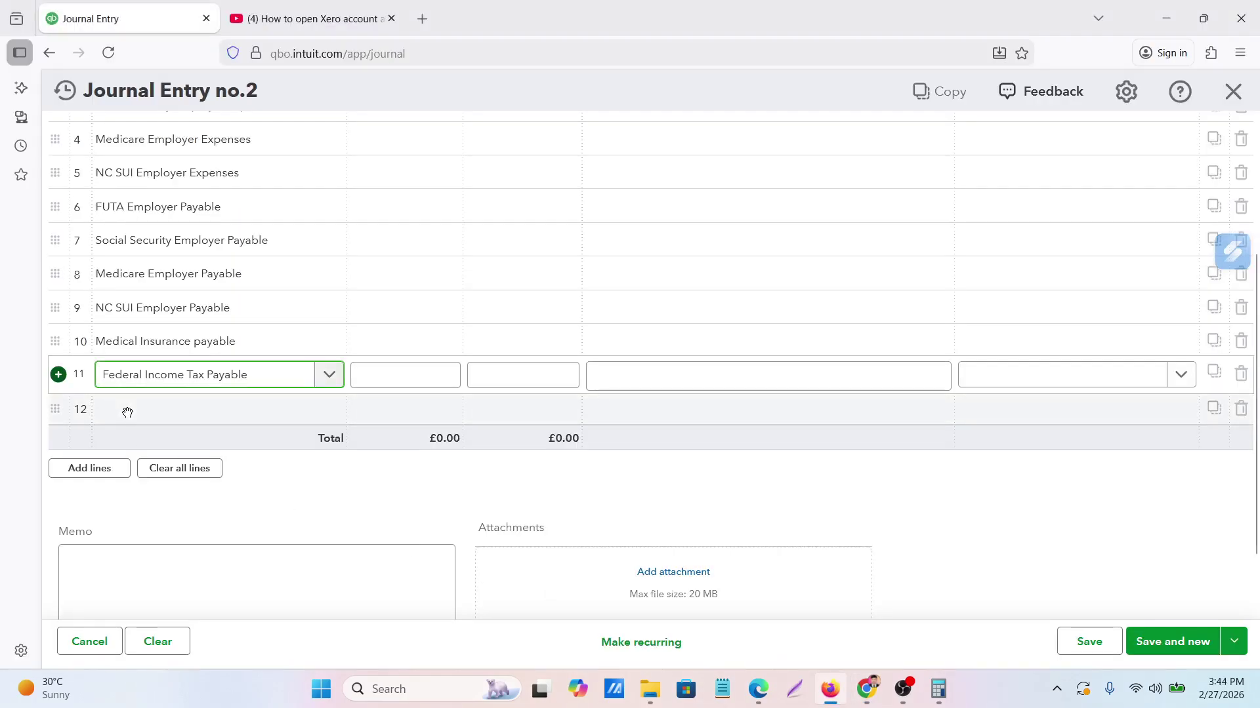
left_click(128, 412)
left_click(127, 412)
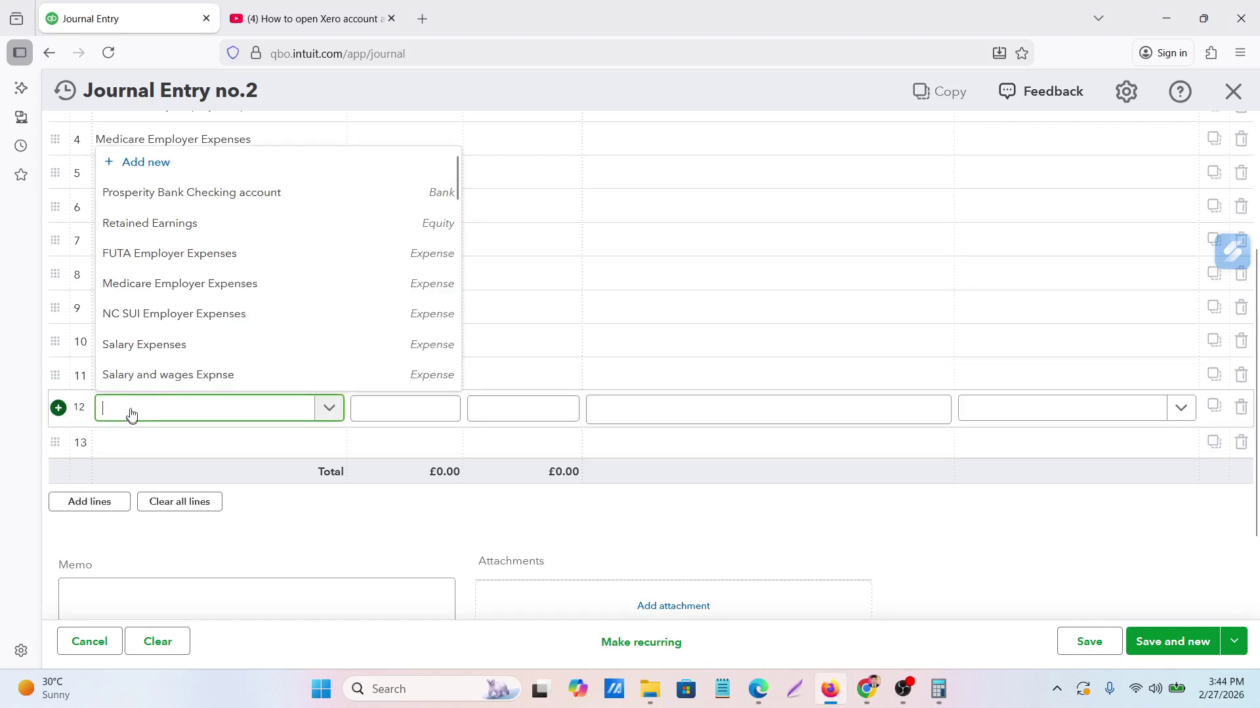
scroll(165, 346, "down", 3)
scroll(167, 348, "down", 6)
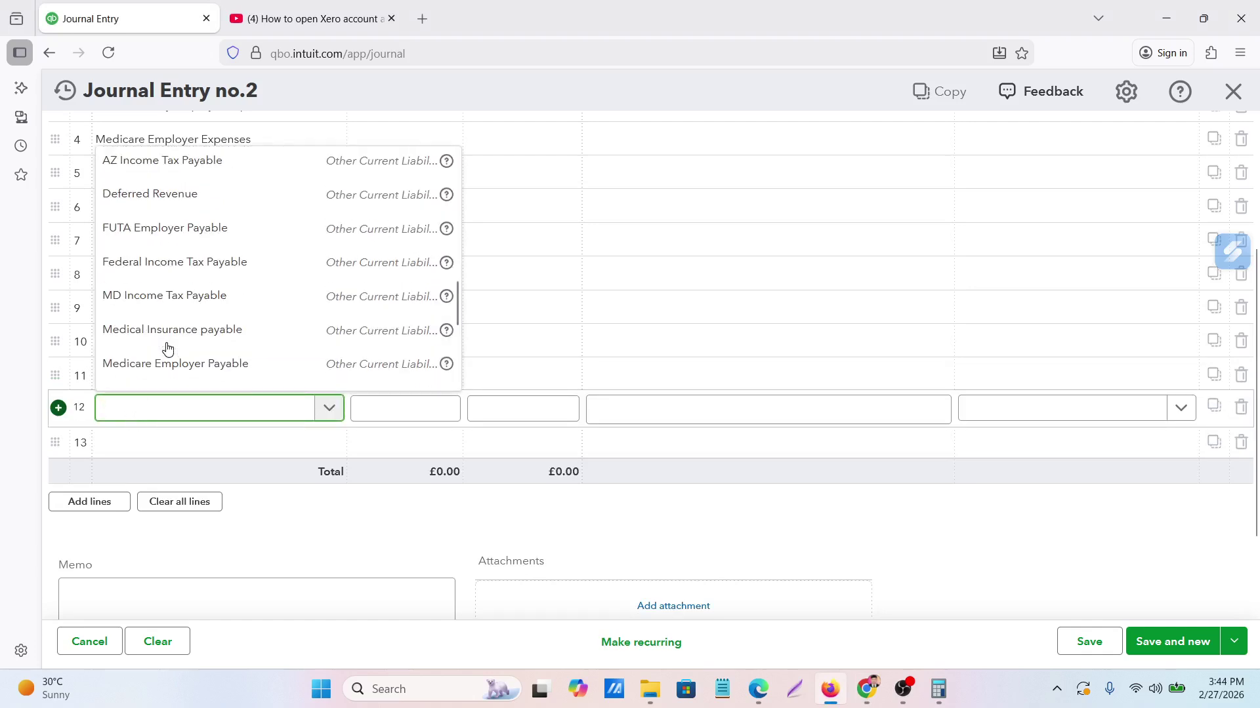
scroll(174, 360, "down", 3)
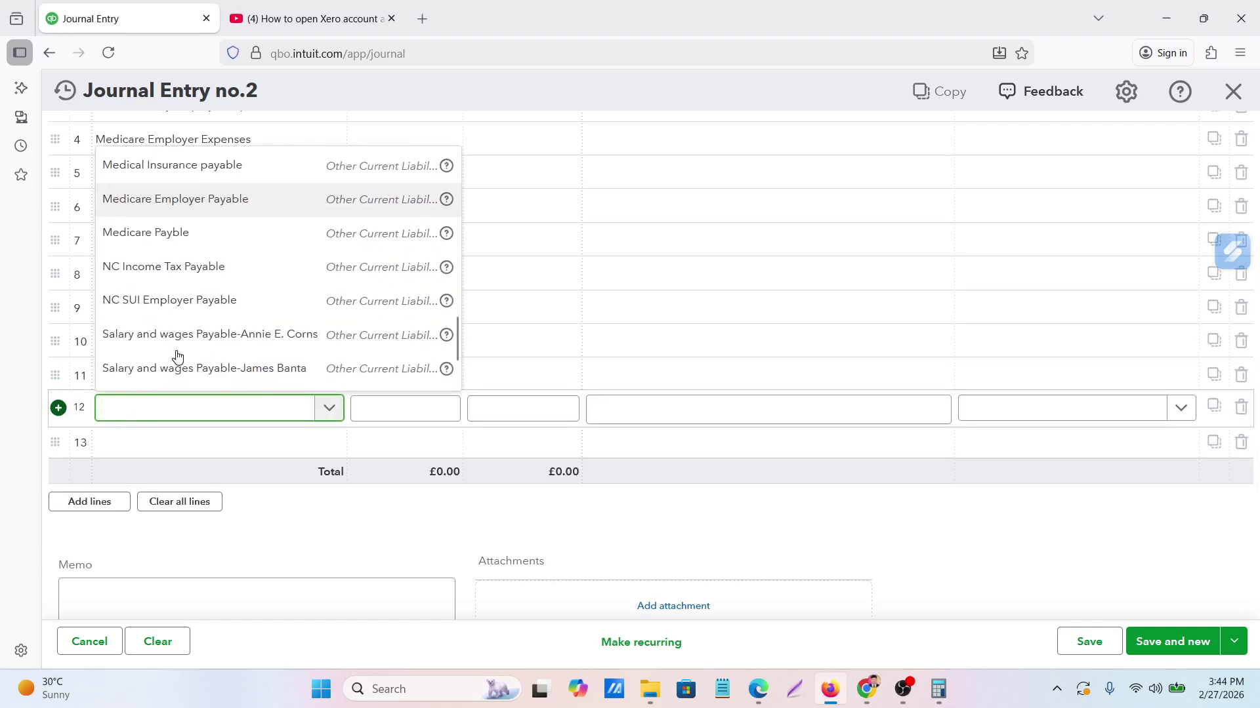
scroll(175, 349, "down", 1)
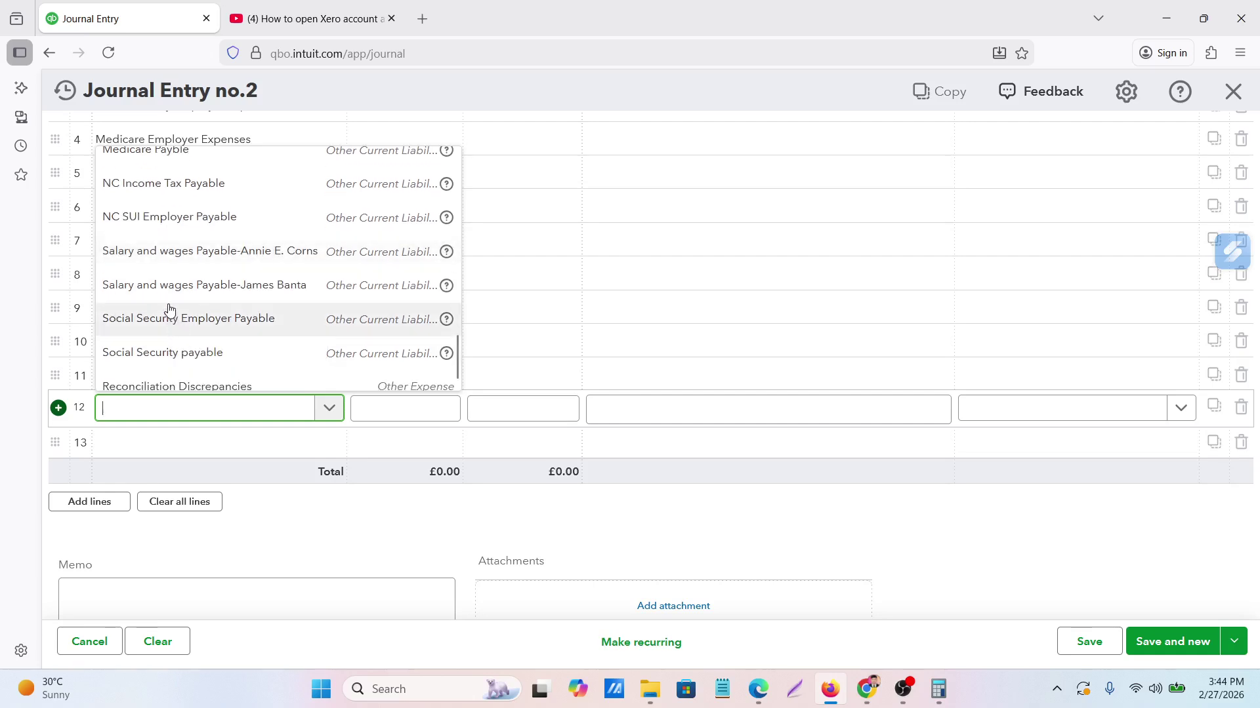
left_click(145, 349)
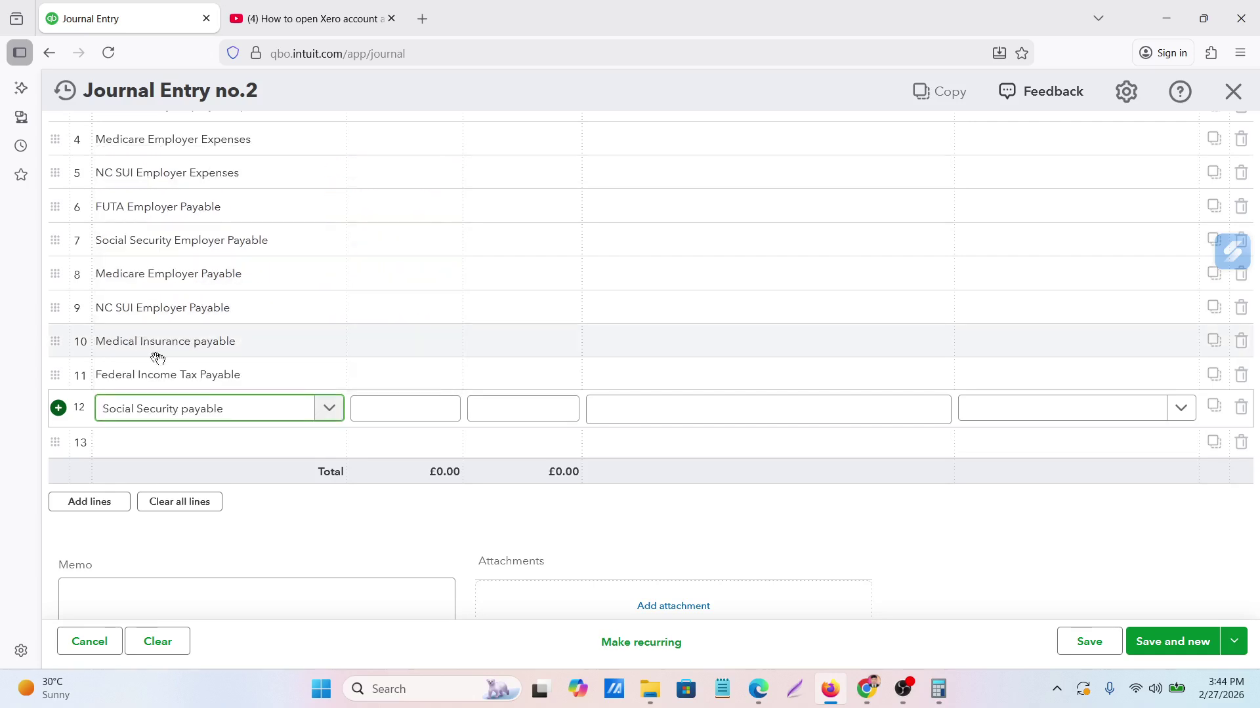
Check row 19 of the payrol spreadsheet and set QuickBooks journal line 13's account to Medicare Payble
mouse_move(869, 689)
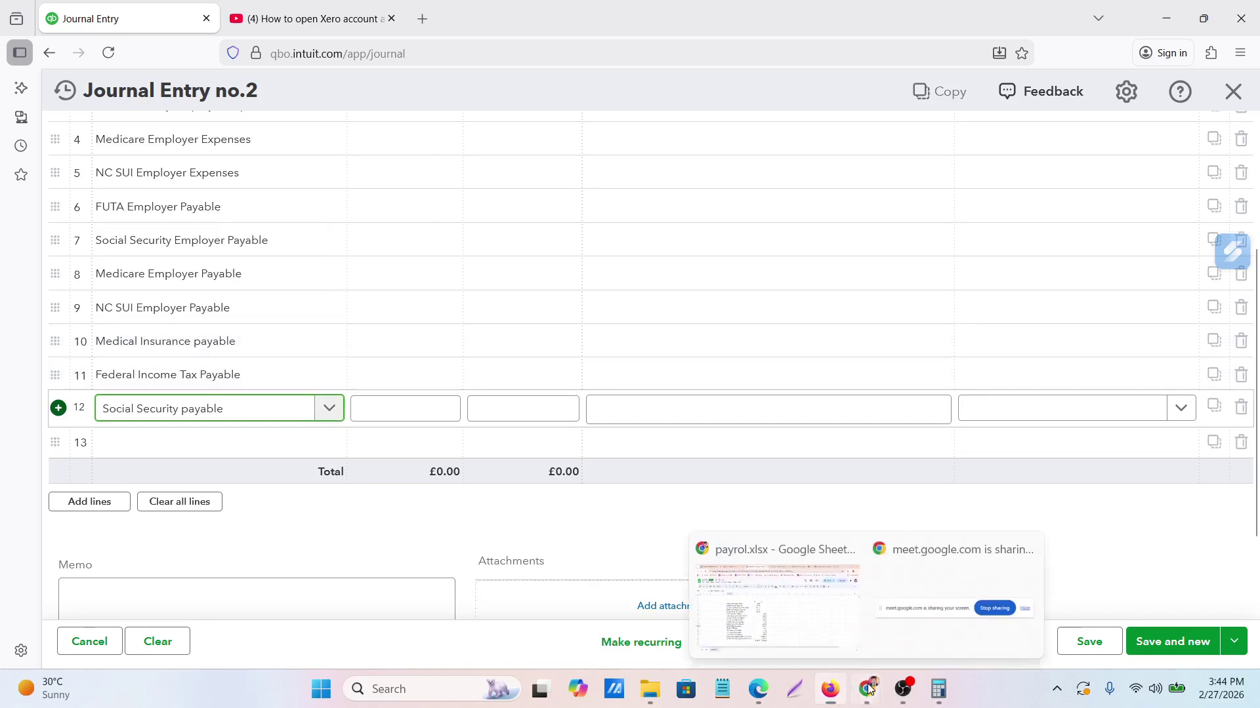
left_click(770, 617)
left_click(258, 492)
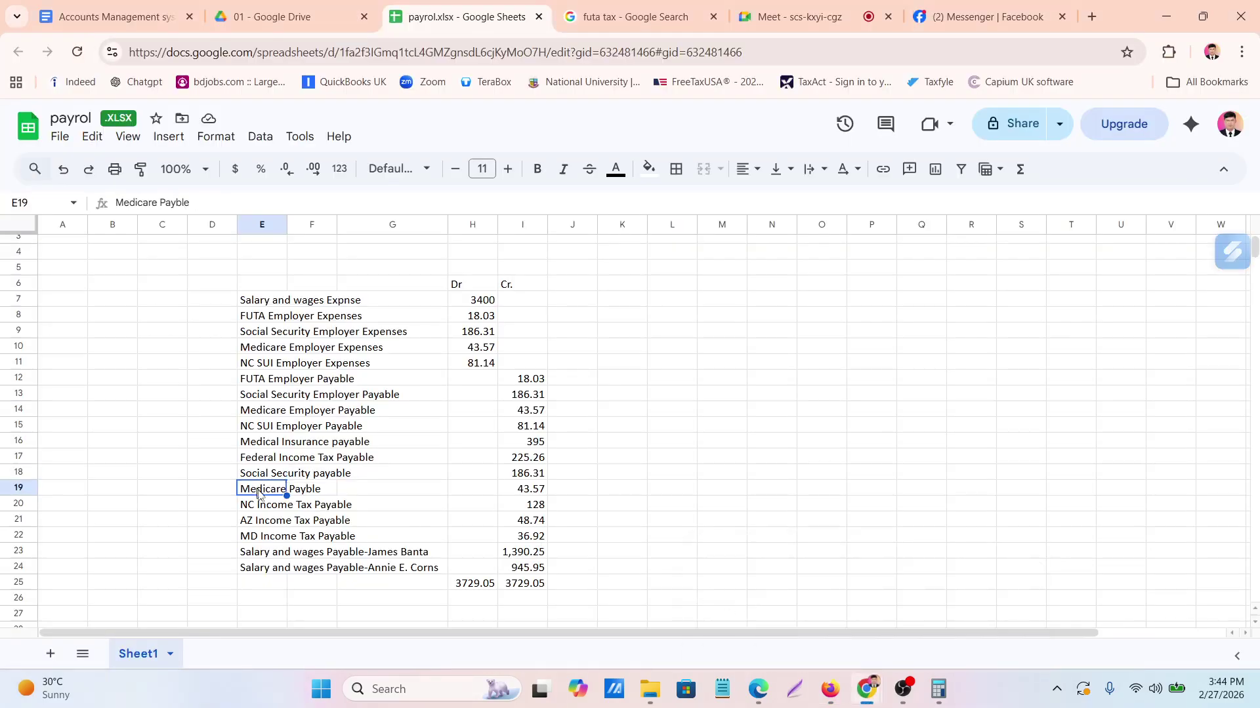
left_click(831, 689)
left_click(143, 412)
left_click(145, 450)
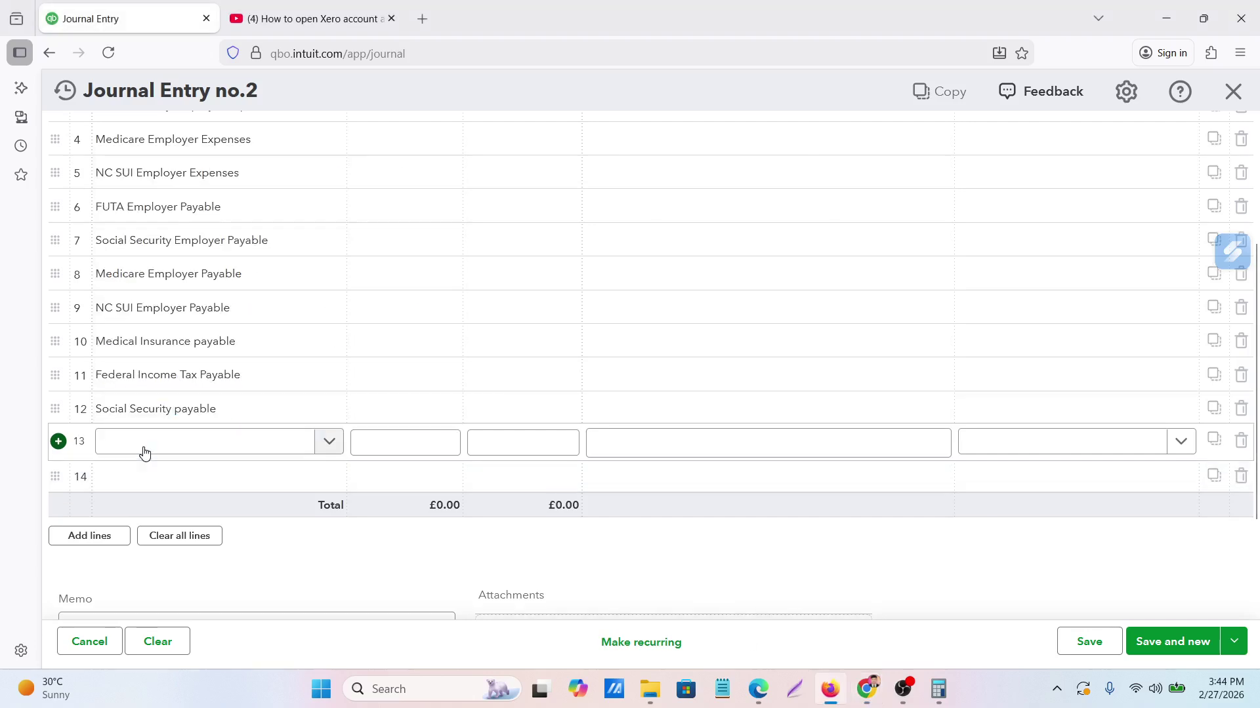
left_click(147, 451)
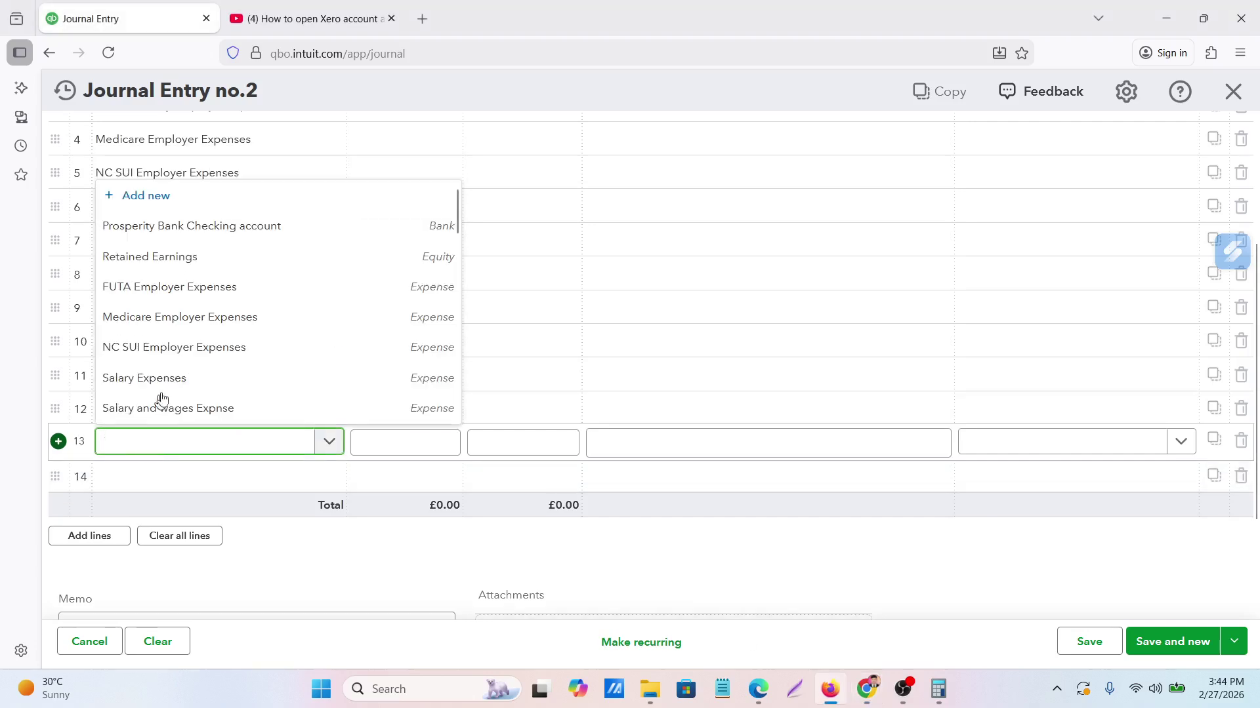
scroll(188, 370, "down", 10)
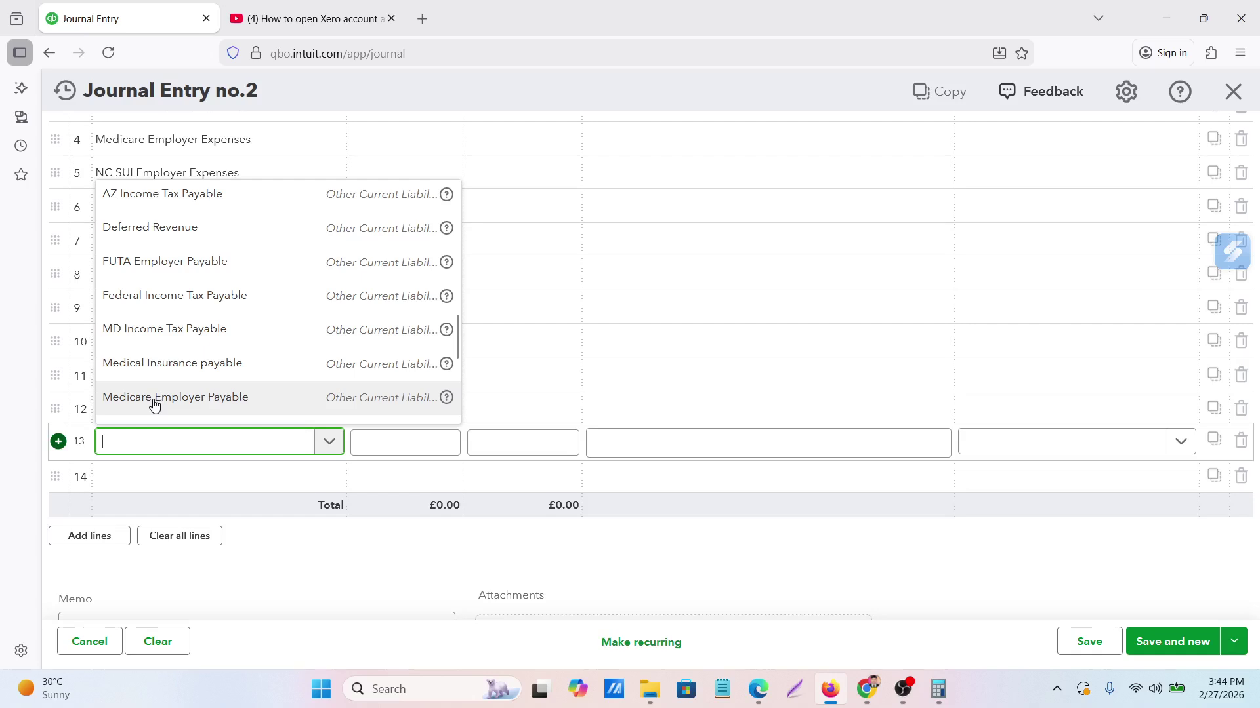
scroll(153, 406, "down", 1)
type("Medicare Payble")
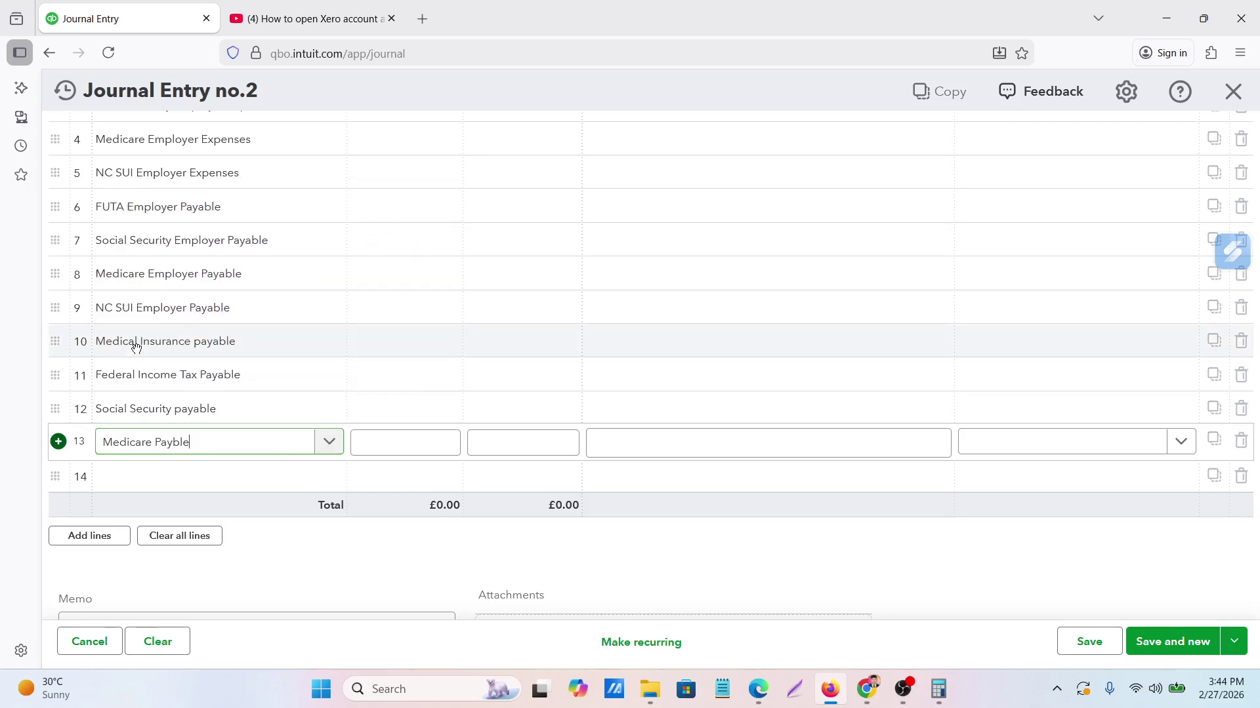
Check row 20 of the payrol spreadsheet and set QuickBooks journal line 14's account to NC Income Tax Payable
mouse_move(879, 694)
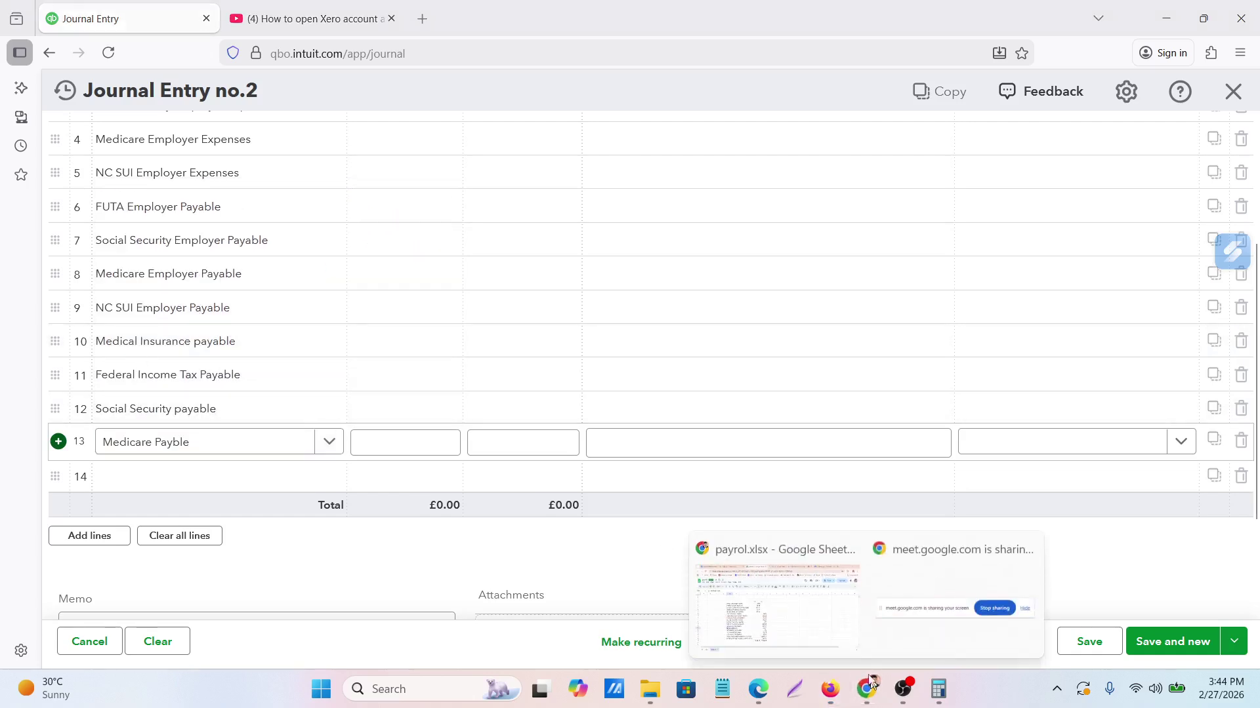
left_click(776, 602)
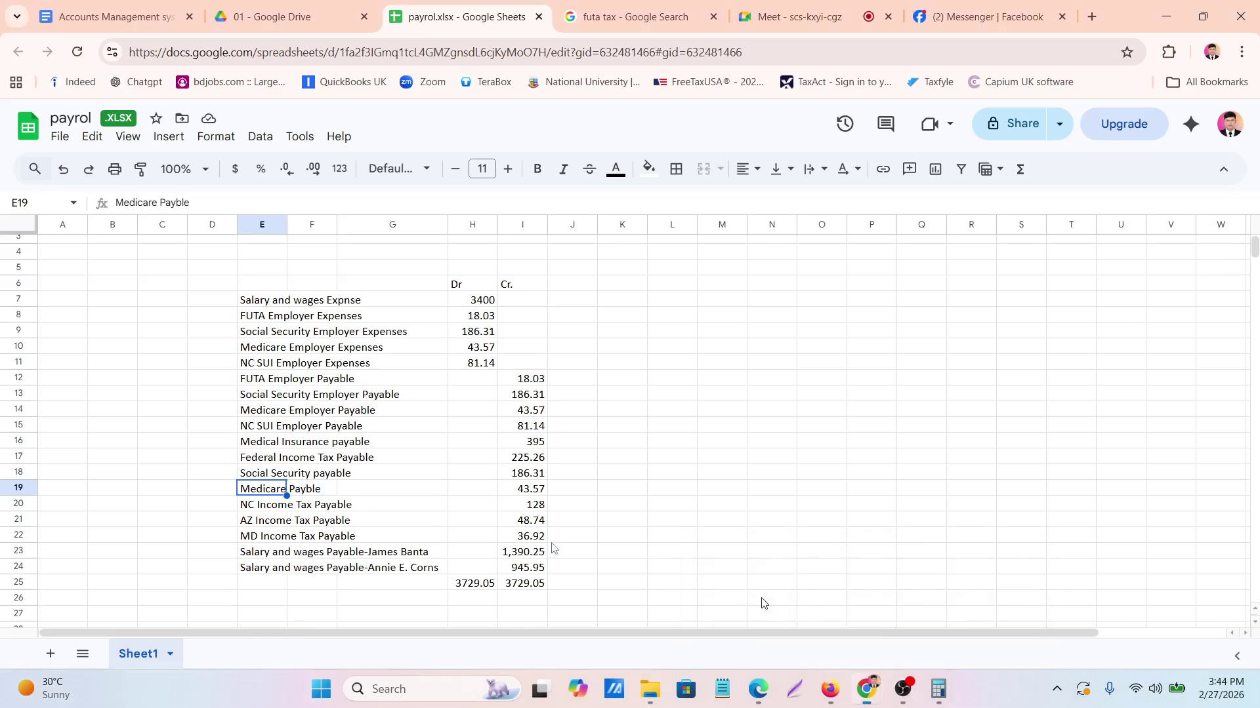
left_click_drag(273, 504, 269, 495)
left_click(272, 506)
left_click(679, 506)
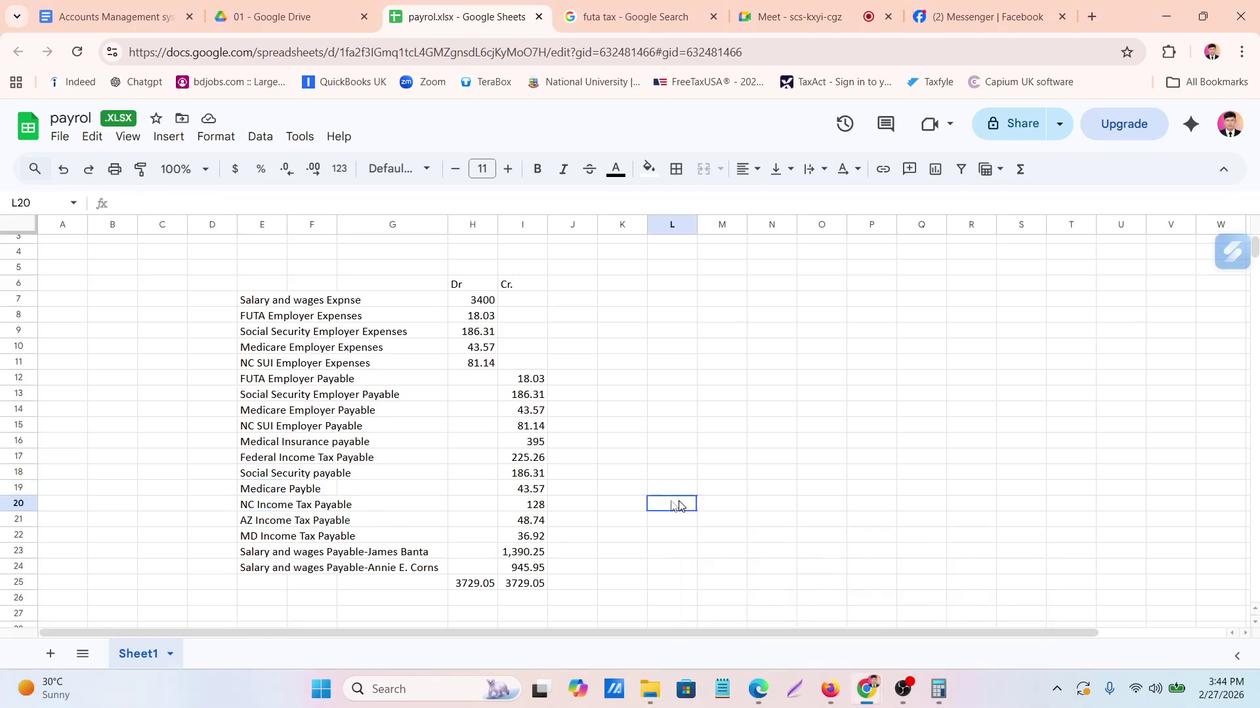
left_click(280, 510)
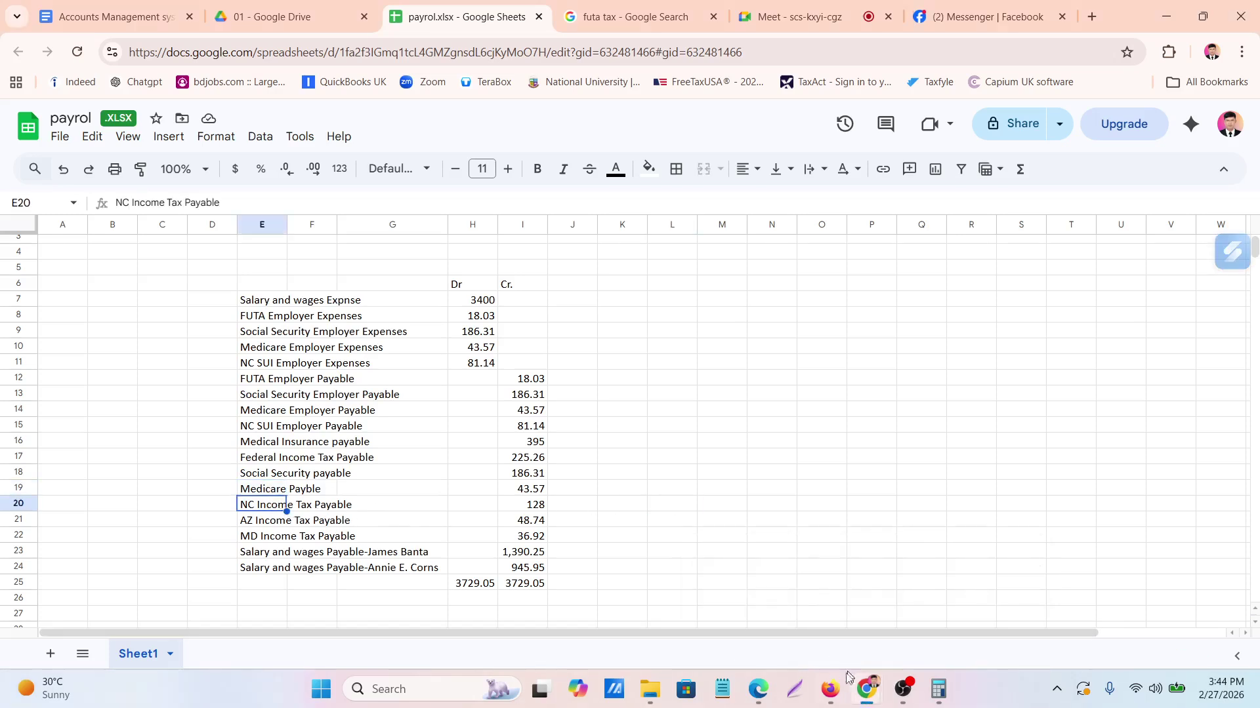
left_click(830, 688)
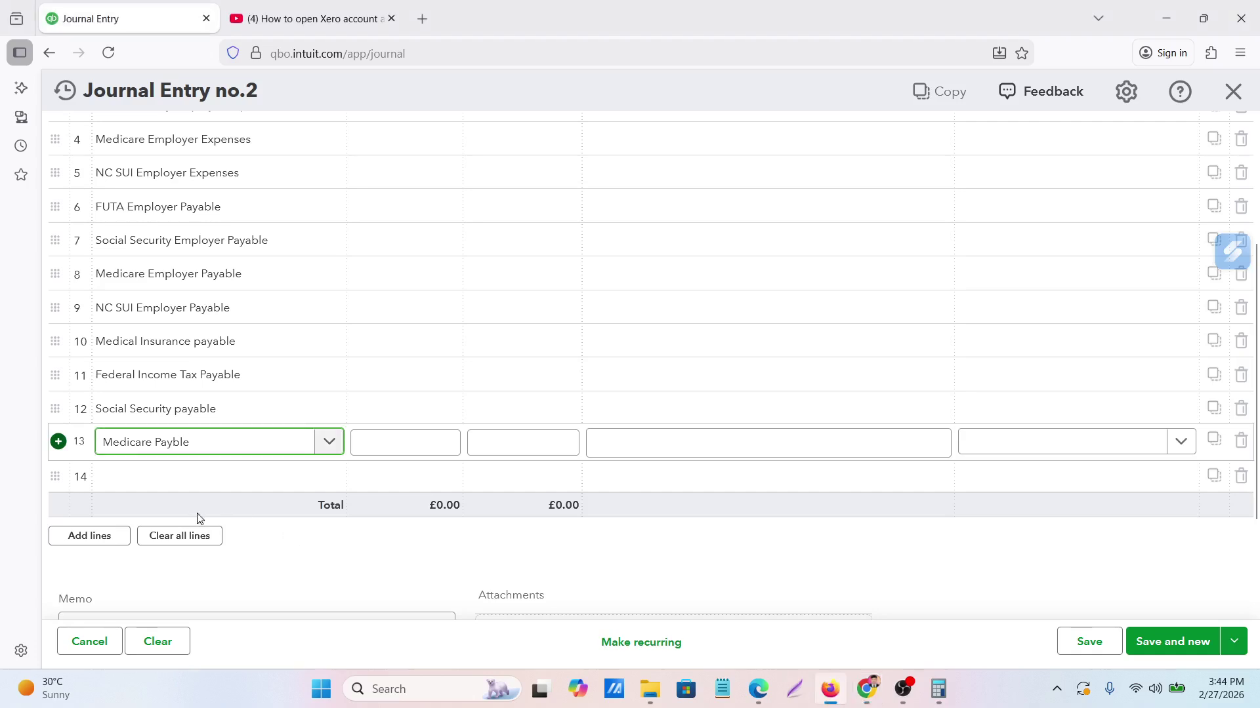
left_click(191, 481)
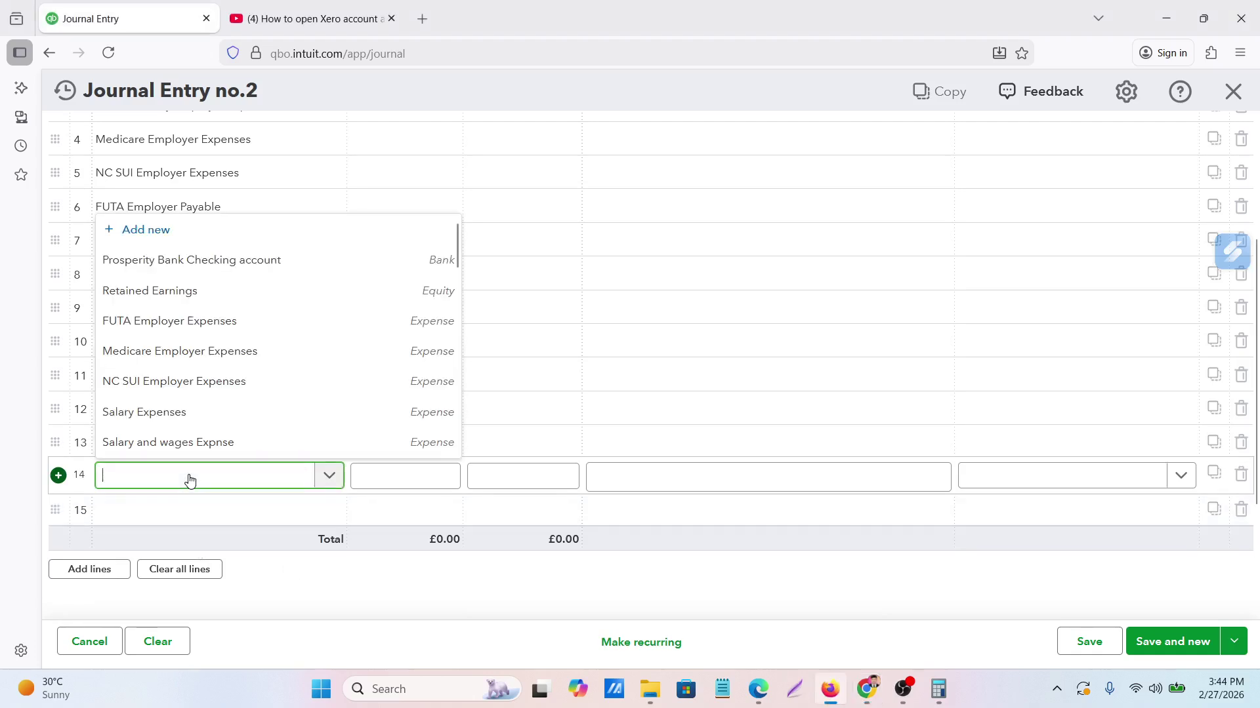
scroll(200, 417, "down", 5)
scroll(171, 328, "down", 10)
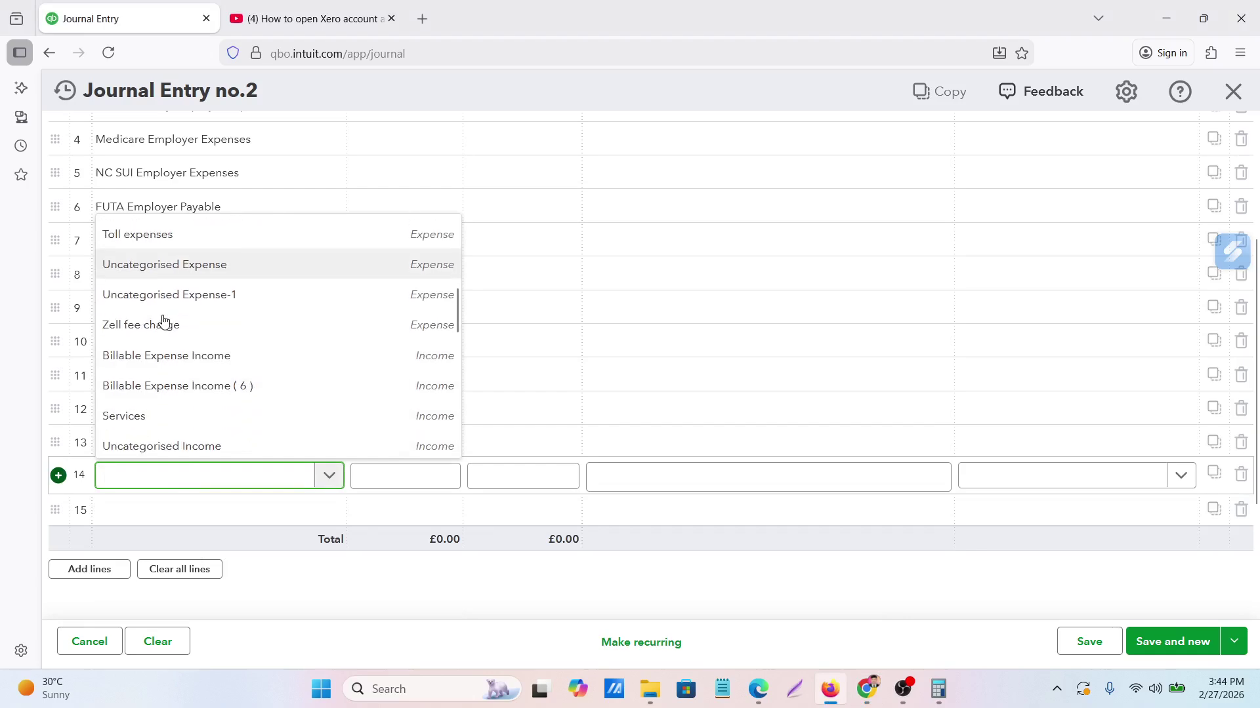
scroll(173, 330, "down", 3)
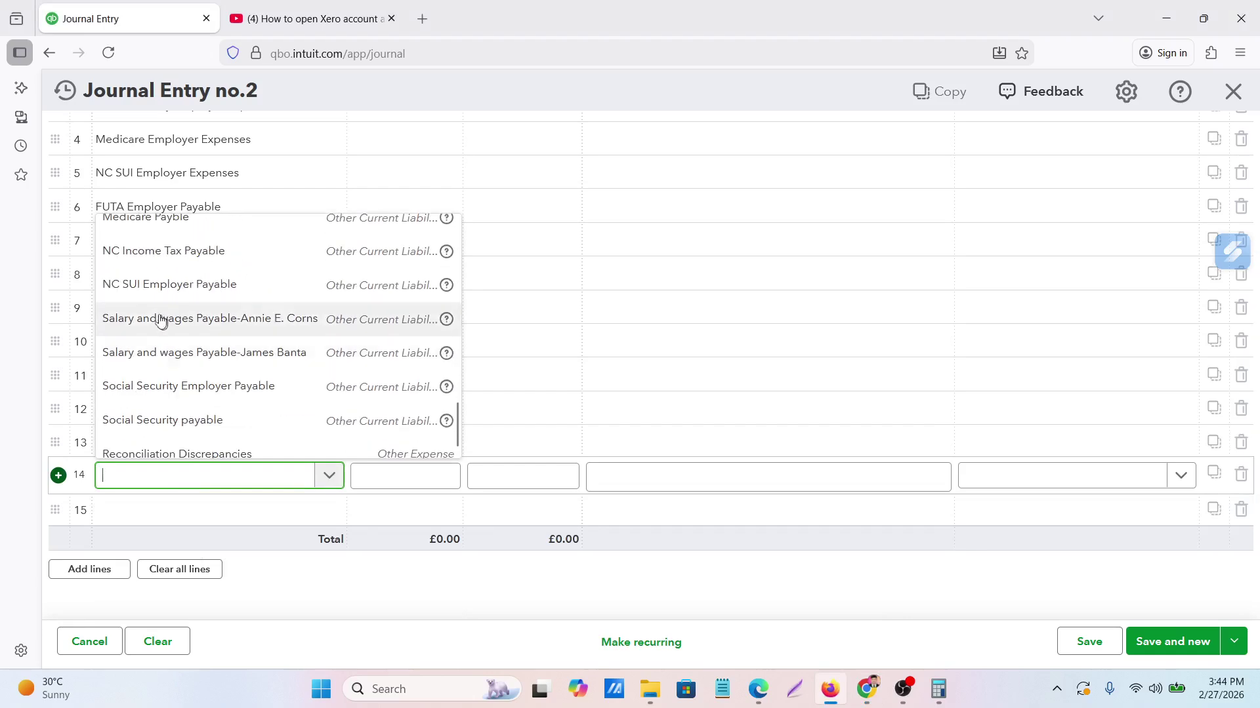
left_click(139, 256)
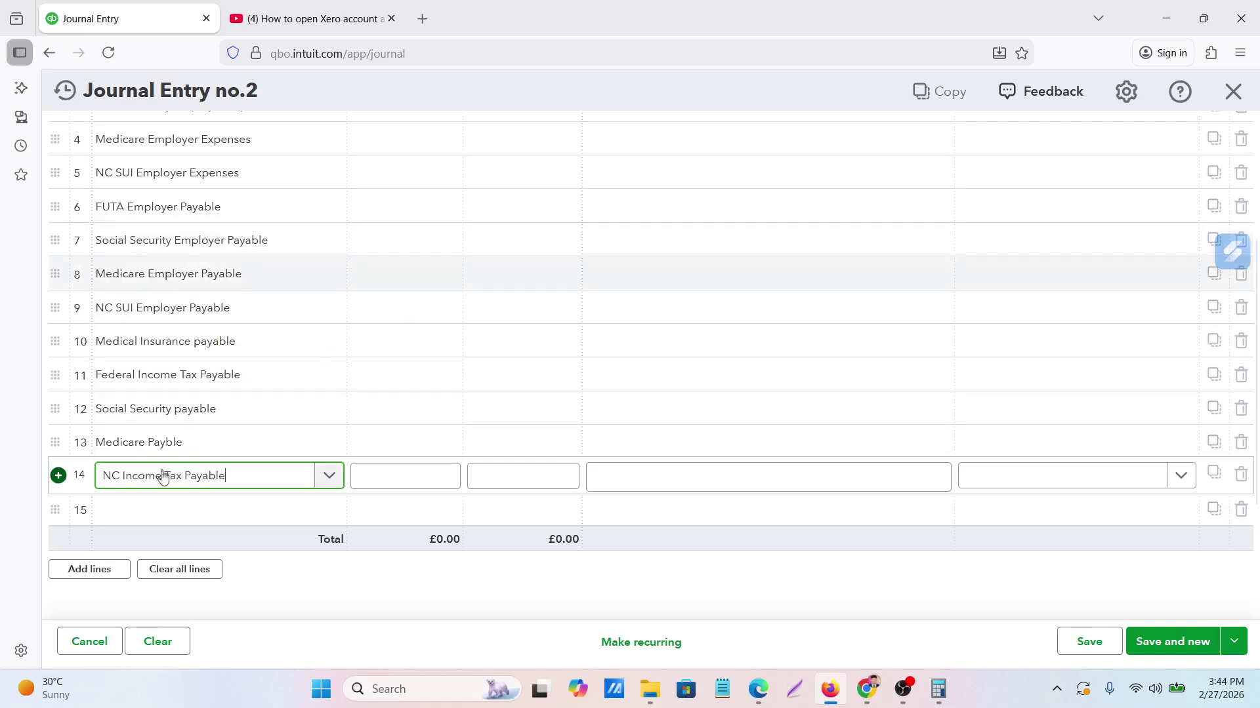
Check row 21 of the payrol spreadsheet and set QuickBooks journal line 15's account to AZ Income Tax Payable
left_click(156, 509)
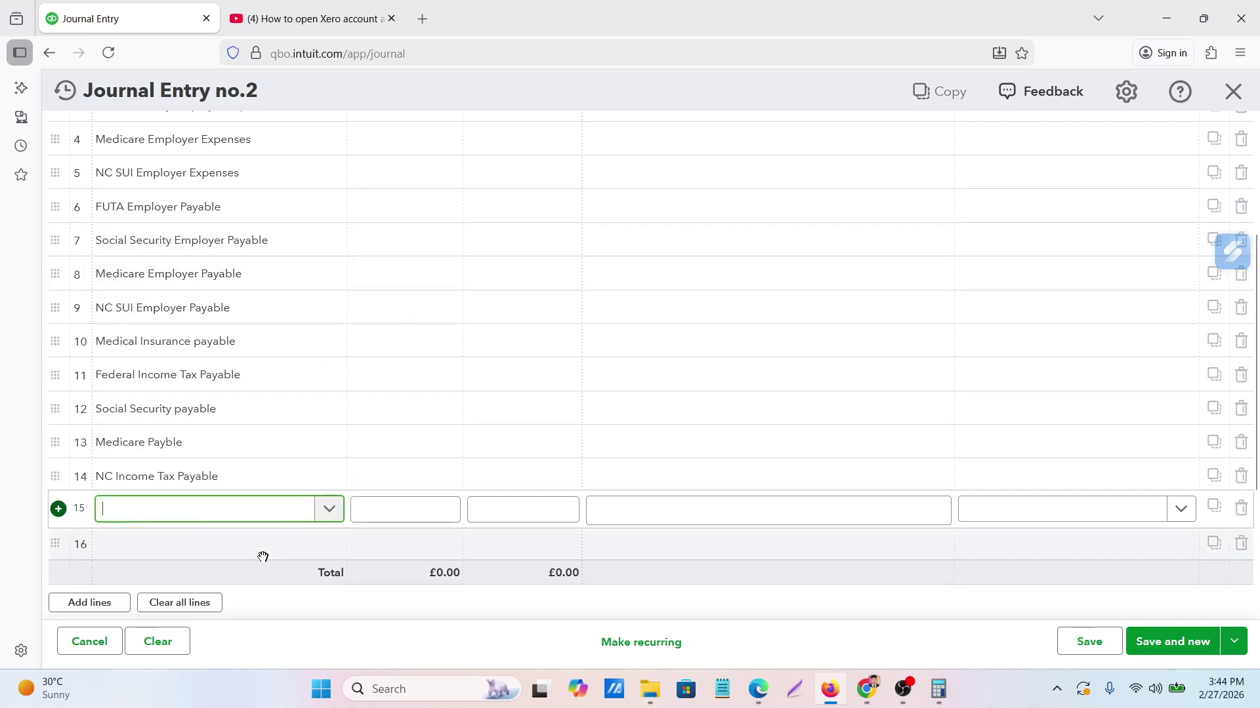
left_click(177, 535)
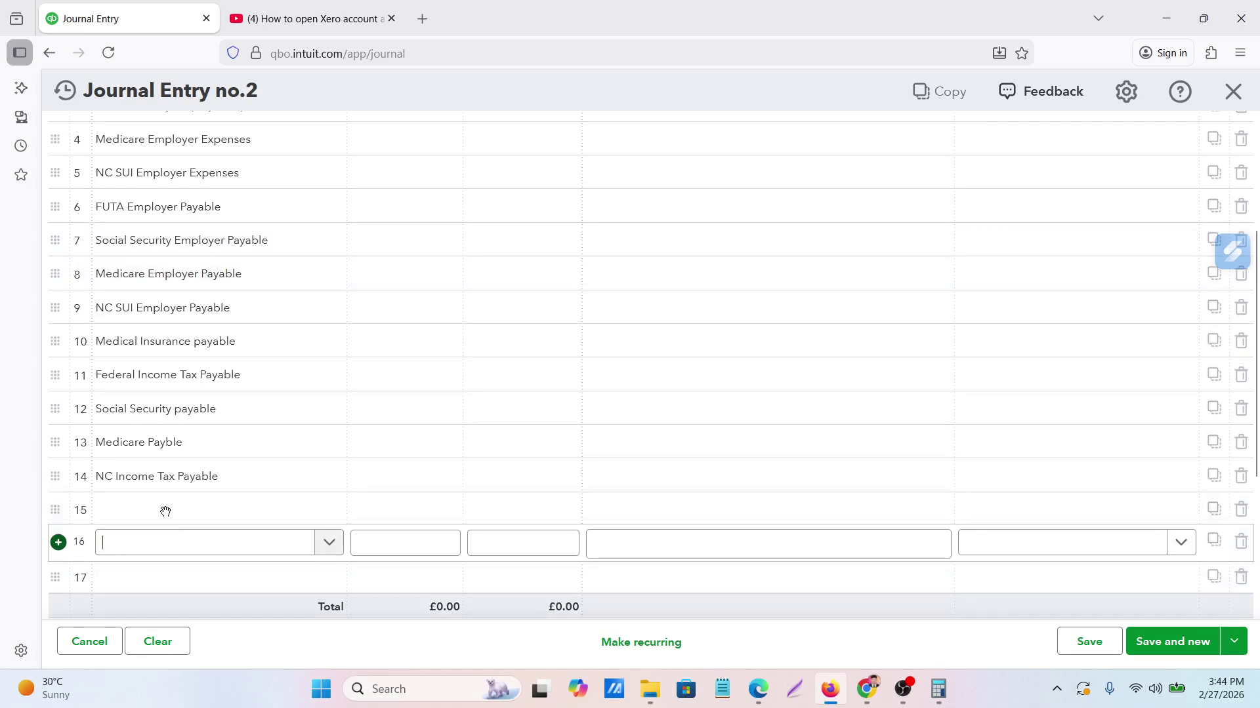
left_click(164, 515)
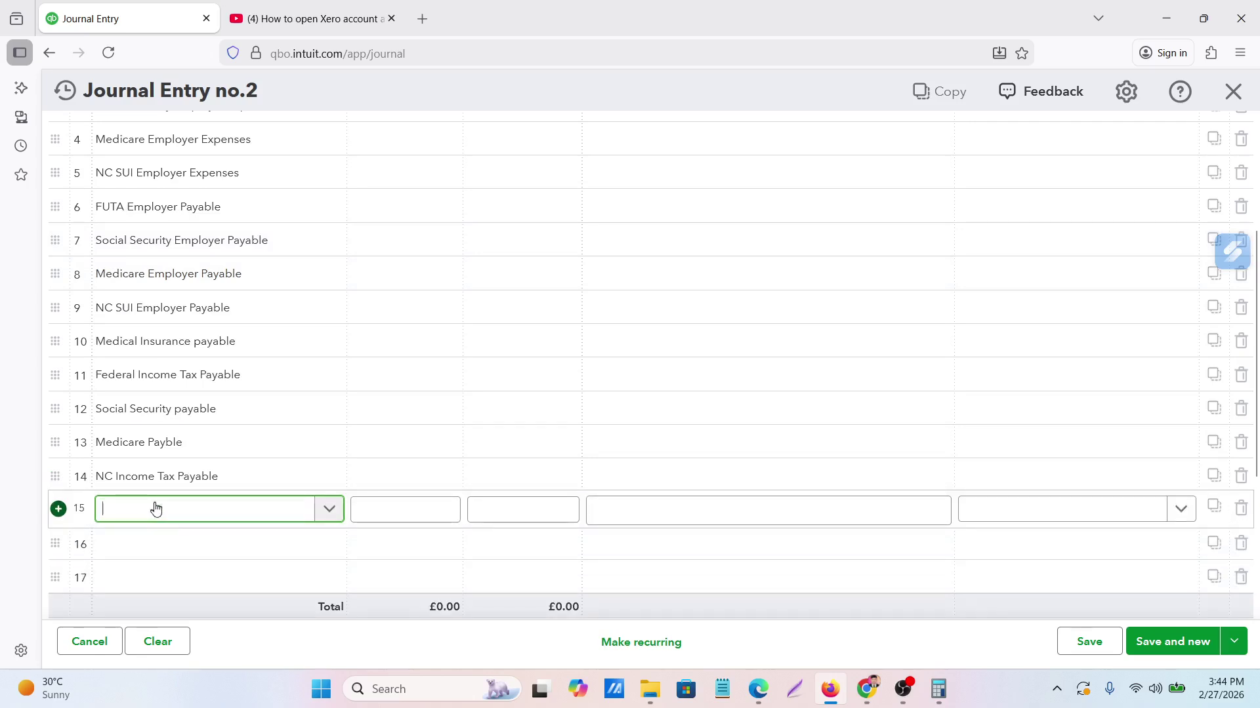
mouse_move(867, 688)
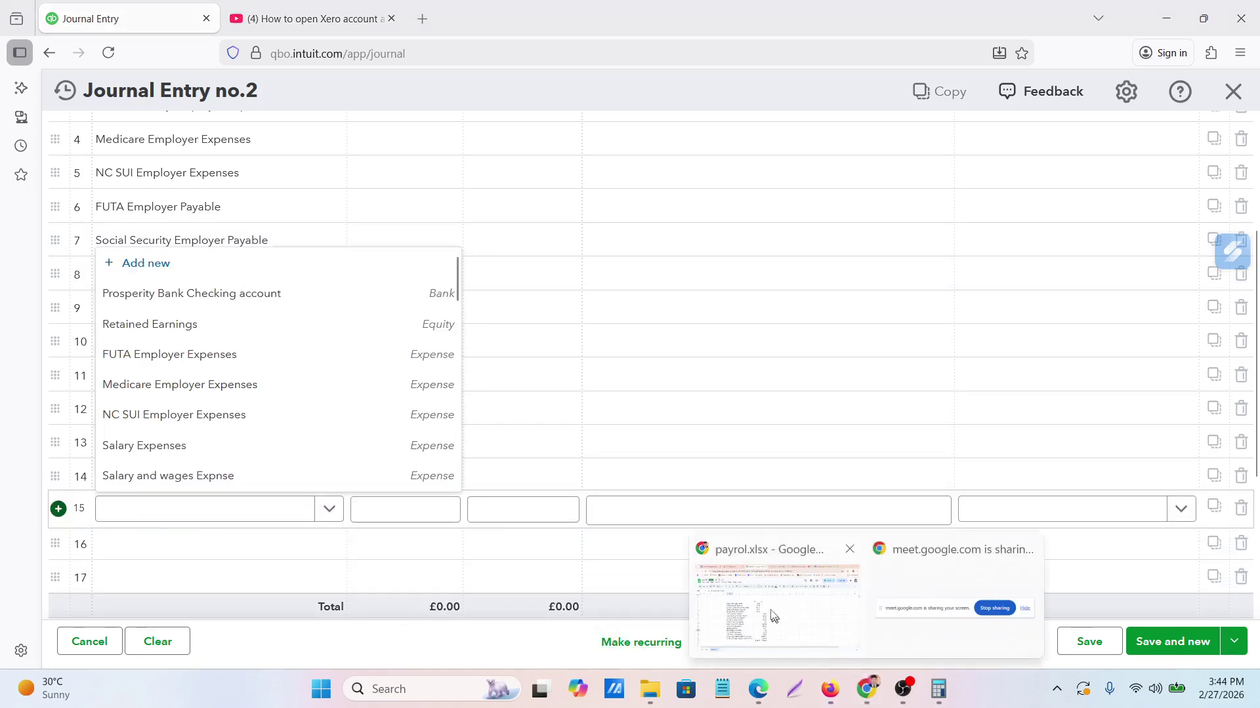
left_click(776, 617)
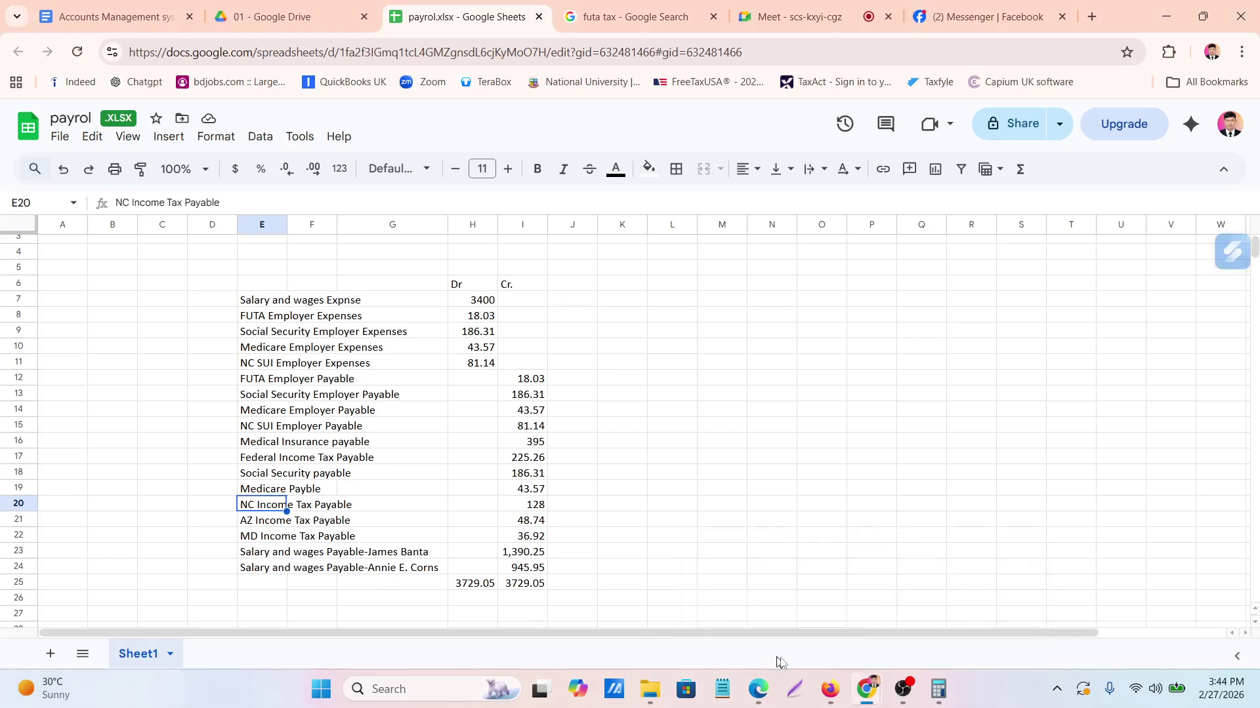
left_click(830, 688)
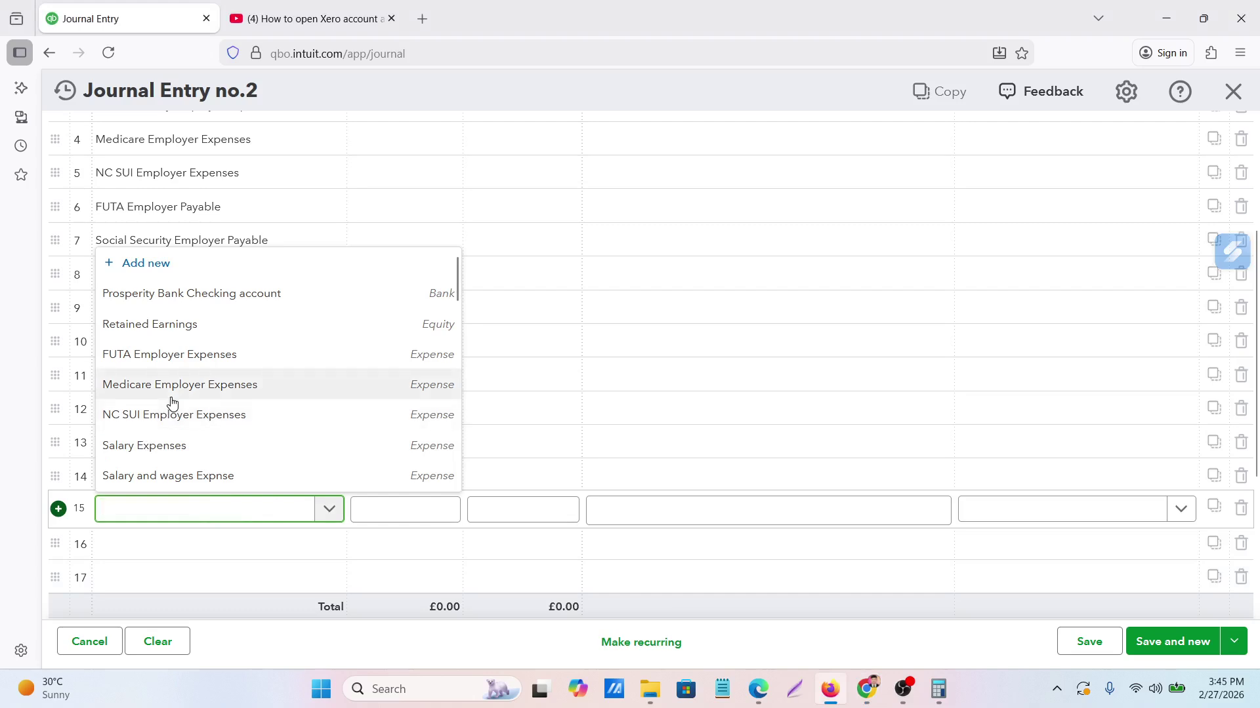
scroll(172, 403, "down", 10)
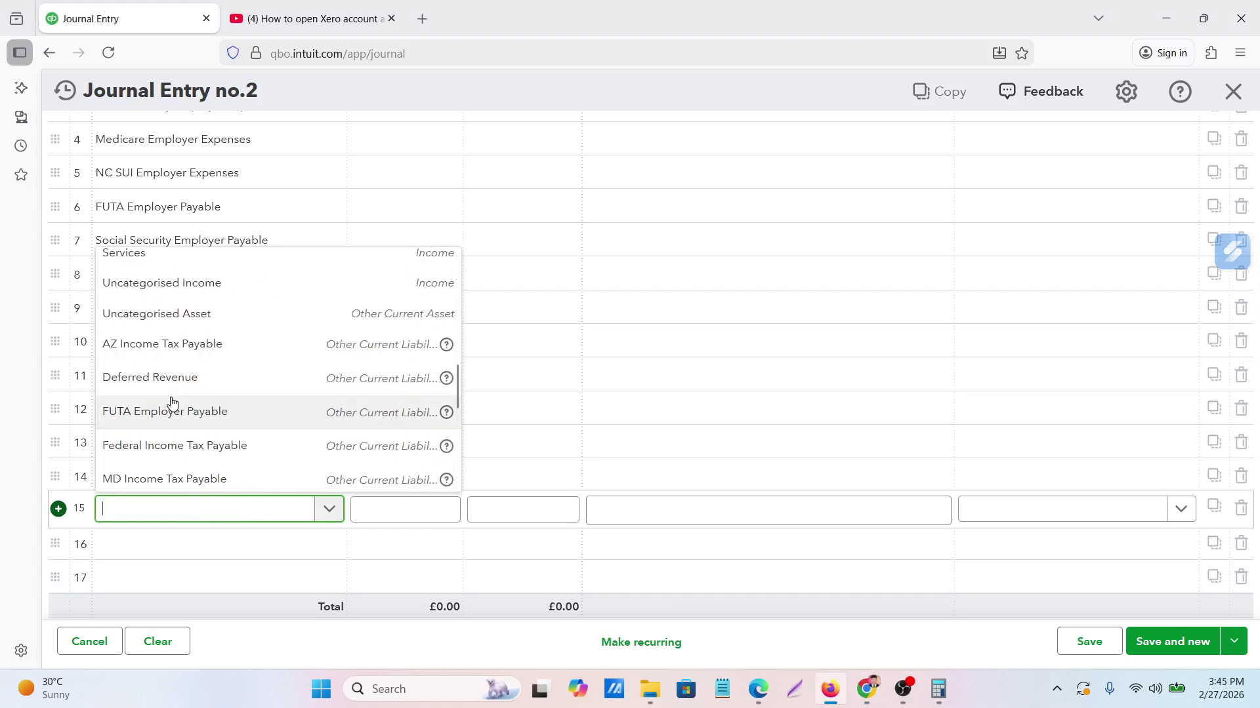
left_click(172, 345)
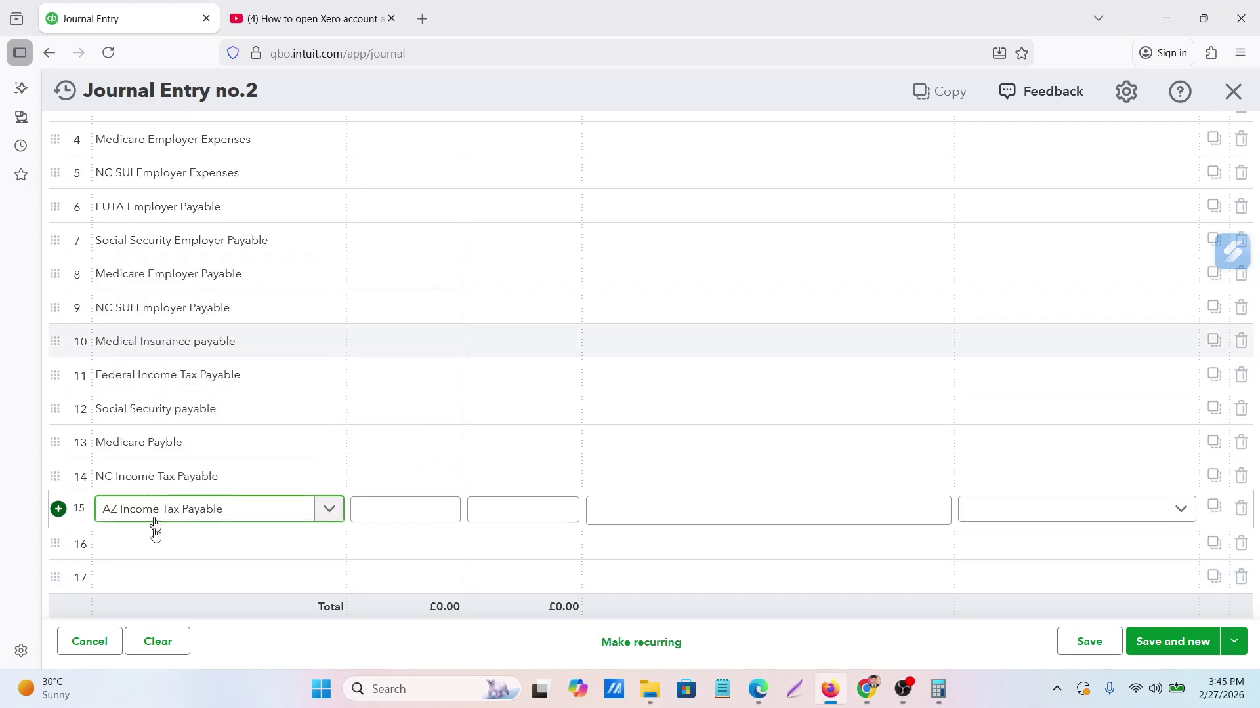
Check row 22 of the payrol spreadsheet and set QuickBooks journal line 16's account to MD Income Tax Payable
left_click(162, 552)
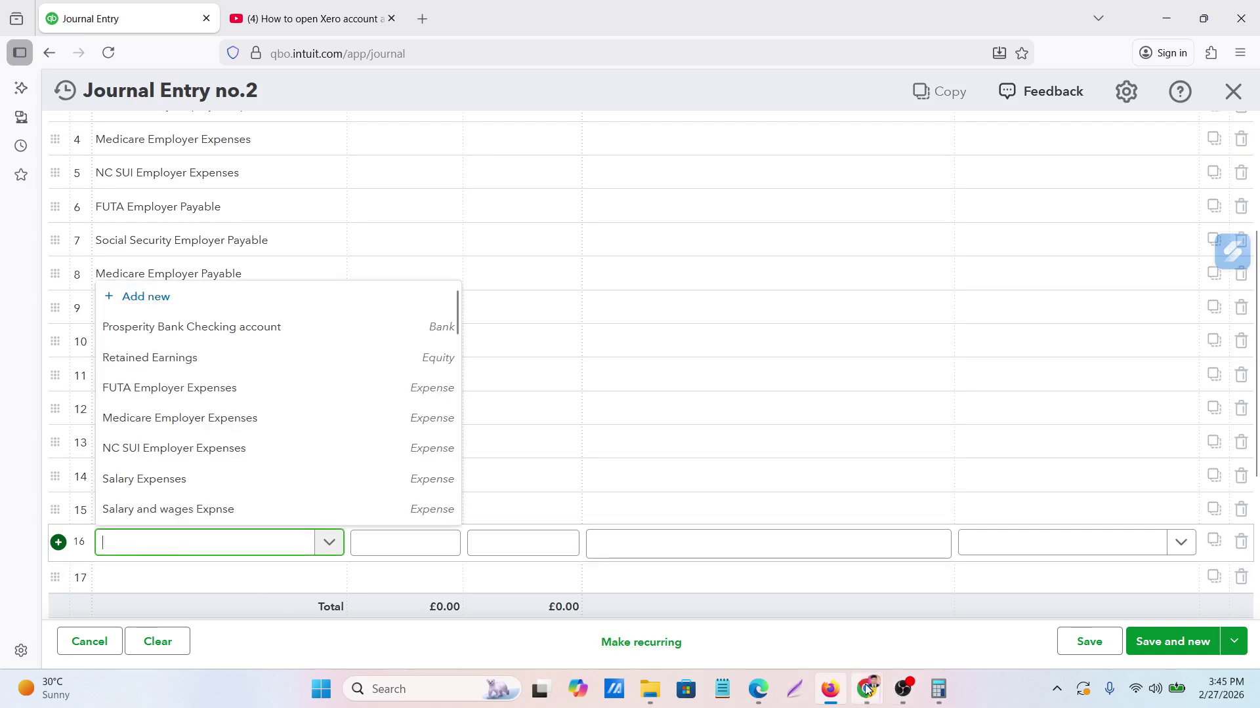
mouse_move(868, 688)
left_click(788, 613)
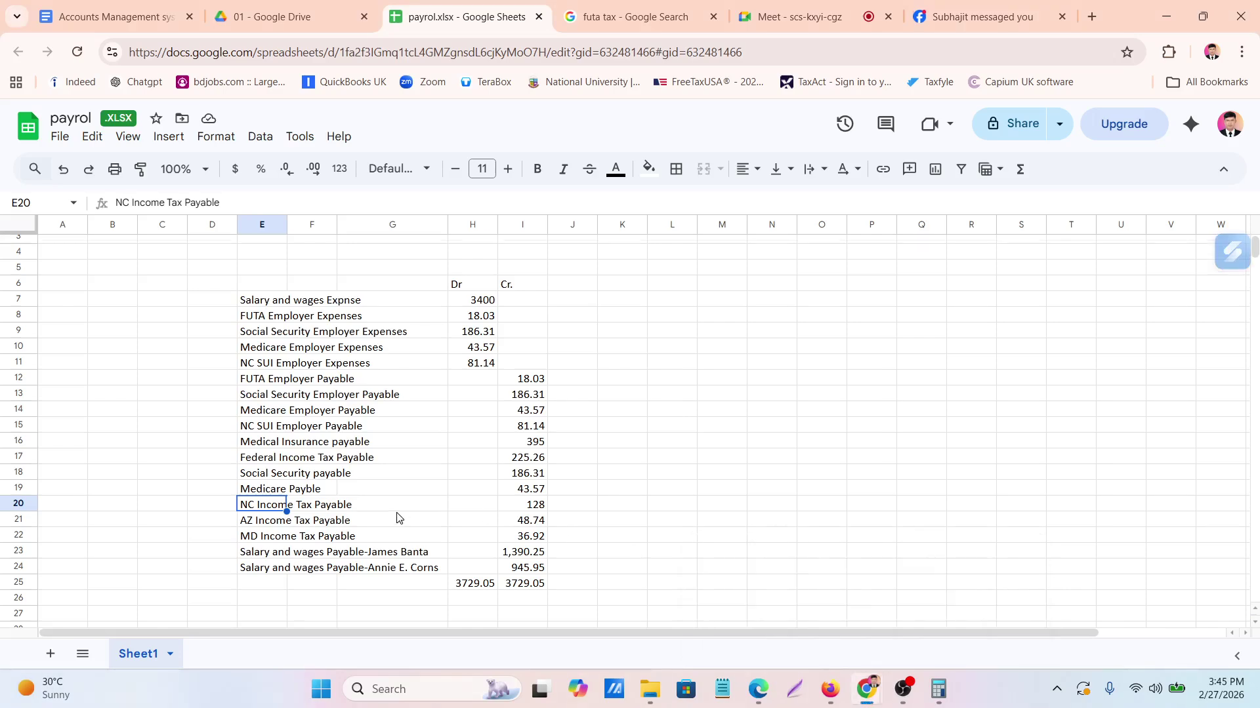
left_click(251, 459)
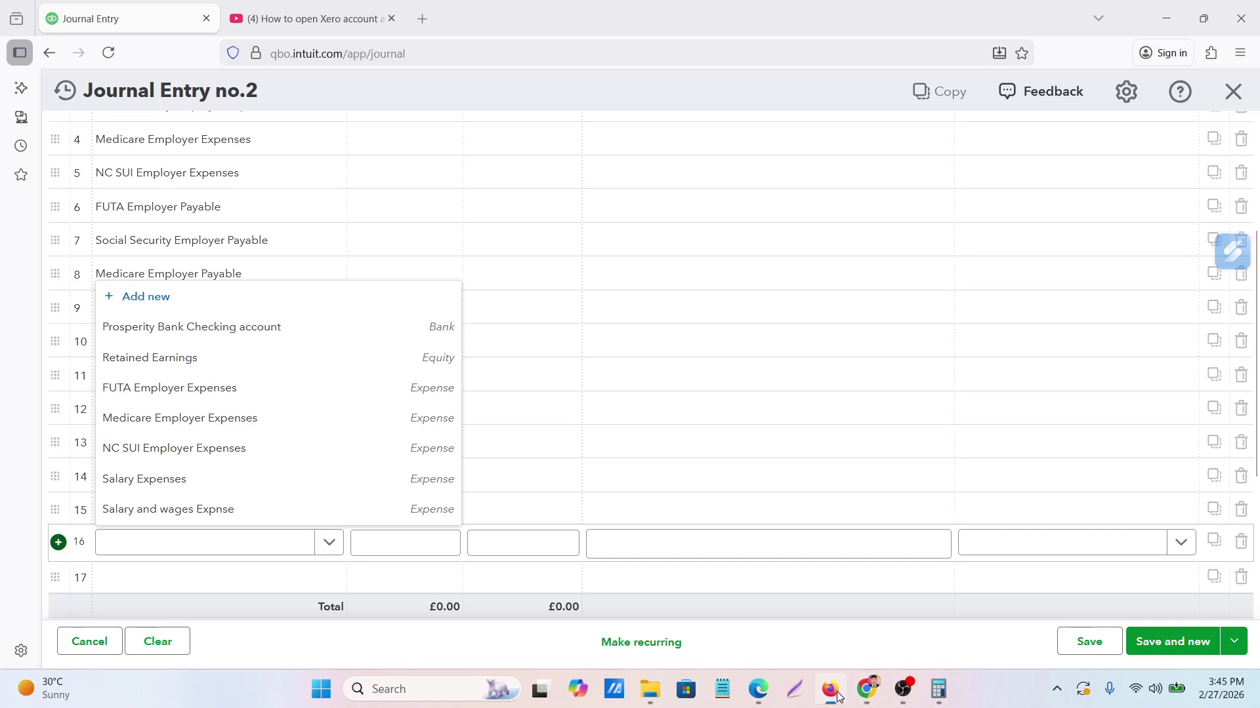
left_click(831, 690)
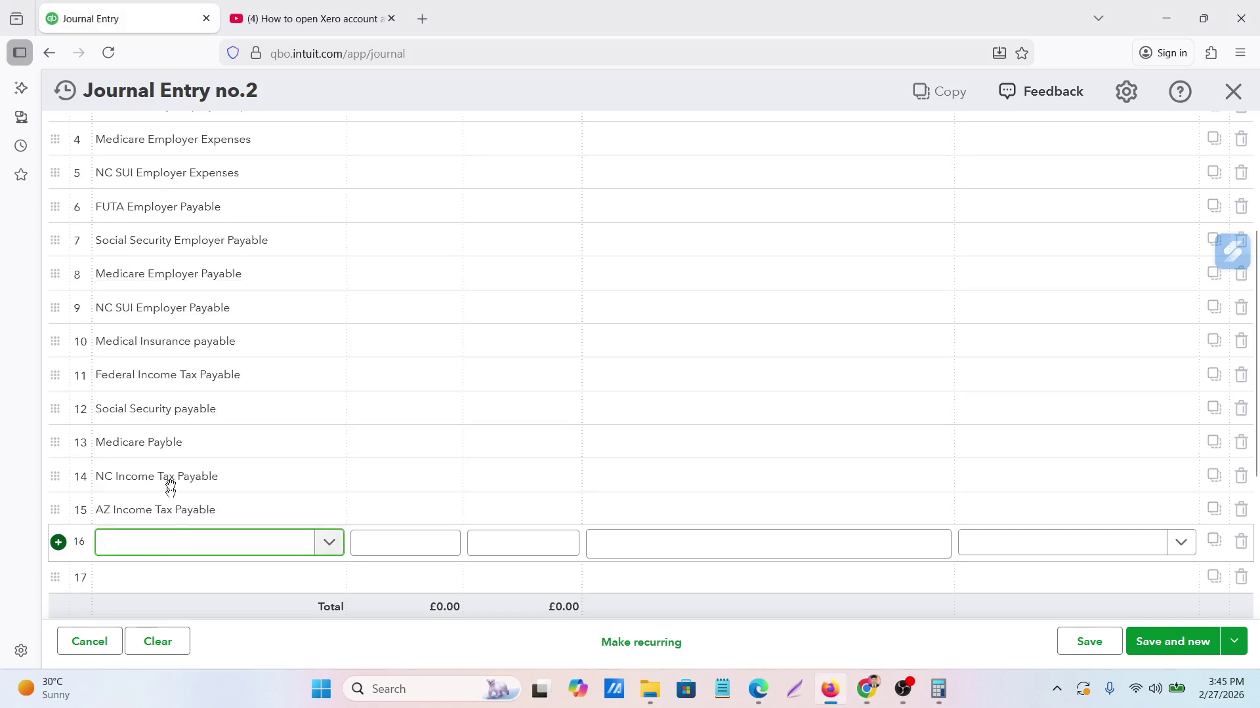
scroll(171, 506, "down", 3)
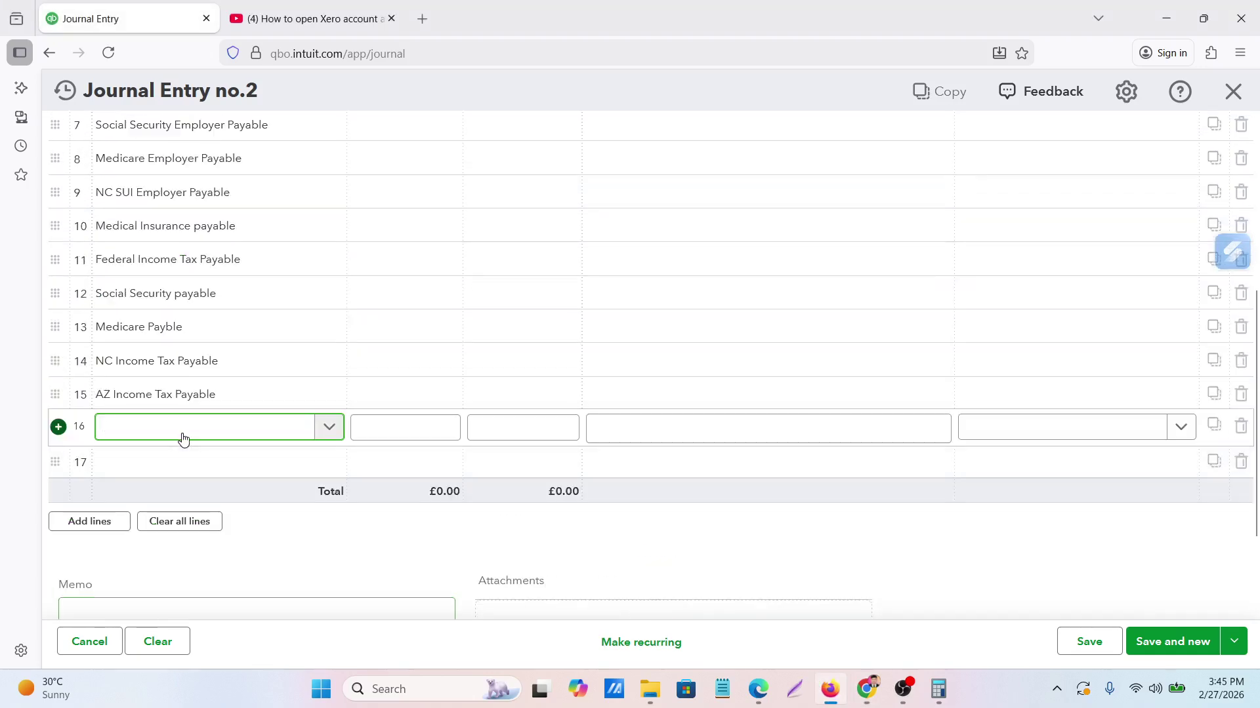
left_click(183, 439)
scroll(186, 368, "down", 10)
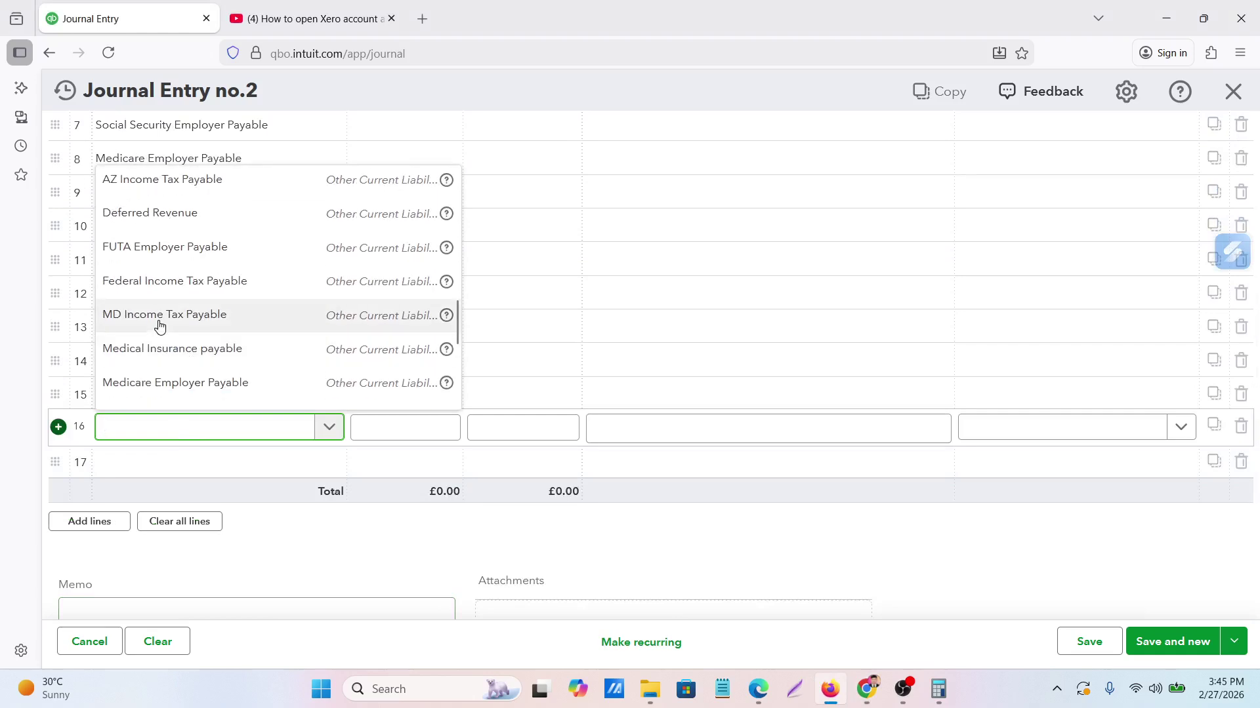
left_click(161, 328)
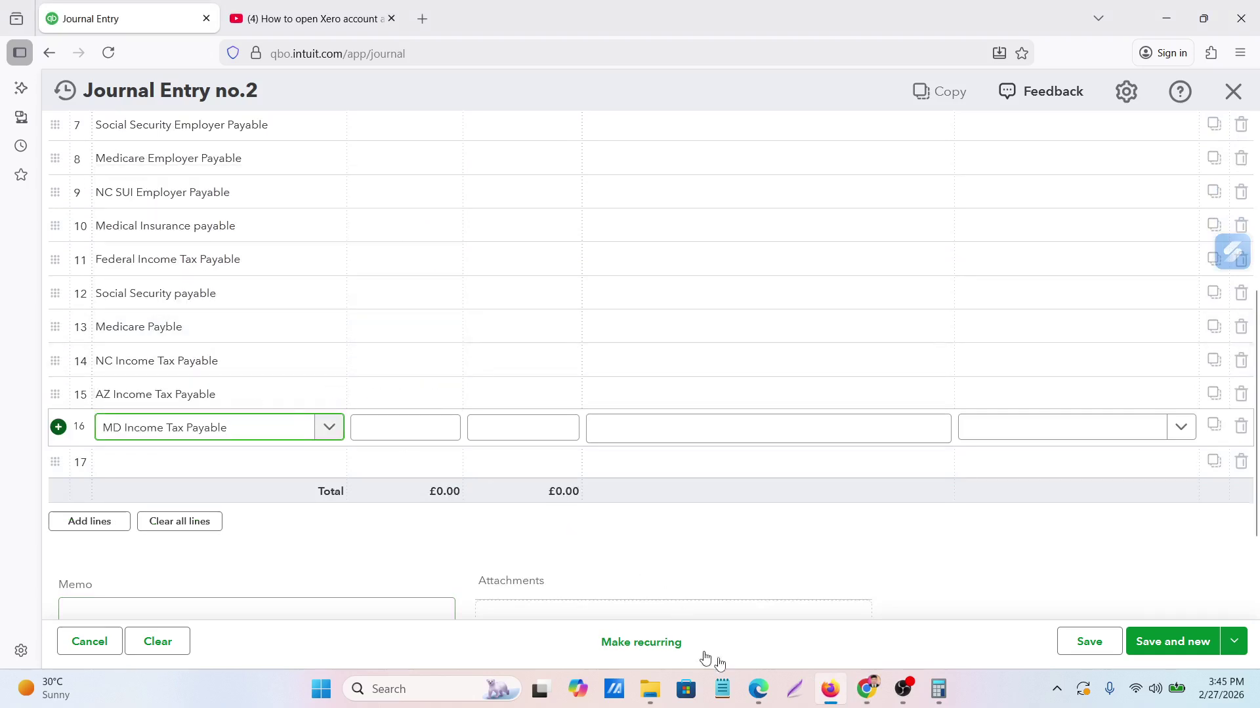
Check row 23 of the payrol spreadsheet and set QuickBooks journal line 17's account to that employee's Salary and wages Payable account
mouse_move(867, 689)
left_click(807, 638)
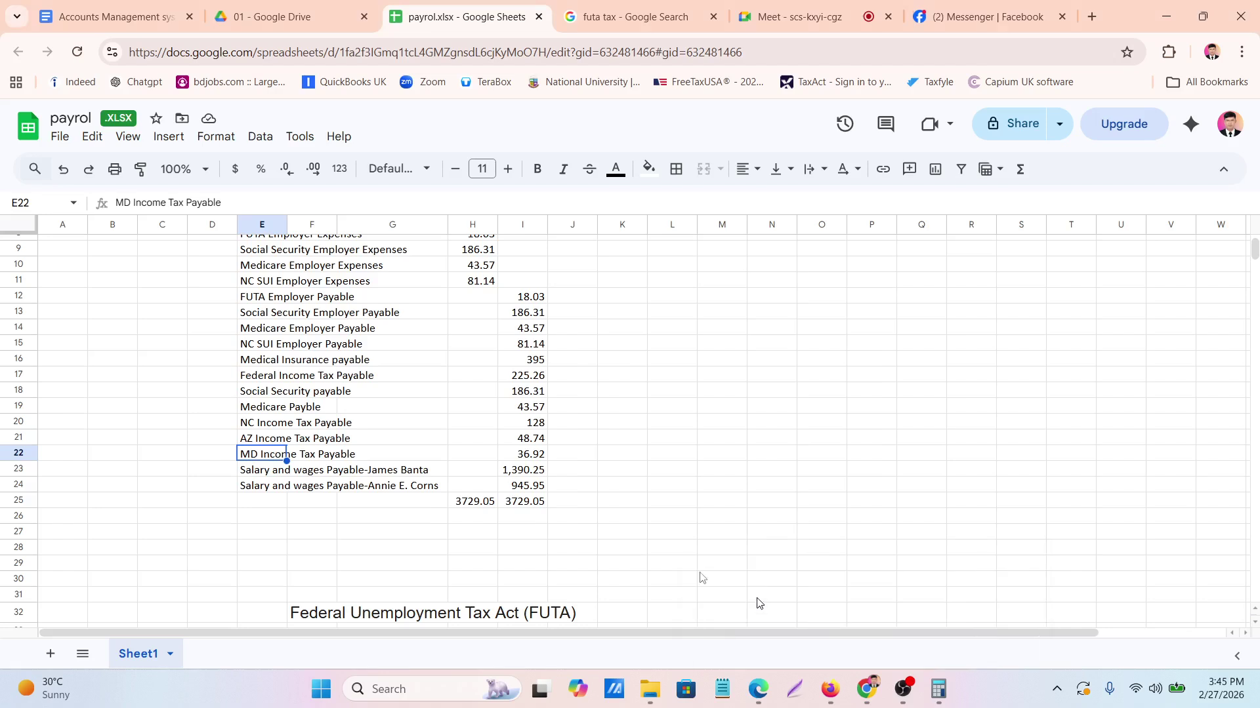
left_click(254, 473)
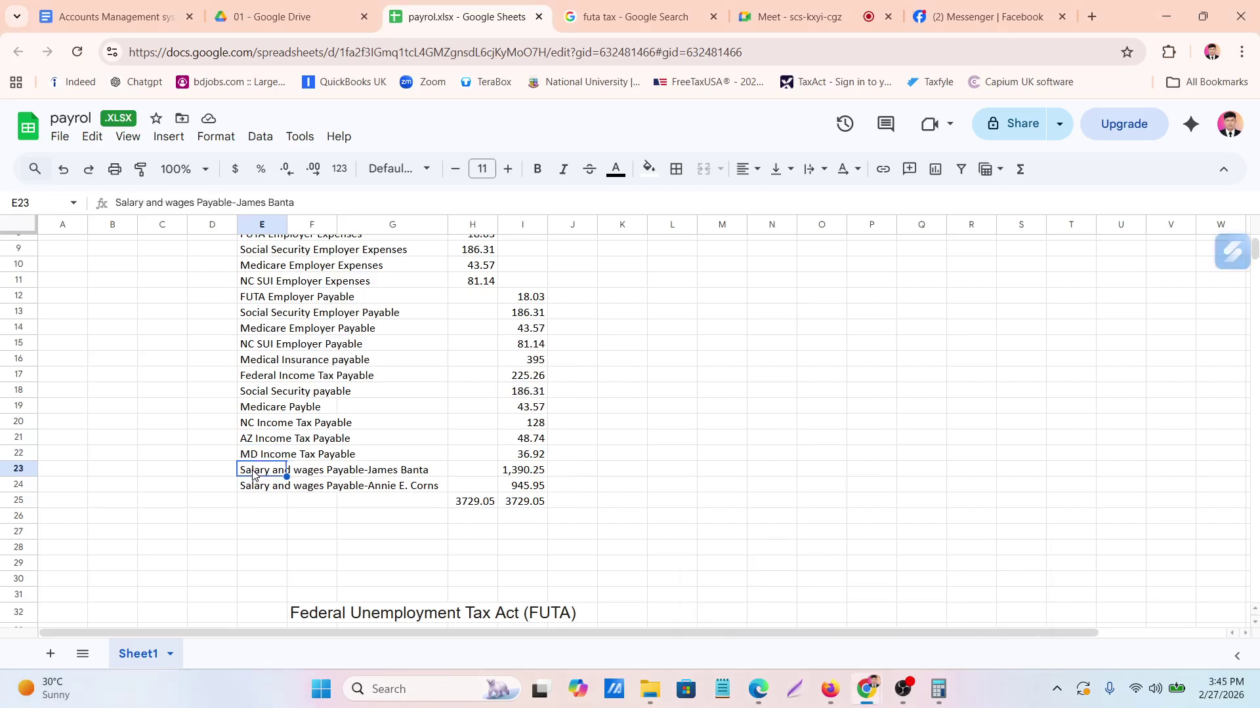
left_click(831, 689)
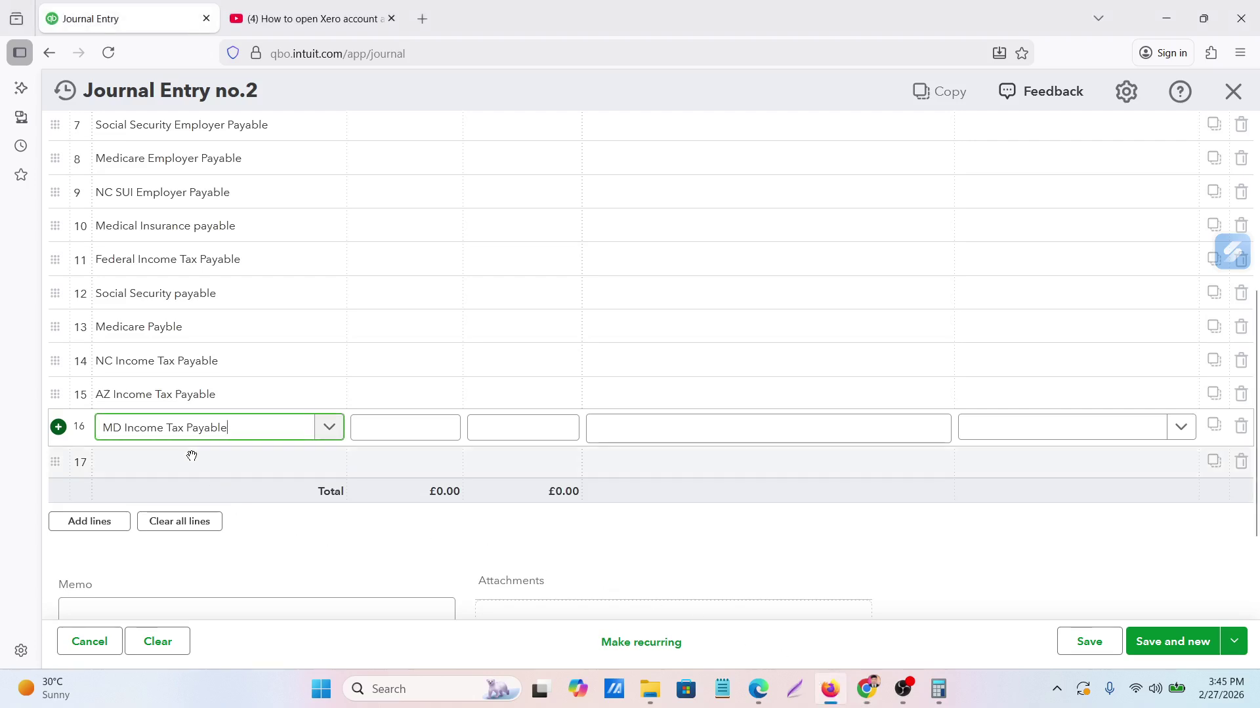
left_click(171, 473)
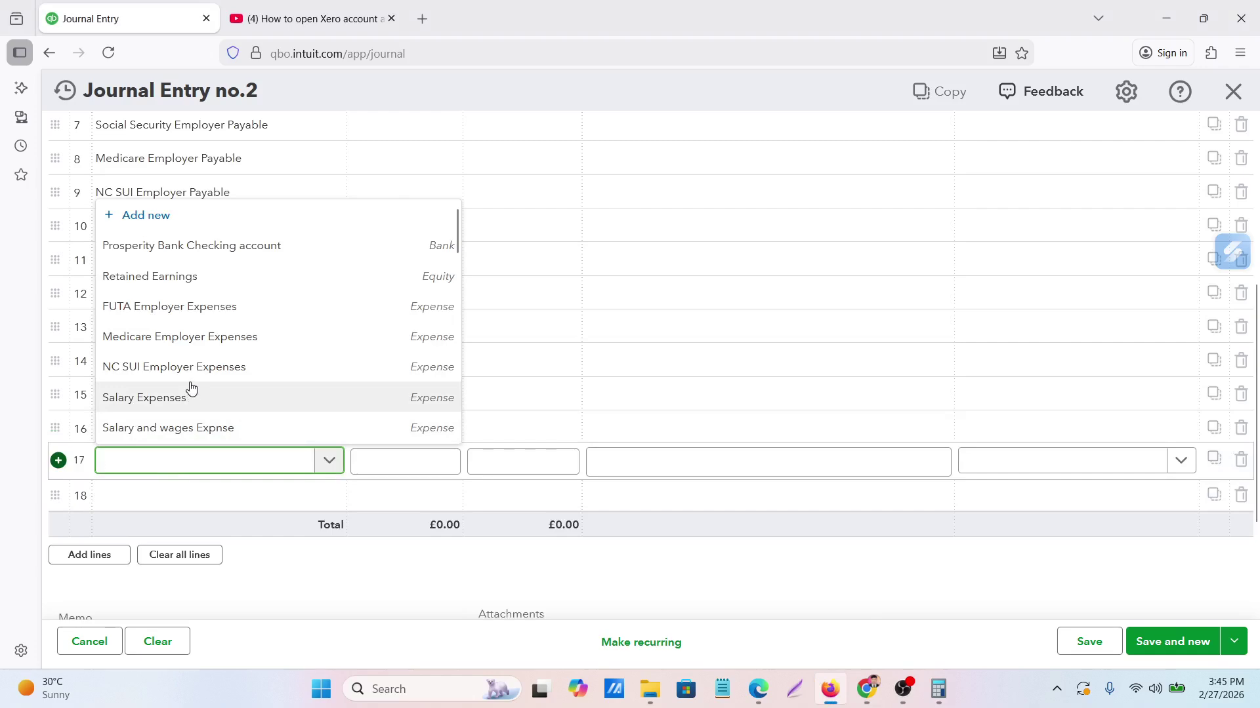
scroll(191, 388, "down", 10)
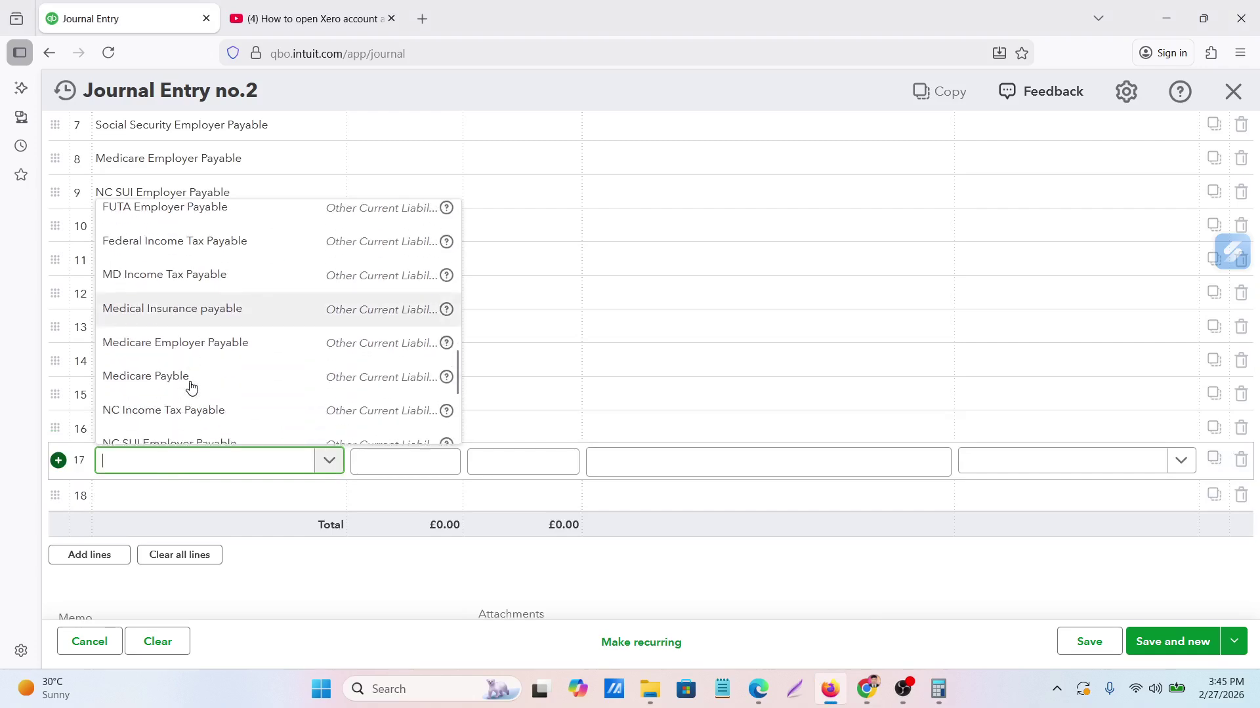
scroll(191, 387, "down", 3)
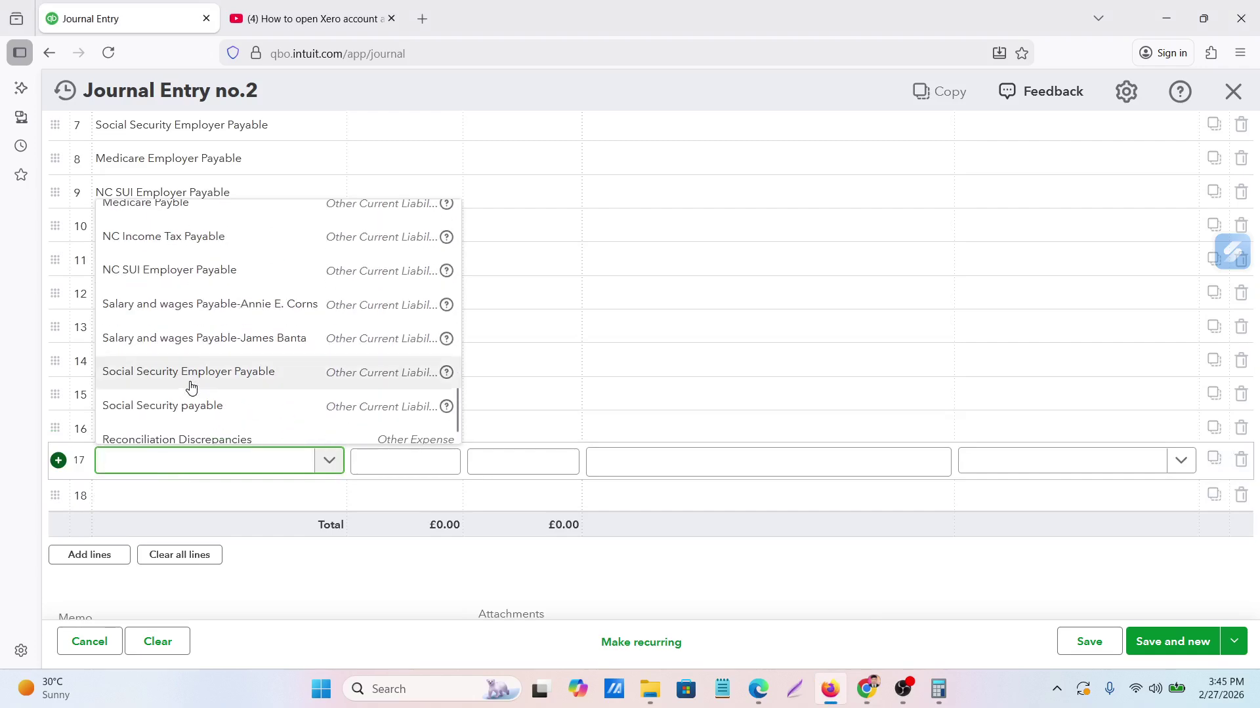
left_click(184, 341)
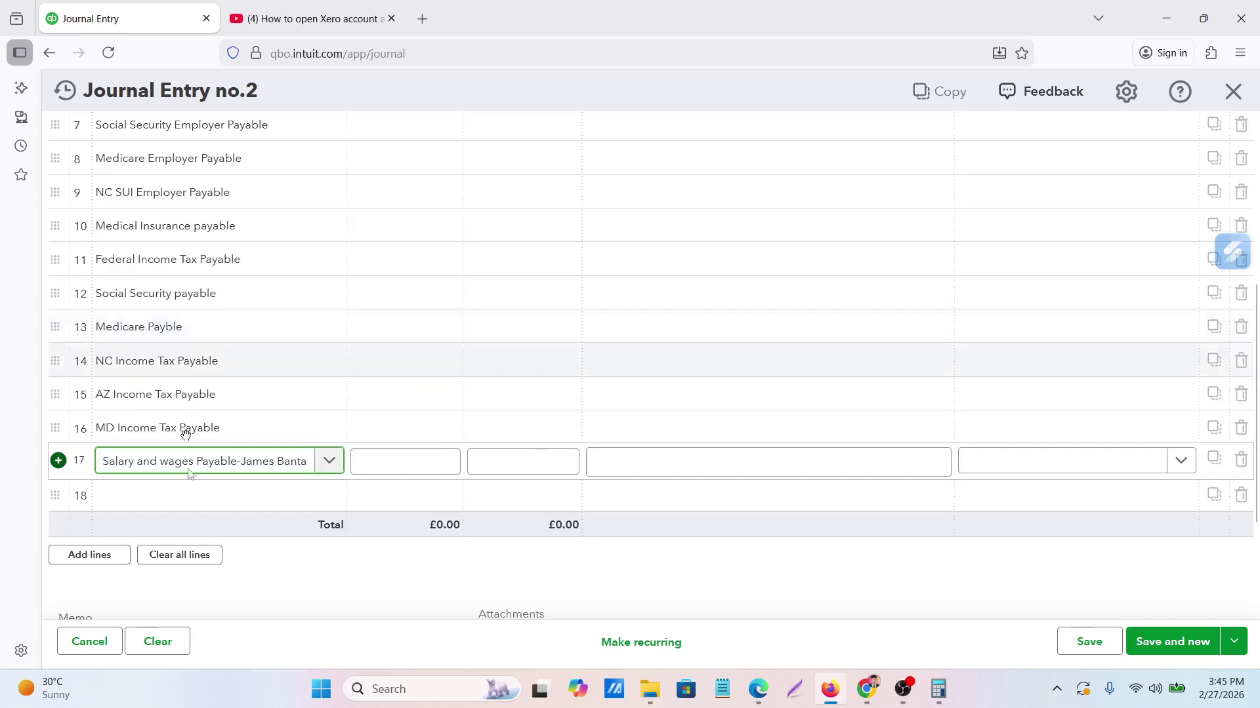
Check row 24 of the payrol spreadsheet and set QuickBooks journal line 18's account to that employee's Salary and wages Payable account
left_click(189, 497)
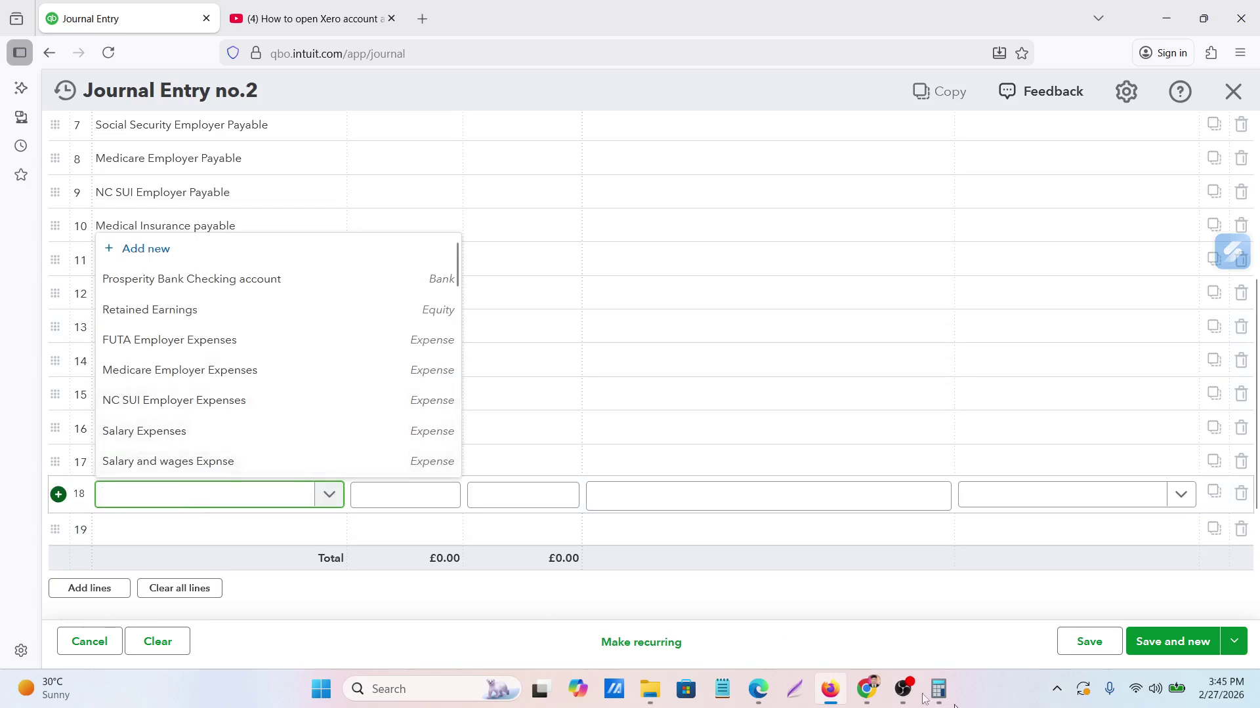
mouse_move(866, 689)
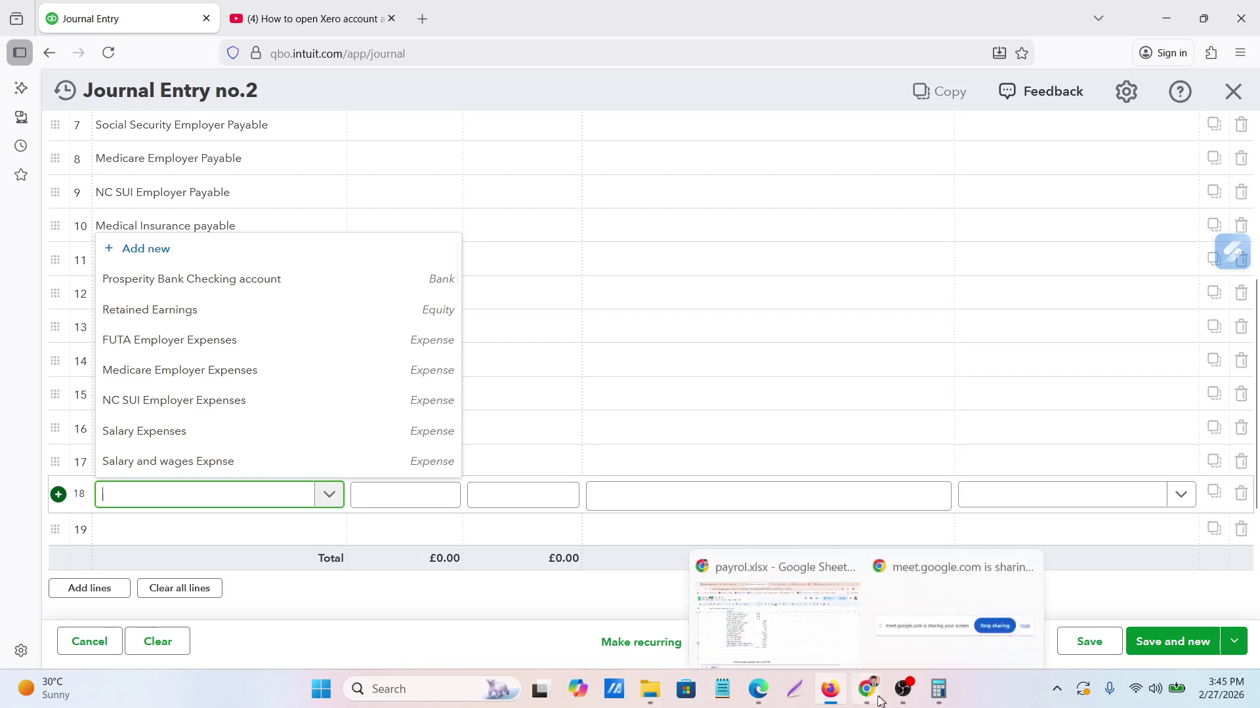
left_click(740, 601)
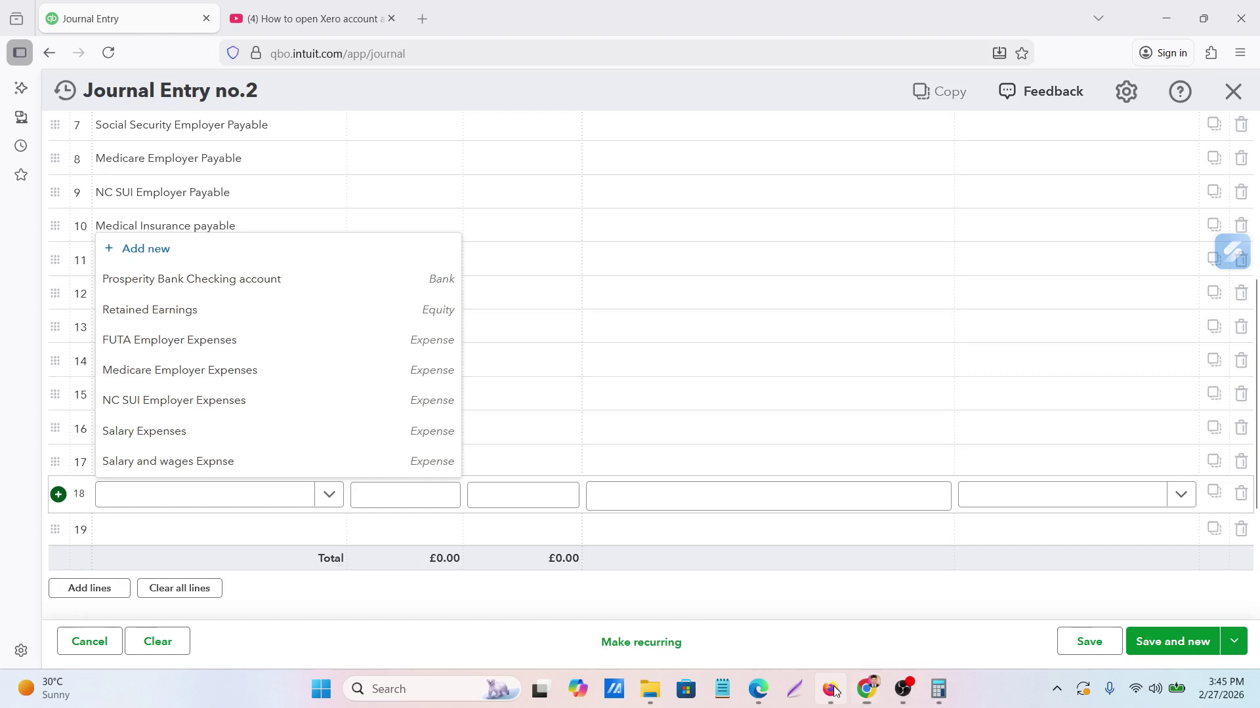
left_click(830, 689)
left_click(201, 497)
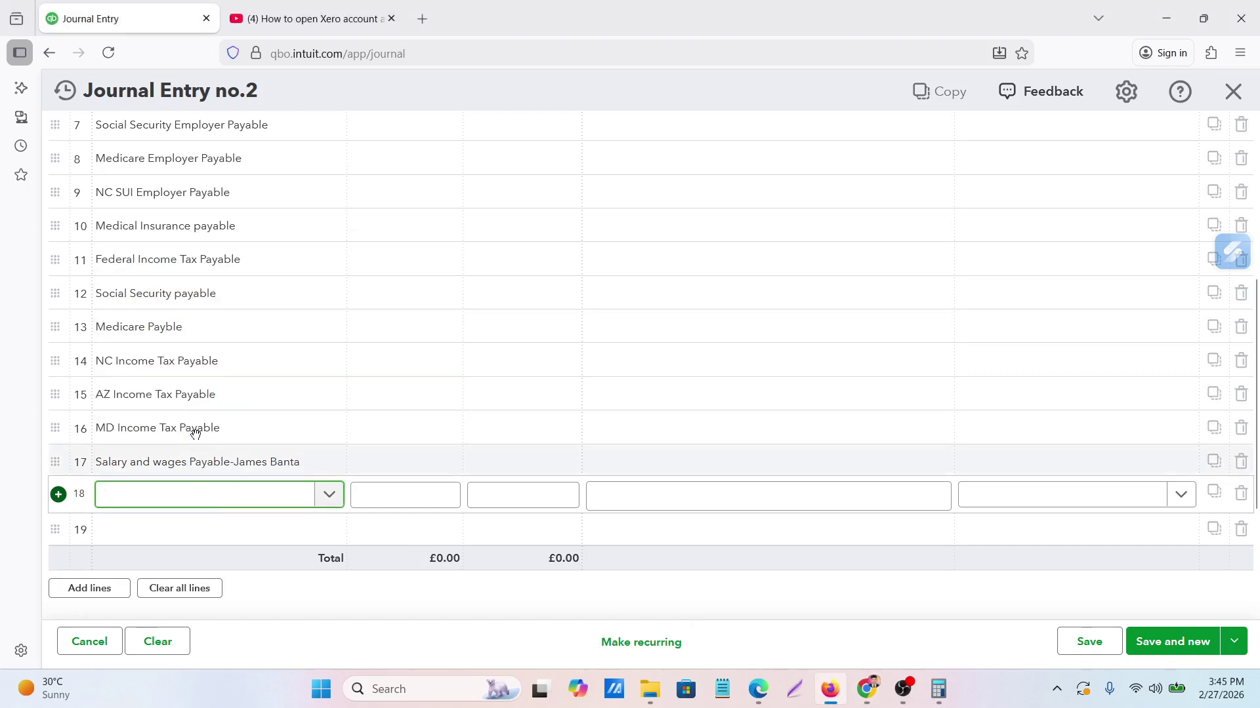
left_click(182, 491)
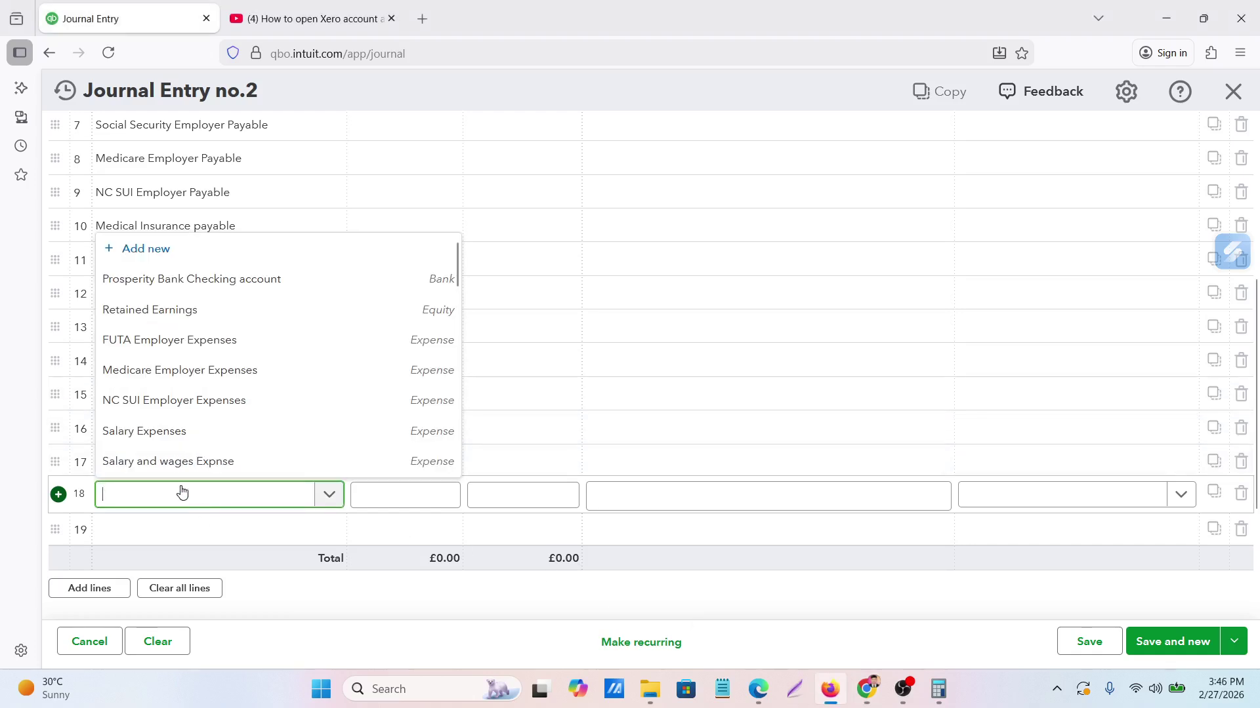
scroll(174, 422, "down", 15)
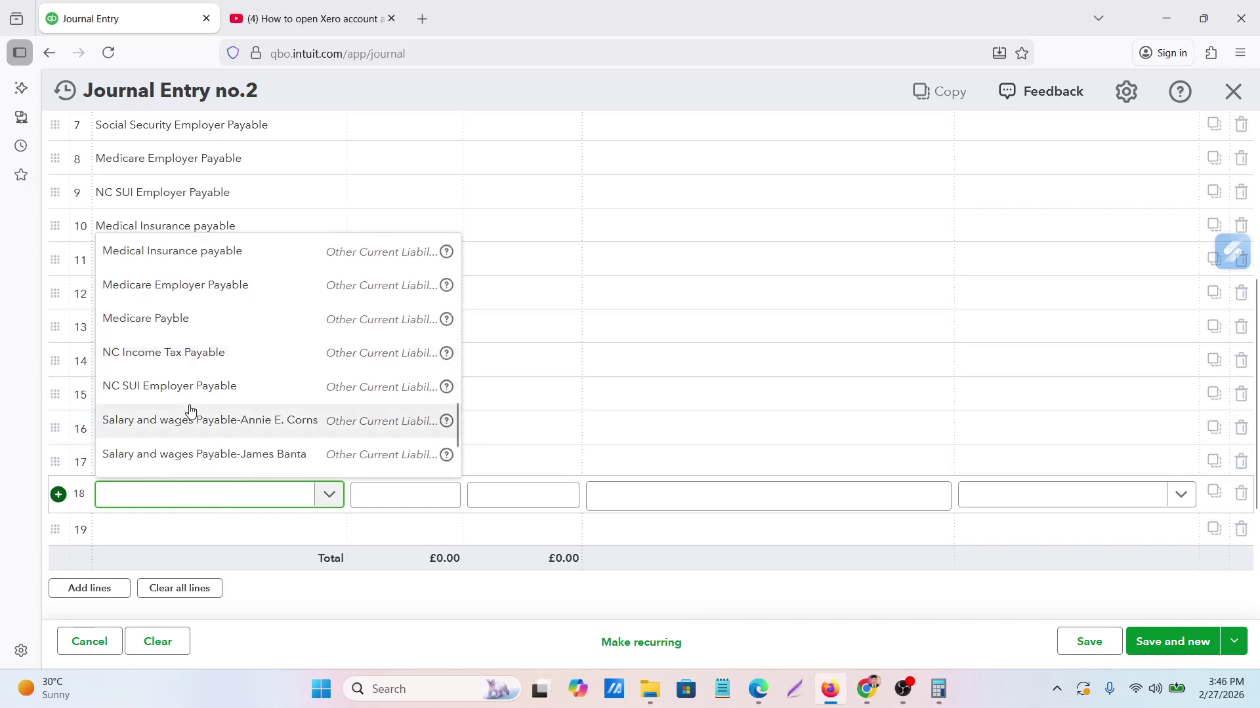
scroll(189, 412, "down", 2)
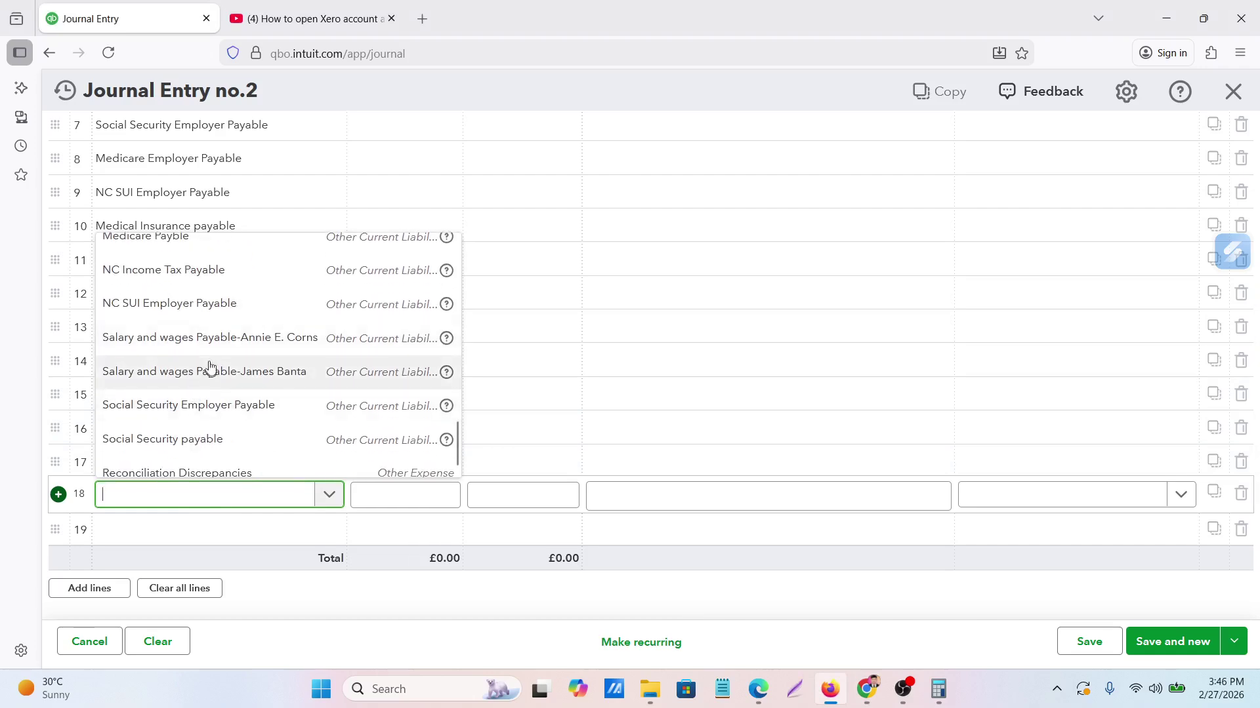
left_click(208, 340)
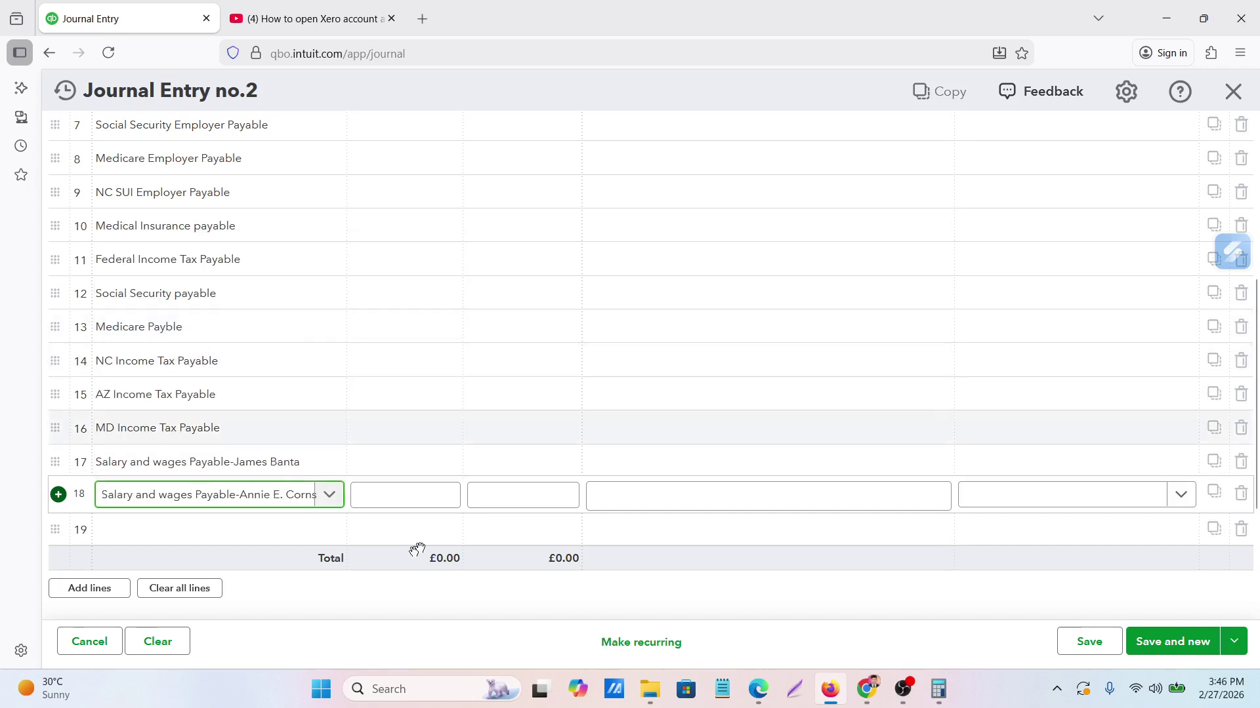
Copy the Salary and wages Expnse amount, 3400, from the payrol spreadsheet into QuickBooks journal line 1's debit
left_click(537, 389)
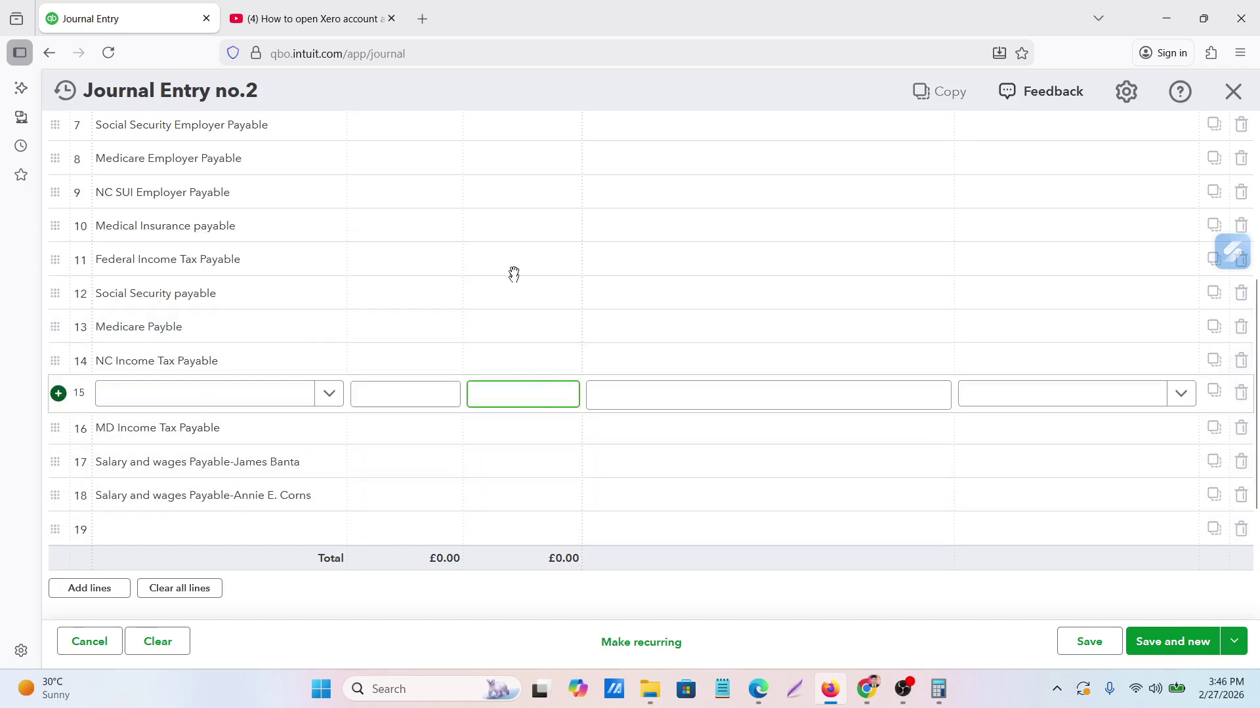
scroll(515, 292, "up", 5)
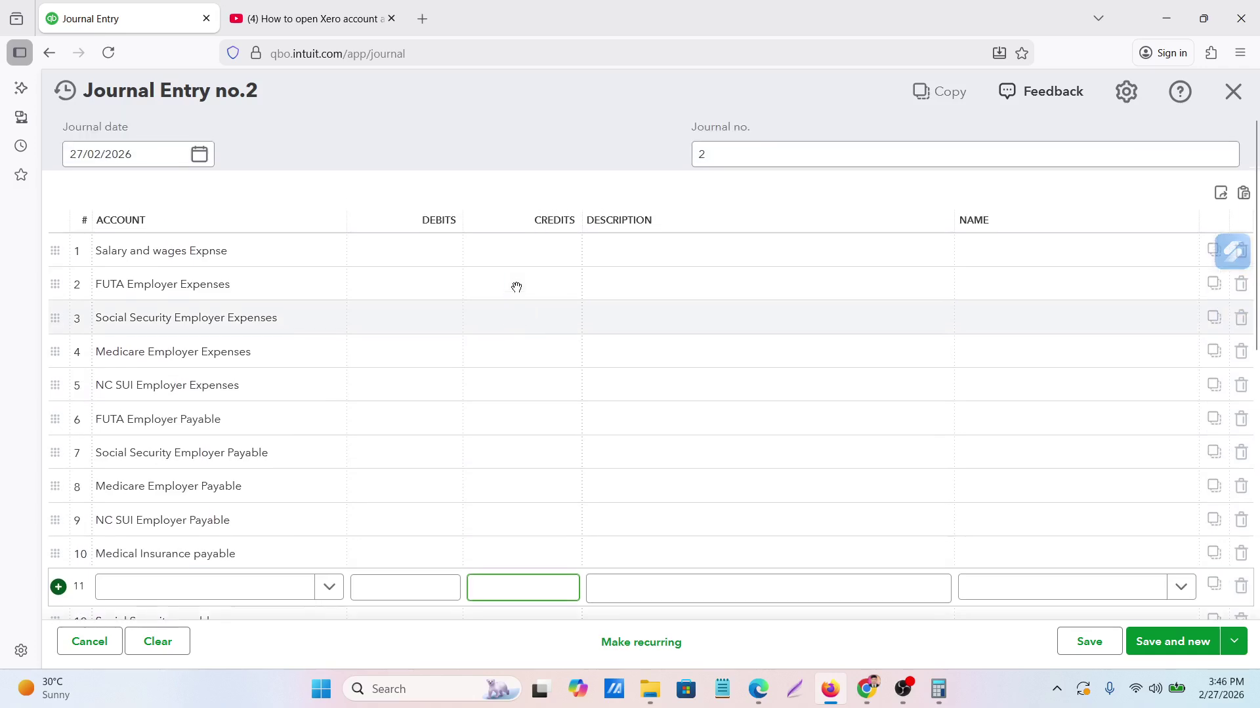
left_click(405, 254)
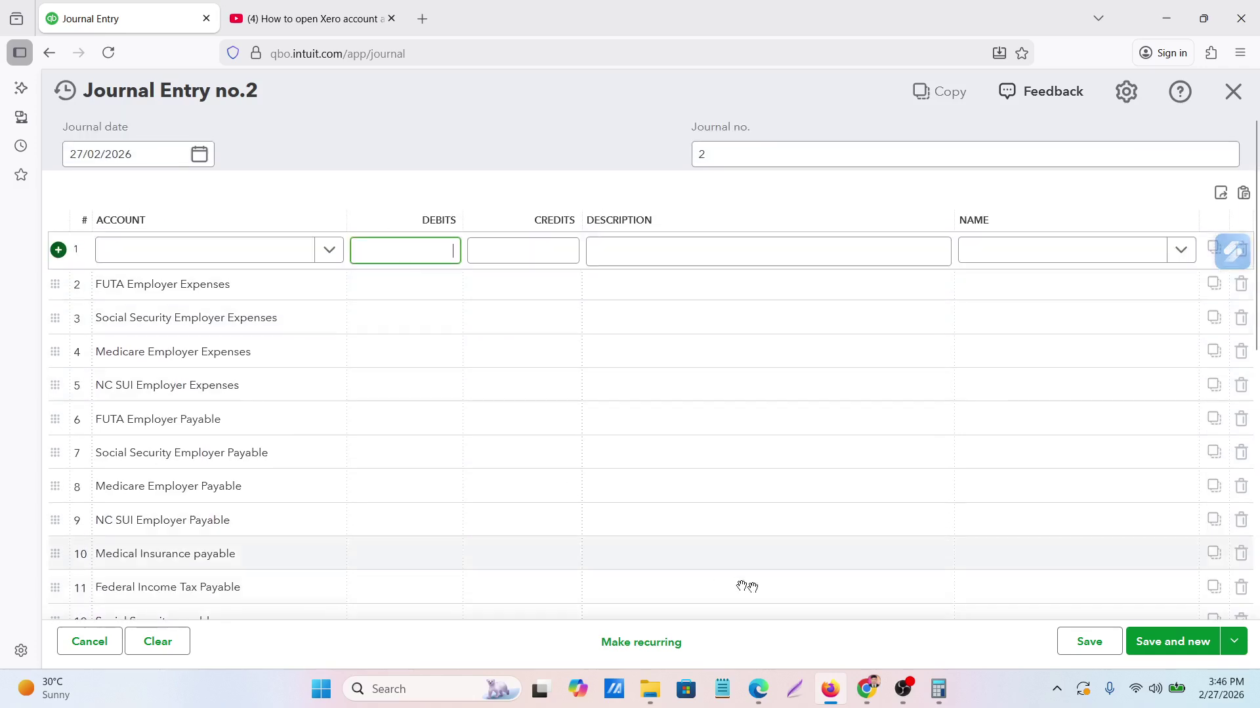
mouse_move(881, 694)
left_click(813, 636)
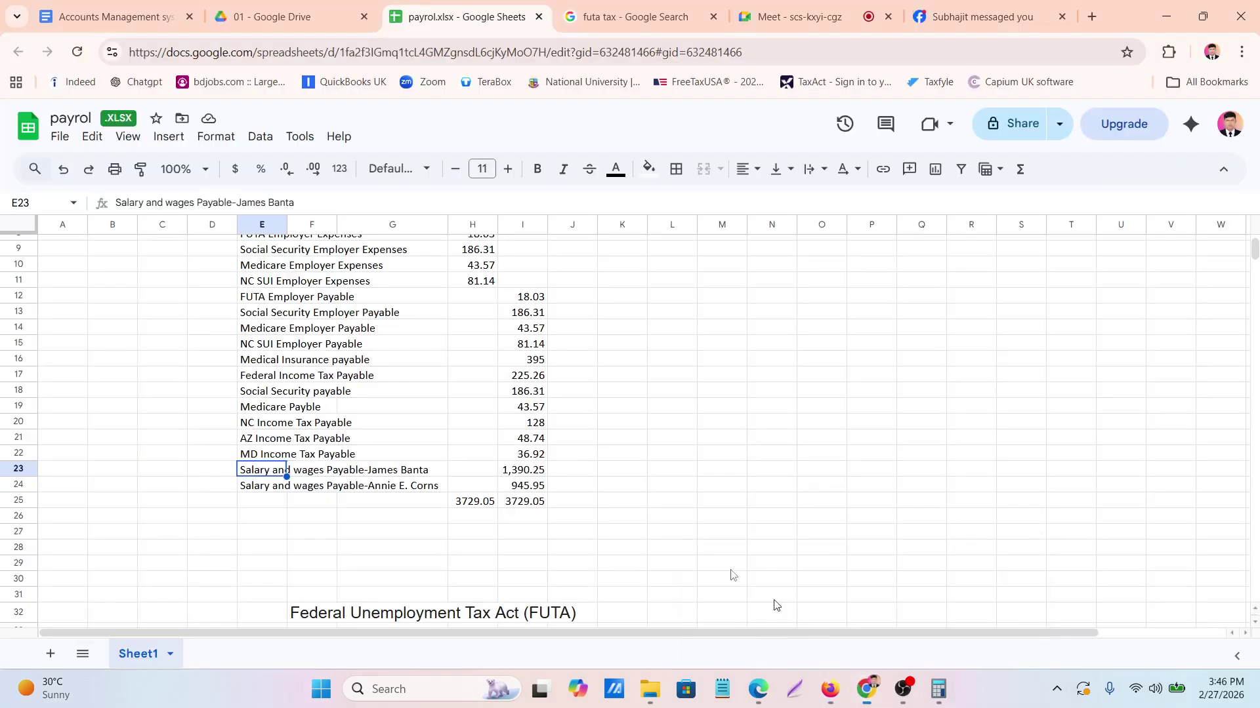
scroll(309, 318, "up", 3)
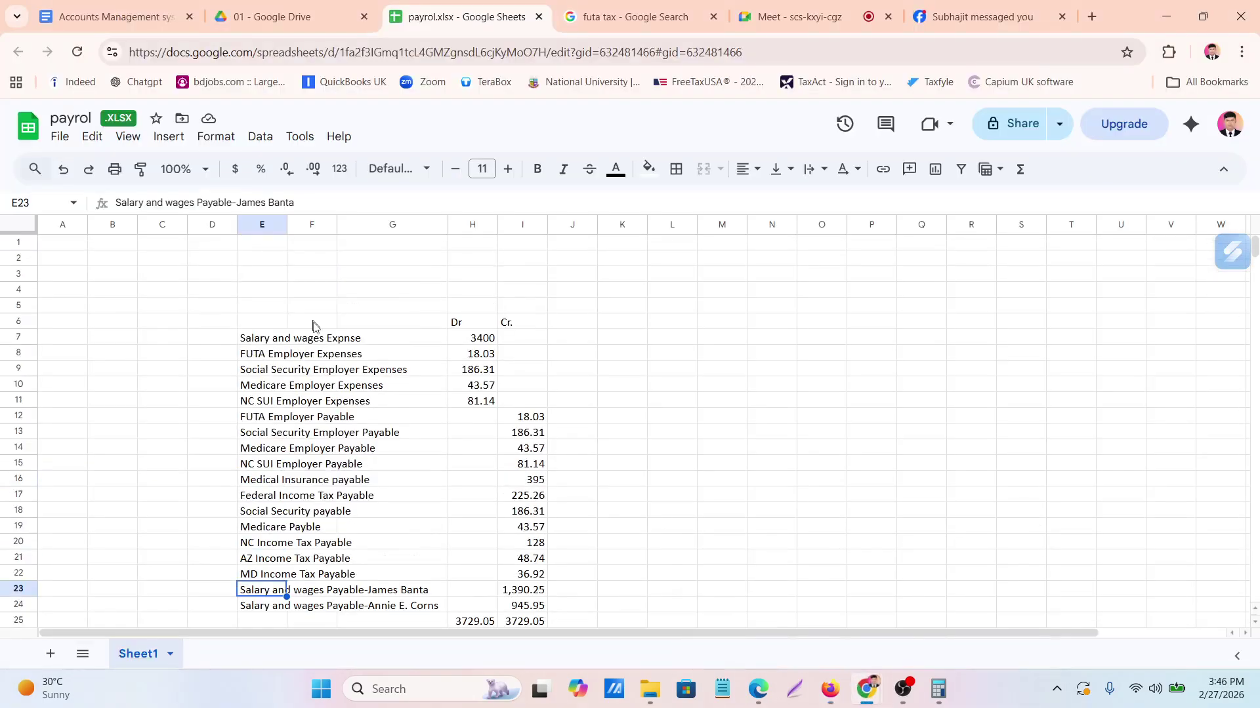
left_click(467, 343)
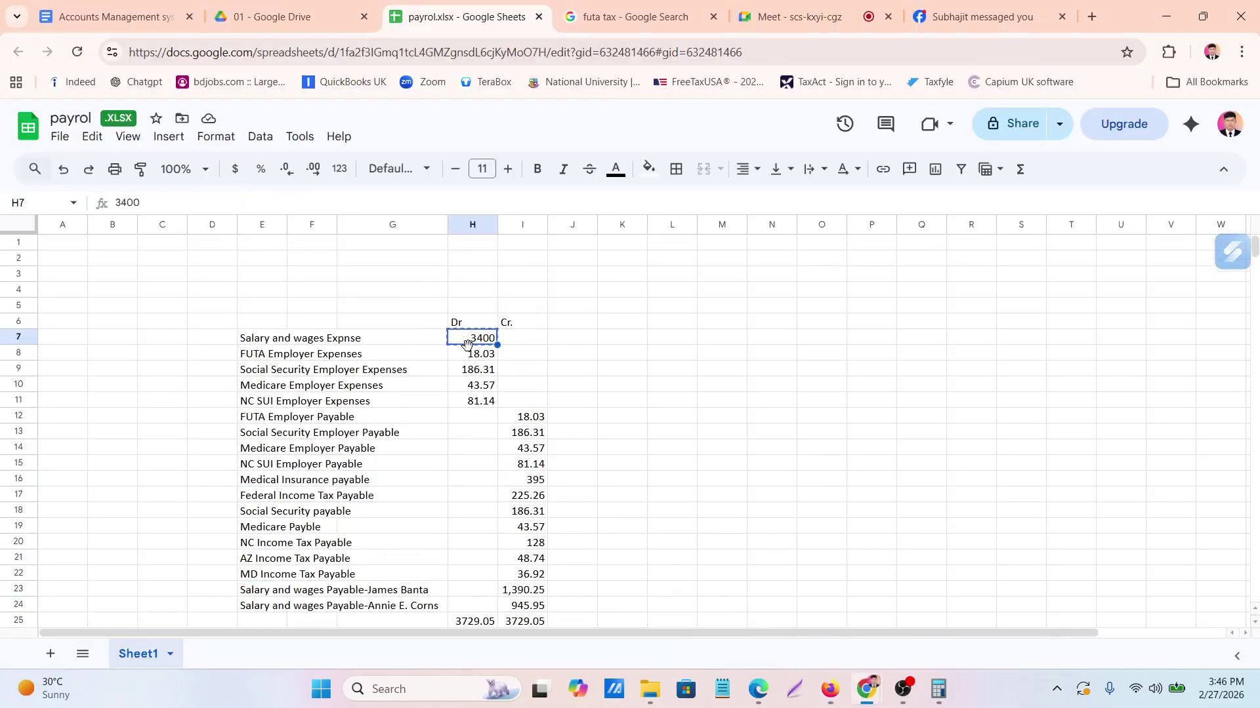
left_click(830, 689)
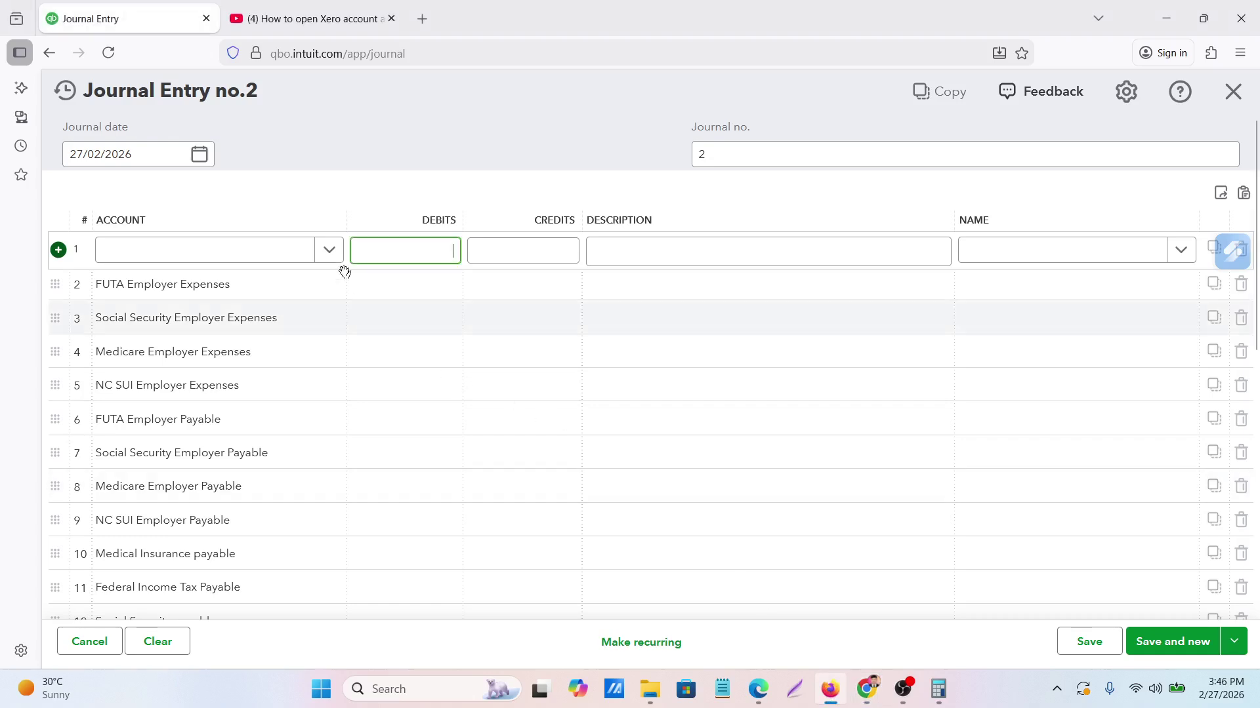
Copy the FUTA Employer Expenses amount, 18.03, from the payrol spreadsheet into QuickBooks journal line 2's debit
left_click(407, 289)
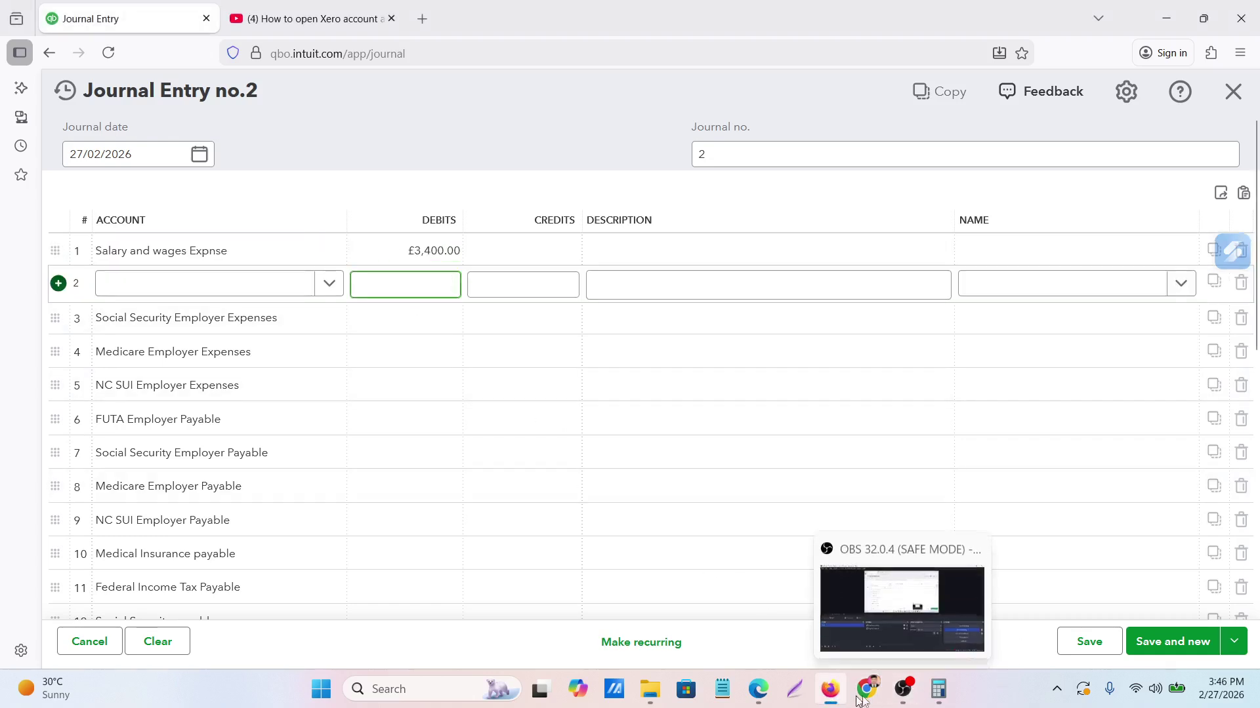
mouse_move(867, 690)
left_click(704, 596)
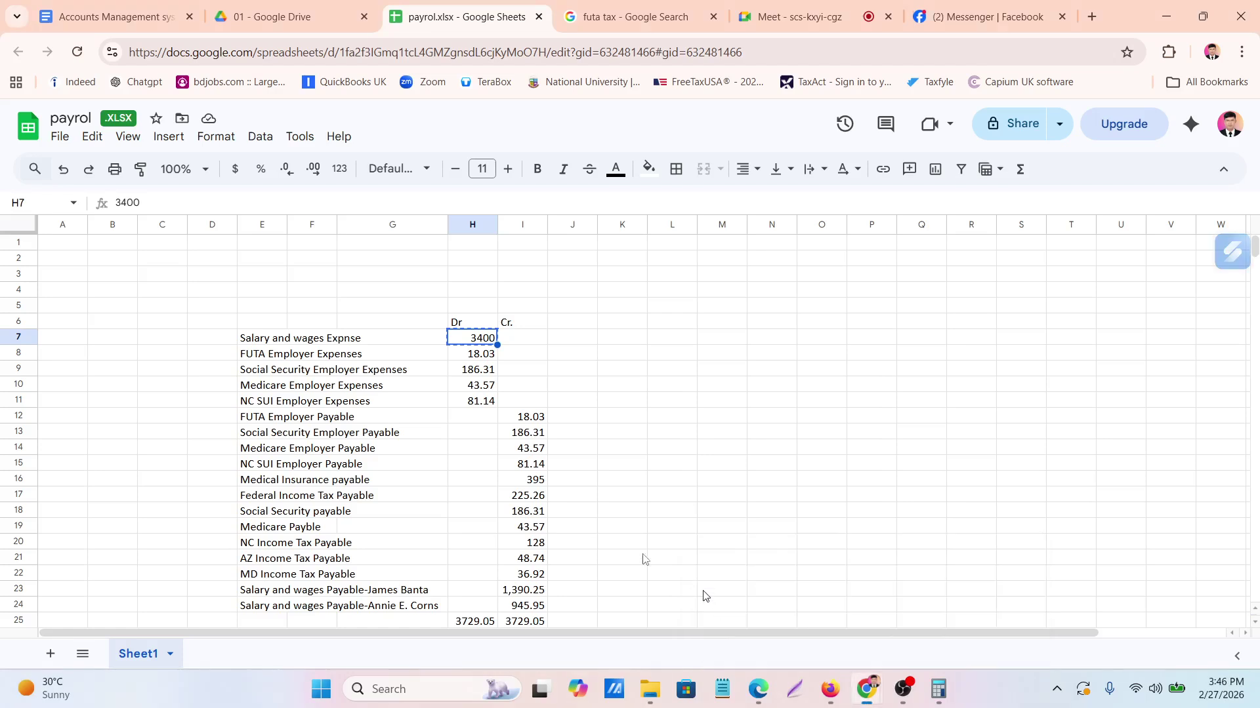
left_click(471, 358)
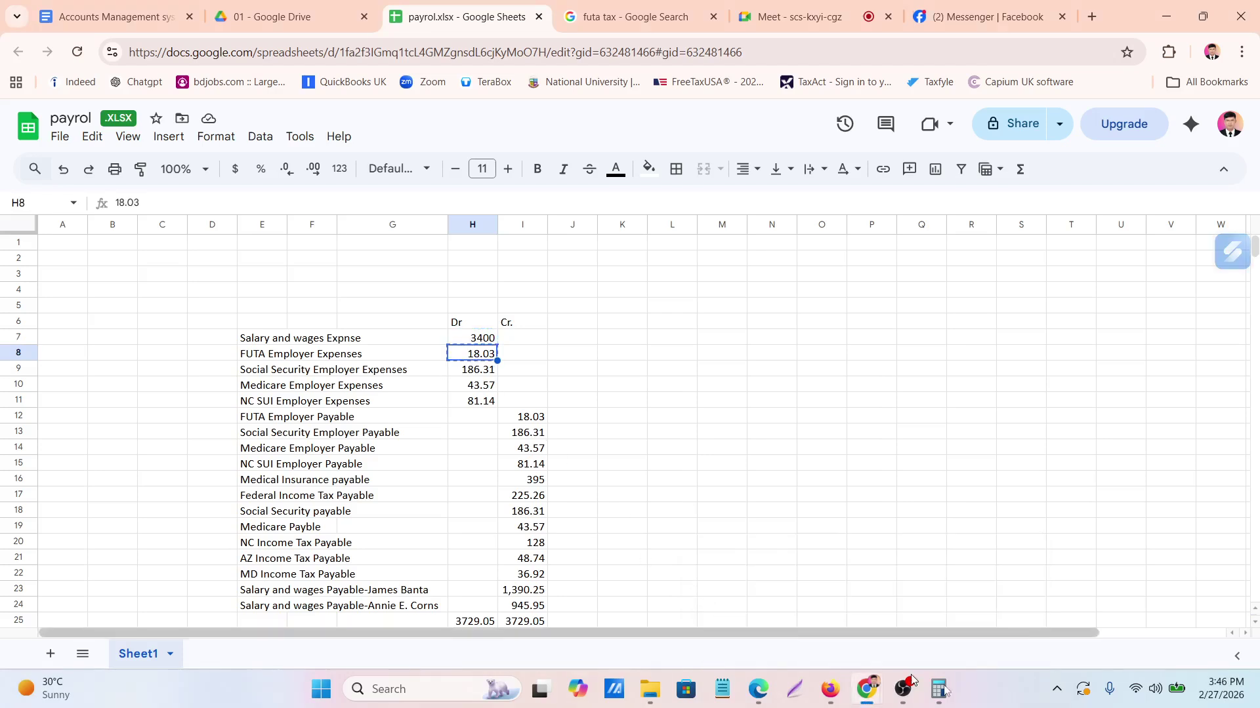
left_click(839, 692)
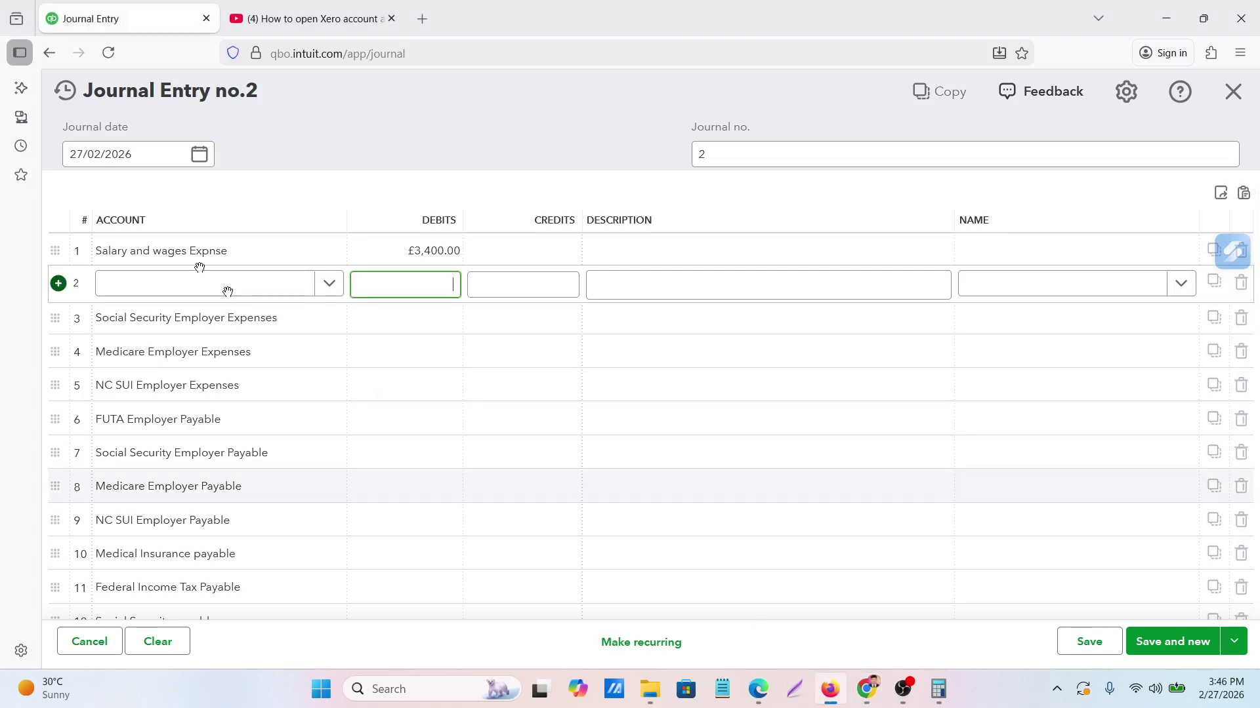
key("ctrl+v")
left_click(417, 354)
Copy the Social Security Employer Expenses amount, 186.31, from the payrol spreadsheet into QuickBooks journal line 3's debit
left_click(426, 314)
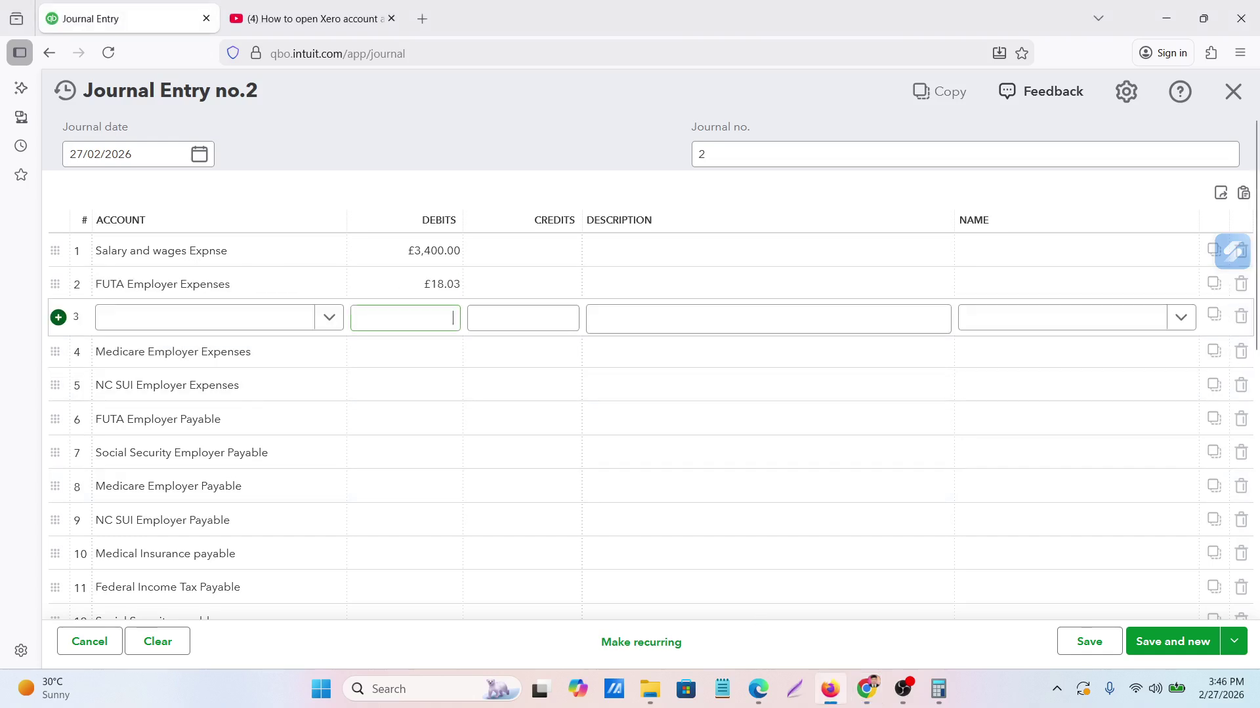
left_click(863, 687)
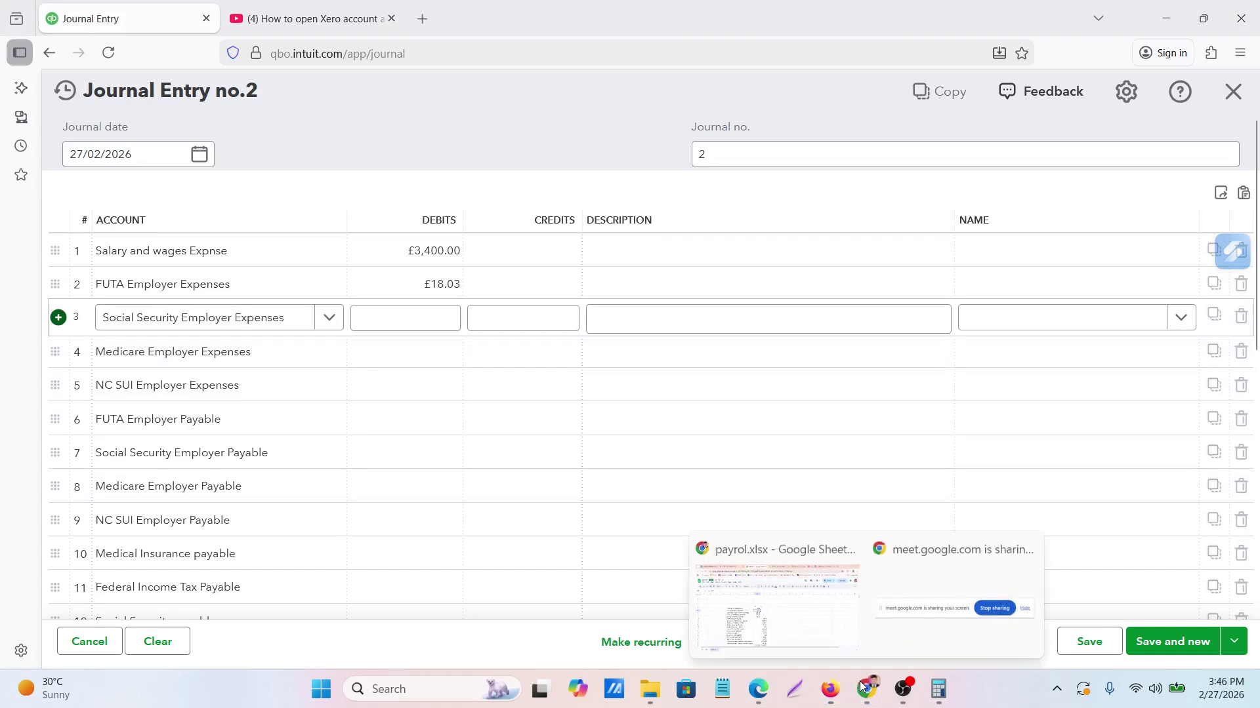
left_click(777, 607)
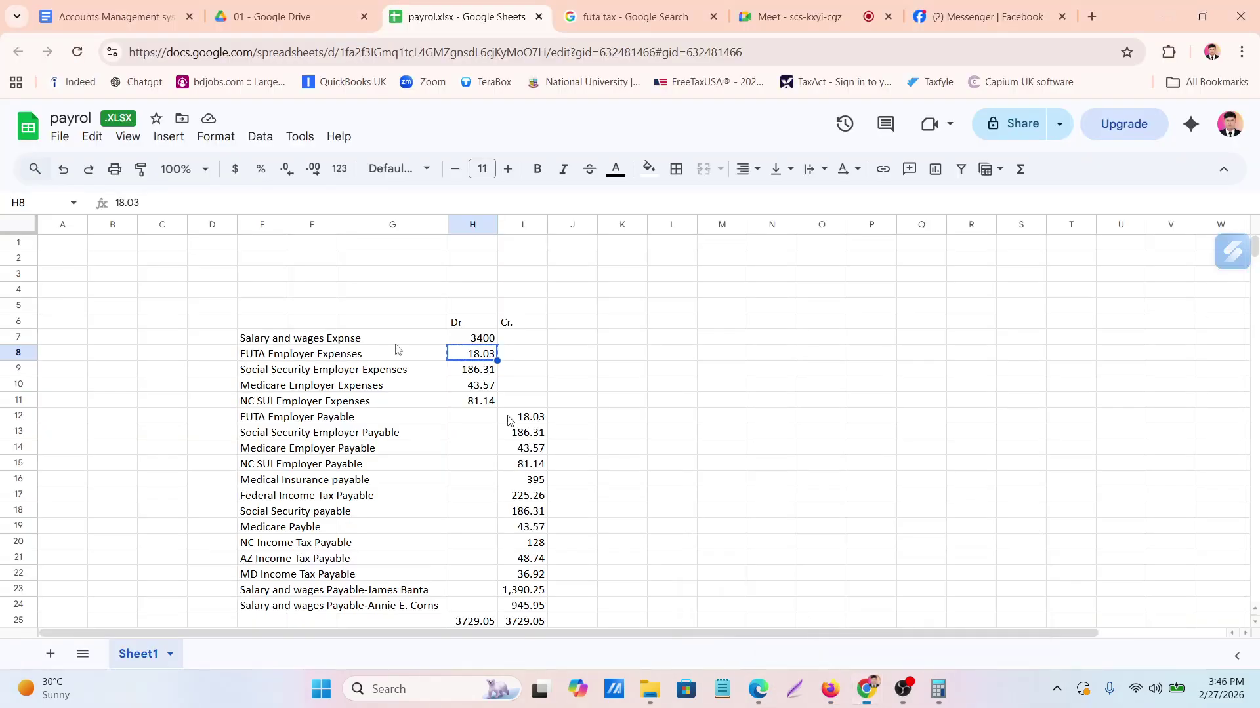
key("ctrl+c")
left_click(473, 375)
key("ctrl+c")
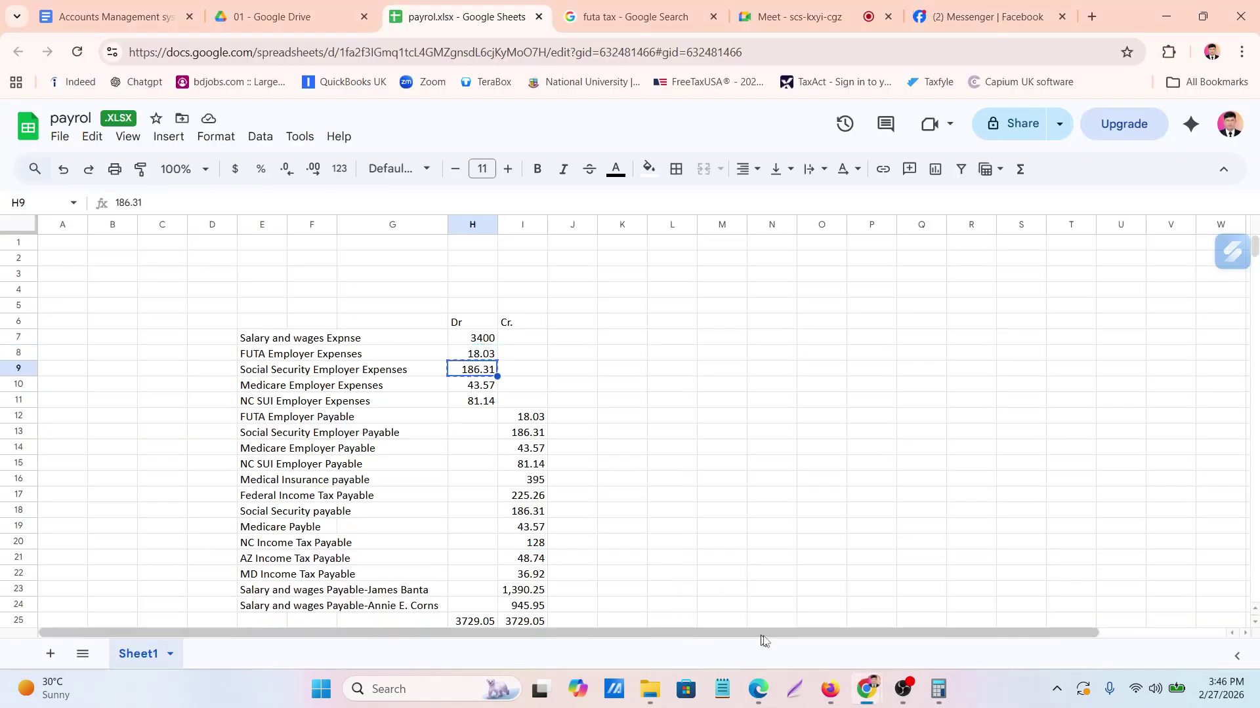
left_click(830, 689)
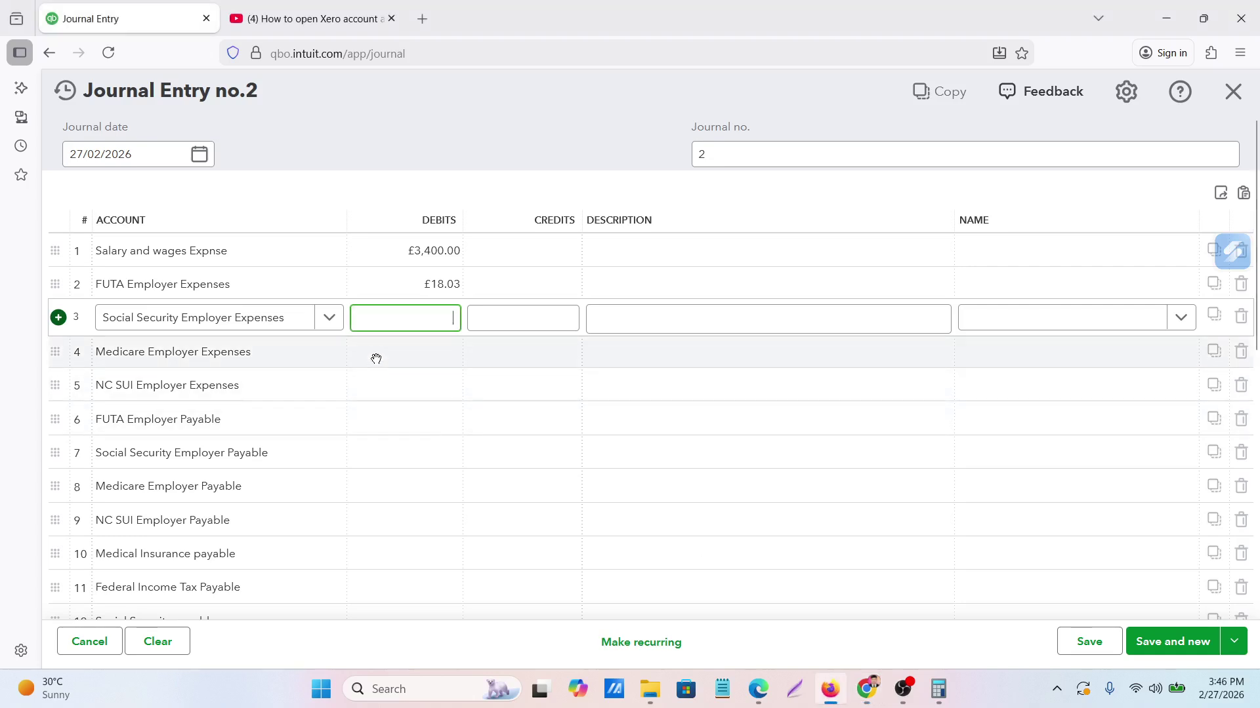
Copy the Medicare Employer Expenses amount, 43.57, from the payrol spreadsheet into QuickBooks journal line 4's debit
left_click(408, 355)
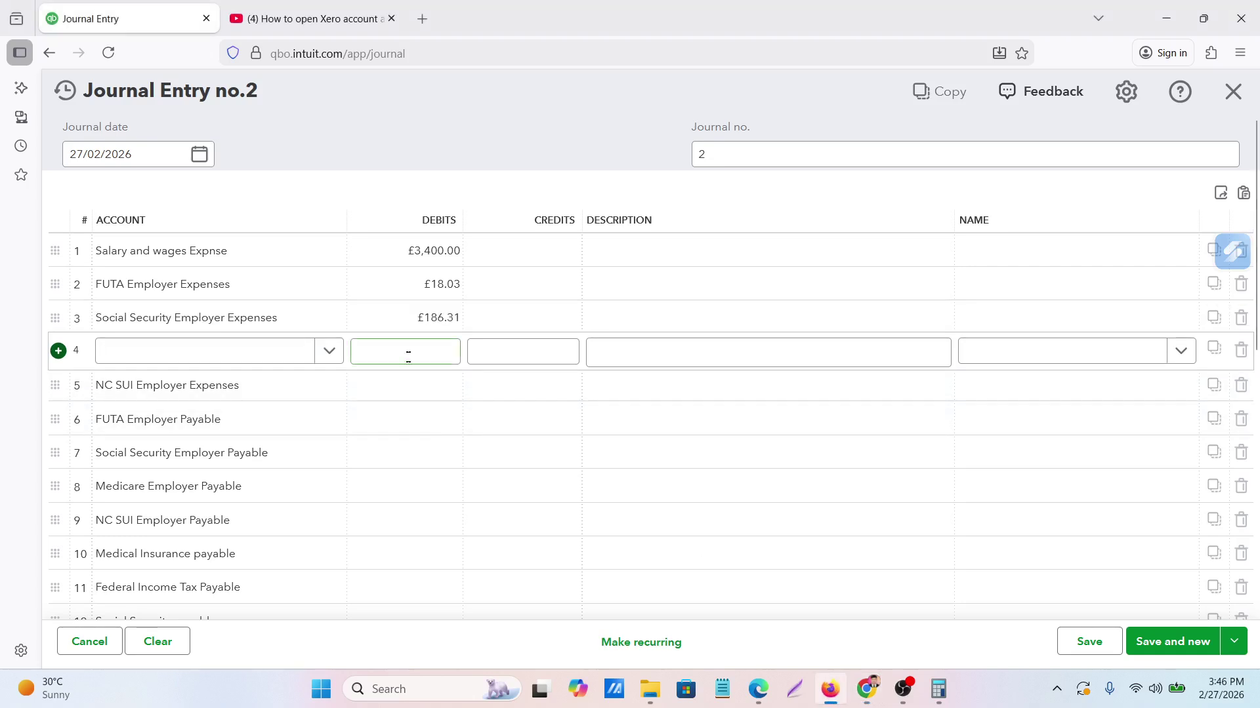
mouse_move(869, 697)
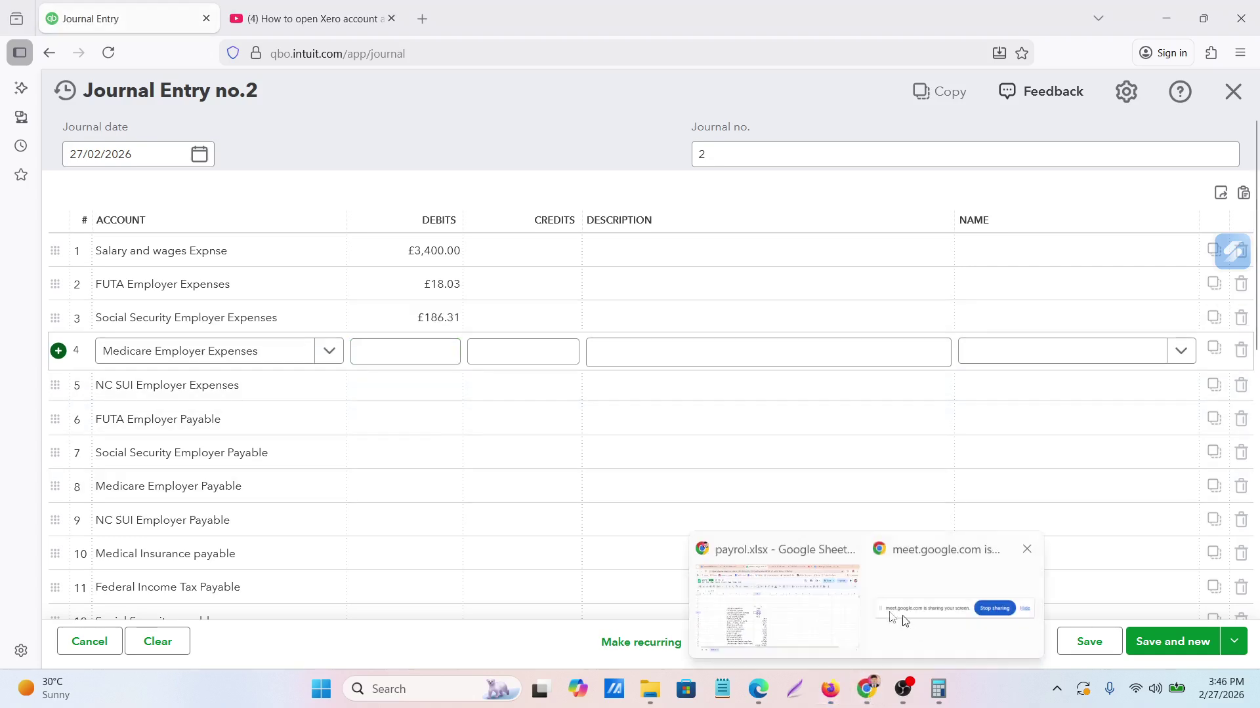
left_click(794, 620)
key("ctrl+c")
left_click(470, 391)
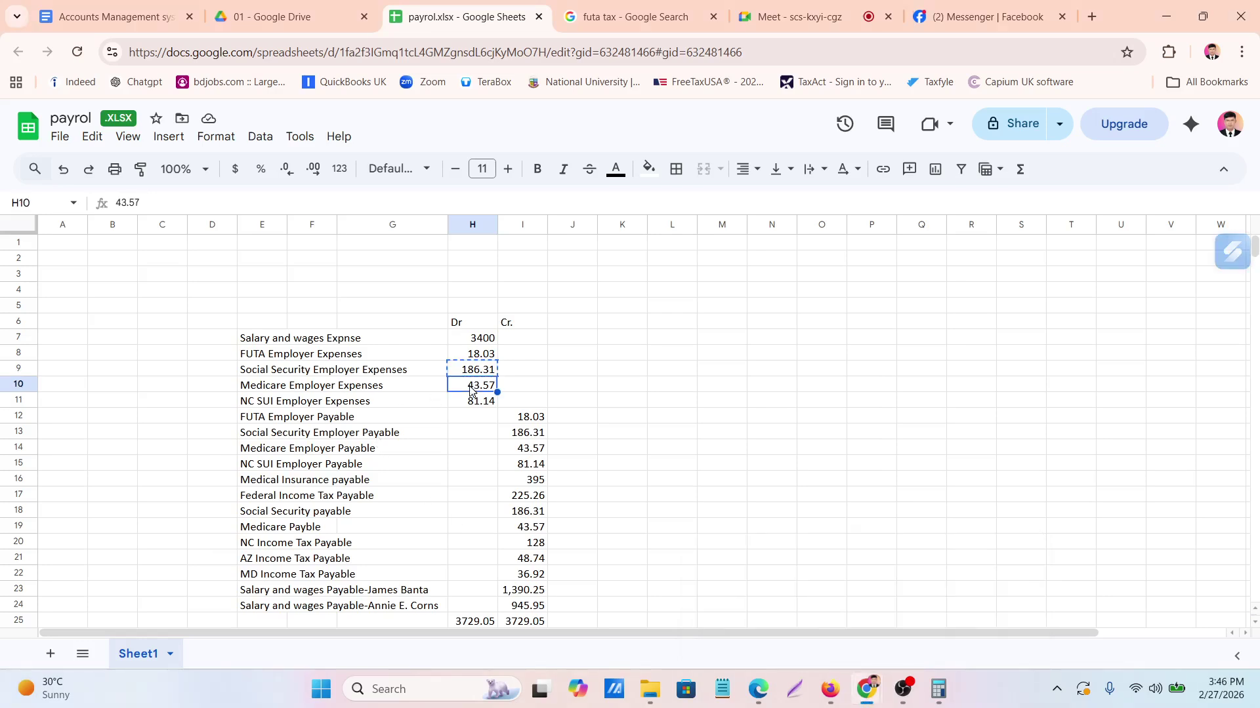
left_click(831, 690)
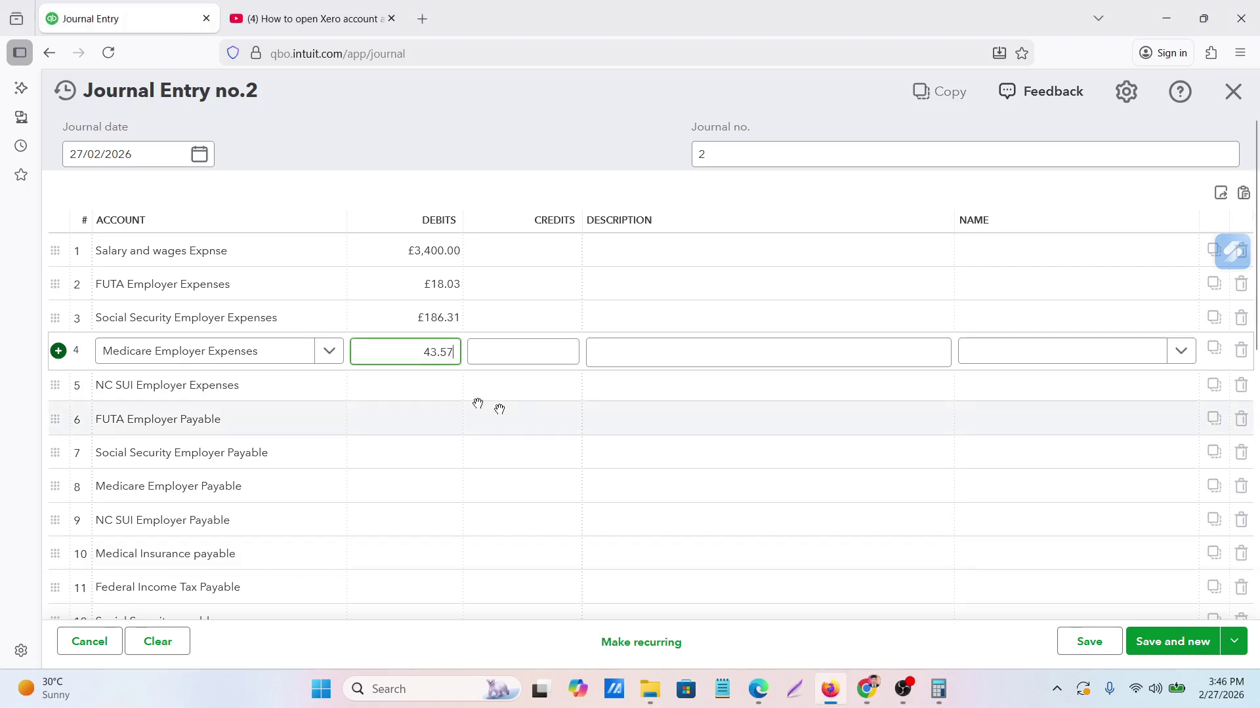
Copy the NC SUI Employer Expenses amount, 81.14, from the payrol spreadsheet into QuickBooks journal line 5's debit
left_click(418, 383)
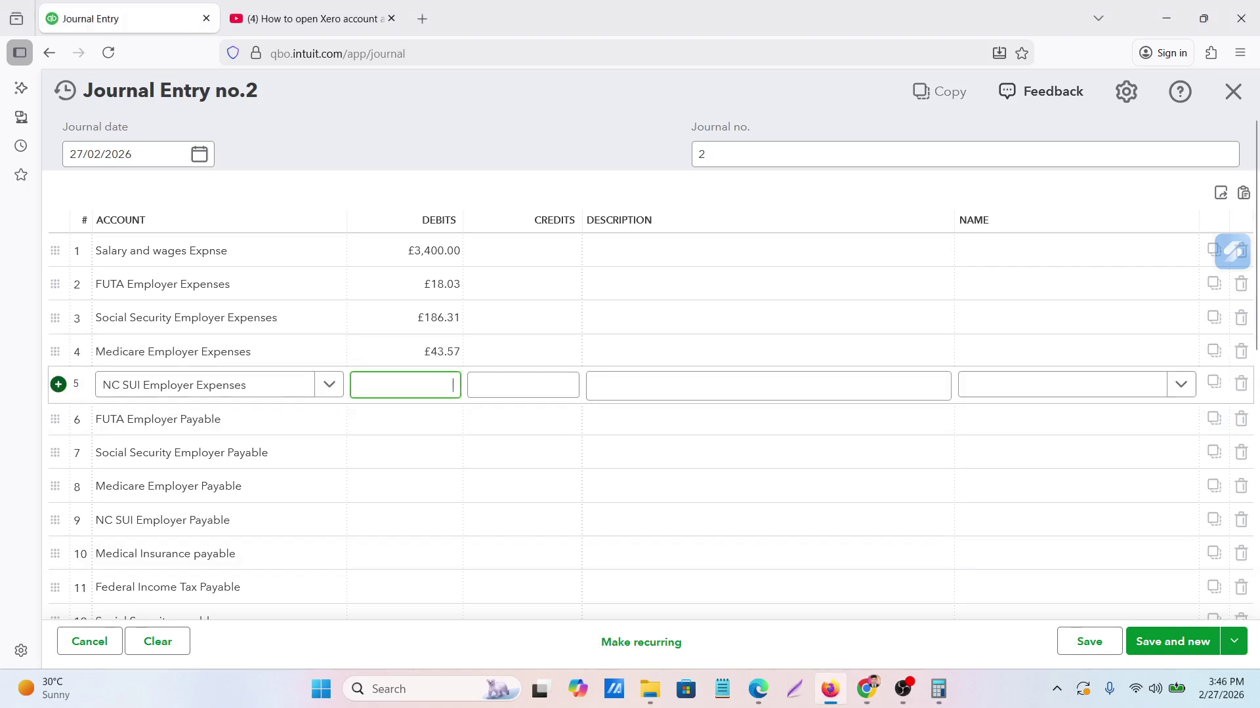
left_click(466, 442)
left_click(505, 386)
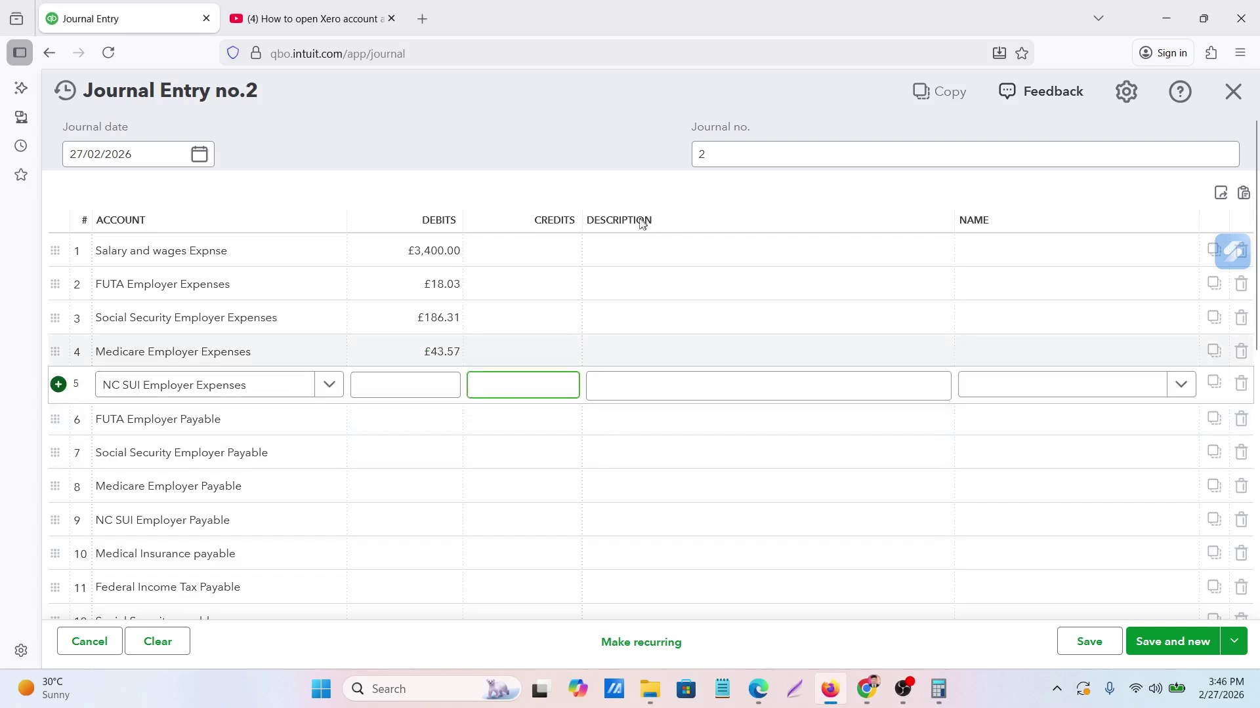
left_click(492, 120)
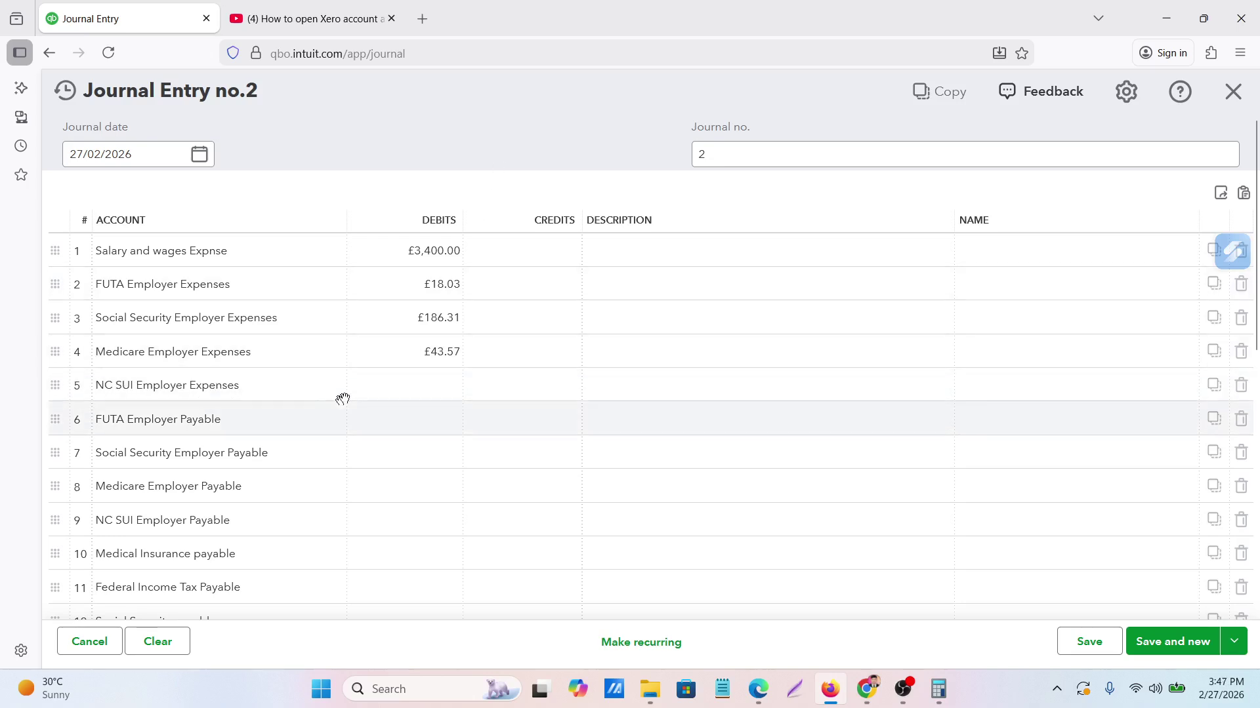
left_click(426, 389)
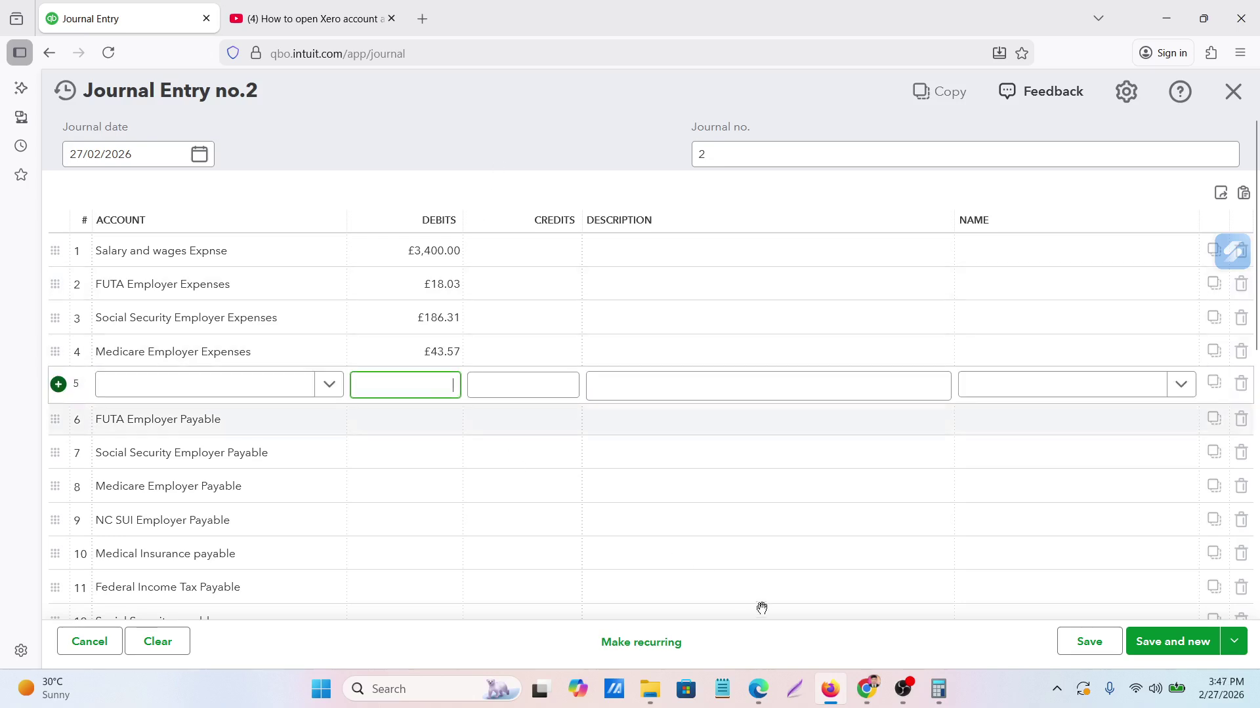
mouse_move(866, 689)
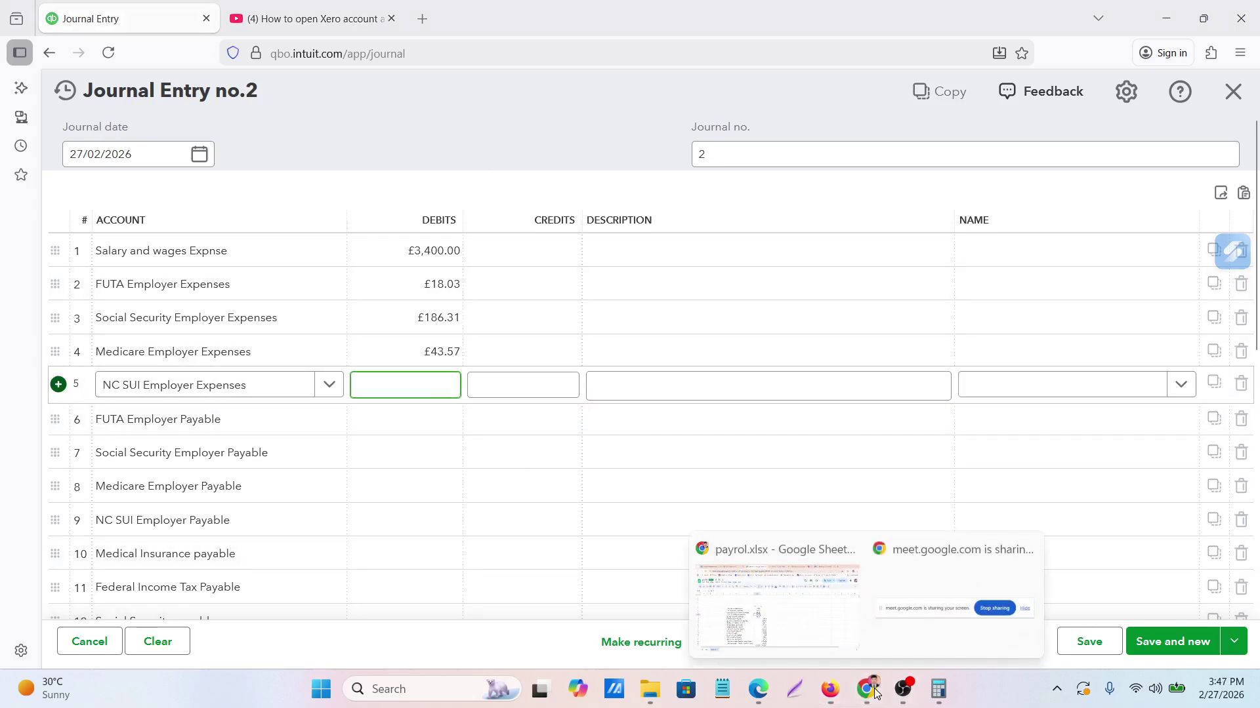
left_click(825, 627)
left_click(466, 407)
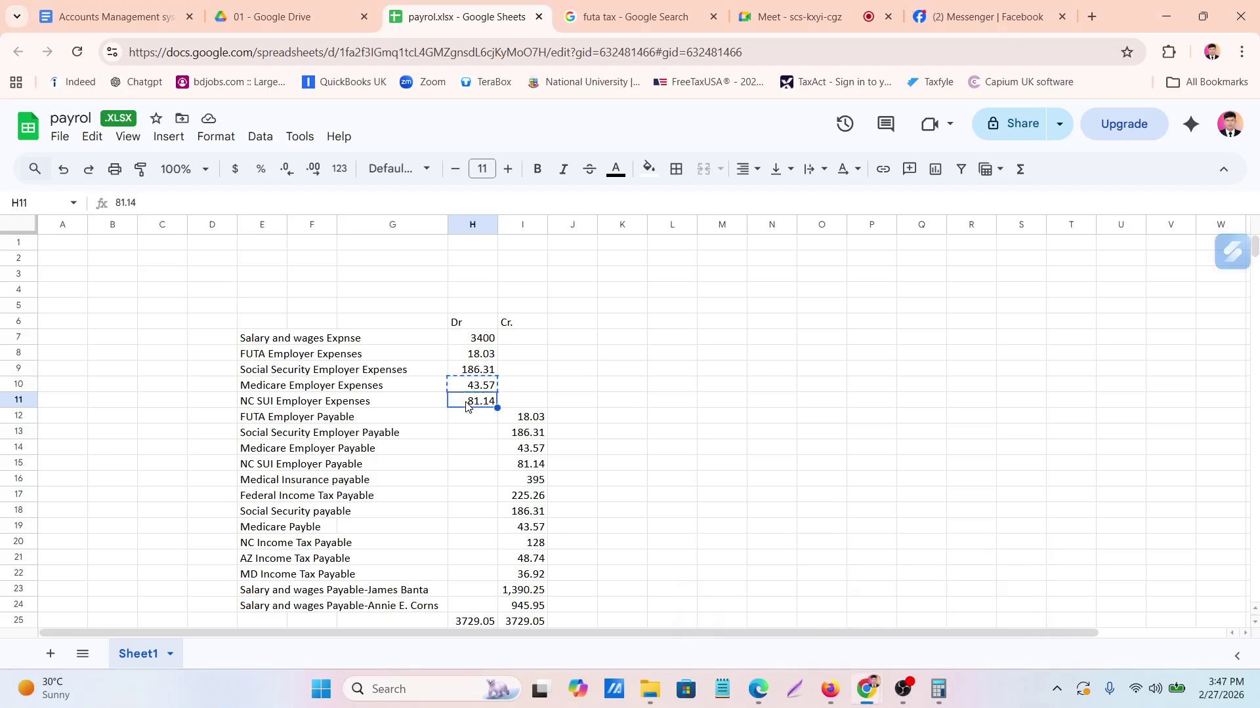
left_click(829, 689)
left_click(377, 384)
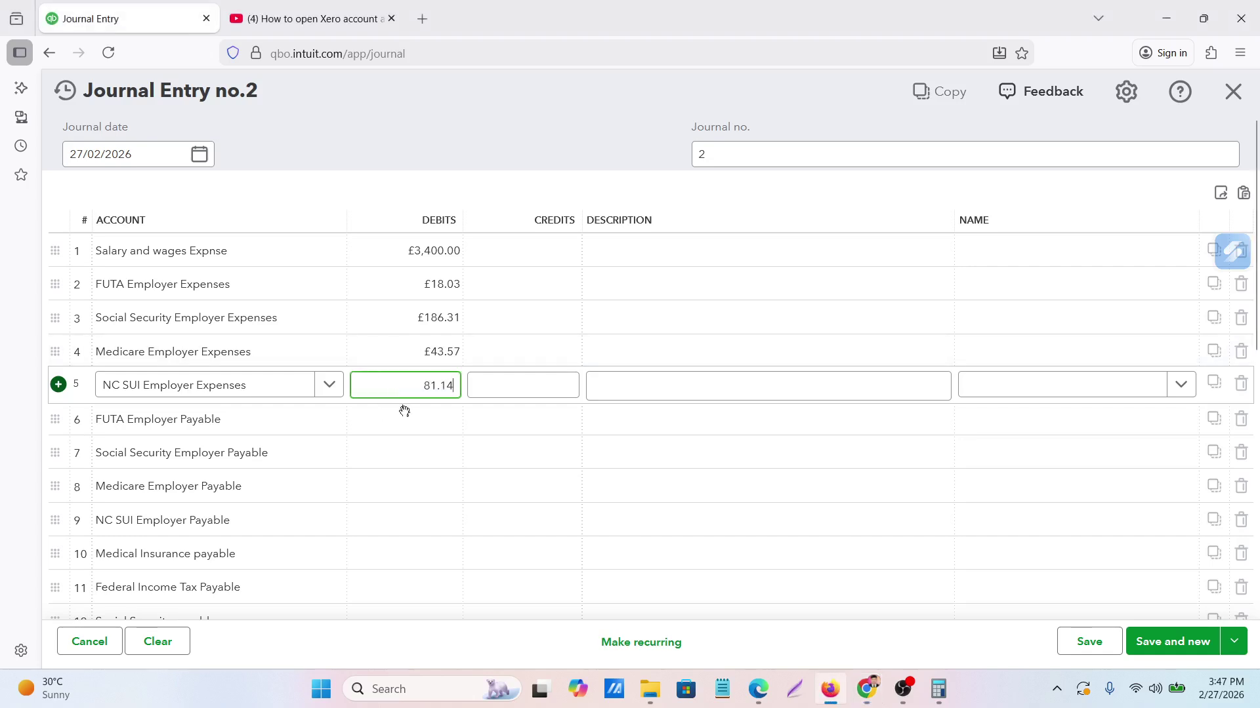
Copy the FUTA and Social Security employer expense debits, 18.03 and 186.31, into the credits of their matching payable lines 6 and 7
left_click(427, 287)
double_click(428, 285)
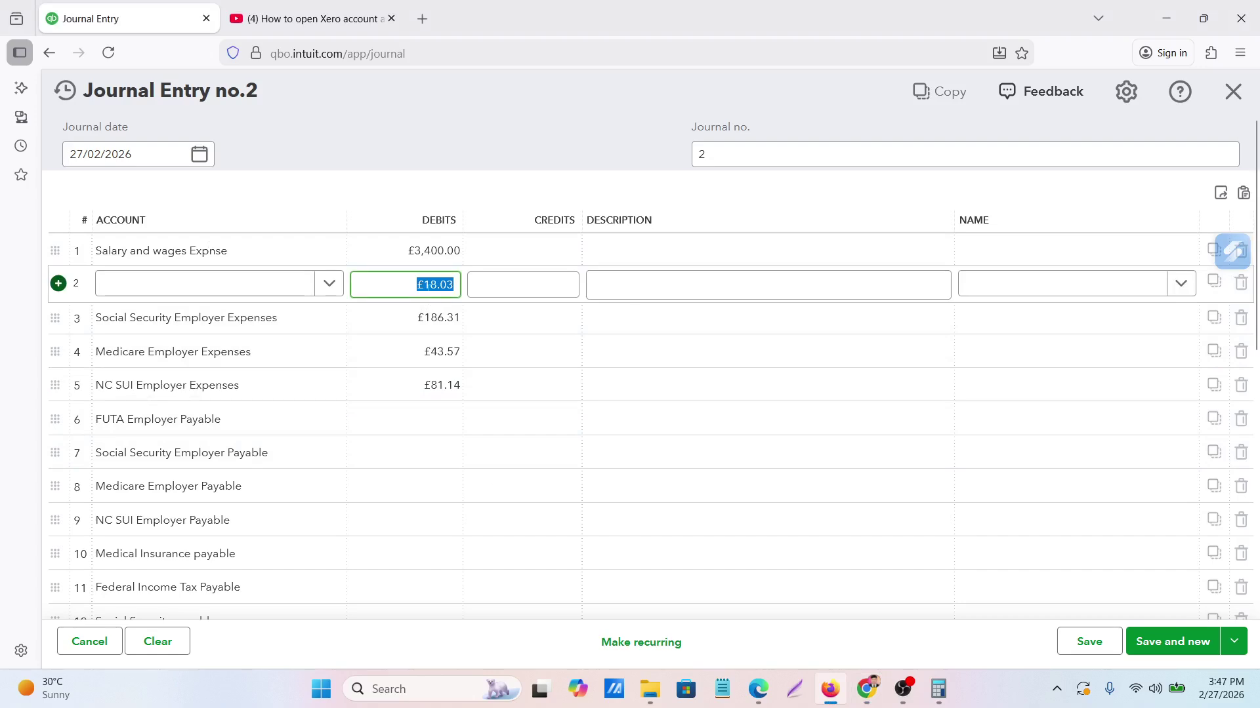
left_click(495, 428)
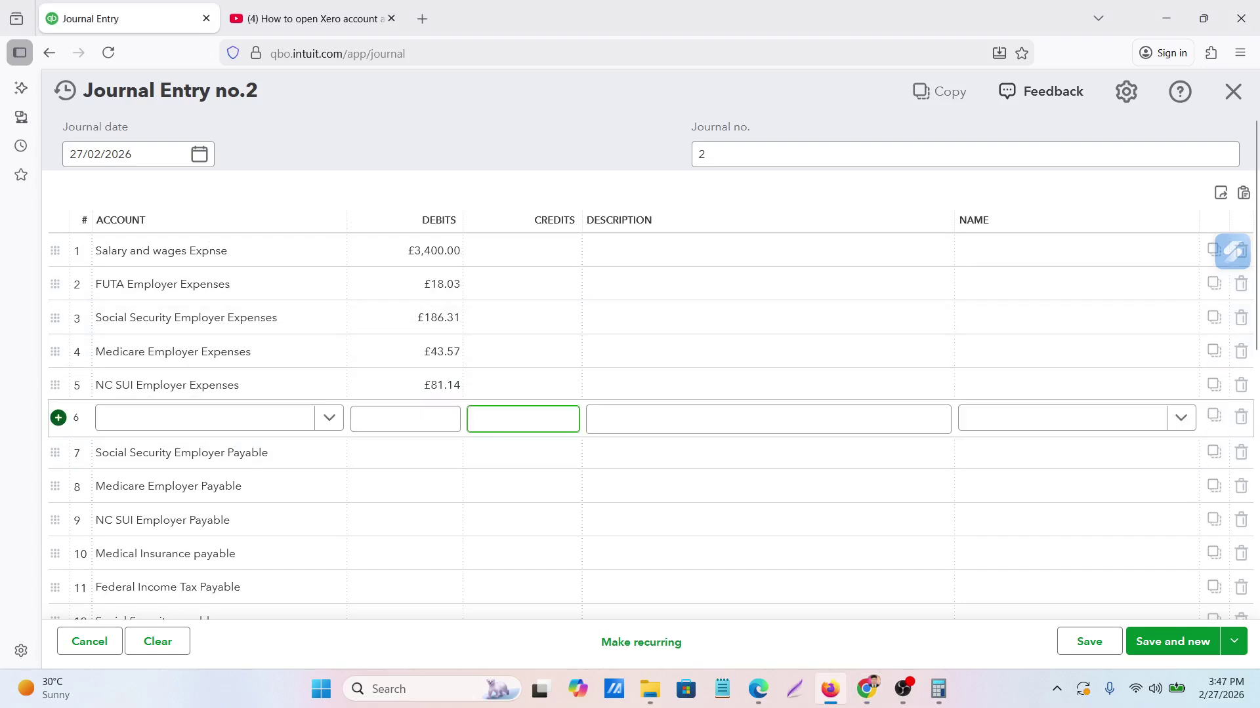
left_click(423, 318)
double_click(422, 318)
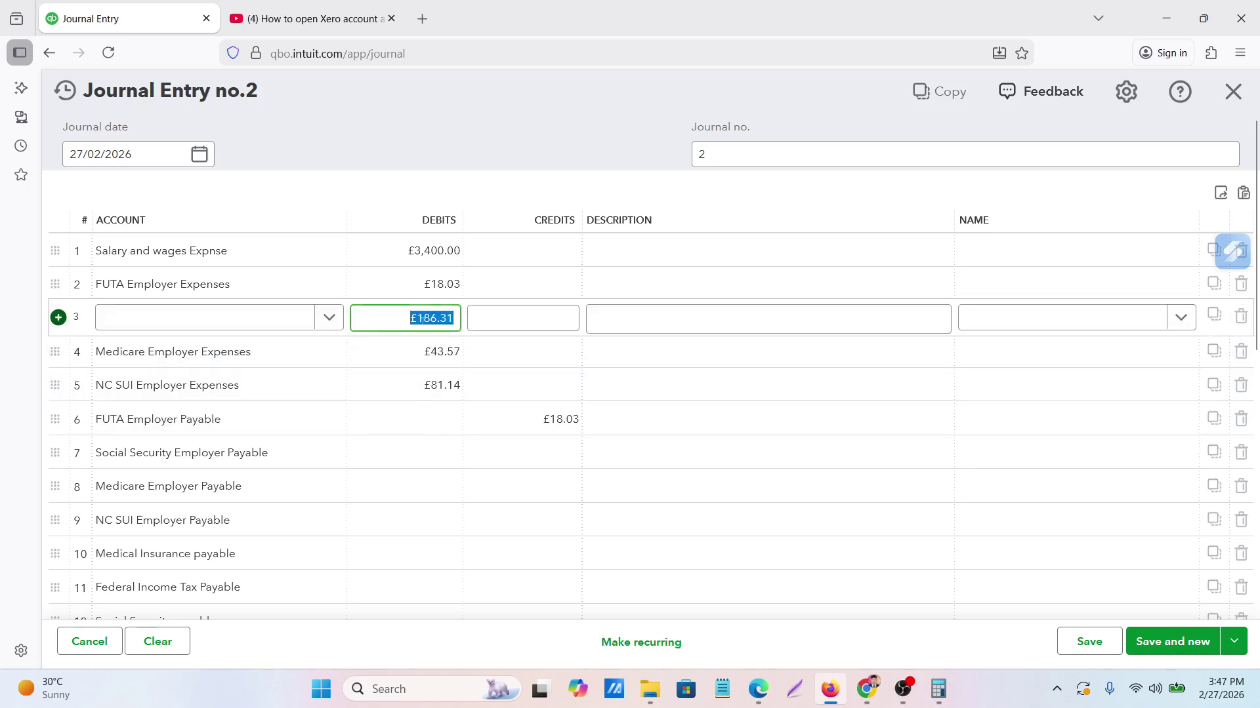
left_click(535, 448)
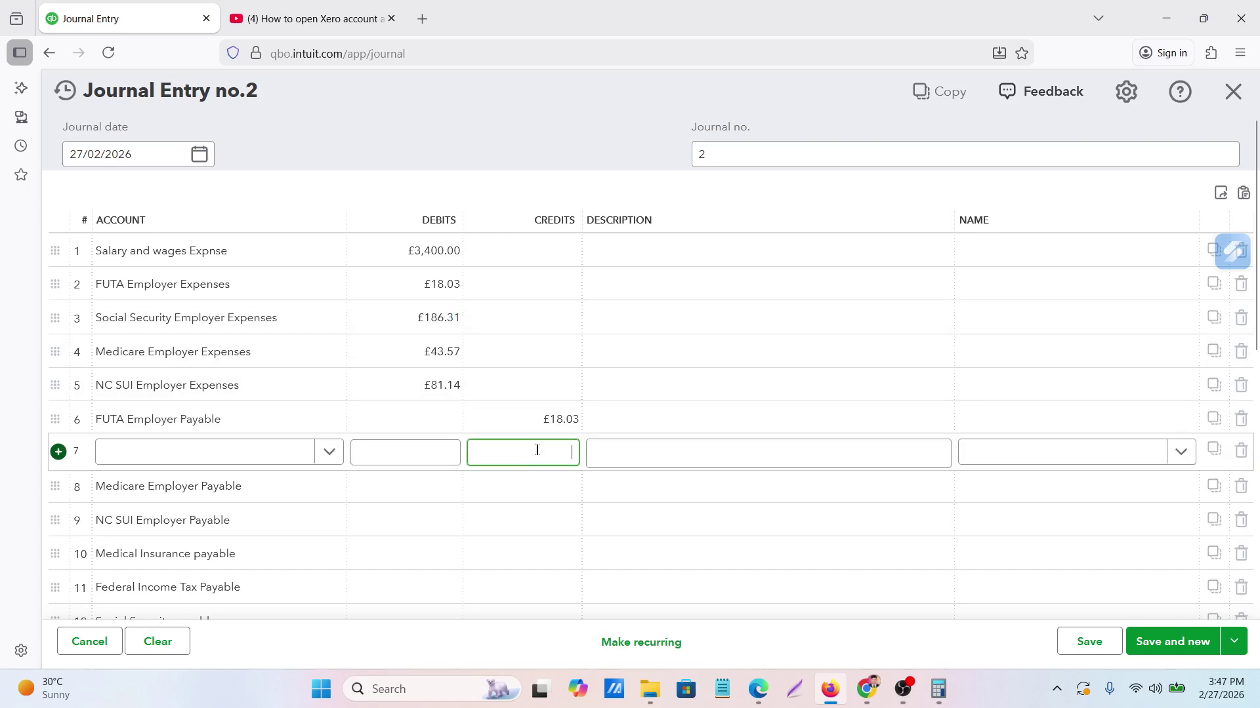
Copy the Medicare and NC SUI employer expense debits, 43.57 and 81.14, into the credits of their matching payable lines 8 and 9
left_click(435, 353)
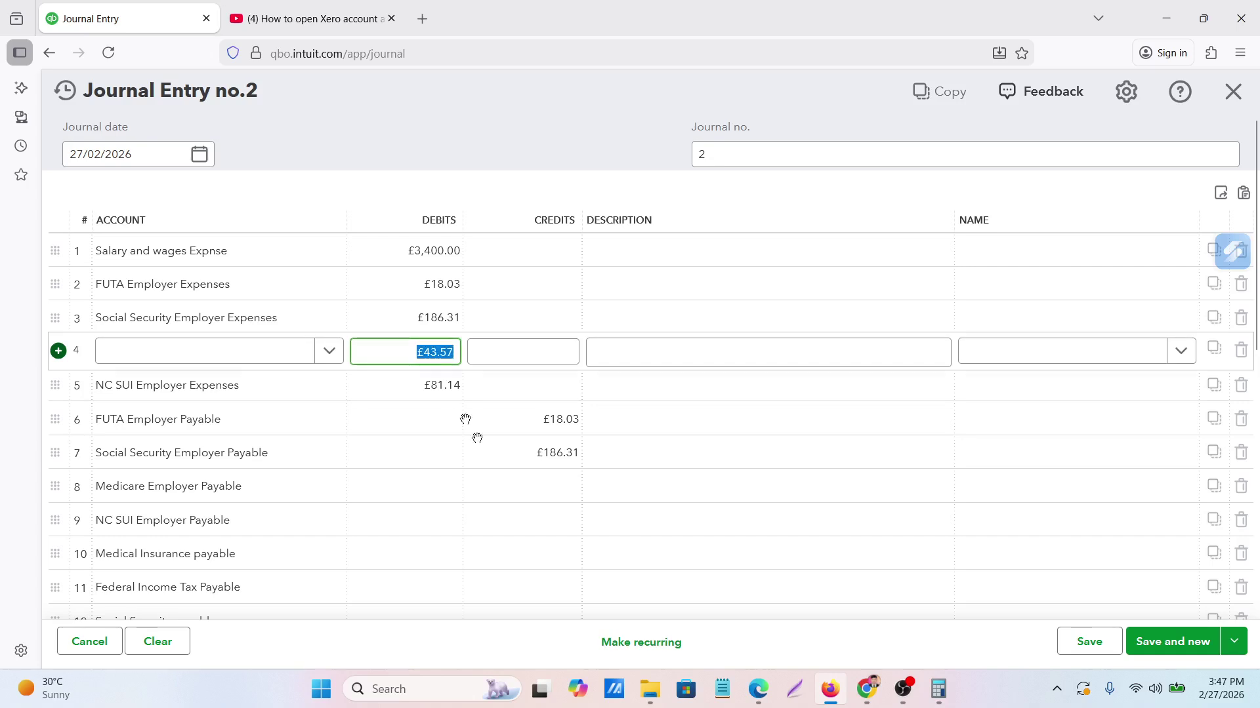
left_click(533, 486)
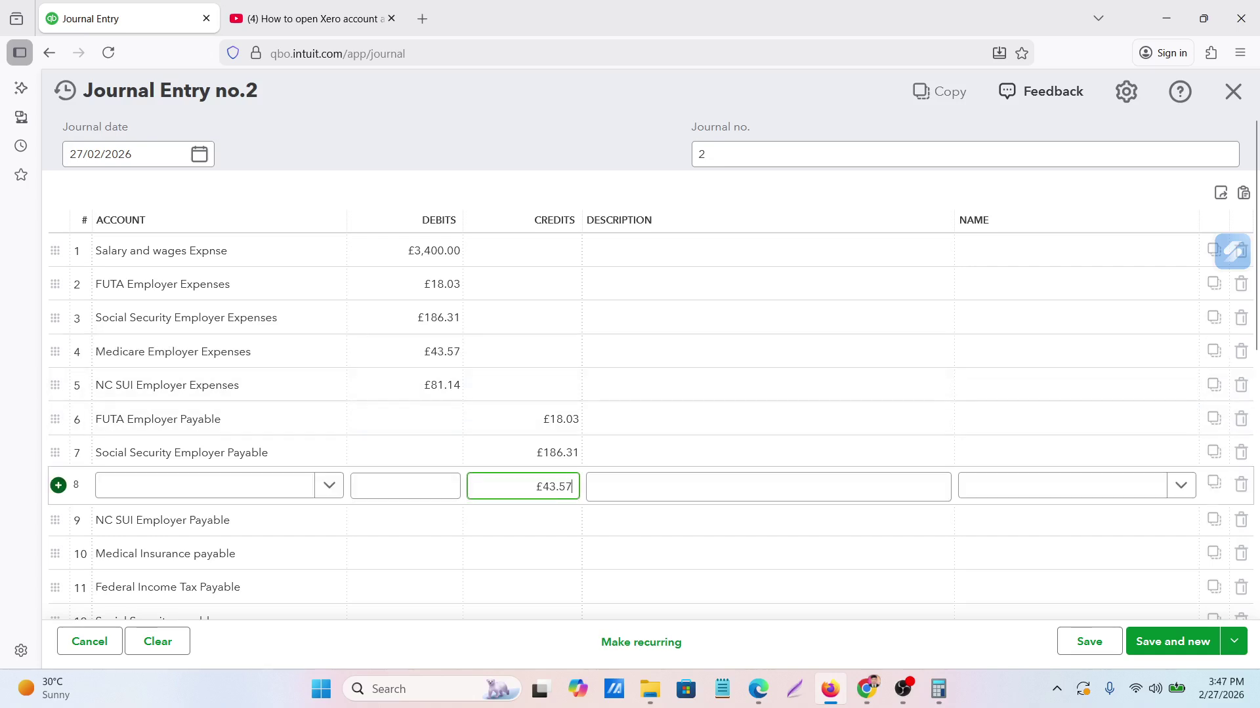
left_click(413, 386)
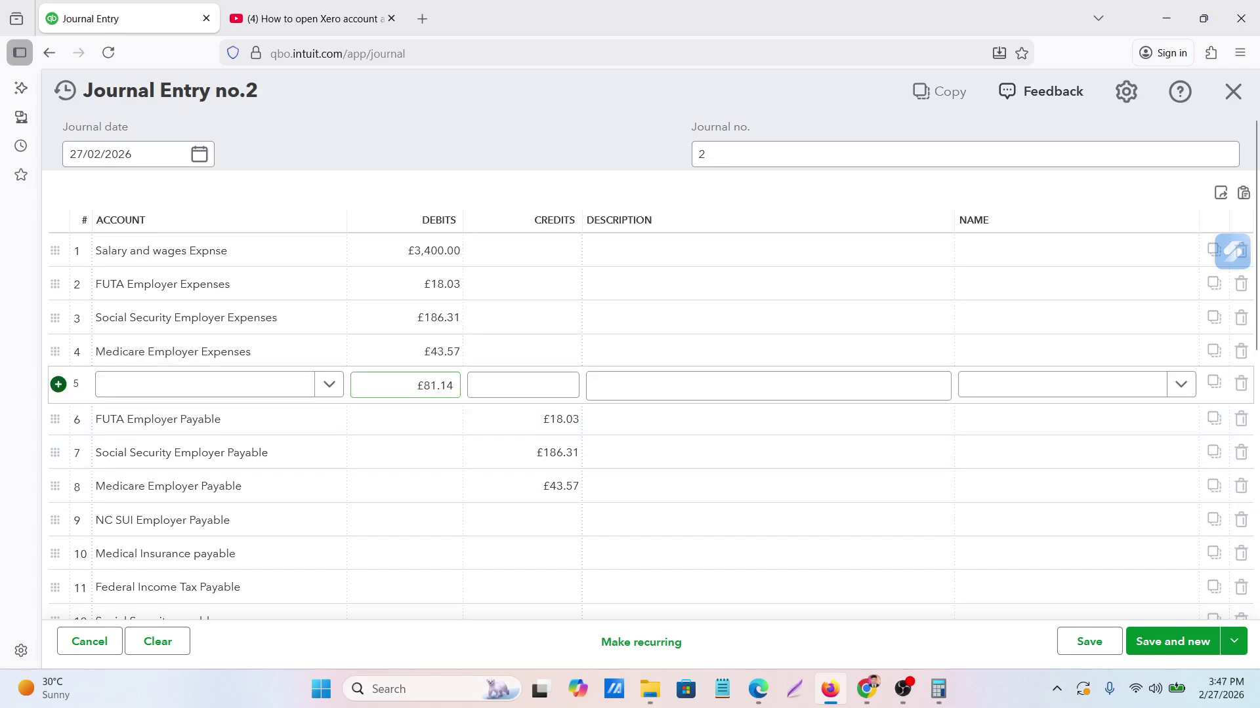
left_click(534, 520)
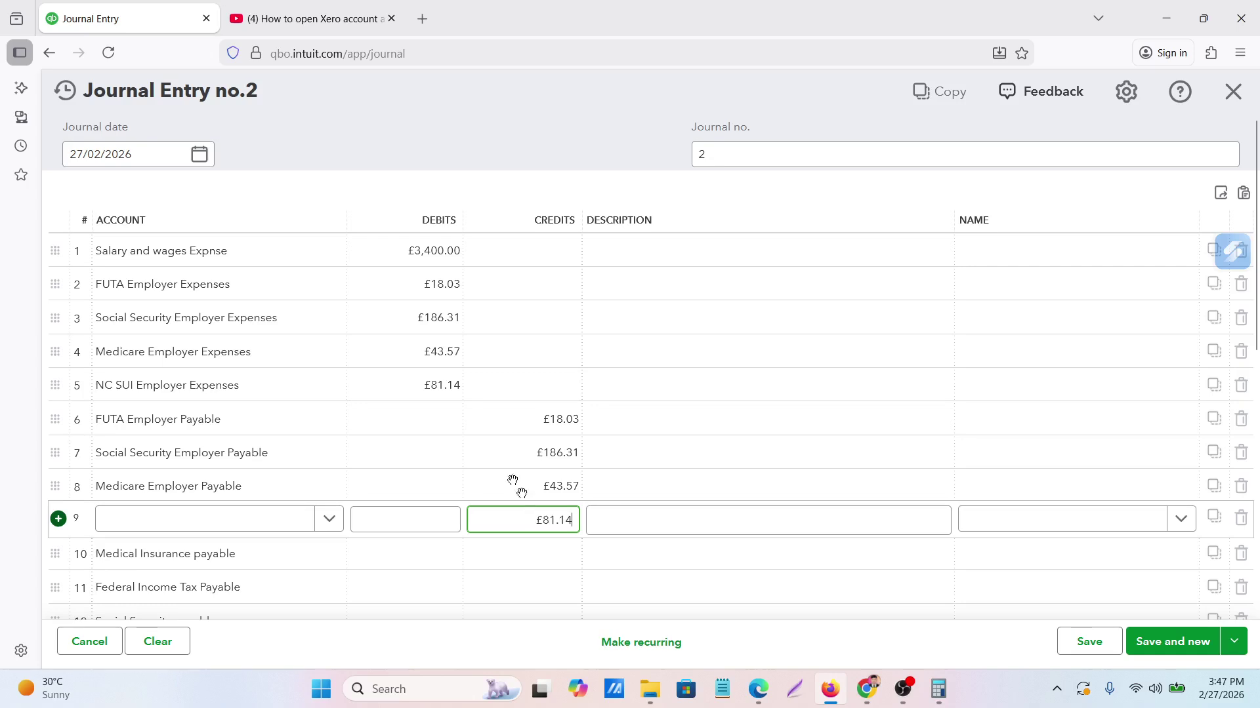
Copy the Medical Insurance payable amount, 395, from the payrol spreadsheet into QuickBooks journal line 10's credit
scroll(518, 489, "down", 3)
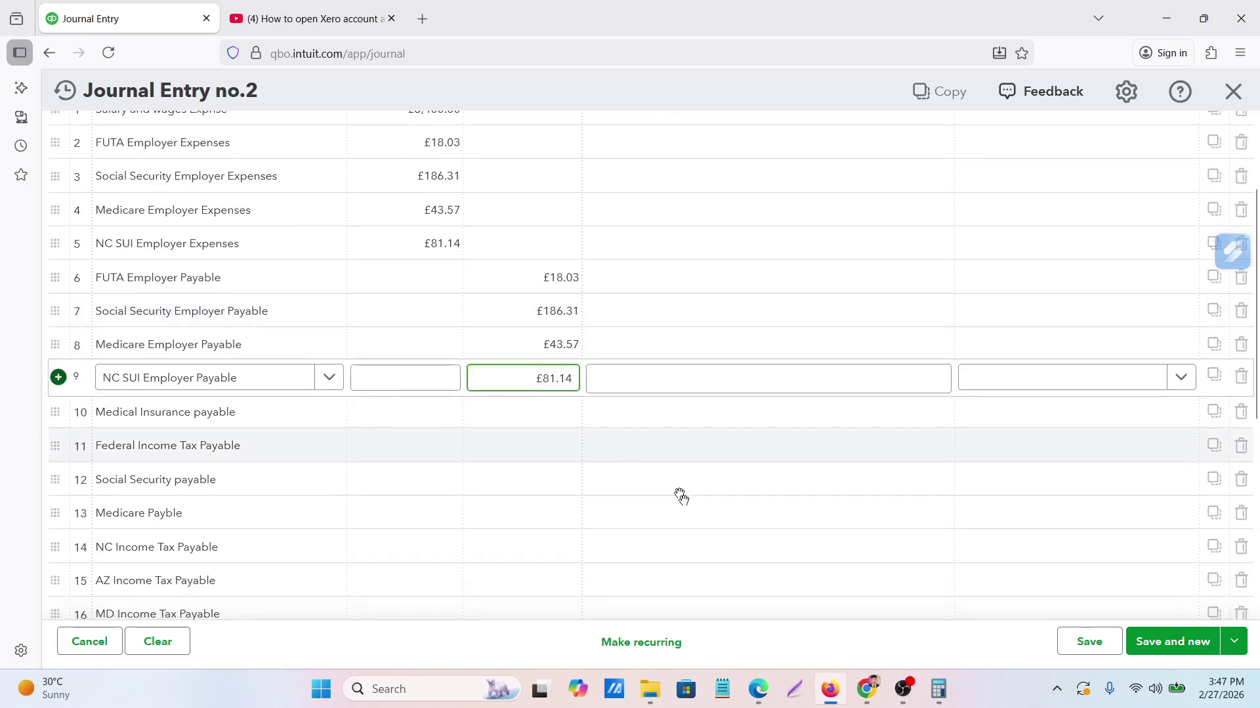
mouse_move(867, 689)
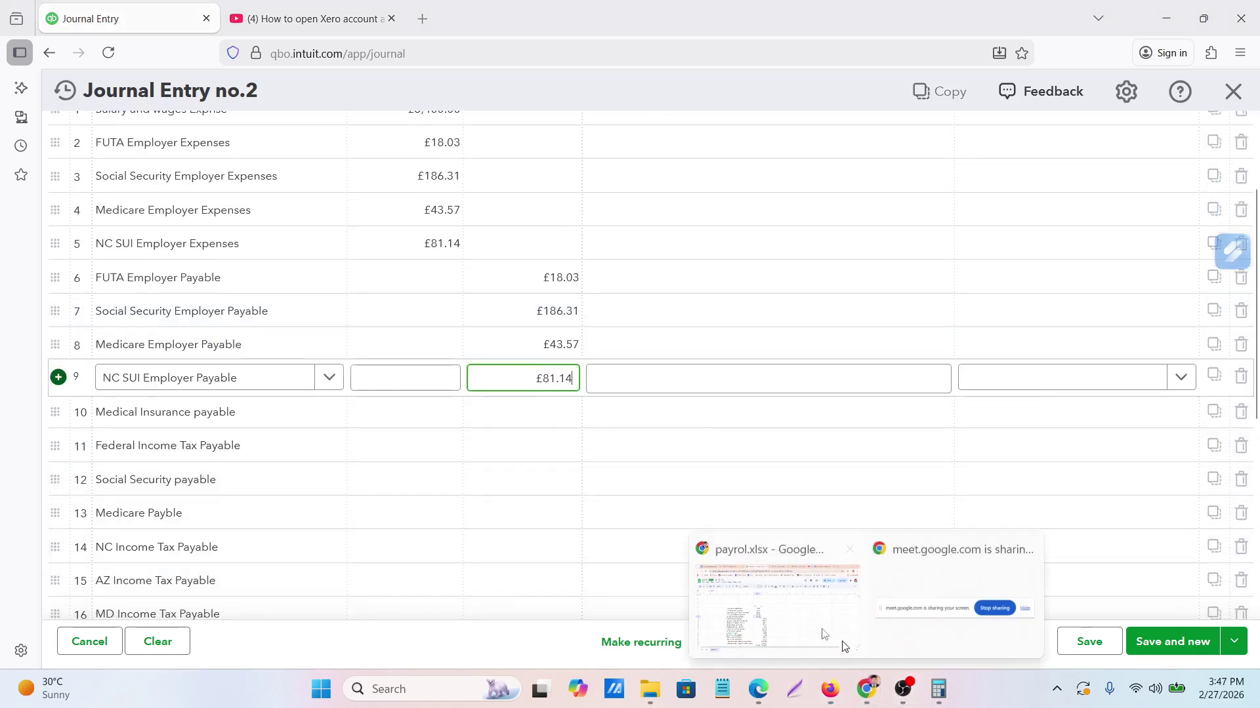
left_click(844, 648)
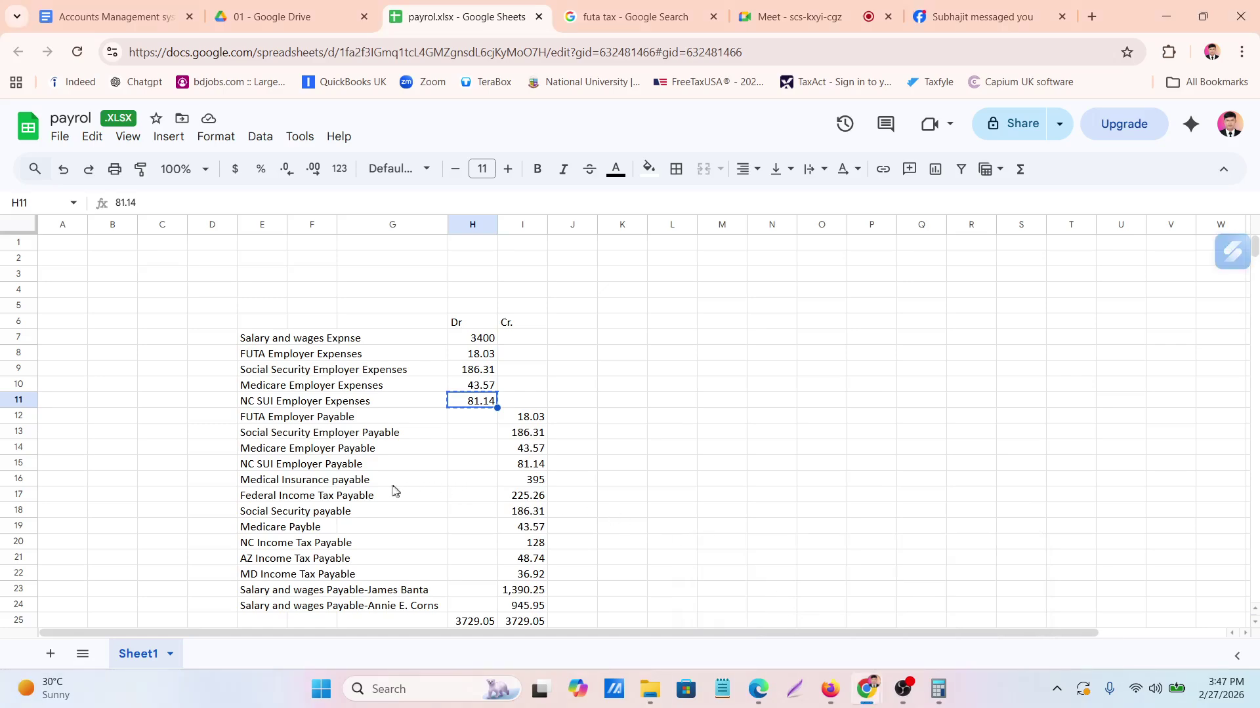
left_click(834, 688)
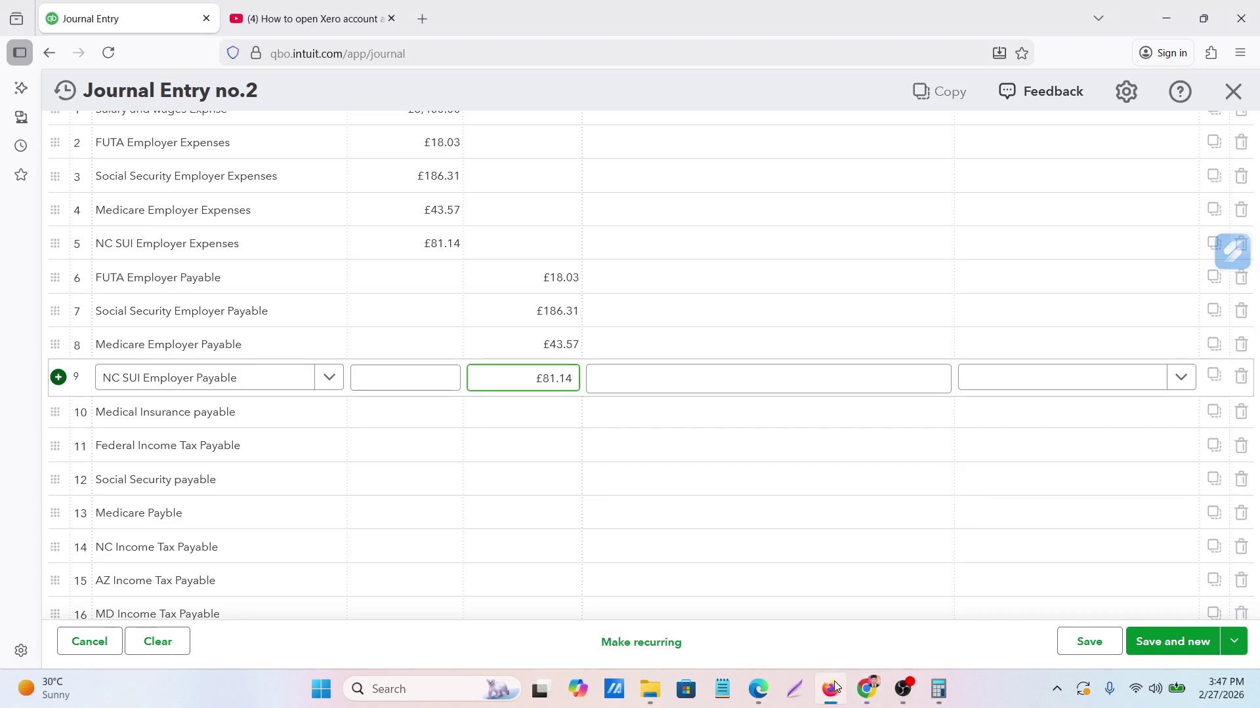
left_click(835, 687)
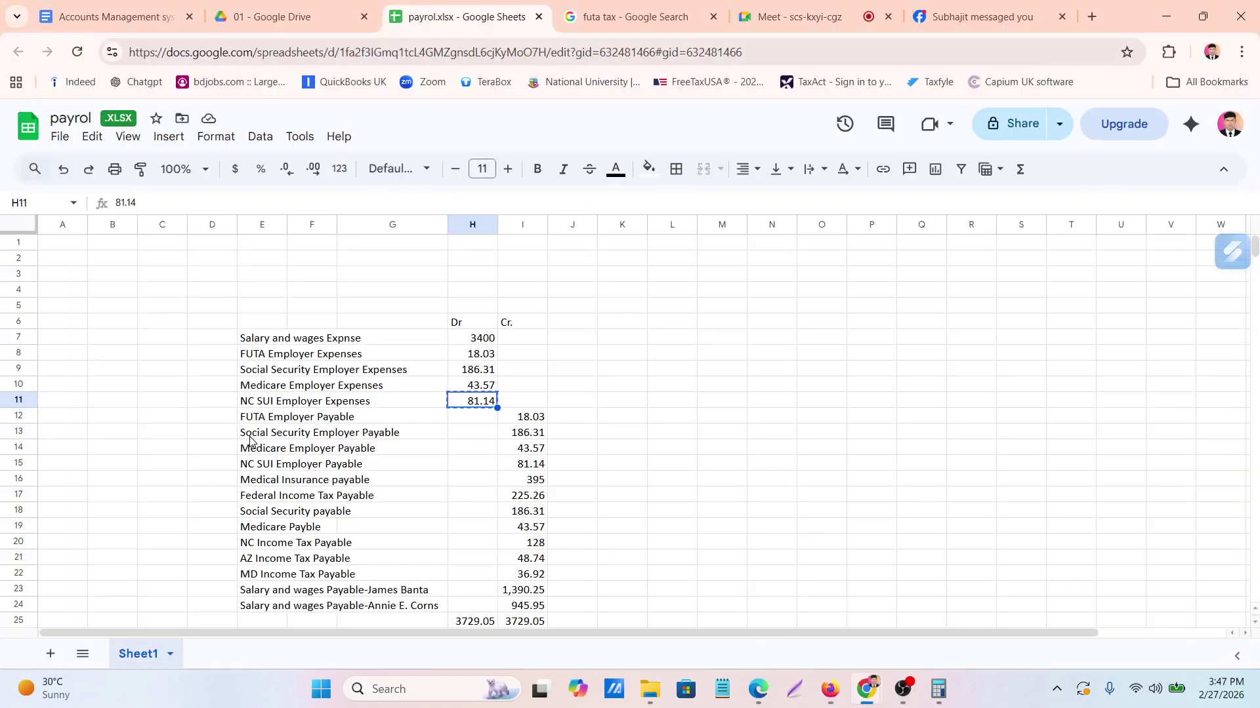
left_click(535, 484)
key("Escape")
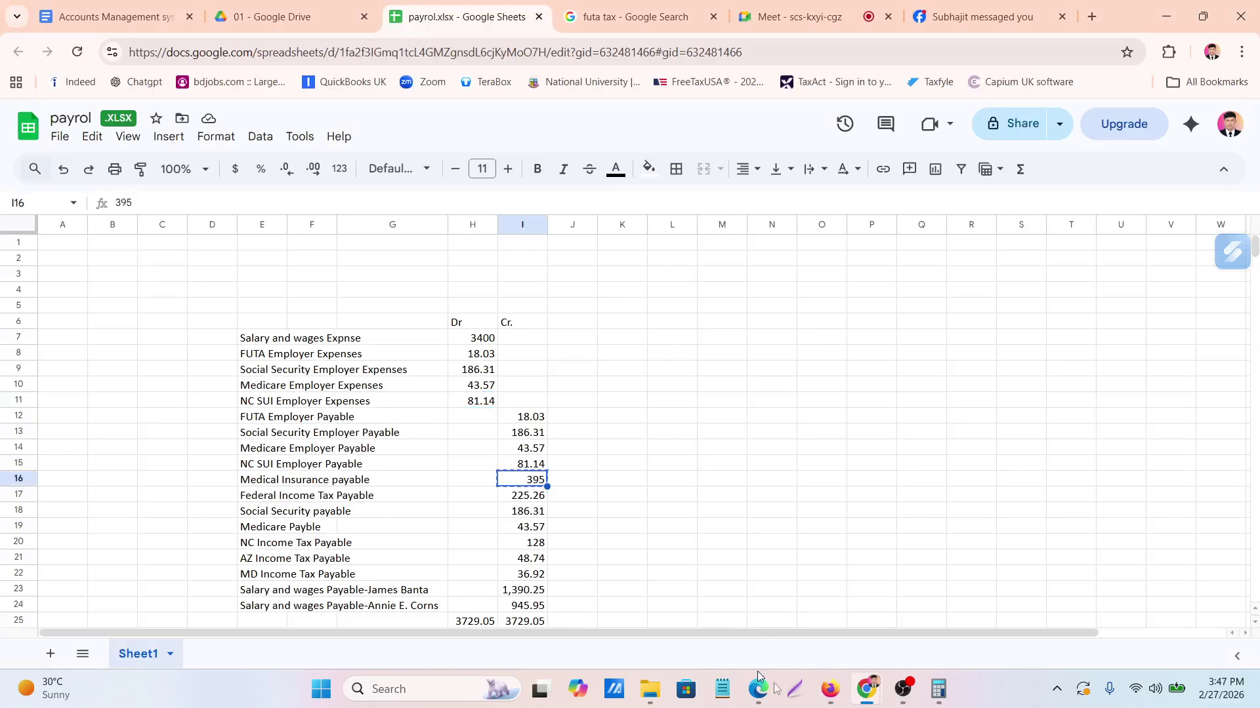
left_click(831, 695)
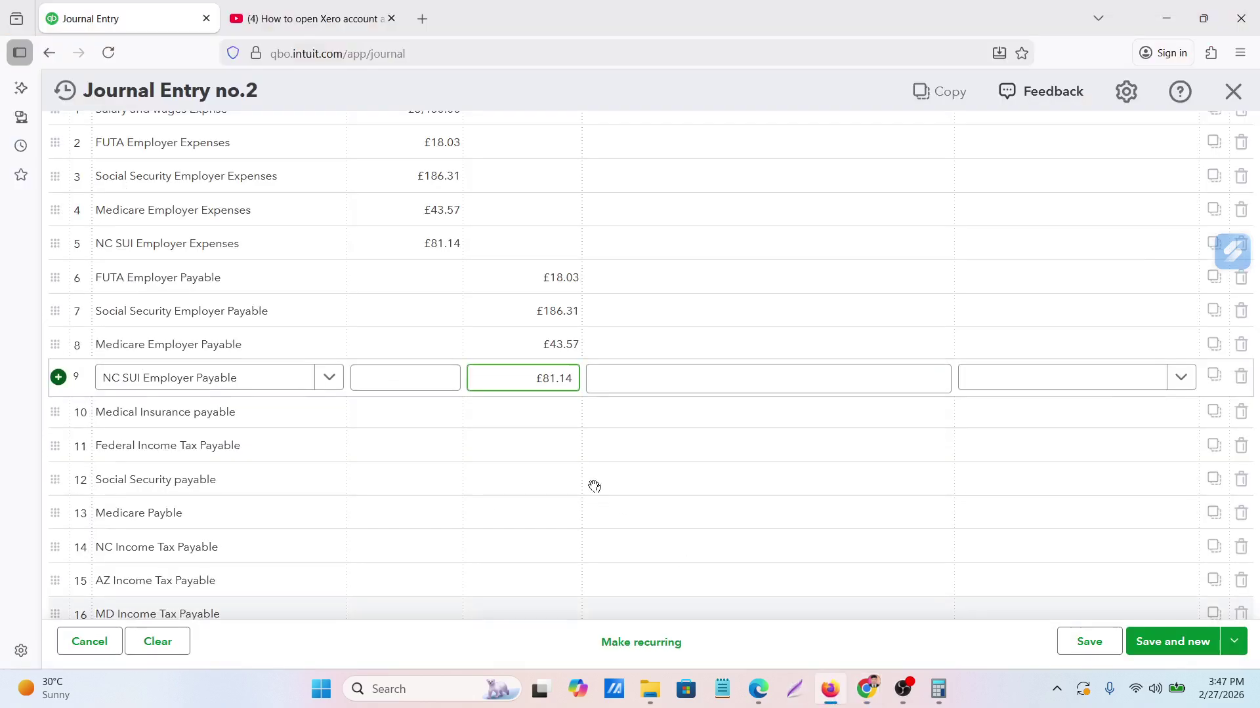
left_click(539, 420)
type("395")
Copy the Federal Income Tax Payable amount, 225.26, from the payrol spreadsheet into QuickBooks journal line 11's credit
left_click(560, 445)
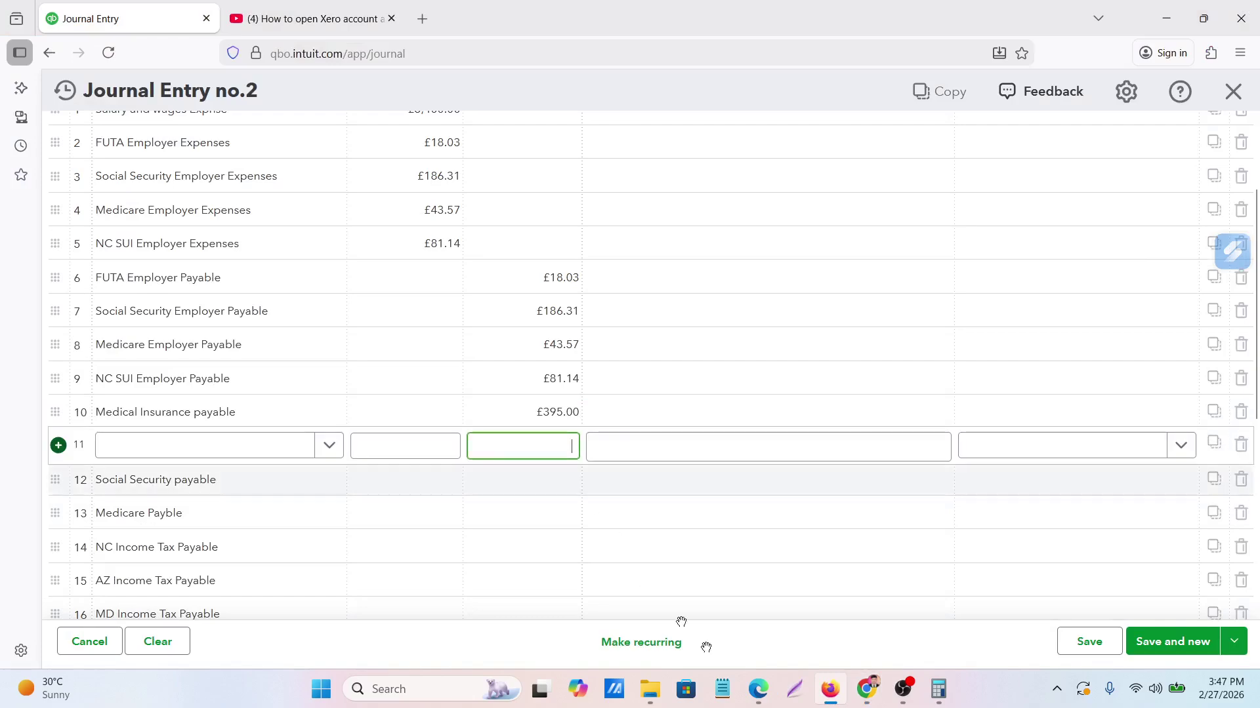
mouse_move(866, 689)
left_click(786, 604)
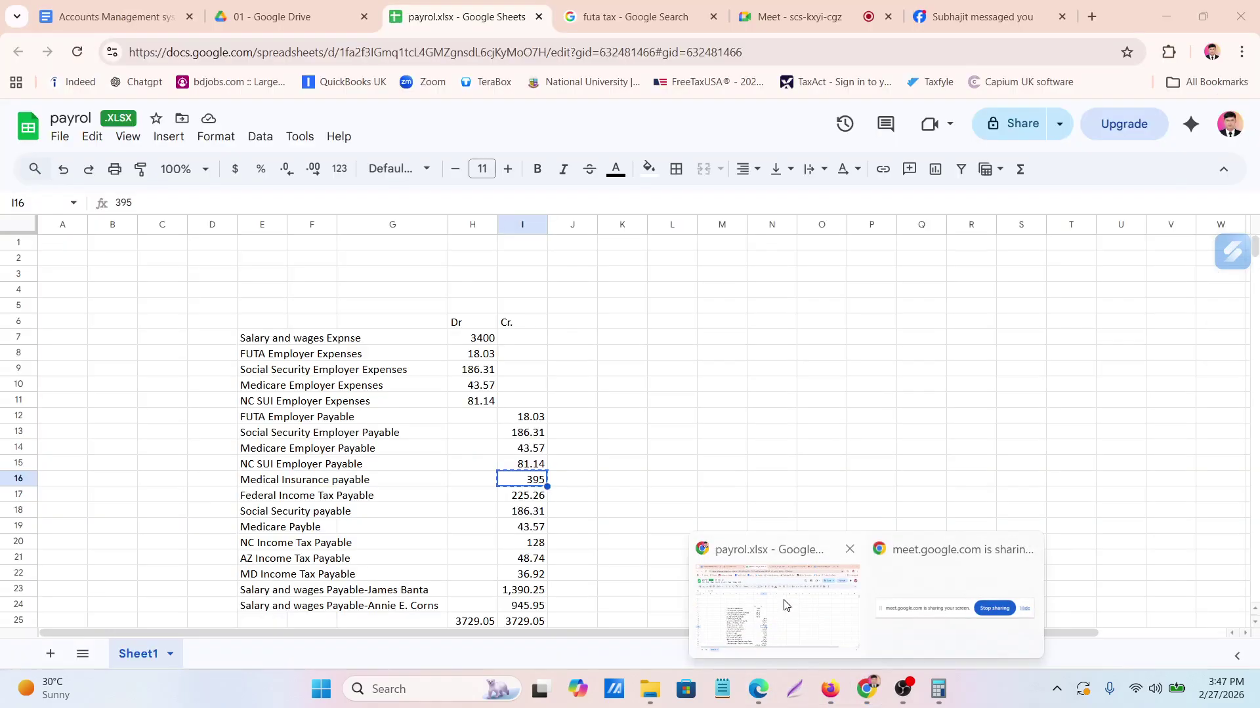
key("ctrl+c")
left_click(507, 499)
key("ctrl+c")
left_click(830, 689)
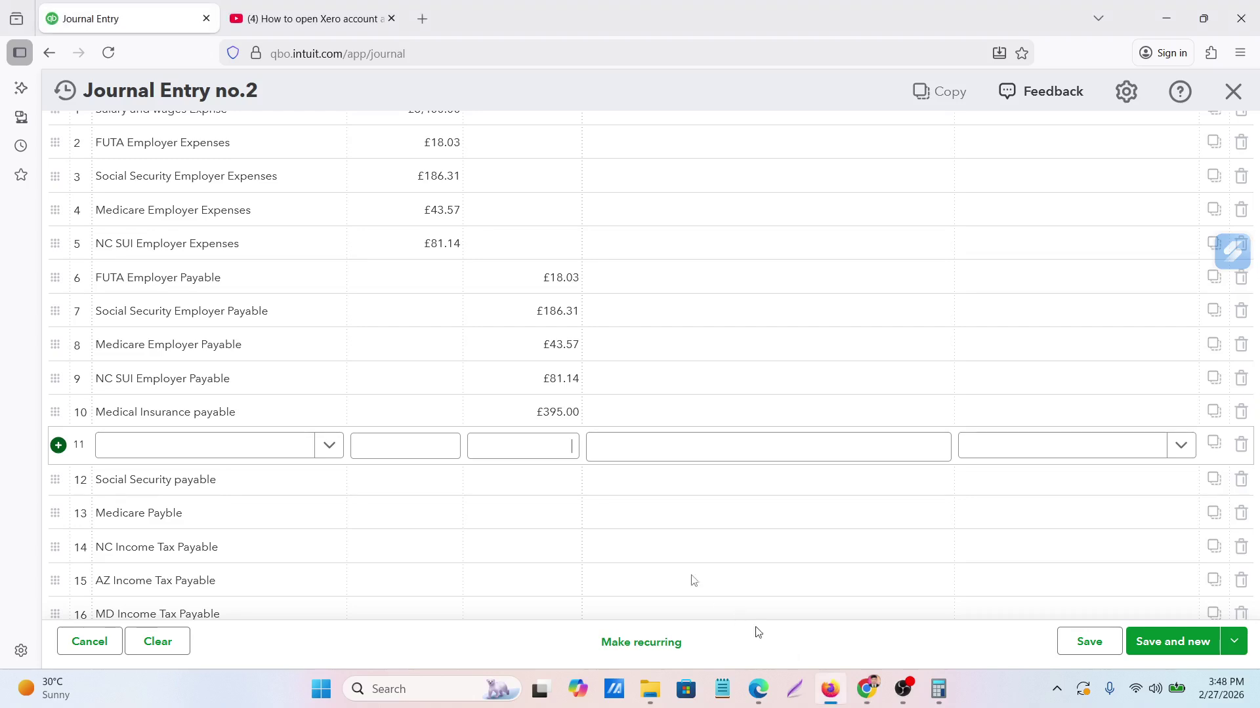
key("ctrl+v")
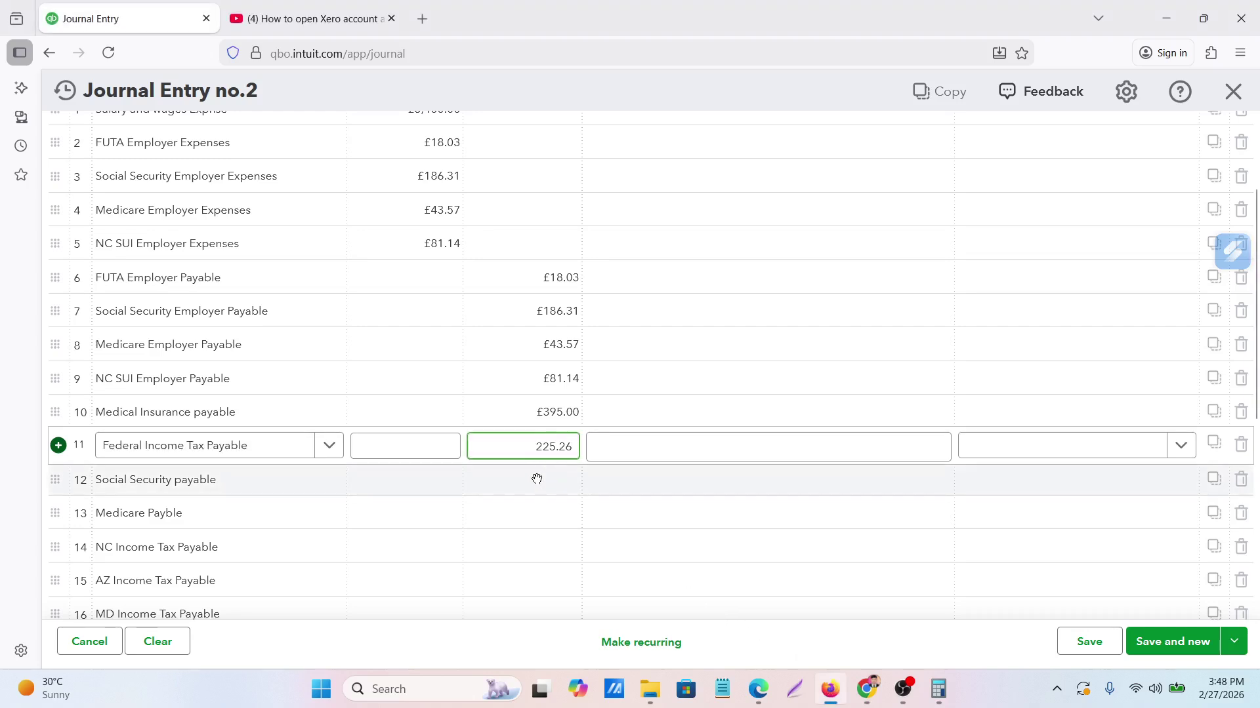
Copy the Social Security payable amount, 186.31, from the payrol spreadsheet into QuickBooks journal line 12's credit
left_click(536, 480)
mouse_move(868, 693)
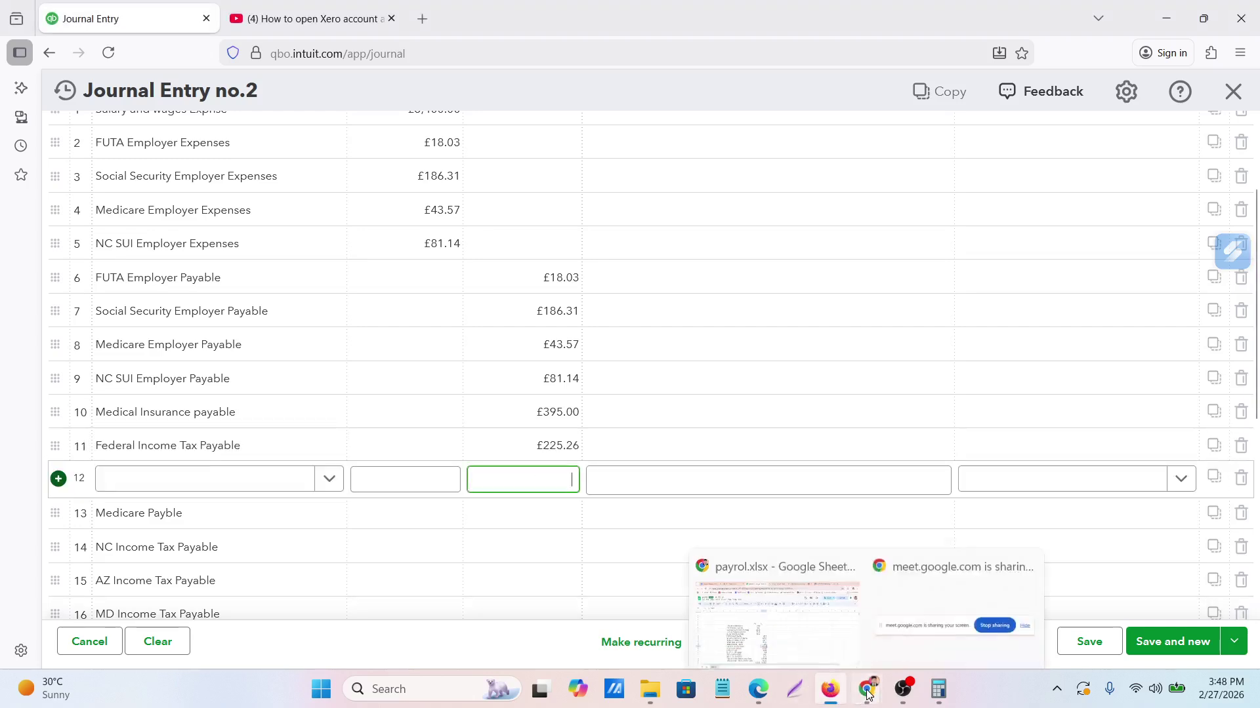
left_click(786, 623)
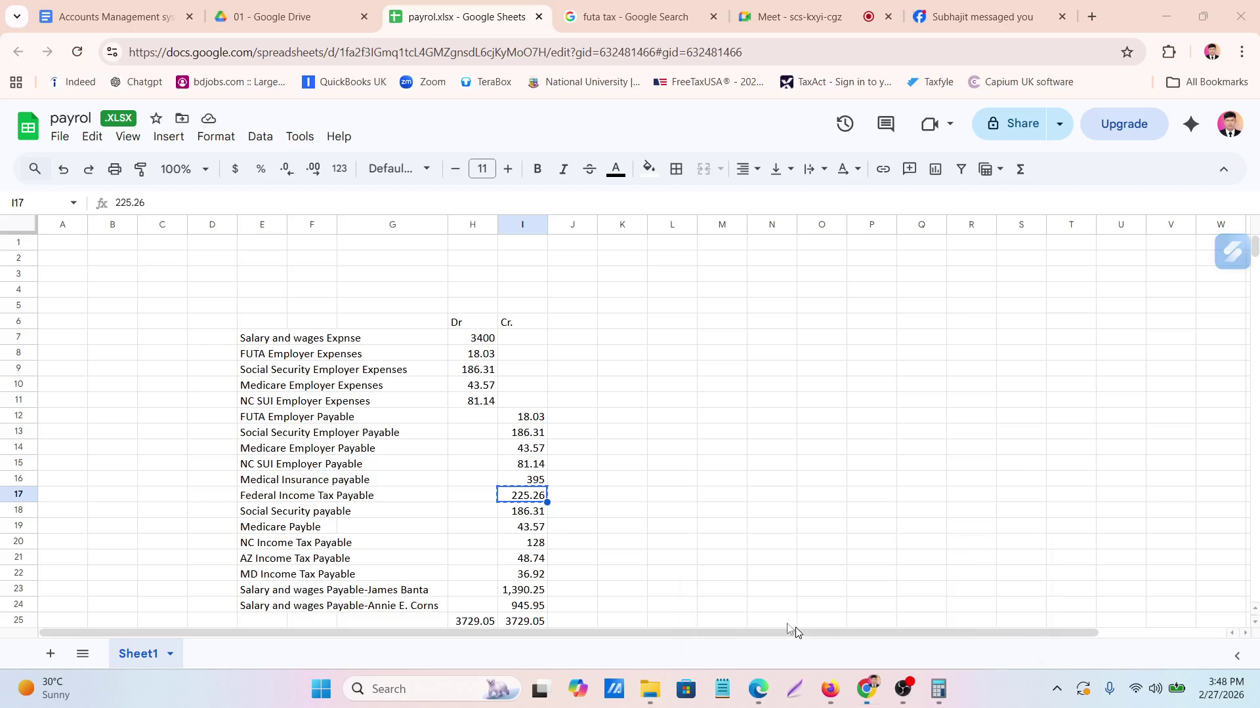
key("ctrl+c")
left_click(513, 514)
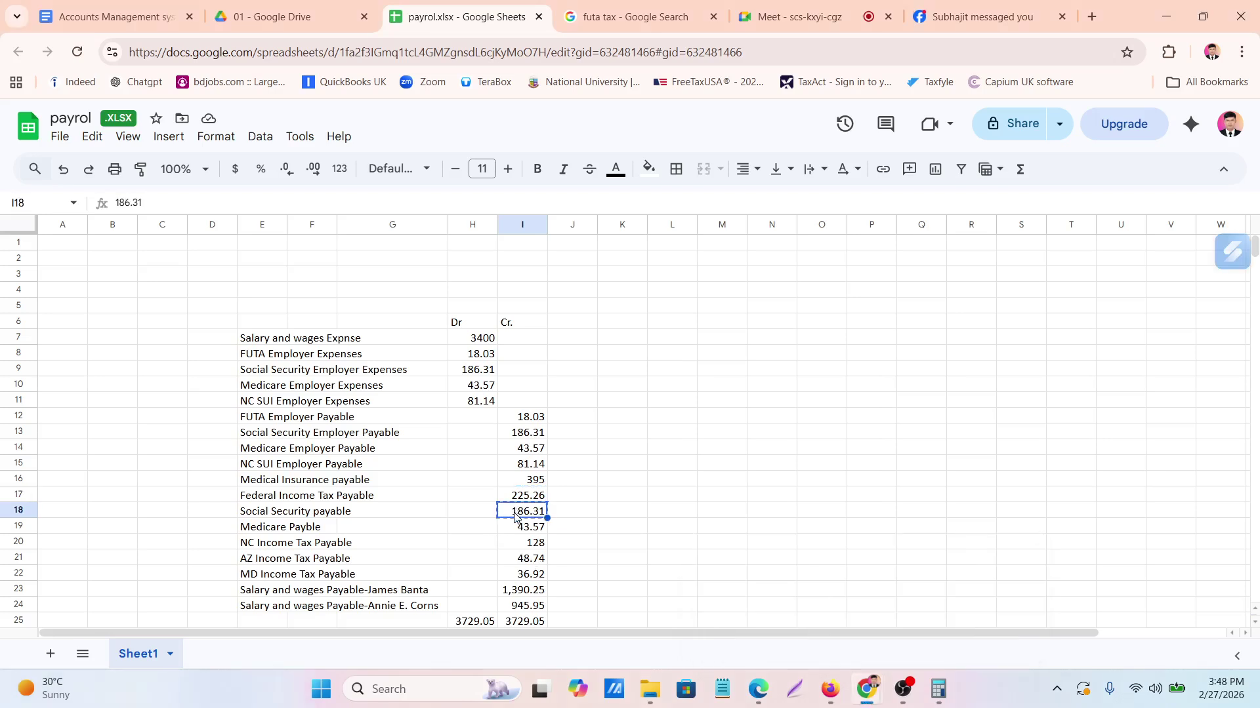
left_click(830, 689)
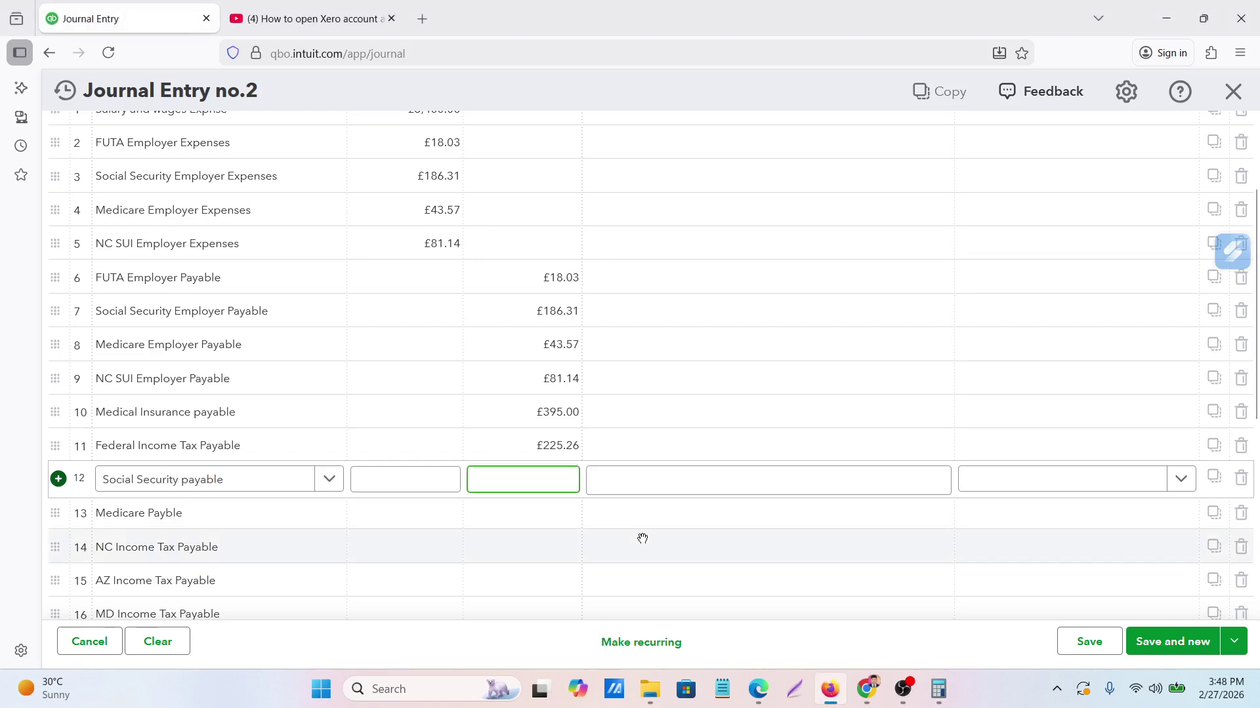
key("ctrl+v")
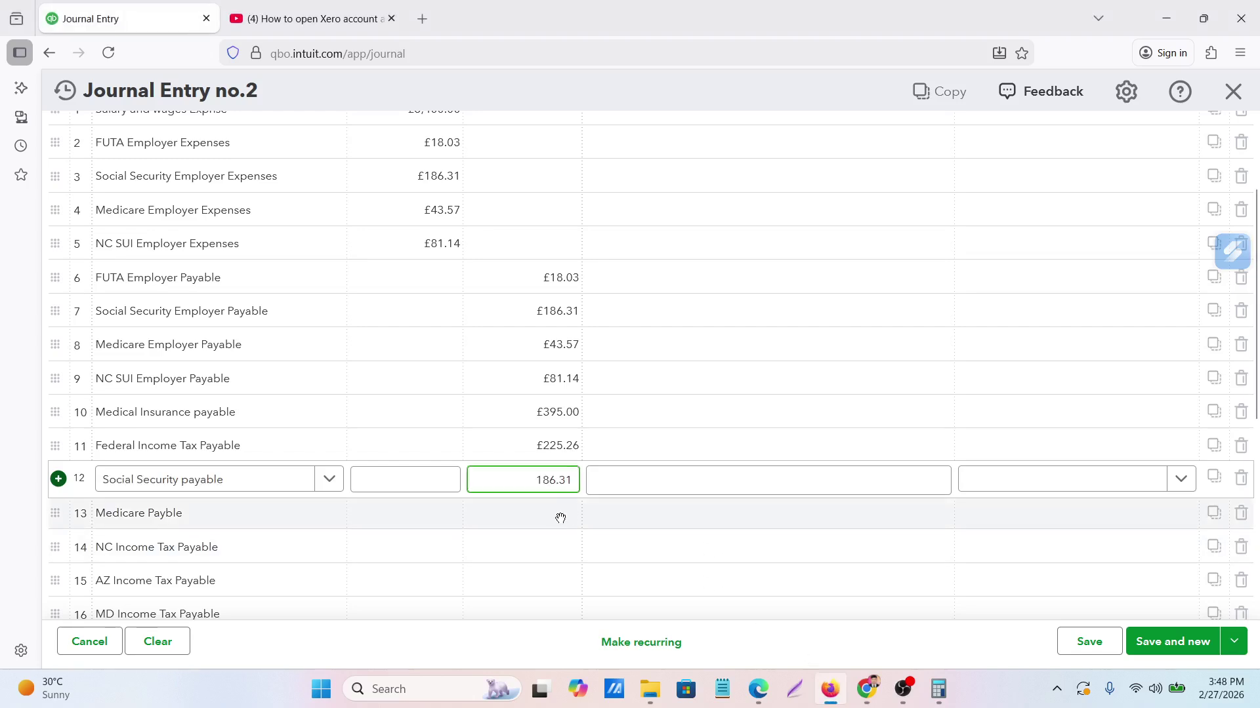
Copy the Medicare Payble amount, 43.57, from the payrol spreadsheet into QuickBooks journal line 13's credit
left_click(562, 518)
mouse_move(876, 692)
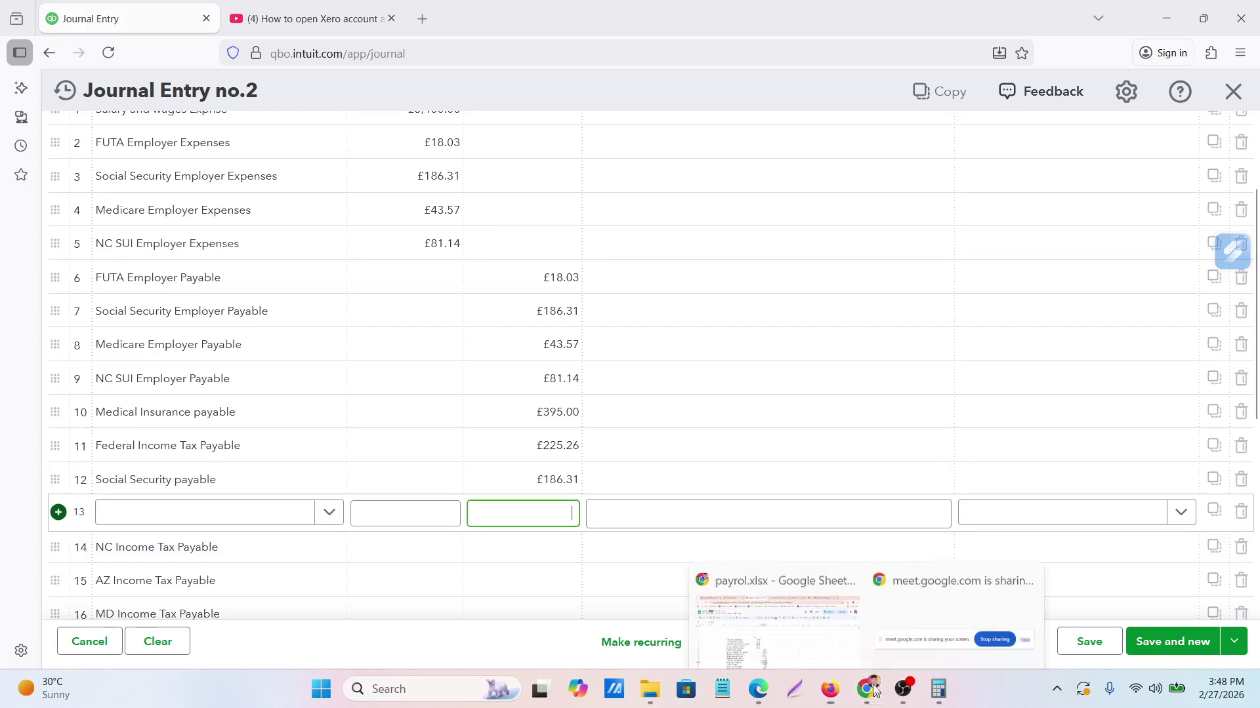
left_click(778, 630)
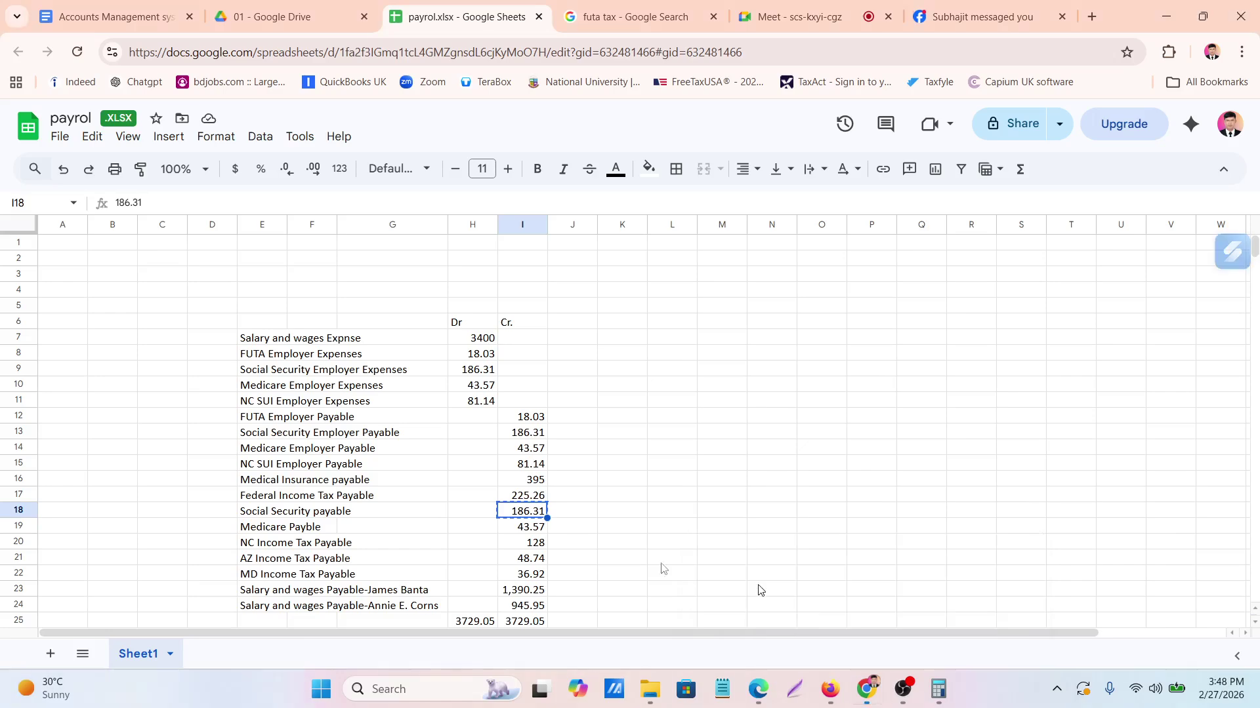
left_click(520, 531)
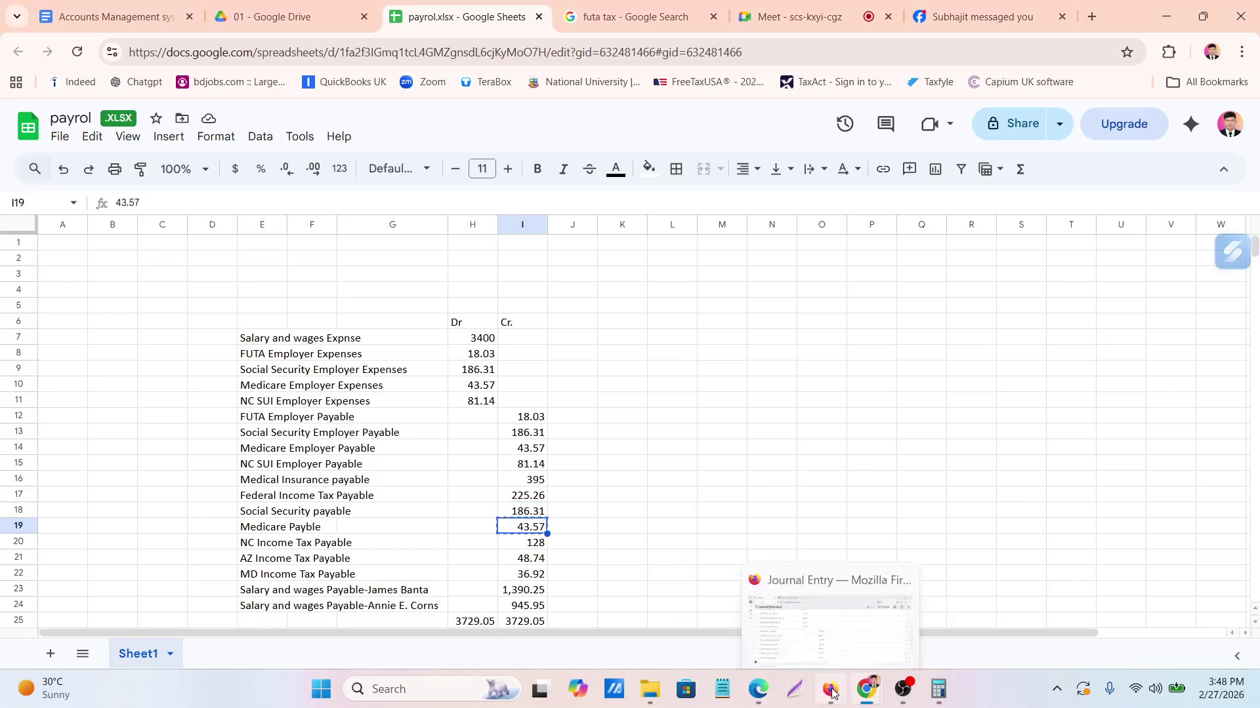
left_click(832, 693)
key("ctrl+v")
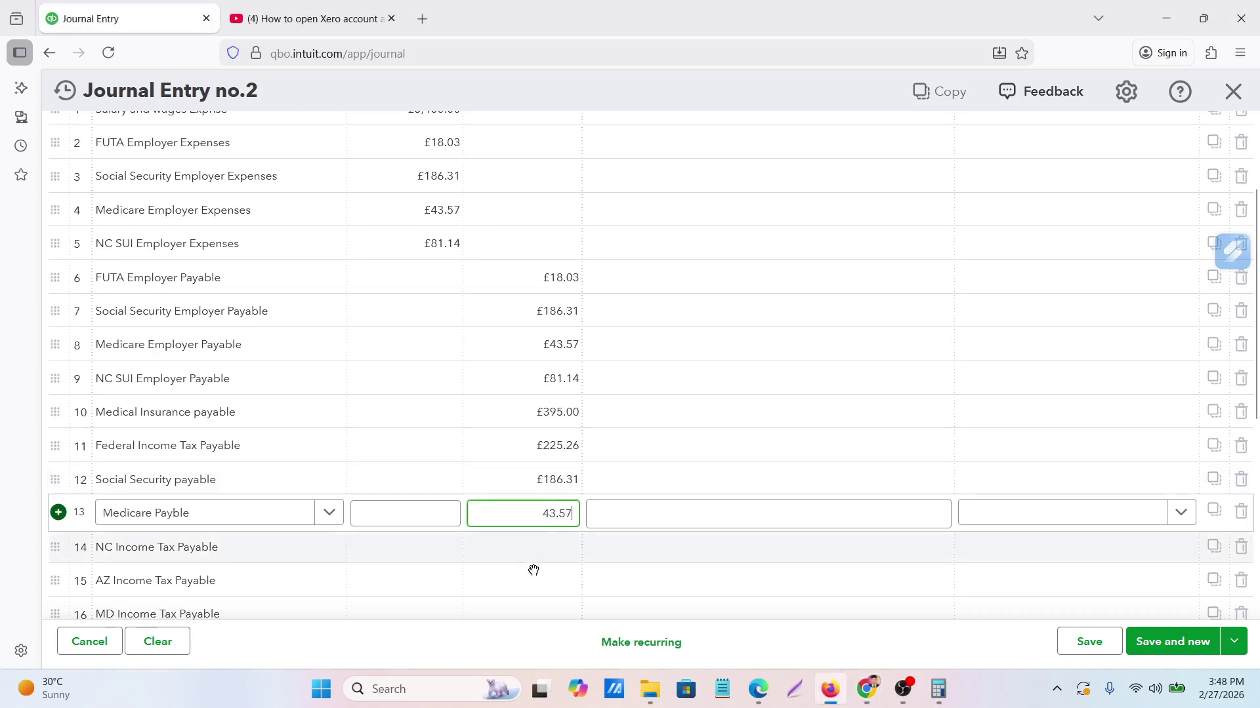
Copy the NC Income Tax Payable amount, 128, from the payrol spreadsheet into QuickBooks journal line 14's credit
left_click(537, 553)
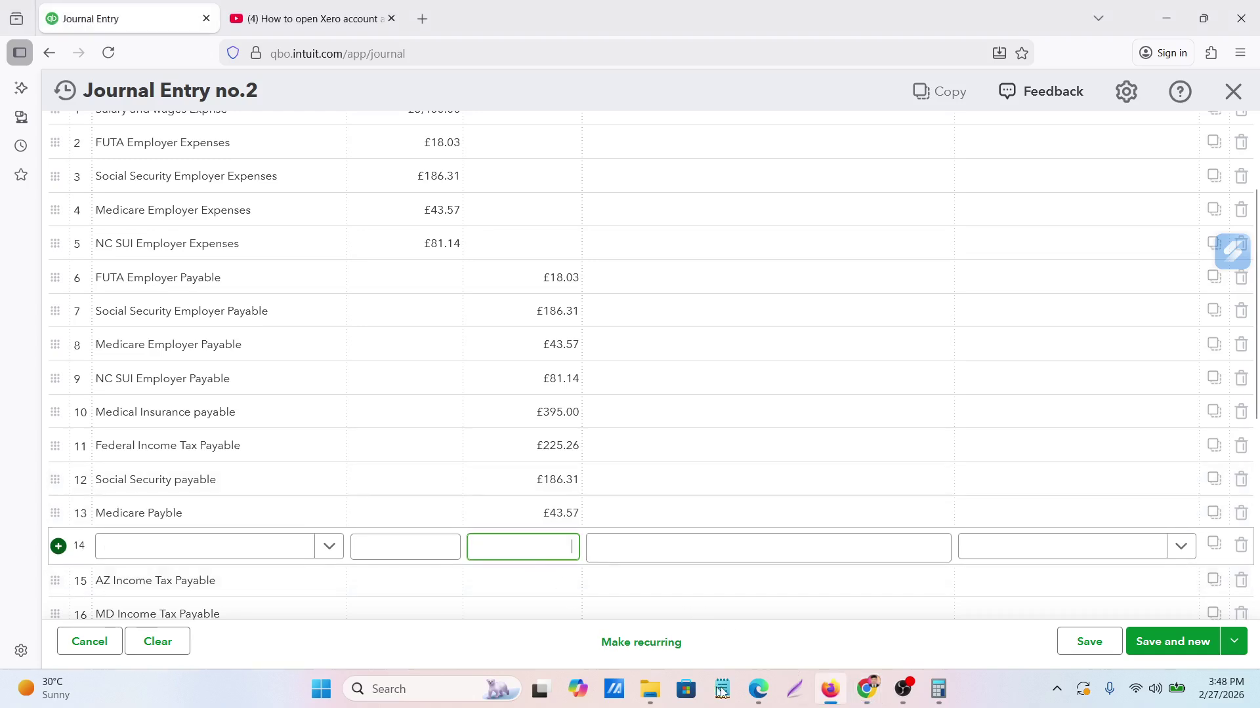
mouse_move(866, 700)
left_click(774, 613)
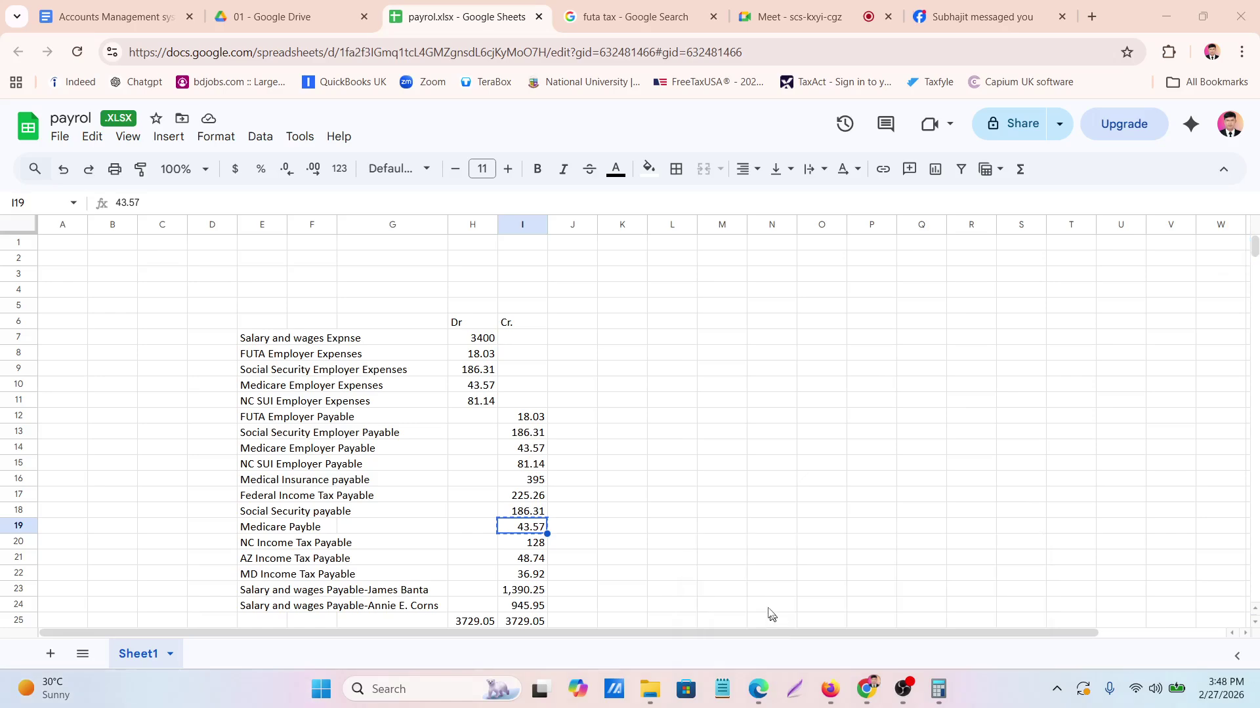
left_click(516, 543)
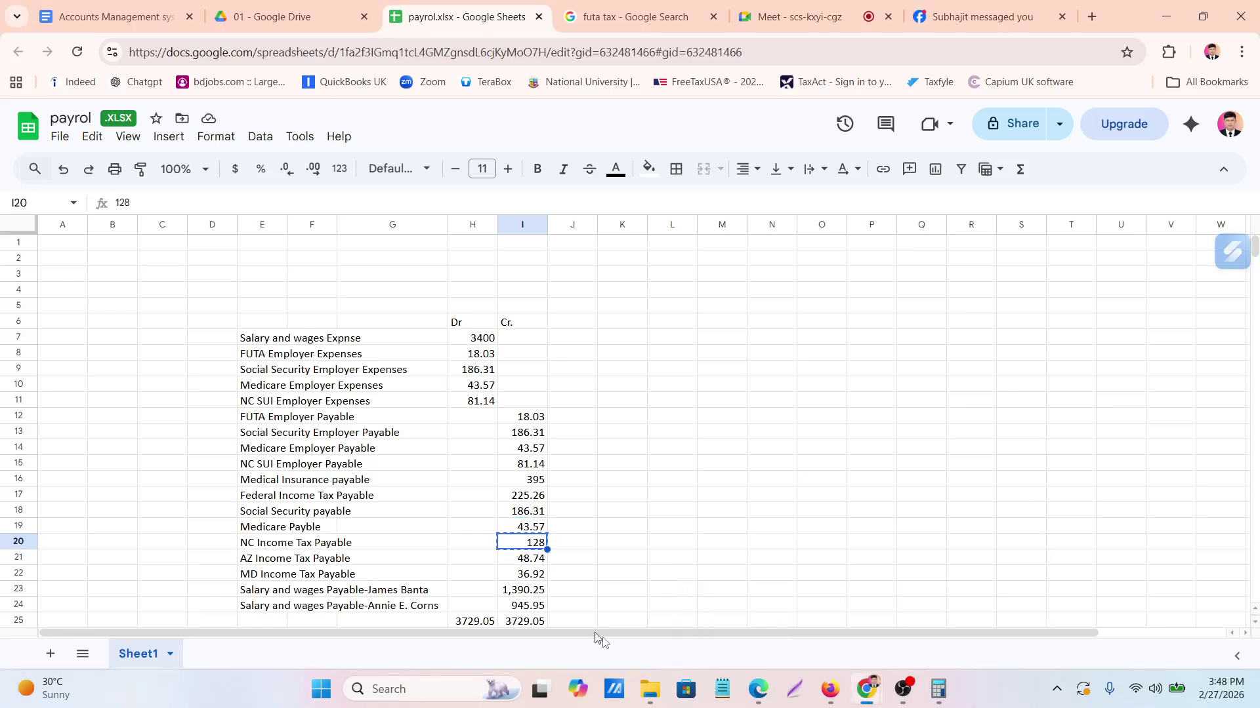
left_click(828, 698)
left_click(512, 558)
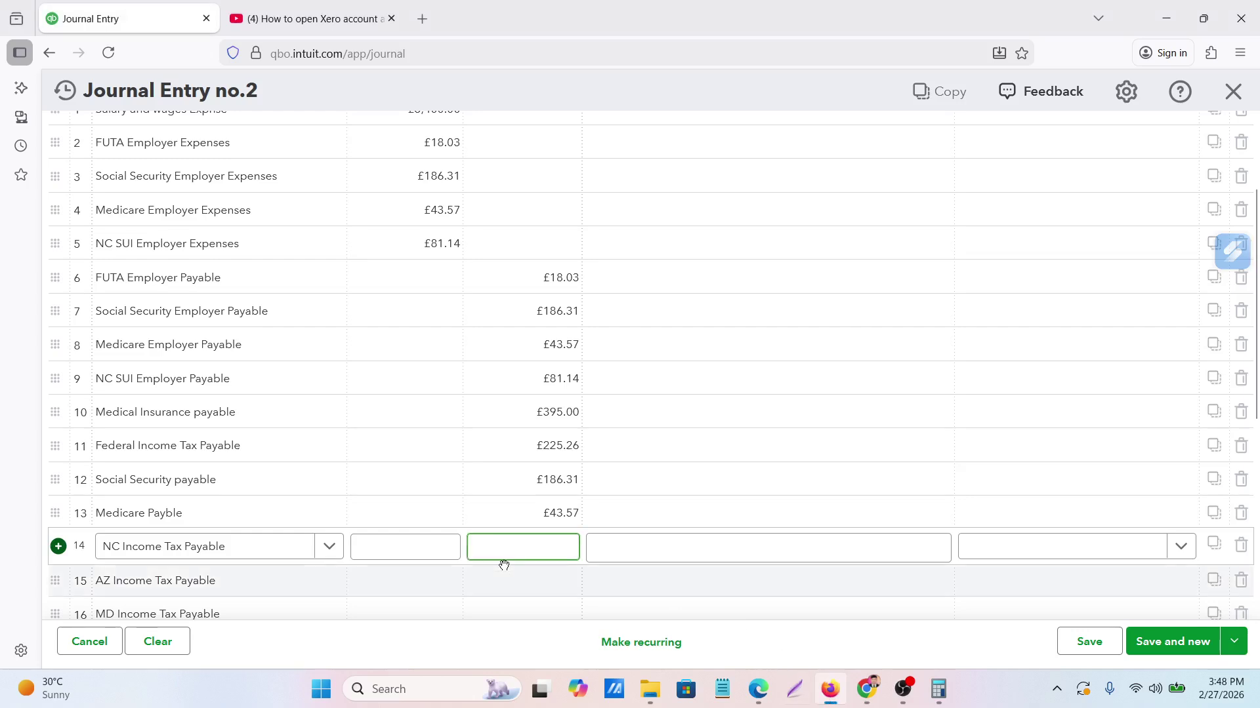
key("ctrl+v")
Copy the AZ Income Tax Payable amount, 48.74, from the payrol spreadsheet into QuickBooks journal line 15's credit
left_click(529, 581)
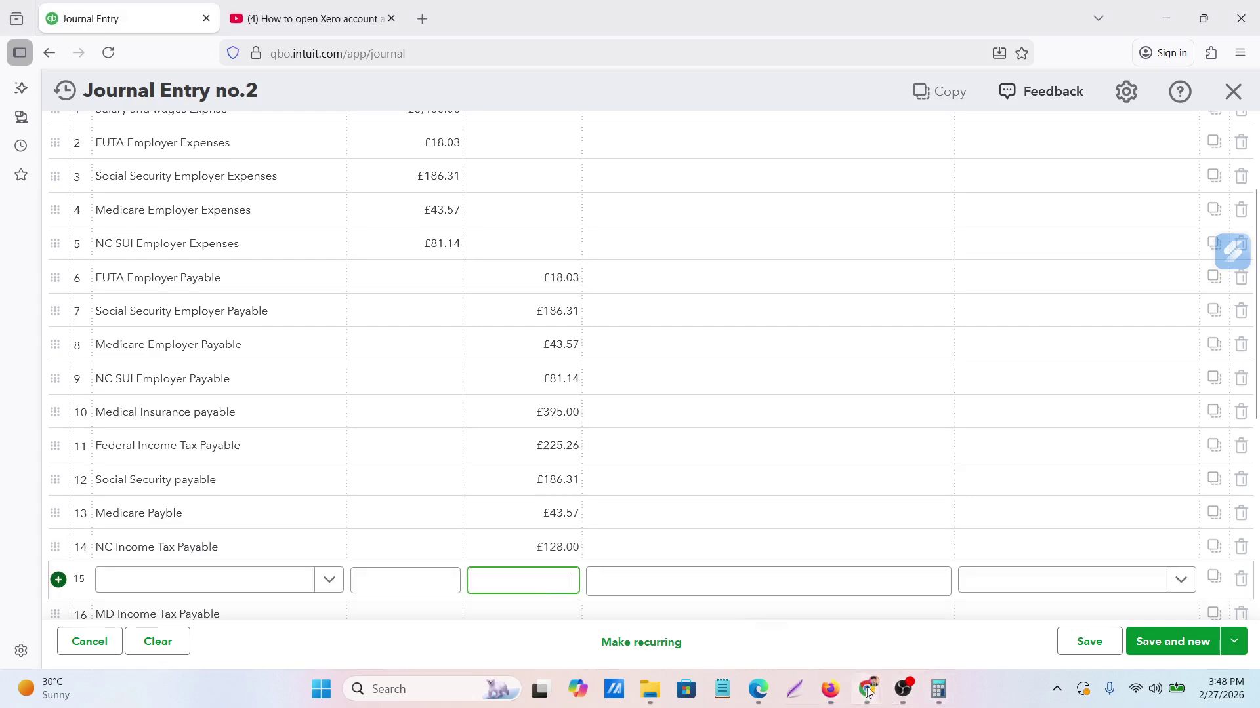
mouse_move(866, 689)
left_click(765, 611)
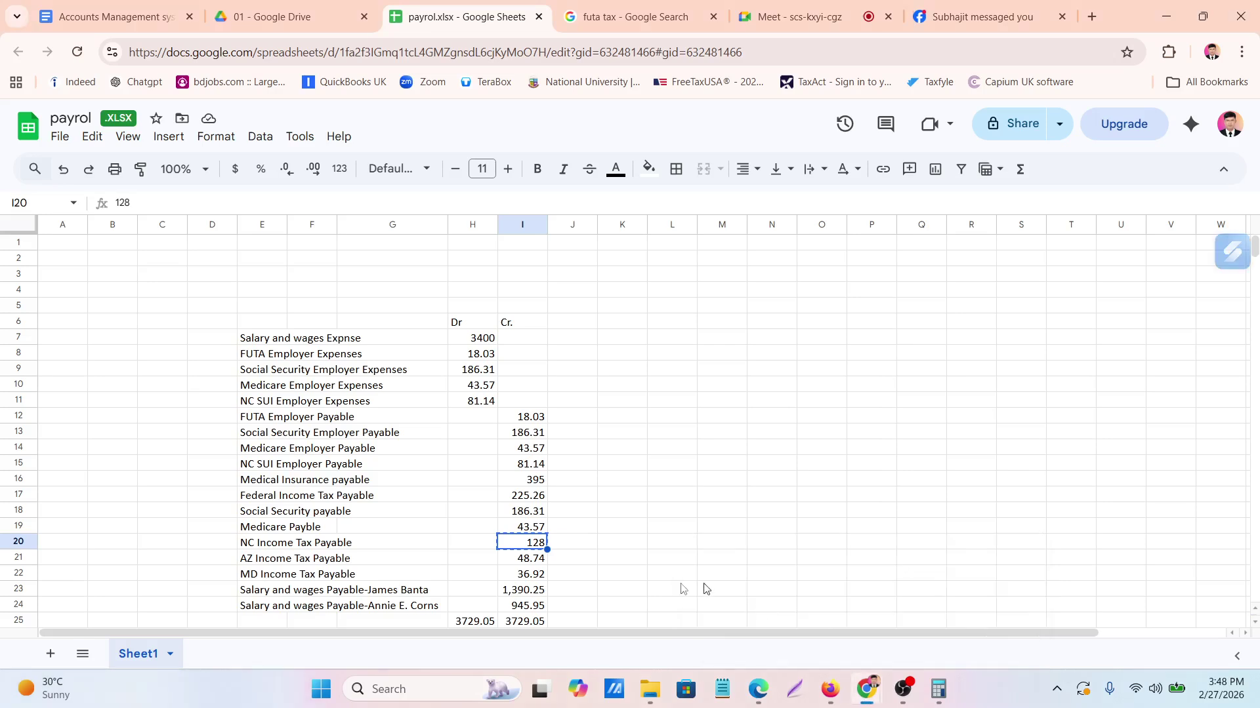
key("ctrl+c")
left_click(519, 559)
key("ctrl+c")
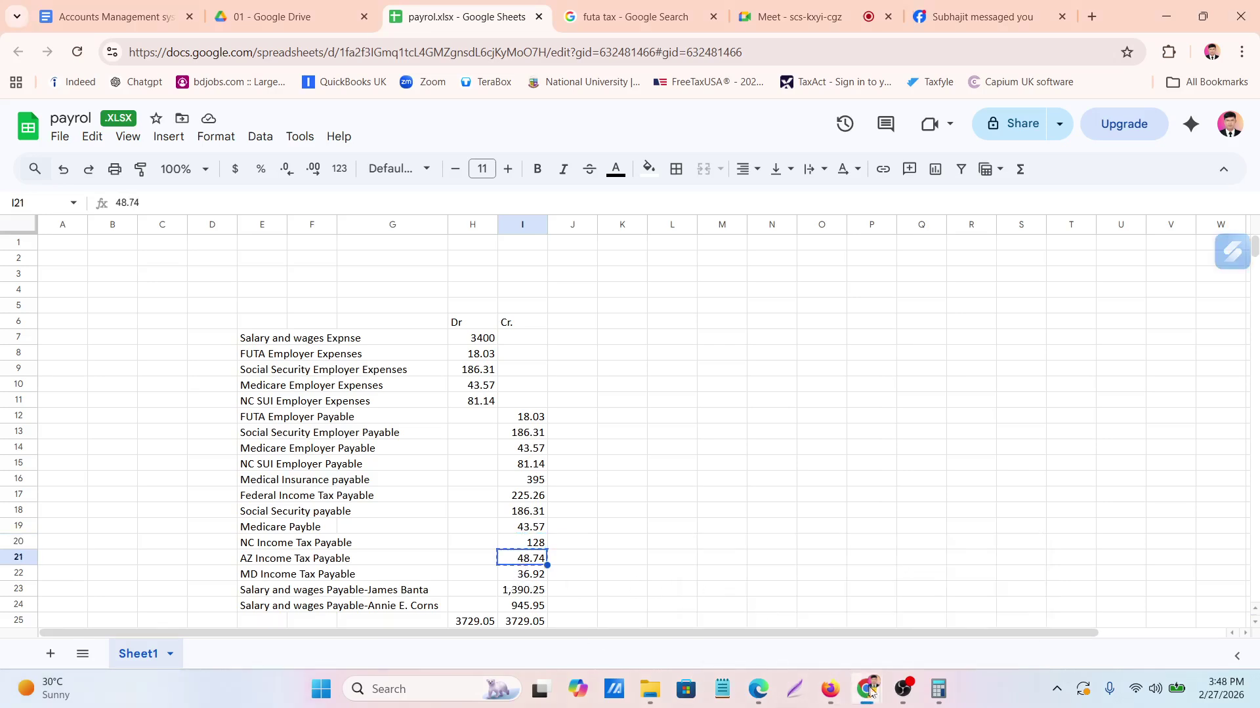
left_click(830, 689)
left_click(561, 593)
key("ctrl+v")
Copy the MD Income Tax Payable amount, 36.92, from the payrol spreadsheet into QuickBooks journal line 16's credit
scroll(635, 464, "down", 2)
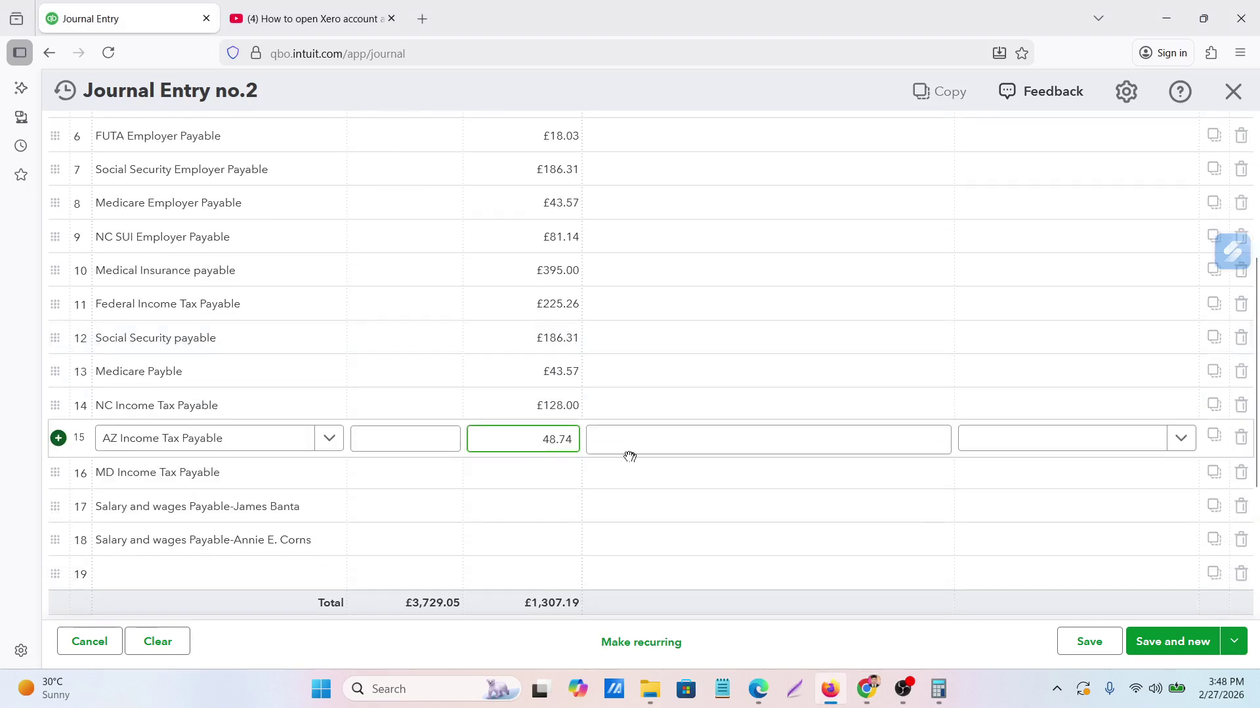
left_click(544, 479)
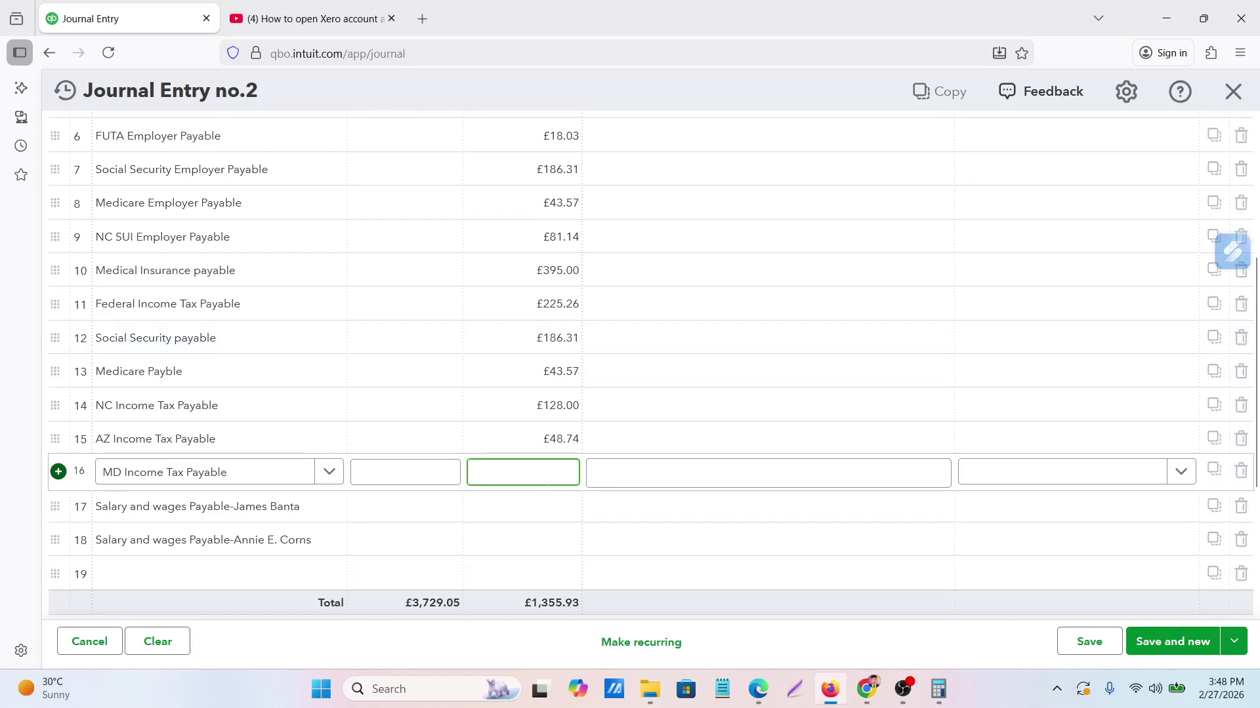
mouse_move(867, 689)
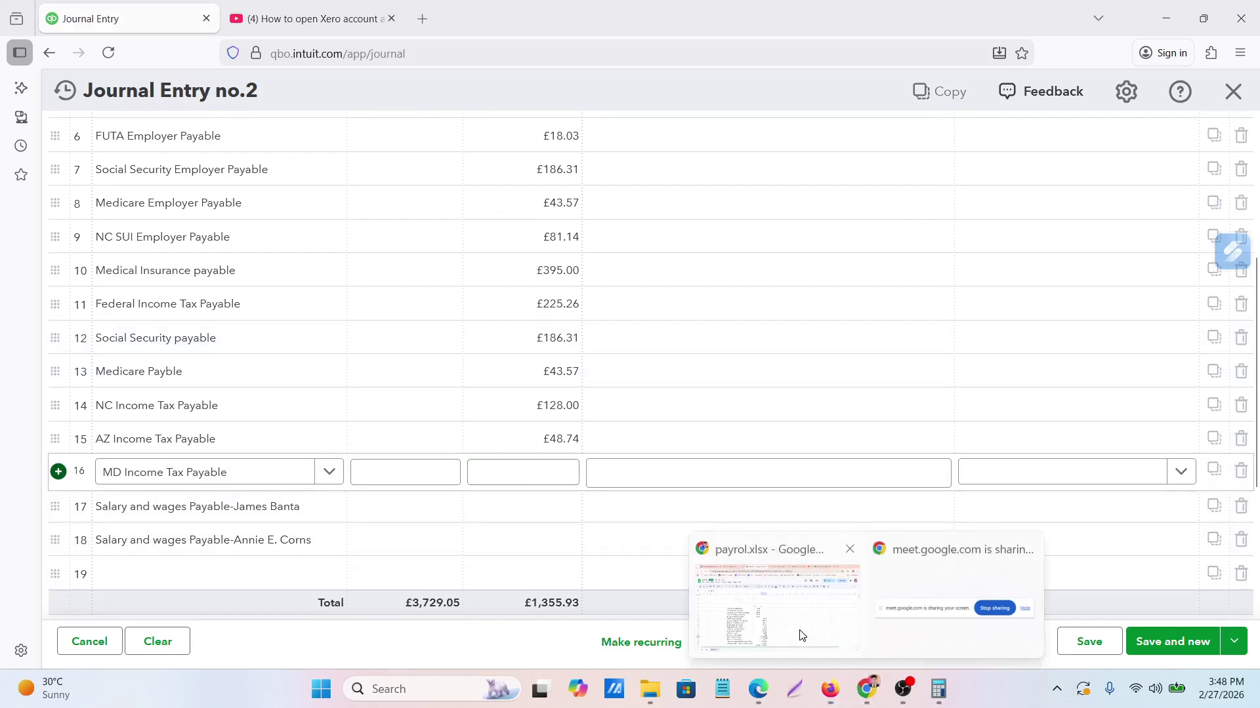
left_click(803, 635)
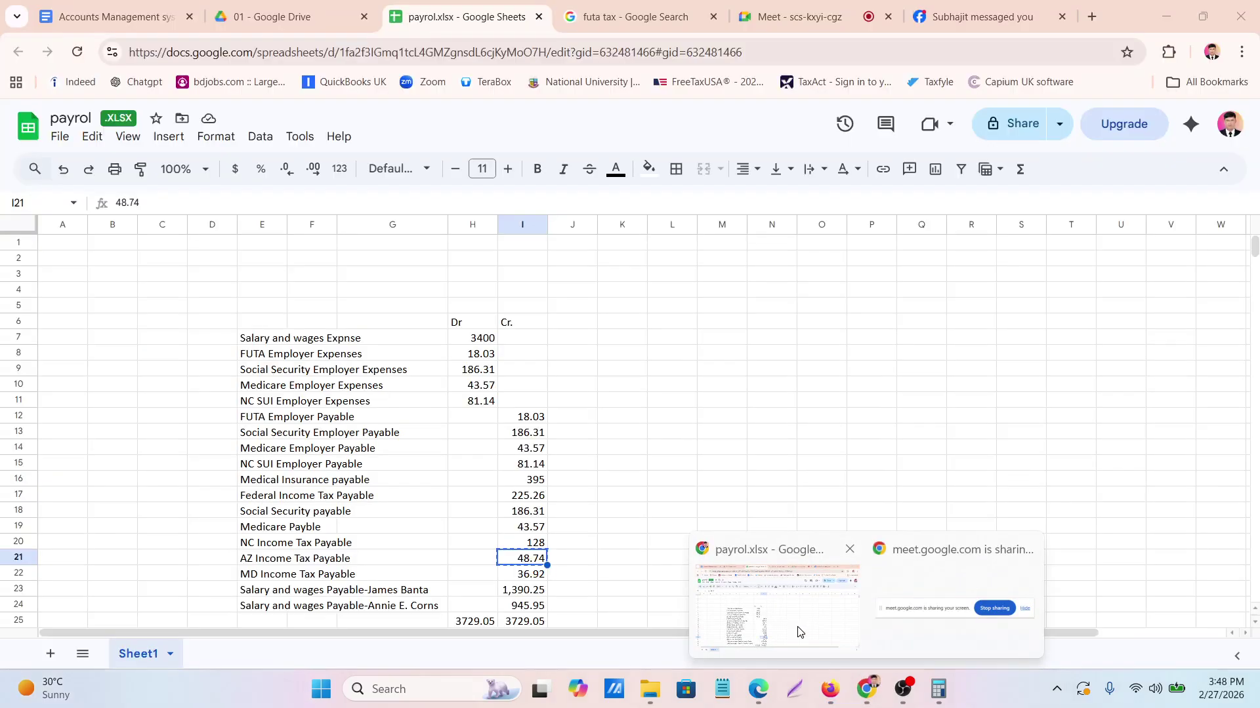
key("ctrl+c")
left_click(525, 576)
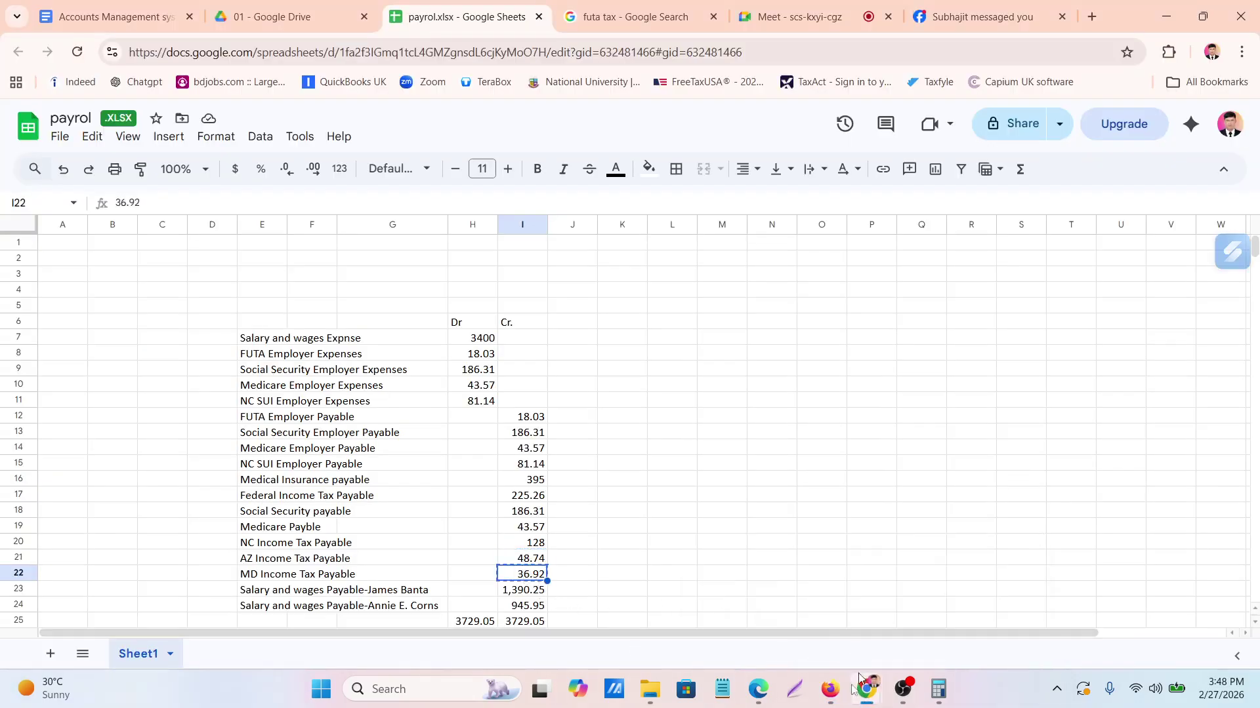
left_click(831, 687)
key("ctrl+v")
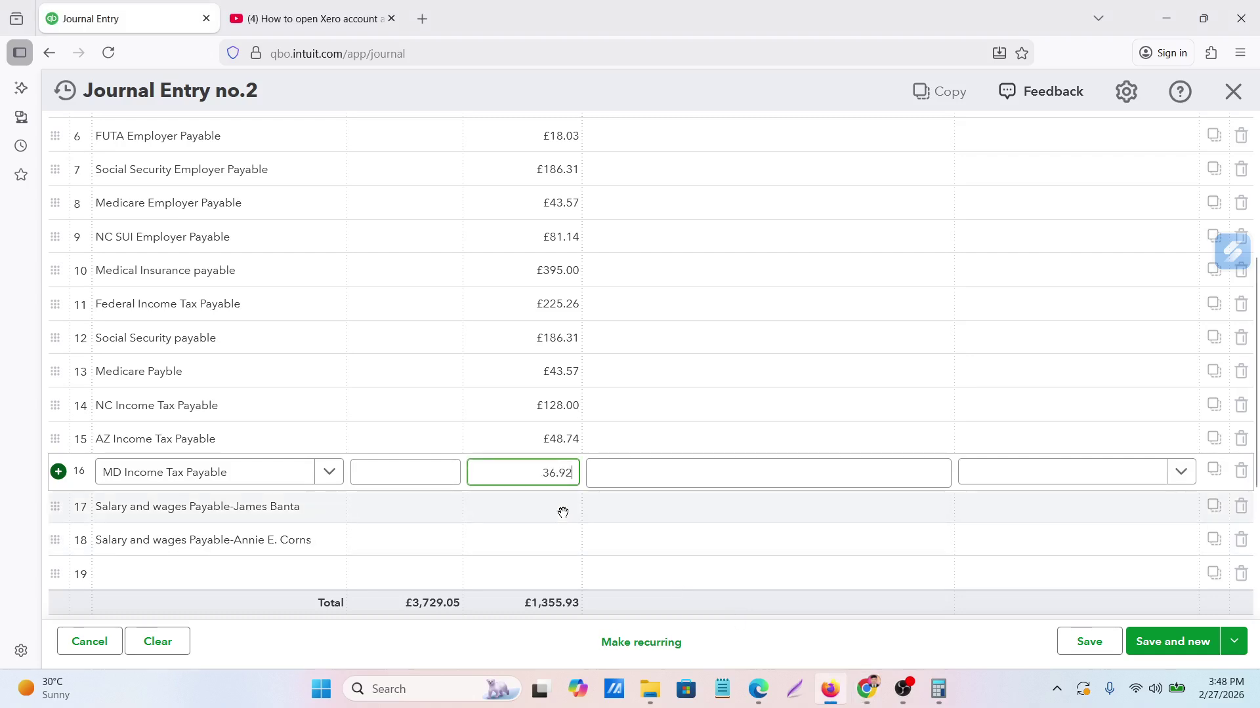
Copy the first employee's Salary and wages Payable amount, 1,390.25, from the payrol spreadsheet into QuickBooks journal line 17's credit
left_click(554, 507)
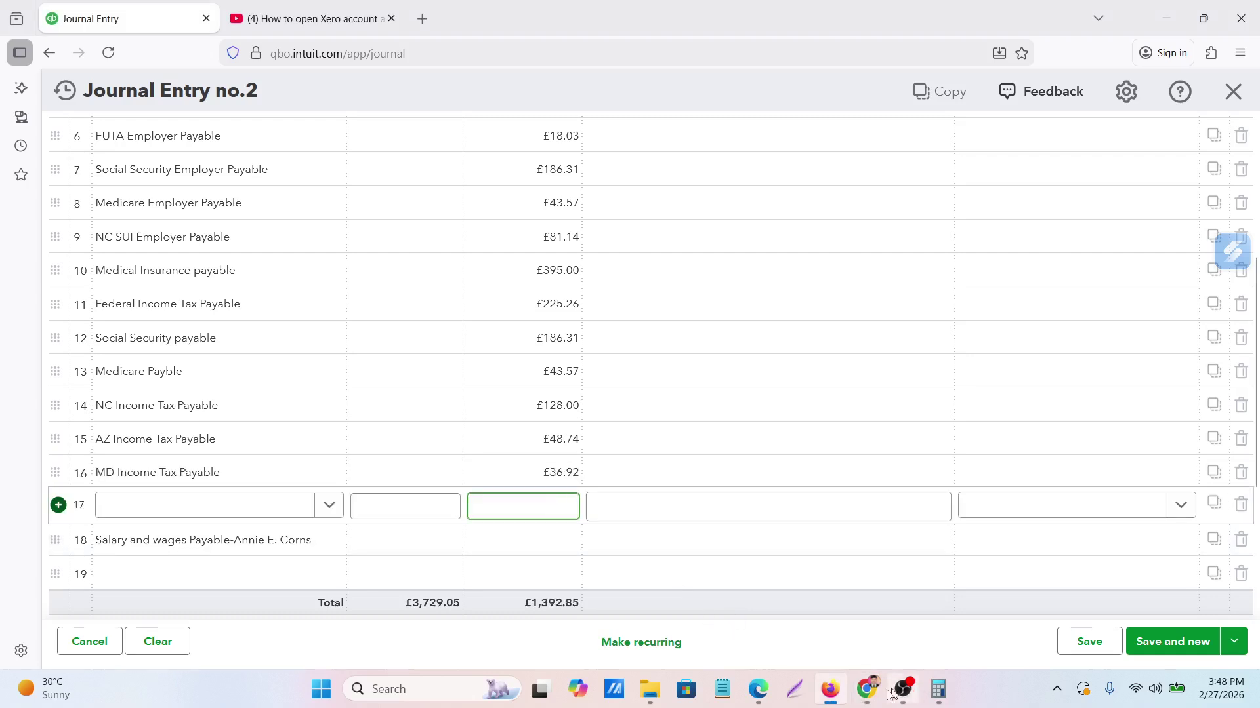
mouse_move(867, 689)
left_click(777, 607)
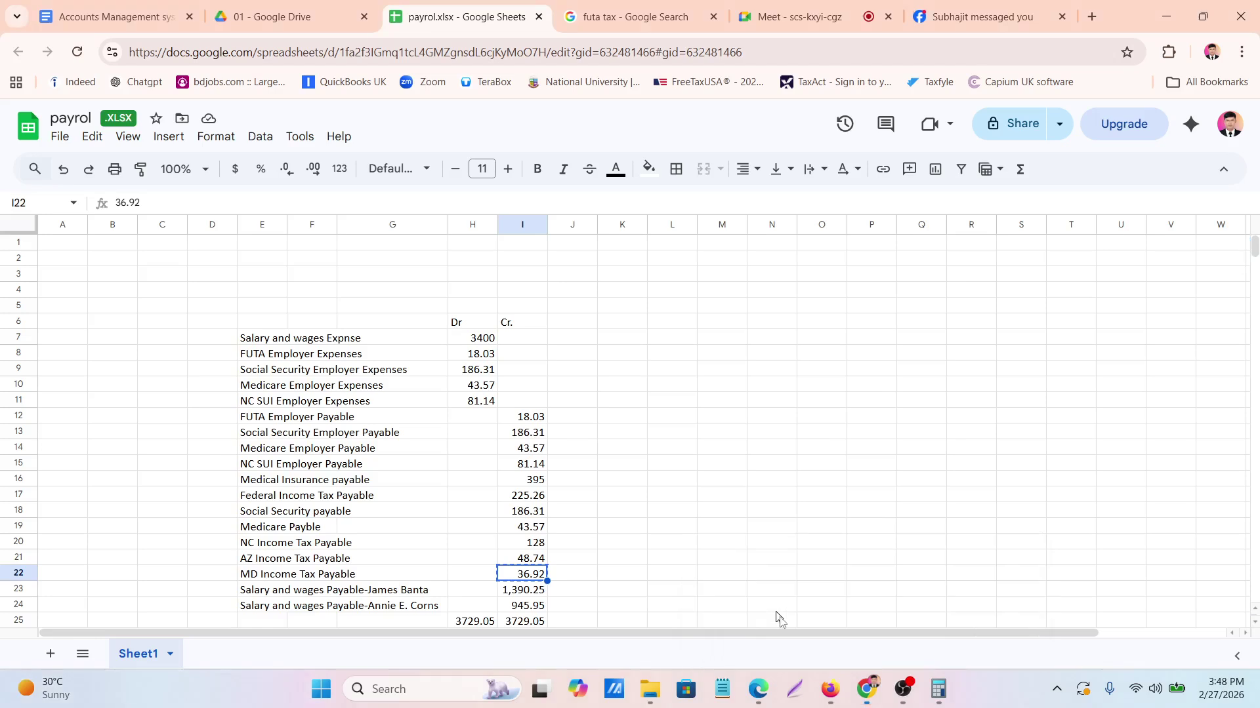
left_click(531, 594)
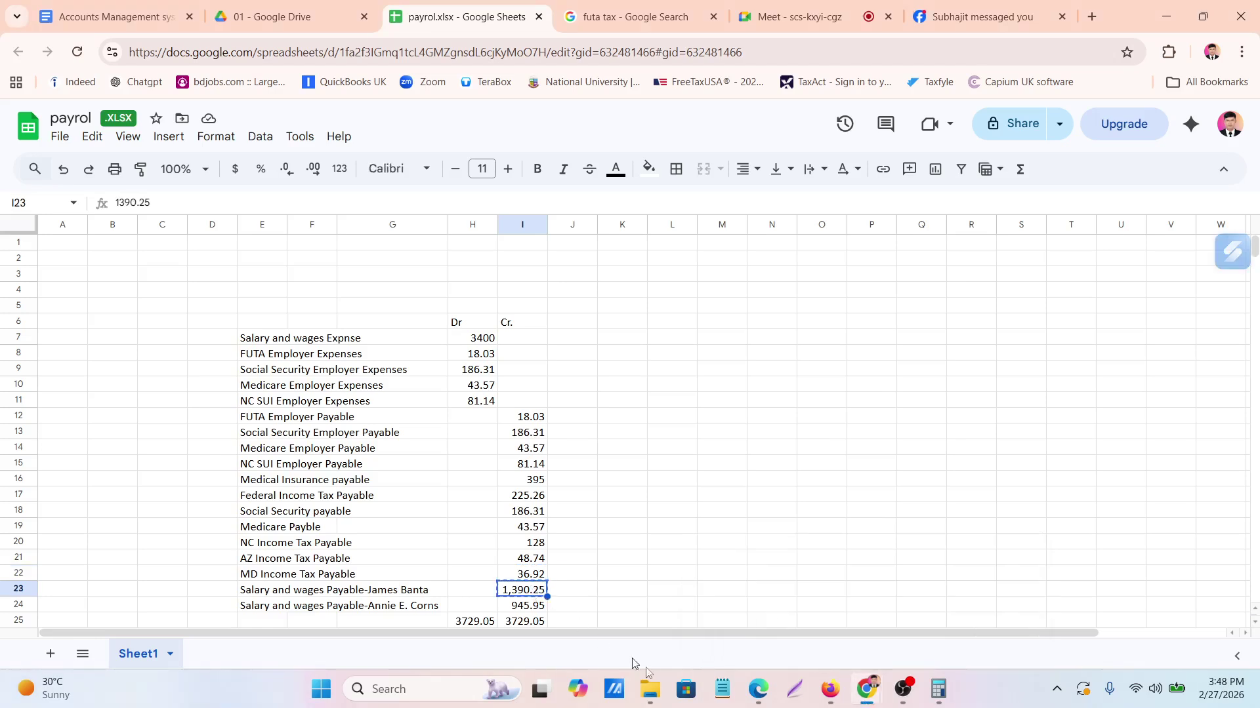
left_click(831, 689)
key("ctrl+v")
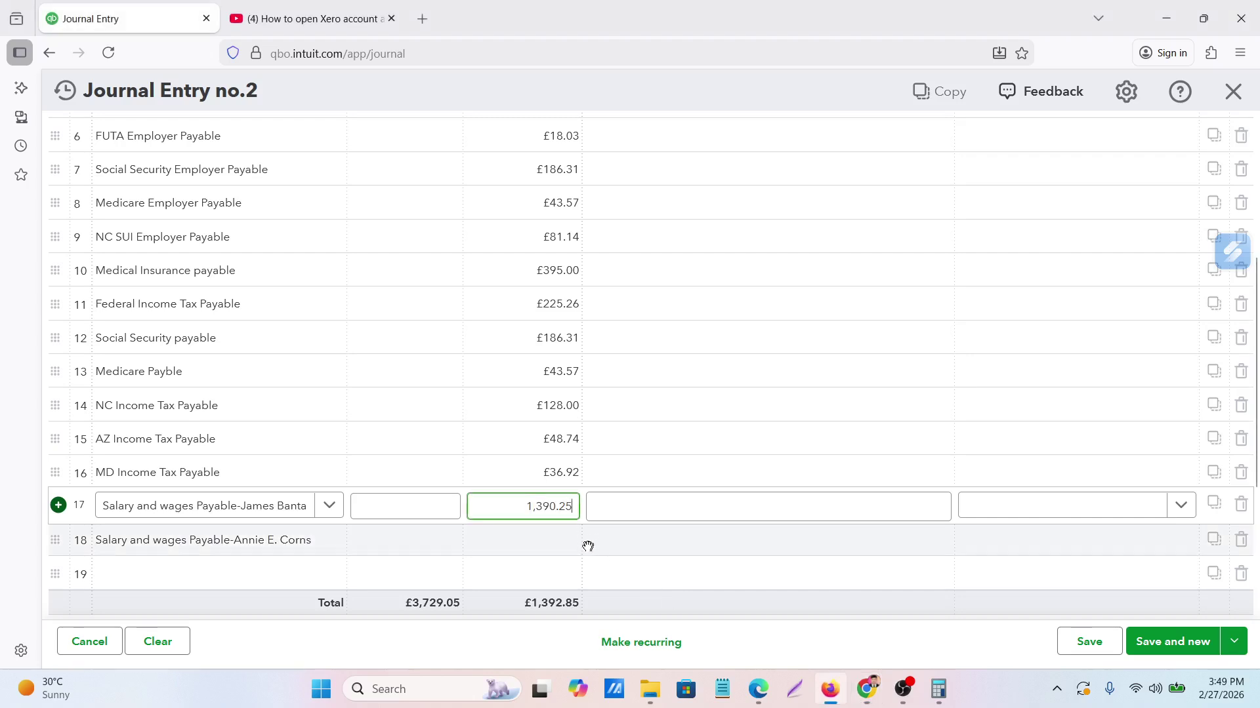
Copy the second employee's Salary and wages Payable amount, 945.95, from the payrol spreadsheet into QuickBooks journal line 18's credit
left_click(560, 552)
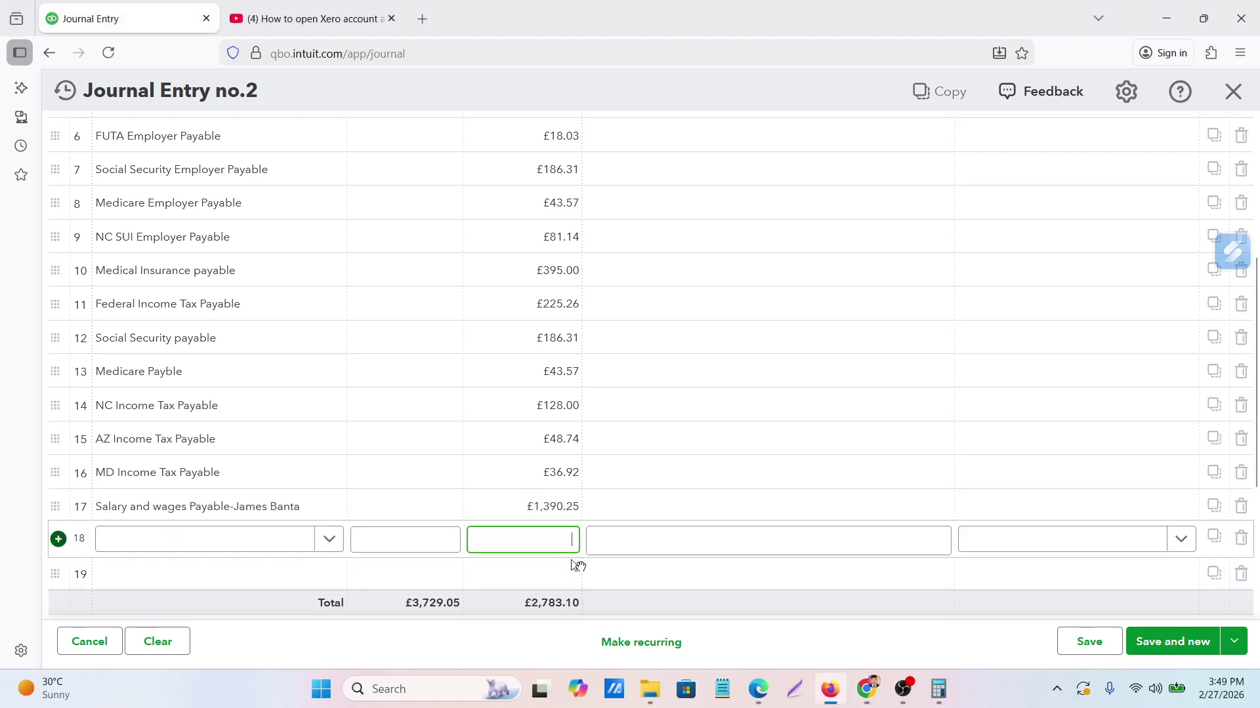
mouse_move(867, 697)
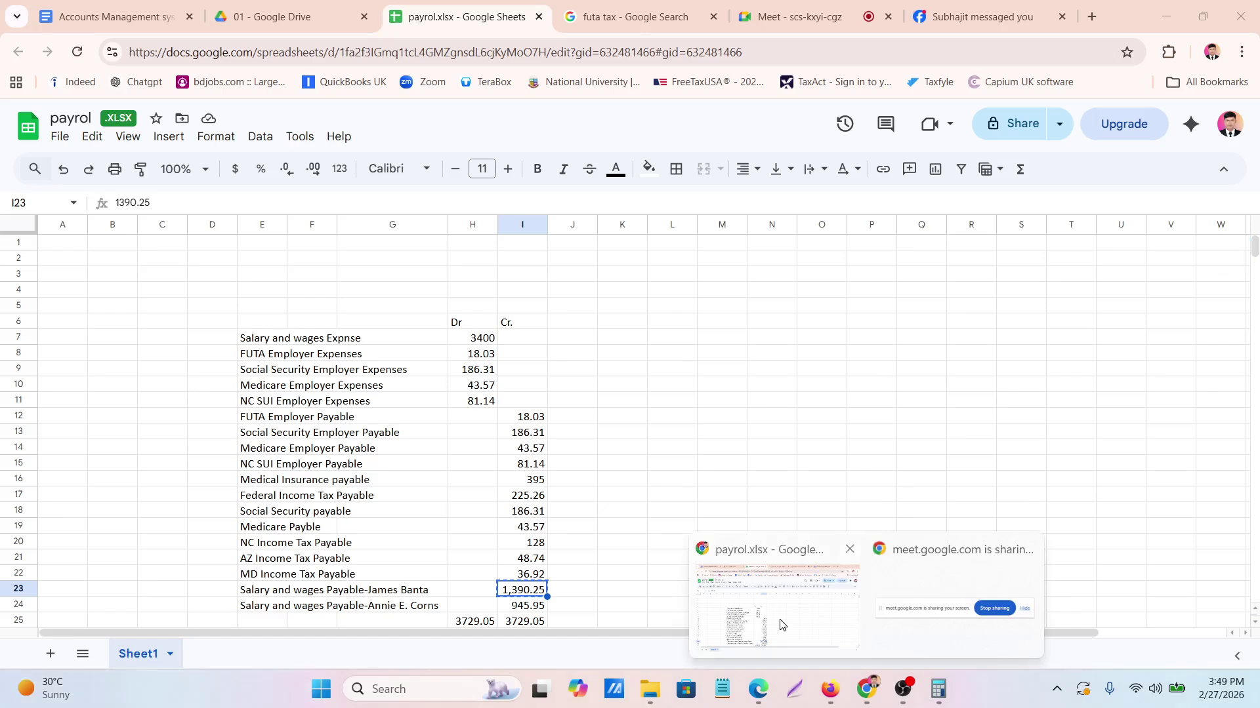
left_click(801, 626)
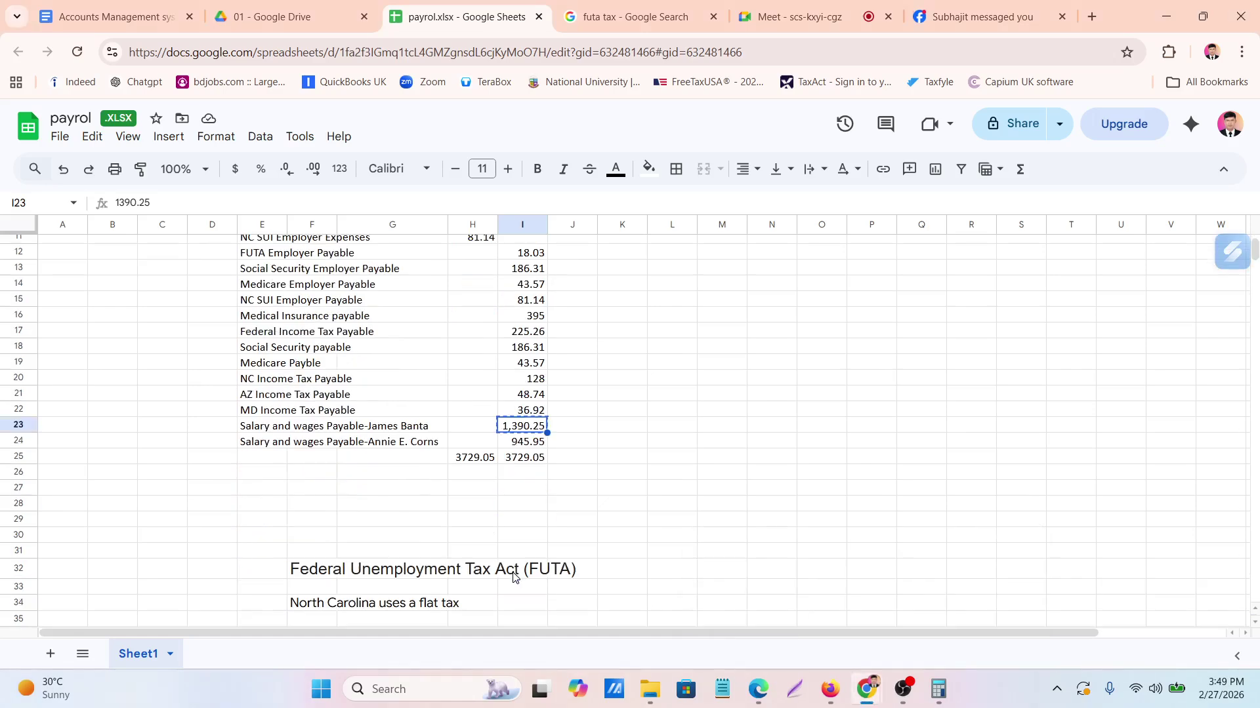
left_click(530, 446)
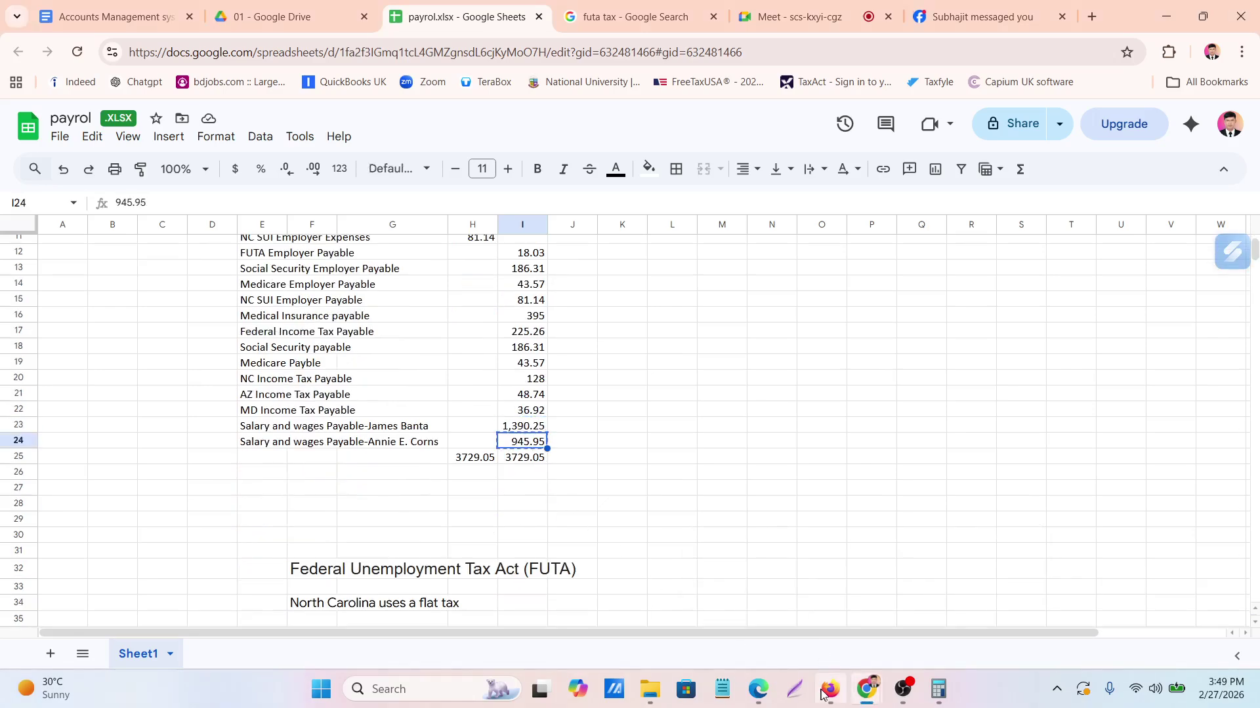
left_click(830, 689)
key("ctrl+v")
left_click(663, 466)
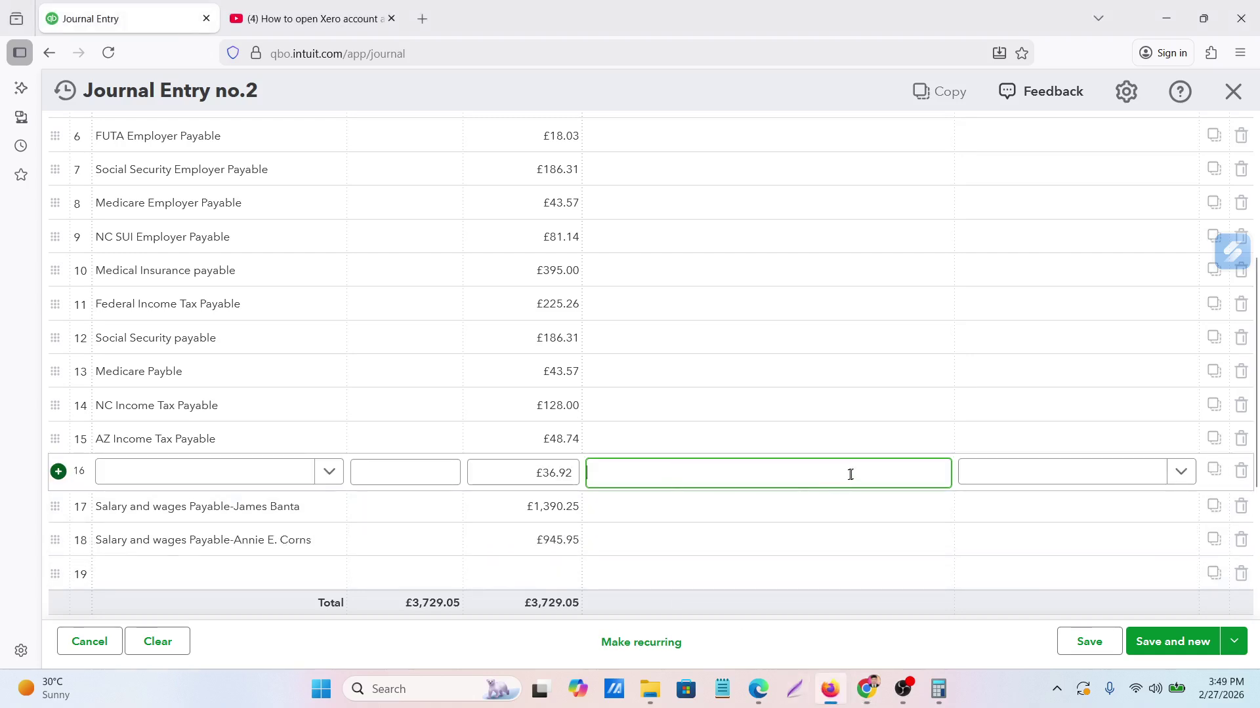
Review all account lines of the payroll journal entry and compare its debit and credit totals
scroll(400, 415, "up", 4)
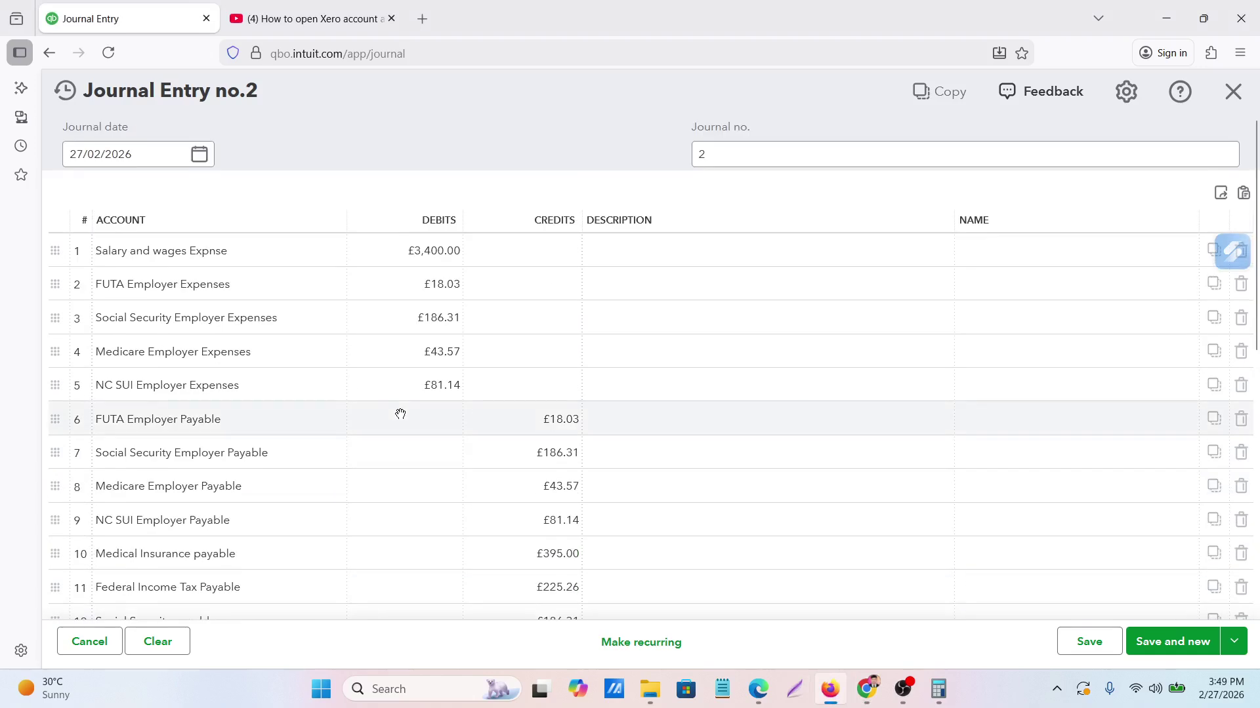
scroll(400, 414, "down", 5)
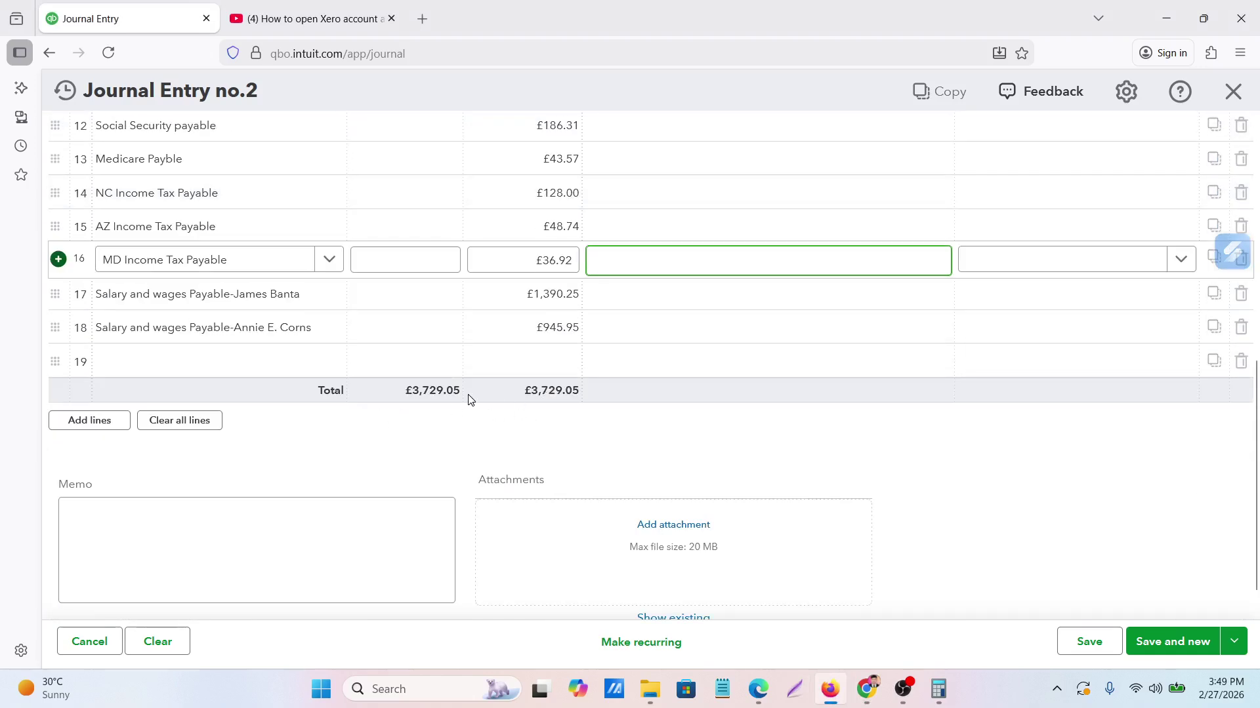
scroll(630, 390, "up", 3)
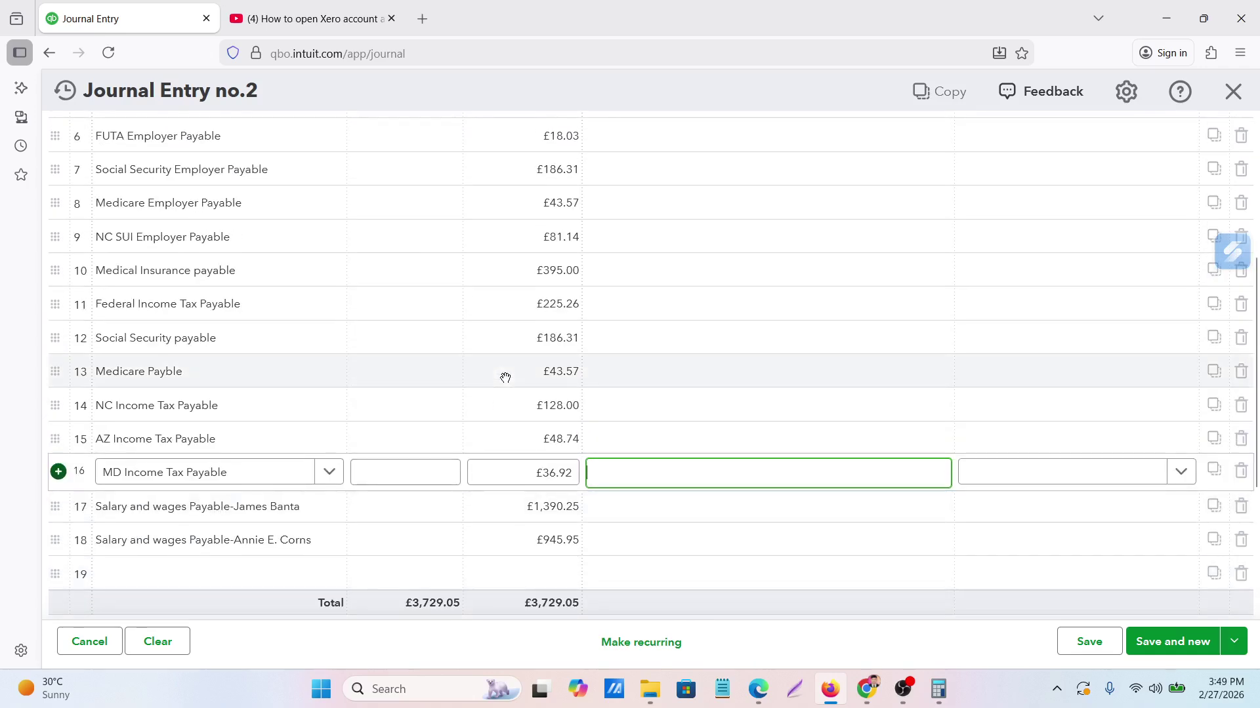
scroll(506, 378, "up", 3)
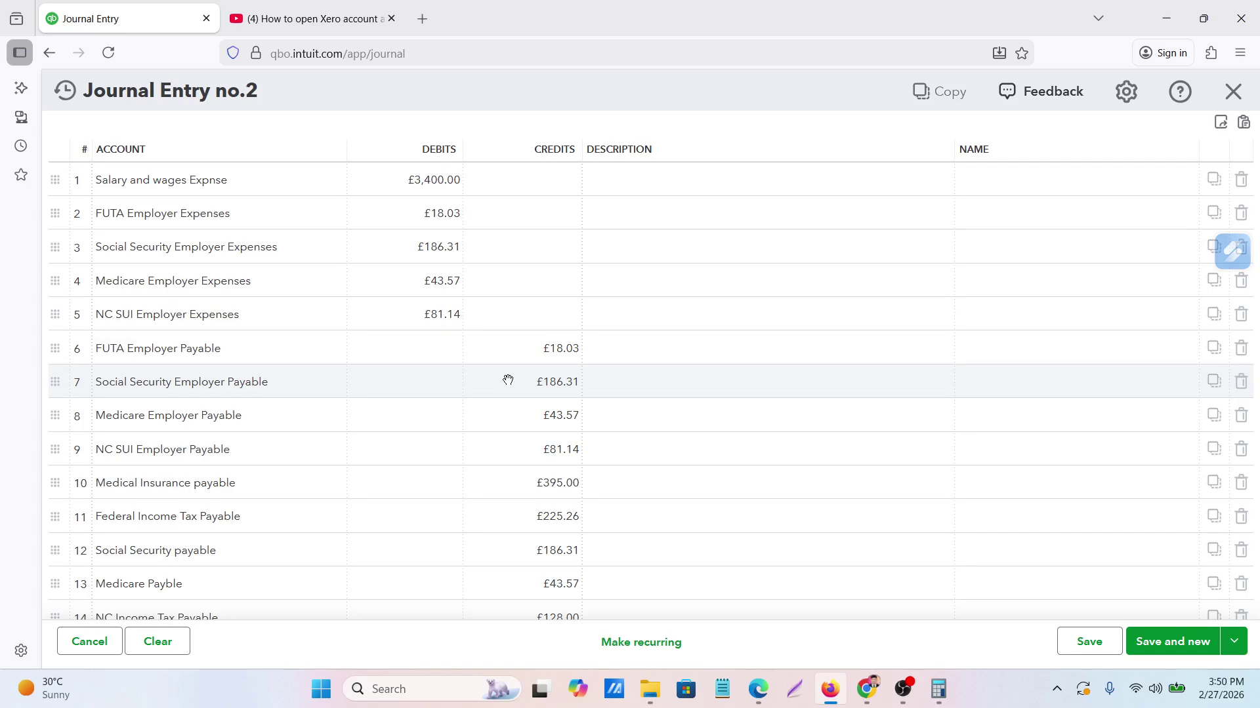
scroll(493, 466, "down", 4)
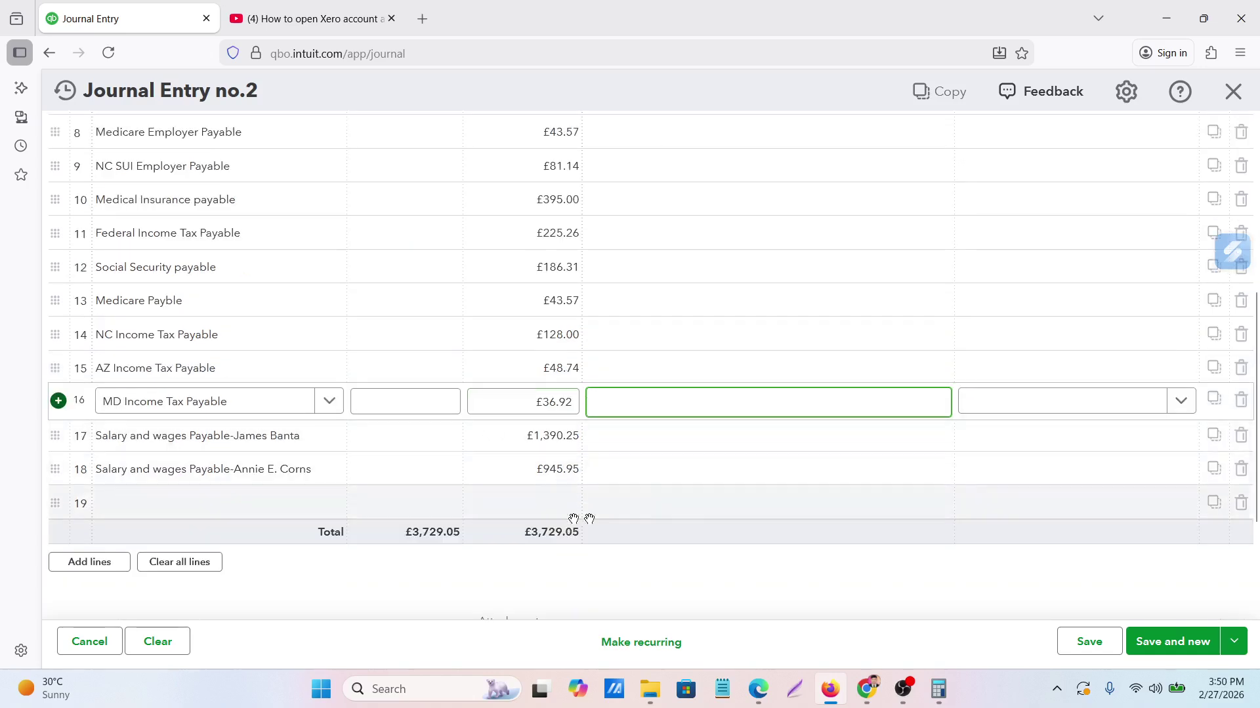
Set the payroll journal entry's date to 25/06/2022
scroll(276, 364, "up", 5)
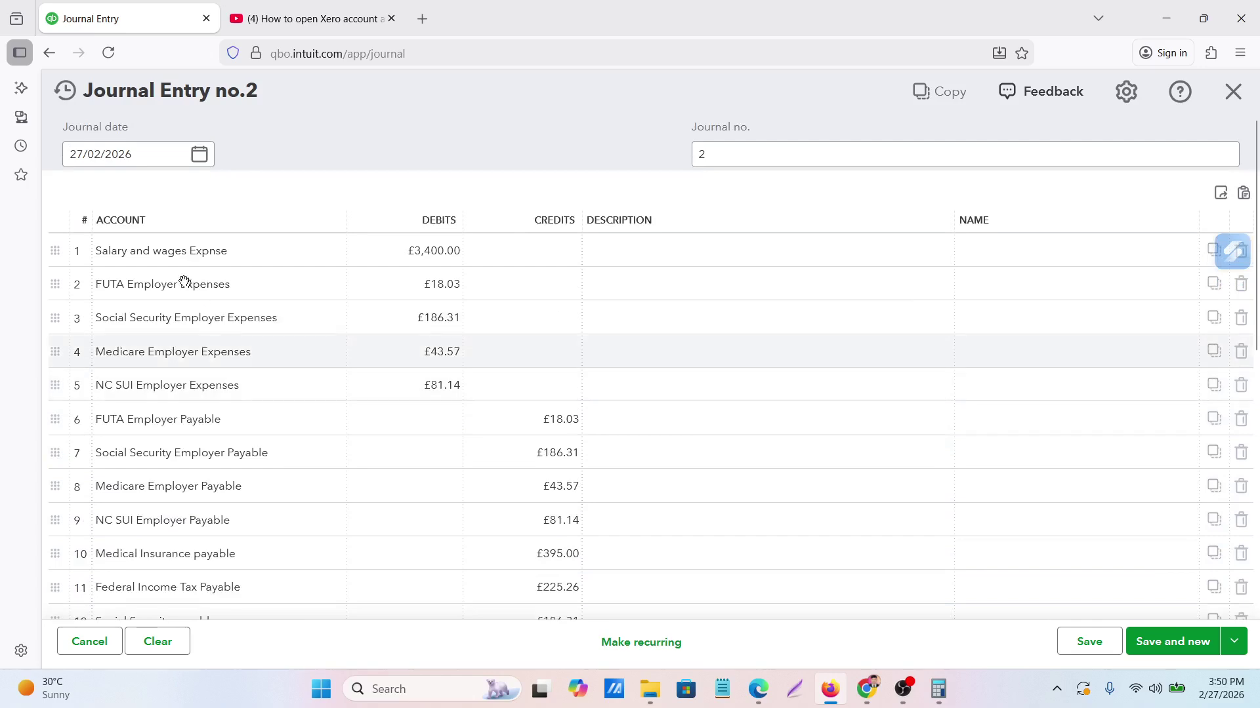
left_click(200, 156)
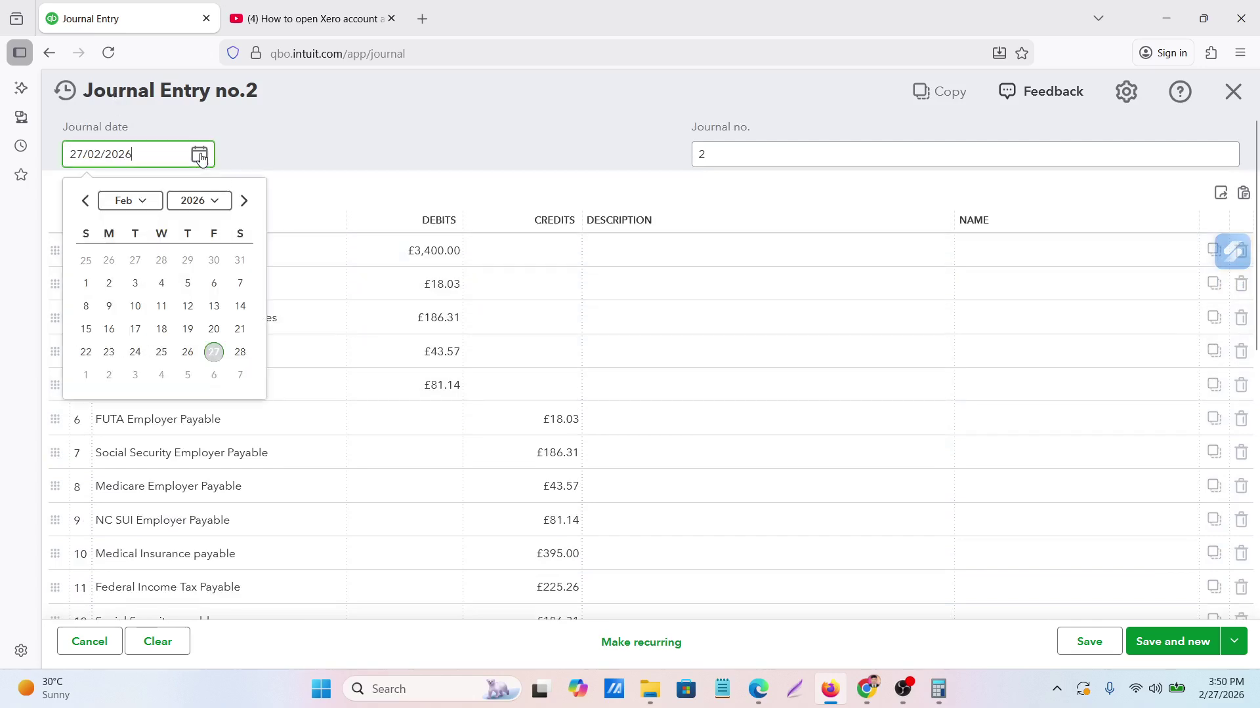
left_click(209, 205)
scroll(187, 315, "up", 4)
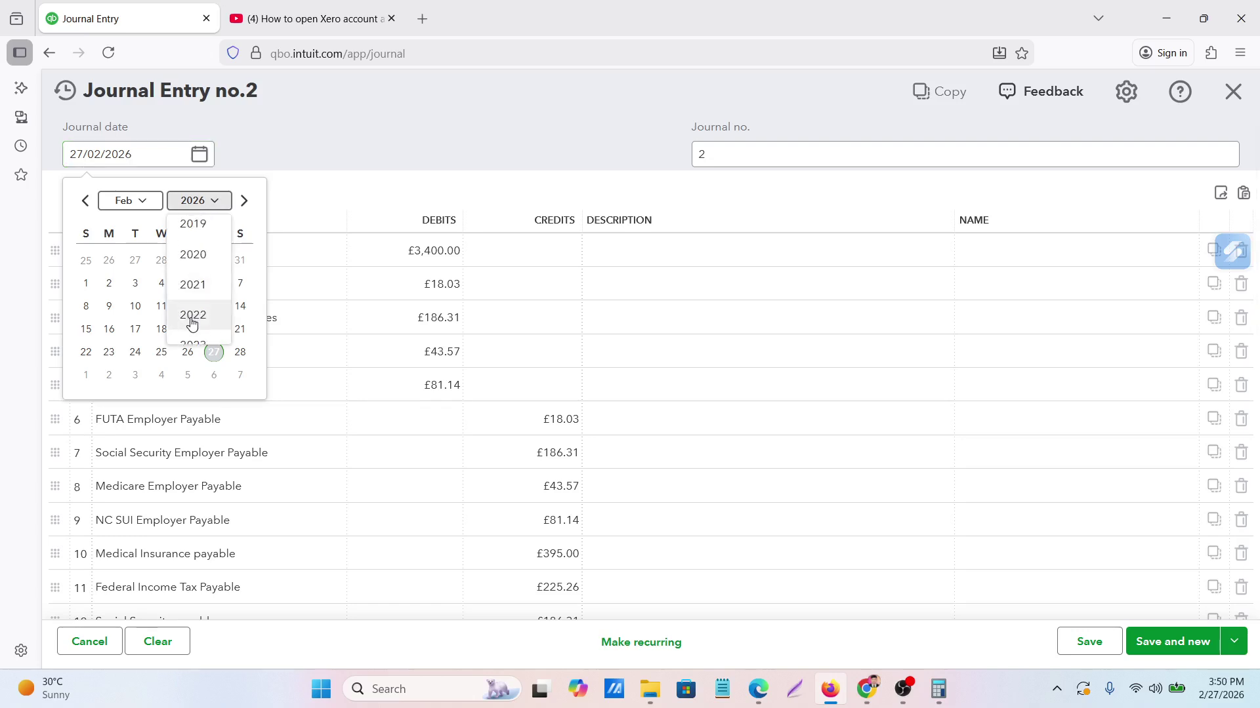
left_click(192, 316)
left_click(145, 203)
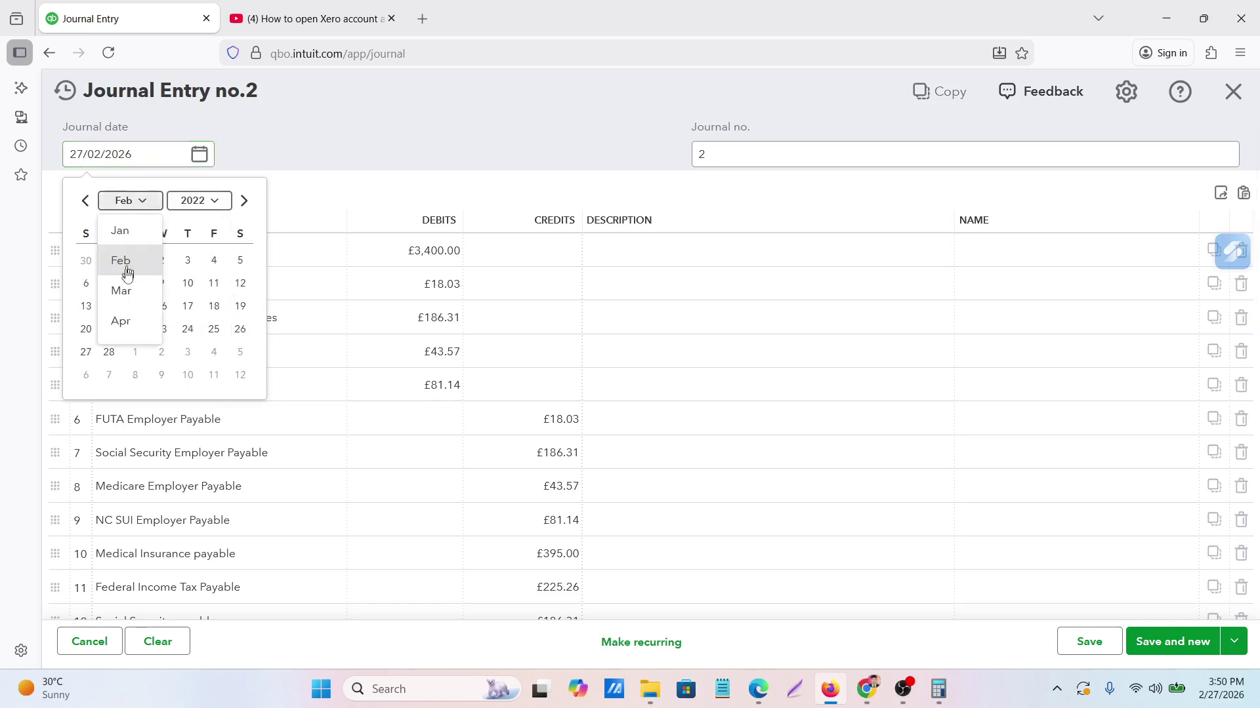
scroll(120, 311, "down", 2)
left_click(119, 311)
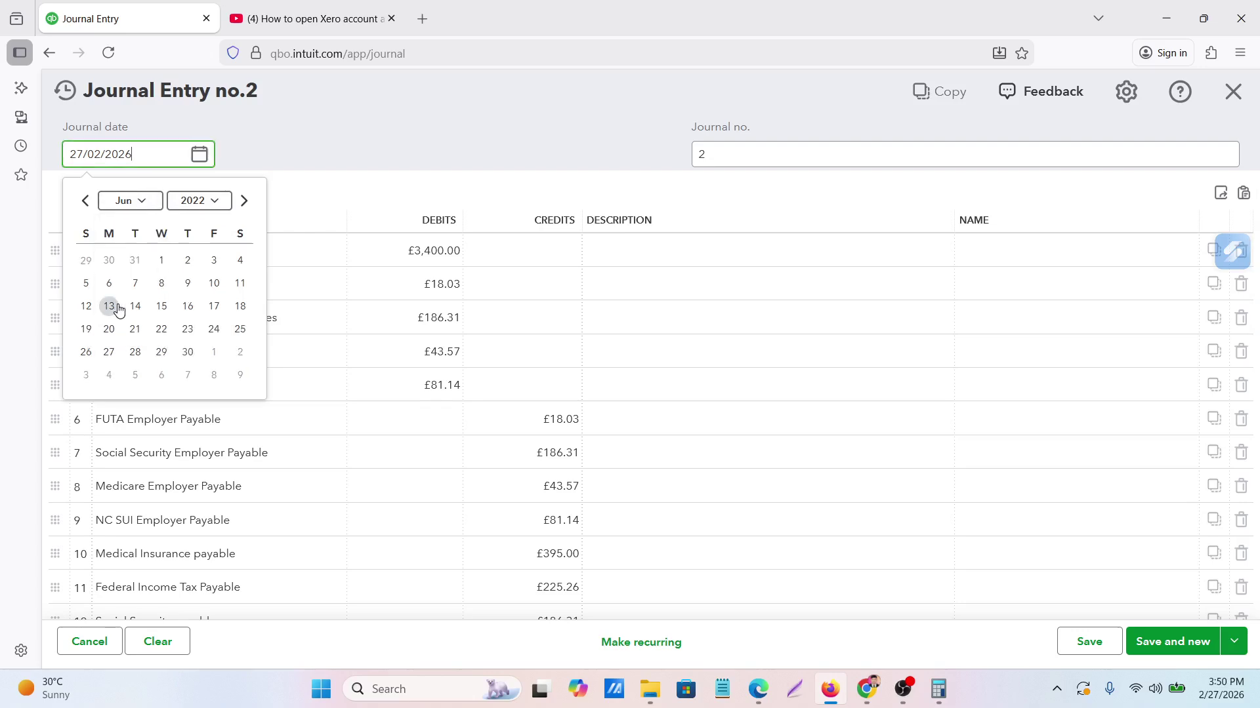
left_click(238, 331)
Check the payroll journal lines once more, then save journal entry no. 2 and start a new blank entry
scroll(503, 444, "down", 5)
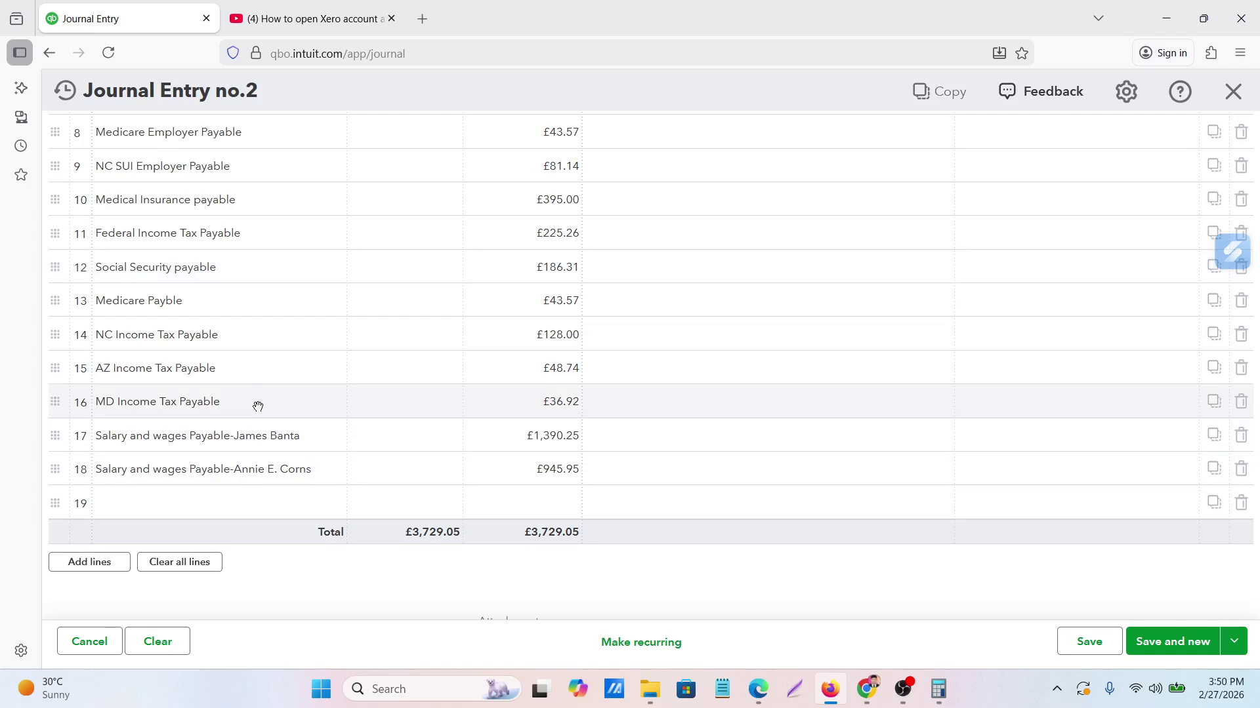
scroll(362, 435, "up", 5)
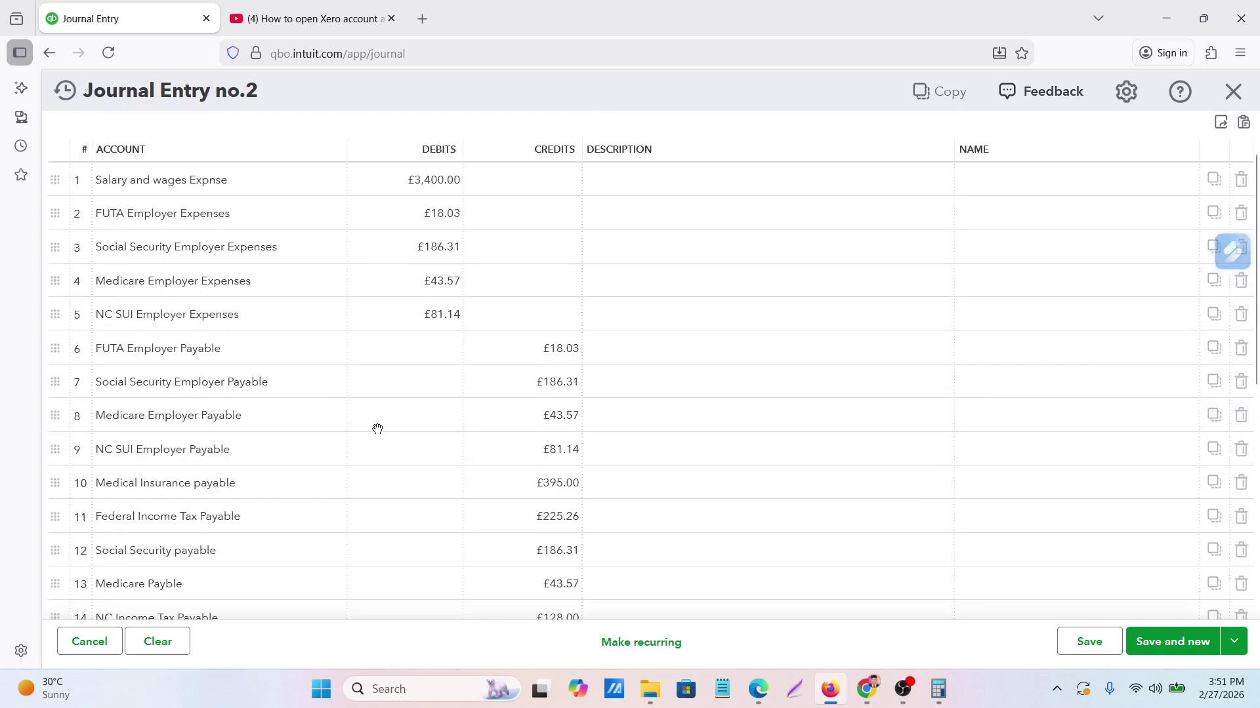
scroll(377, 427, "down", 5)
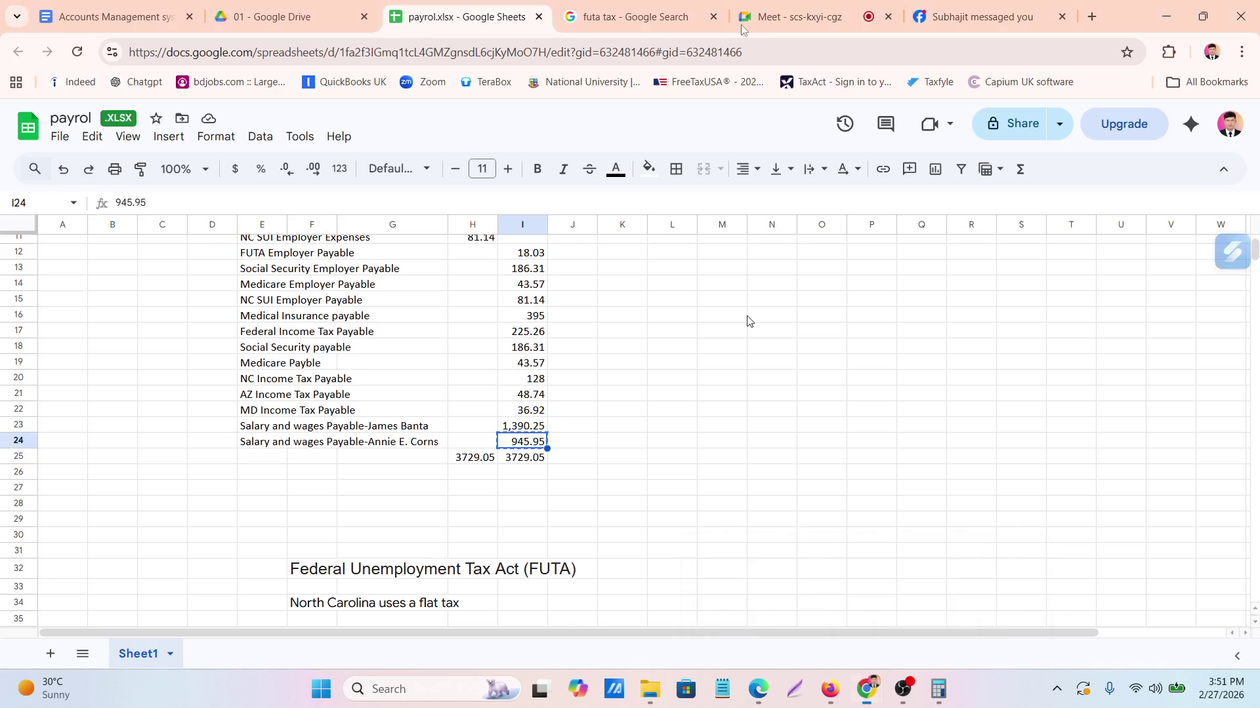
left_click(768, 591)
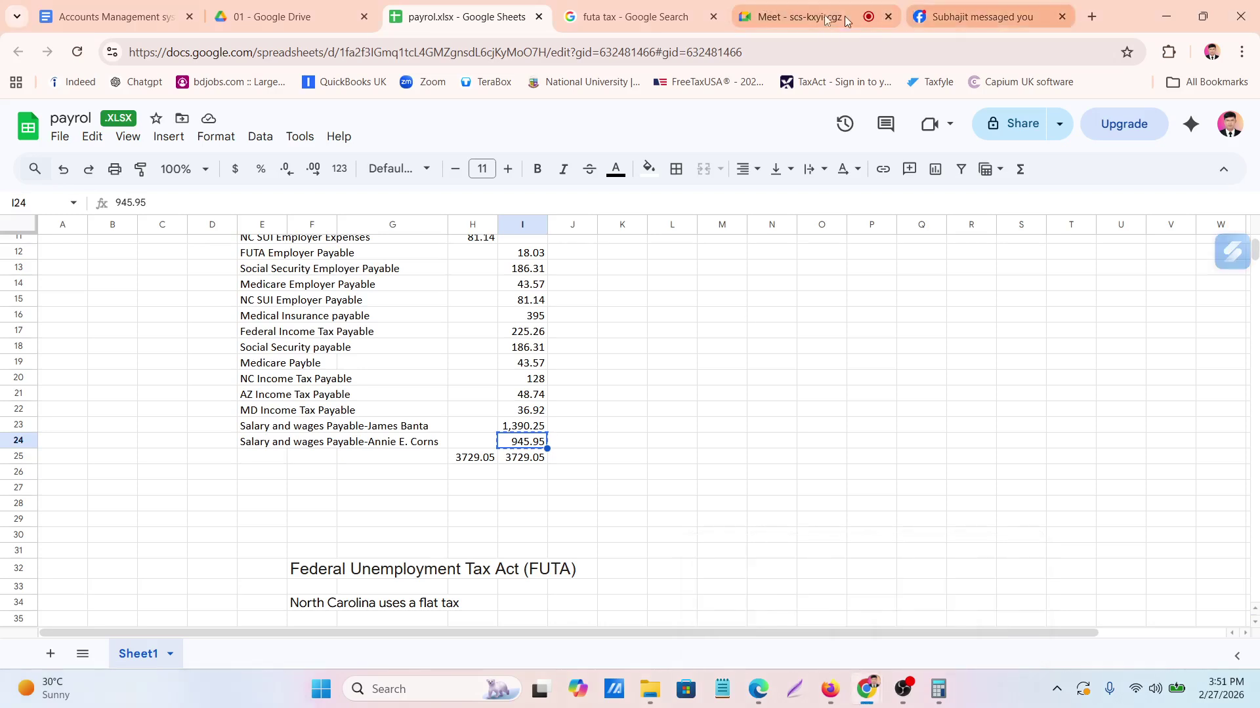
left_click(808, 16)
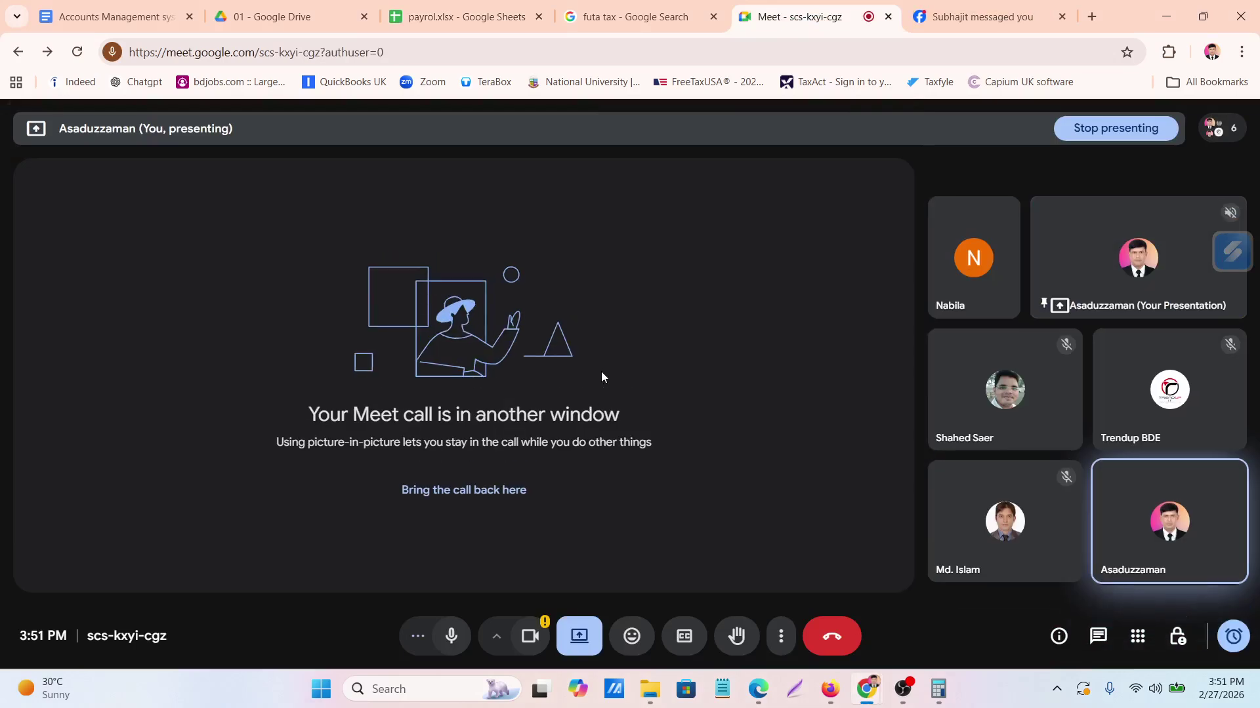
left_click(830, 688)
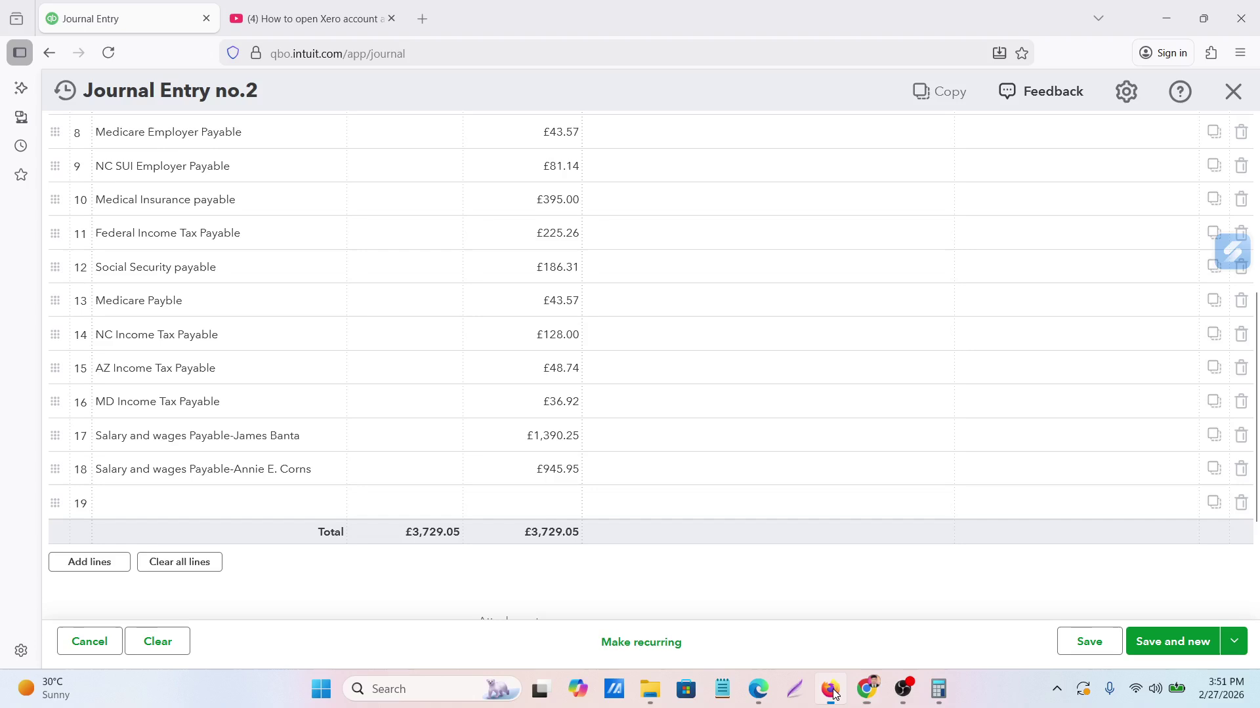
left_click(1160, 643)
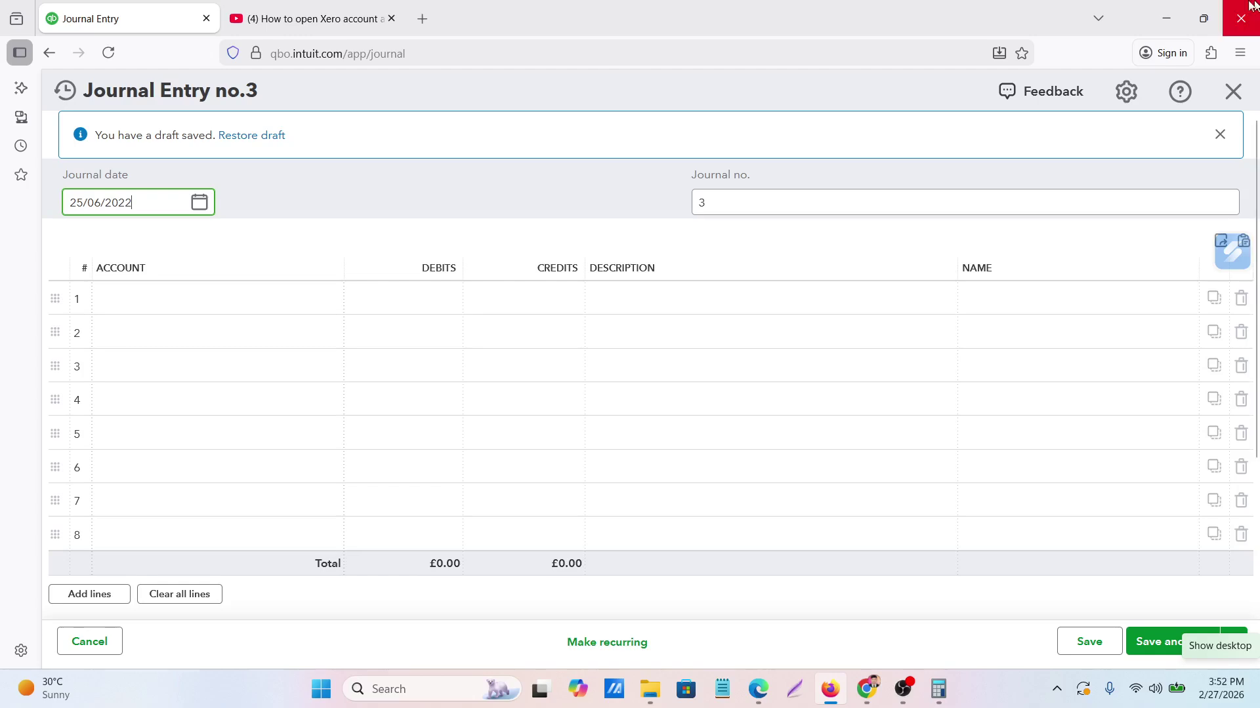
mouse_move(869, 693)
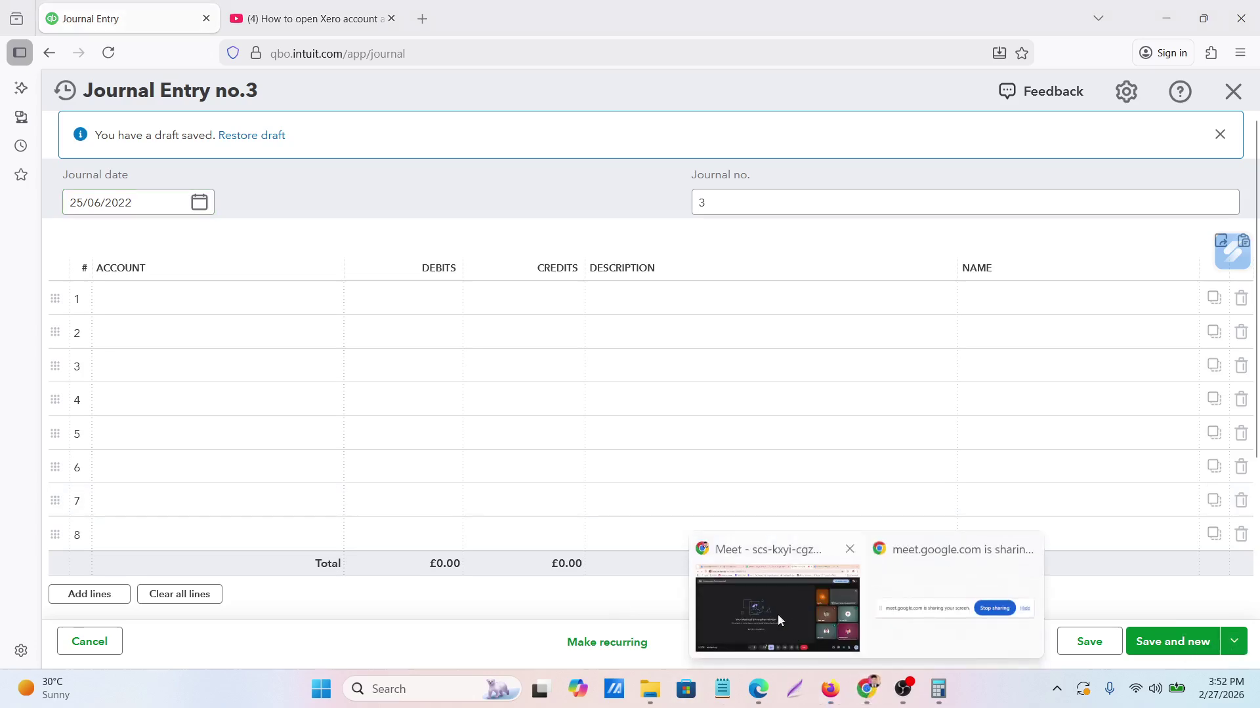
left_click(778, 615)
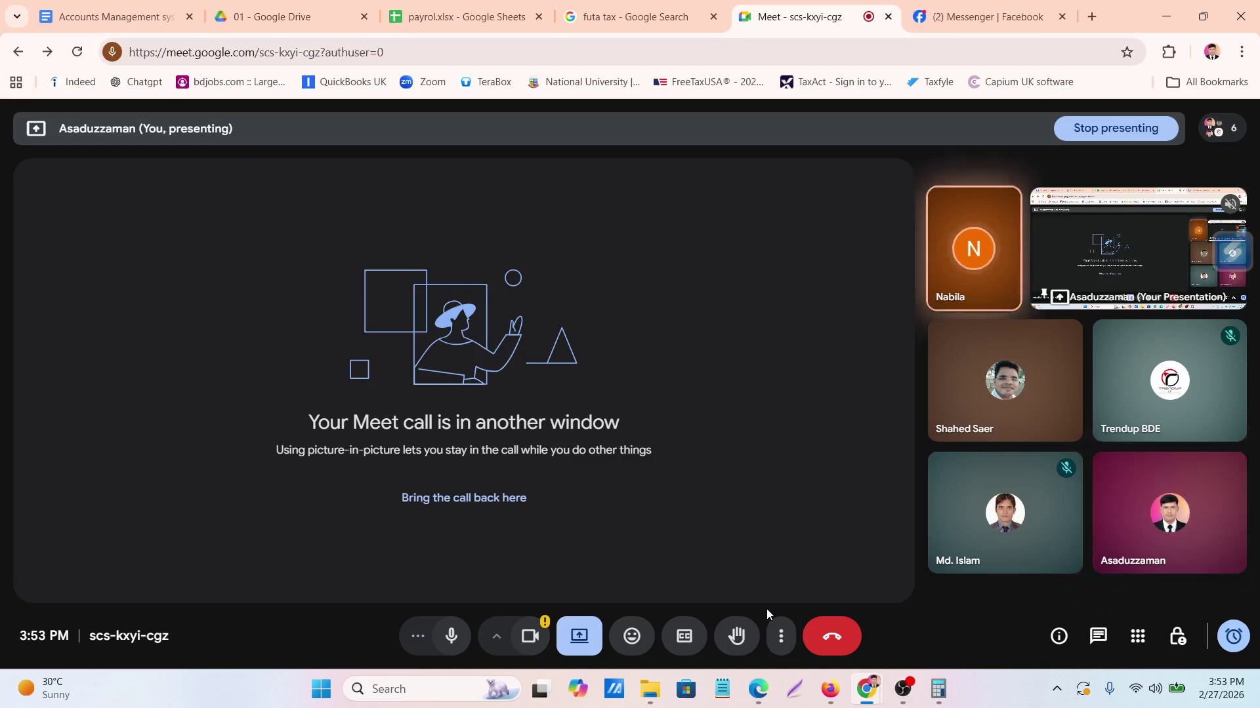
left_click(831, 689)
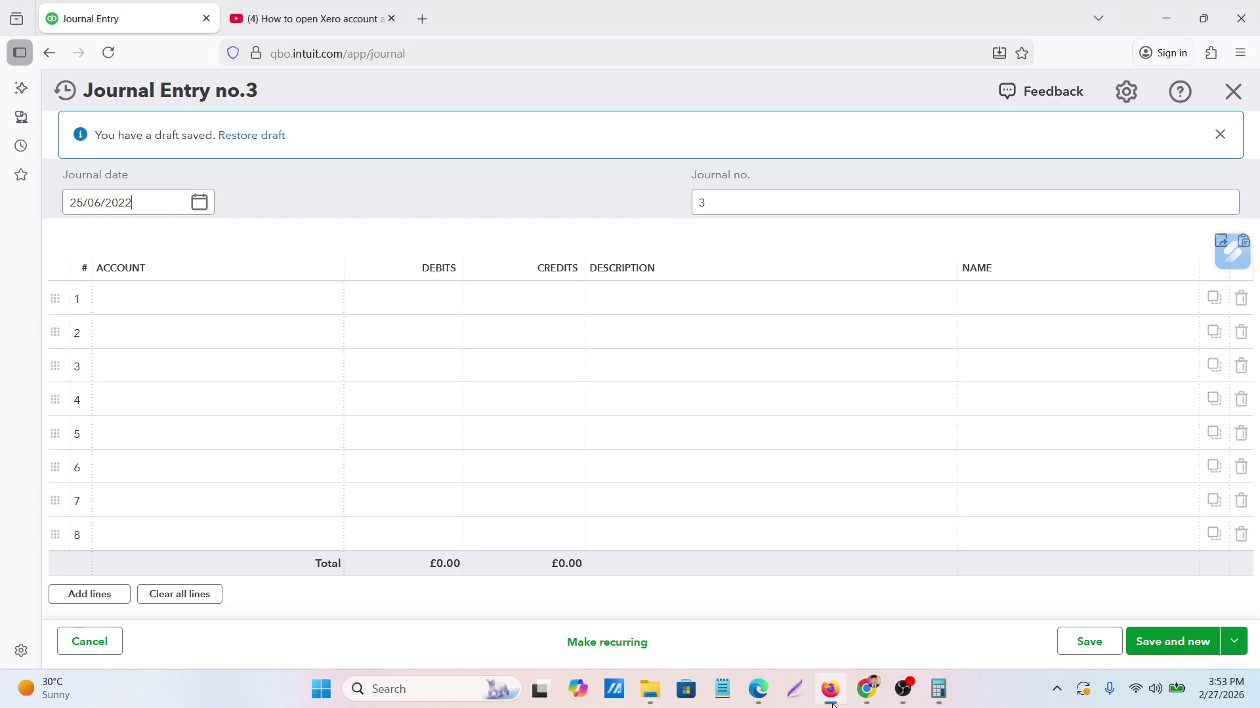
Dismiss the saved-draft notice and browse the accounts available for the first line of the new journal entry
left_click(206, 302)
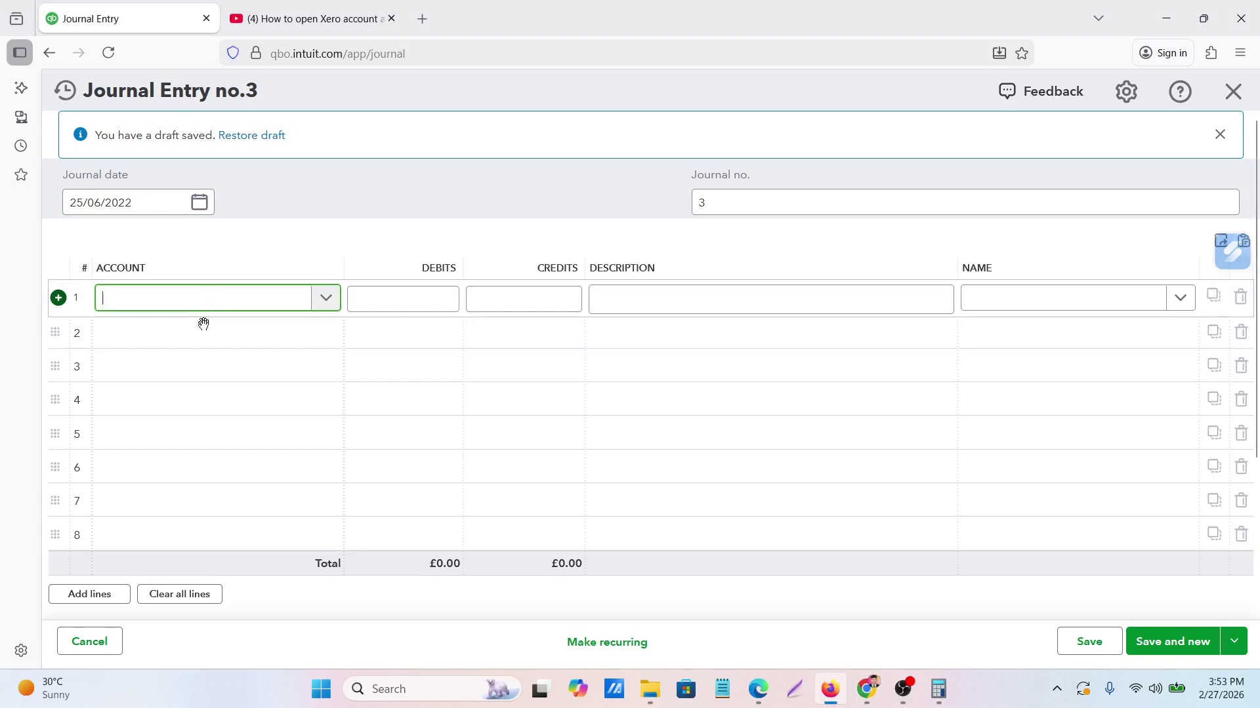
left_click(204, 328)
left_click(218, 301)
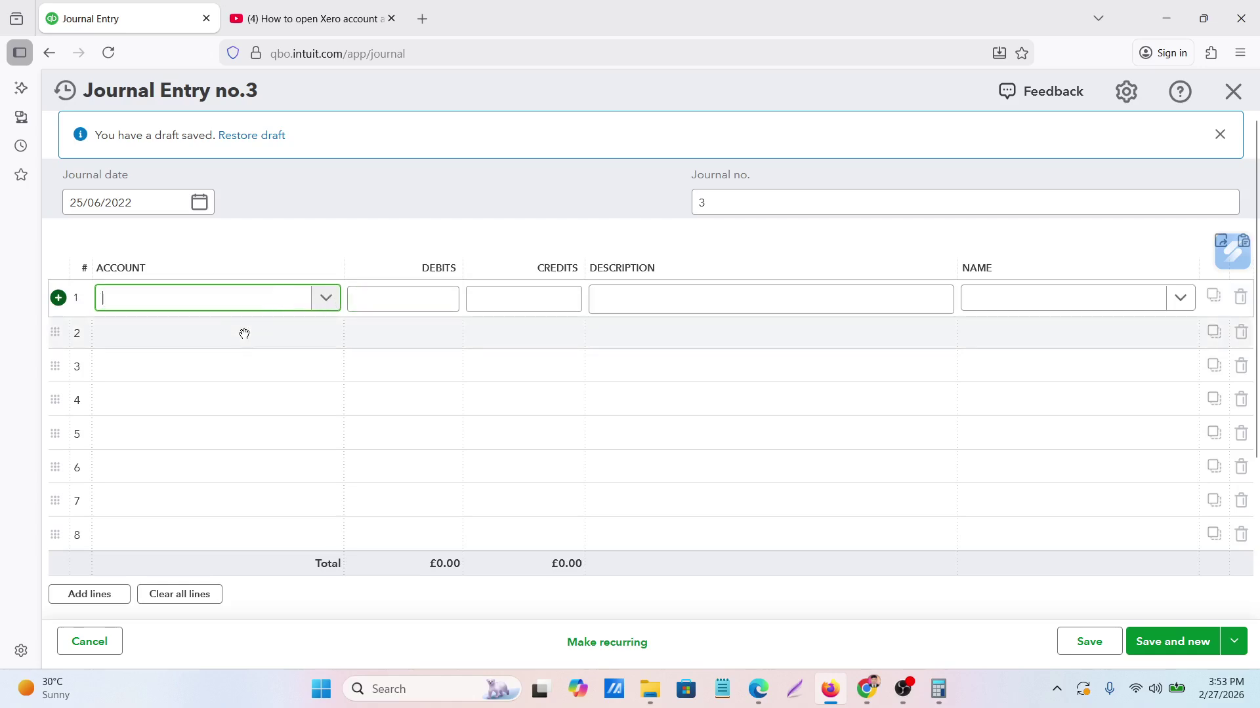
left_click(245, 336)
left_click(237, 300)
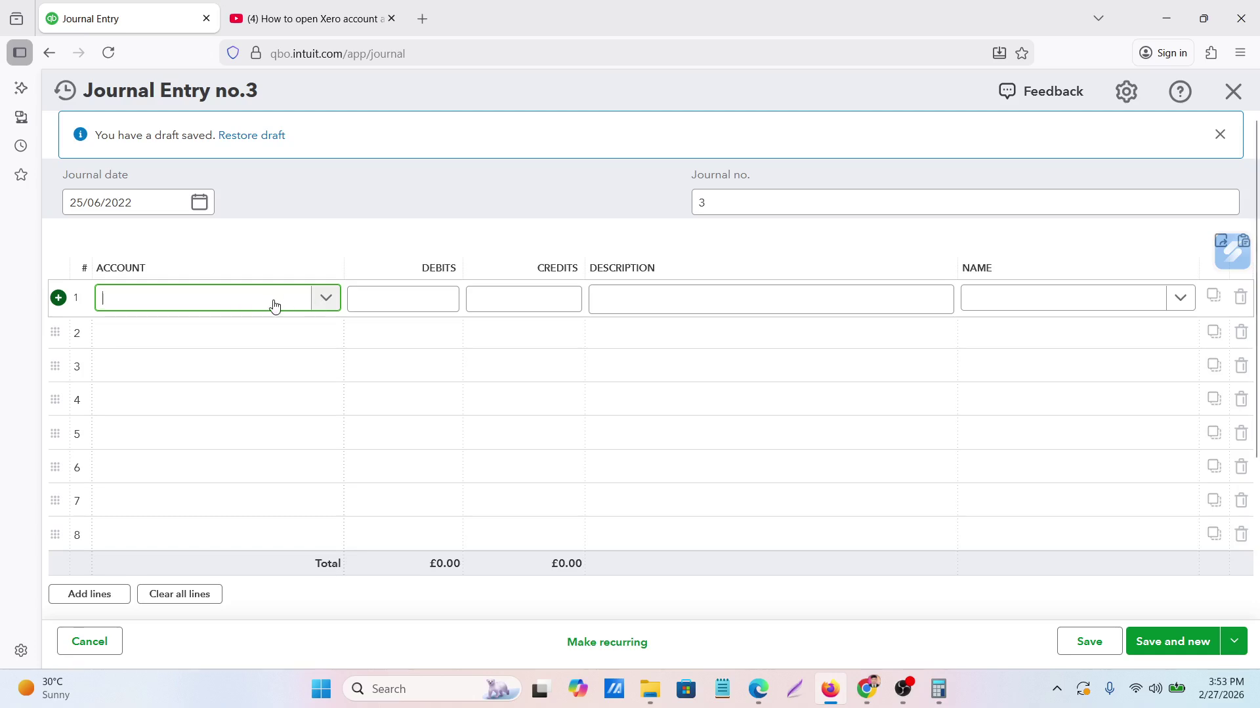
scroll(275, 307, "down", 5)
scroll(275, 307, "up", 5)
left_click(1224, 140)
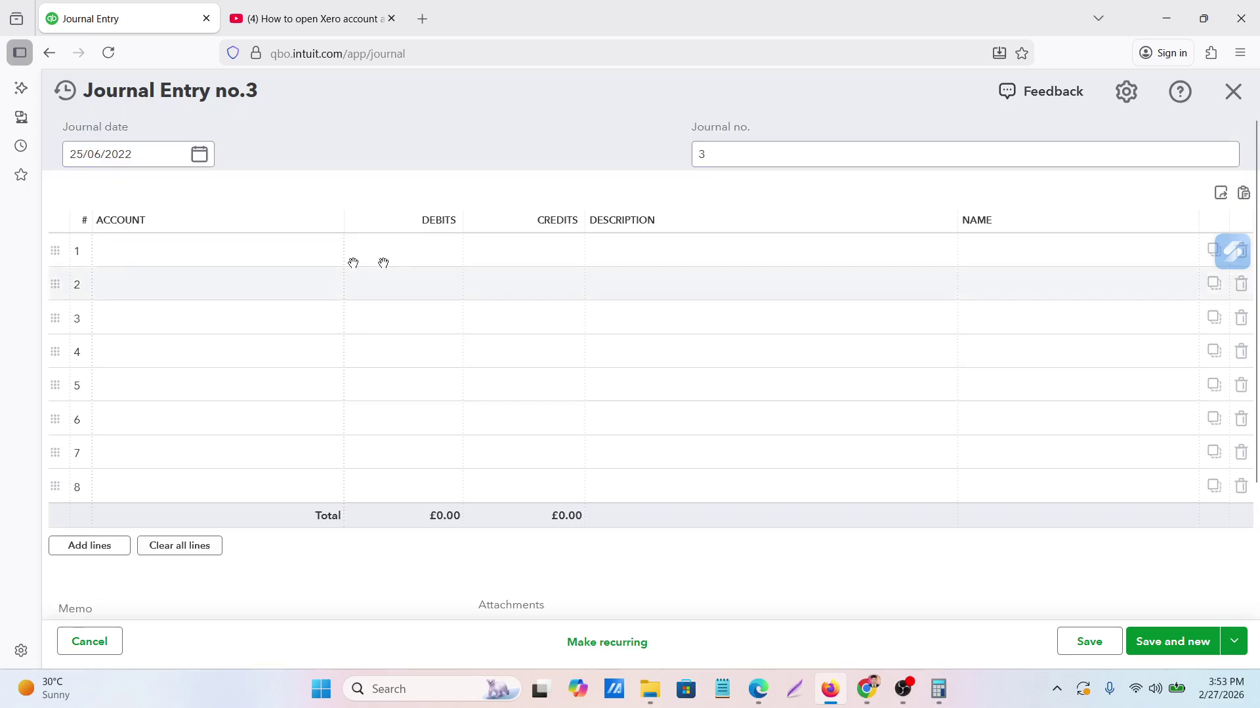
left_click(221, 258)
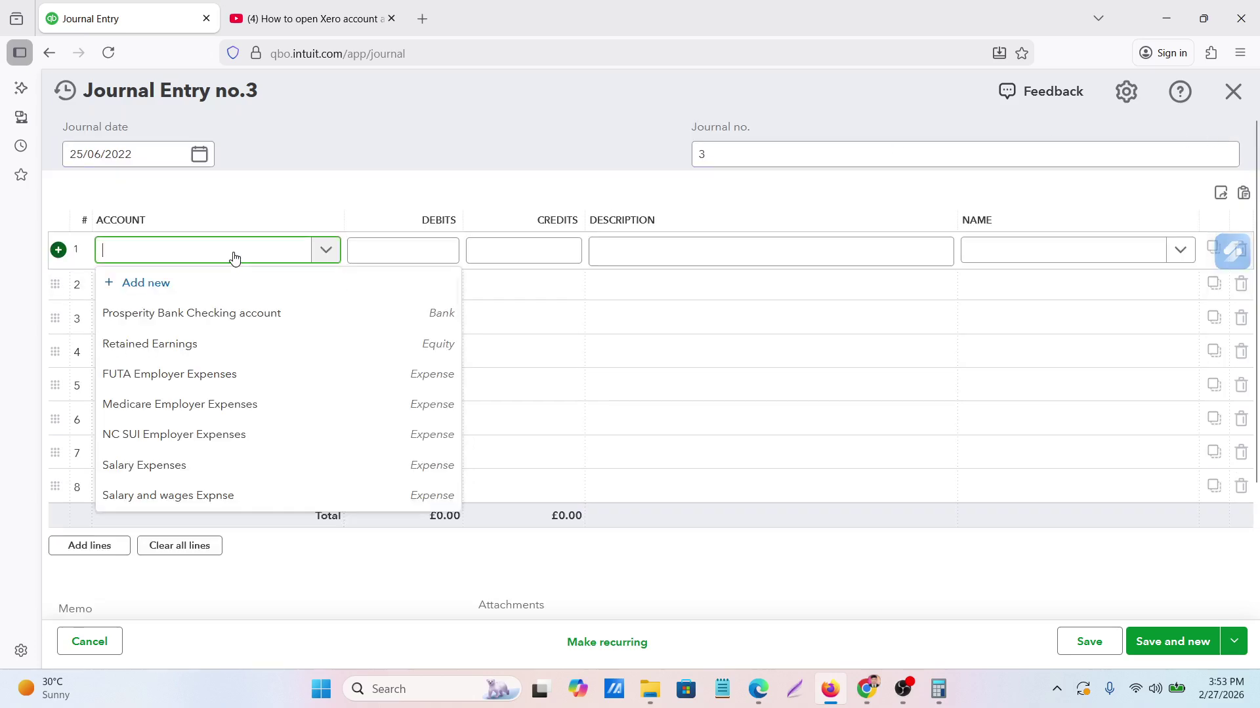
scroll(218, 437, "down", 2)
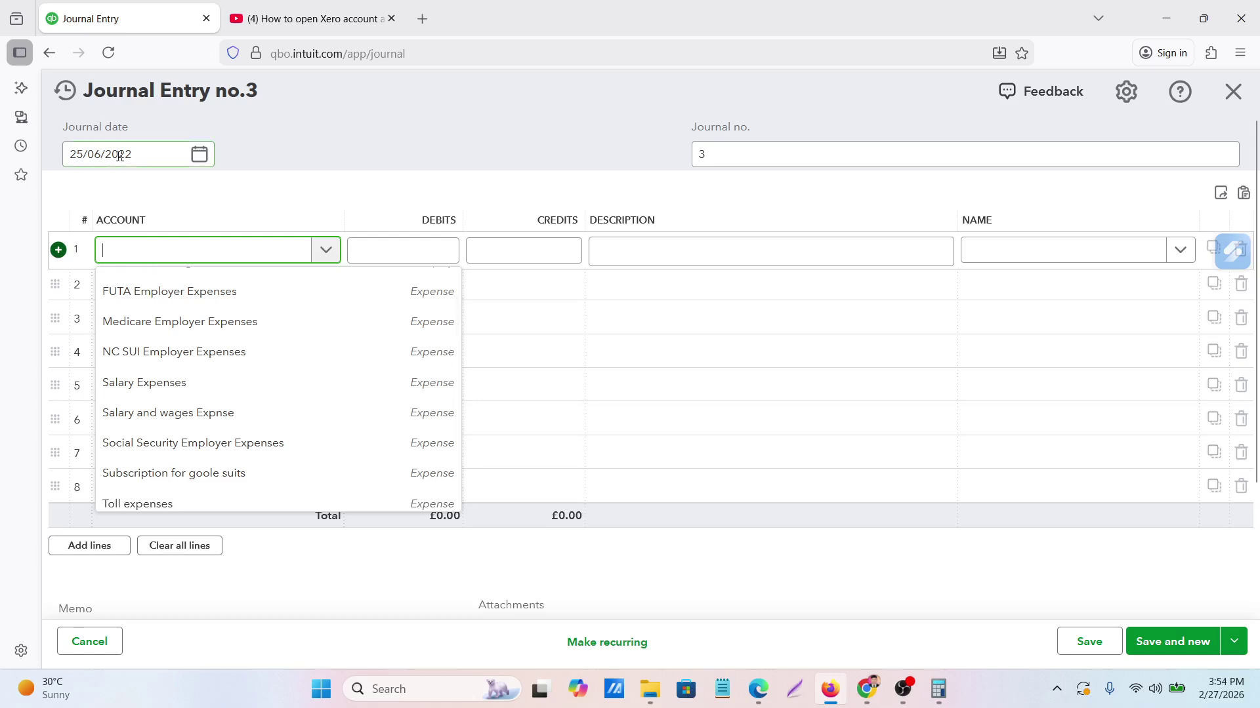
Set the date of journal entry no. 3 to 05/07/2022
left_click(200, 159)
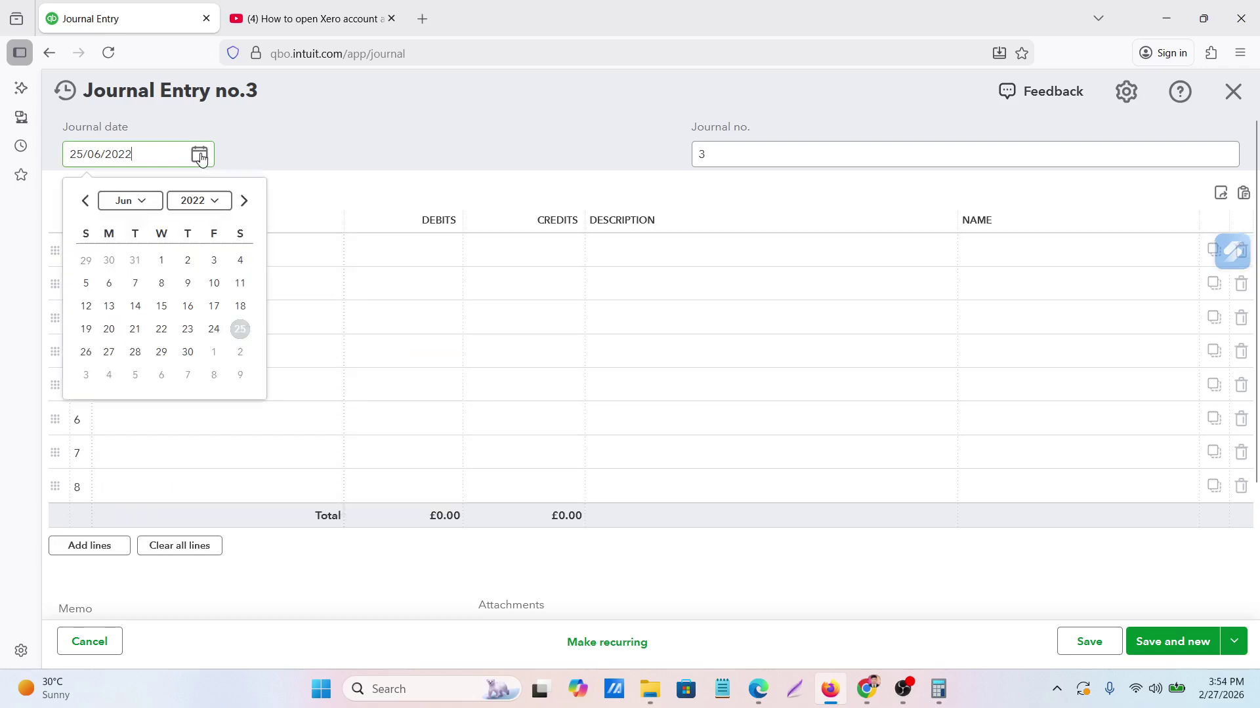
left_click(140, 201)
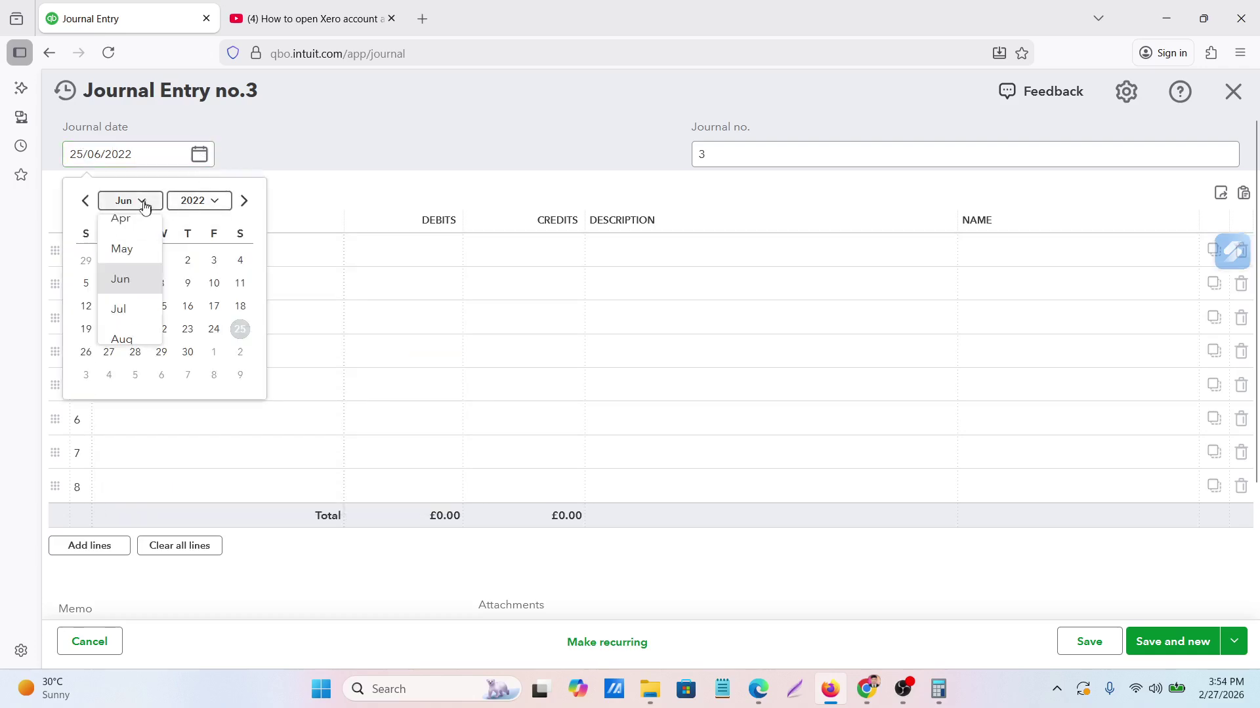
left_click(122, 319)
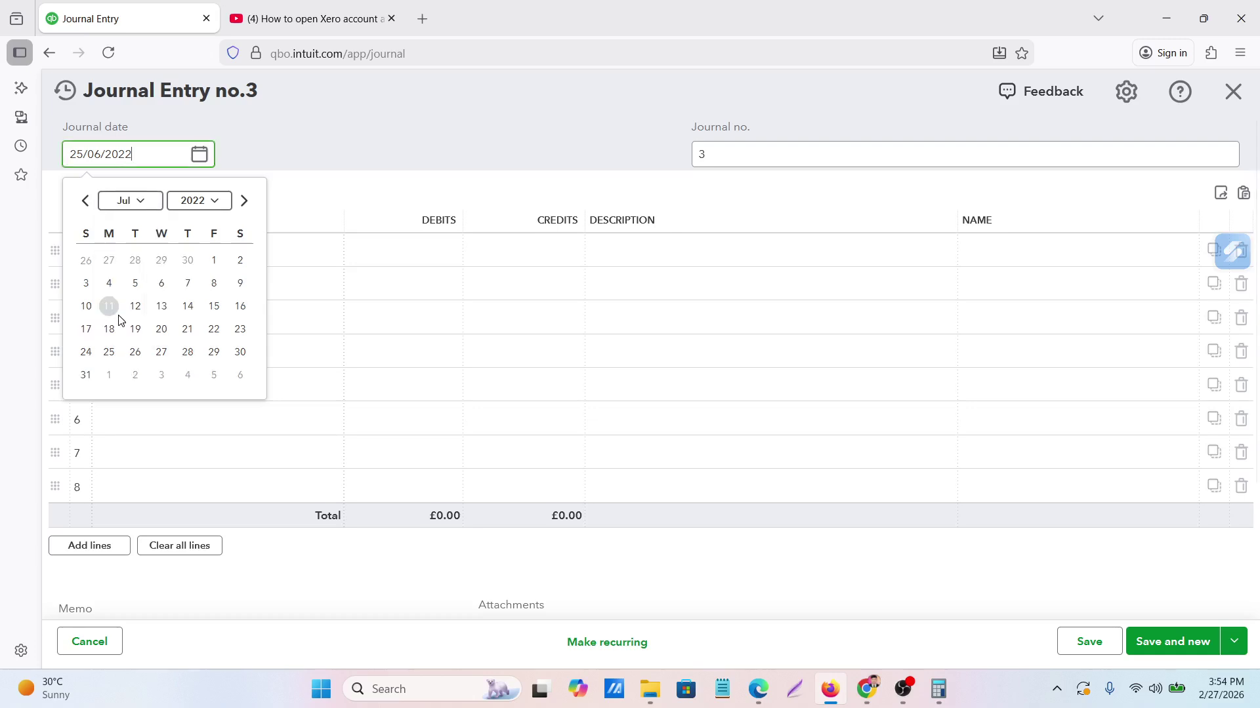
left_click(133, 282)
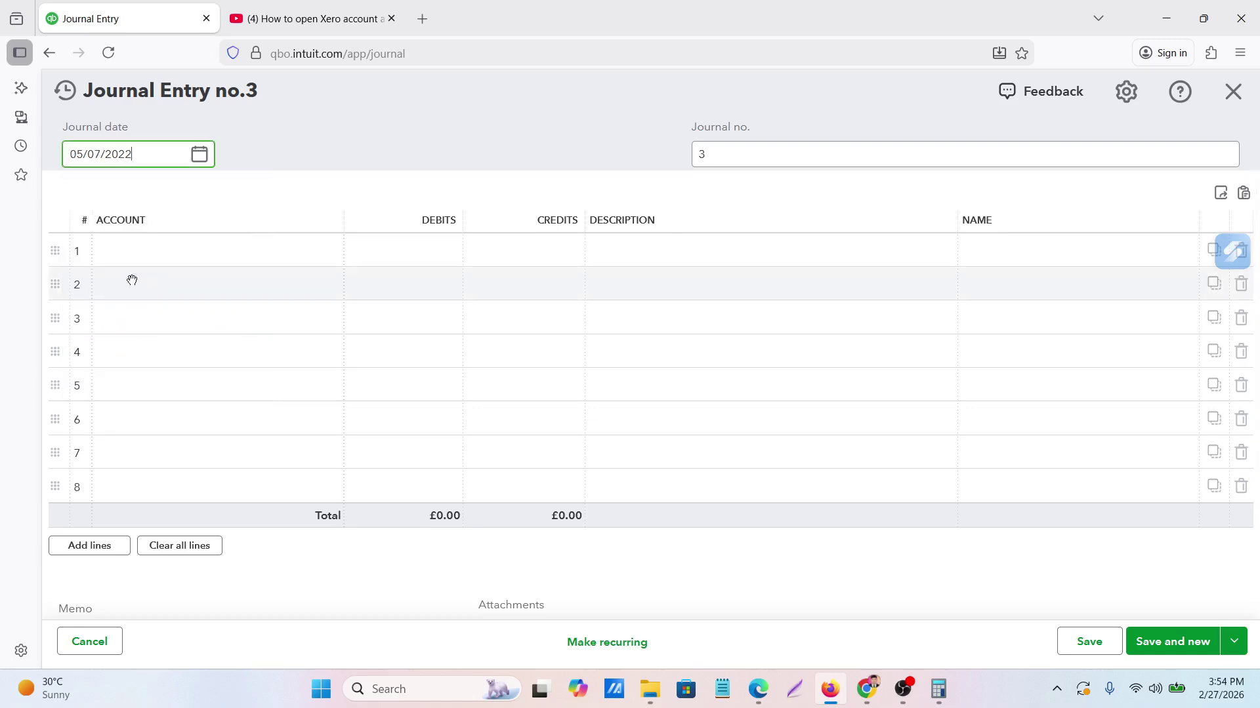
Assign the first employee's Salary and wages Payable account to line 1 and Prosperity Bank Checking account to line 2
left_click(177, 251)
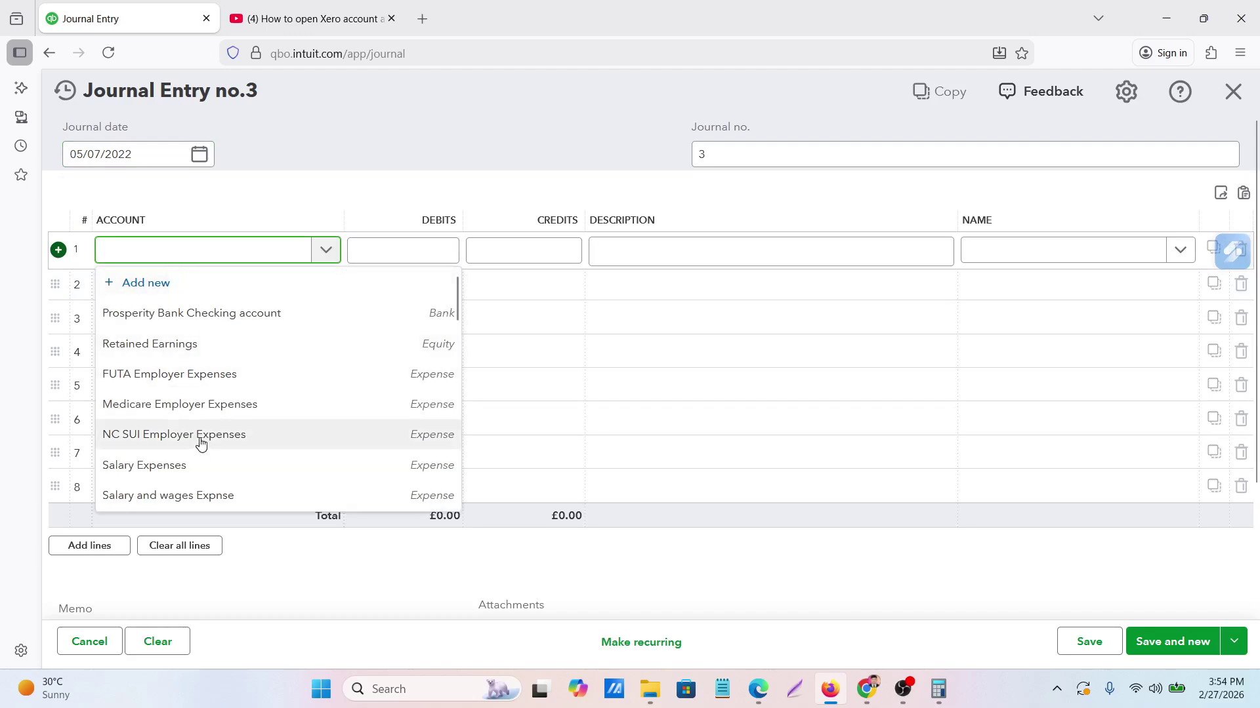
scroll(200, 444, "down", 3)
scroll(201, 441, "down", 5)
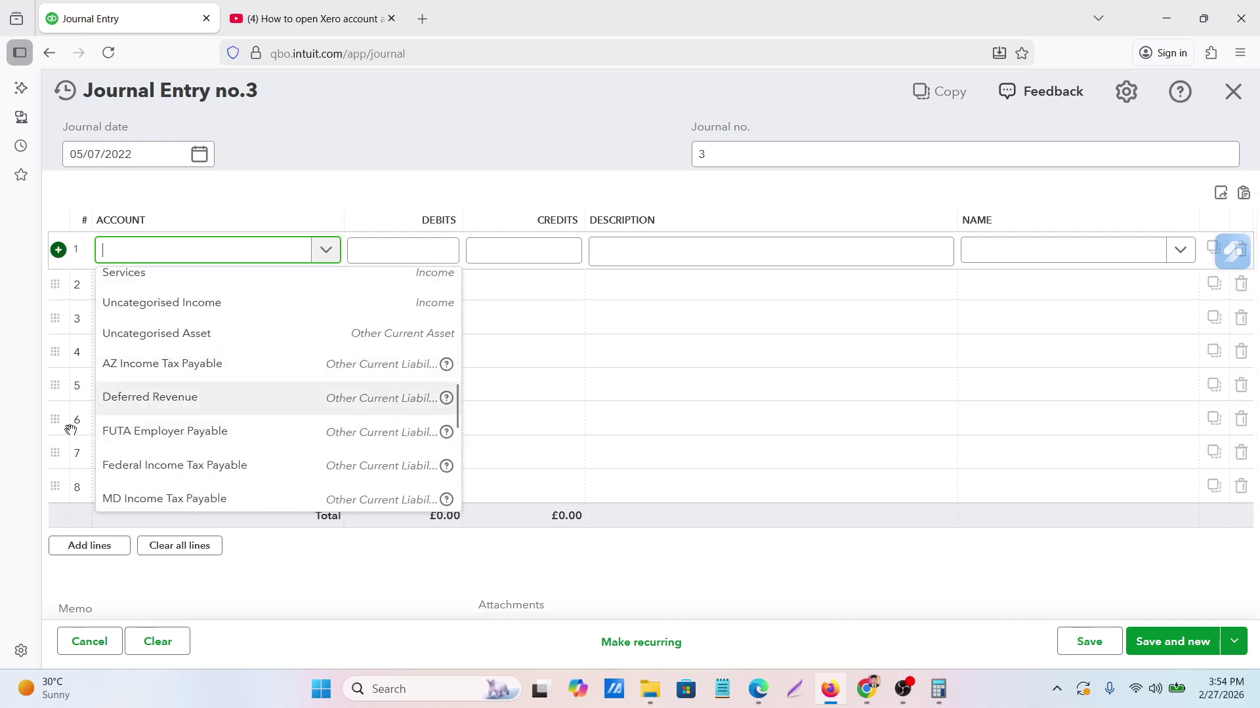
scroll(185, 435, "down", 3)
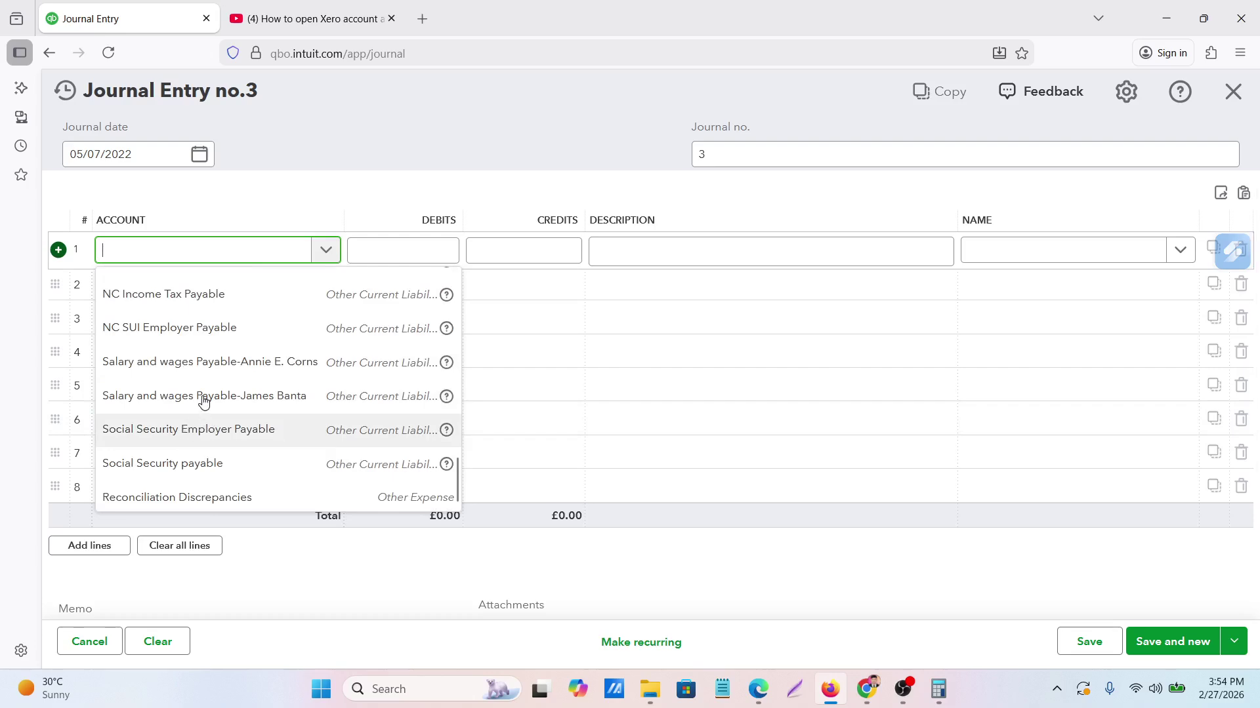
left_click(190, 404)
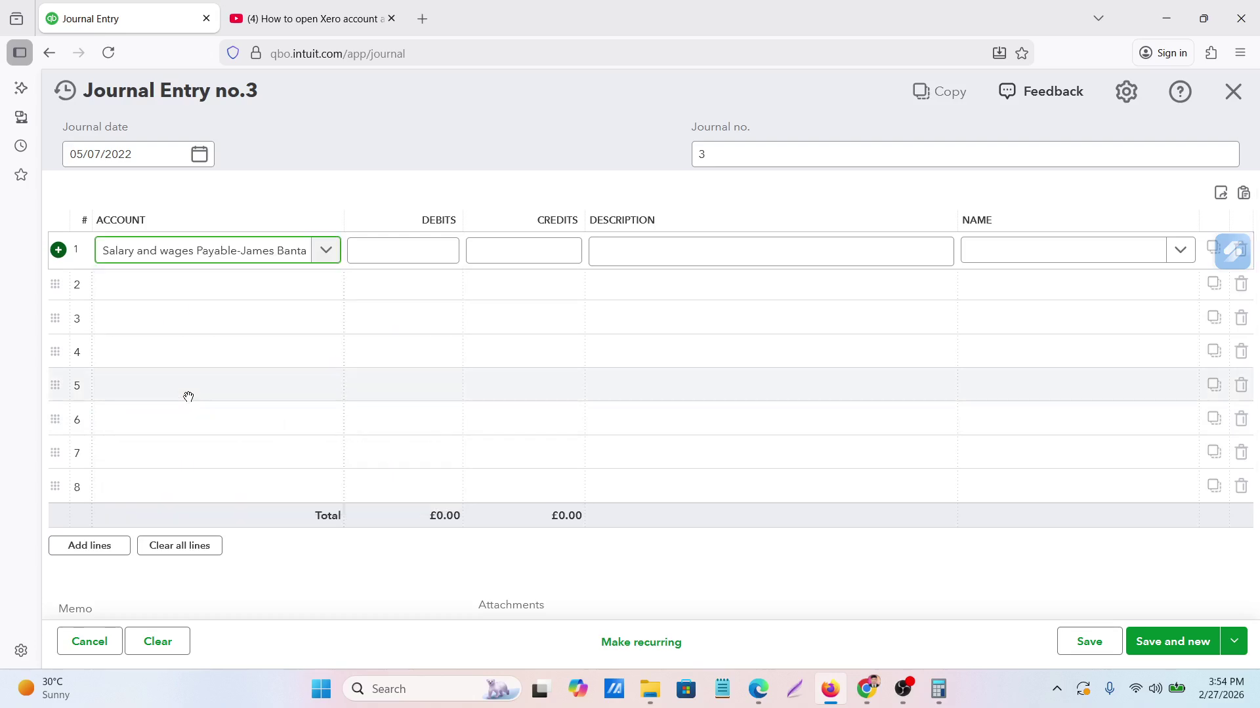
left_click(222, 287)
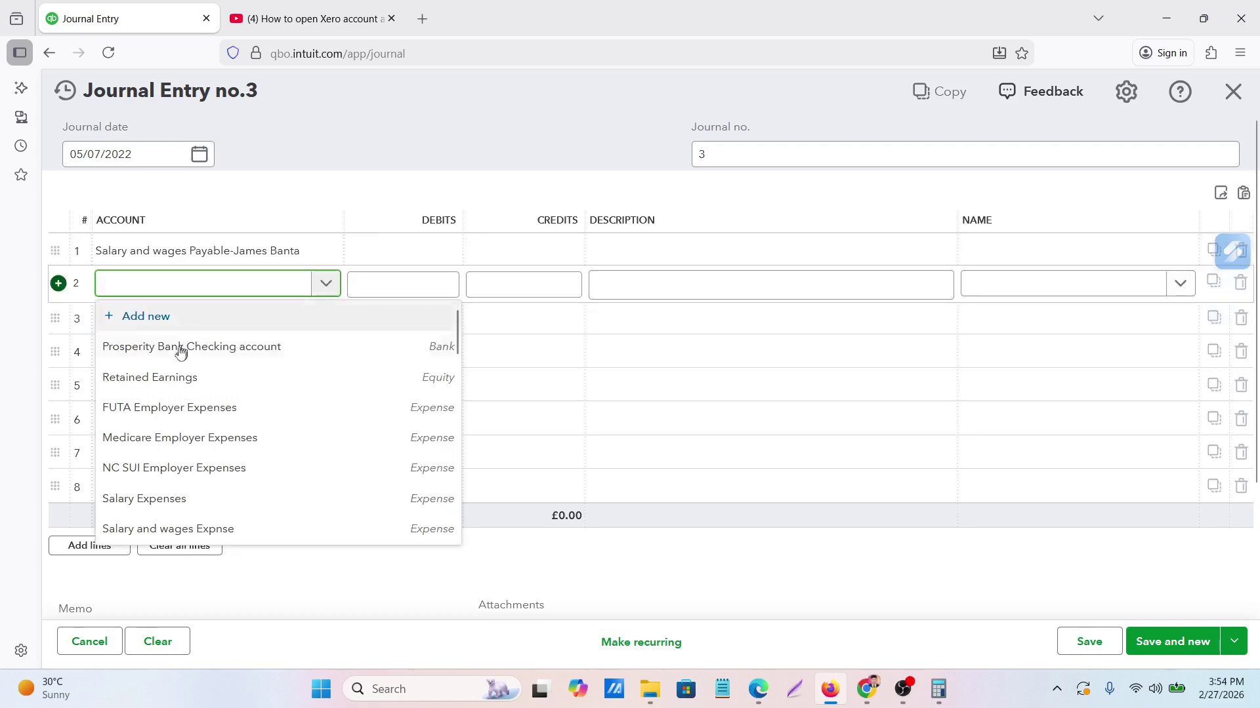
left_click(163, 348)
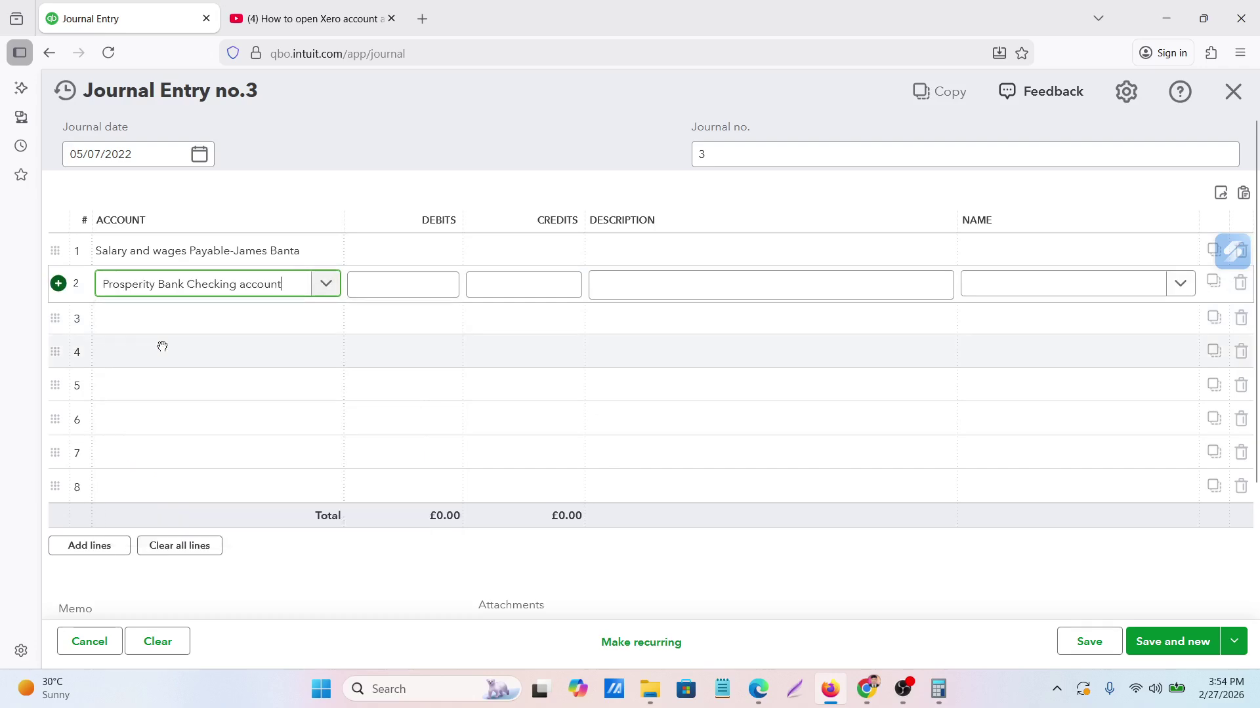
Copy the first employee's net pay of 1,390.25 from the Payroll Details Report in Edge into line 1's debit amount in QuickBooks
left_click(425, 254)
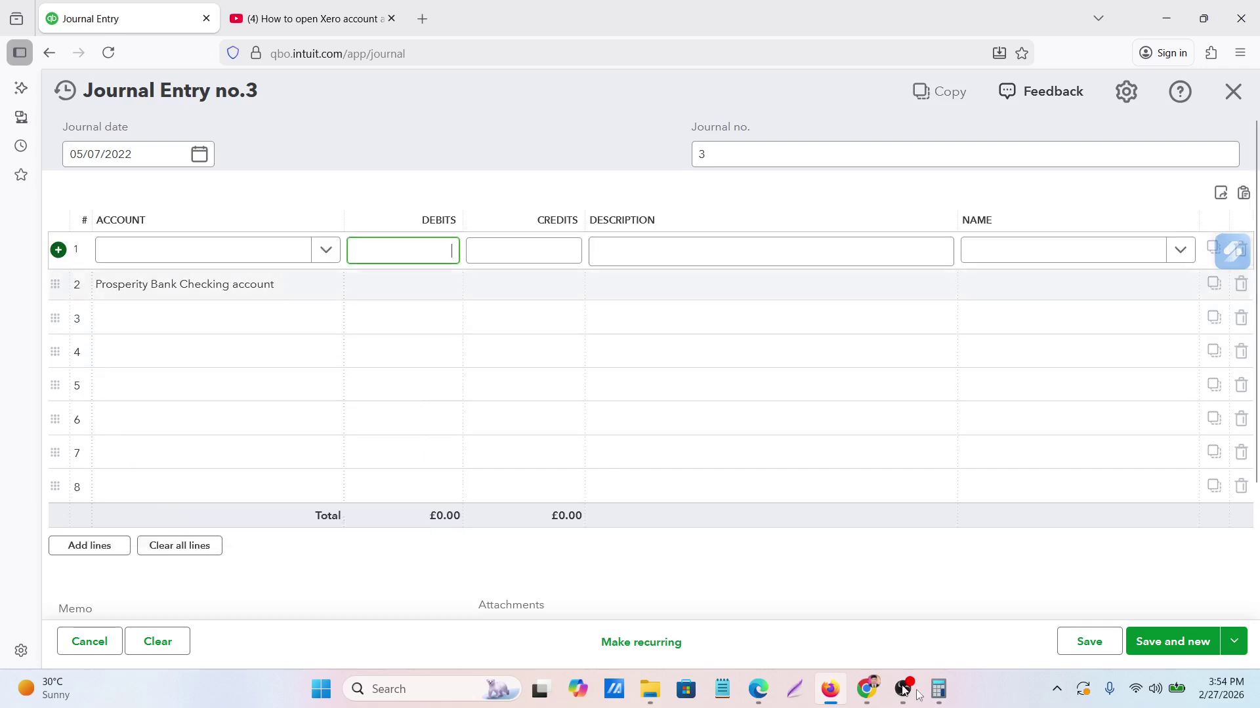
left_click(768, 702)
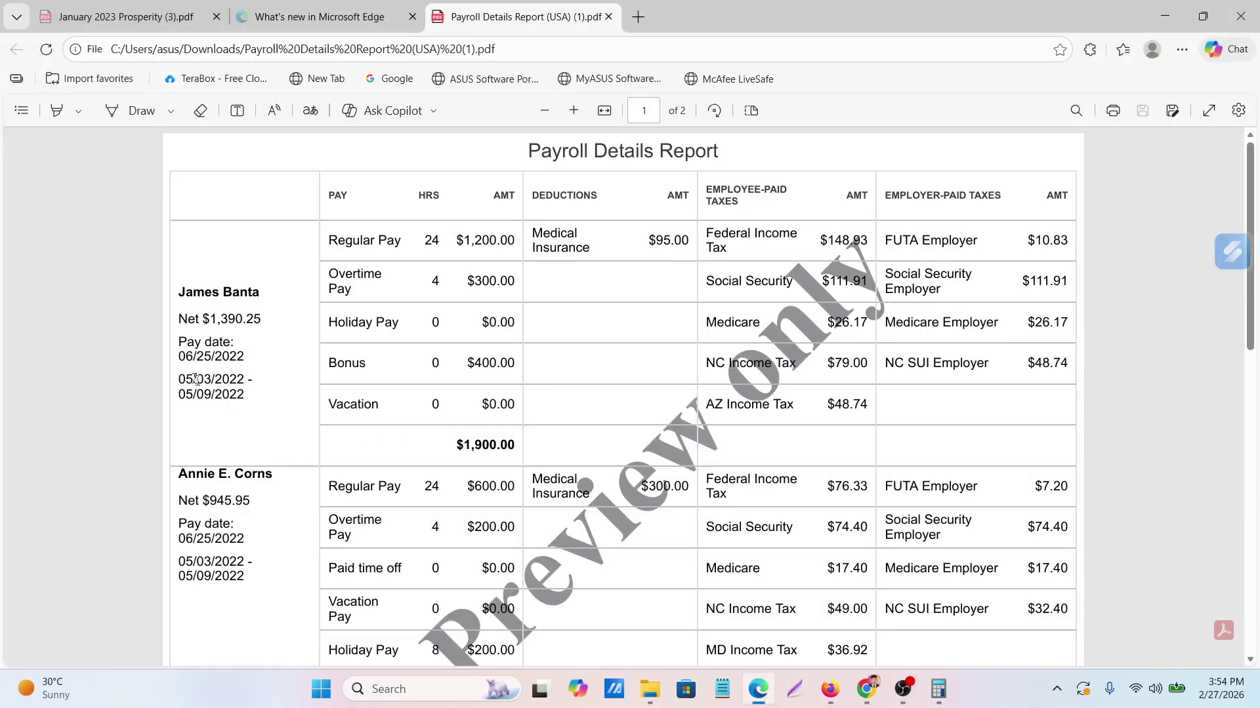
left_click_drag(210, 320, 261, 320)
right_click(243, 318)
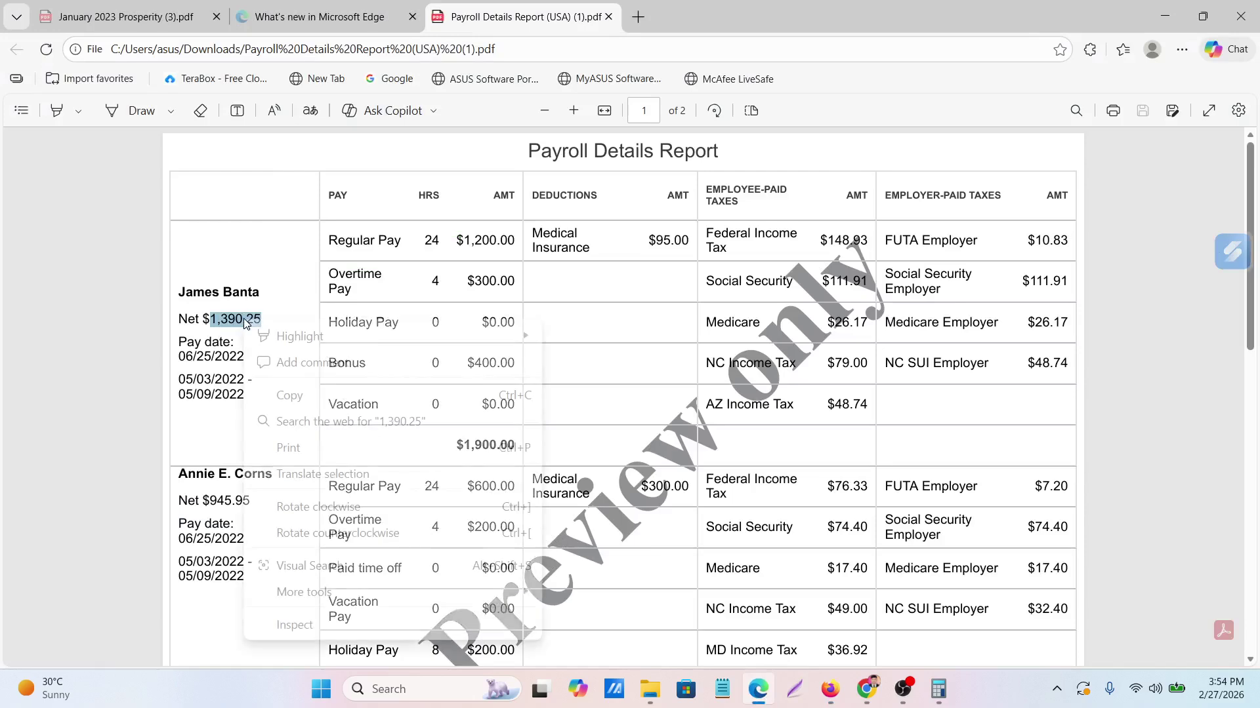
left_click(288, 396)
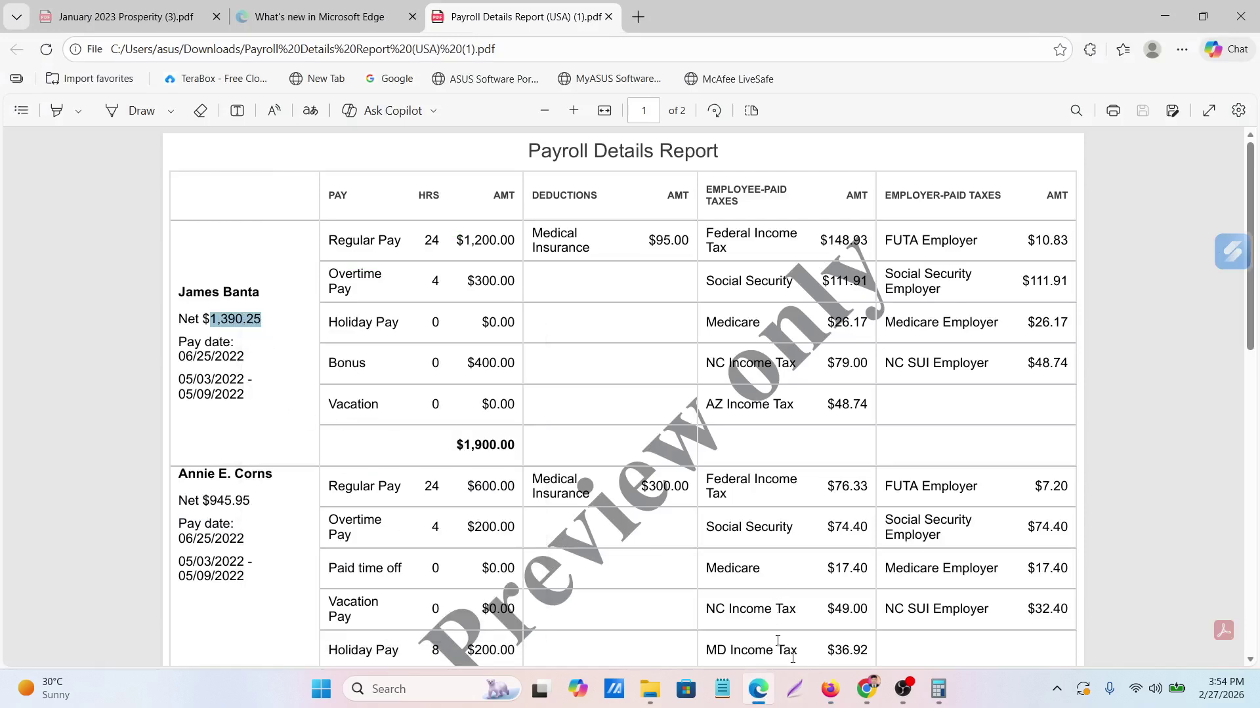
left_click(825, 690)
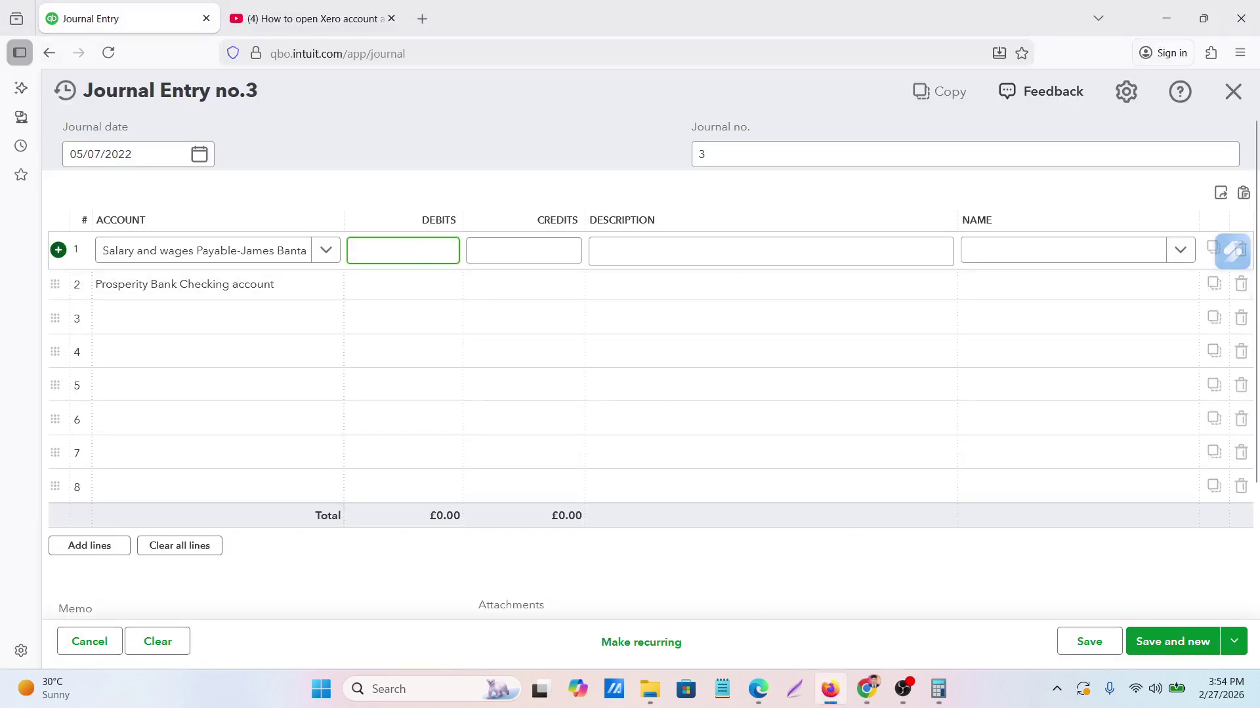
key("ctrl+v")
Credit the Prosperity Bank Checking account line with 1,390.25, then save journal entry no. 3 and start a new blank entry
left_click(514, 286)
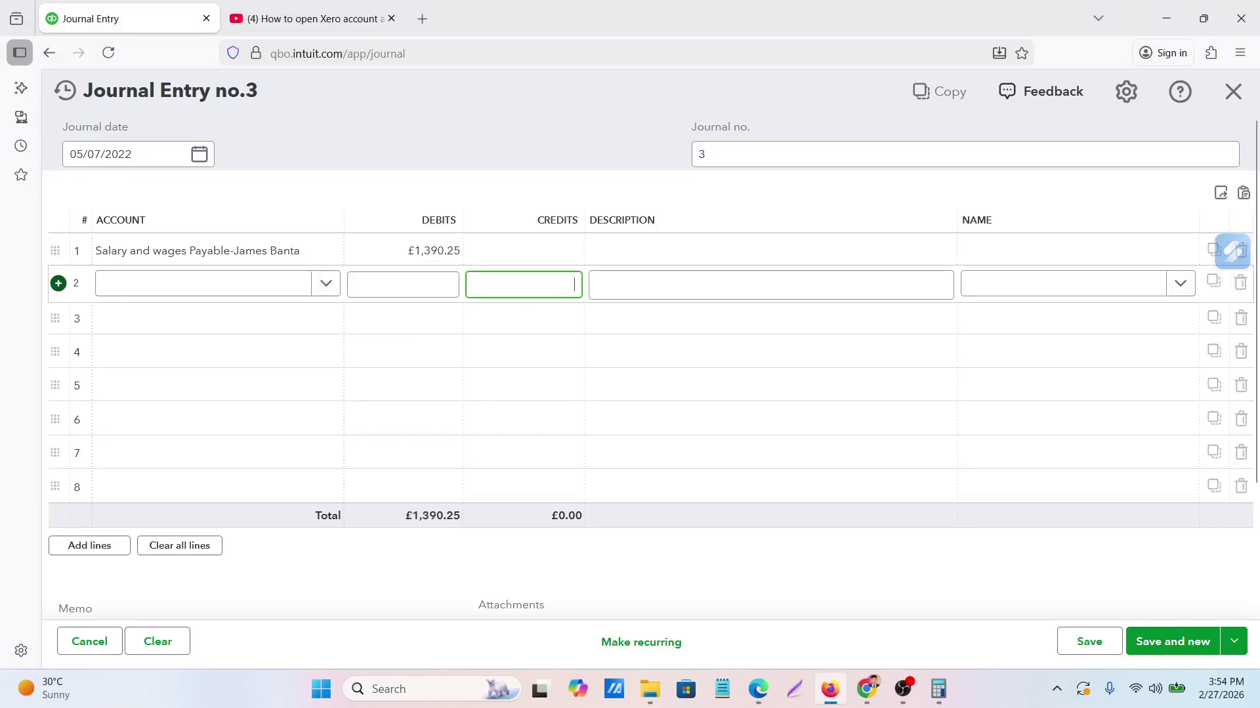
key("ctrl+v")
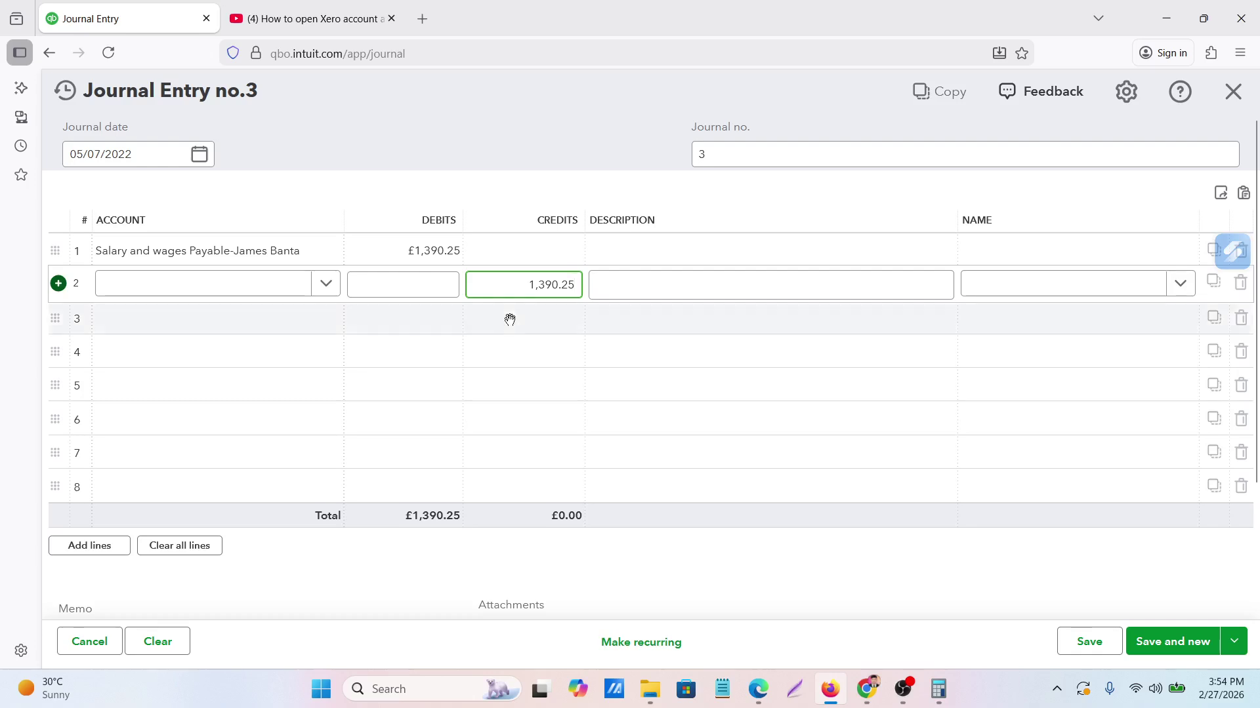
left_click(509, 341)
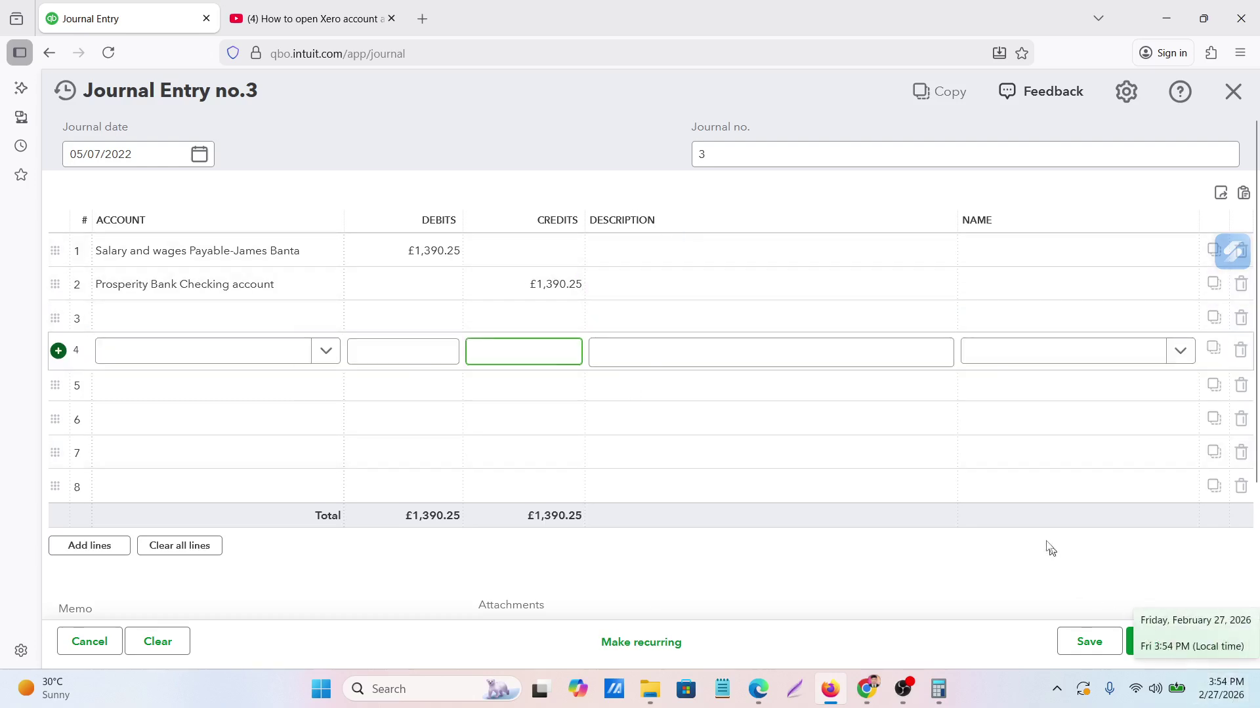
left_click(1169, 647)
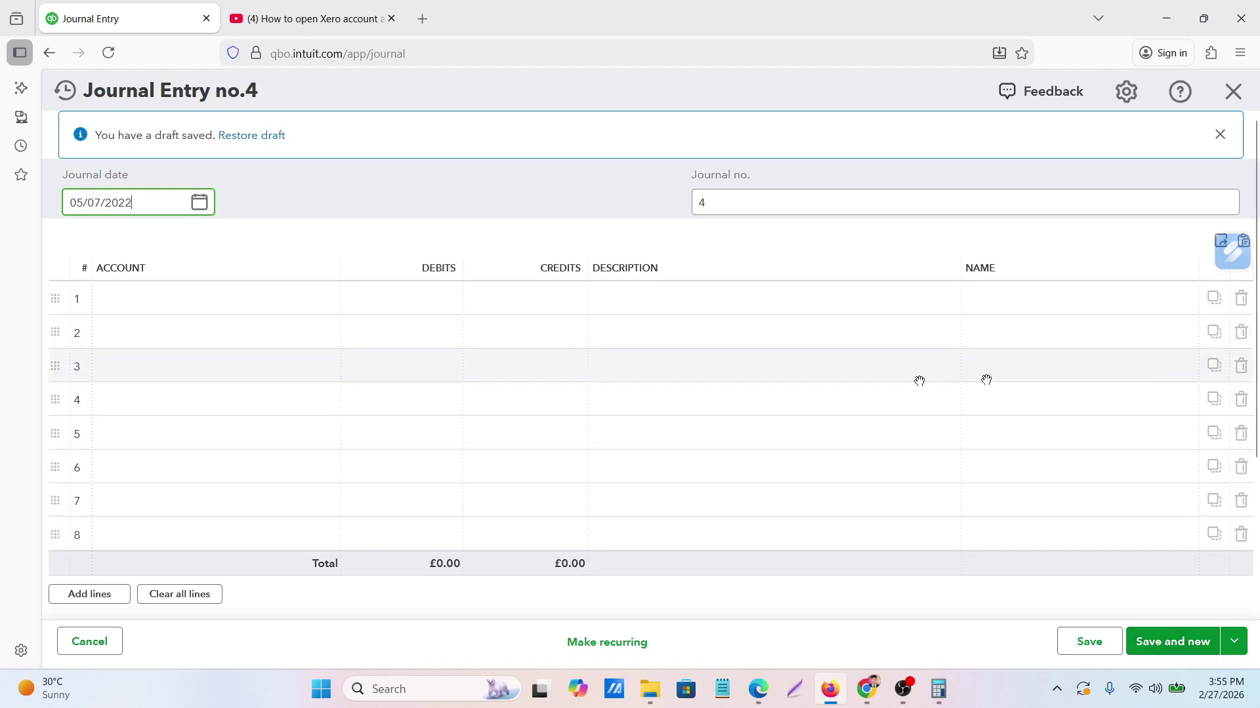
left_click(249, 301)
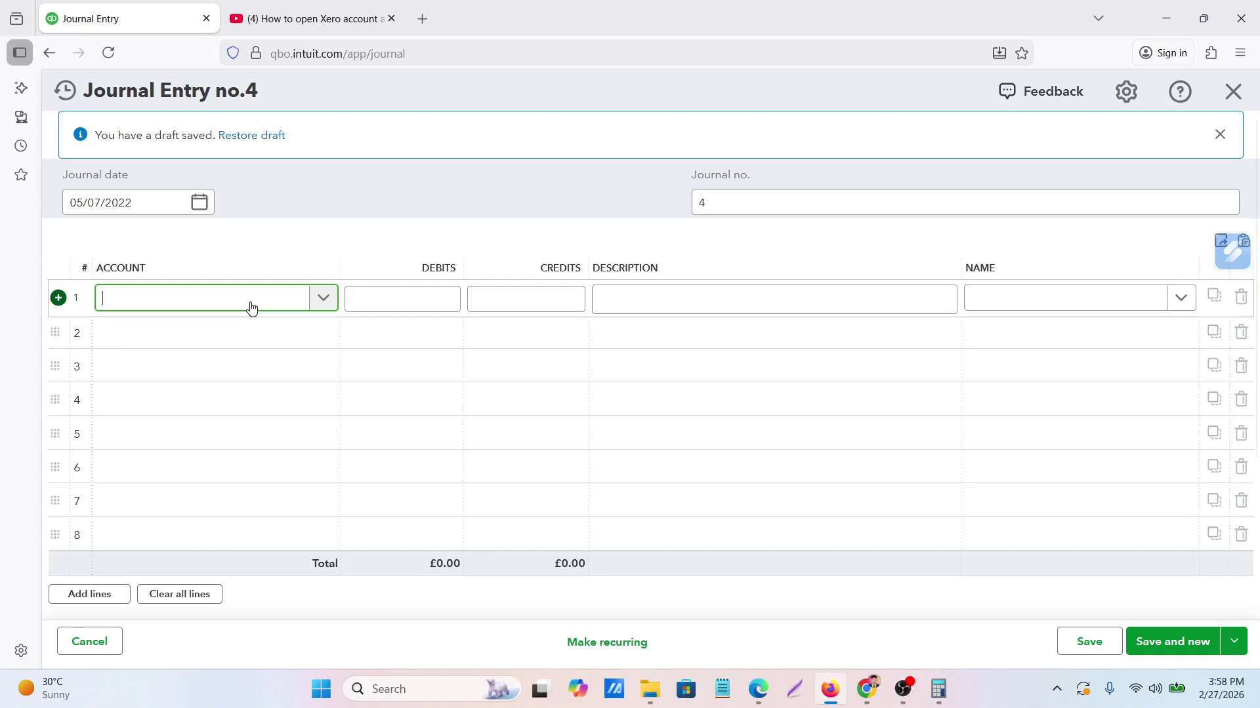
mouse_move(876, 692)
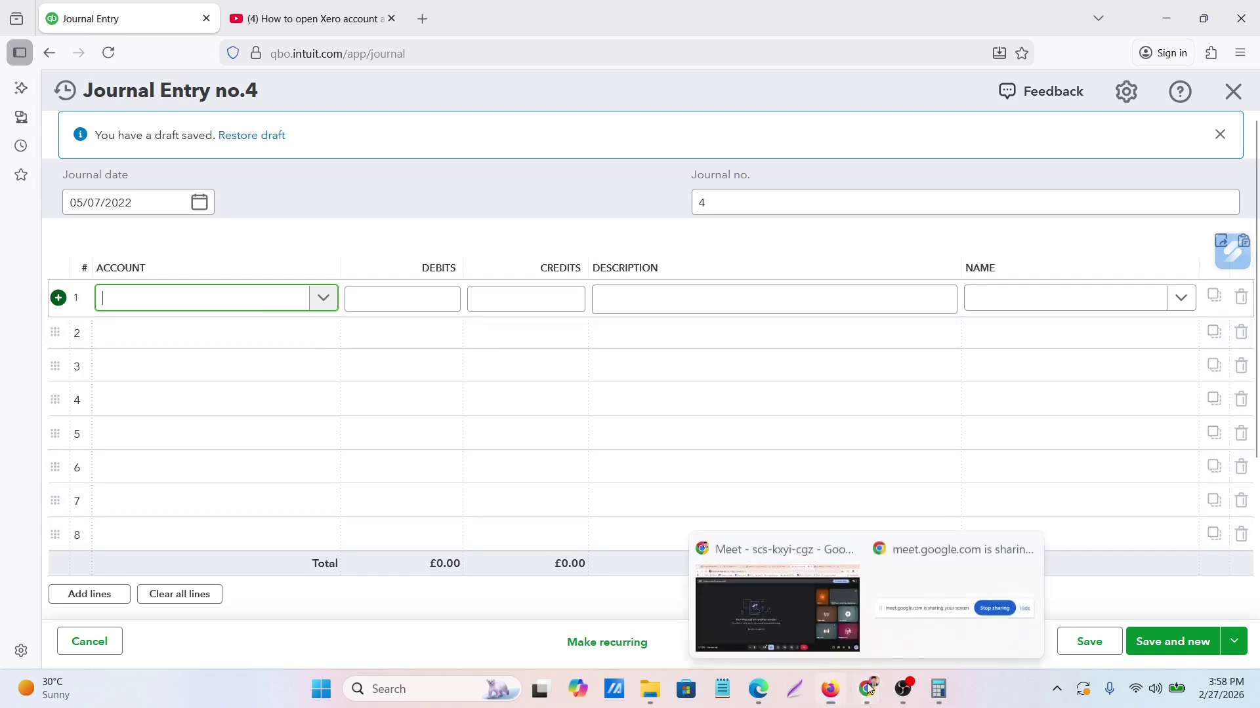
left_click(781, 615)
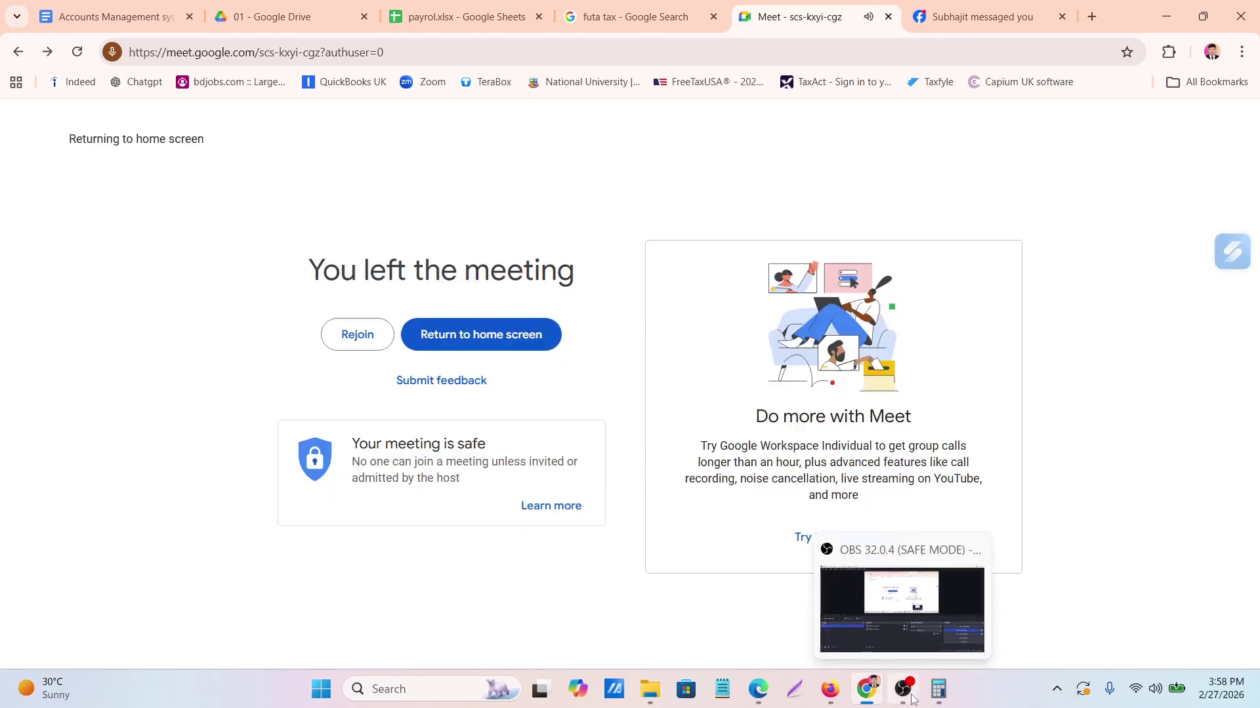
left_click(905, 688)
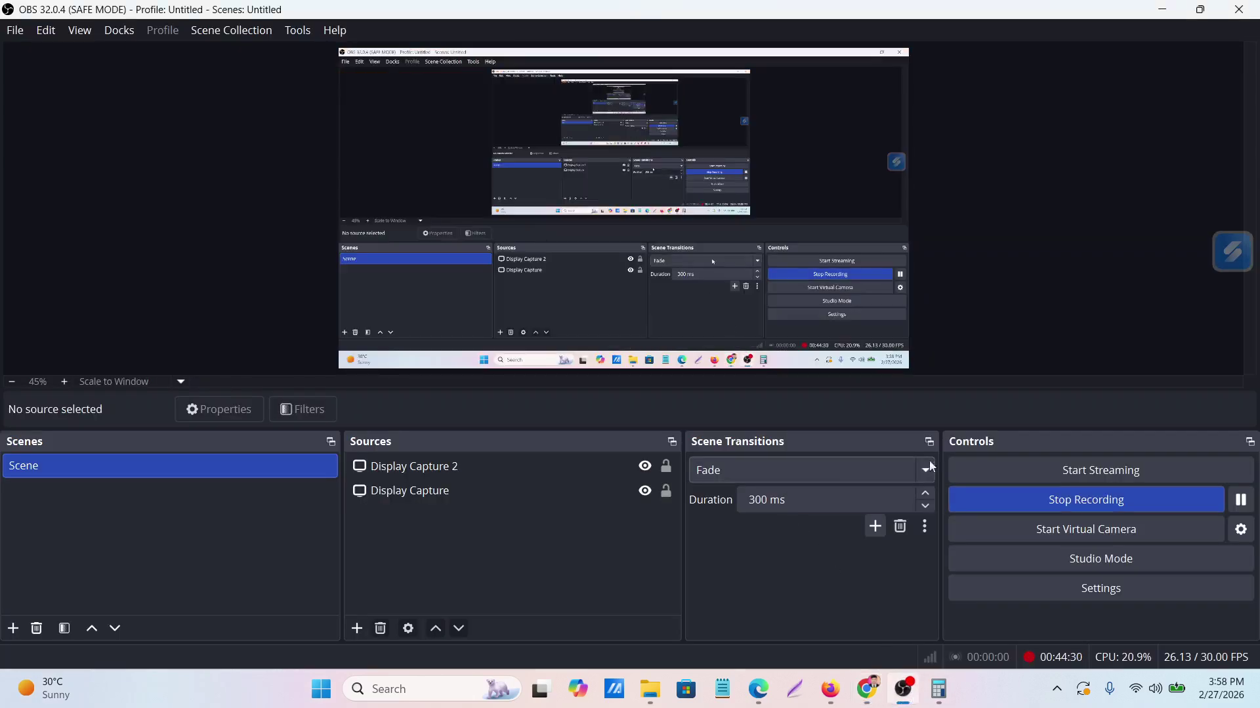